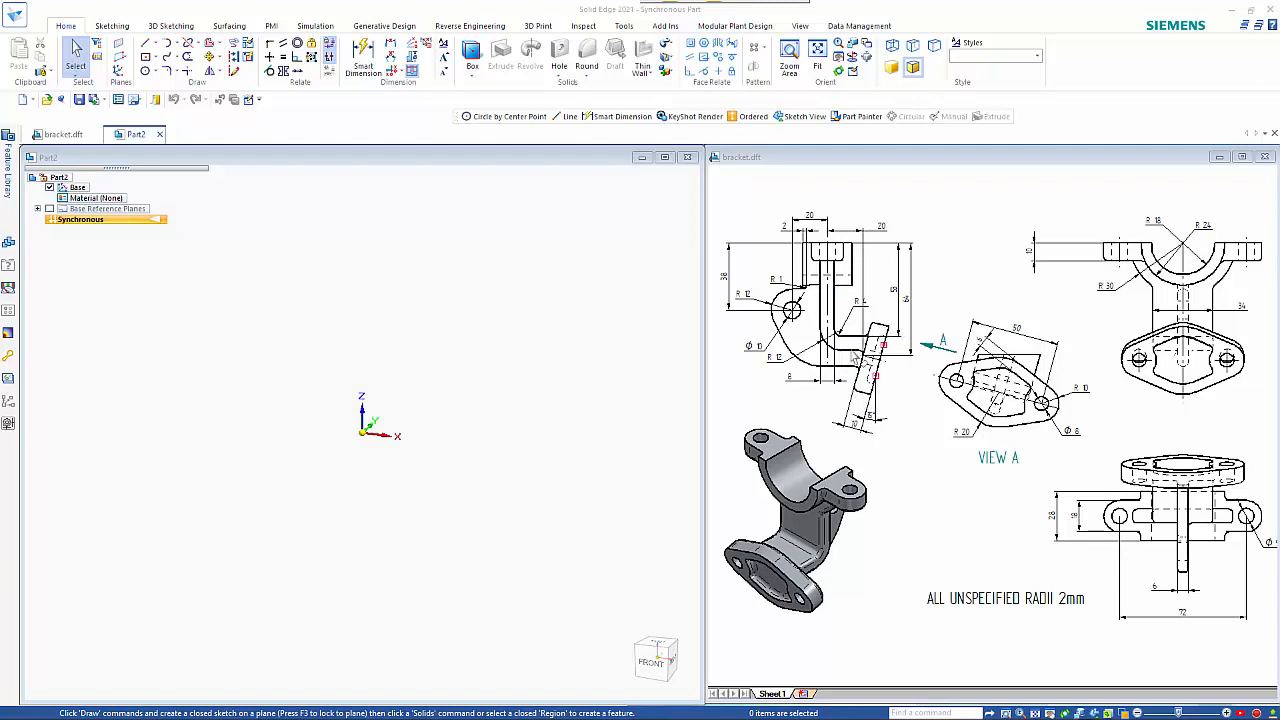
- Sketch a 40 mm diameter circle on the front XZ plane, with a horizontally aligned 20 mm diameter circle on each side
left_click(496, 164)
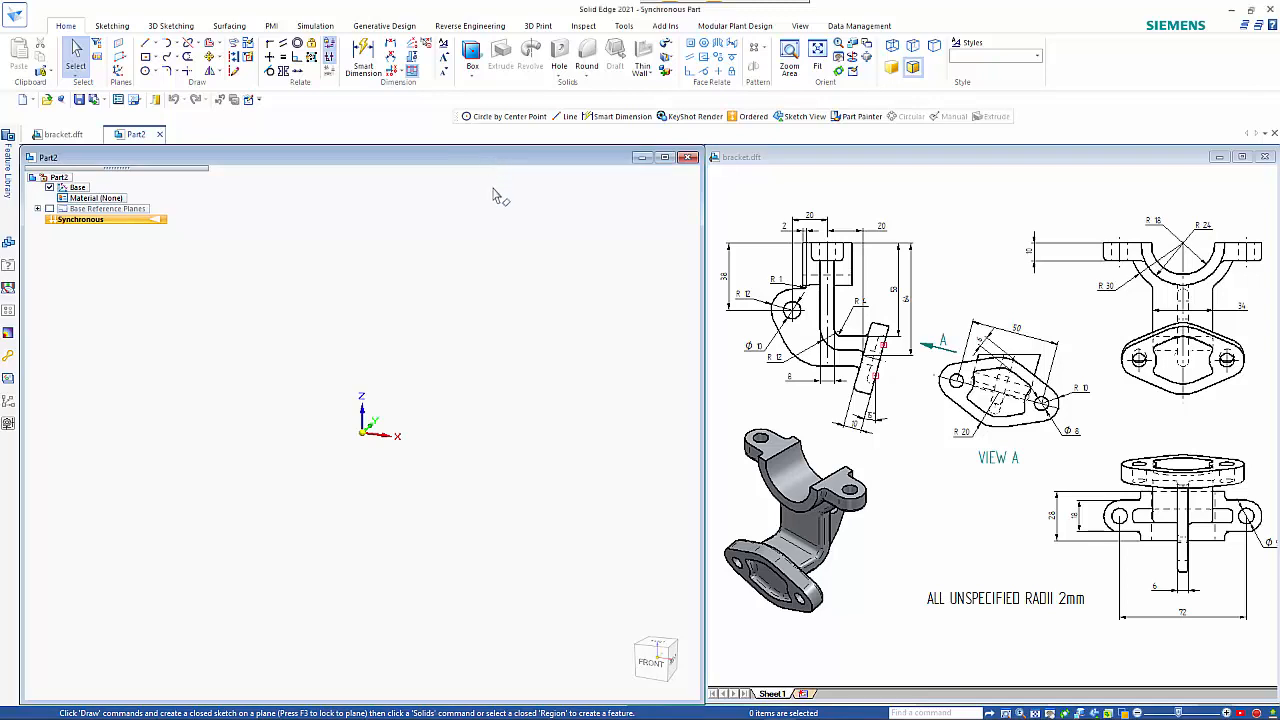
left_click(146, 72)
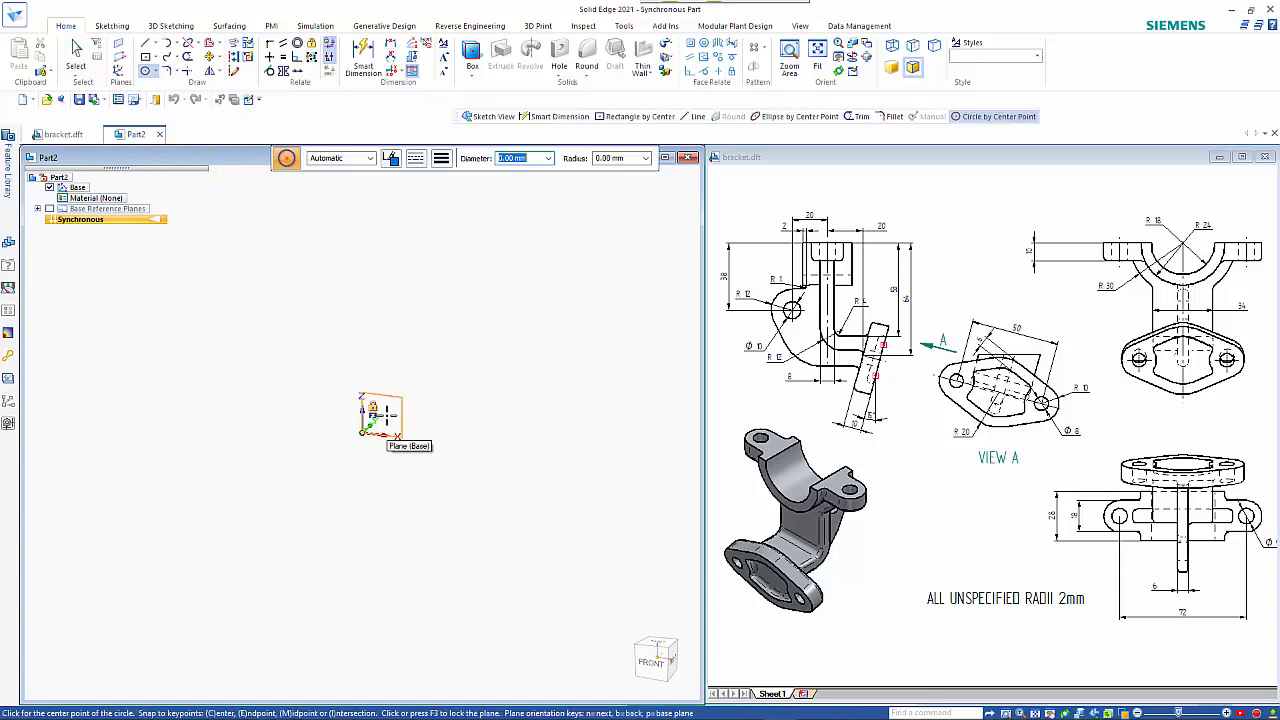
left_click(379, 412)
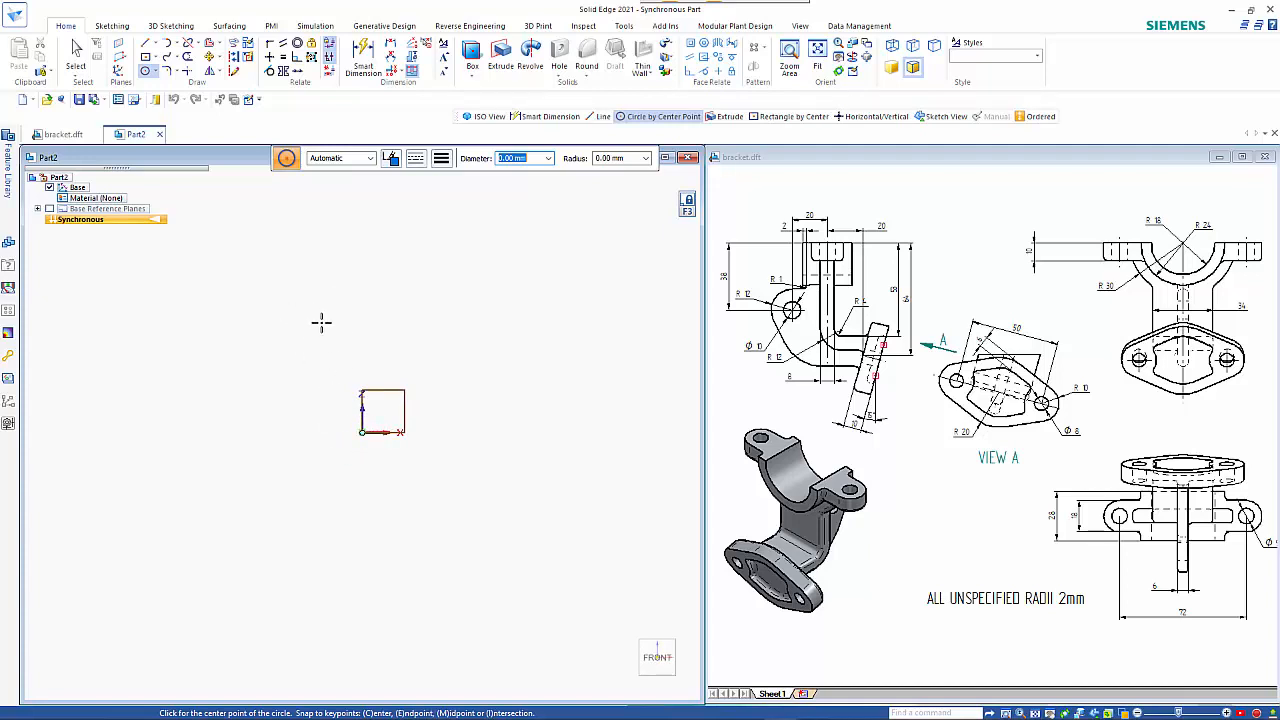
key("Return")
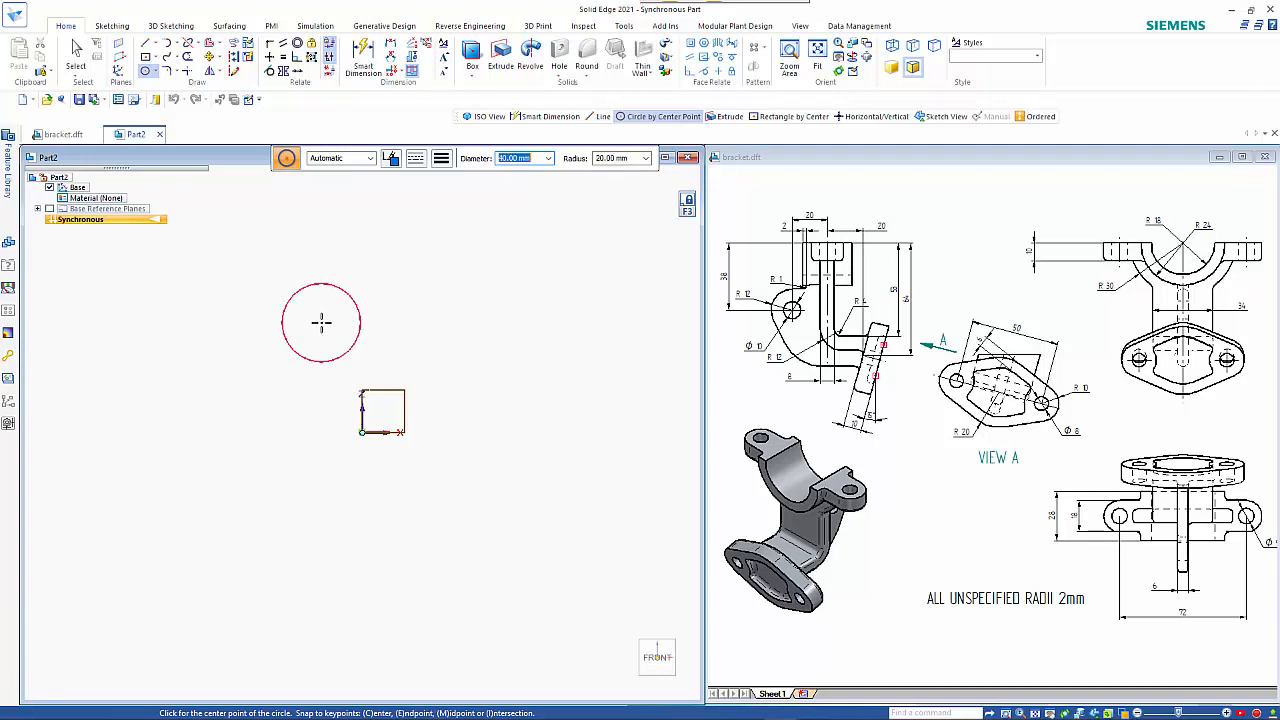
left_click(322, 329)
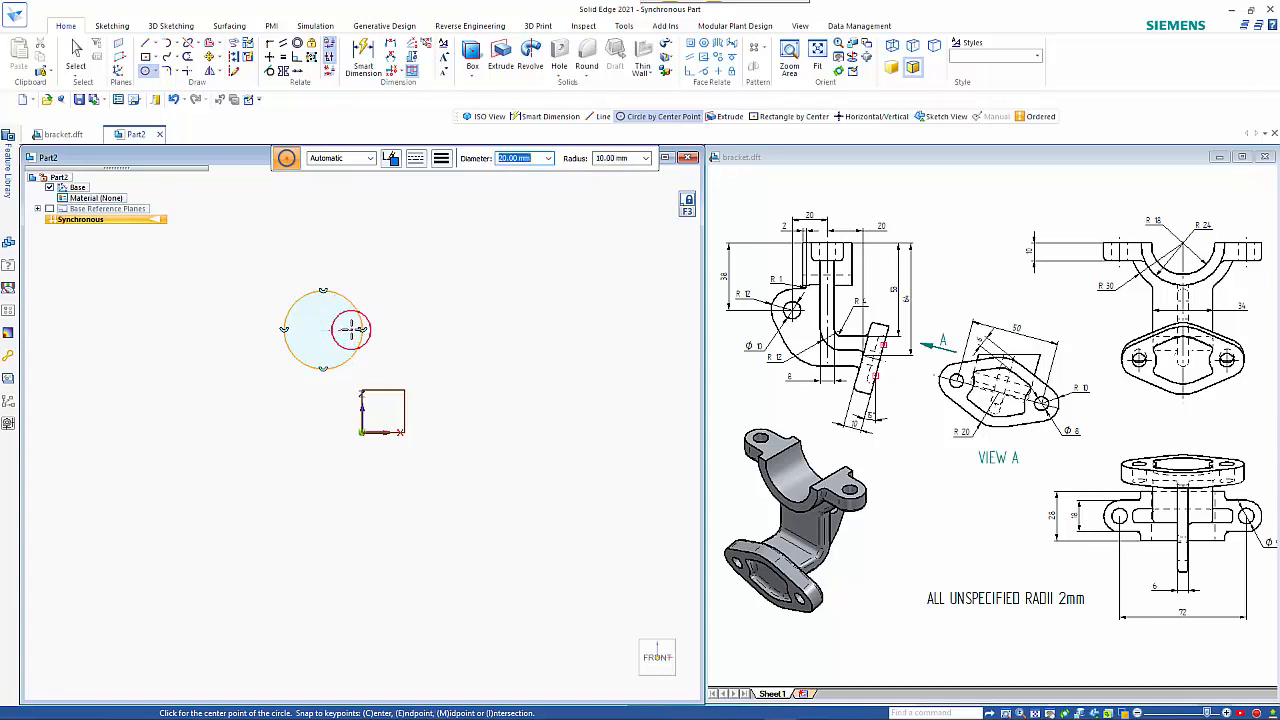
left_click(375, 329)
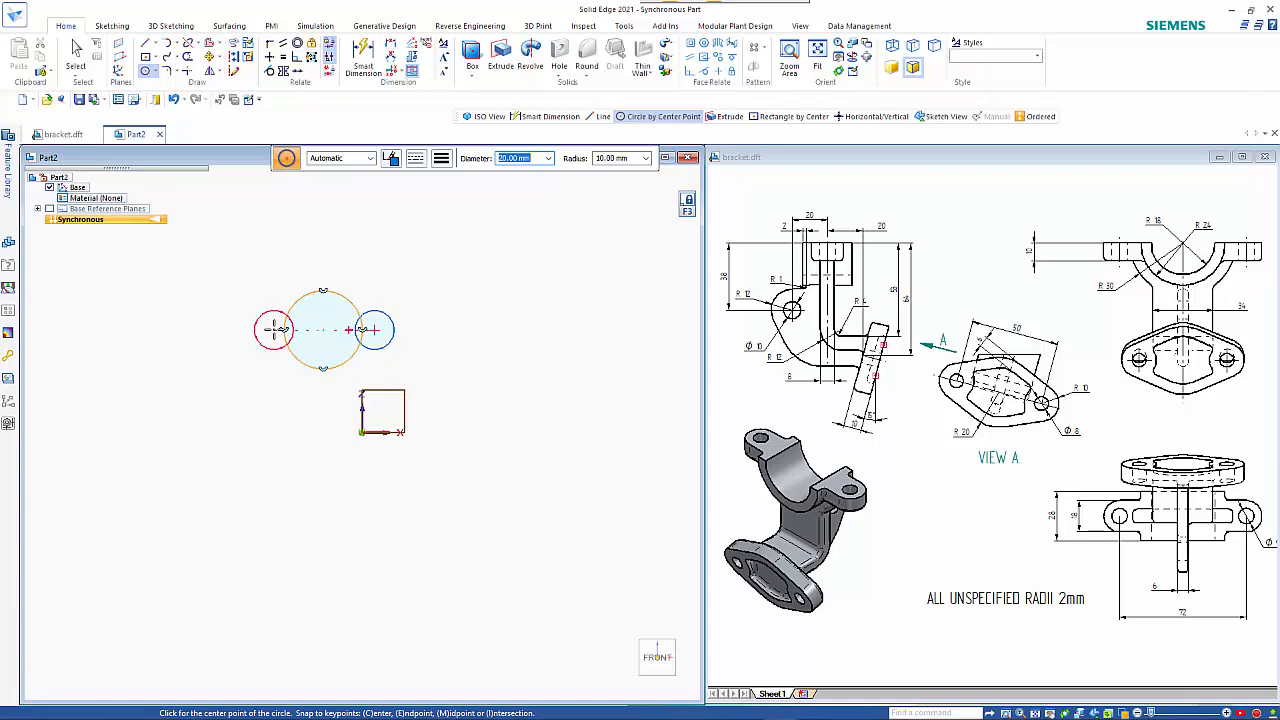
left_click(273, 329)
- Draw four tangent lines connecting the two small circles to the large circle, above and below, to outline the flange
scroll(258, 314, "up", 5)
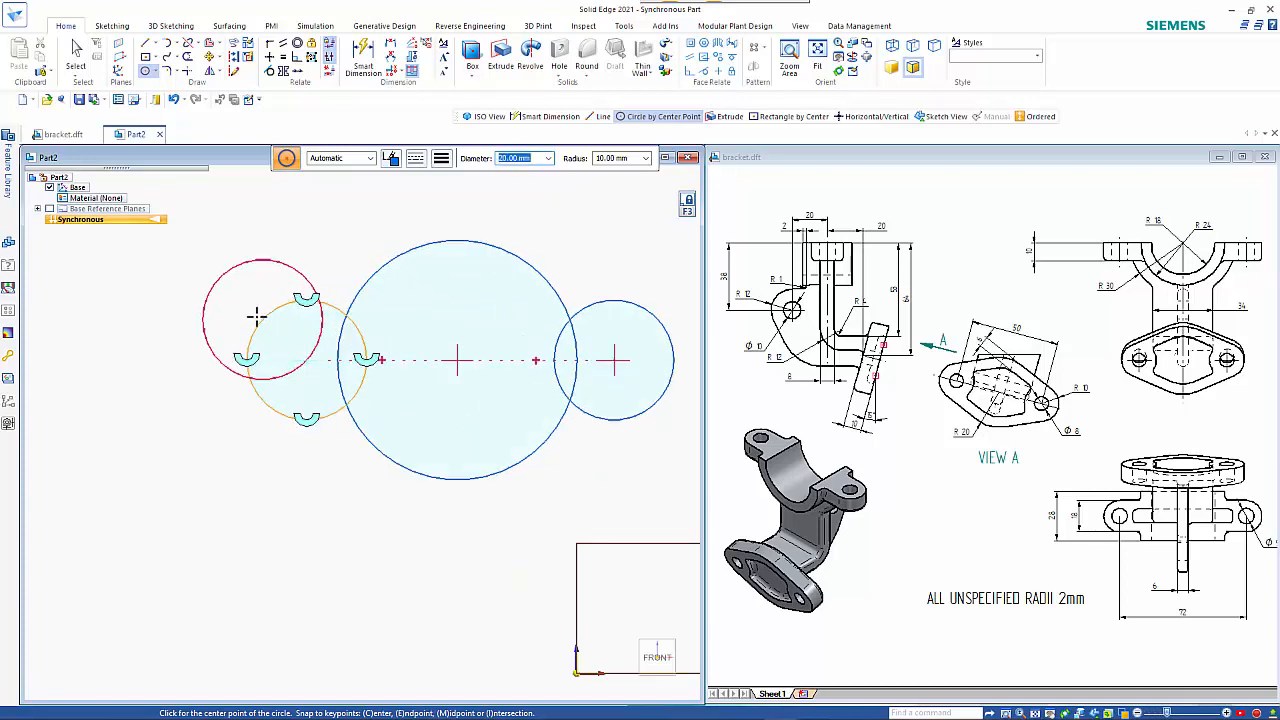
scroll(623, 340, "up", 2)
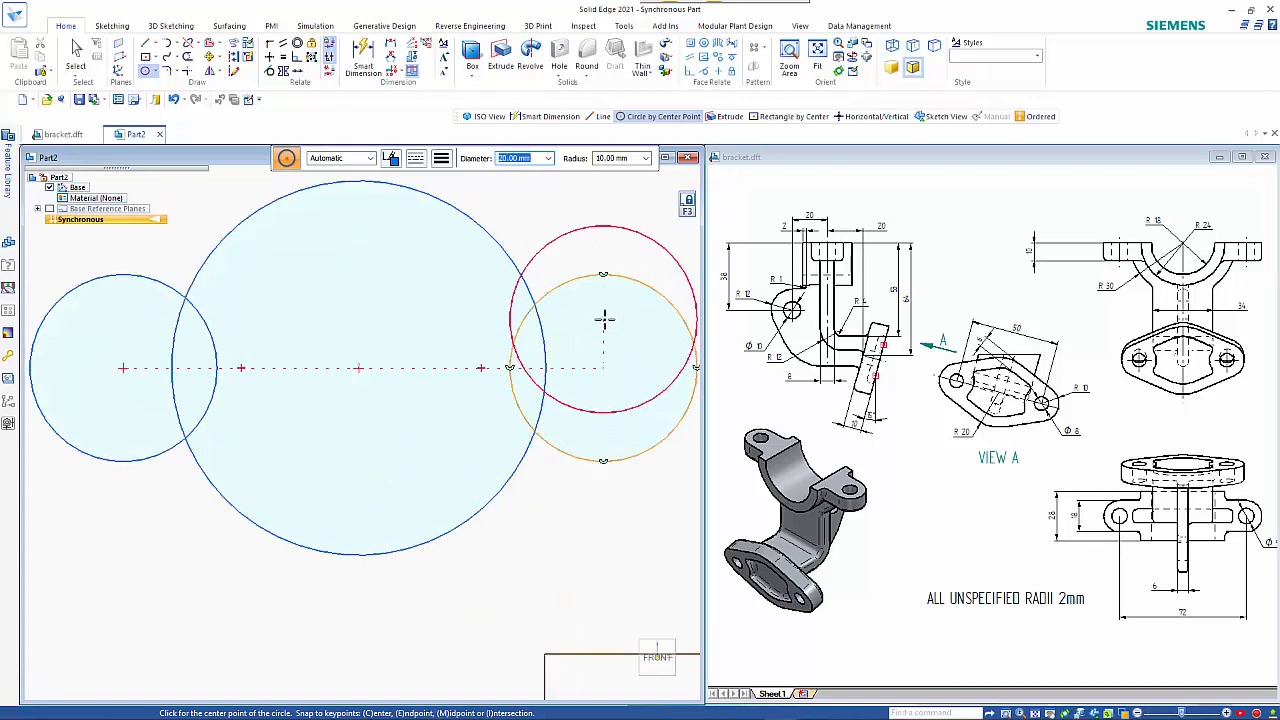
scroll(612, 320, "down", 1)
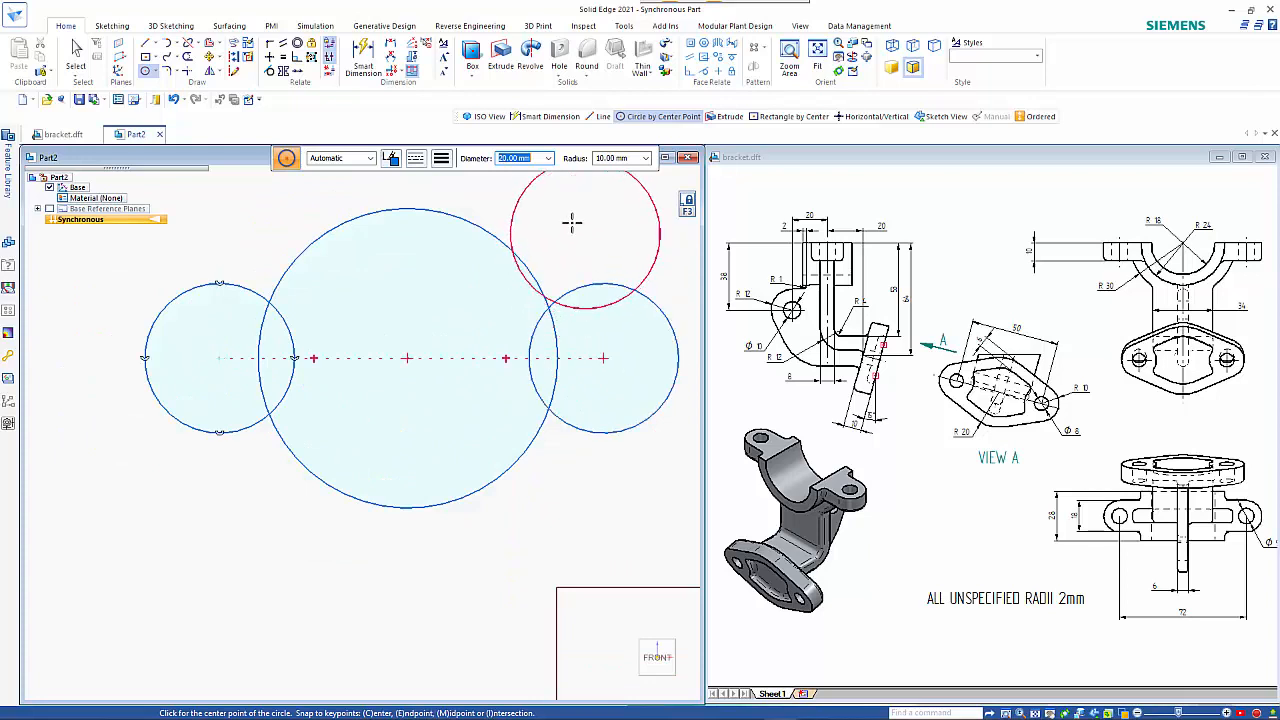
left_click(145, 44)
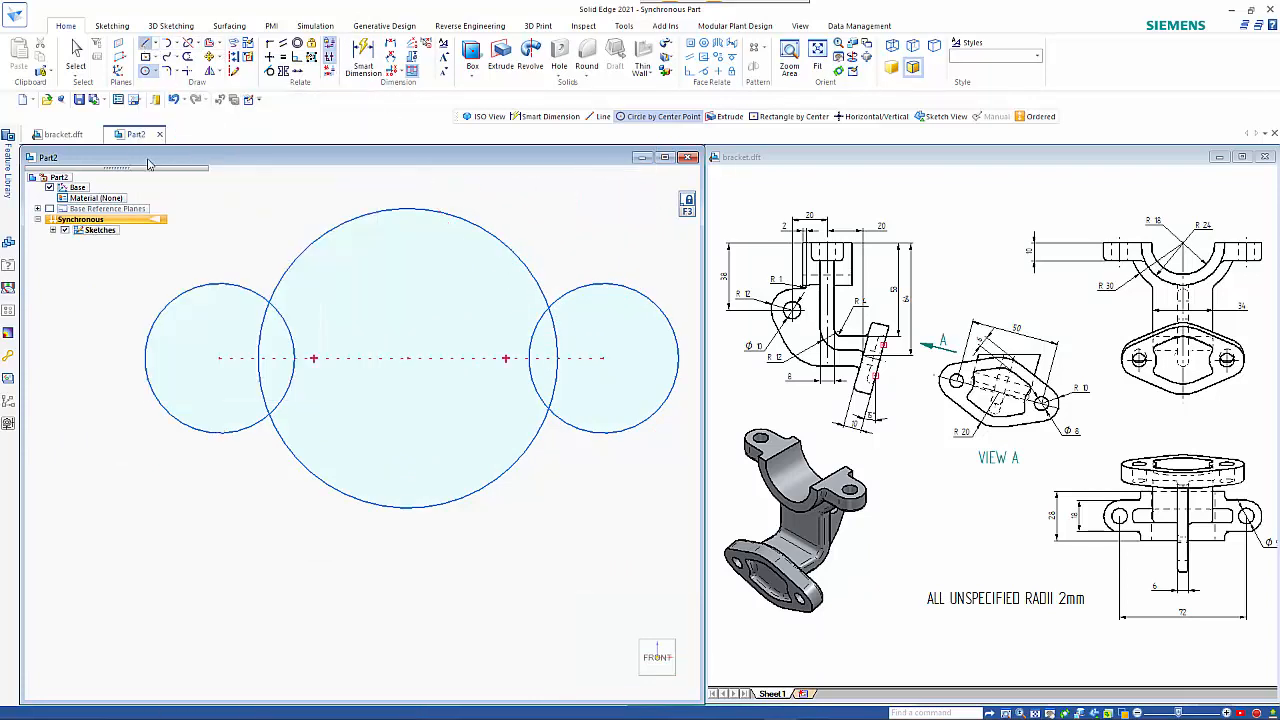
left_click(147, 338)
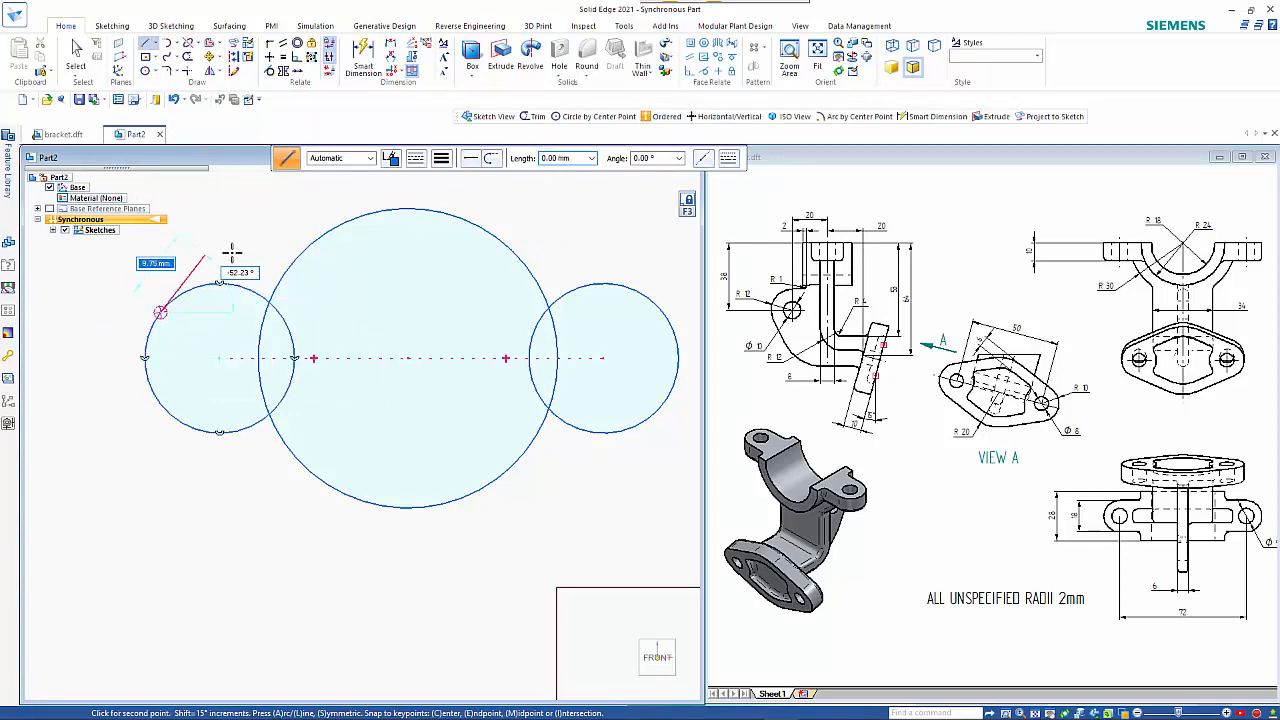
left_click(378, 209)
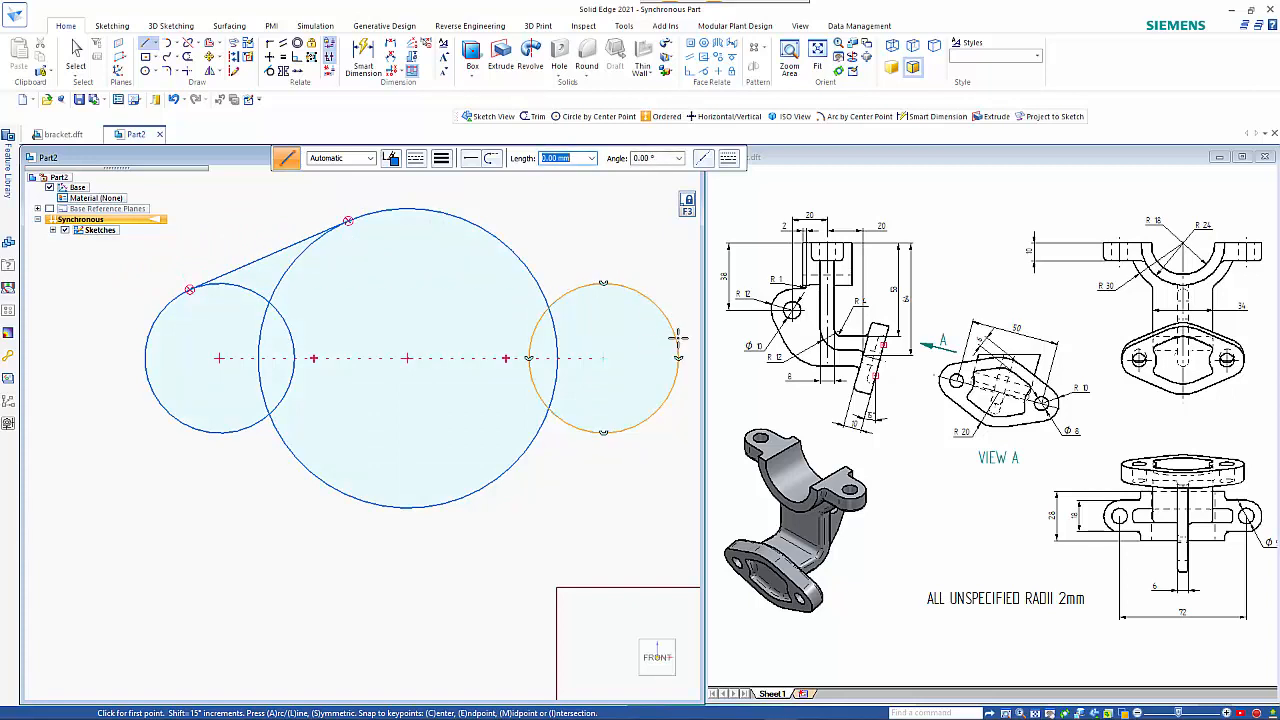
left_click(678, 340)
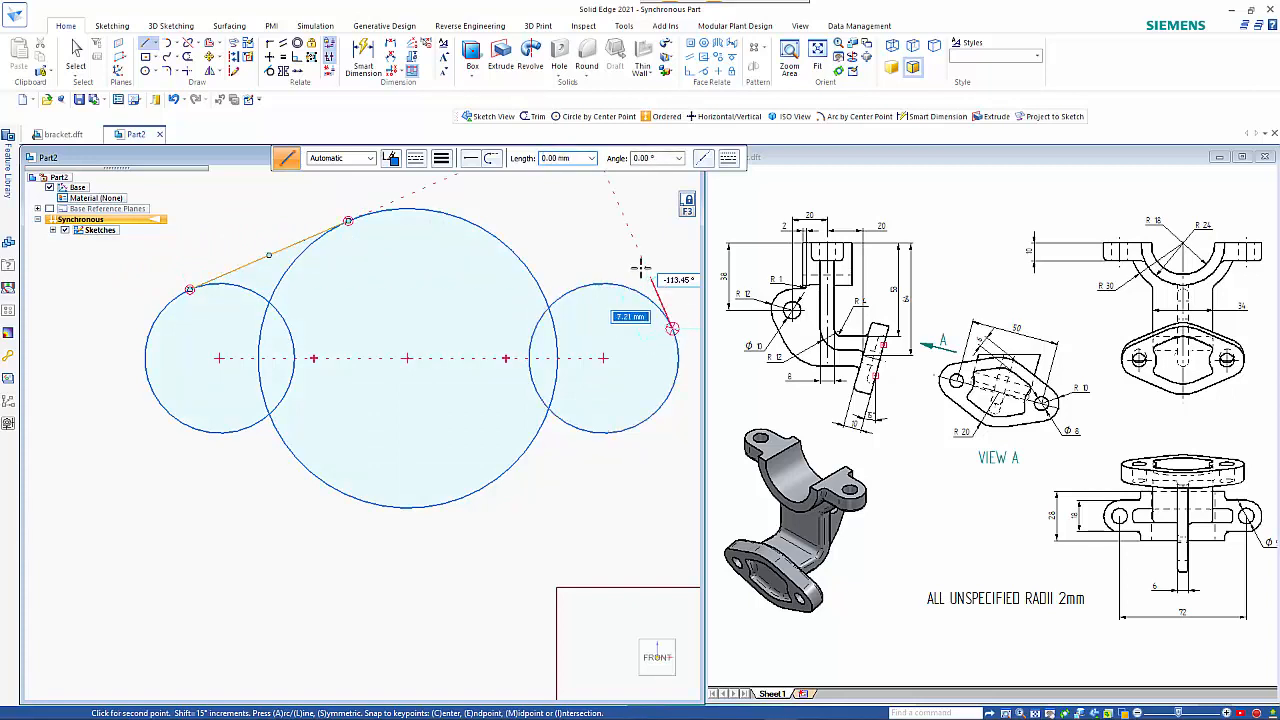
left_click(476, 213)
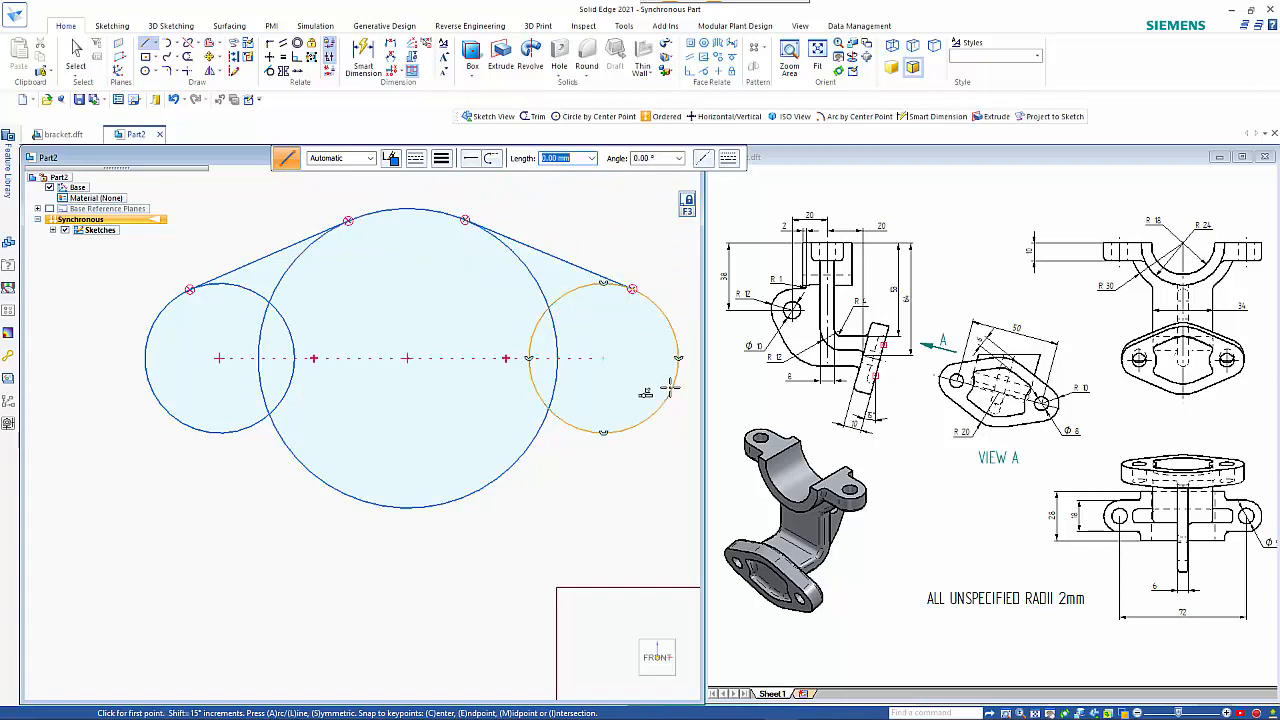
left_click(634, 424)
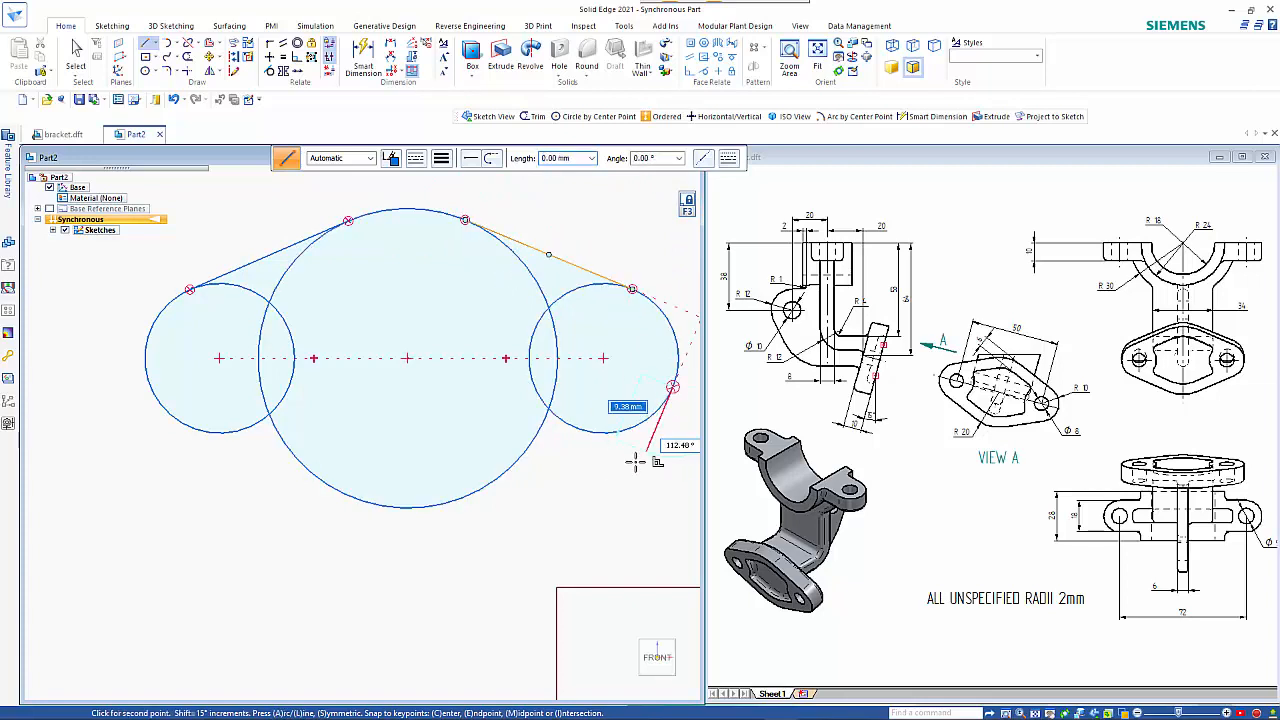
left_click(452, 502)
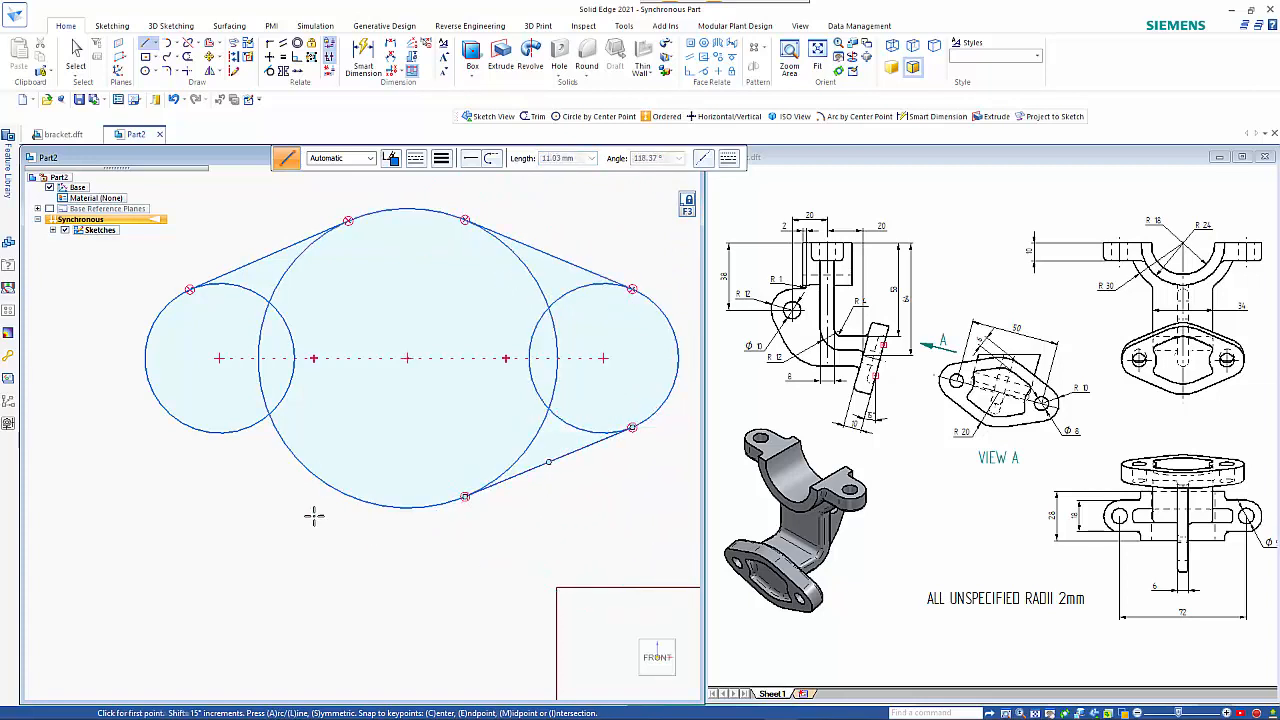
left_click(178, 420)
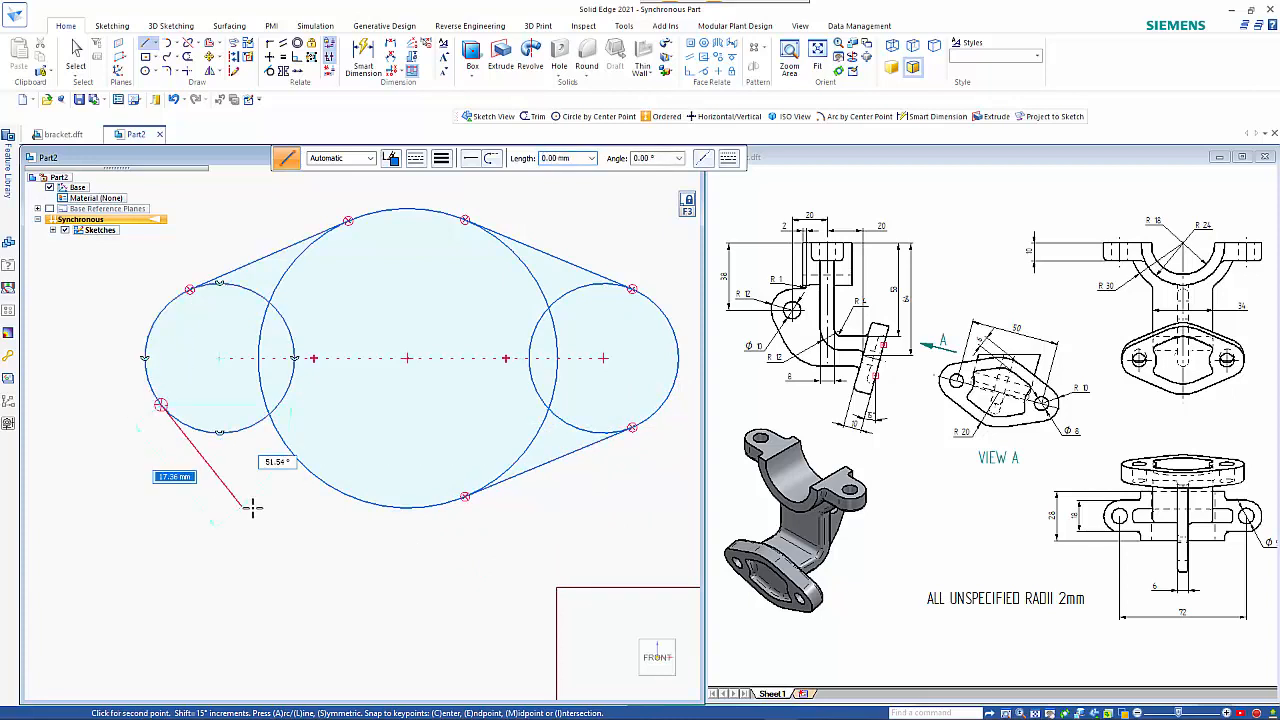
left_click(365, 501)
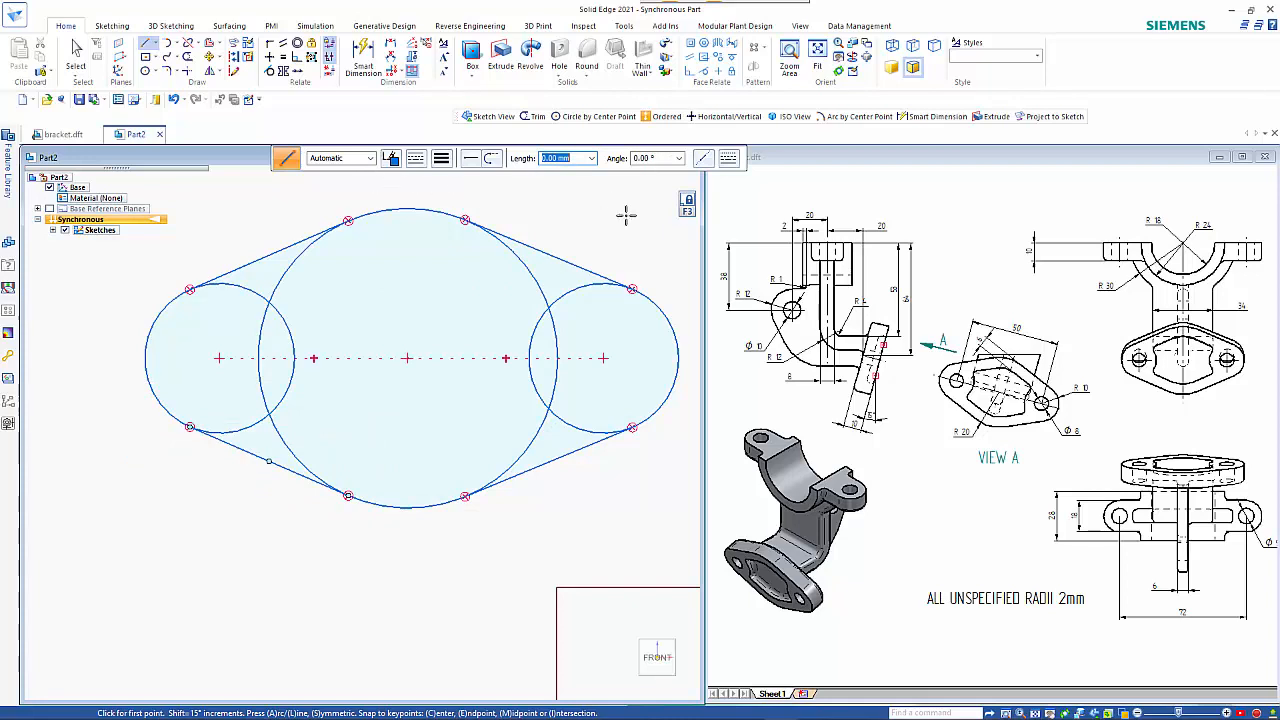
- Add diameter dimensions to both small circles and the large central circle
scroll(626, 215, "down", 2)
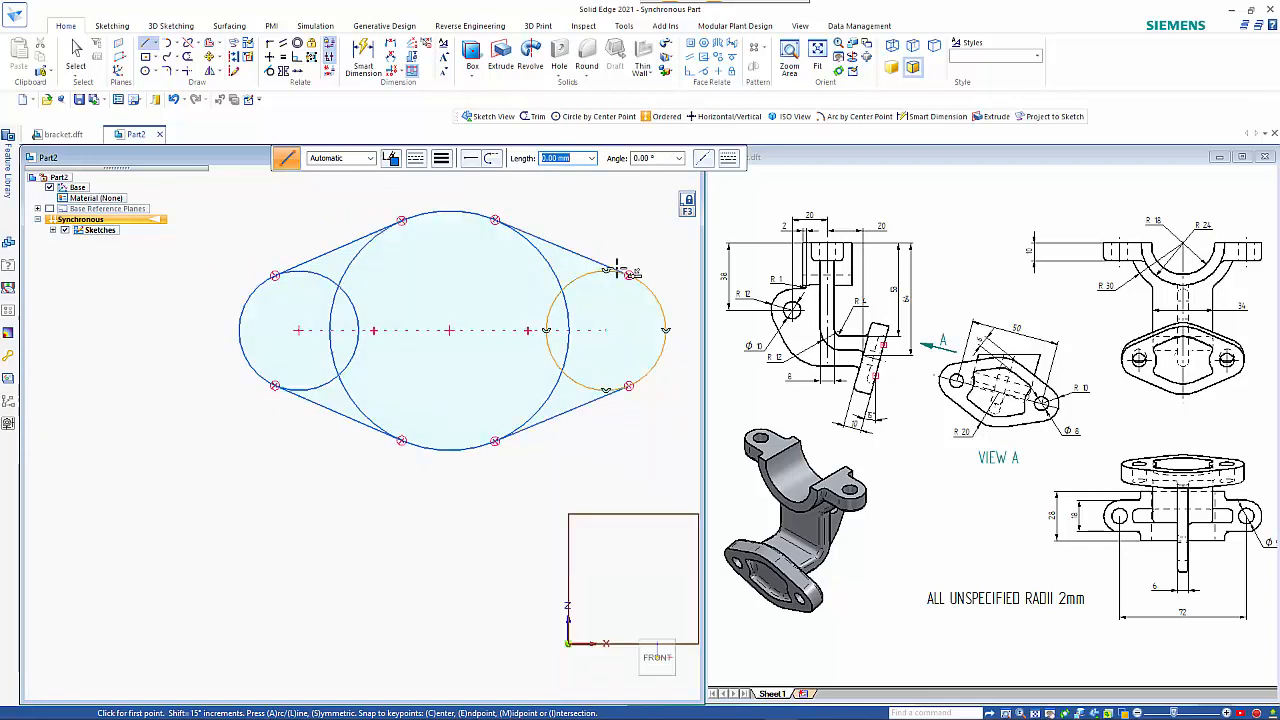
middle_click_drag(620, 274, 532, 321, "shift")
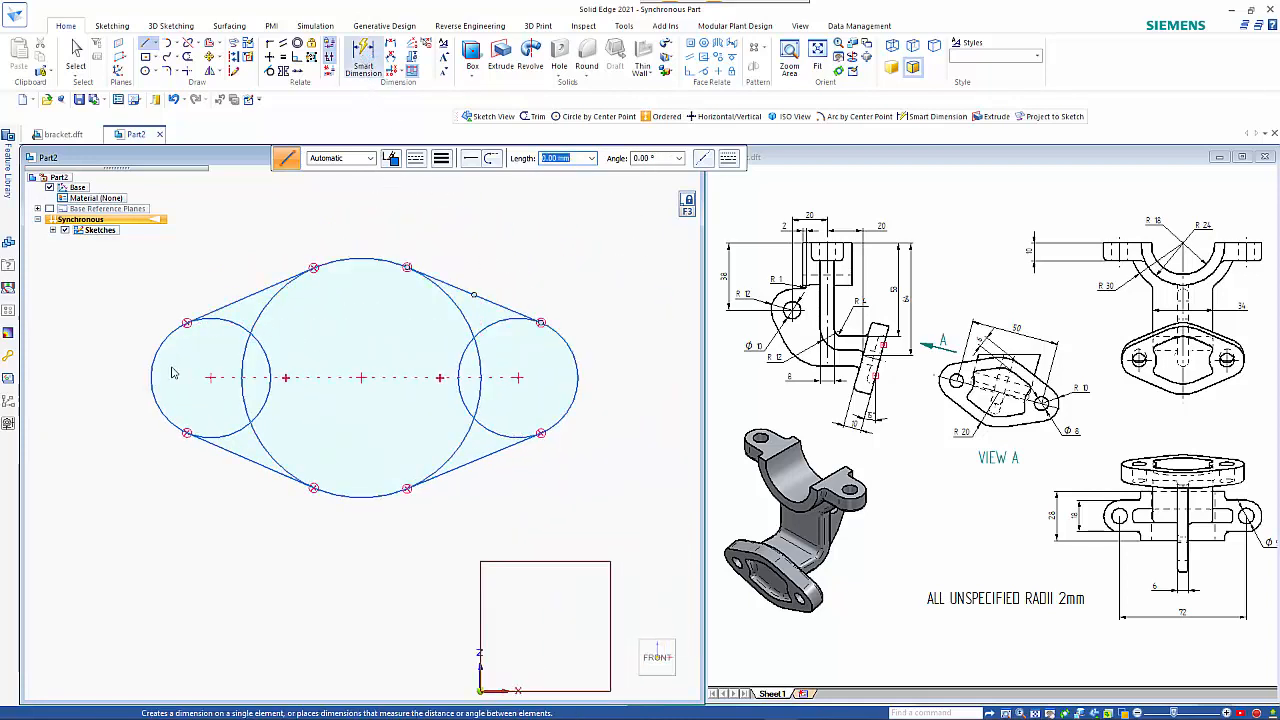
left_click(363, 57)
left_click(166, 414)
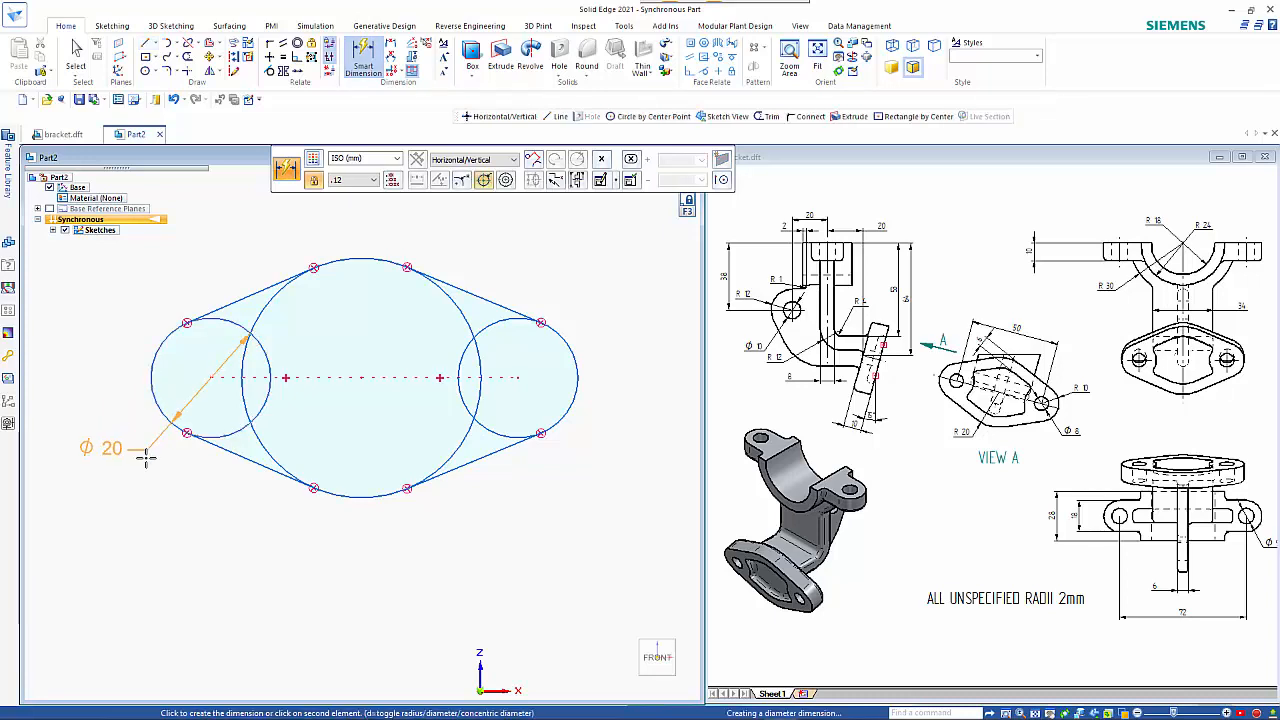
left_click(147, 464)
left_click(560, 418)
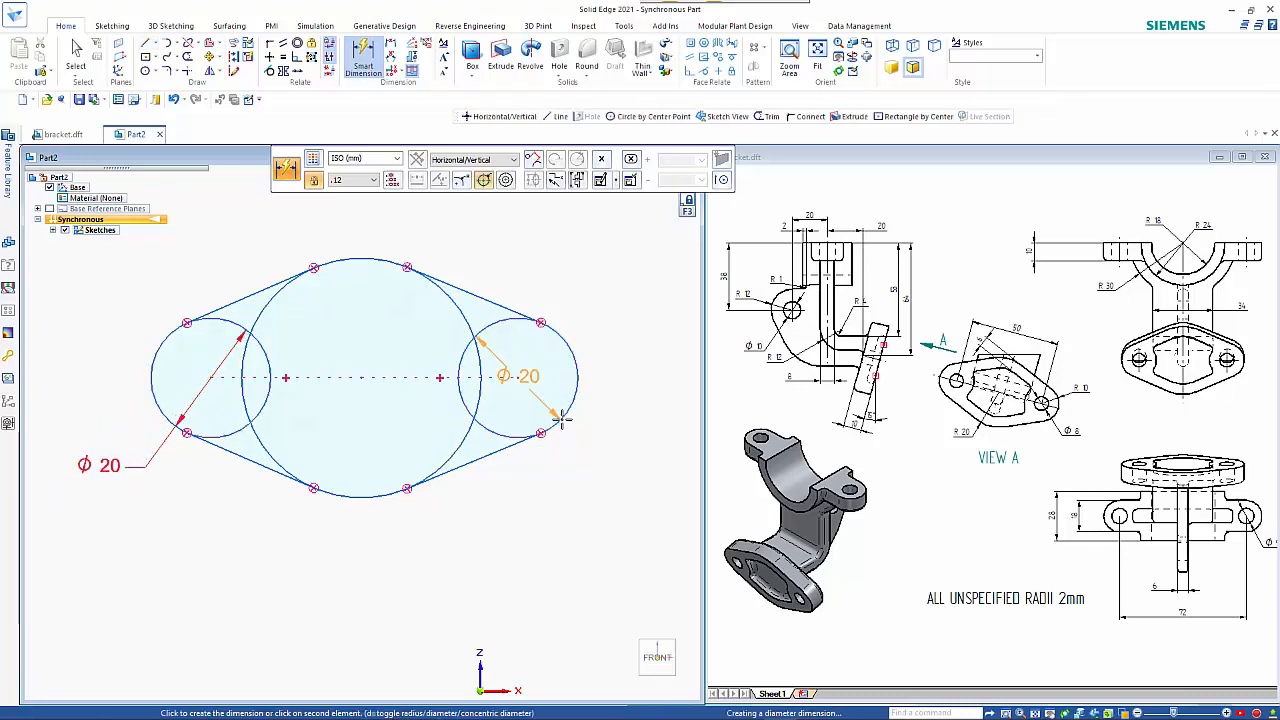
left_click(594, 473)
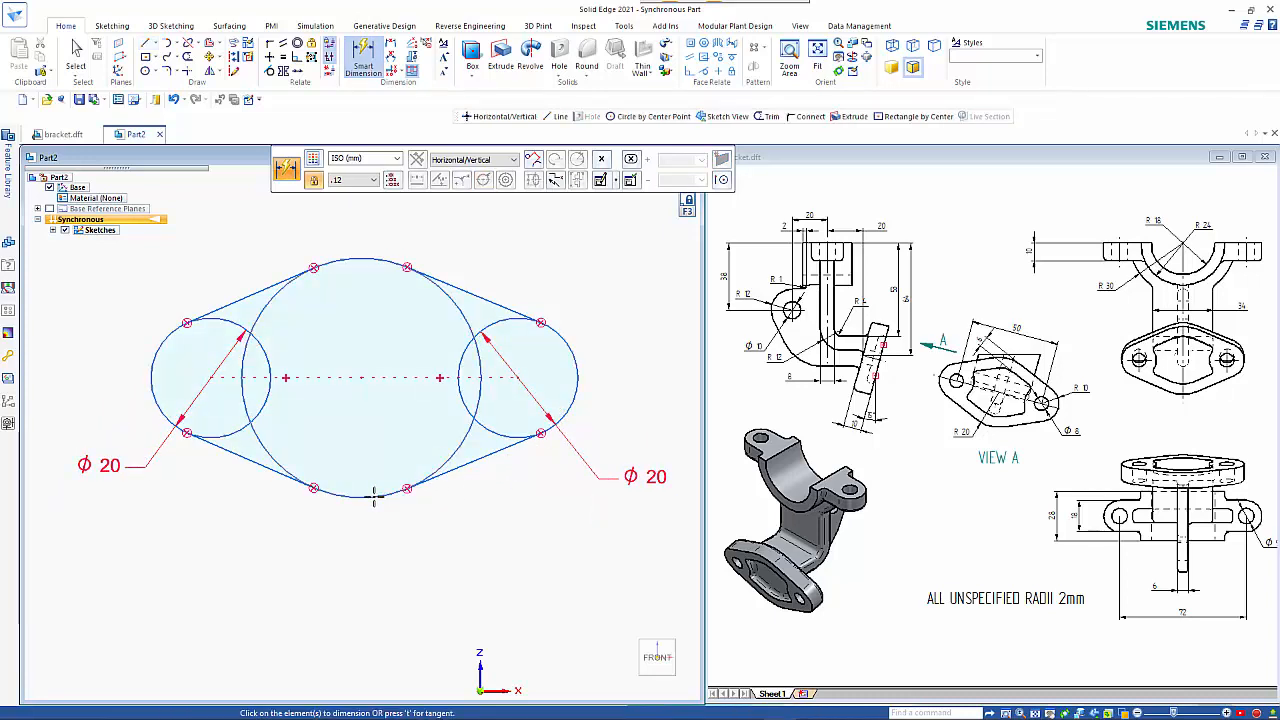
left_click(374, 497)
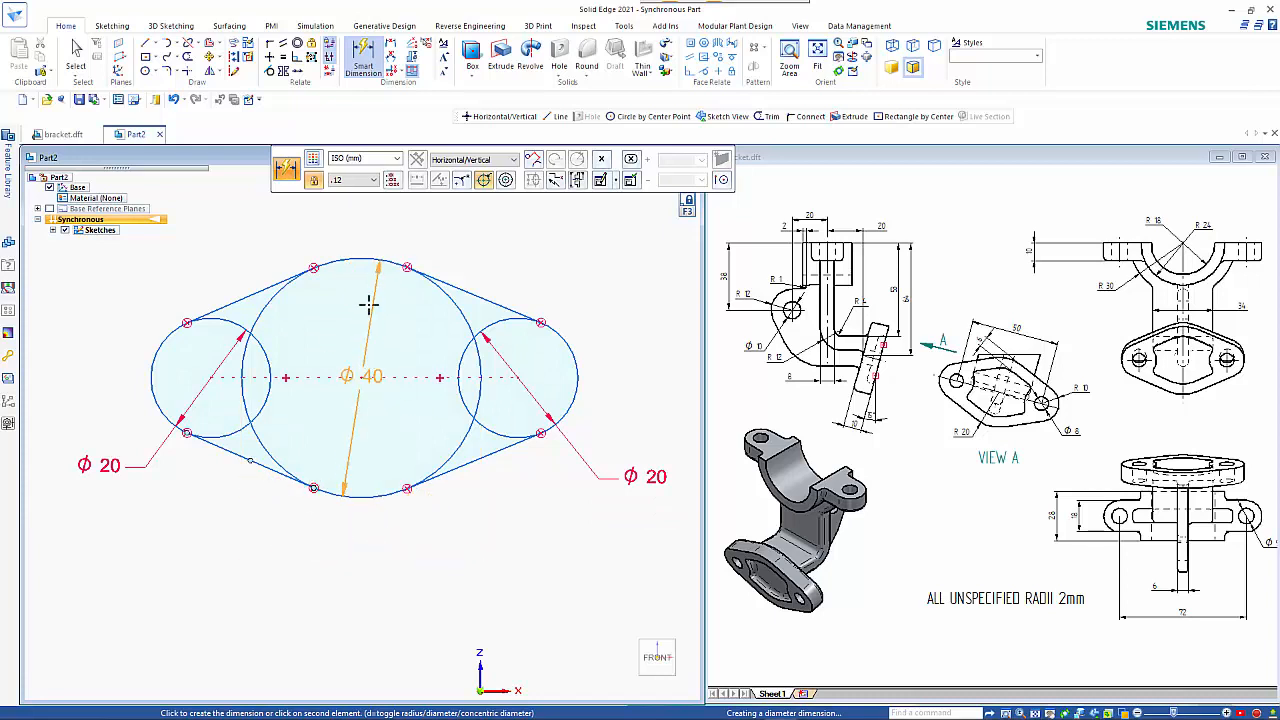
left_click(384, 233)
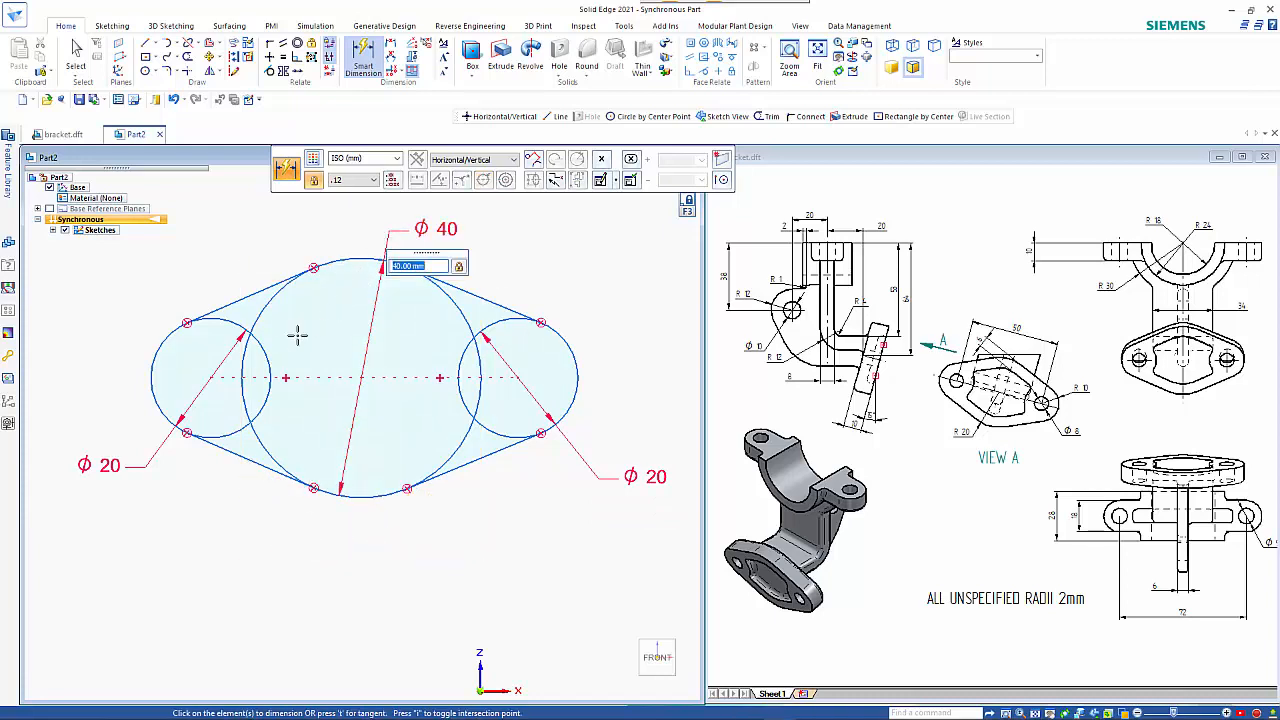
- Dimension the horizontal centre distance from each small circle to the large circle and set both to 25 mm
left_click(166, 340)
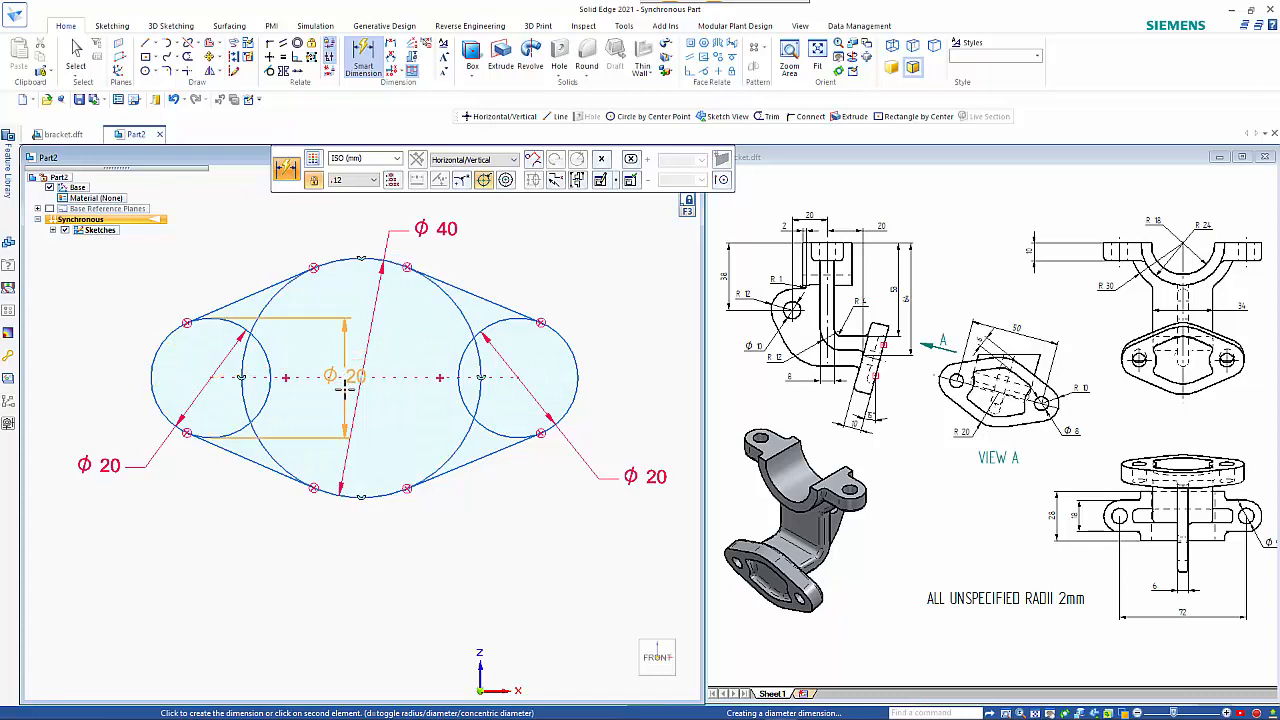
left_click(272, 458)
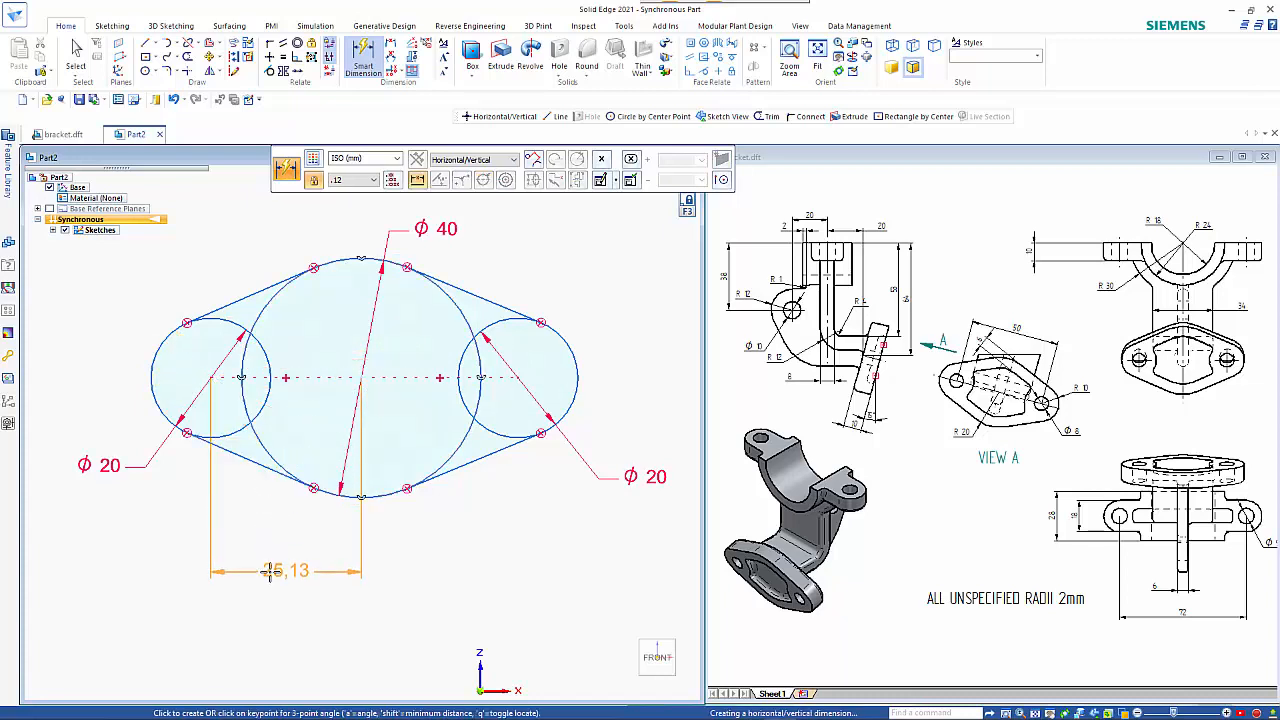
left_click(284, 583)
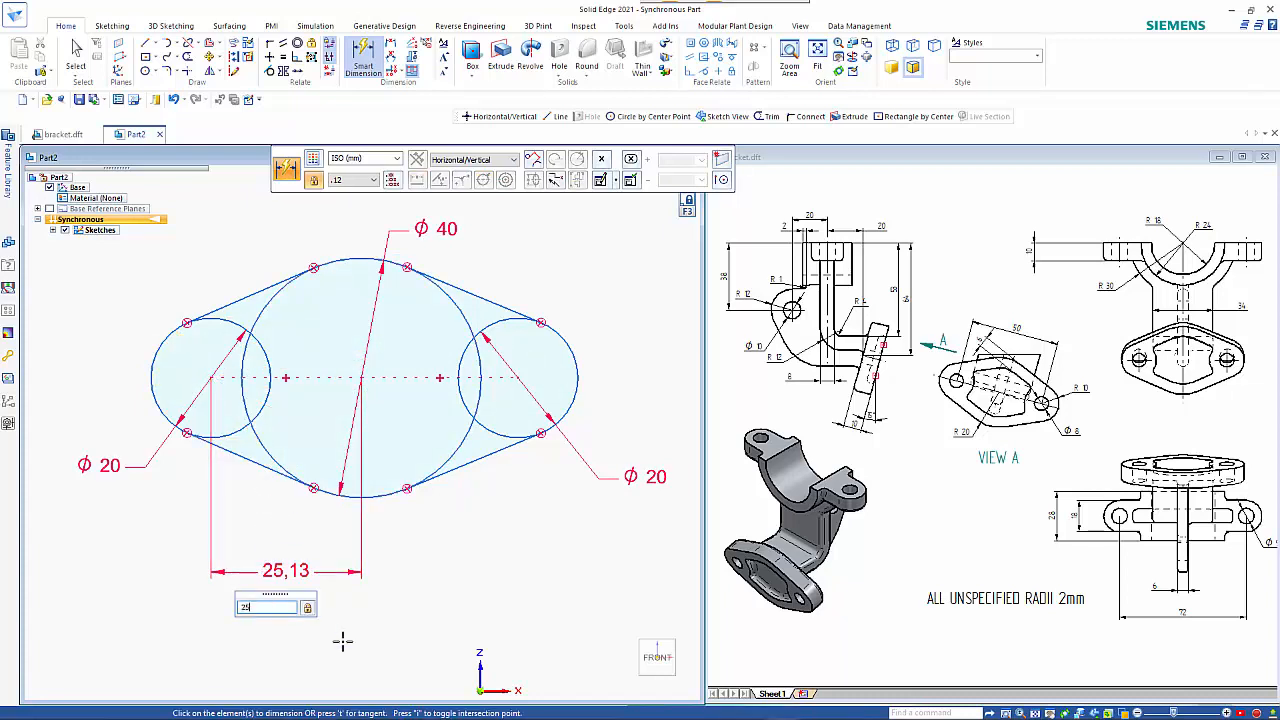
key("Return")
left_click(572, 403)
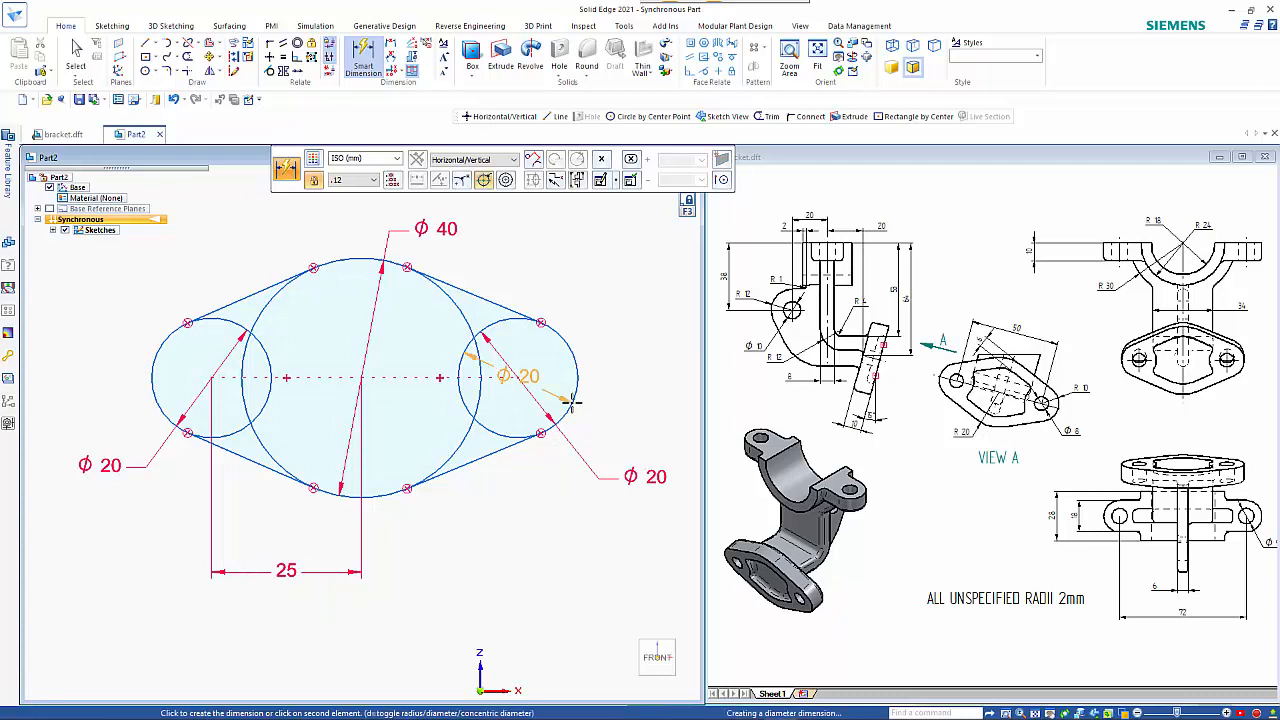
left_click(379, 494)
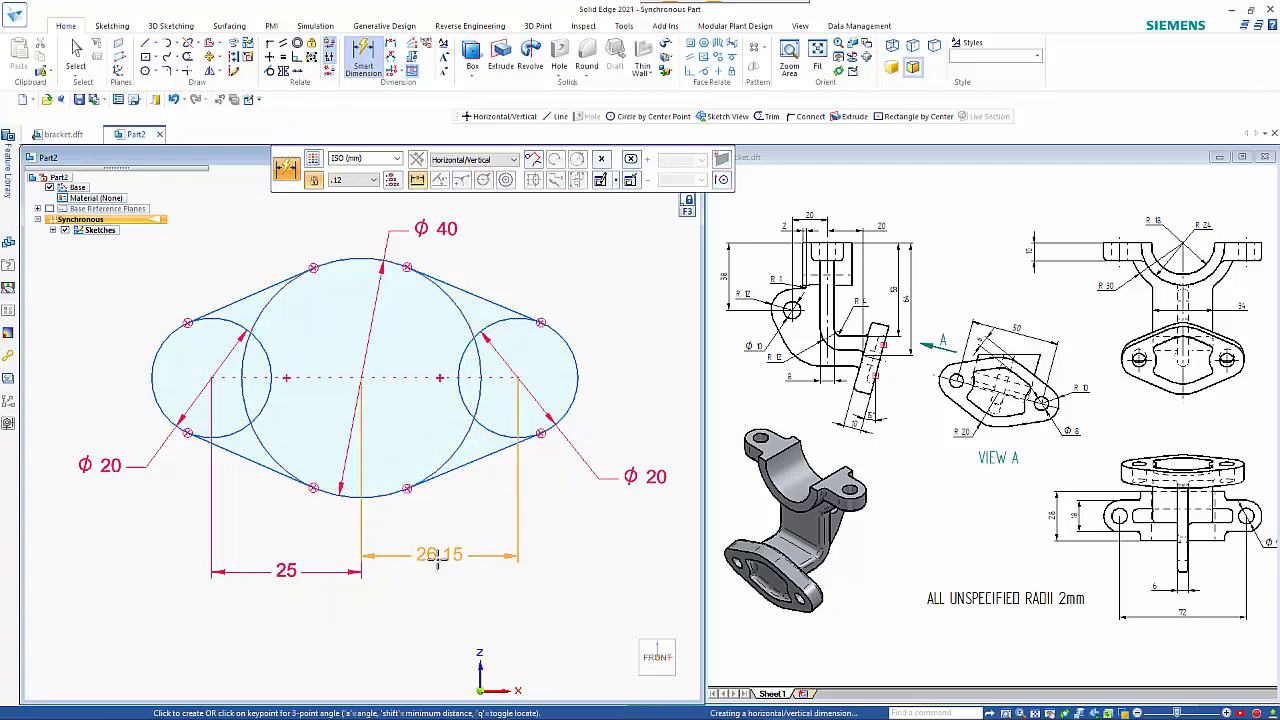
left_click(505, 543)
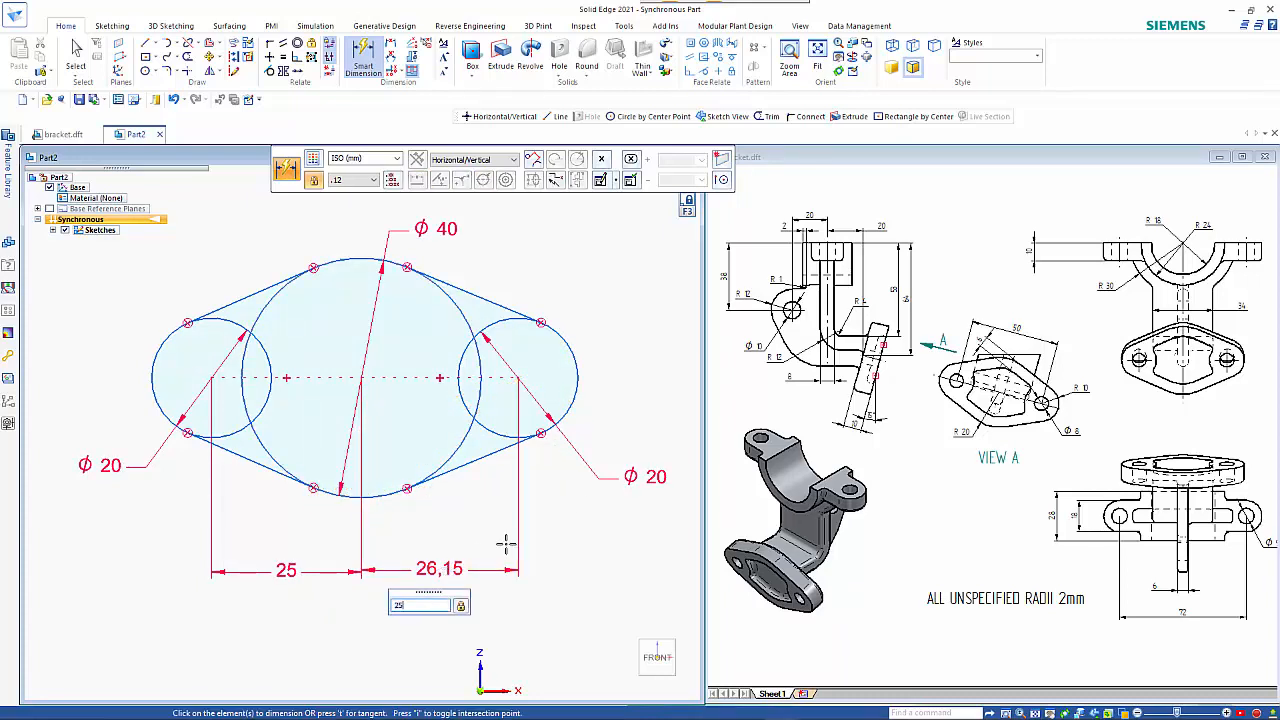
key("Return")
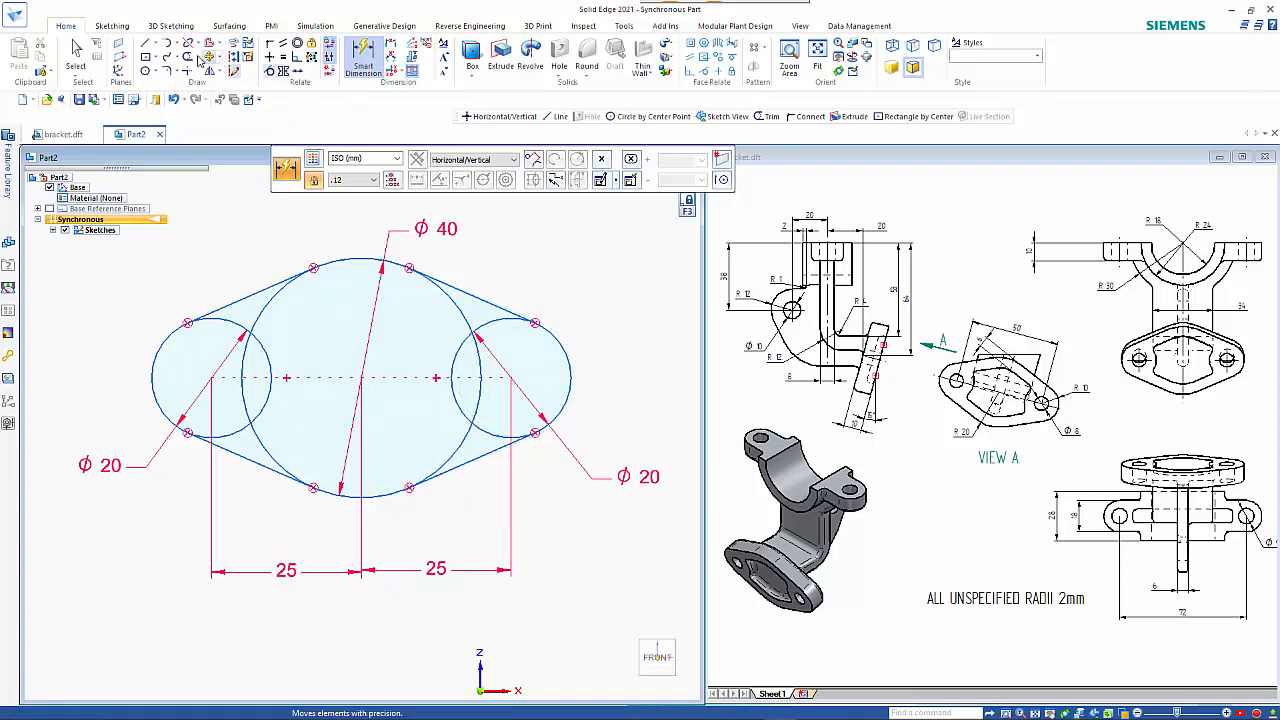
- Trim the inner arcs of all three circles, leaving one closed flange outline
left_click(187, 57)
left_click_drag(209, 344, 219, 333)
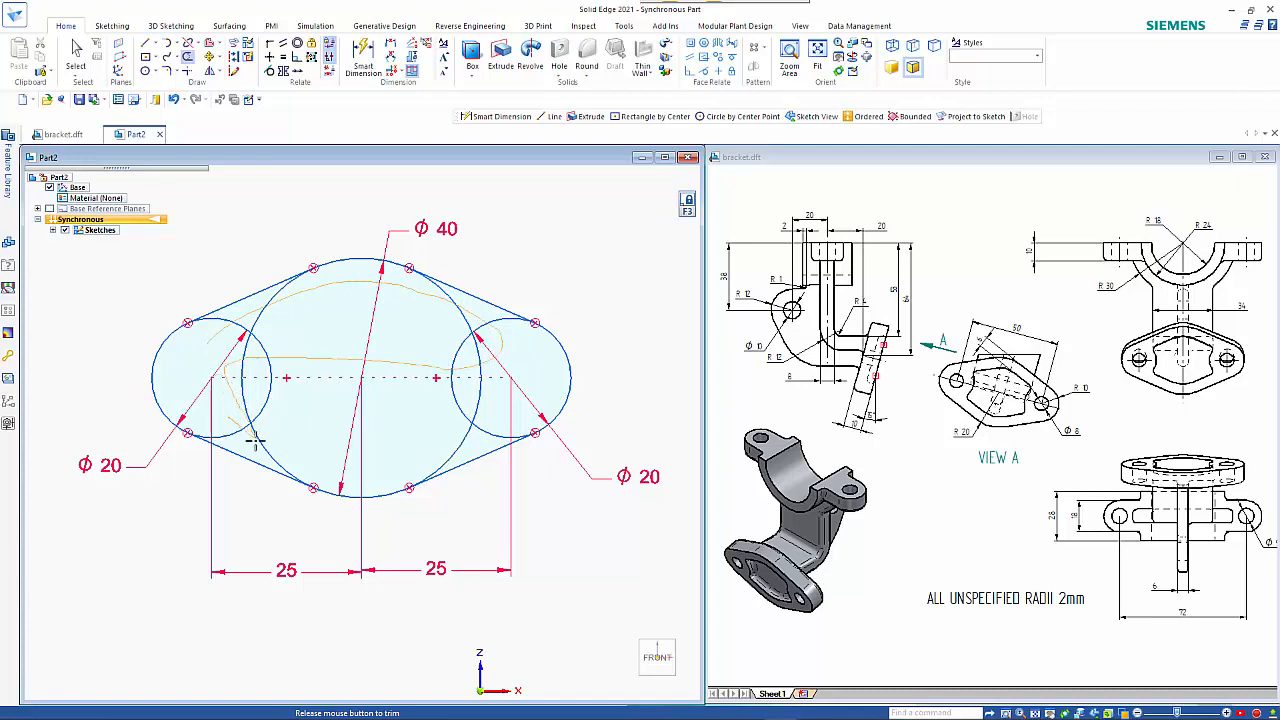
left_click_drag(497, 405, 491, 400)
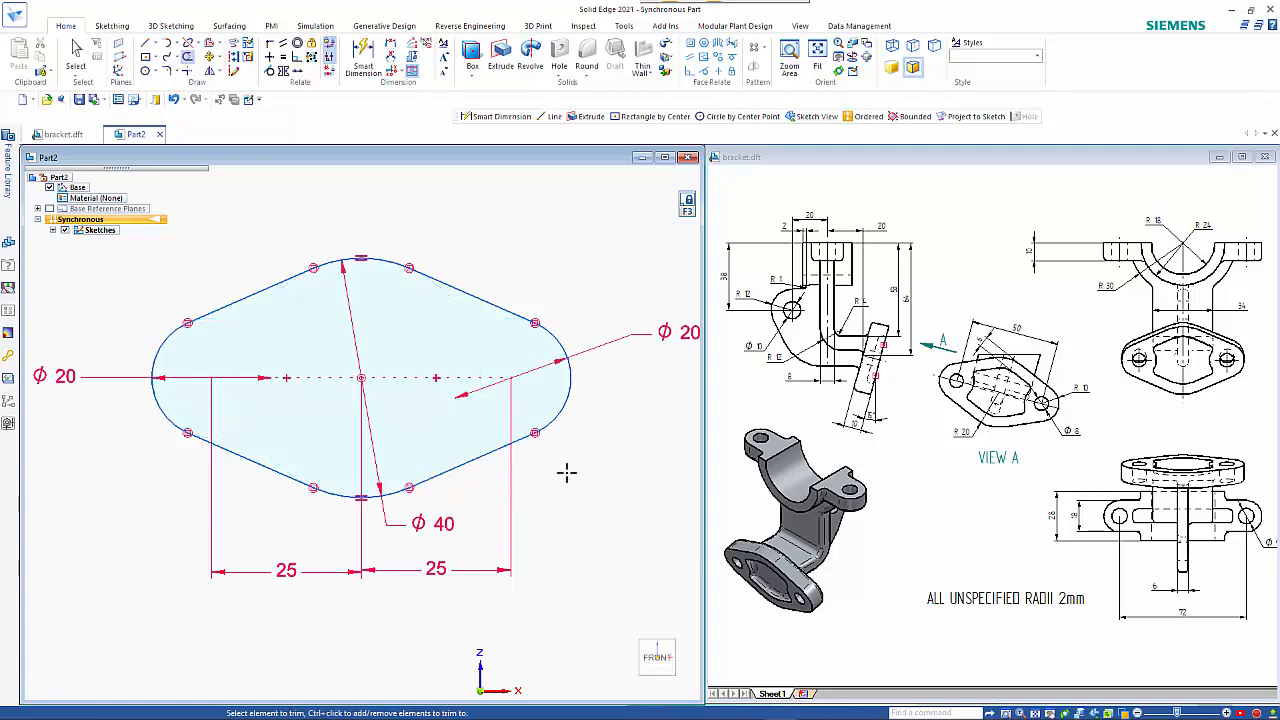
scroll(609, 480, "down", 3)
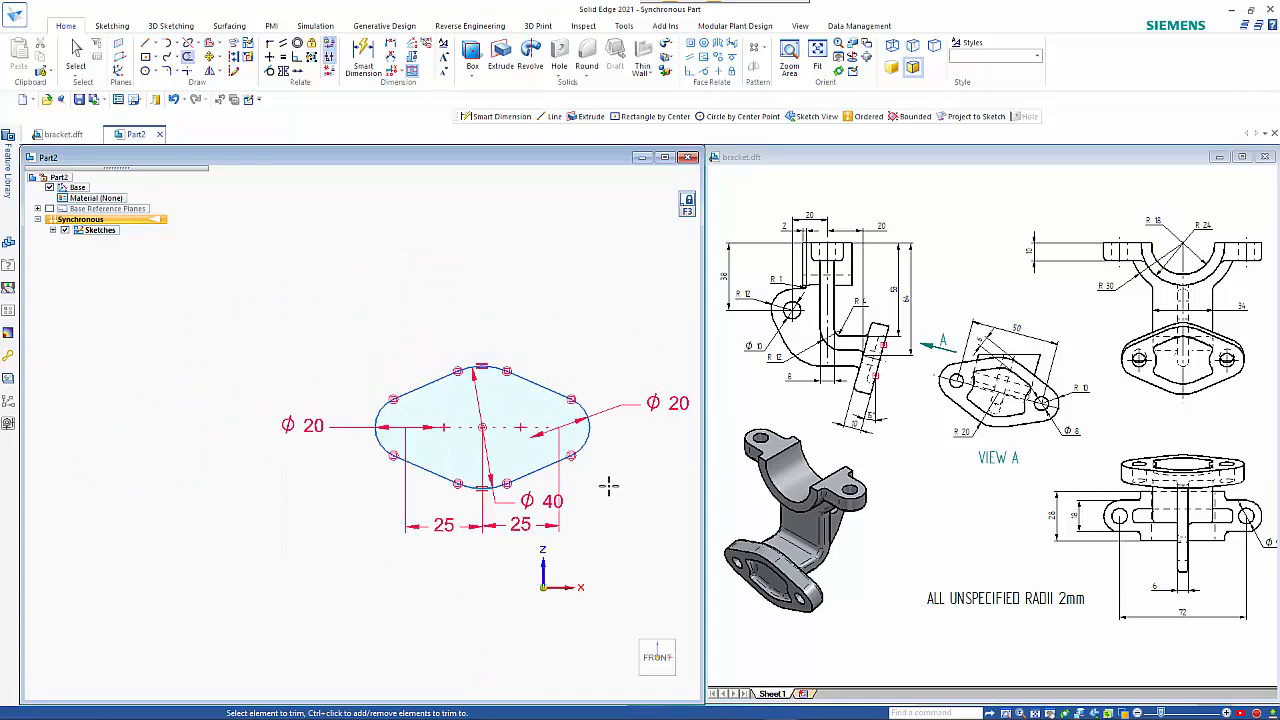
- Select Sketch 1 and reposition its steering wheel to the centre of the flange's large arc
middle_click_drag(610, 482, 533, 437, "shift")
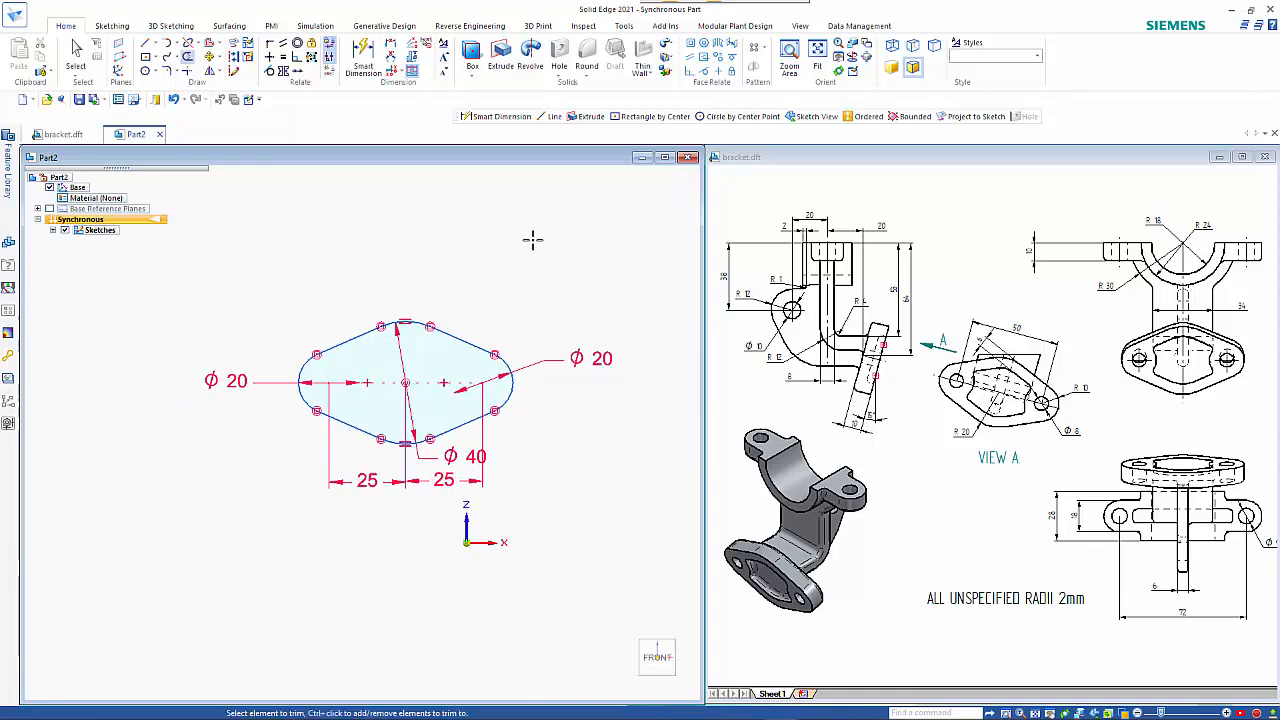
left_click(53, 230)
key("Escape")
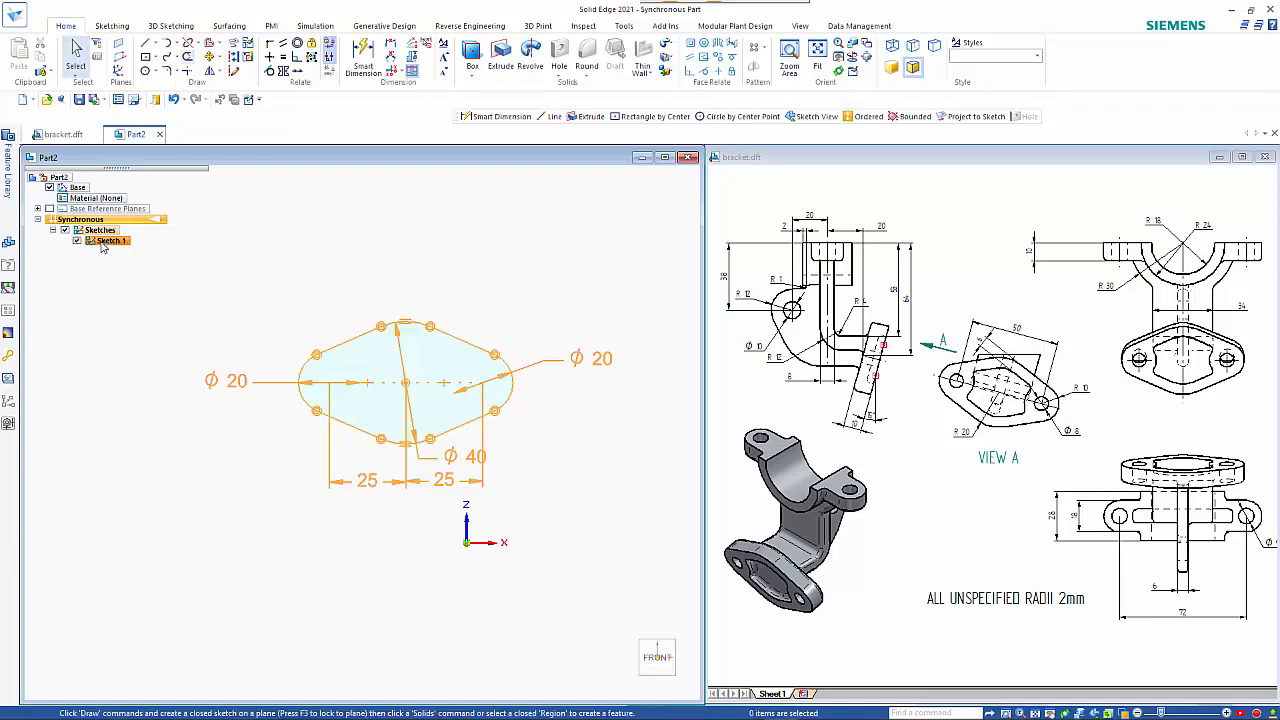
left_click(106, 241)
mouse_move(467, 259)
middle_mouse_down()
mouse_move(426, 267)
mouse_move(416, 295)
middle_mouse_up()
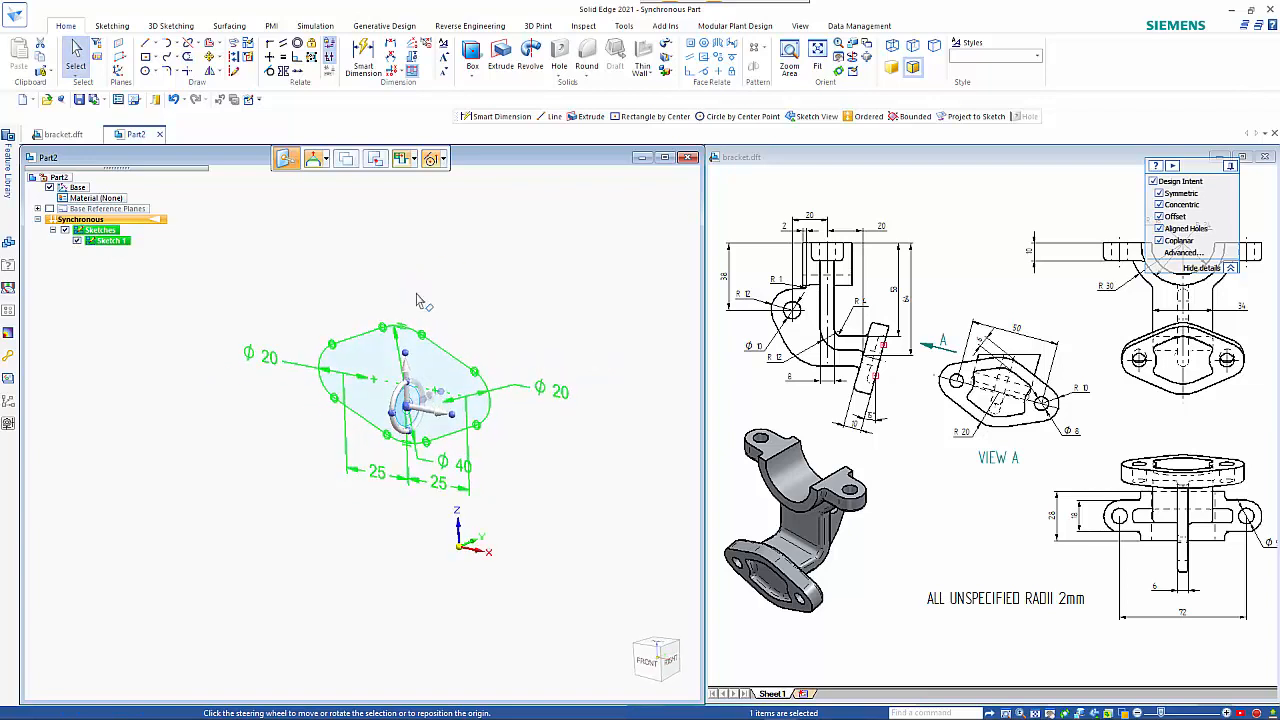
left_click(408, 406)
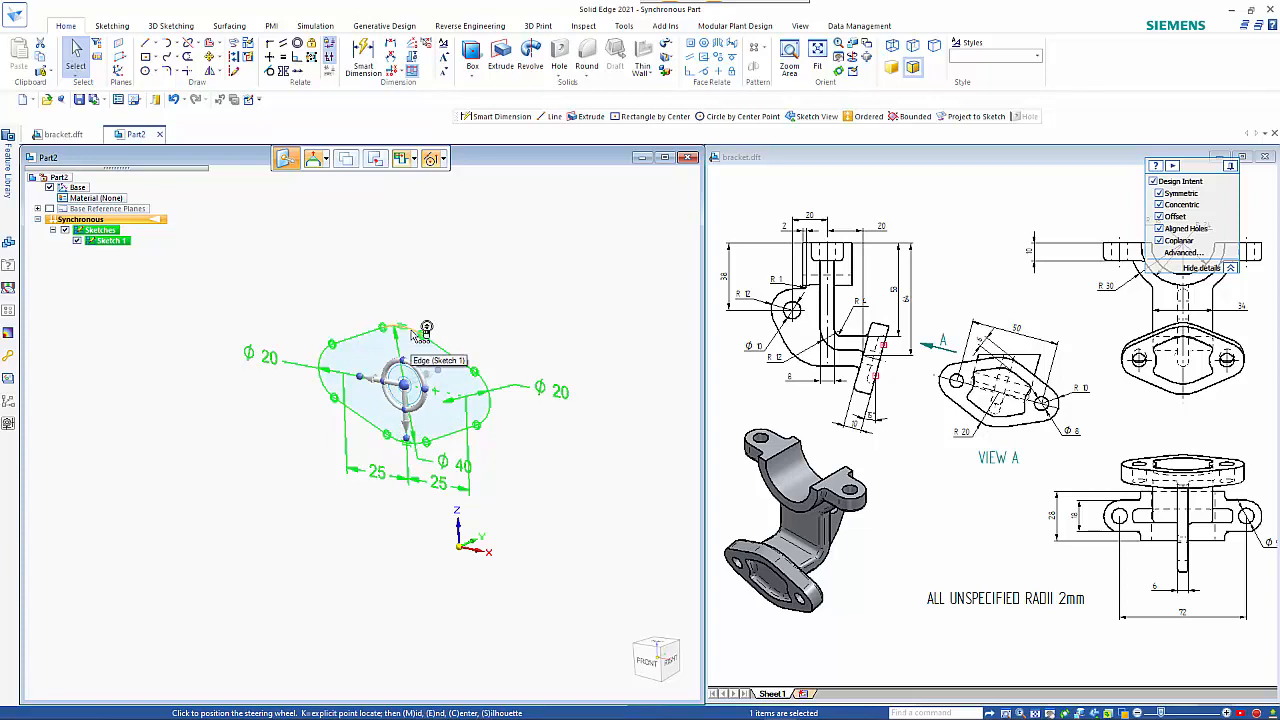
left_click(412, 335)
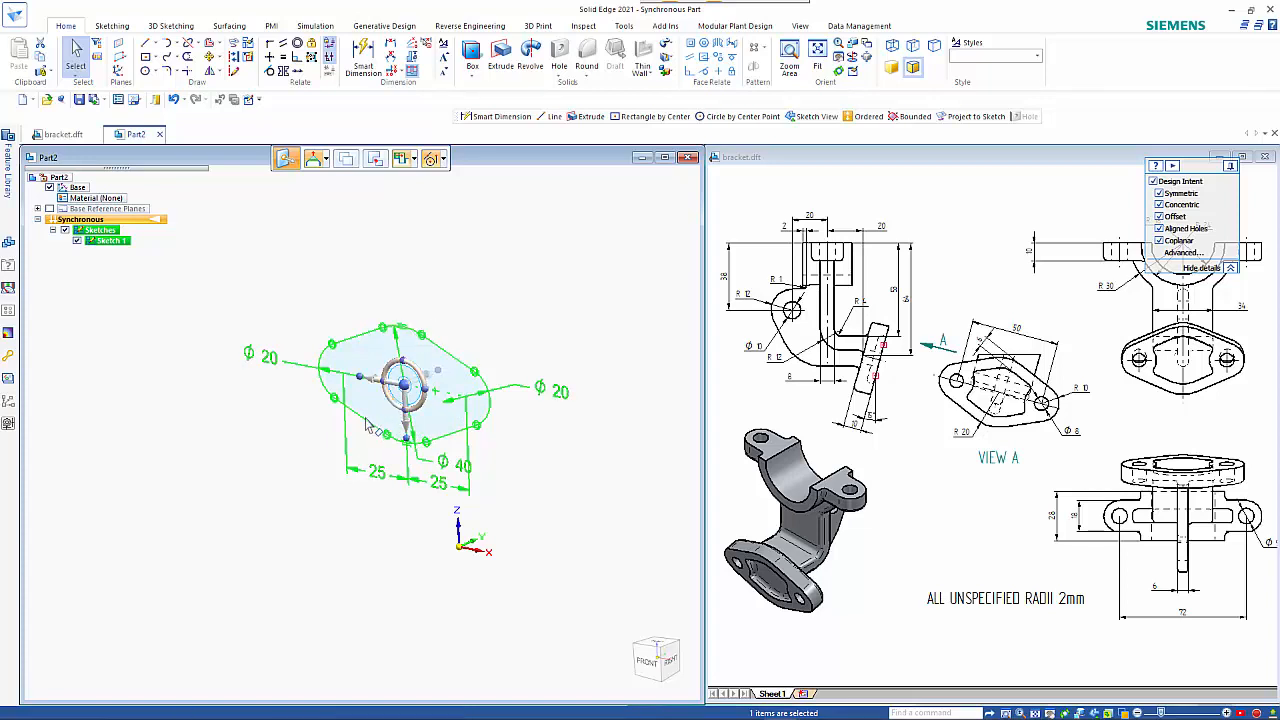
- Move the flange sketch vertically and horizontally so the centre of its large arc lies on the coordinate origin
left_click(415, 405)
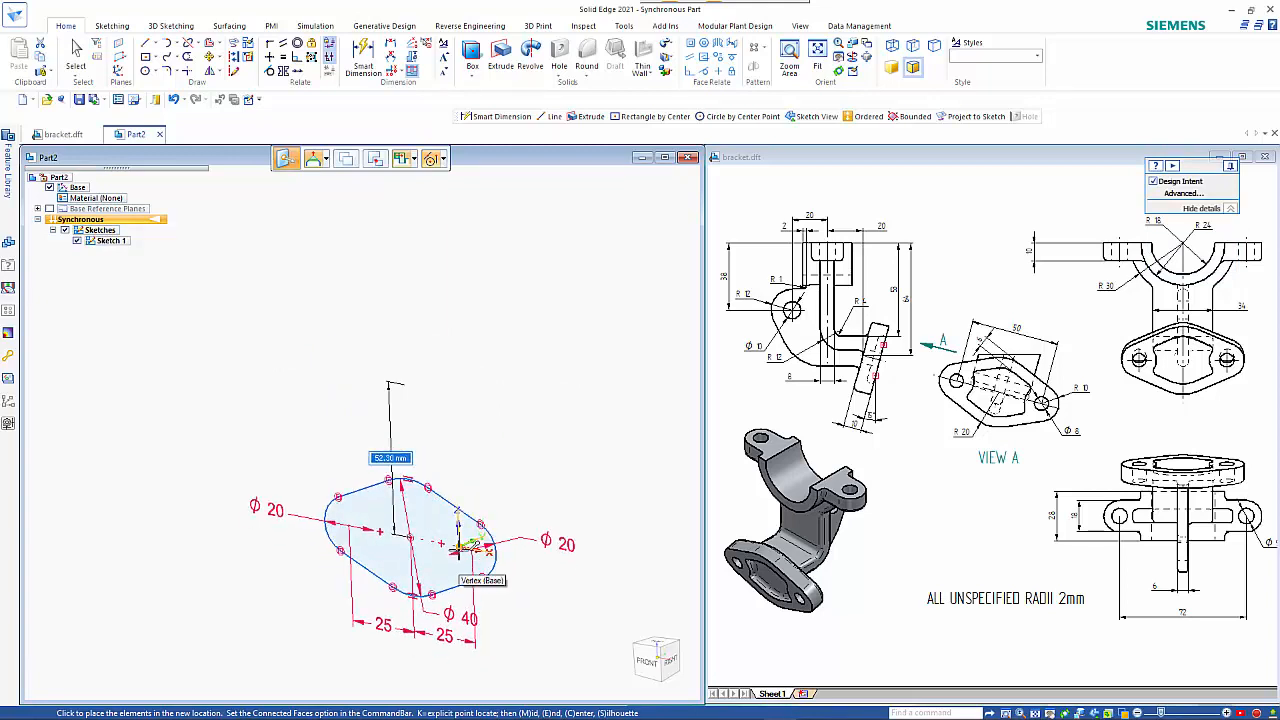
left_click(455, 556)
left_click(437, 561)
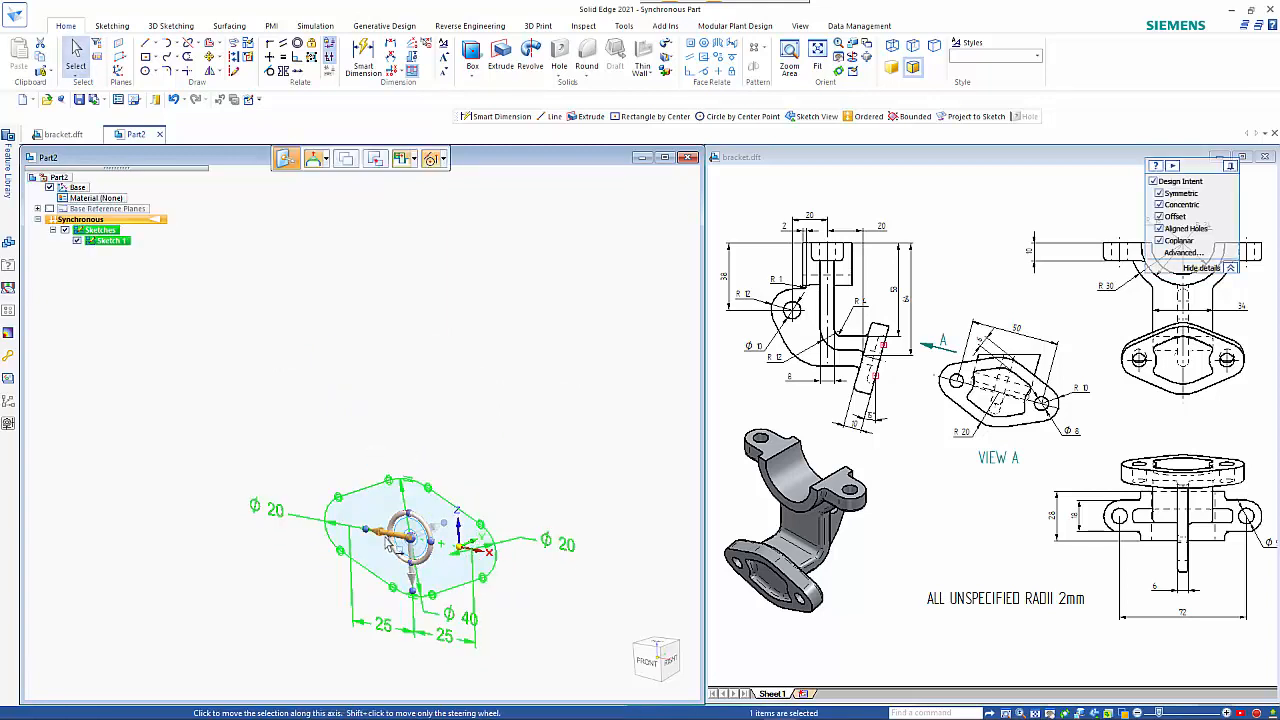
left_click(390, 540)
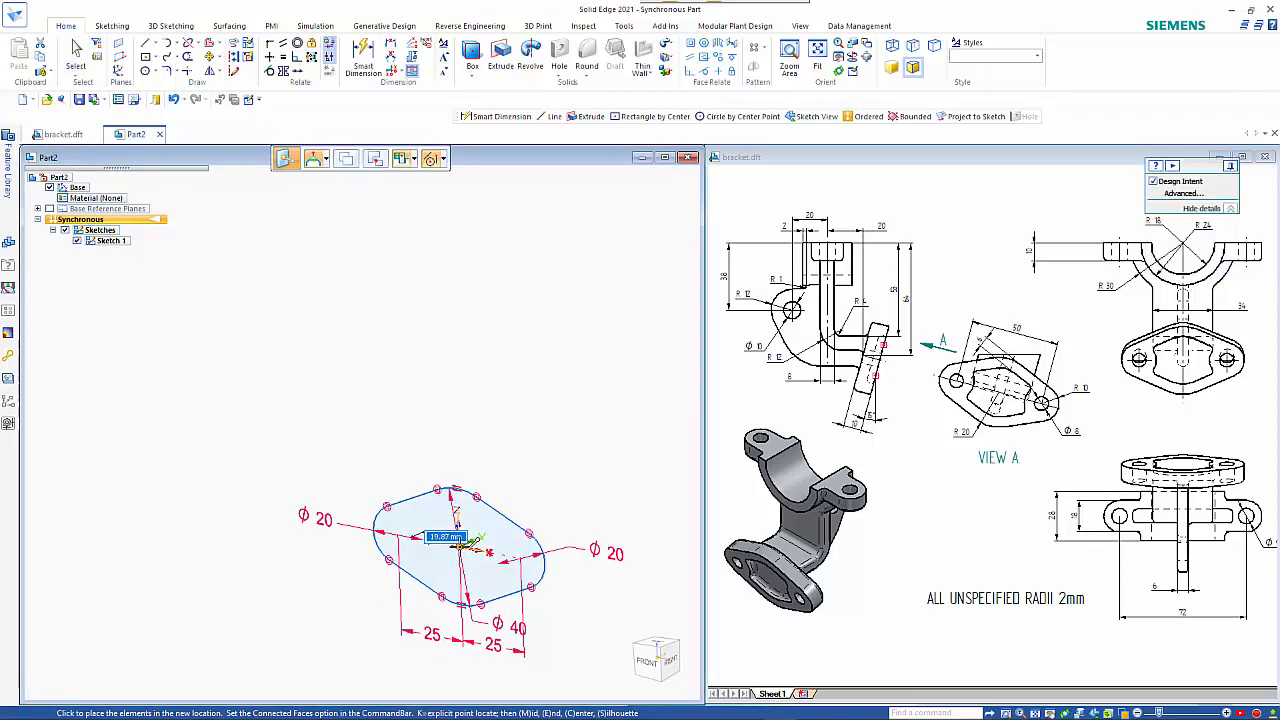
left_click(453, 525)
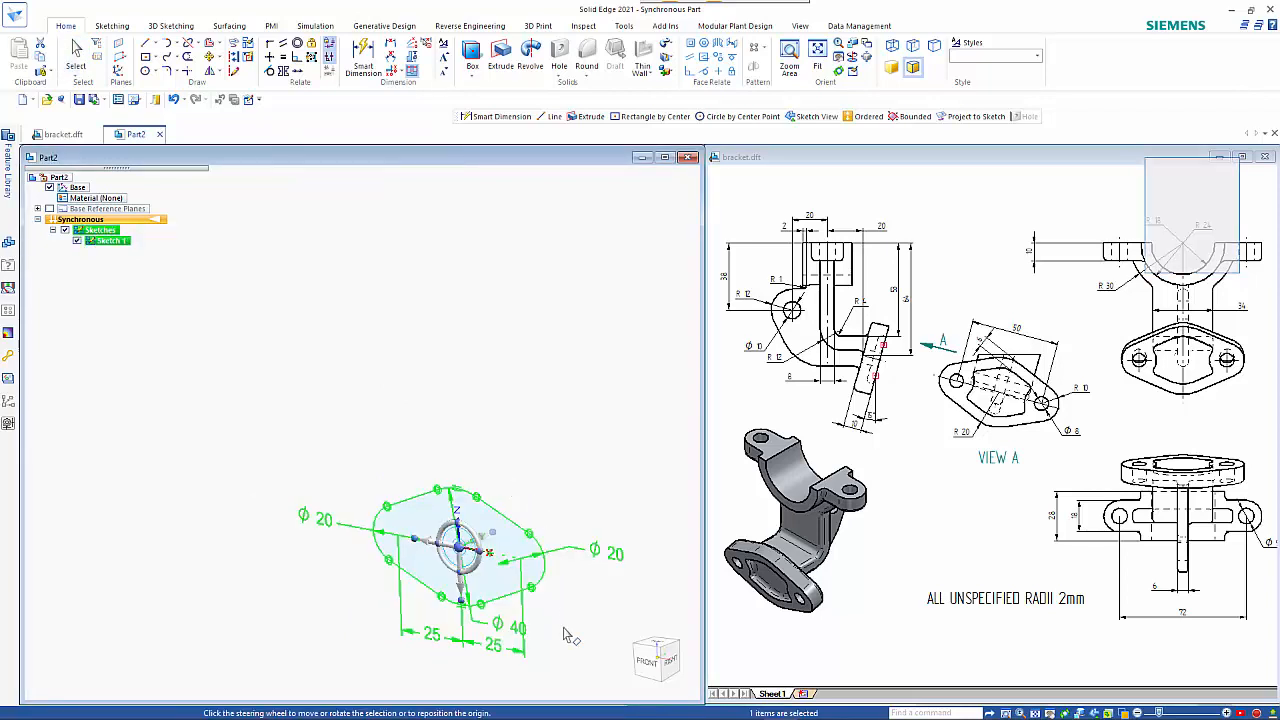
- Move the flange sketch 64 mm straight down from the origin and 20 mm in the positive Y direction
middle_click_drag(543, 570, 429, 333, "shift")
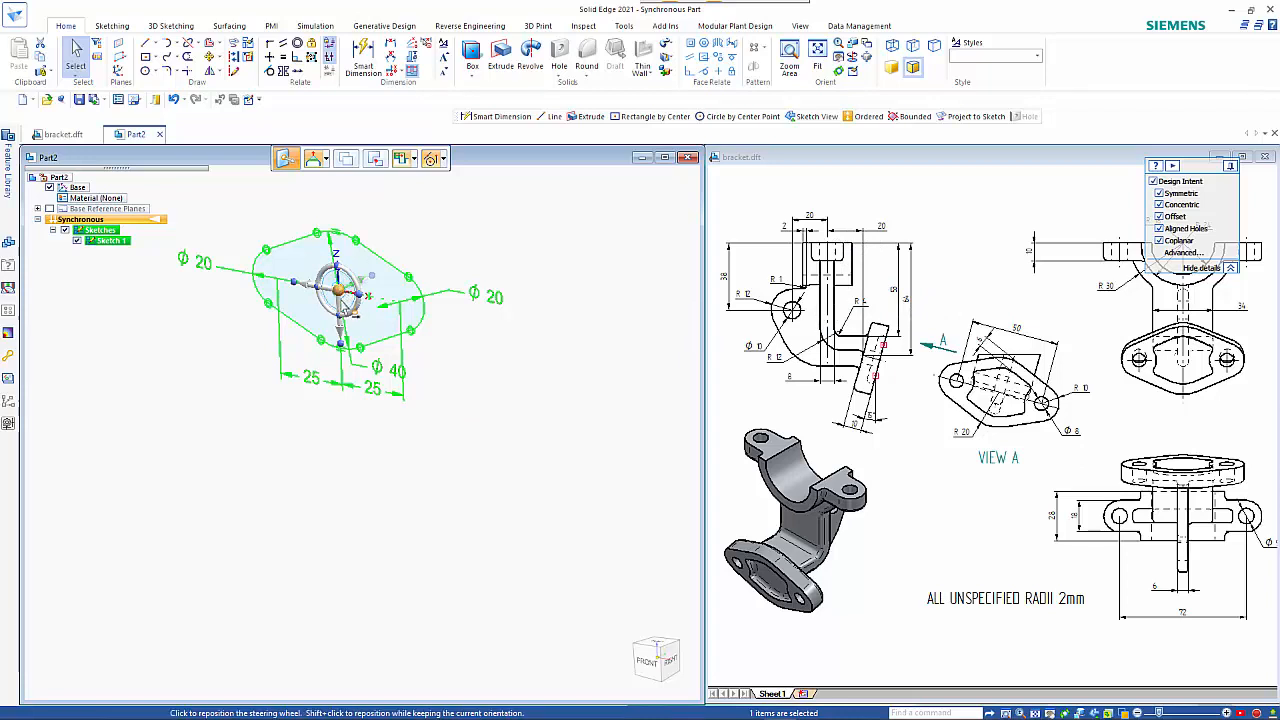
left_click(340, 329)
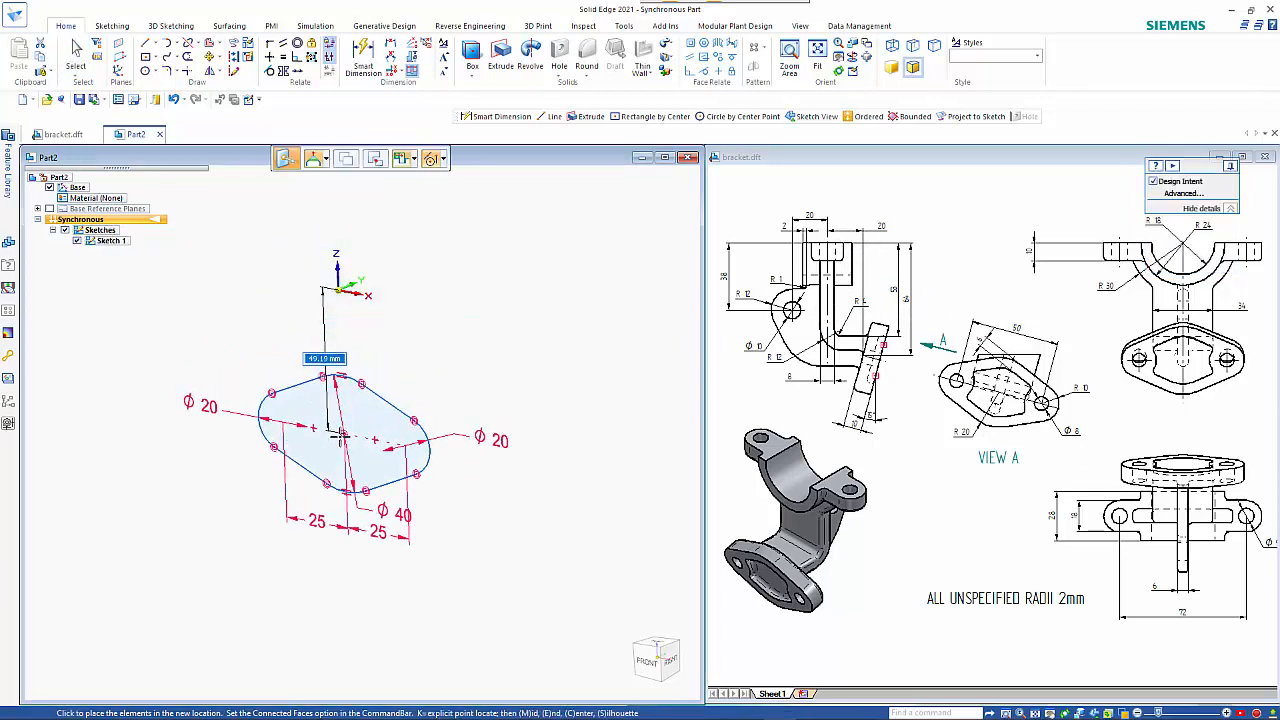
type("64")
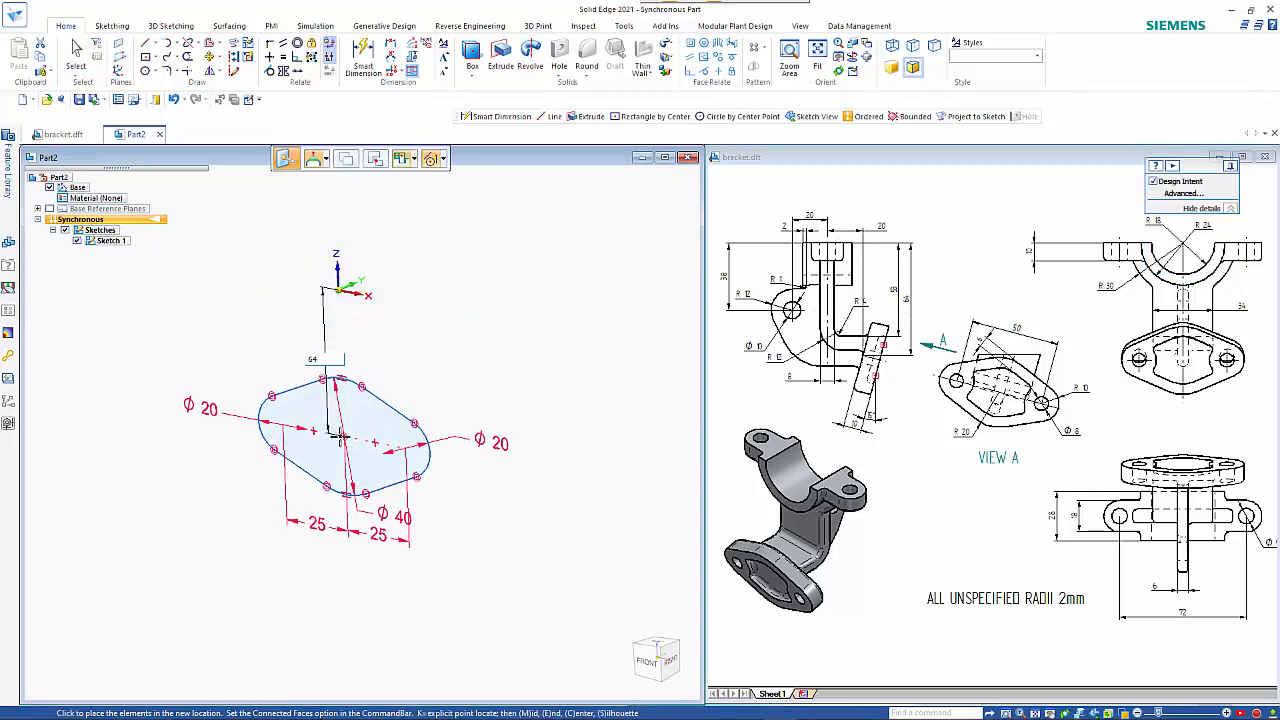
key("Return")
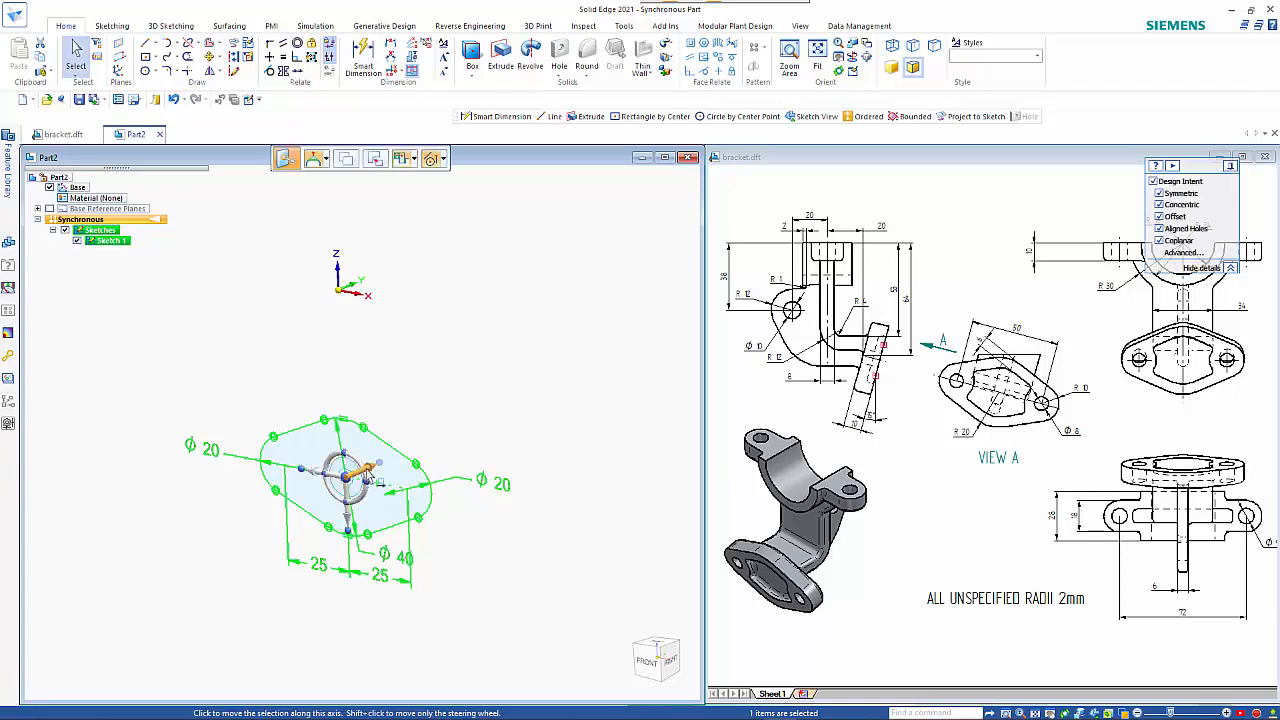
left_click(371, 476)
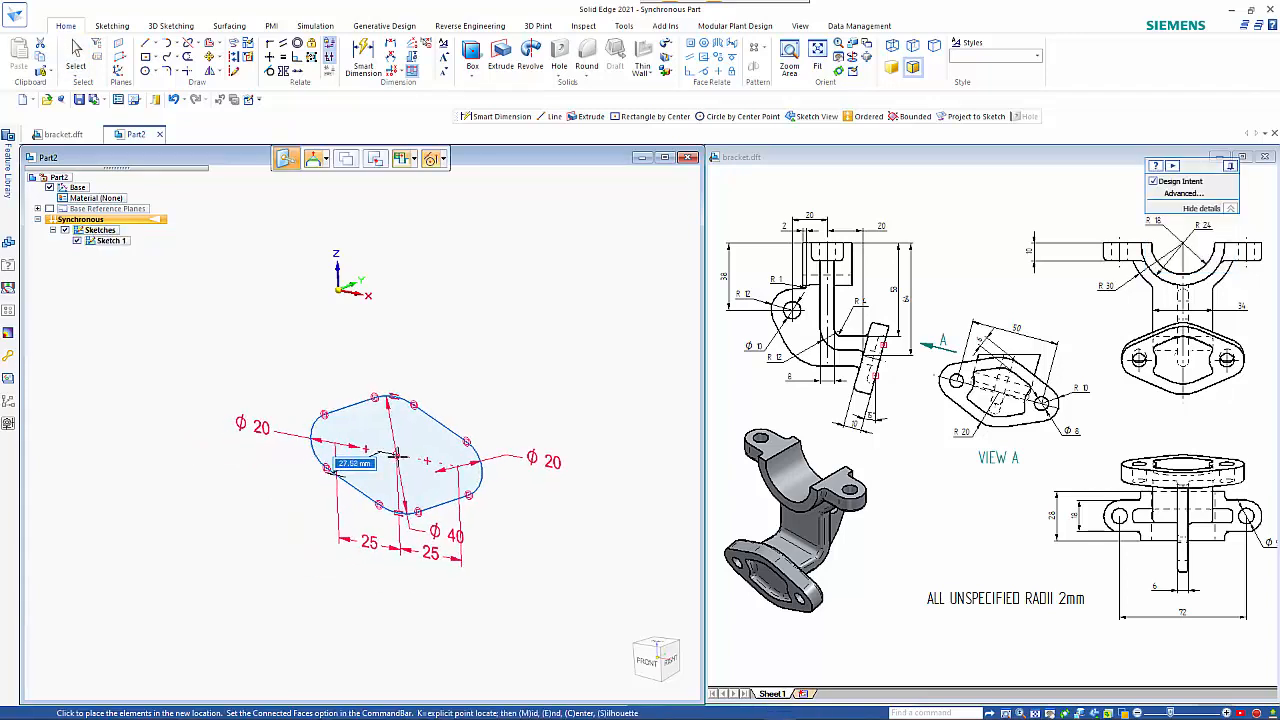
type("20")
key("Return")
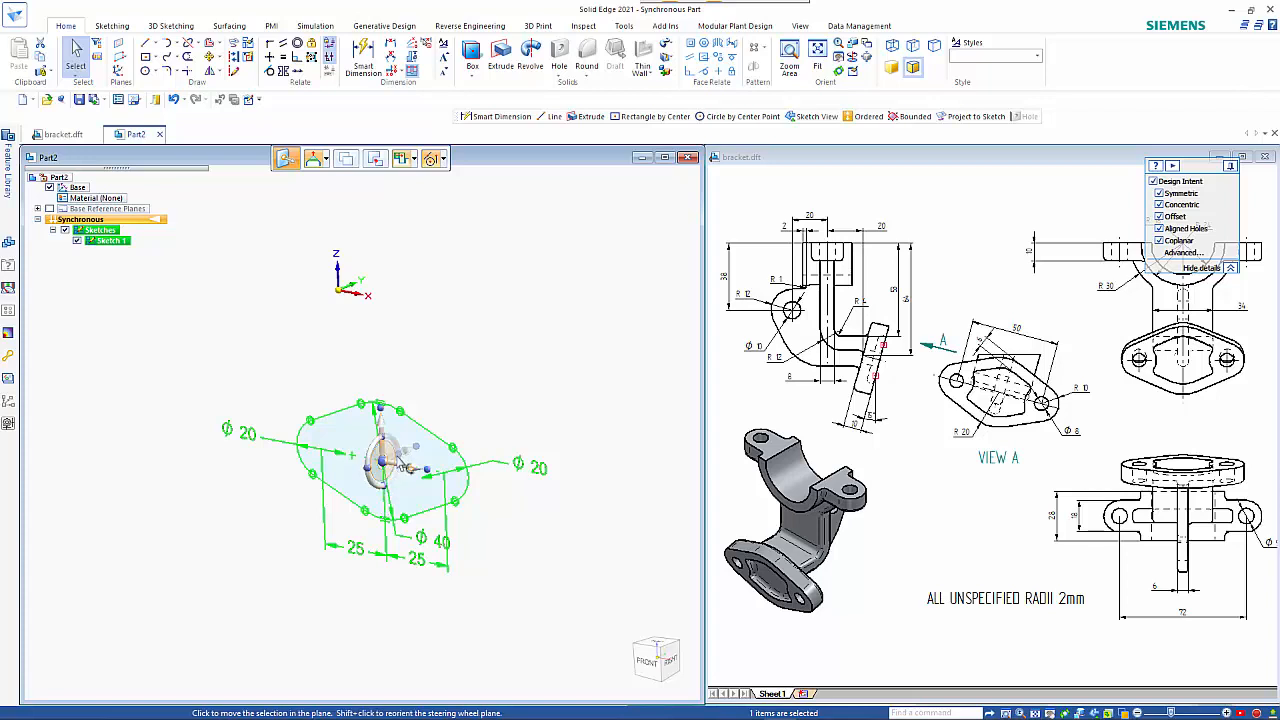
- Rotate the flange sketch by -15° about its horizontal X-direction centreline and finish the move
middle_click_drag(549, 561, 445, 543)
left_click(428, 457)
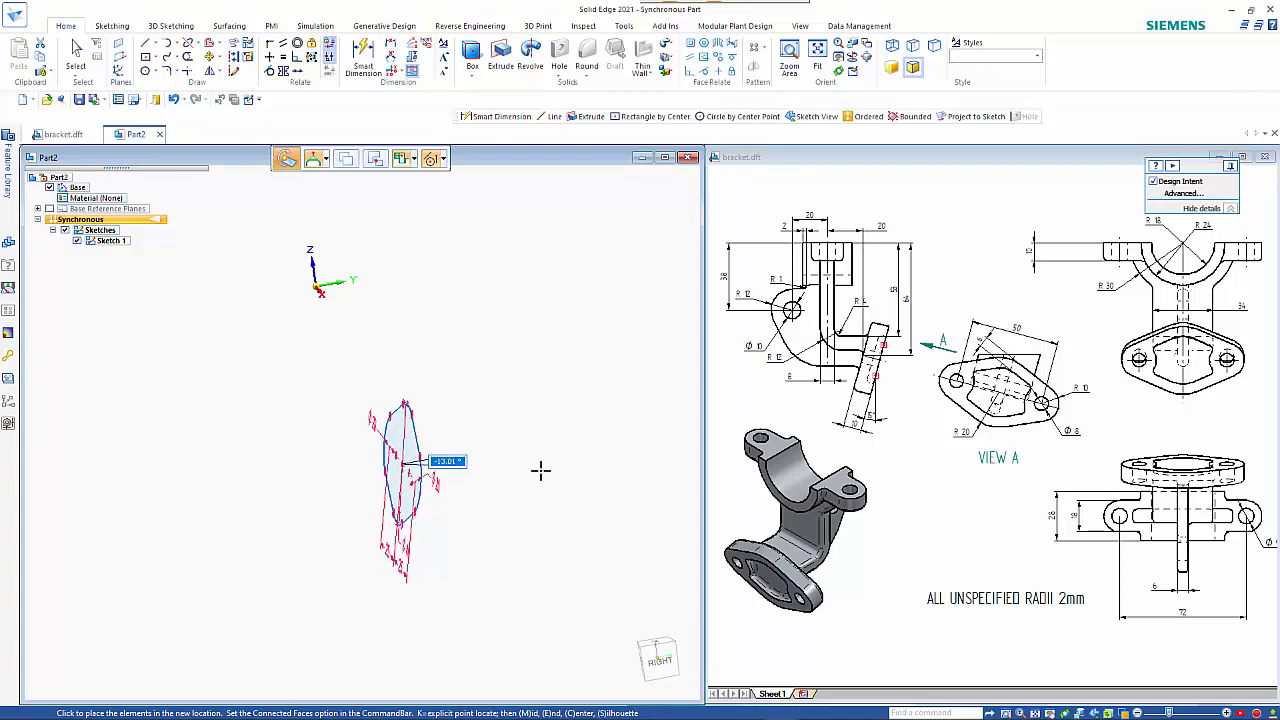
type("-15")
key("Return")
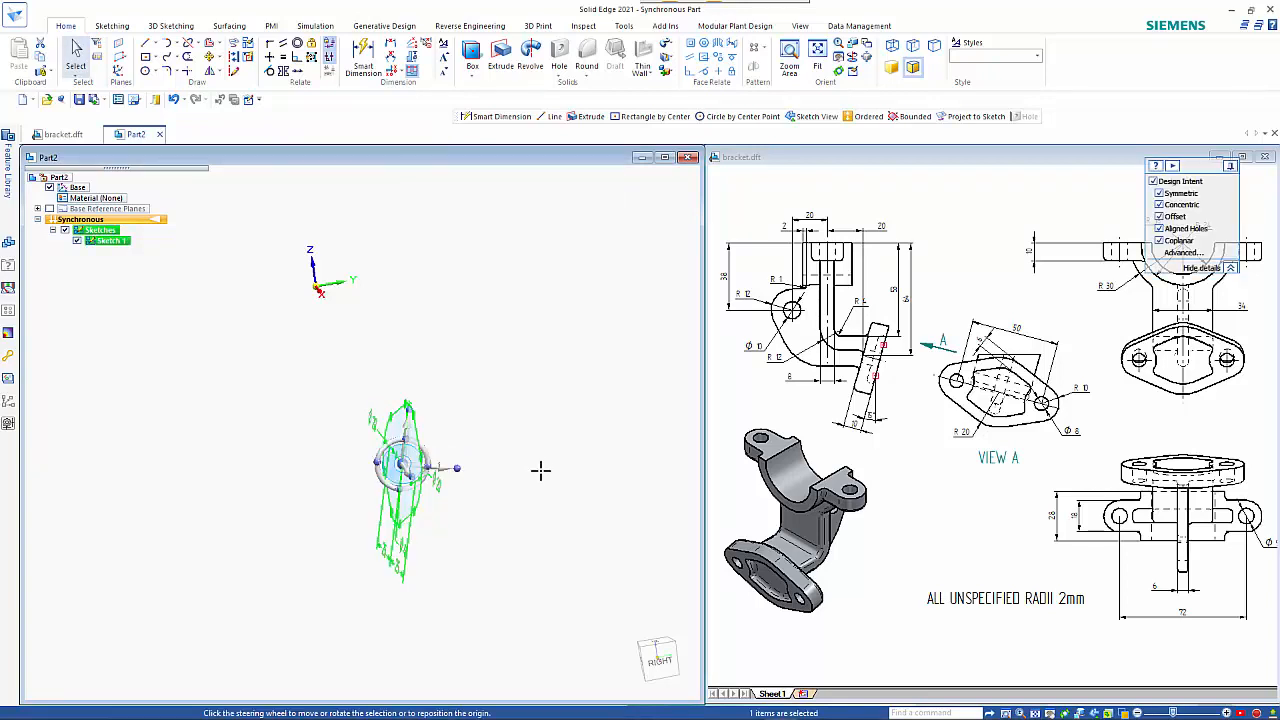
key("Escape")
- Extrude the flange region 10 mm toward positive Y and hide the PMI dimensions
left_click(398, 440)
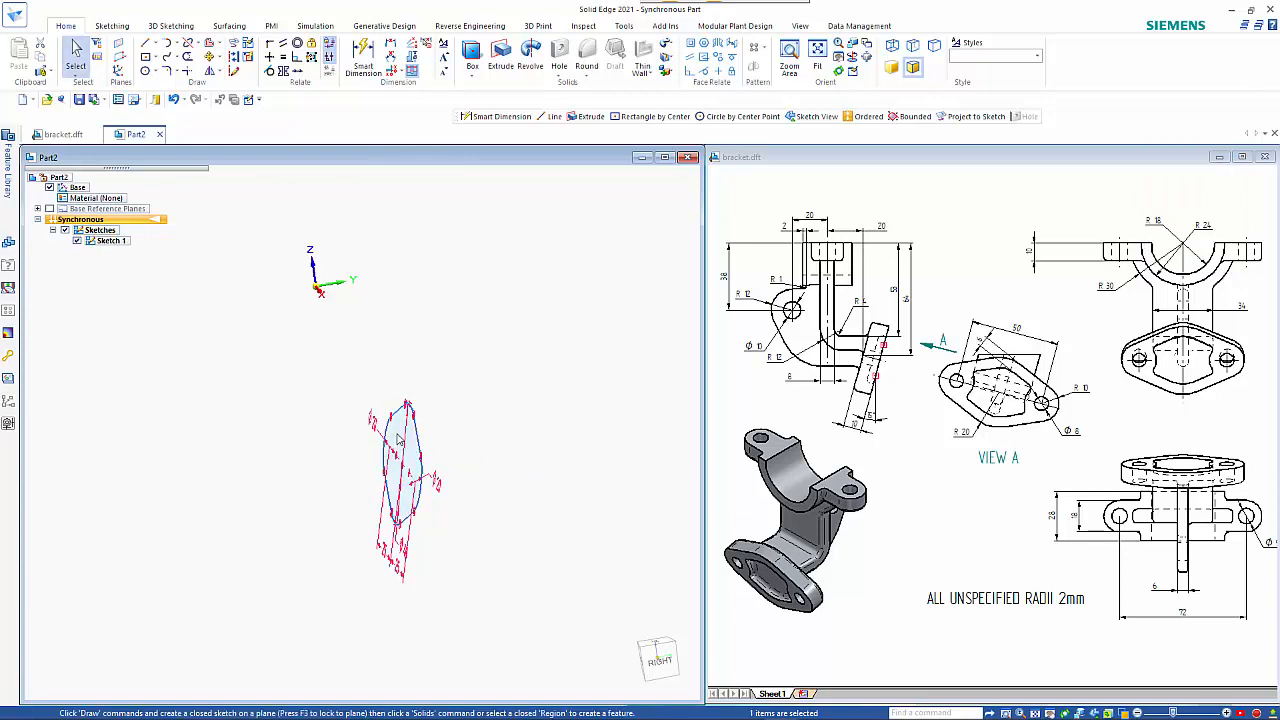
left_click(438, 438)
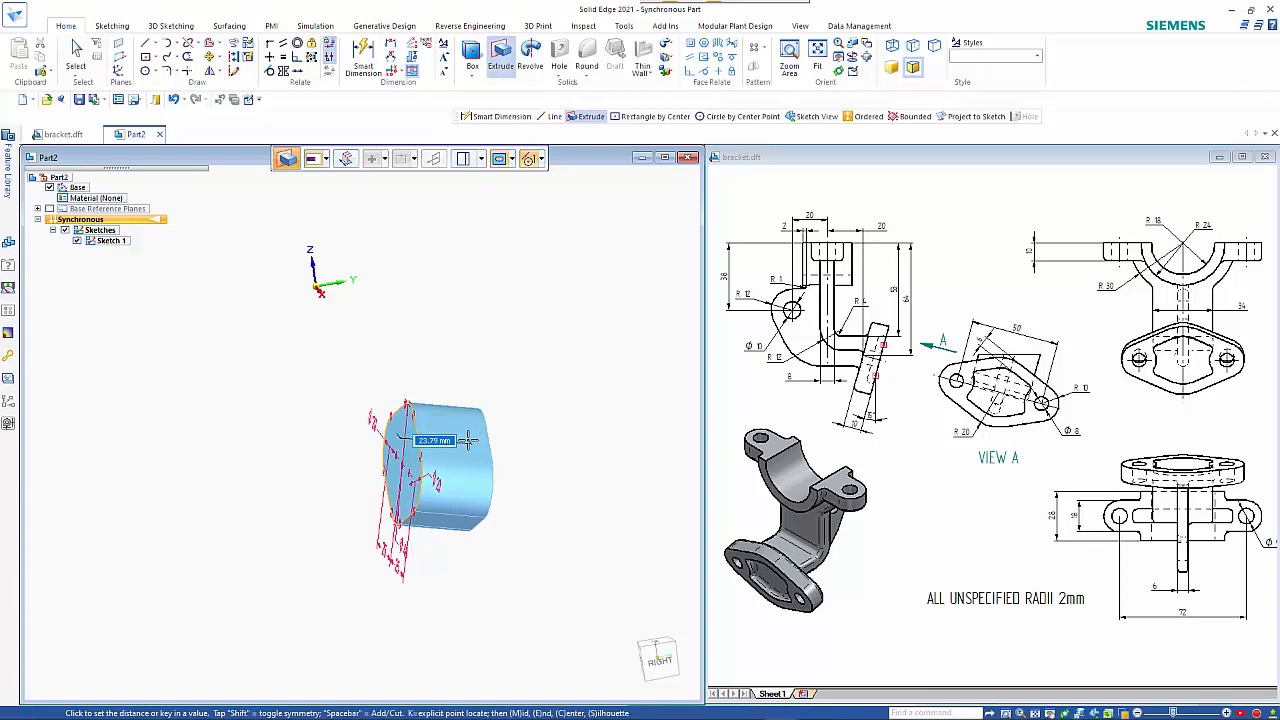
type("10")
key("Return")
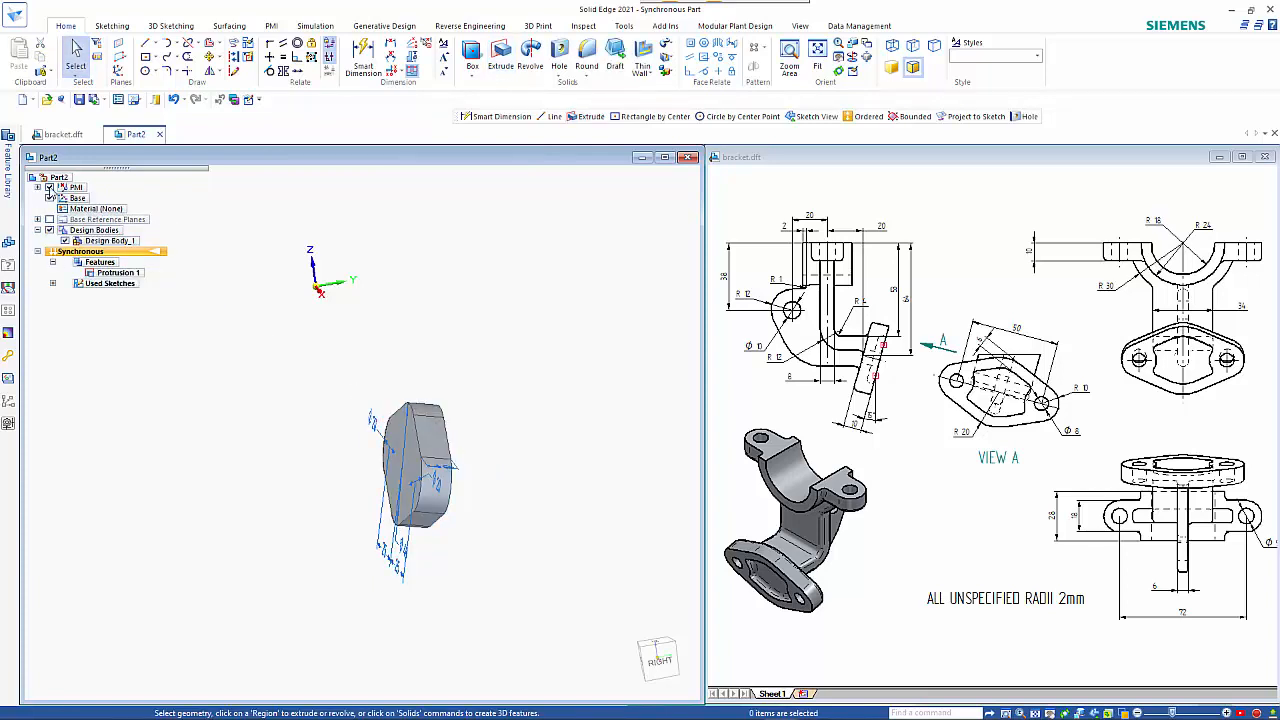
left_click(49, 188)
- Sketch a lower semicircular arc of radius 18 mm centred on the origin in the front plane
middle_click_drag(230, 422, 291, 420)
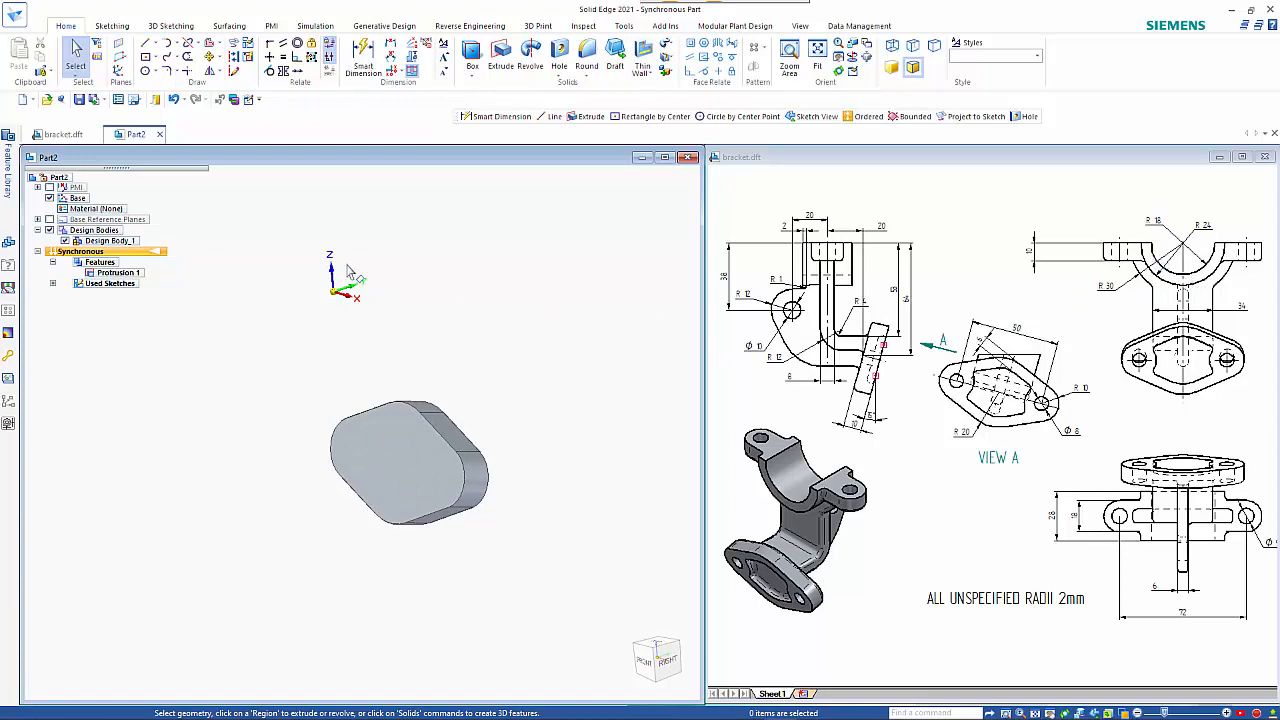
left_click(176, 44)
left_click(205, 88)
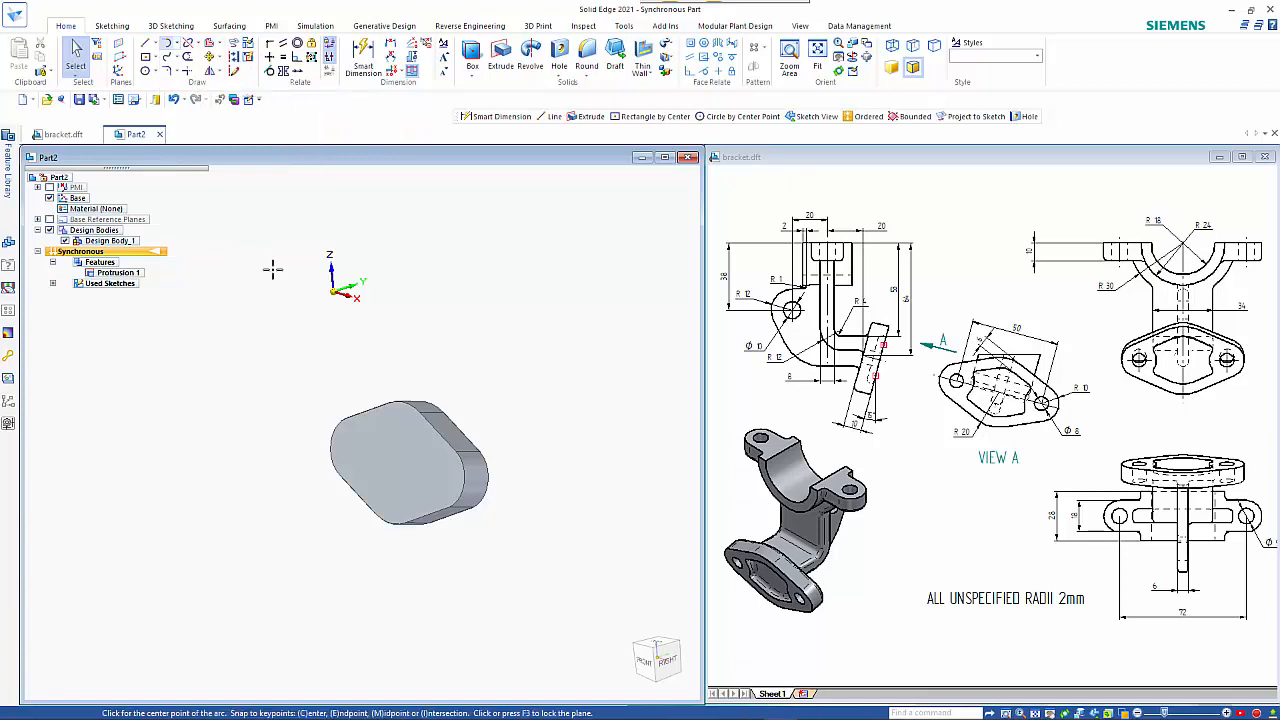
key("F3")
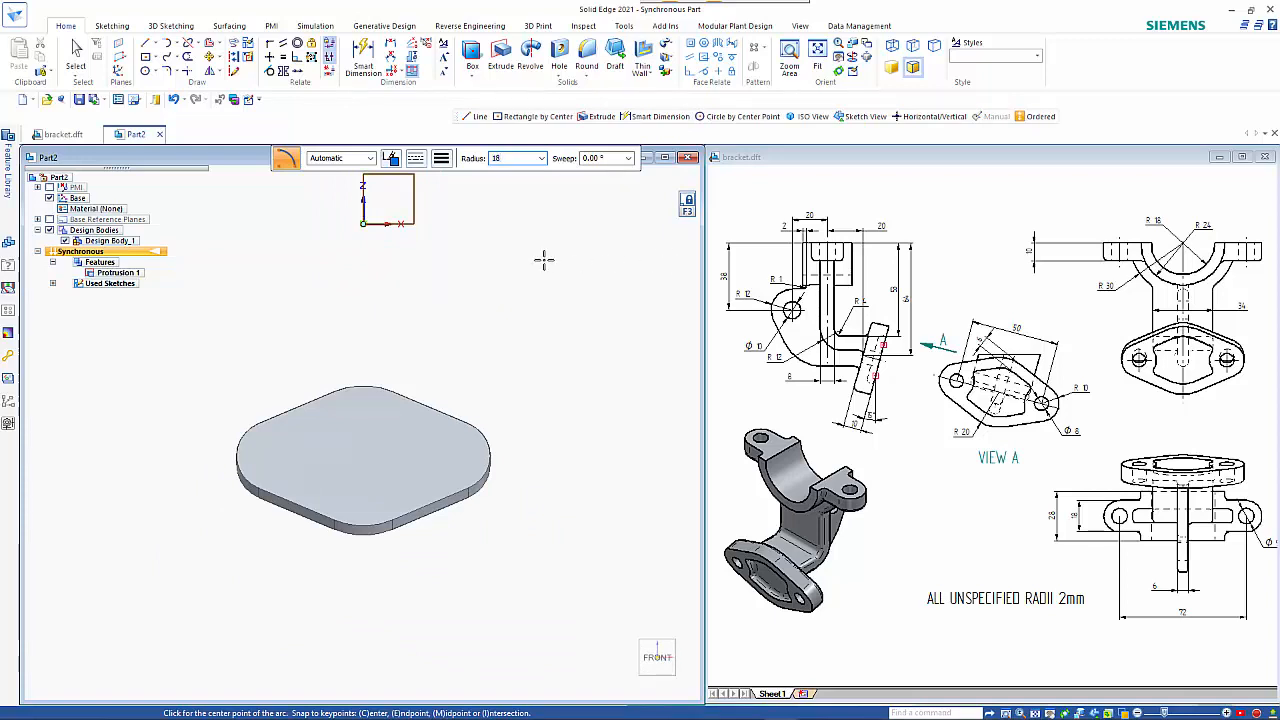
left_click(363, 223)
left_click(440, 224)
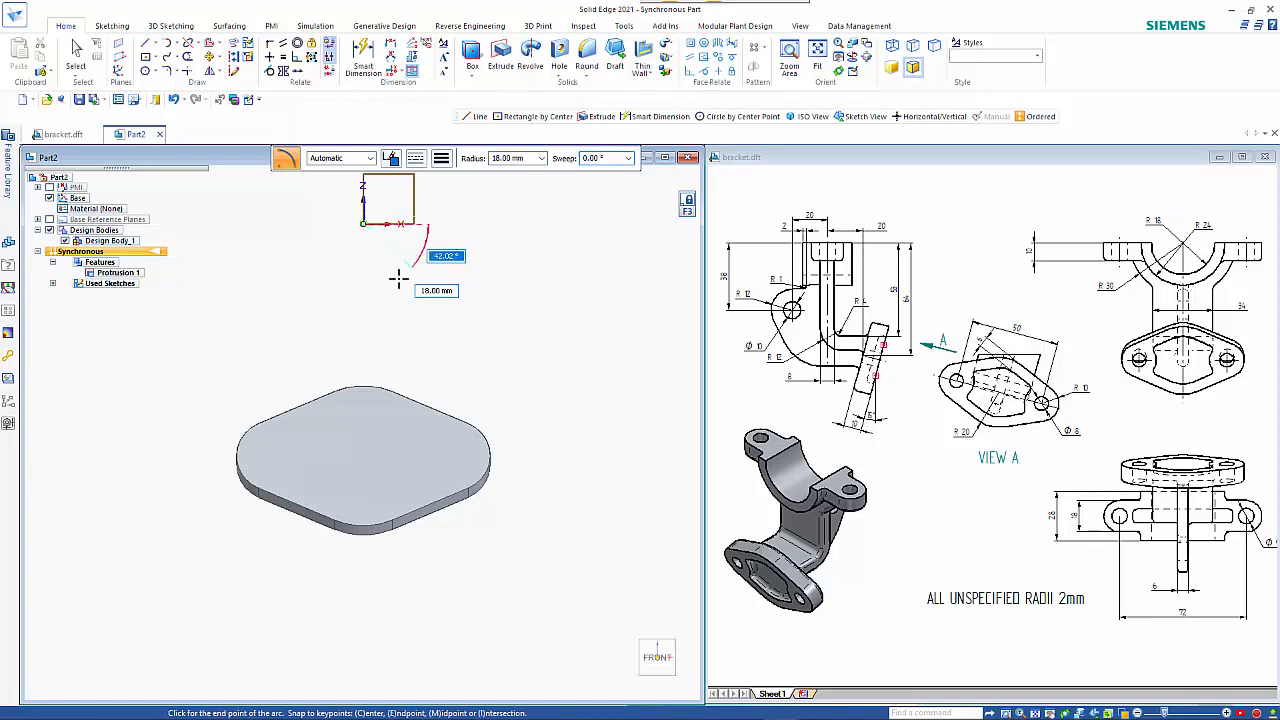
left_click(299, 224)
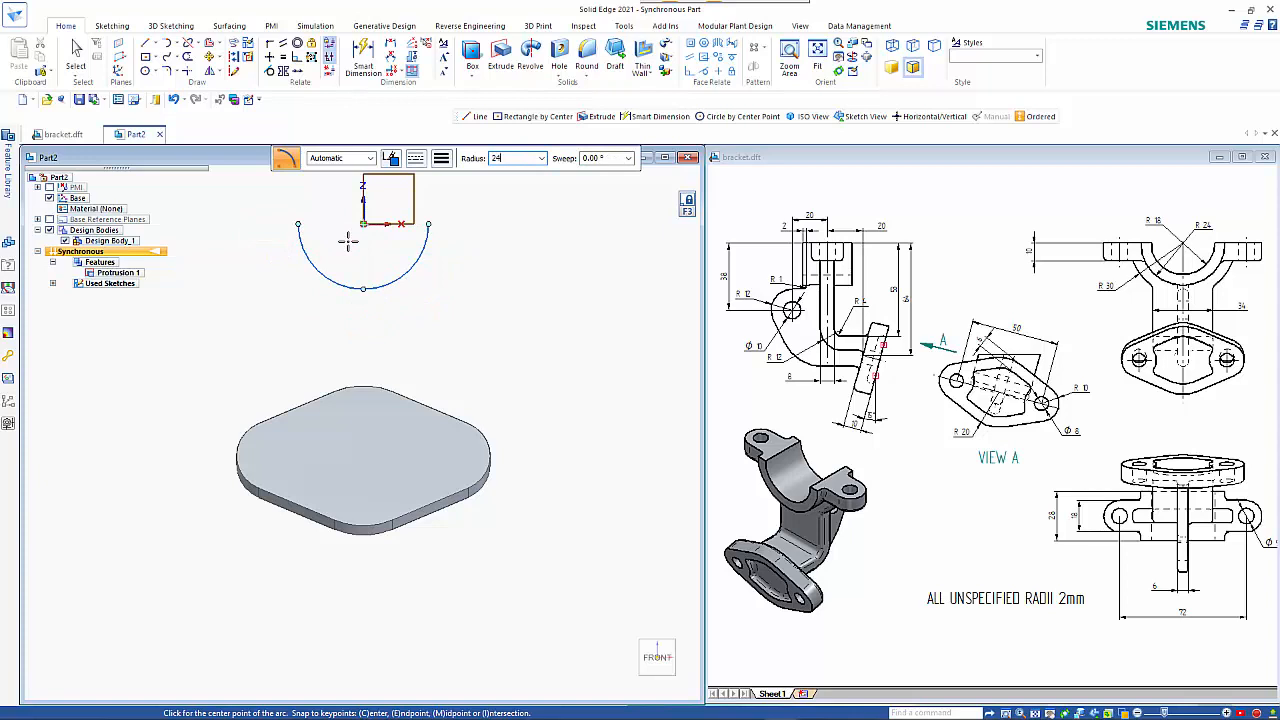
- Draw a concentric lower semicircular arc of radius 24 mm centred on the origin
type("24")
key("Tab")
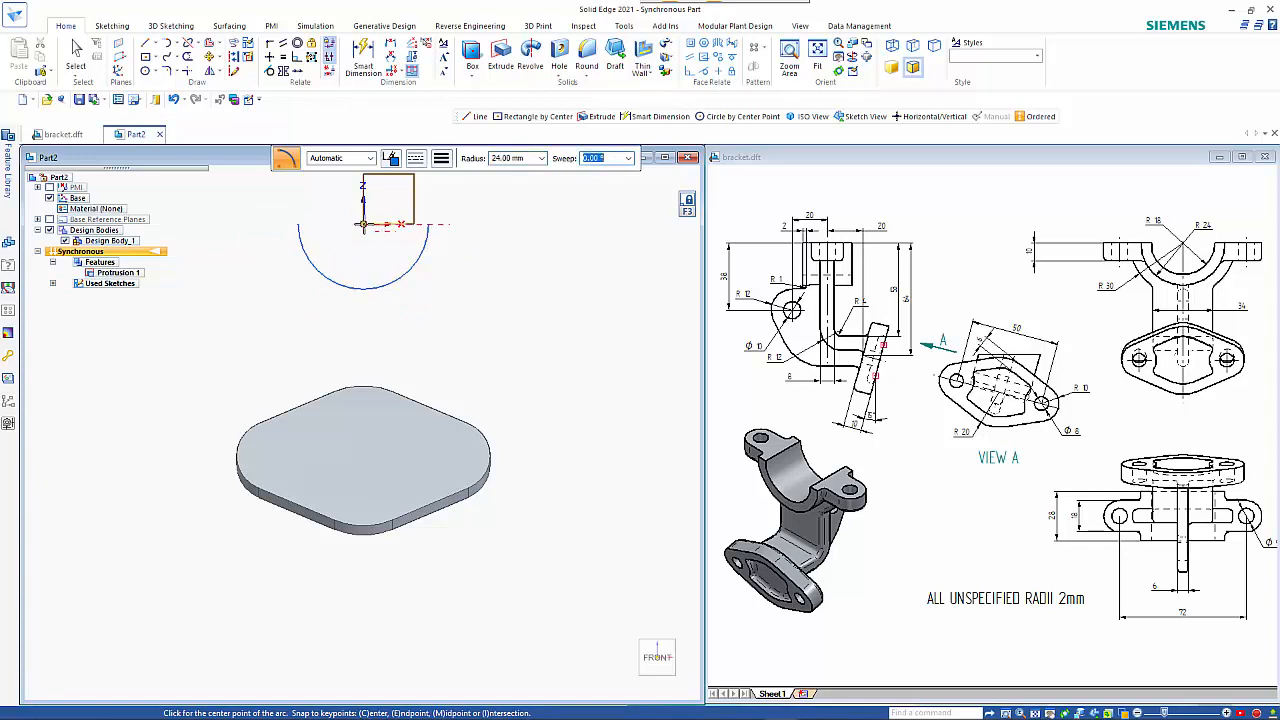
left_click(363, 223)
left_click(451, 223)
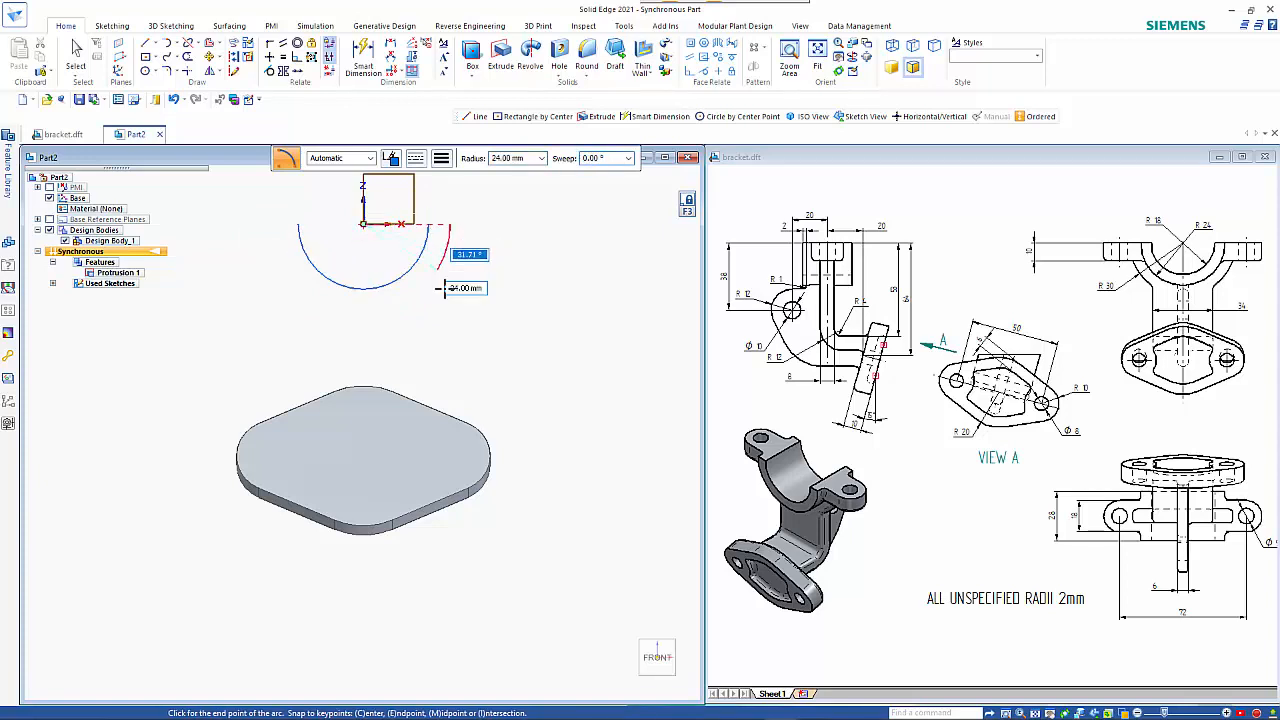
left_click(279, 224)
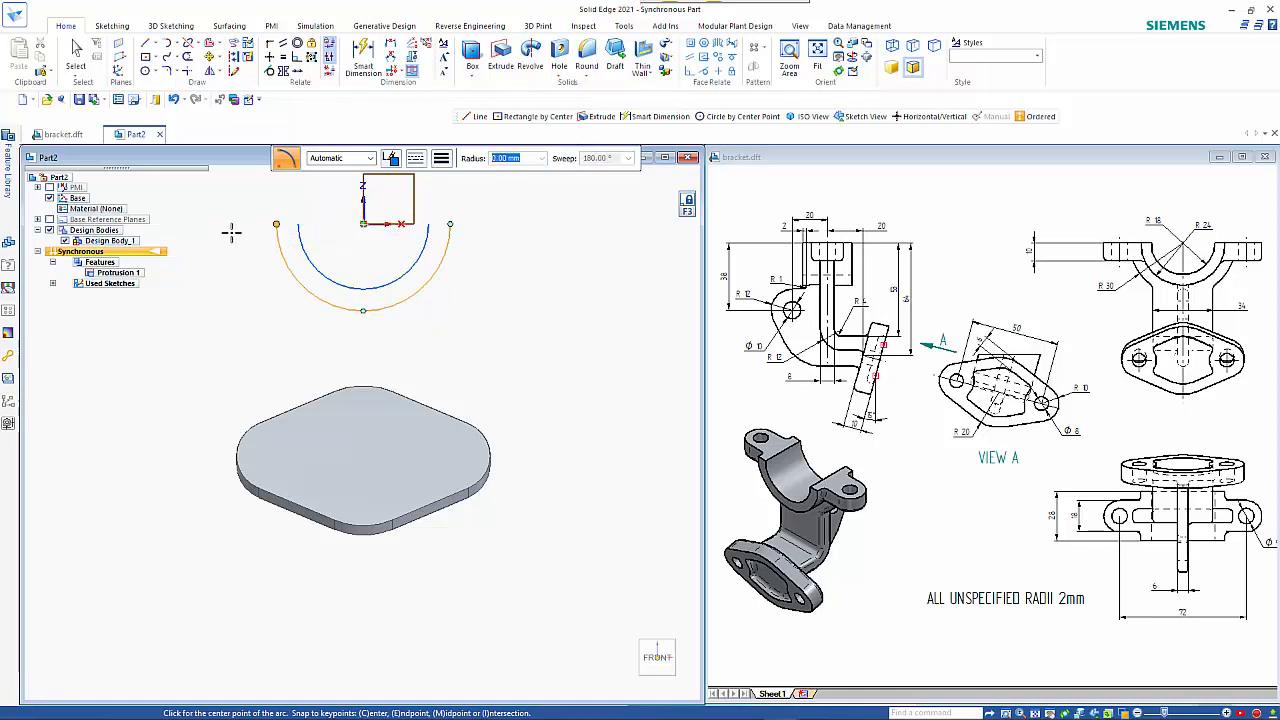
- Close both ends of the two concentric arcs with short horizontal lines to form a U-shaped region
left_click(145, 45)
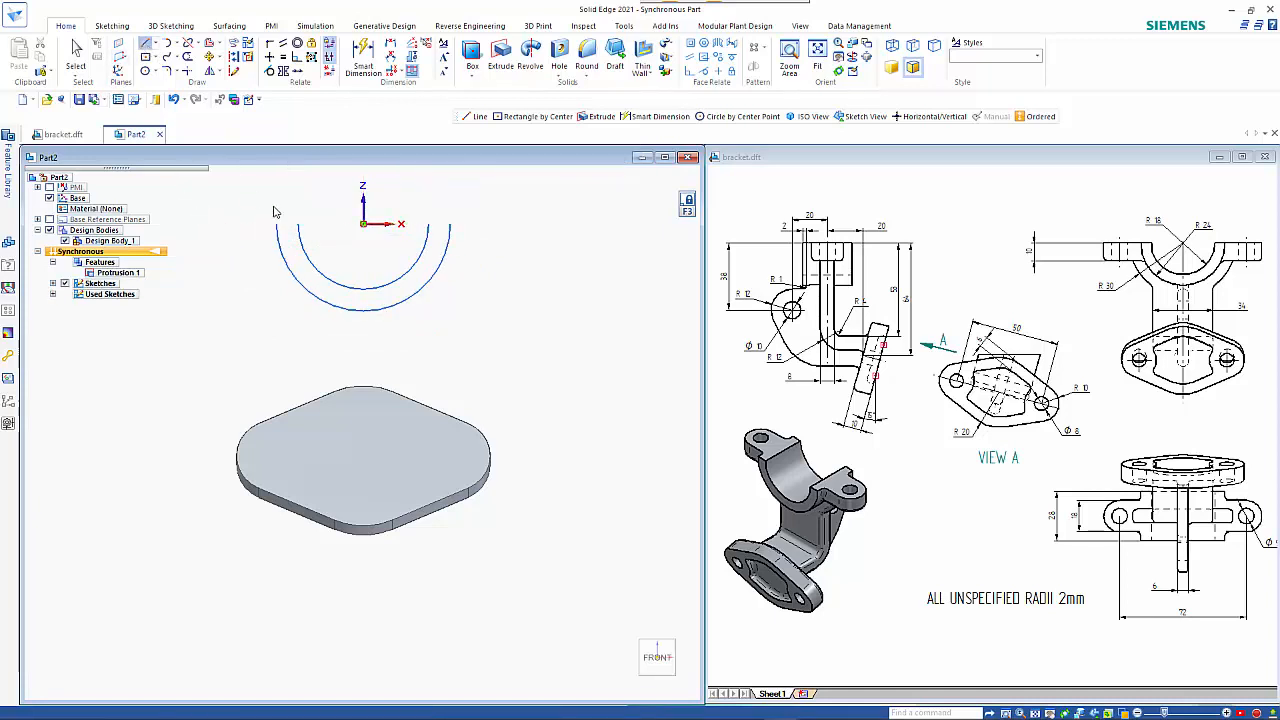
left_click(277, 223)
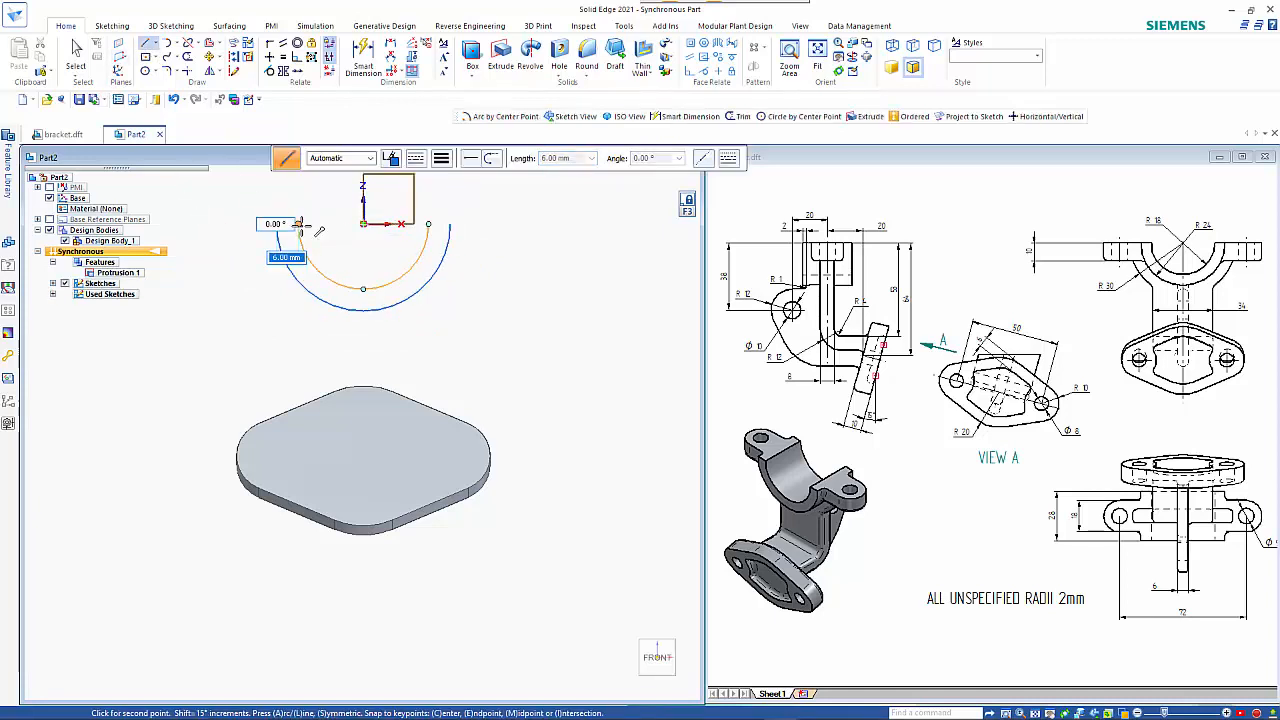
left_click(297, 224)
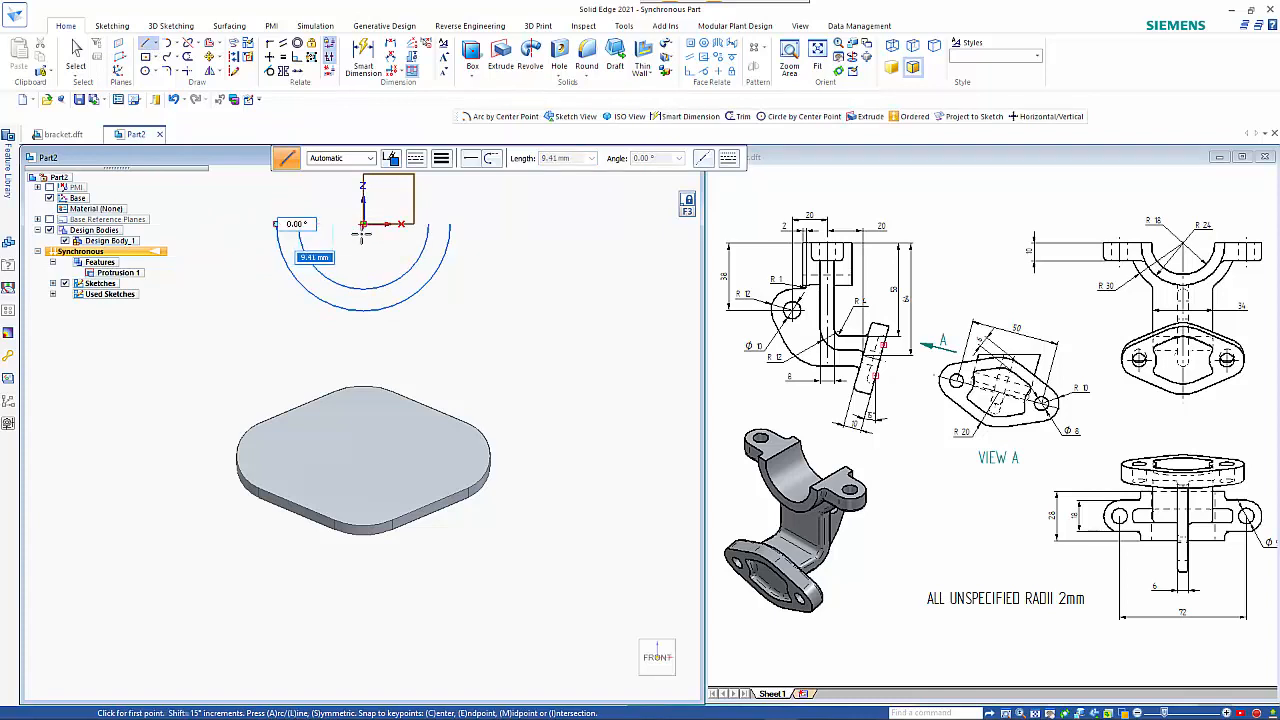
left_click(429, 224)
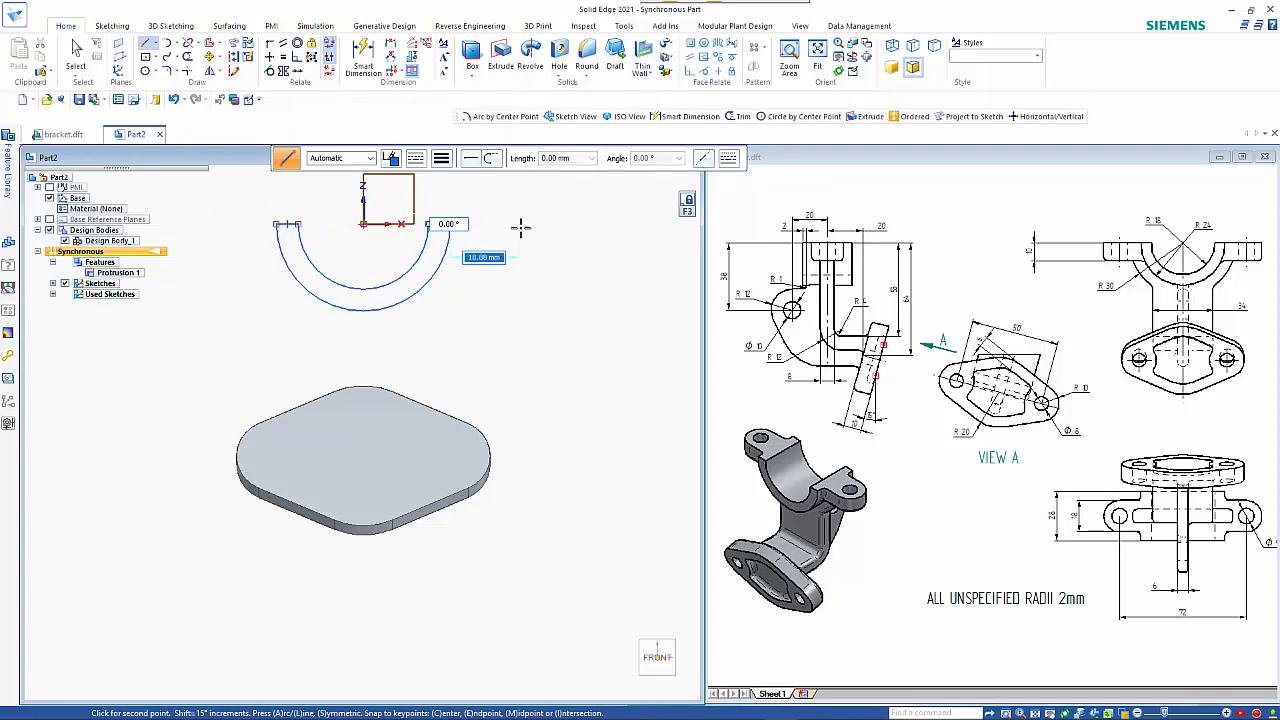
left_click(450, 224)
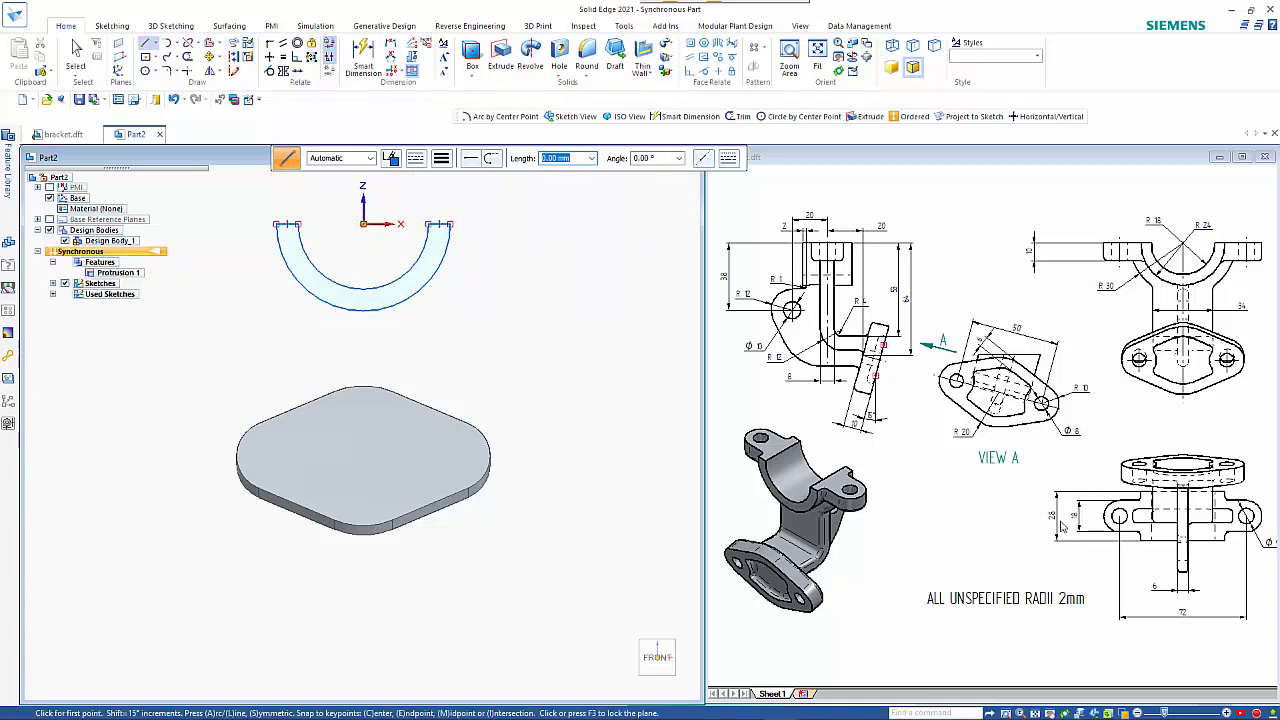
- Extrude the U-shaped region symmetrically about the front plane to a total depth of 28 mm
mouse_move(507, 341)
middle_mouse_down()
mouse_move(420, 363)
mouse_move(360, 350)
middle_mouse_up()
key("Escape")
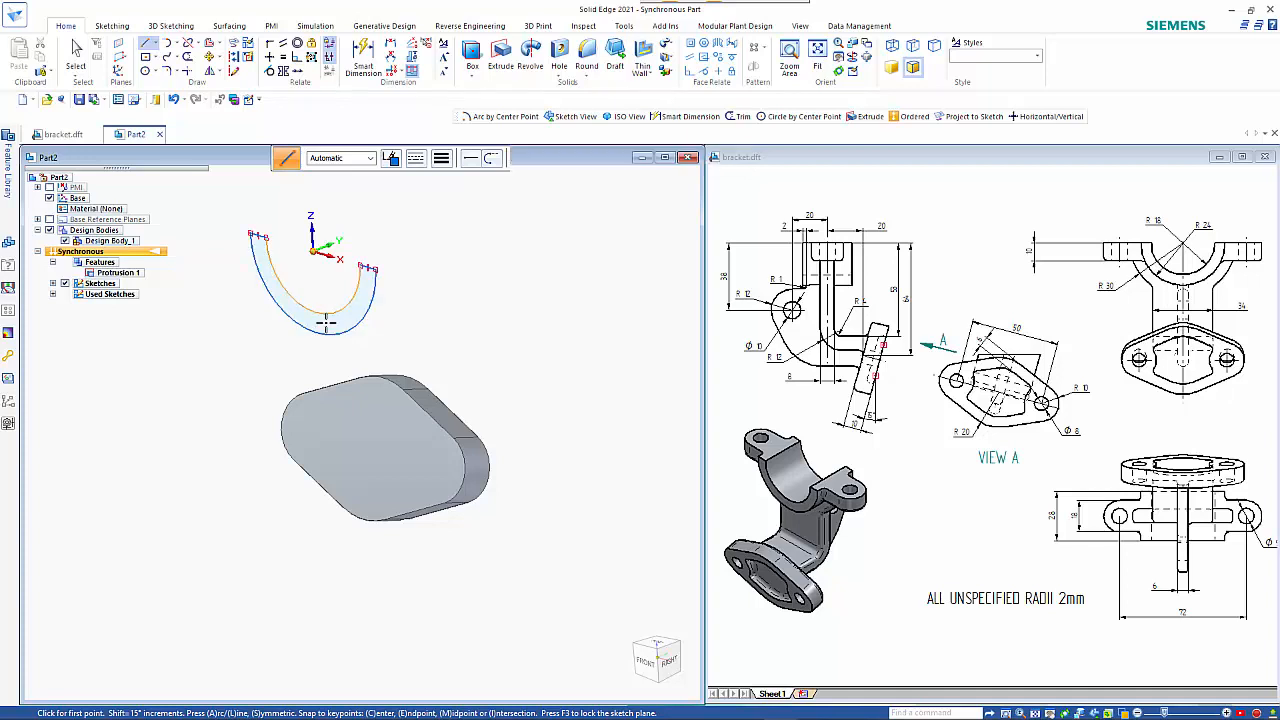
left_click(328, 332)
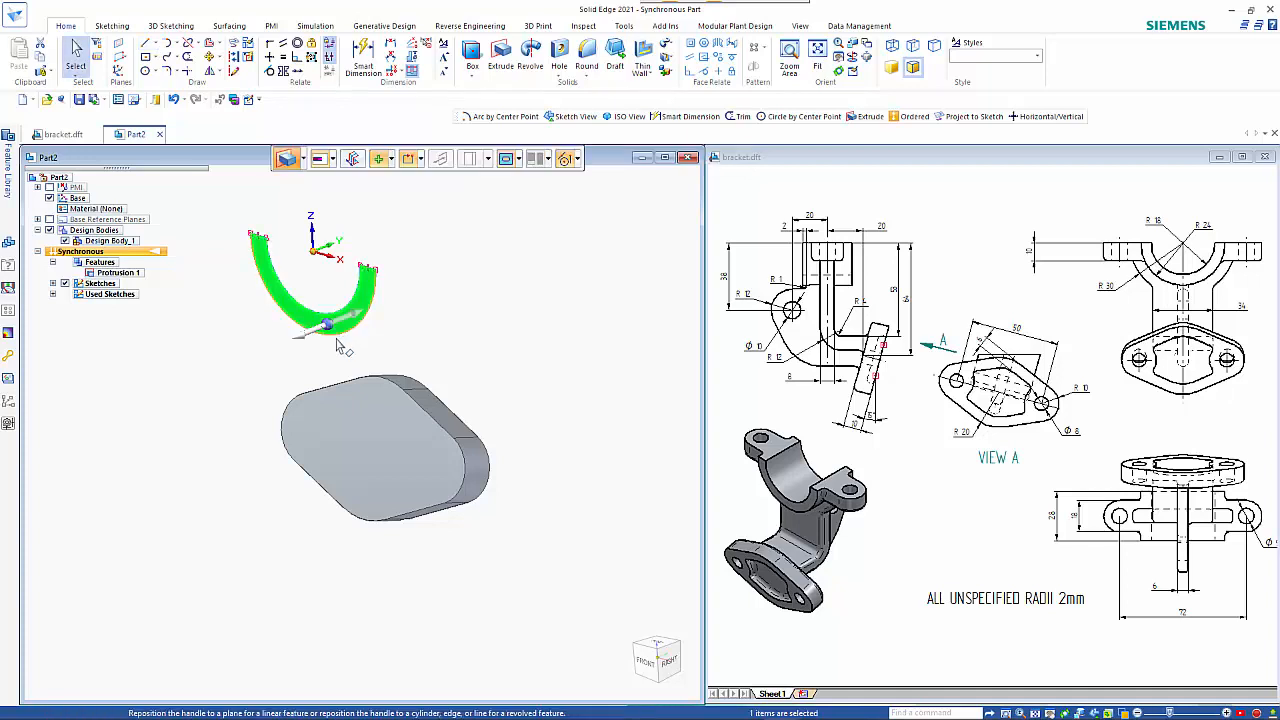
left_click(310, 338)
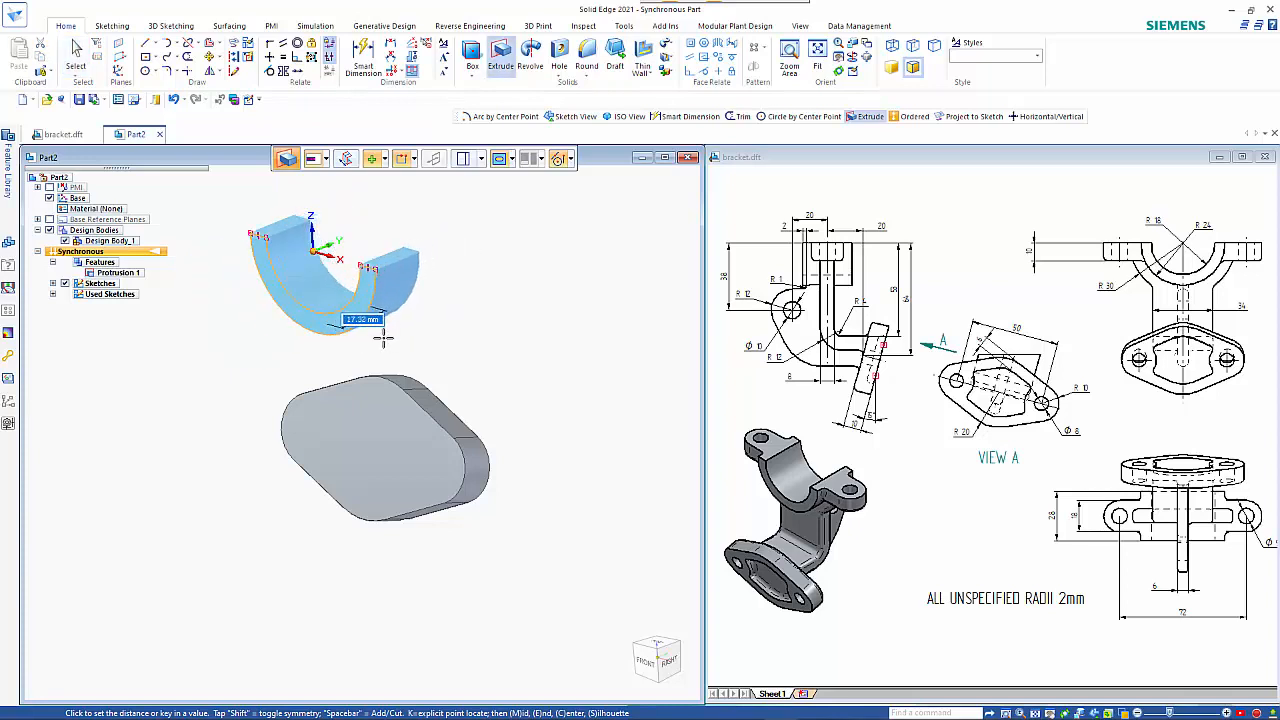
key("shift")
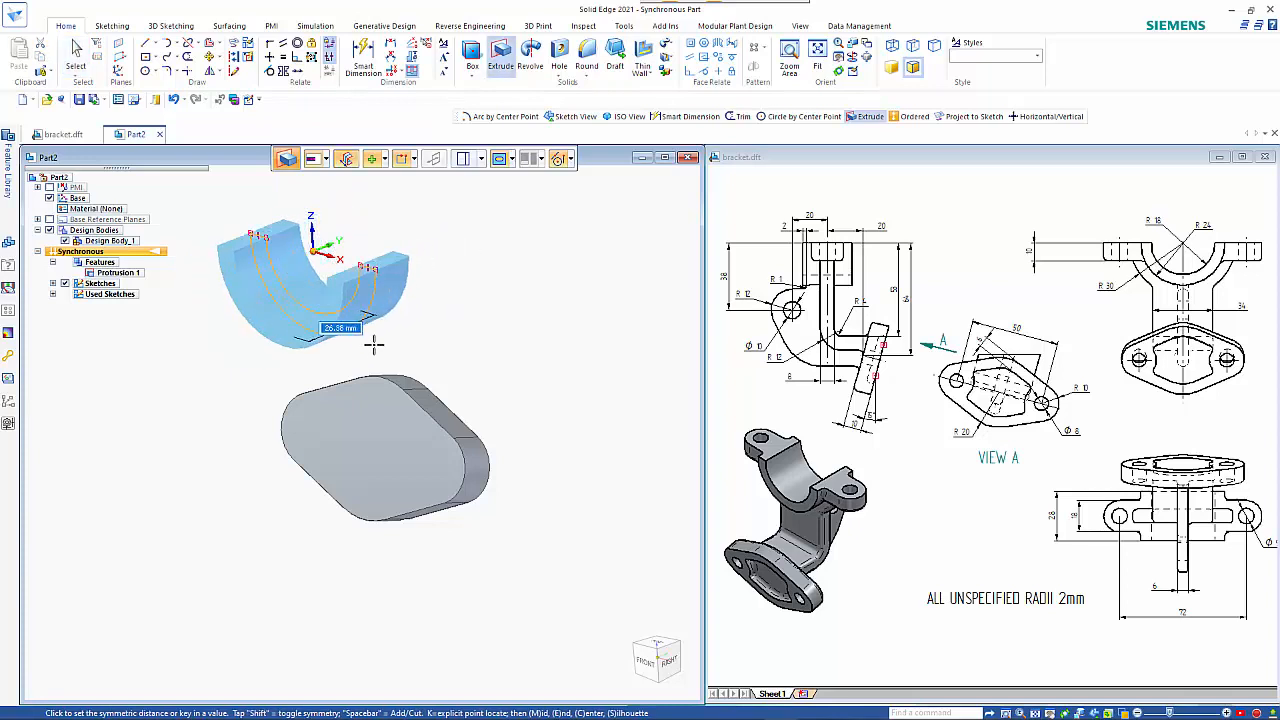
type("28")
key("Return")
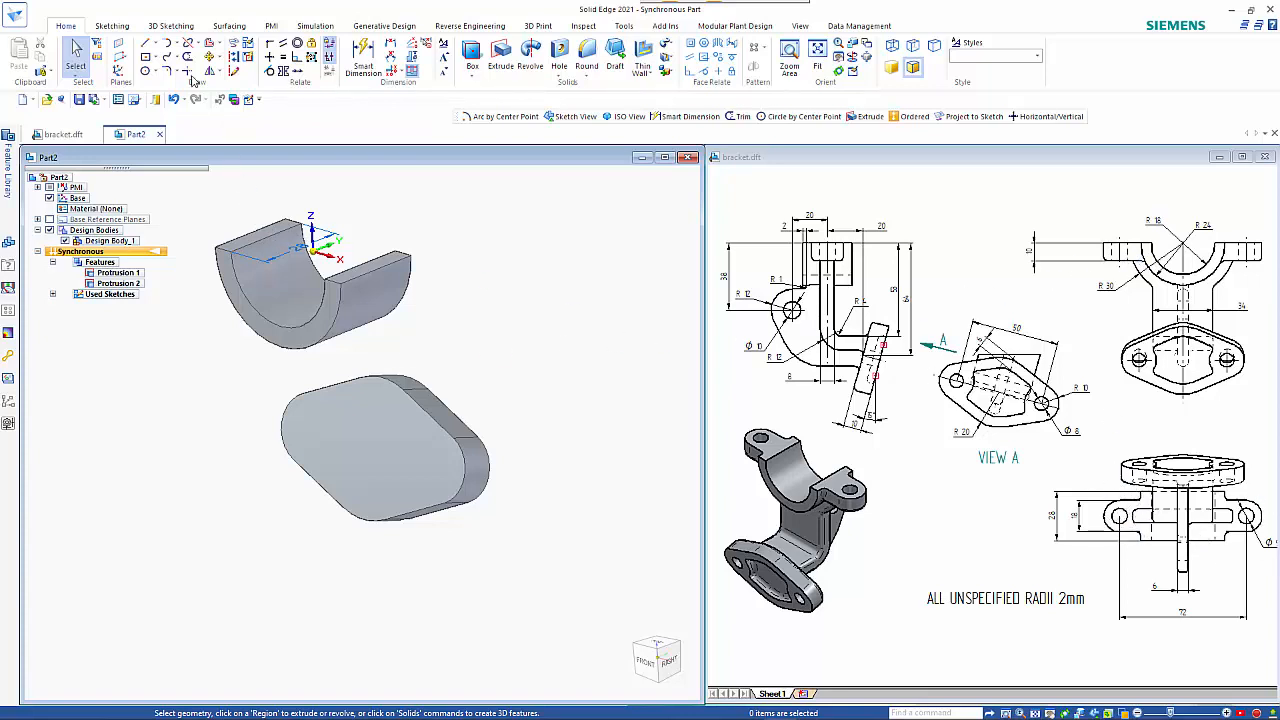
- Sketch the ear profile on the XY plane outward from the saddle's negative-X edge: an 11 mm line (about), a tangent semicircular arc and a parallel return line
left_click(145, 44)
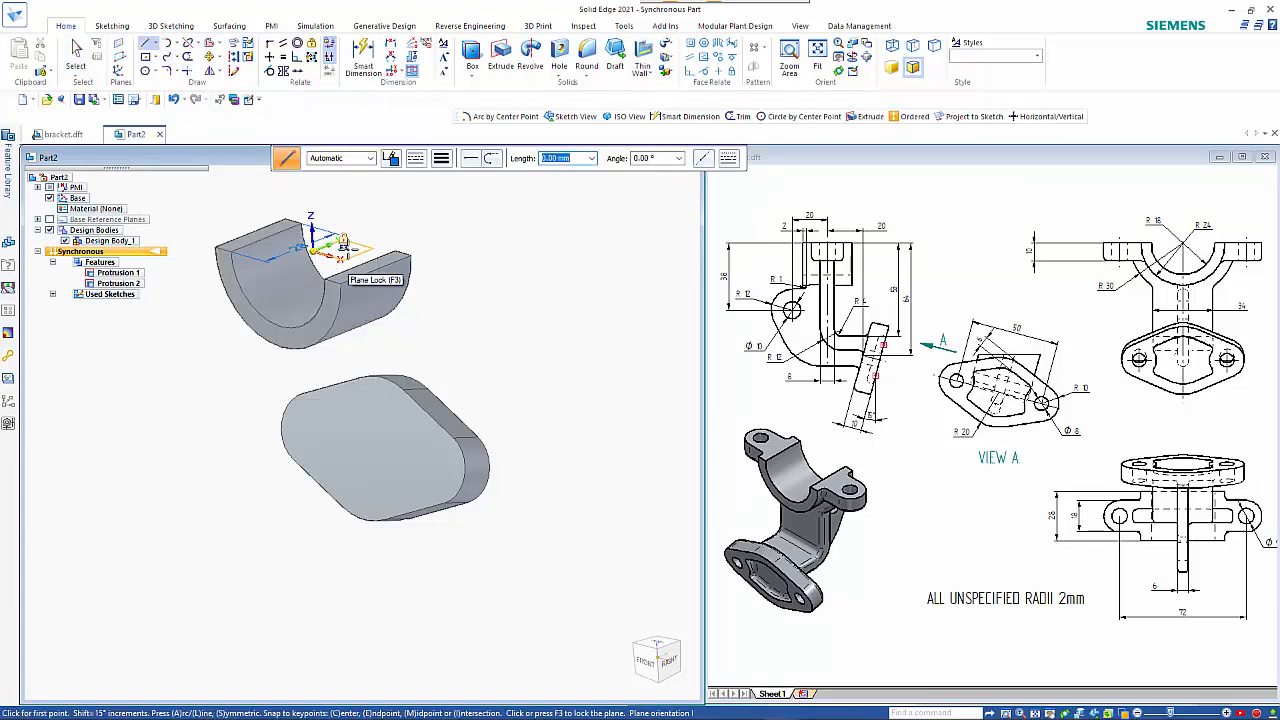
key("F3")
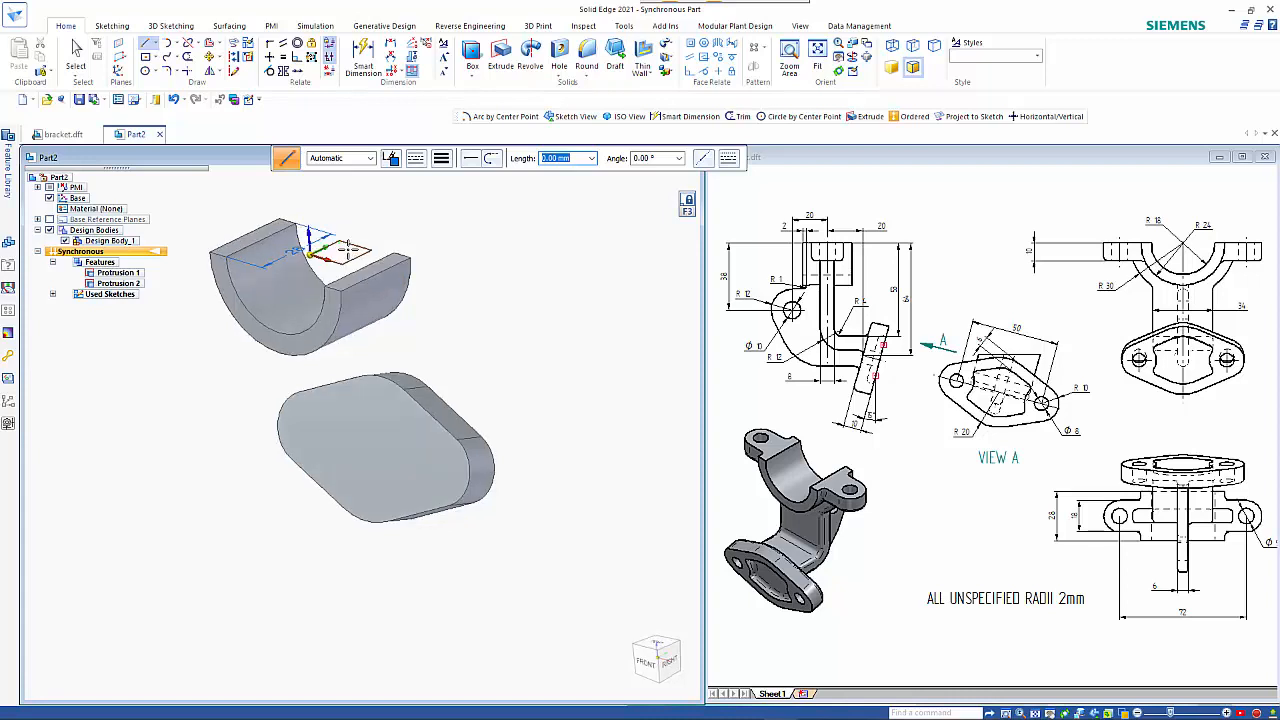
key("ctrl+h")
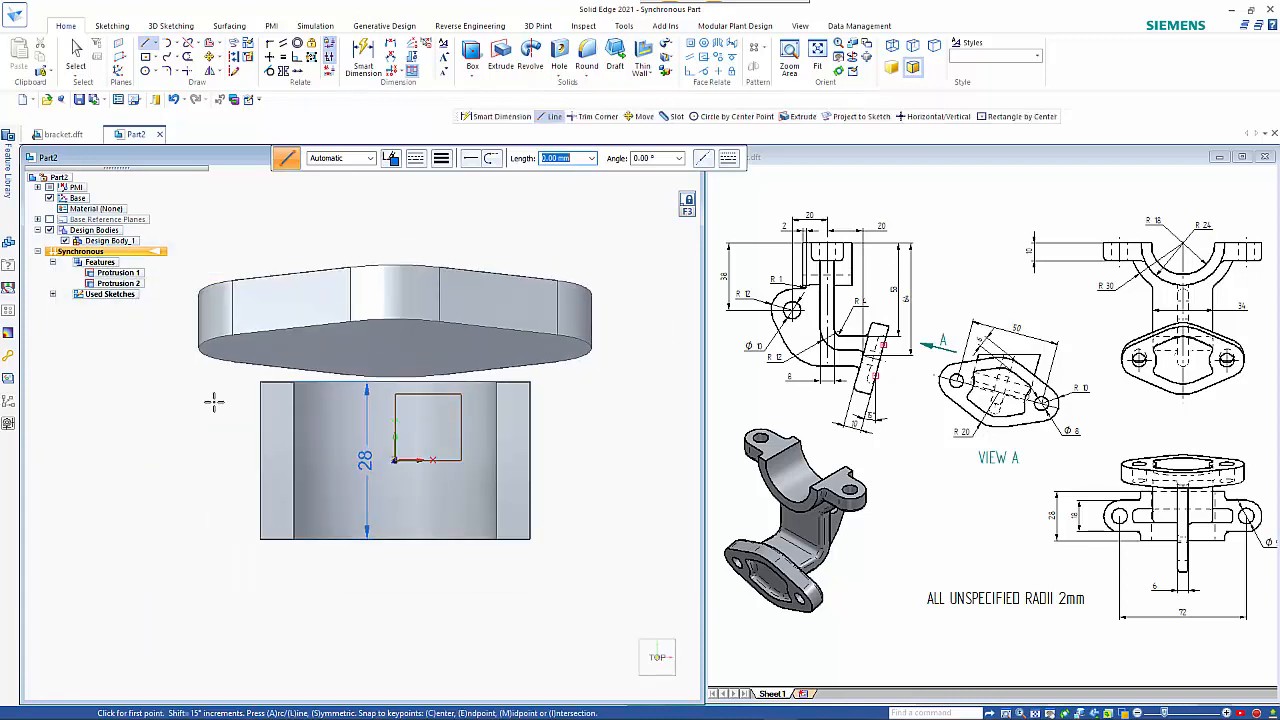
left_click(260, 426)
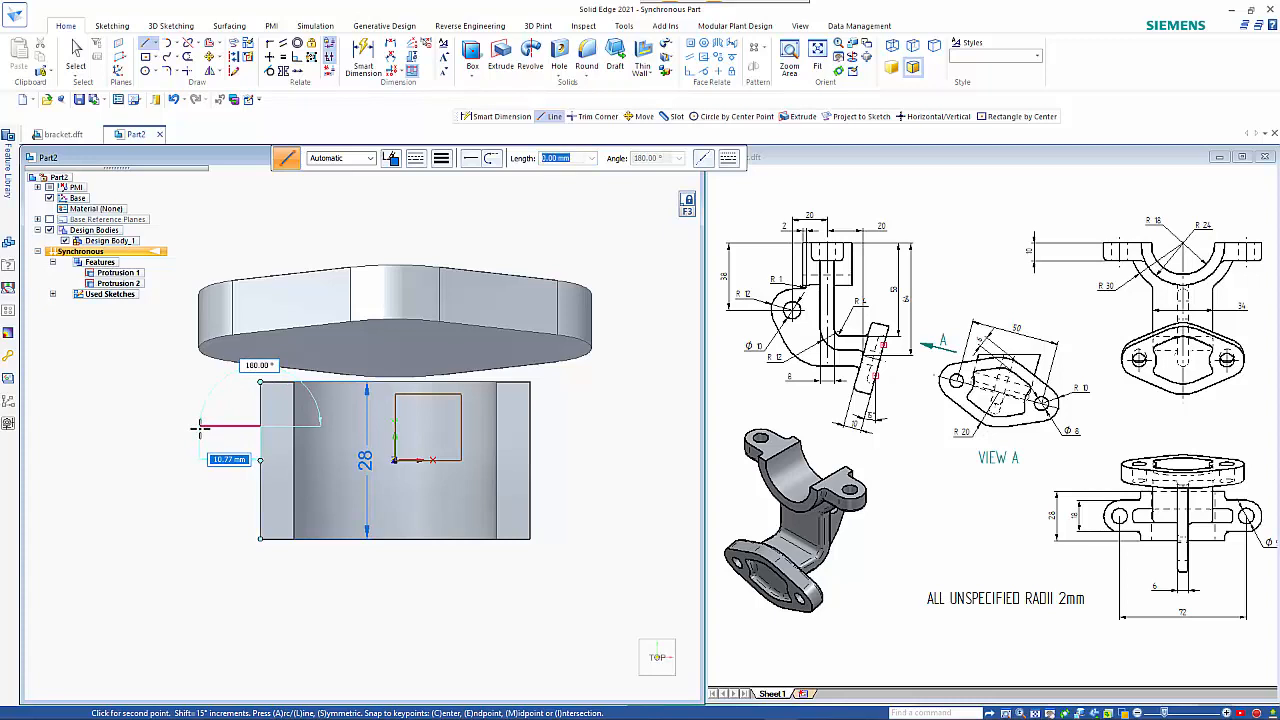
left_click(200, 426)
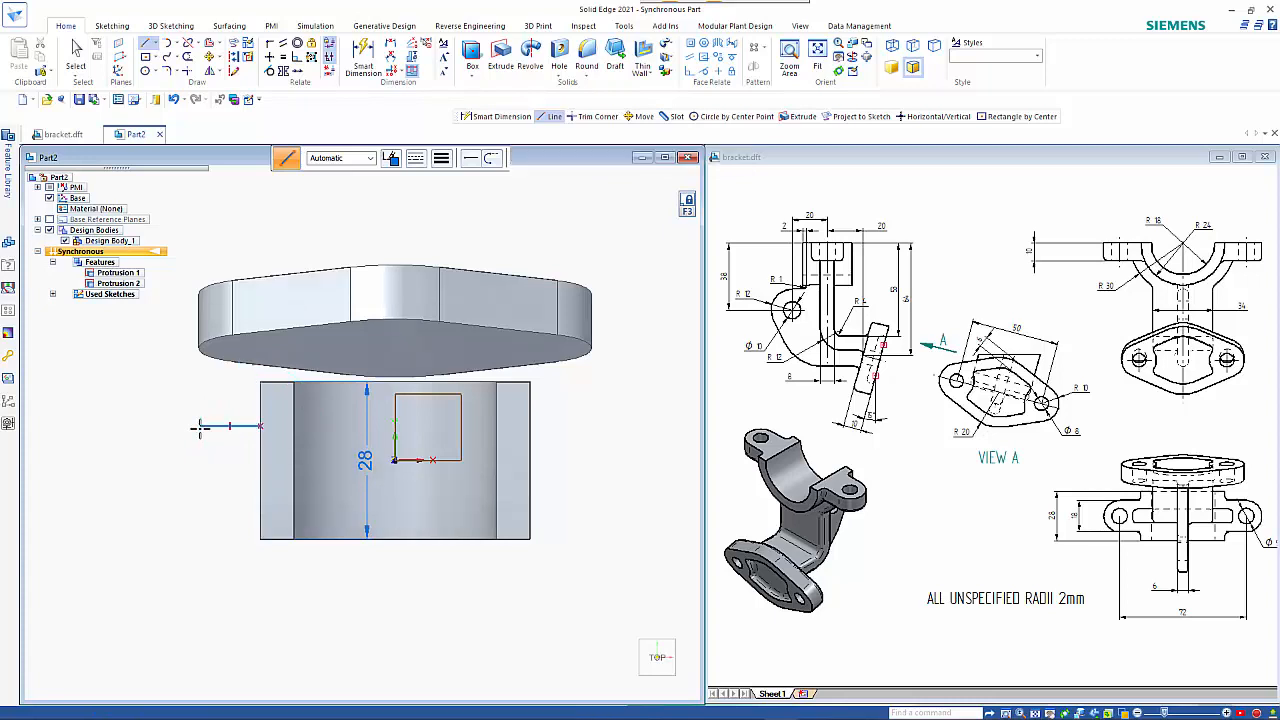
left_click(196, 487)
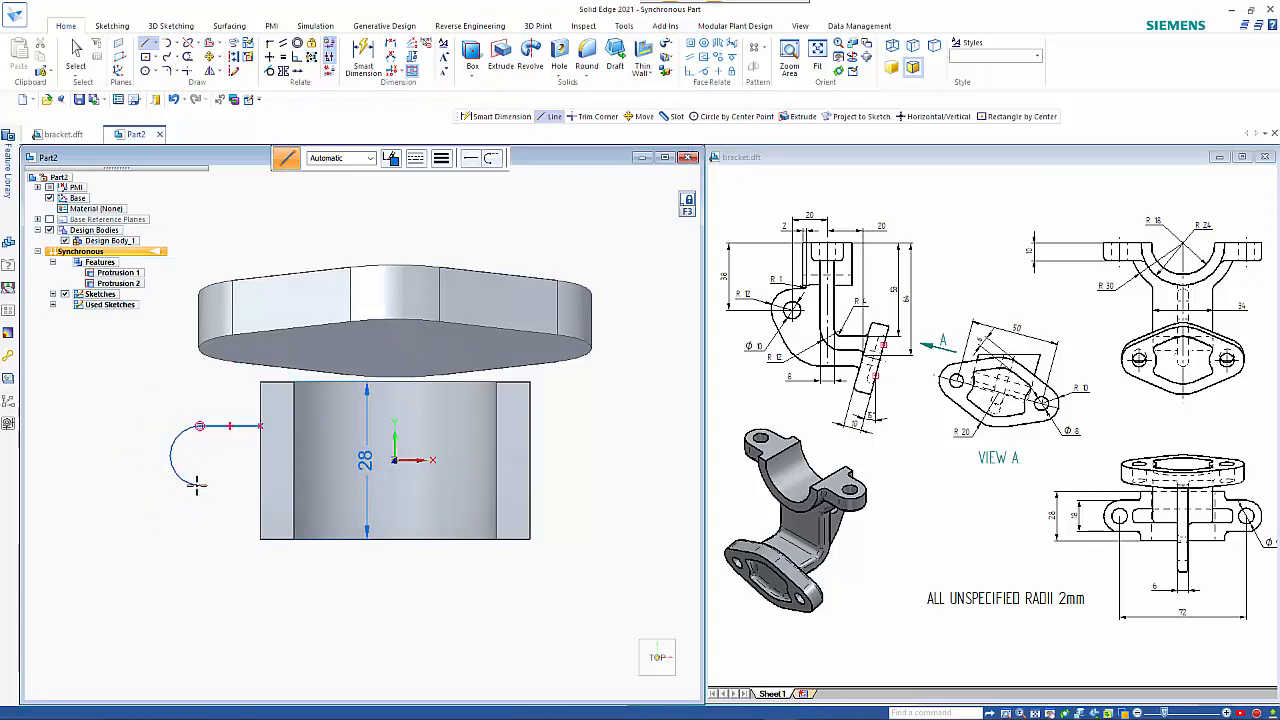
left_click(259, 486)
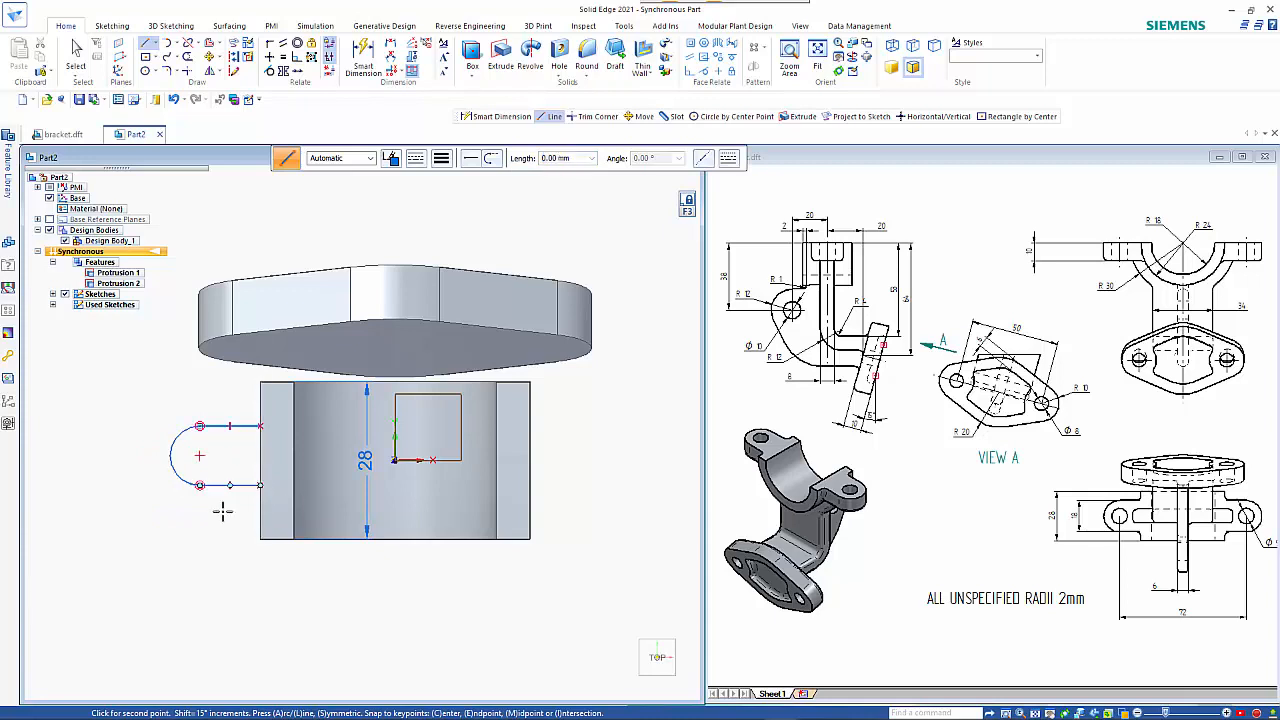
key("Escape")
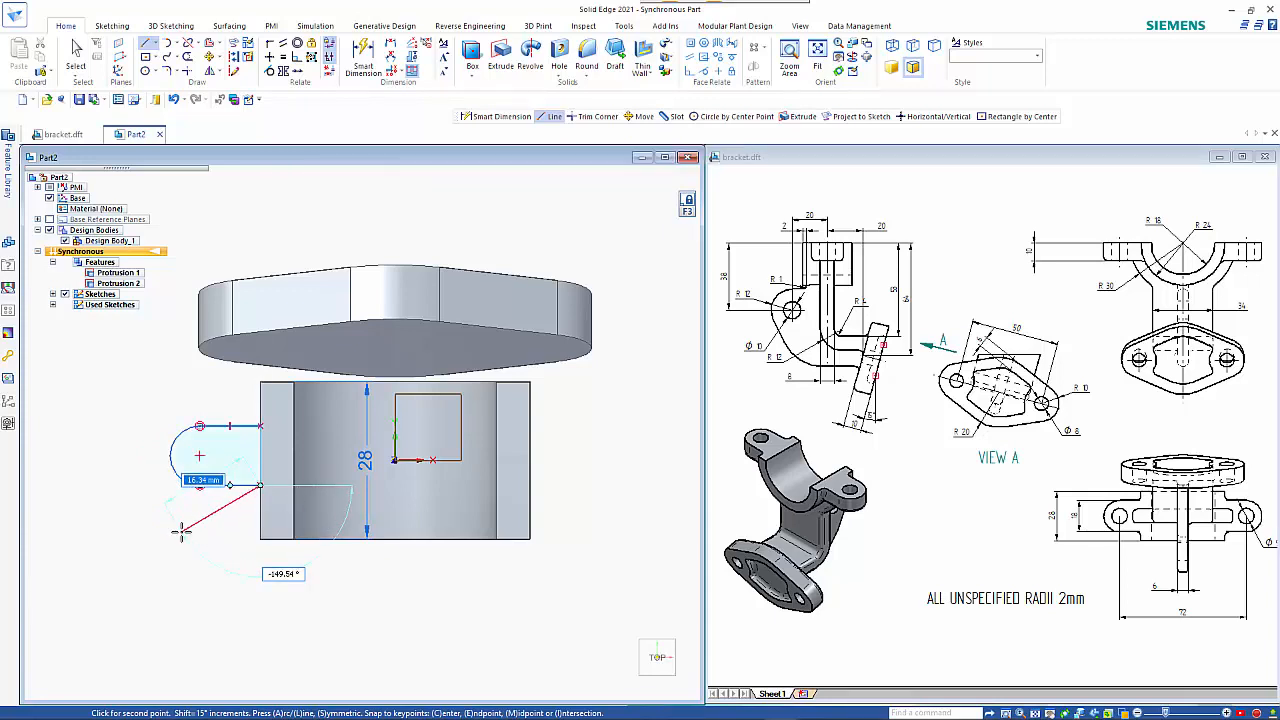
- Align the centre of the ear's arc horizontally with the origin using a Horizontal/Vertical relation
left_click(270, 57)
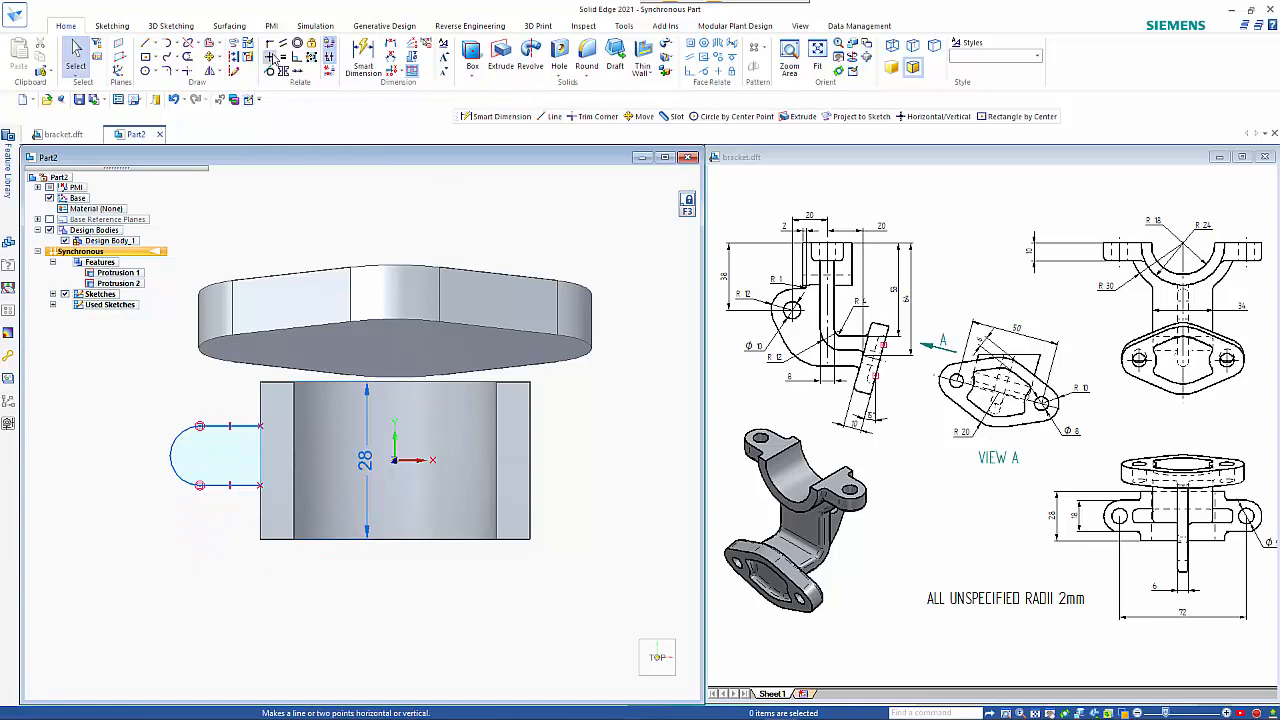
left_click(200, 458)
left_click(394, 460)
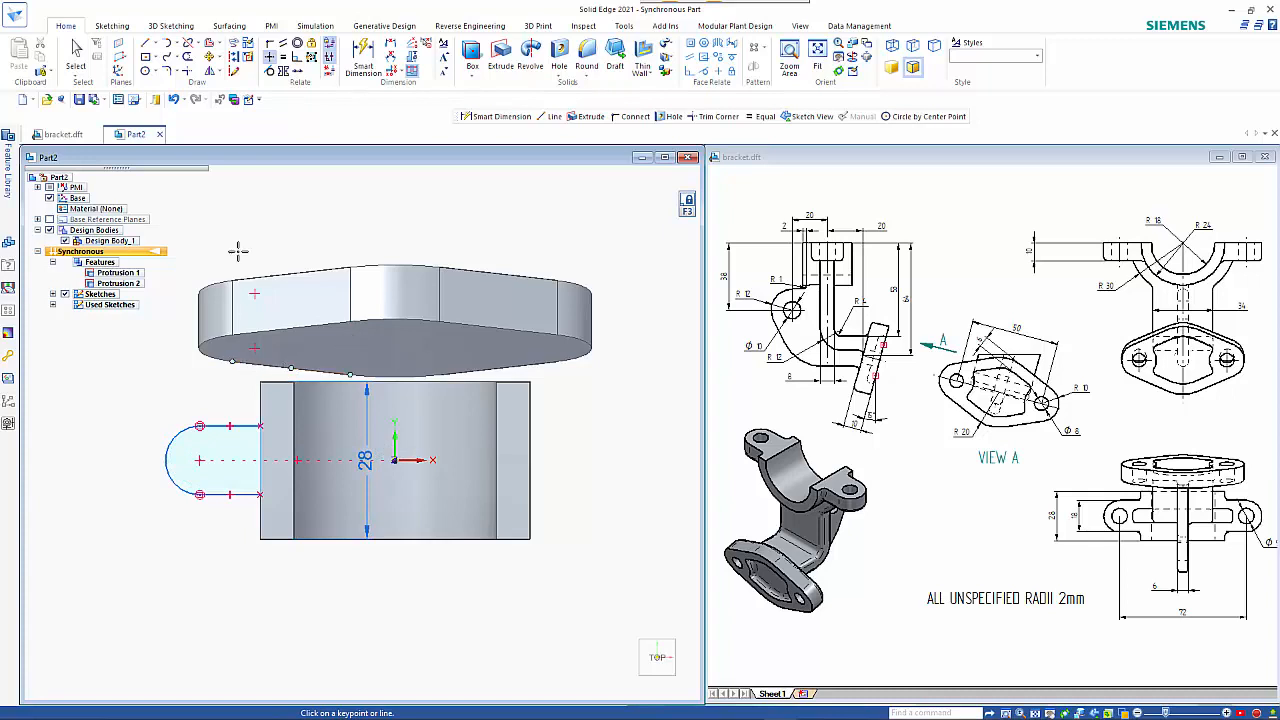
- Dimension the ear's arc with a radius of 9 mm and place its centre 36 mm horizontally from the origin
left_click(363, 58)
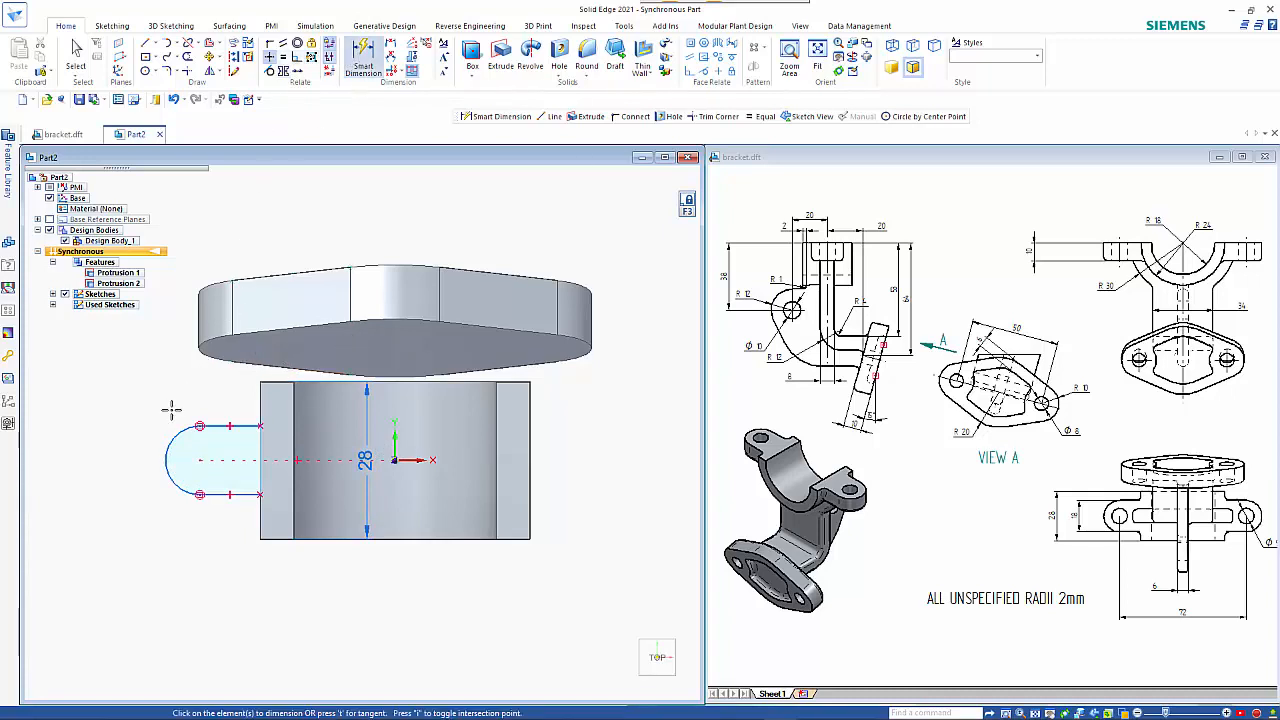
left_click(172, 437)
left_click(147, 404)
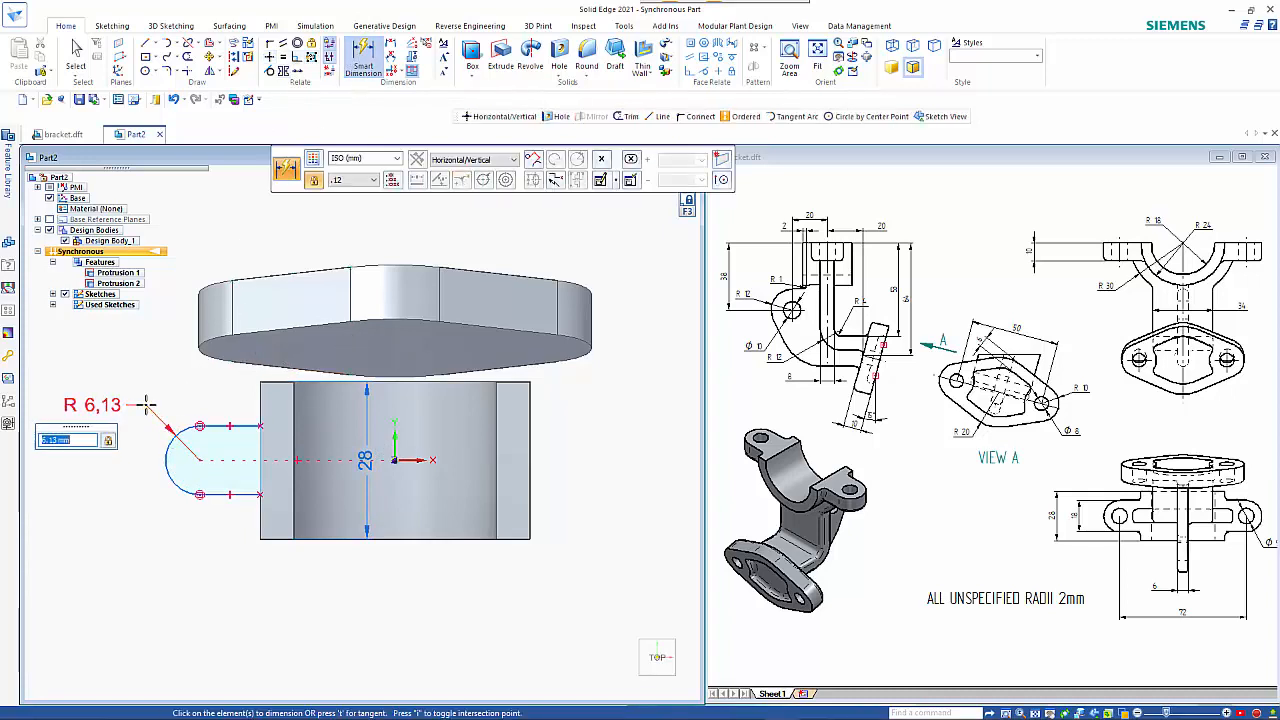
key("Return")
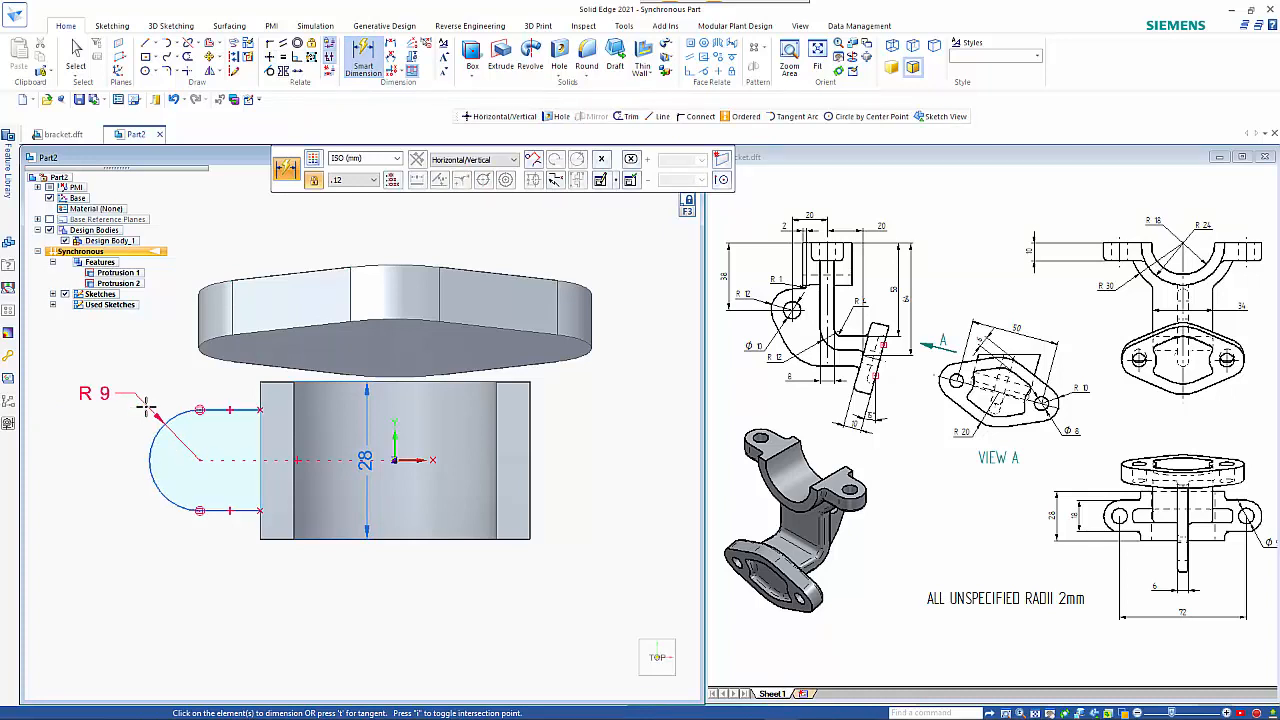
left_click(155, 495)
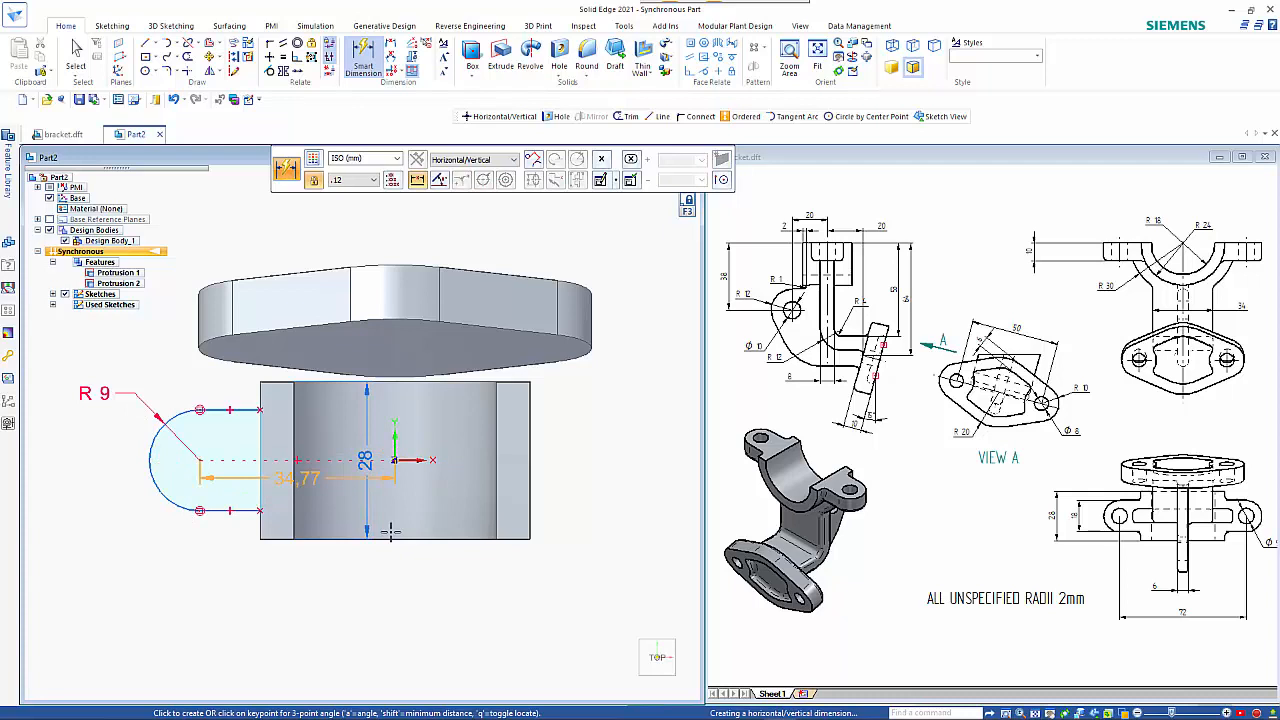
left_click(360, 612)
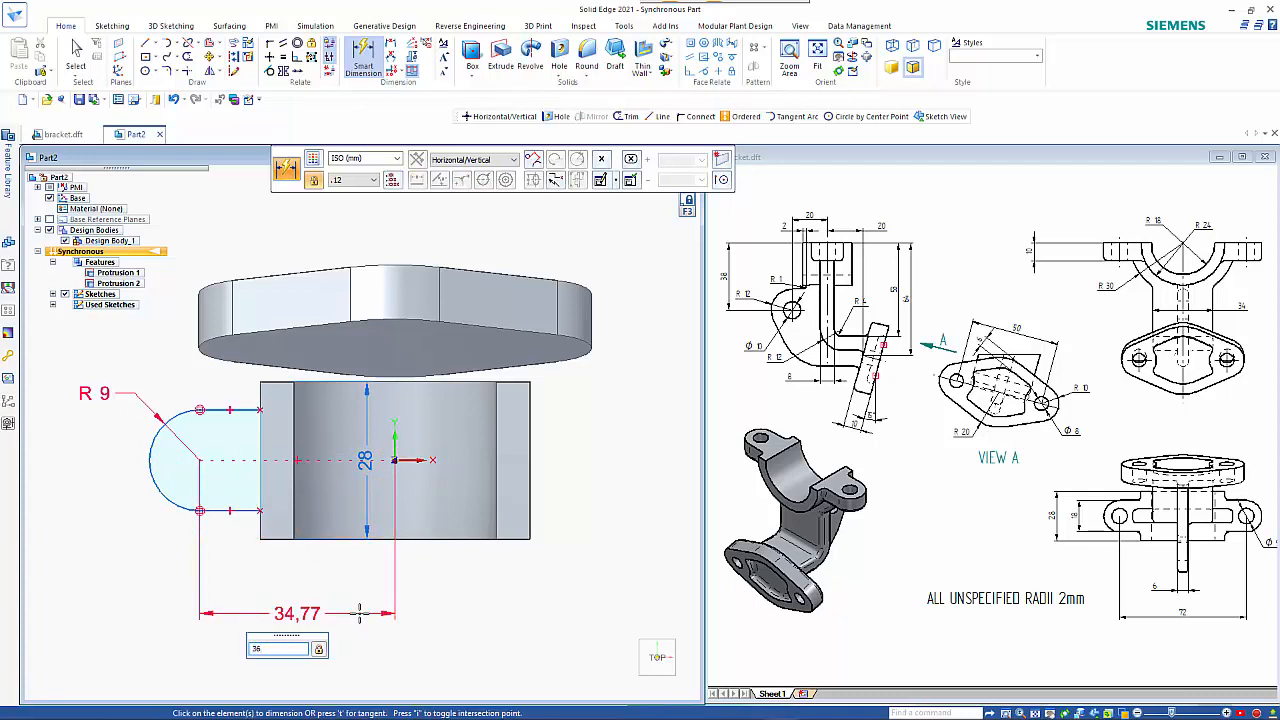
key("Return")
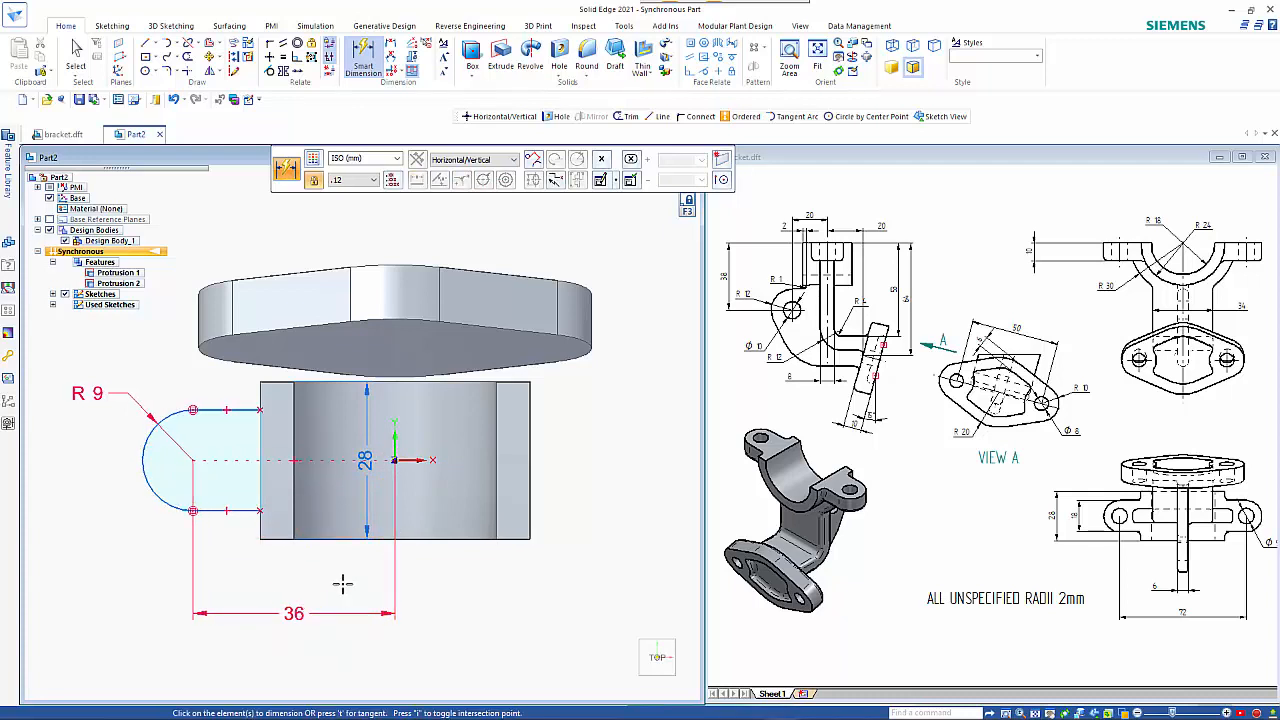
scroll(341, 596, "down", 2)
middle_click_drag(341, 596, 352, 442)
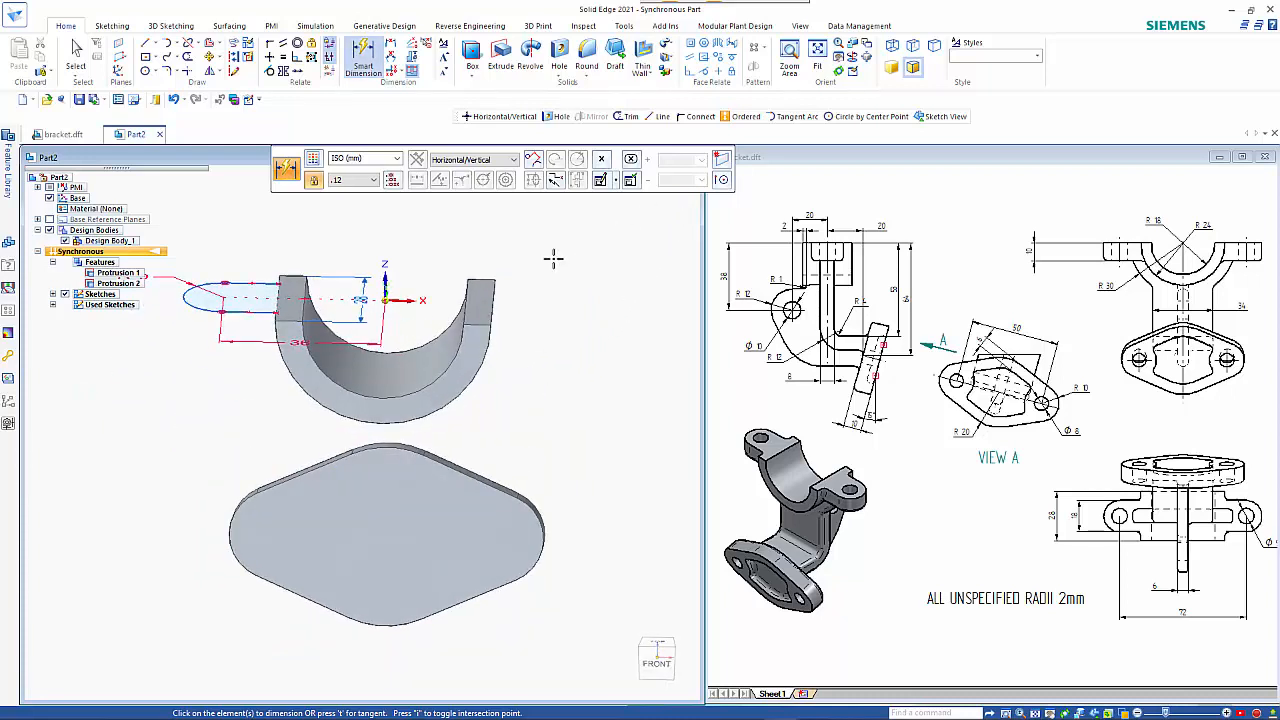
key("Escape")
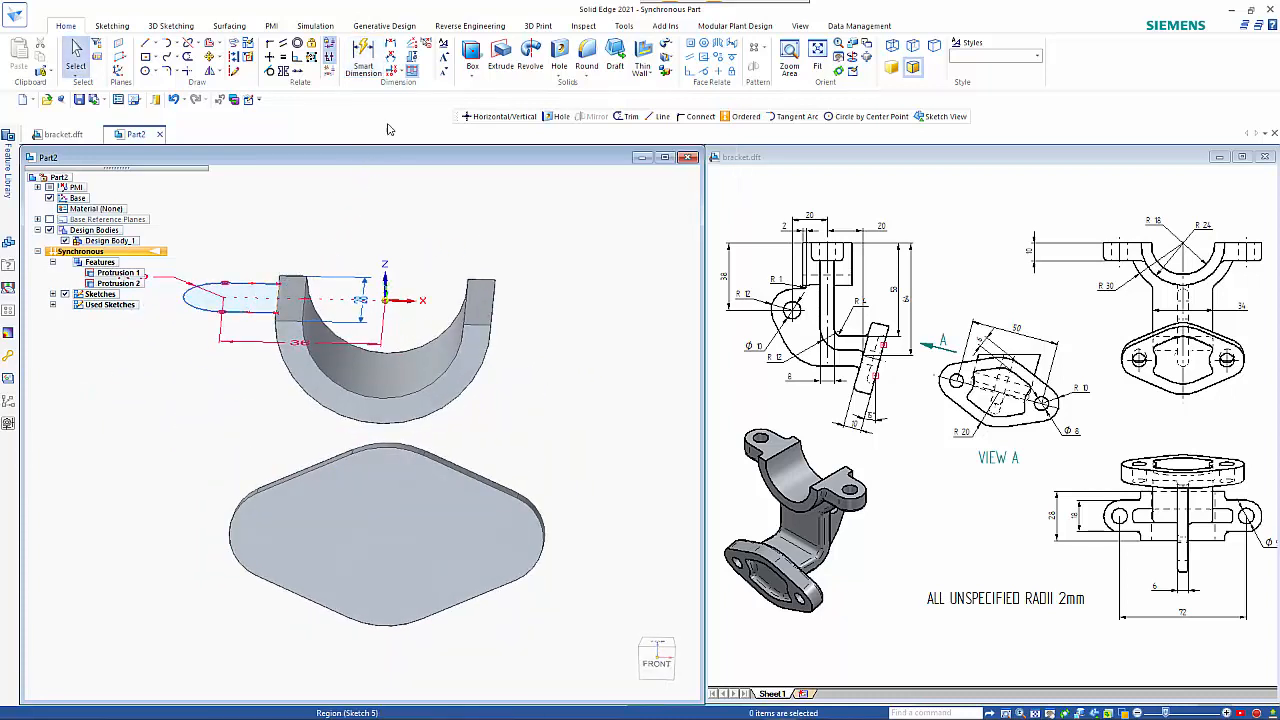
- Extrude the open ear profile as a chain 10 mm downward in one direction, filling the side toward the saddle
left_click(503, 58)
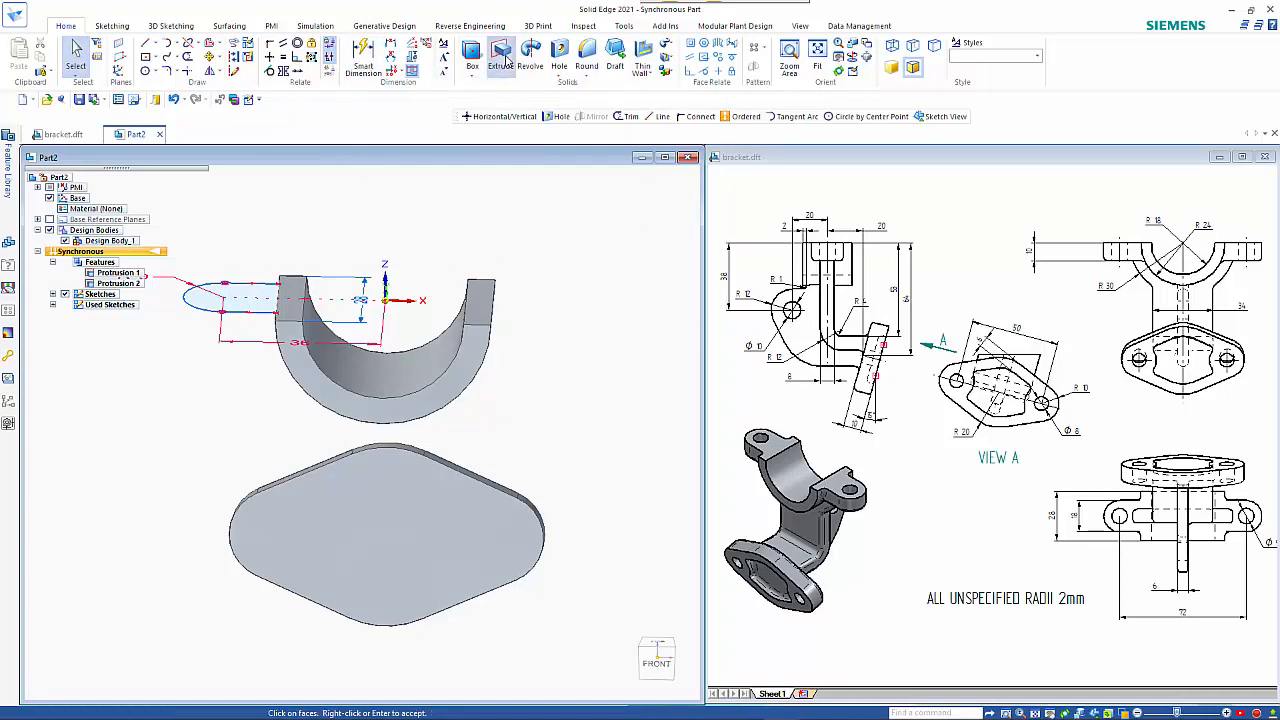
left_click(352, 160)
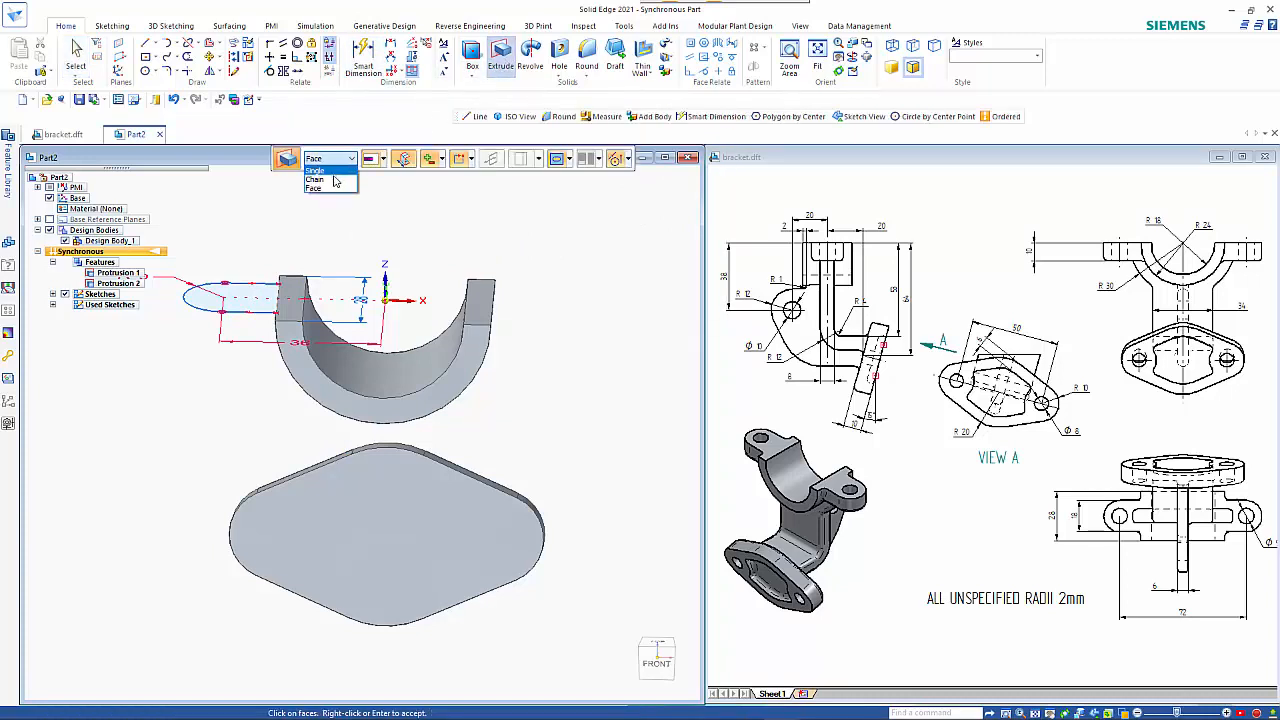
left_click(320, 178)
left_click(243, 312)
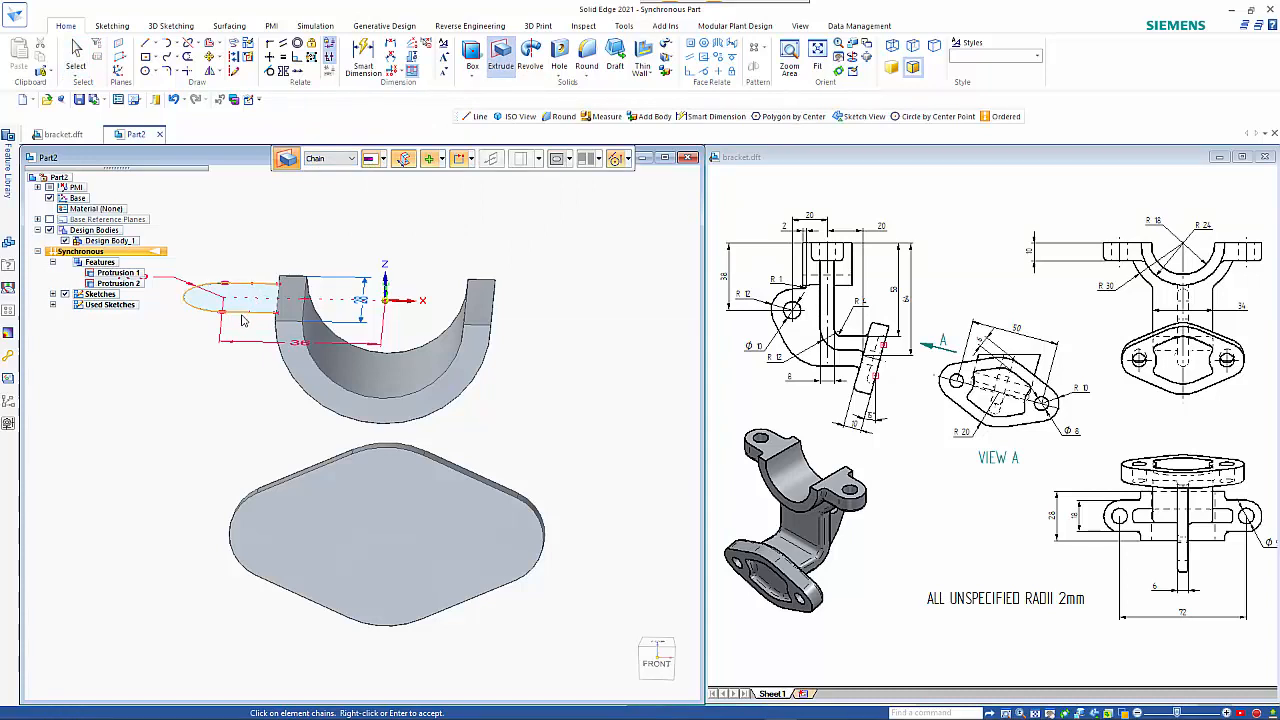
right_click(268, 232)
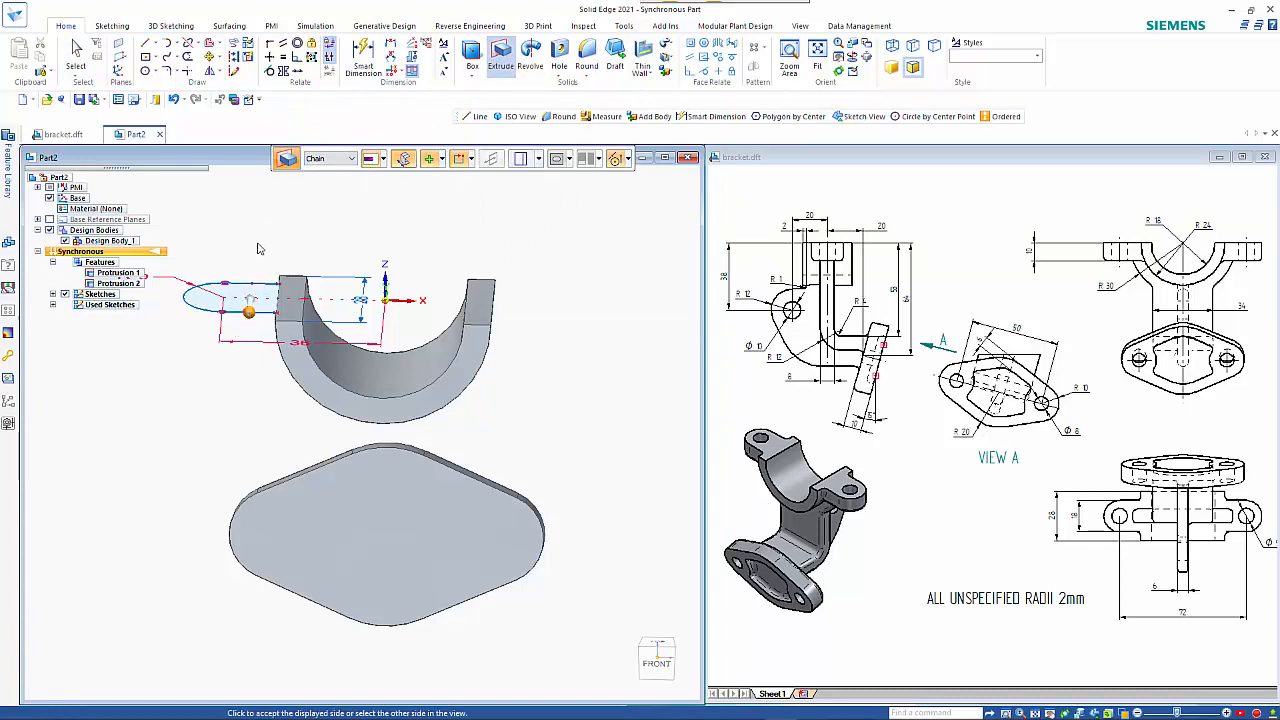
left_click(265, 236)
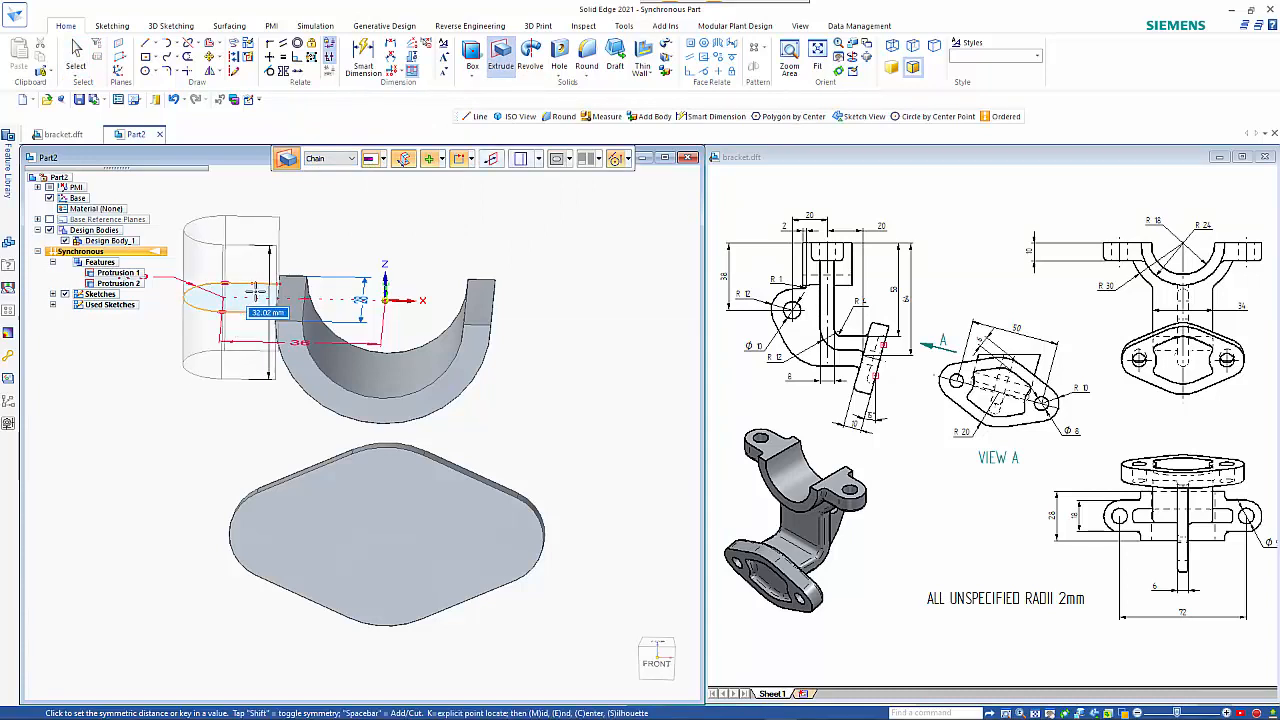
key("shift")
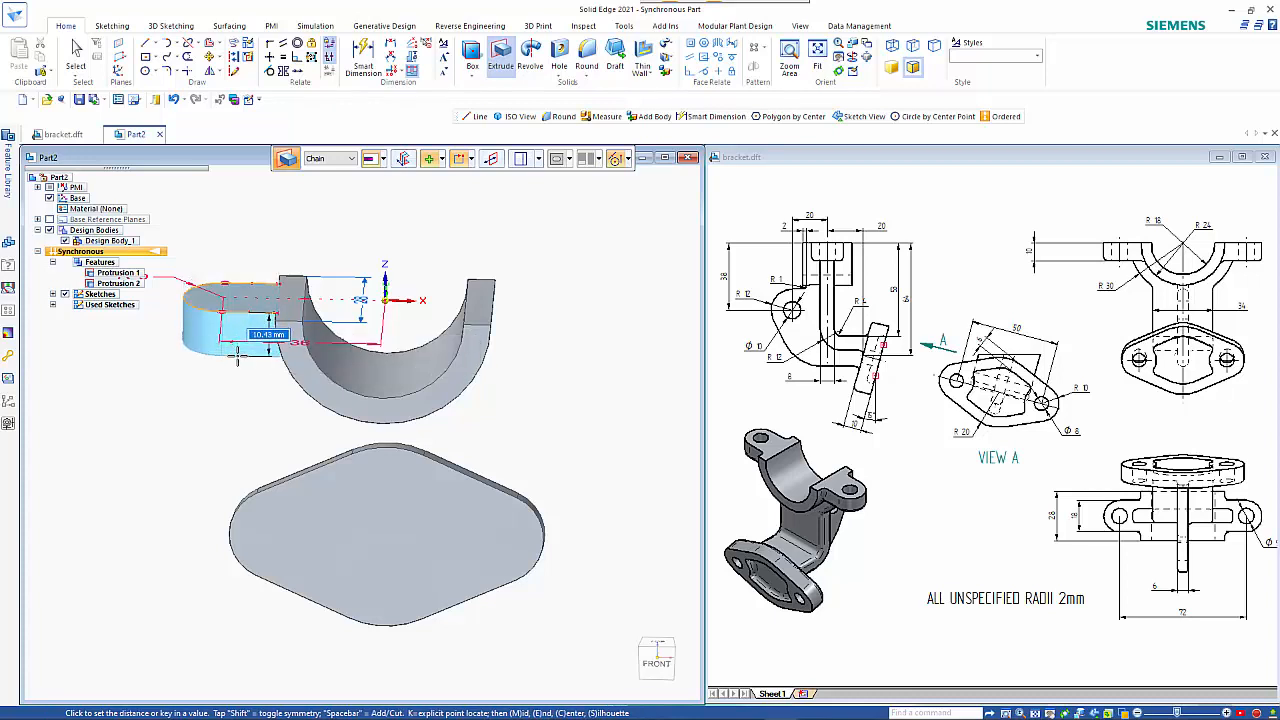
type("10")
key("Return")
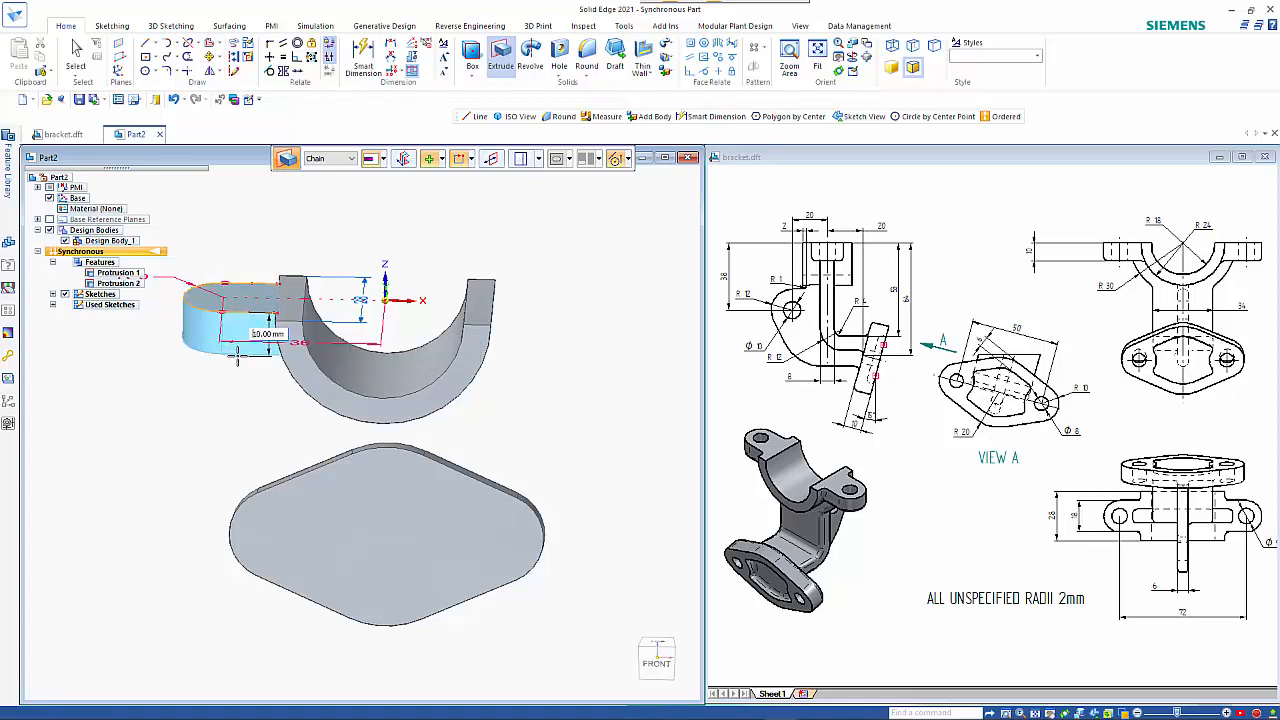
- Copy the ear together with its coplanar top face by rotating it 180° about the Z axis through the origin, and hide the PMI dimensions
middle_click_drag(240, 402, 212, 404)
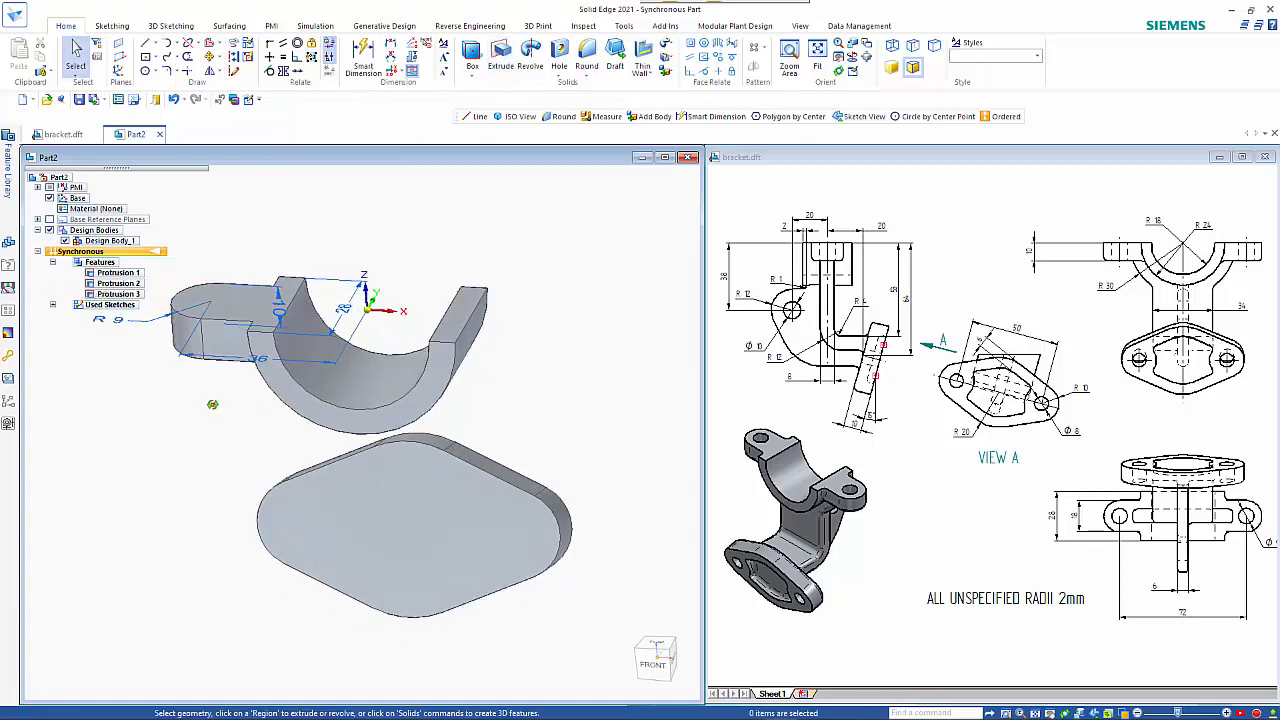
left_click(133, 297)
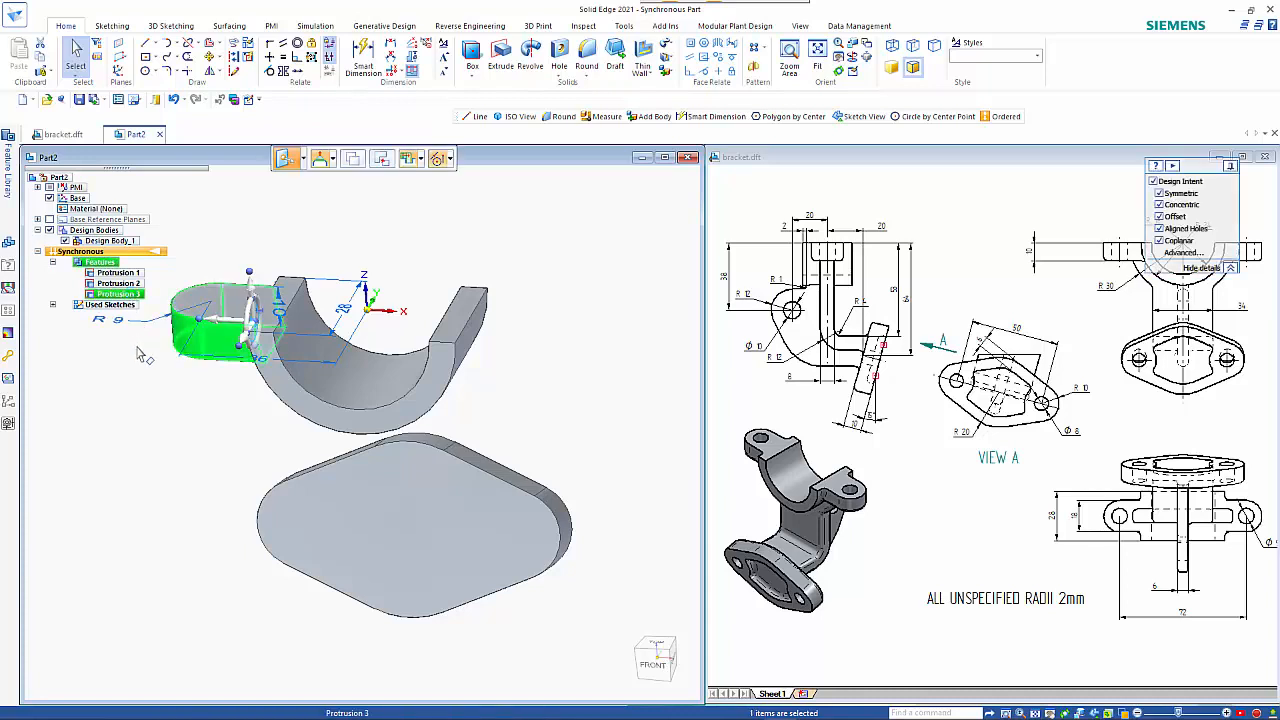
left_click(207, 305, "ctrl")
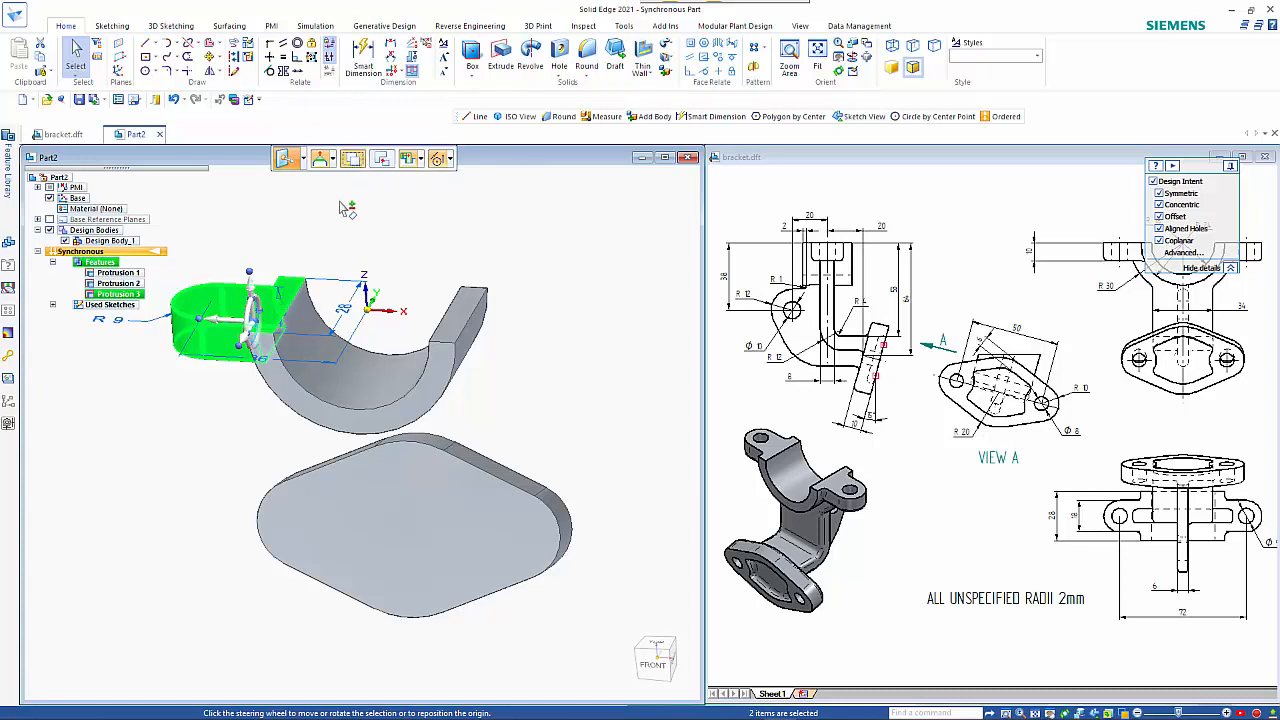
left_click(256, 322)
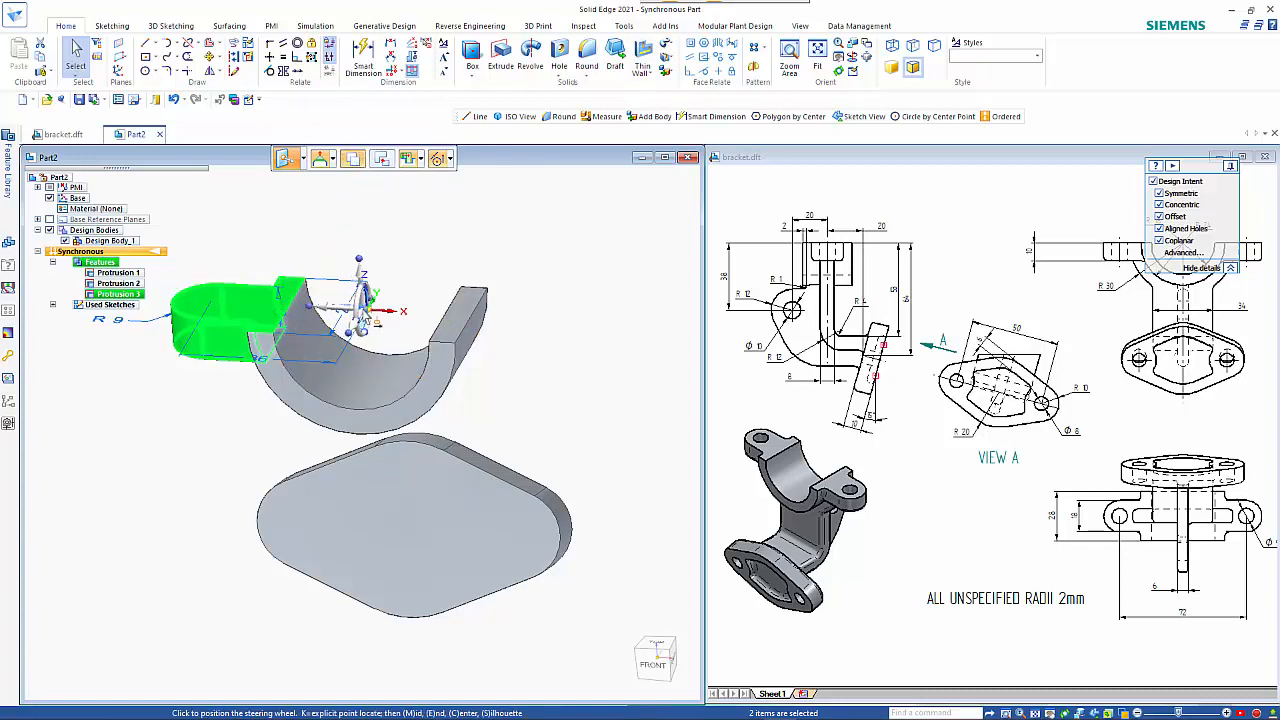
left_click(370, 310)
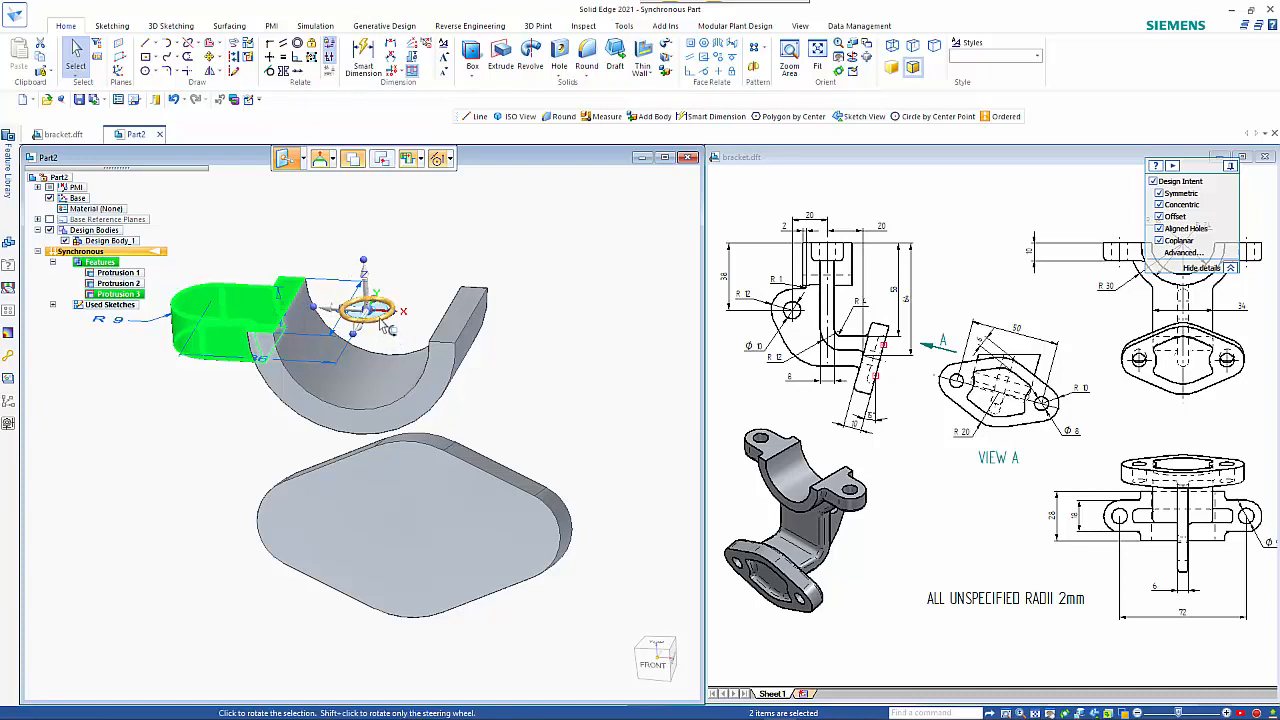
left_click(386, 326)
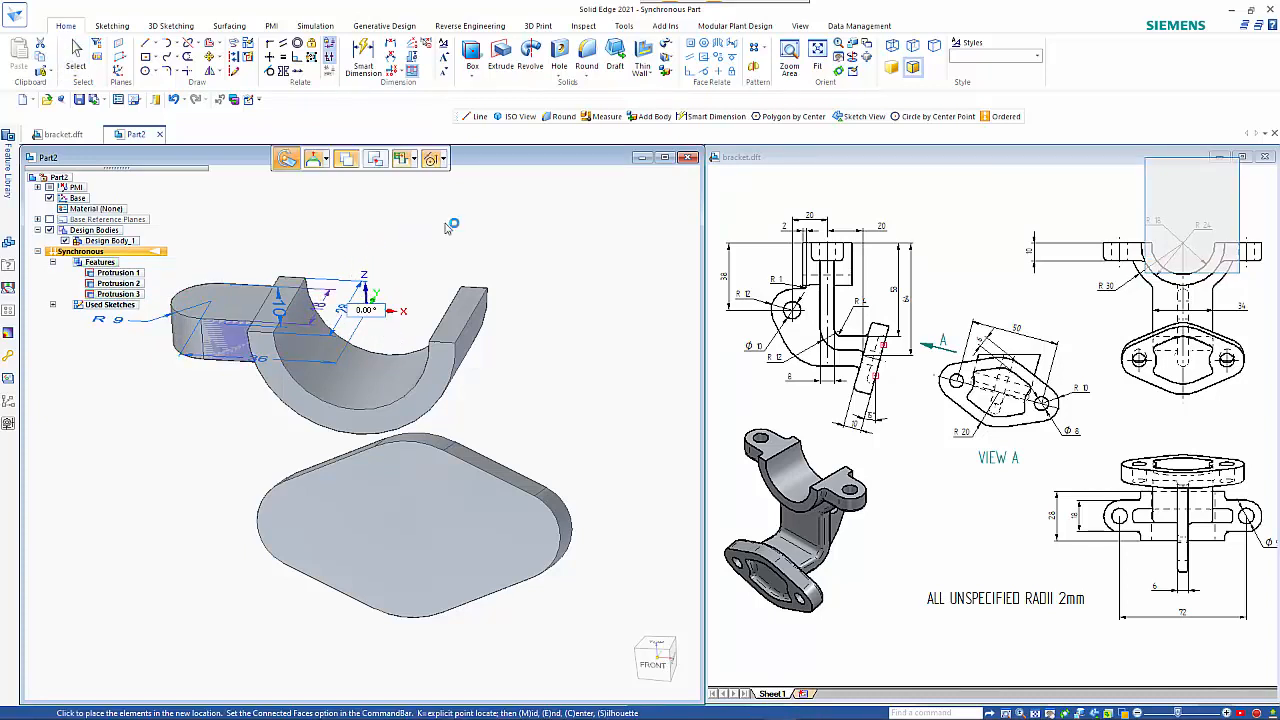
type("180")
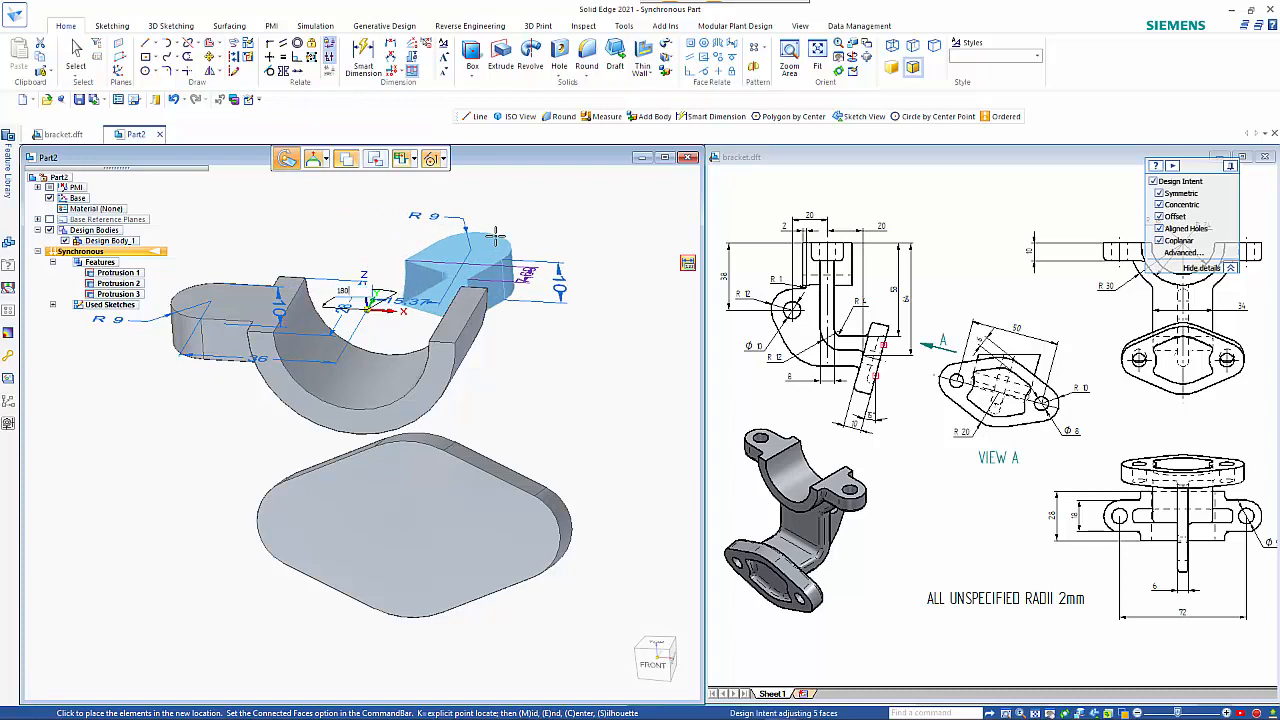
key("Return")
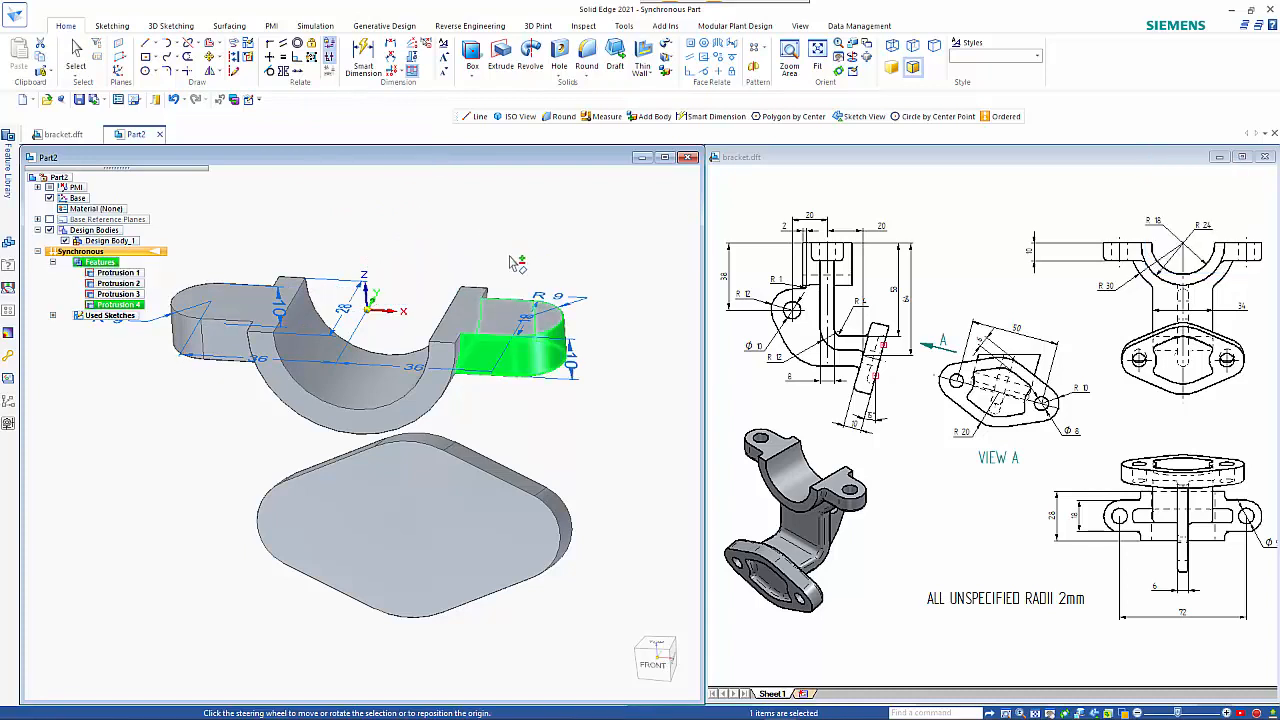
key("Escape")
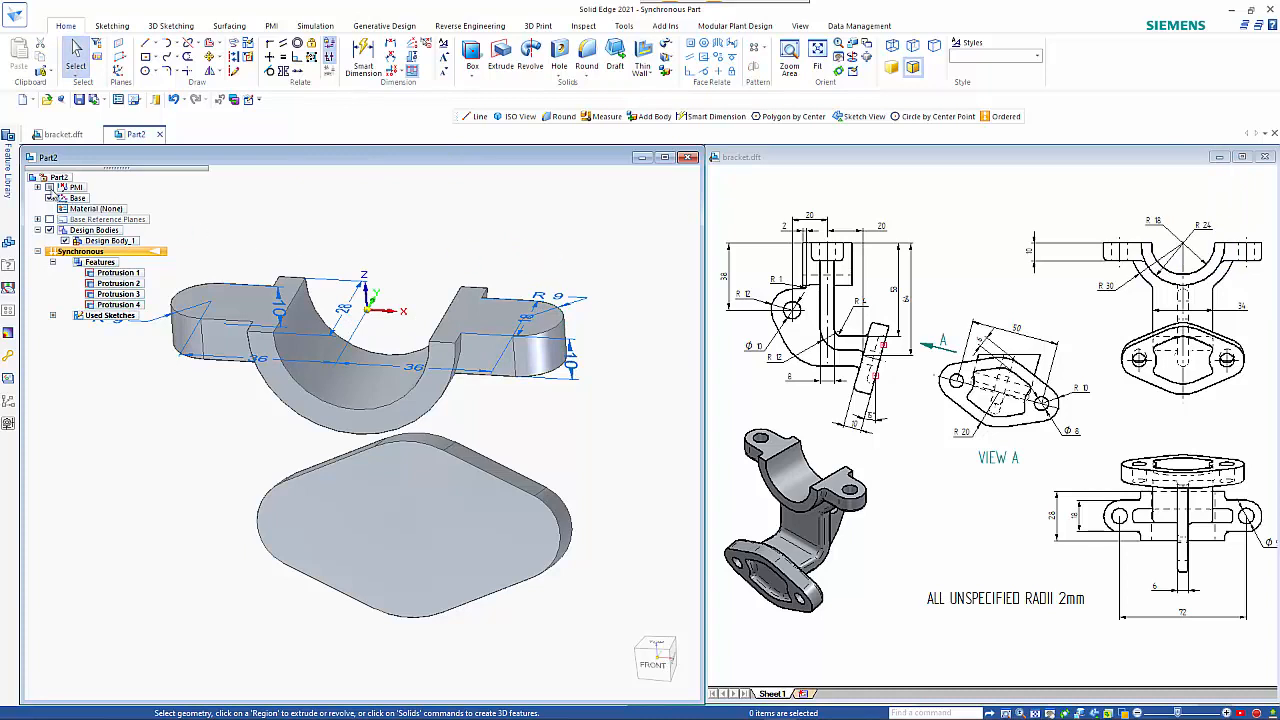
left_click(49, 188)
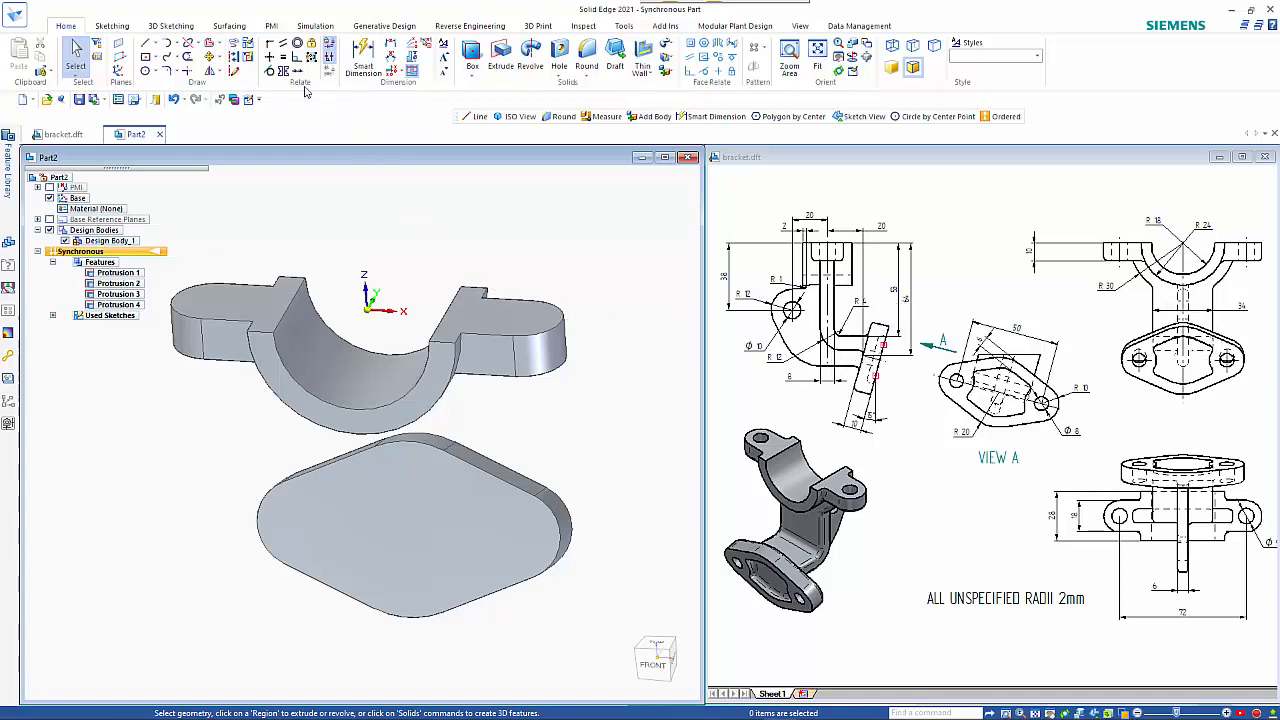
- Draw a 30 mm radius semicircular arc below the origin on the XZ plane, centred on the origin
left_click(176, 43)
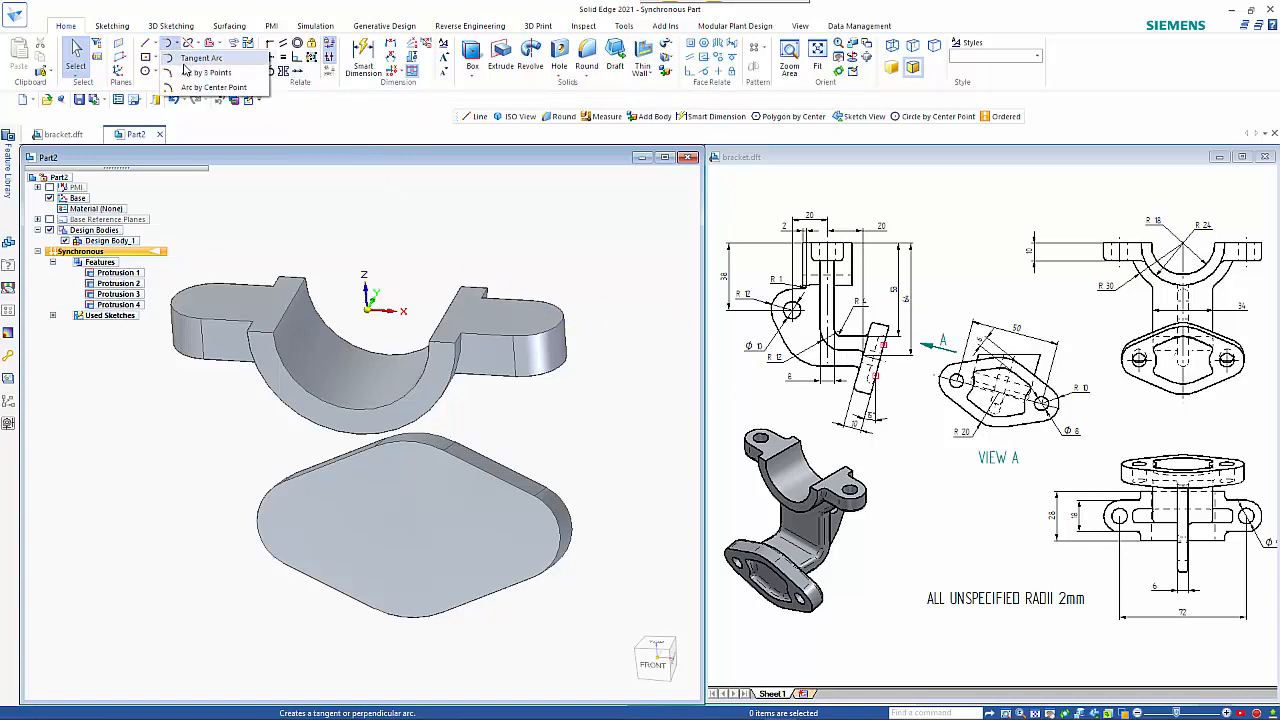
left_click(213, 87)
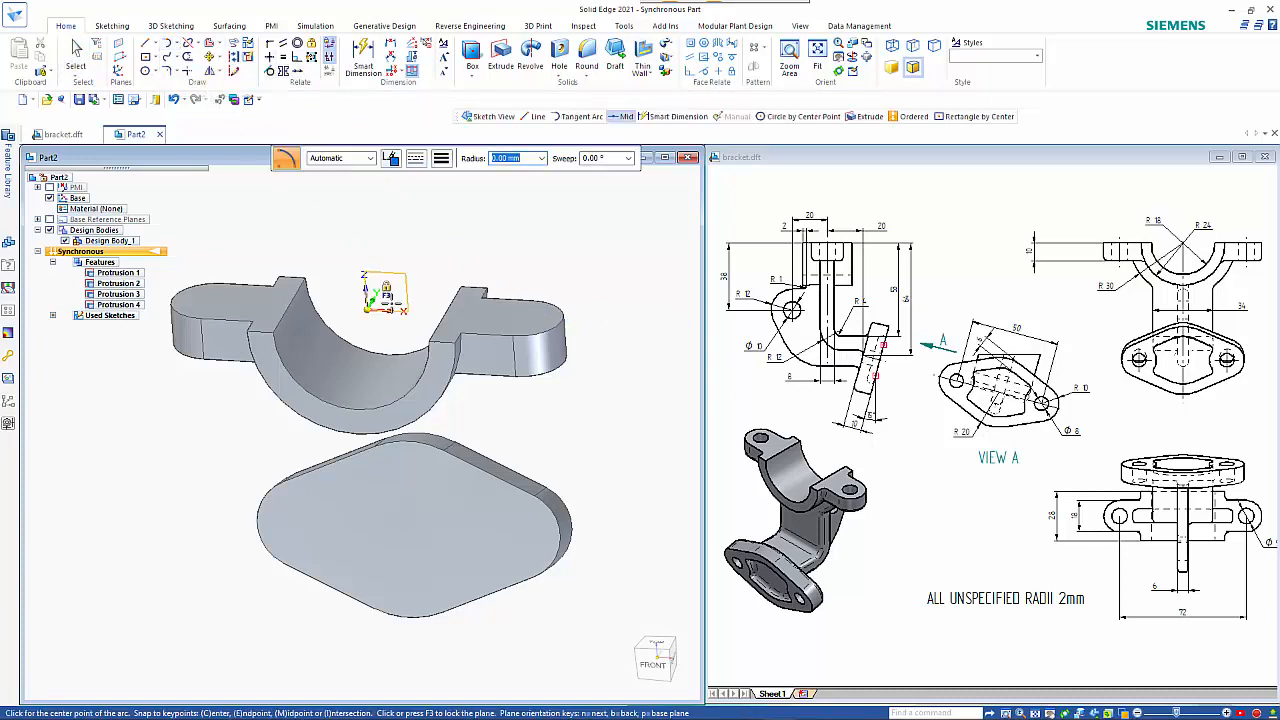
key("F3")
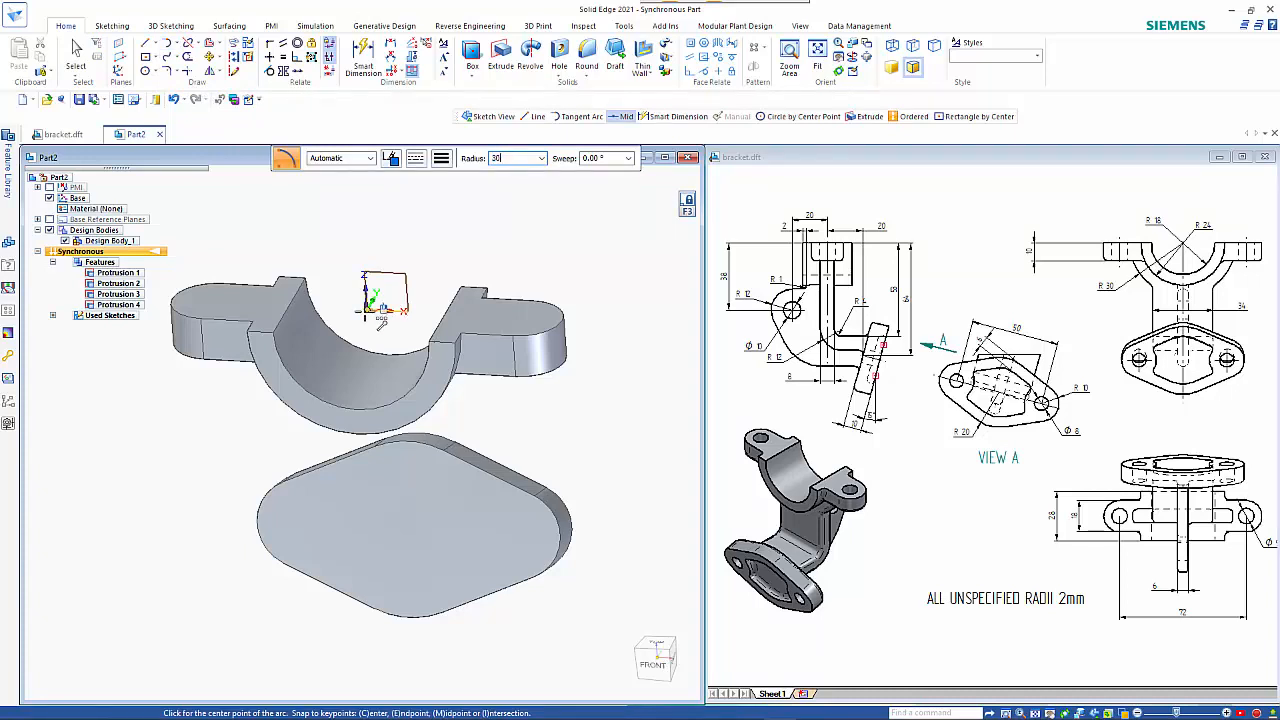
key("ctrl+h")
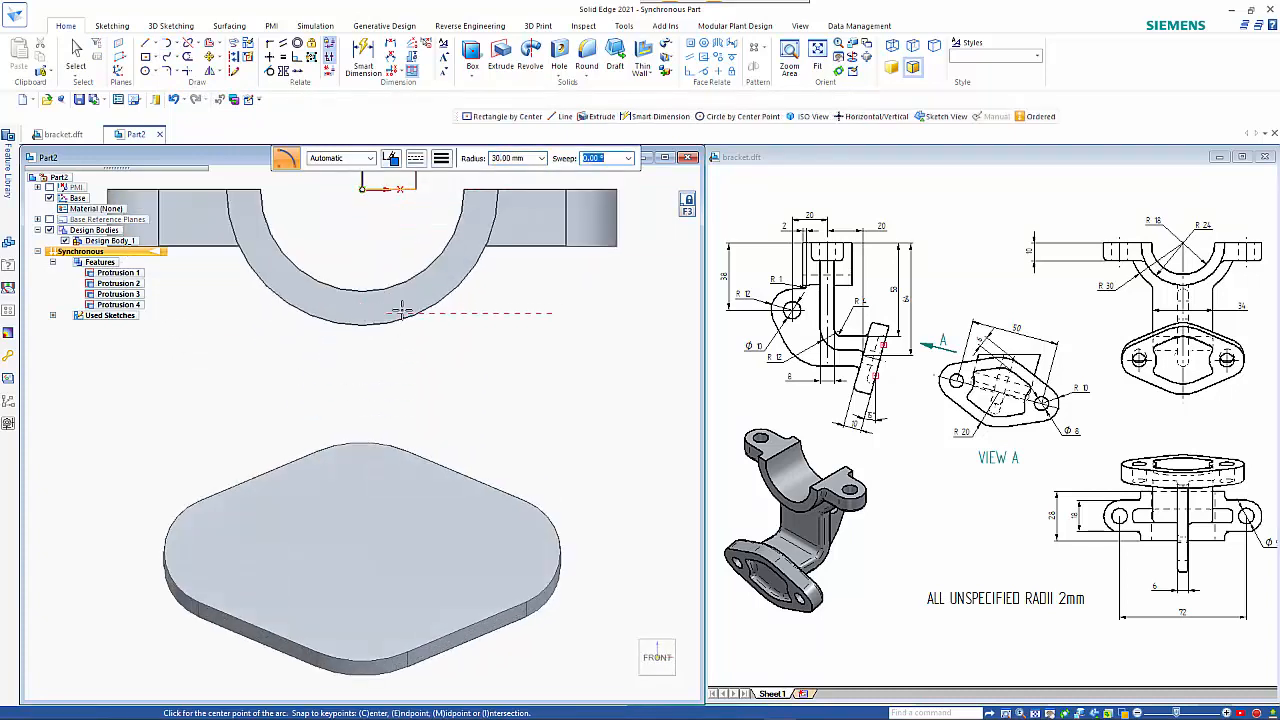
left_click(363, 190)
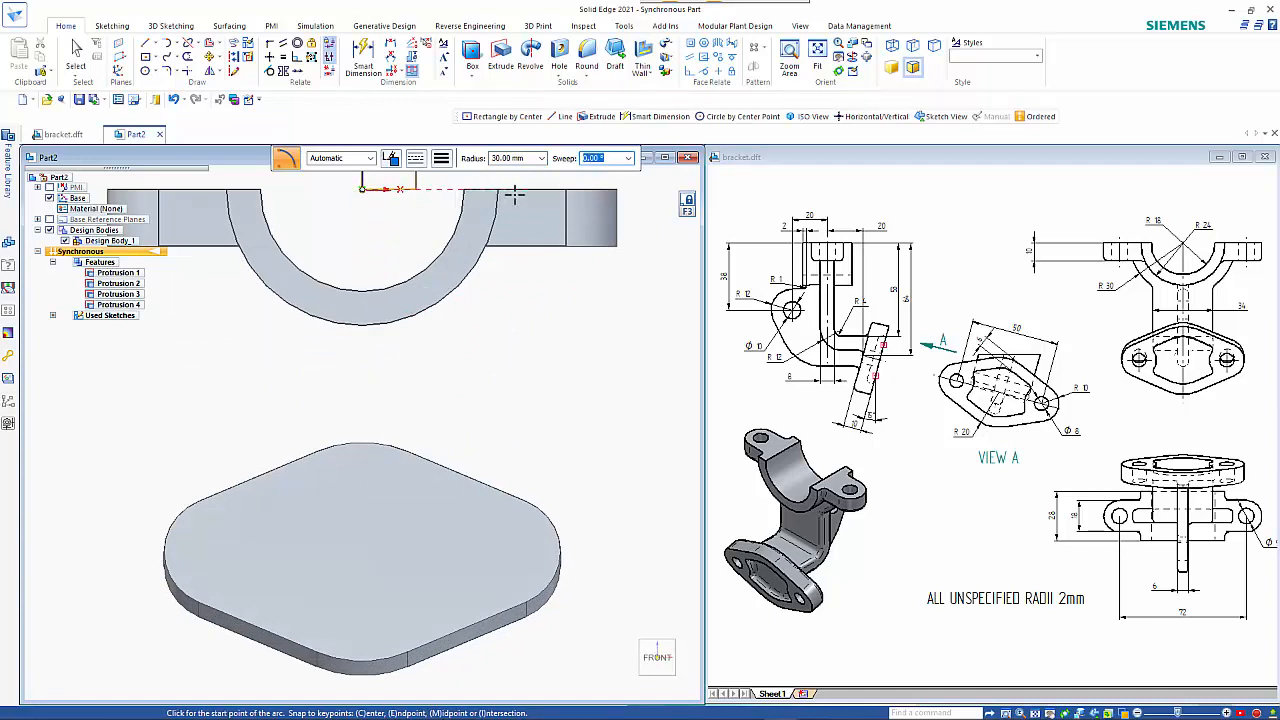
left_click(515, 192)
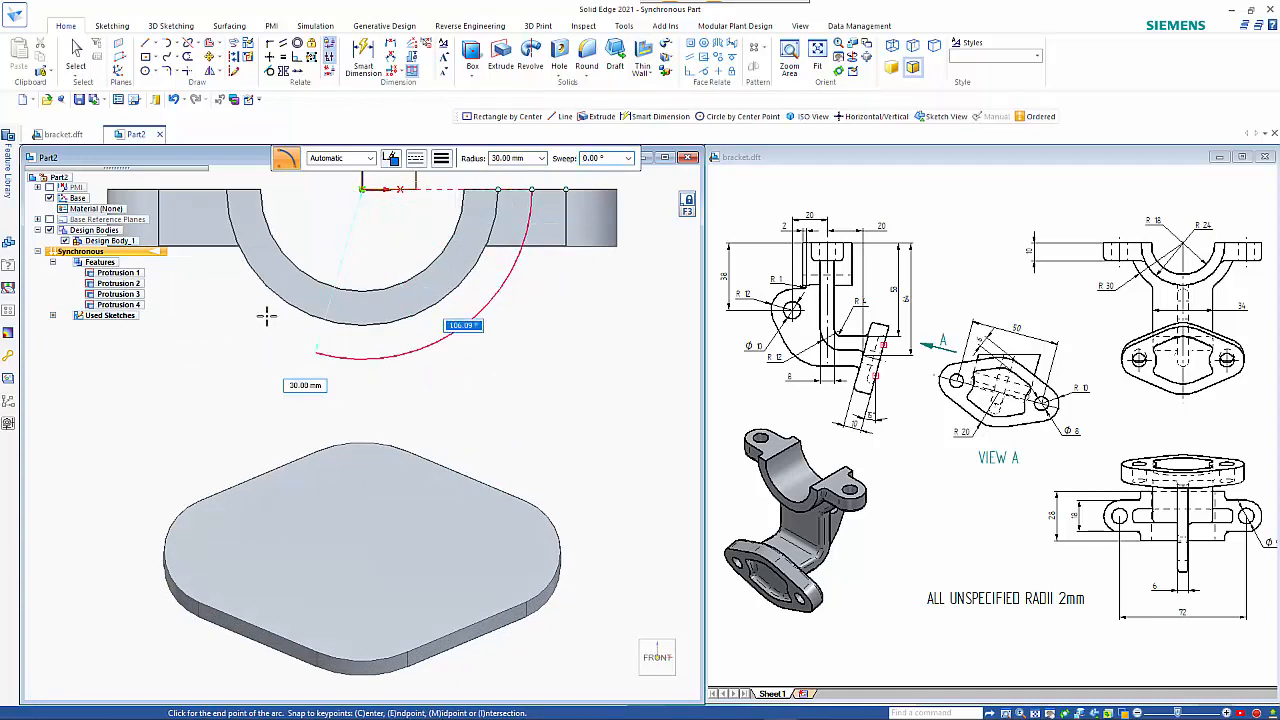
left_click(219, 222)
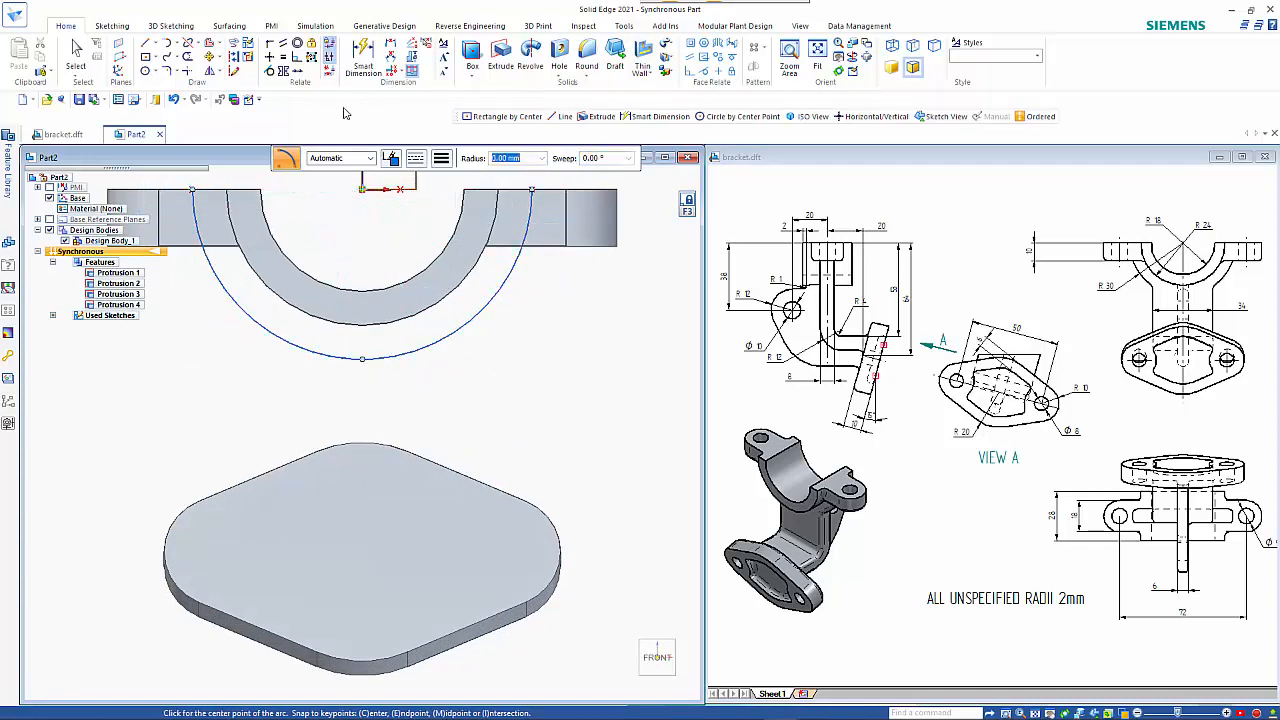
- Sketch a centre rectangle 34 mm wide and about 46 mm high directly below the origin, crossing the semicircular arc
left_click(248, 100)
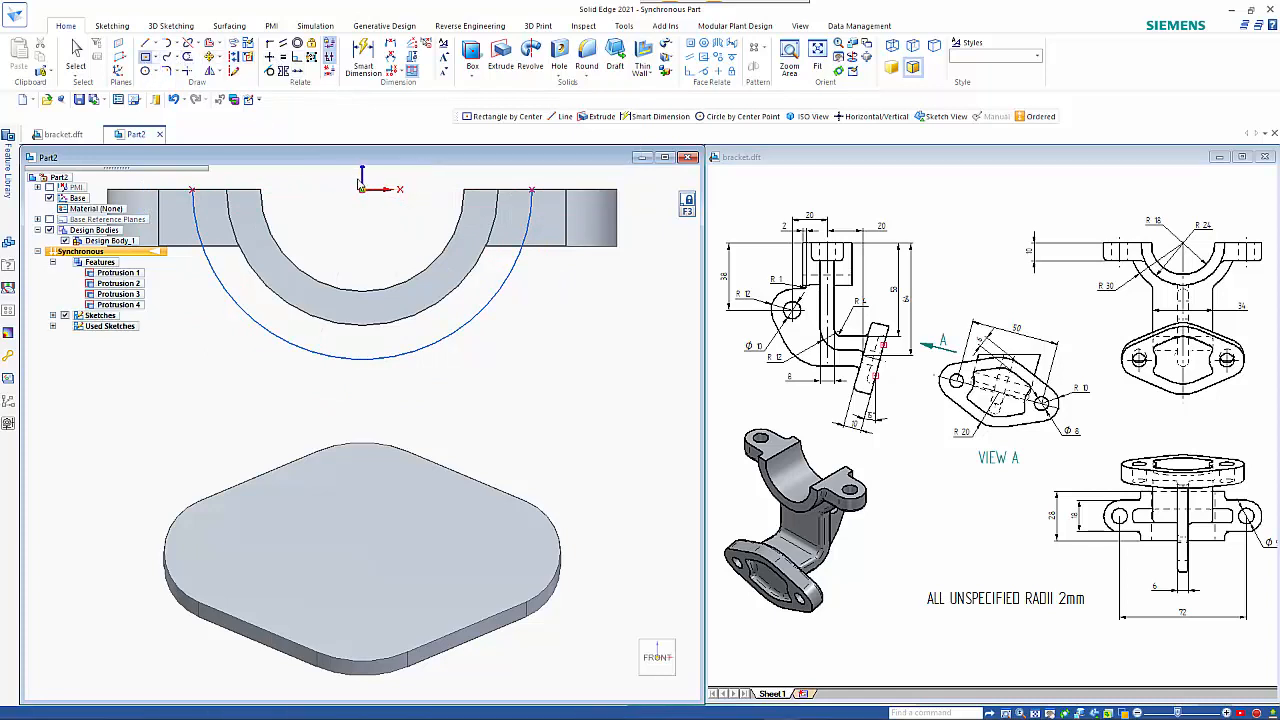
left_click(362, 387)
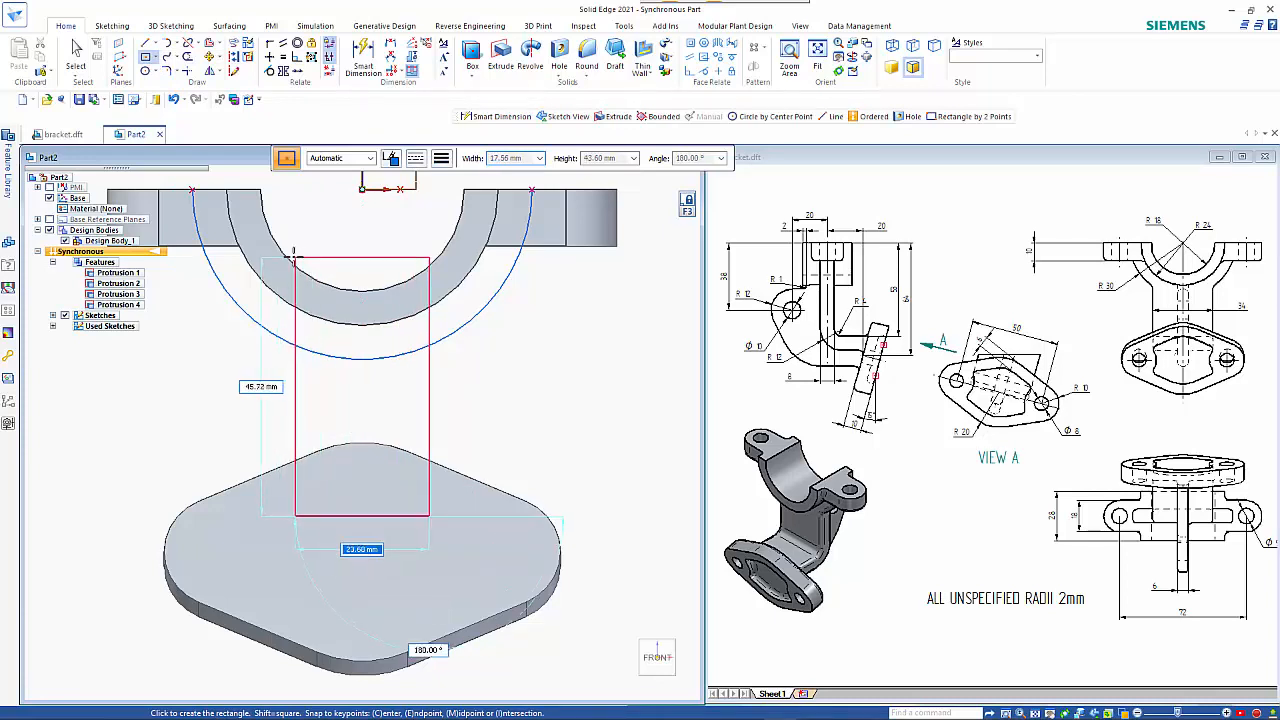
type("34")
key("Tab")
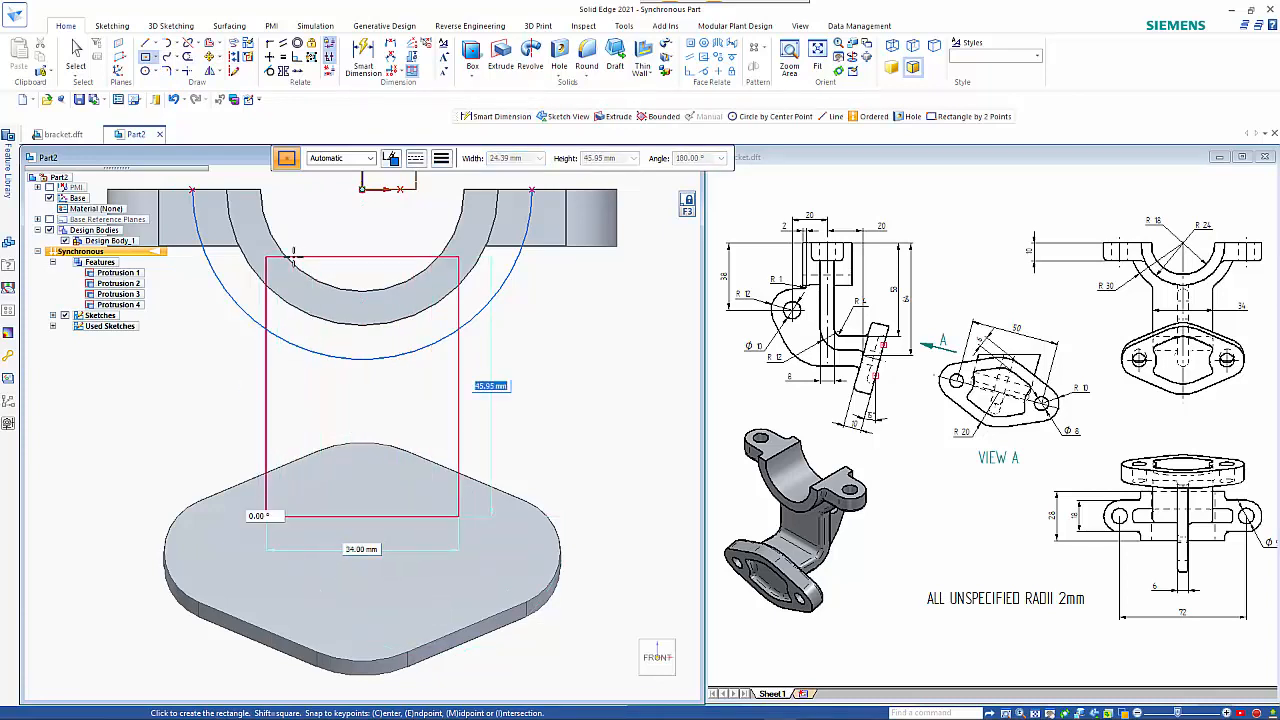
left_click(292, 252)
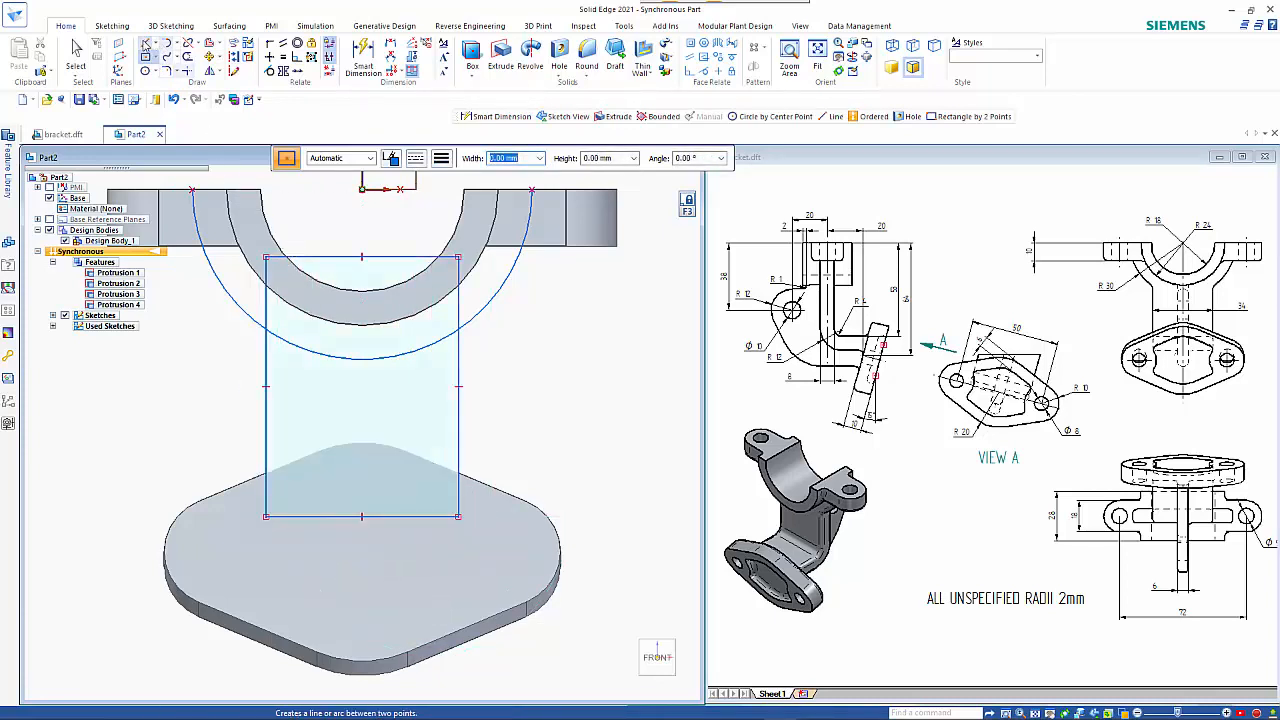
- Trim the rectangle's portion above the arc and the arc segment between its vertical sides, leaving one open web profile
left_click(187, 59)
left_click_drag(240, 262, 276, 288)
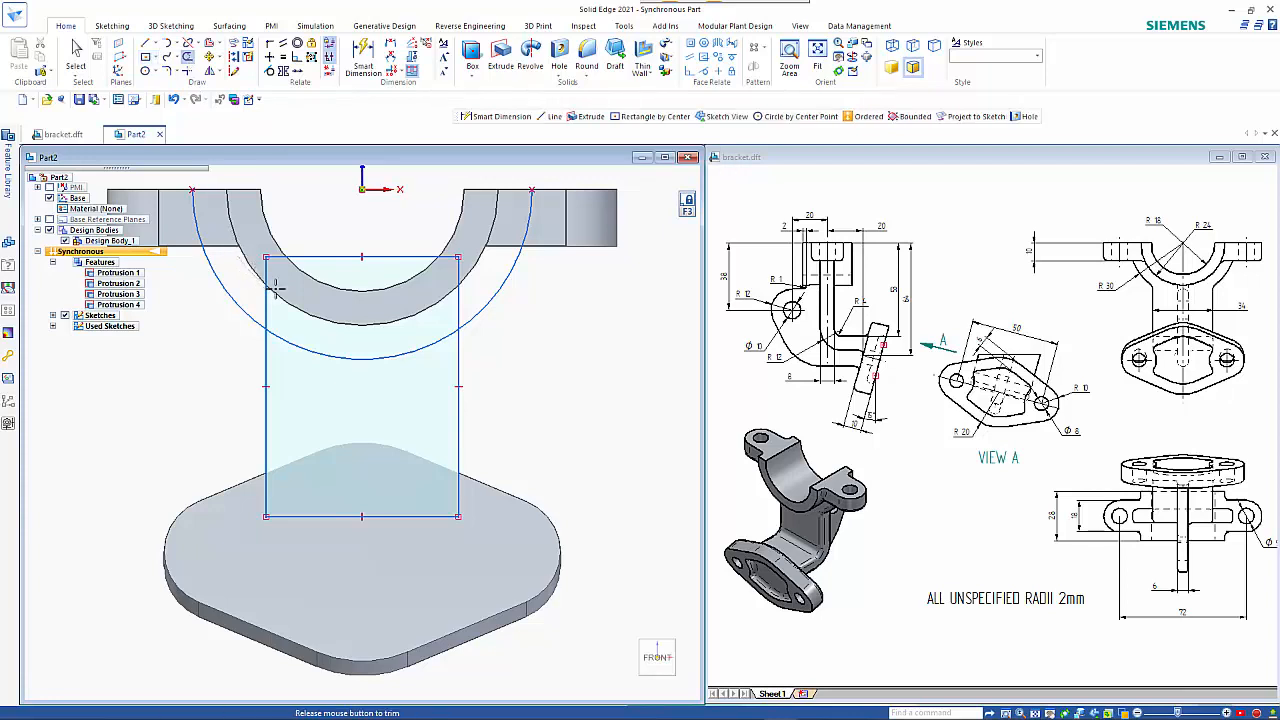
left_click_drag(398, 258, 465, 287)
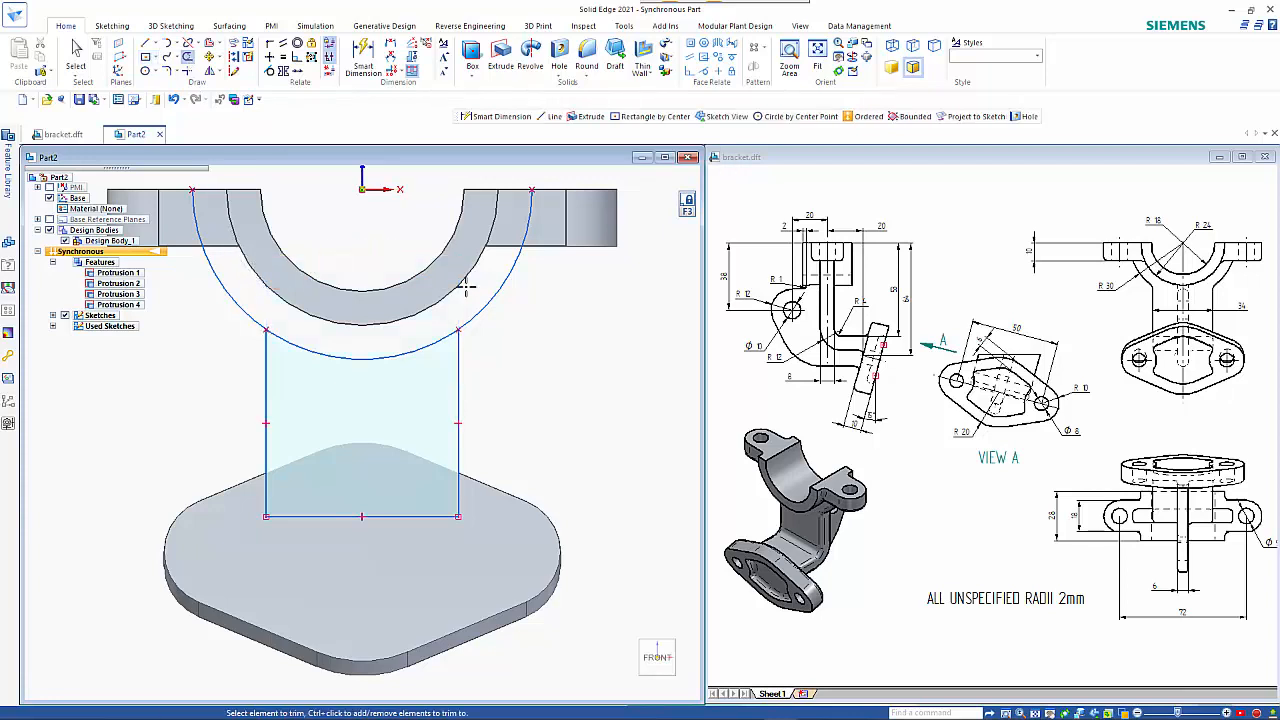
left_click(420, 347)
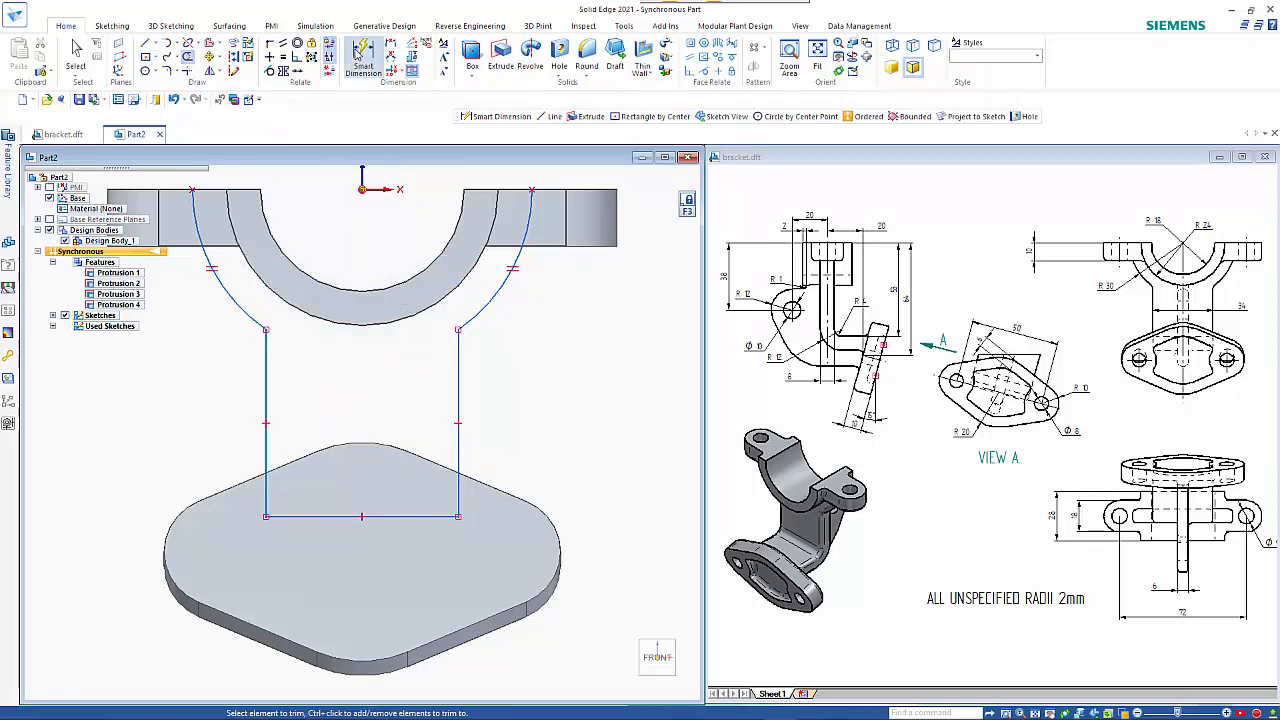
- Dimension the web profile's bottom edge at 34 mm and its flaring arc with a radius of 30 mm
left_click(363, 60)
left_click(385, 516)
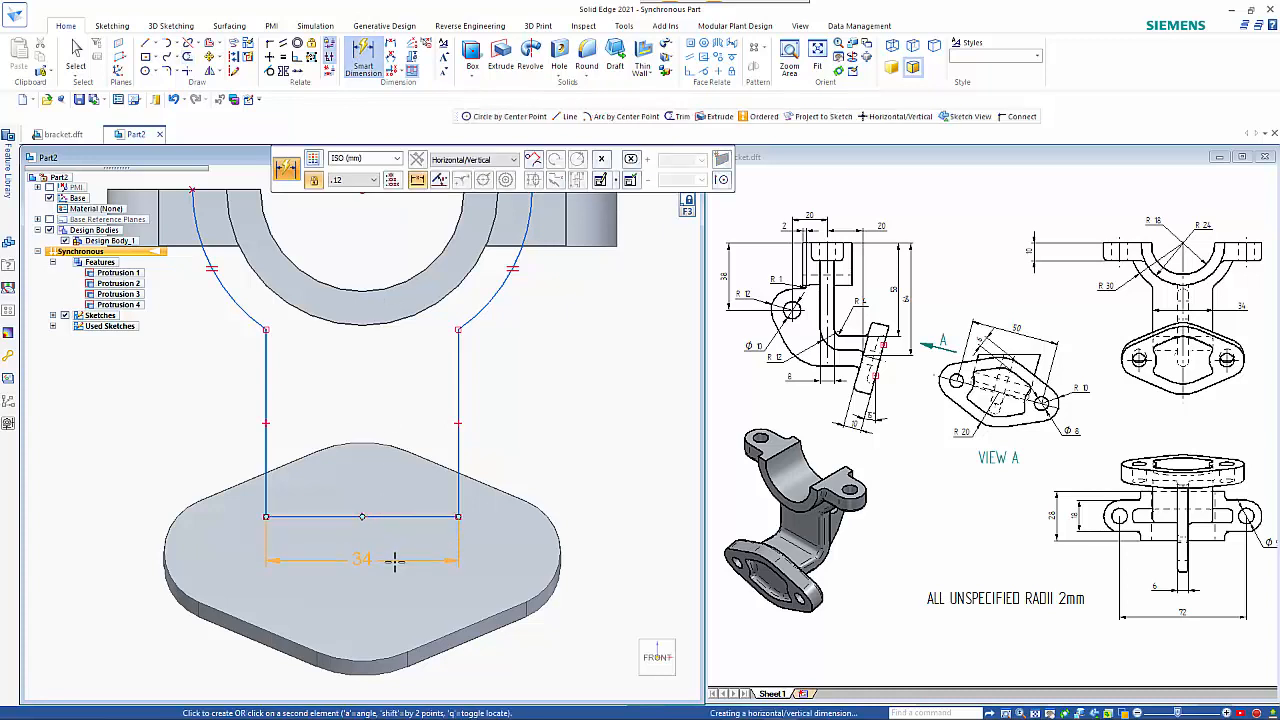
left_click(403, 692)
key("Return")
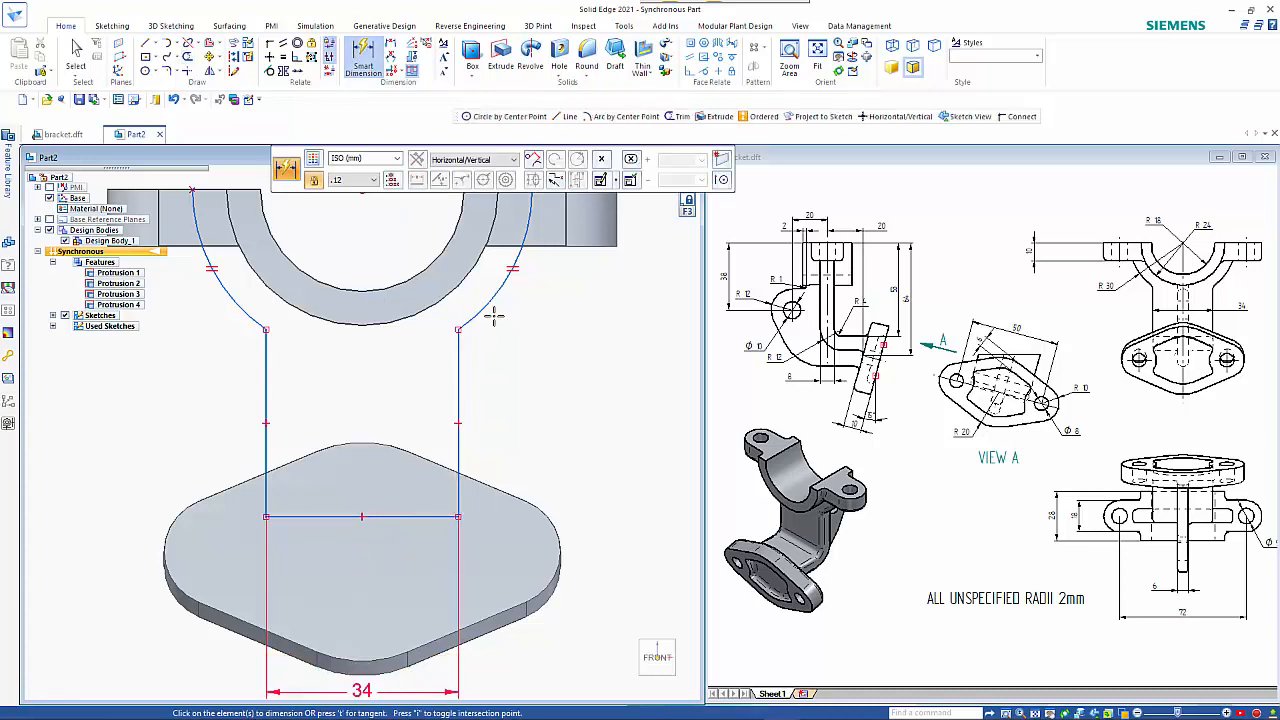
left_click(500, 303)
left_click(567, 365)
scroll(477, 375, "down", 2)
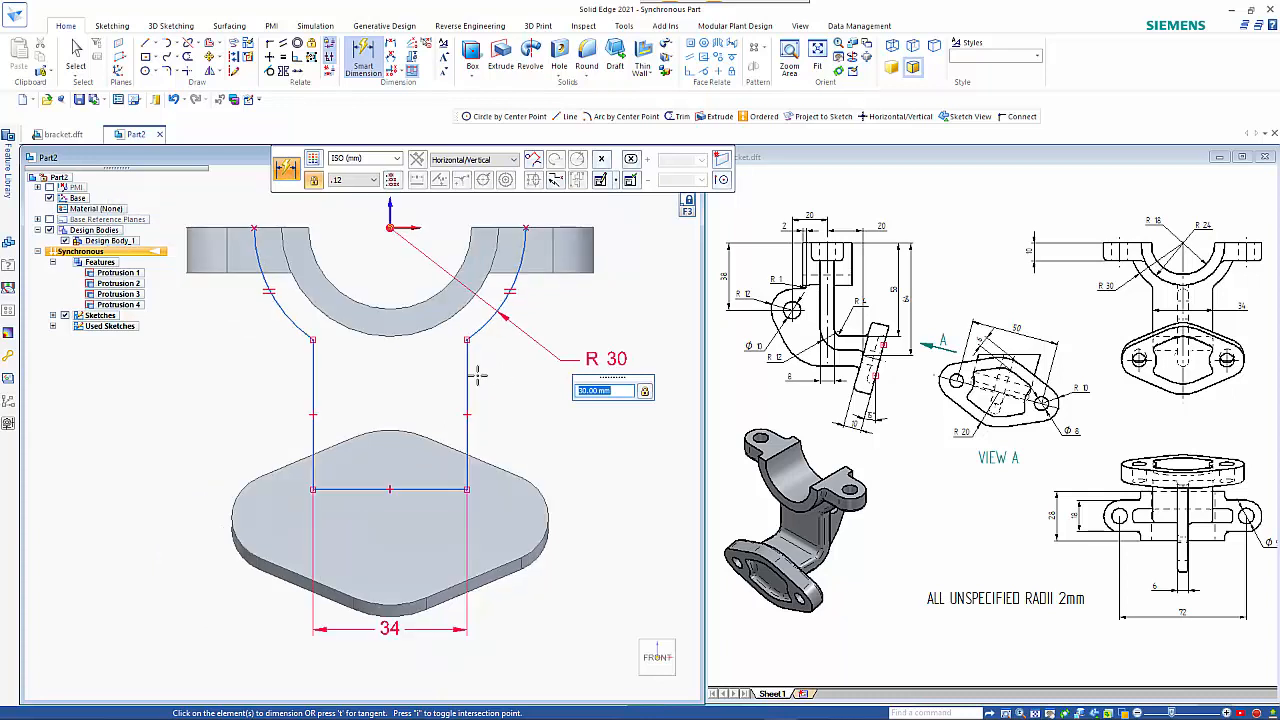
- Dimension the vertical distance from the origin to the web profile's bottom edge and set it to 61 mm
left_click(371, 489)
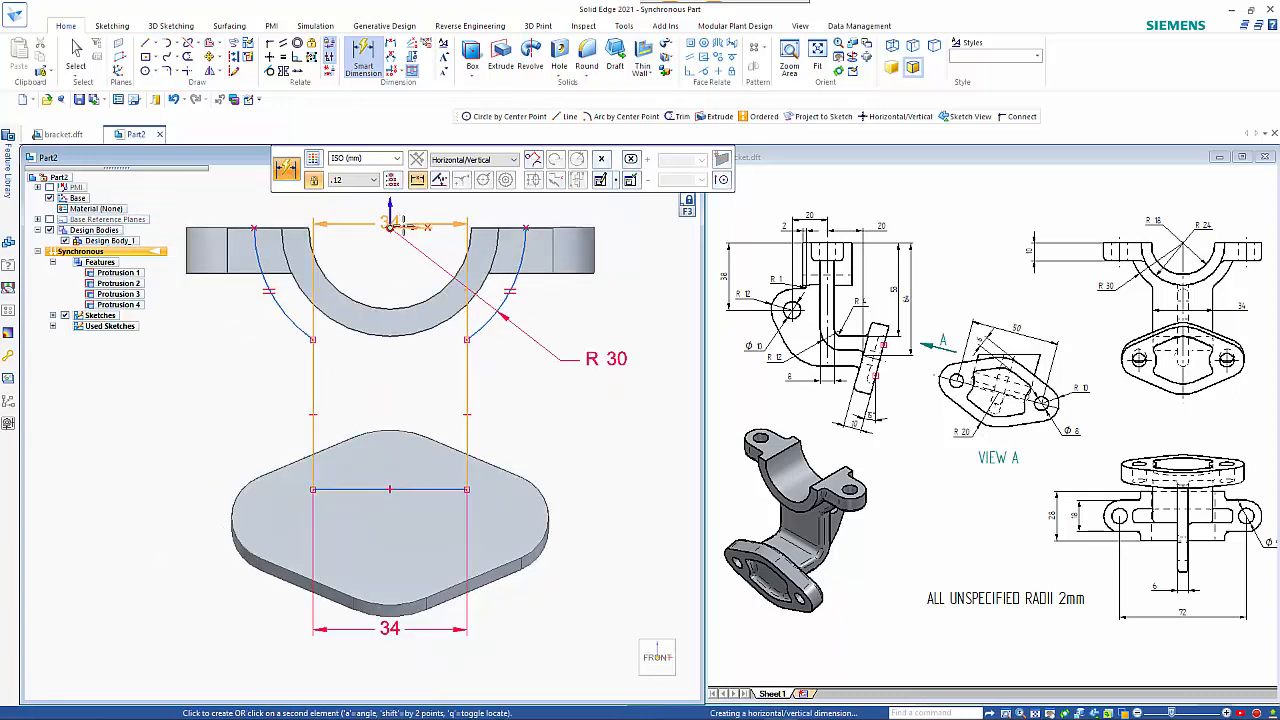
left_click(340, 229)
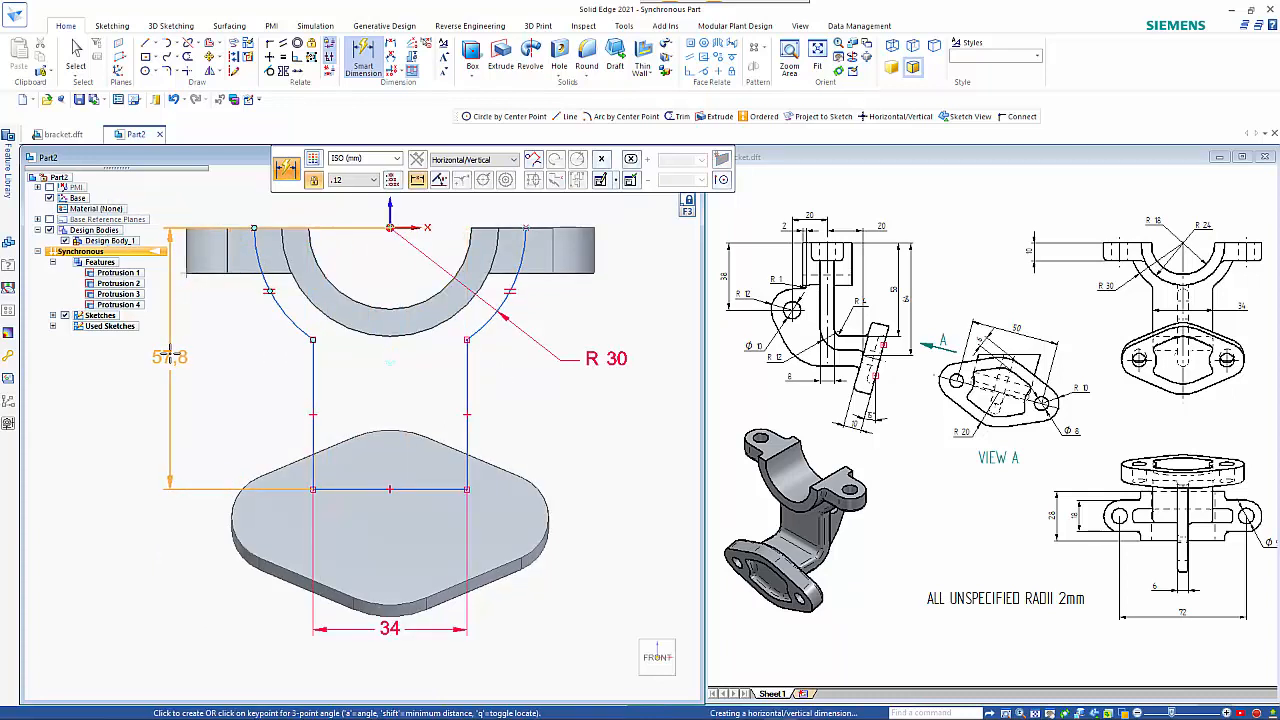
left_click(170, 350)
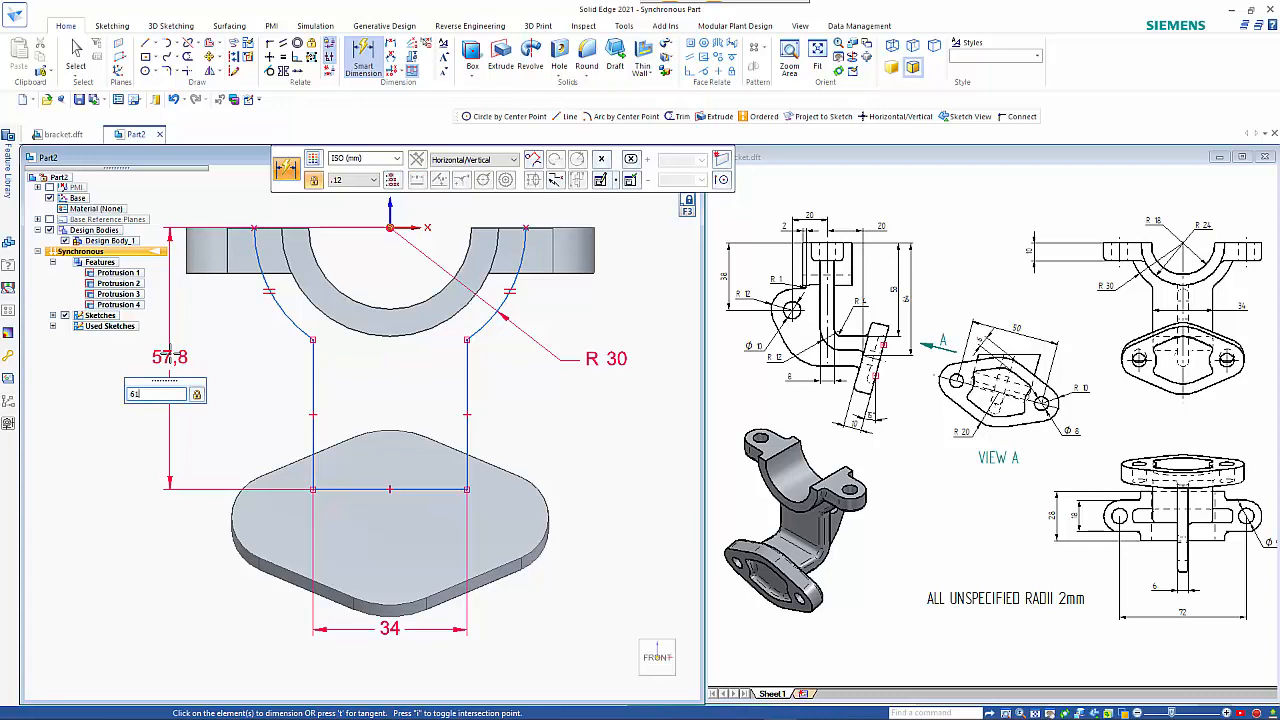
type("61")
key("Return")
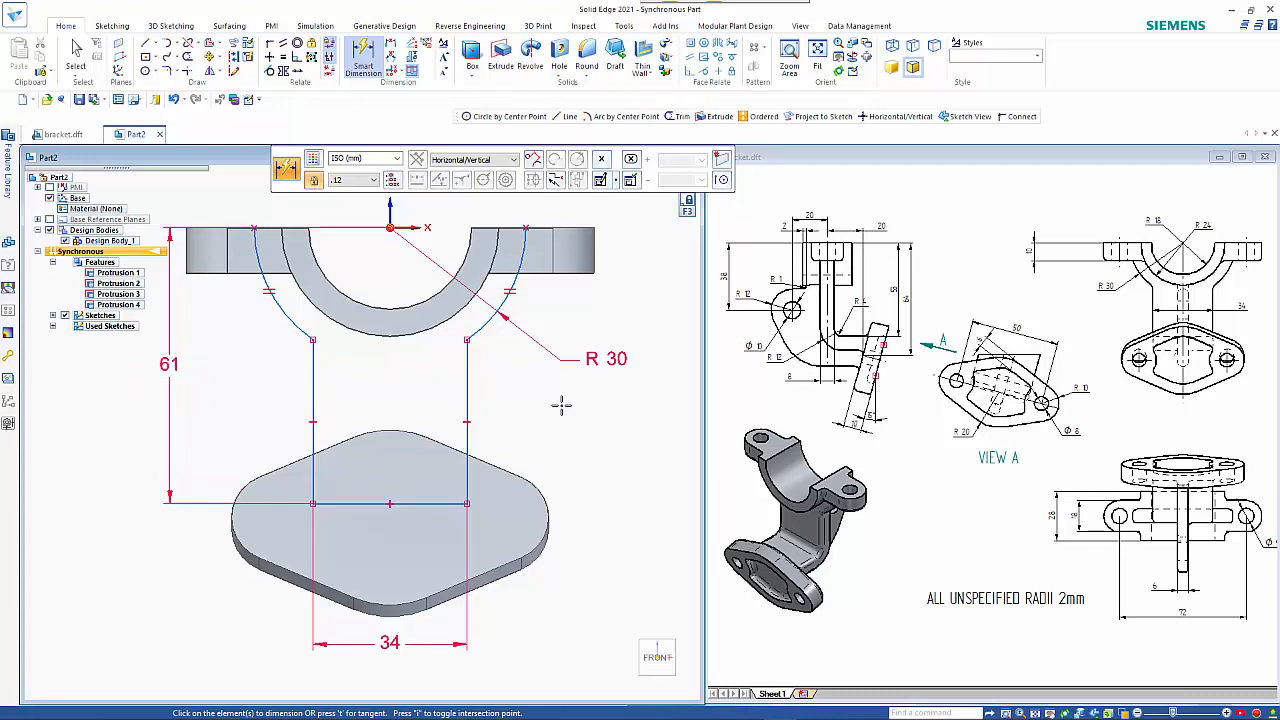
- Extrude the open web profile symmetrically to a thickness of 8 mm, filling the side toward the saddle
mouse_move(561, 404)
middle_mouse_down()
mouse_move(560, 423)
mouse_move(516, 433)
middle_mouse_up()
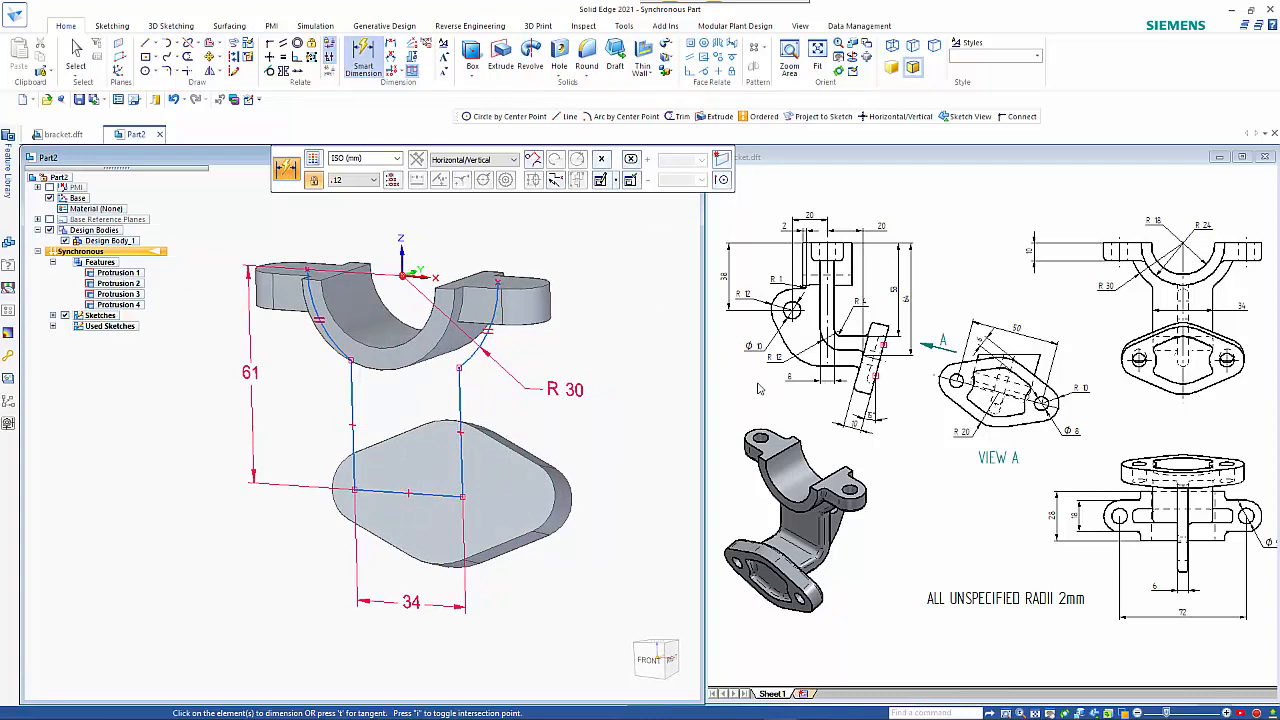
left_click(501, 55)
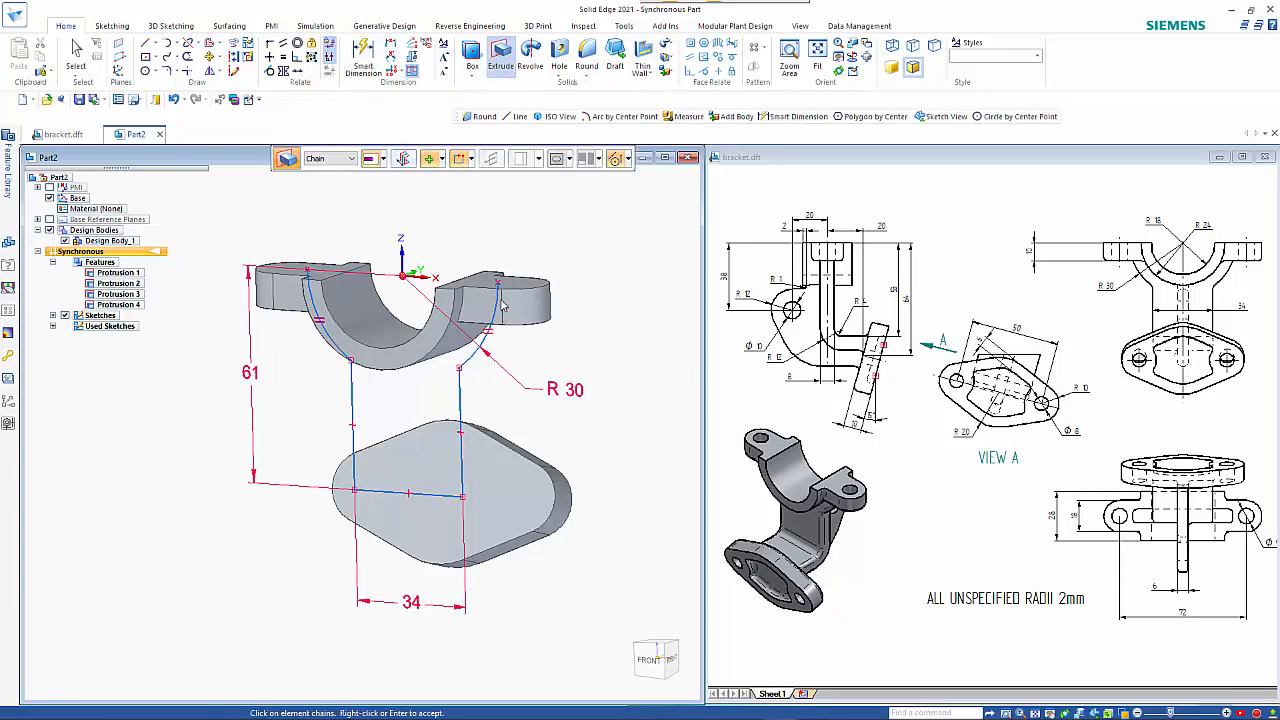
left_click(460, 400)
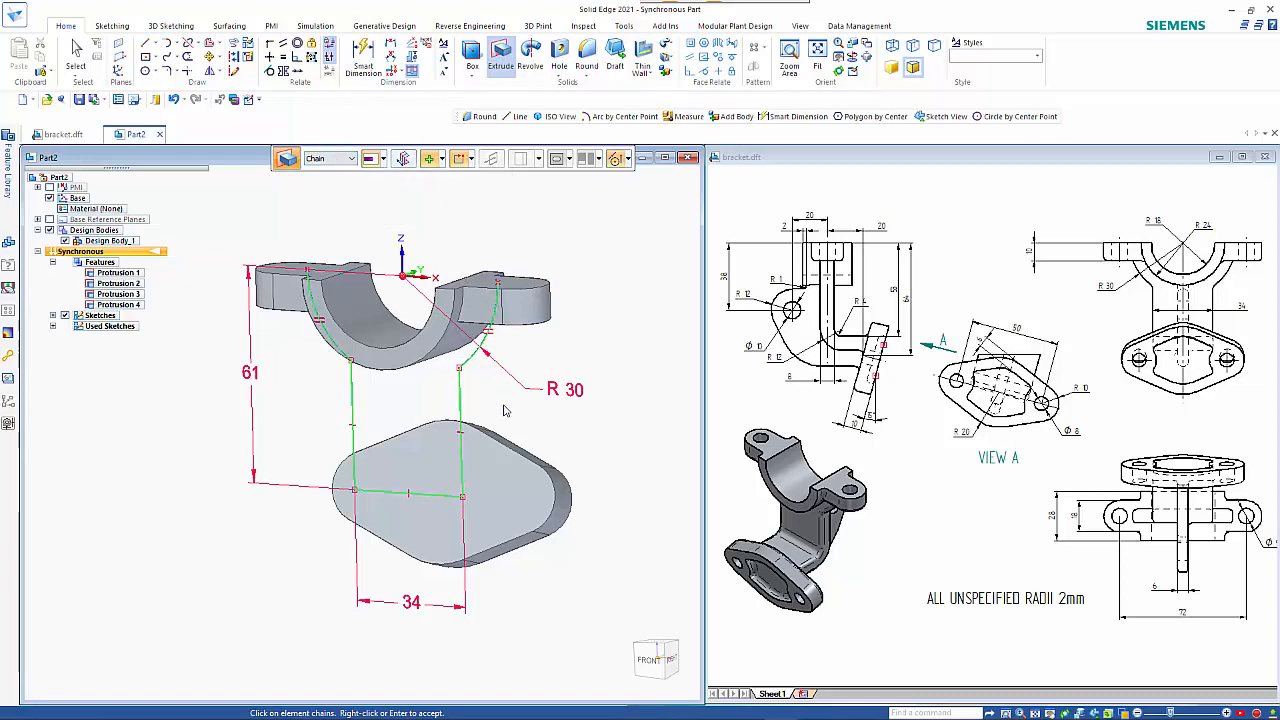
right_click(505, 410)
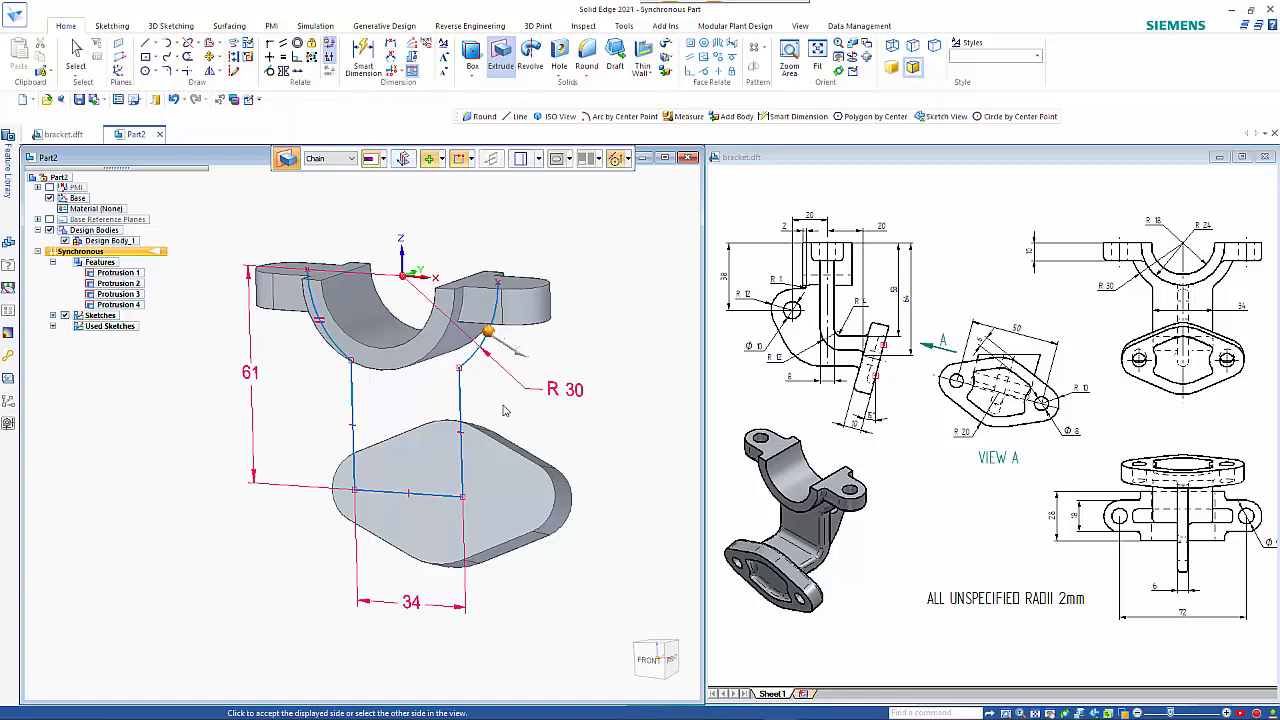
left_click(433, 326)
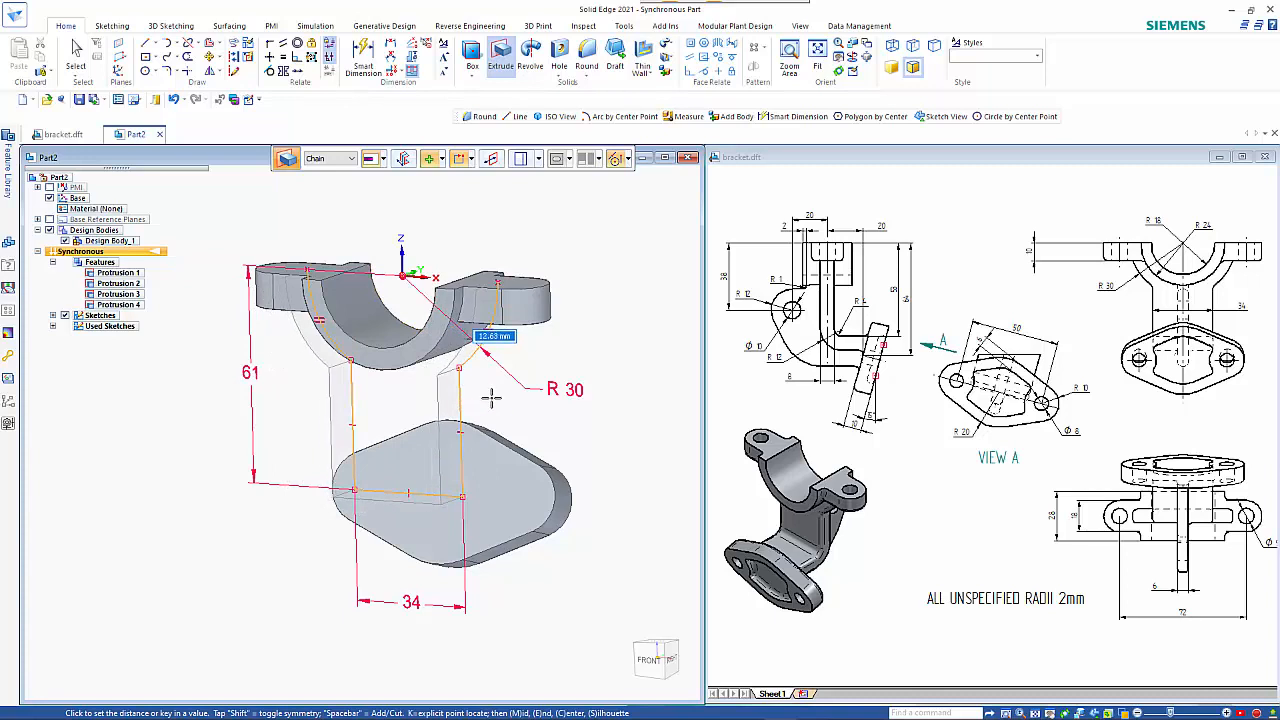
key("shift")
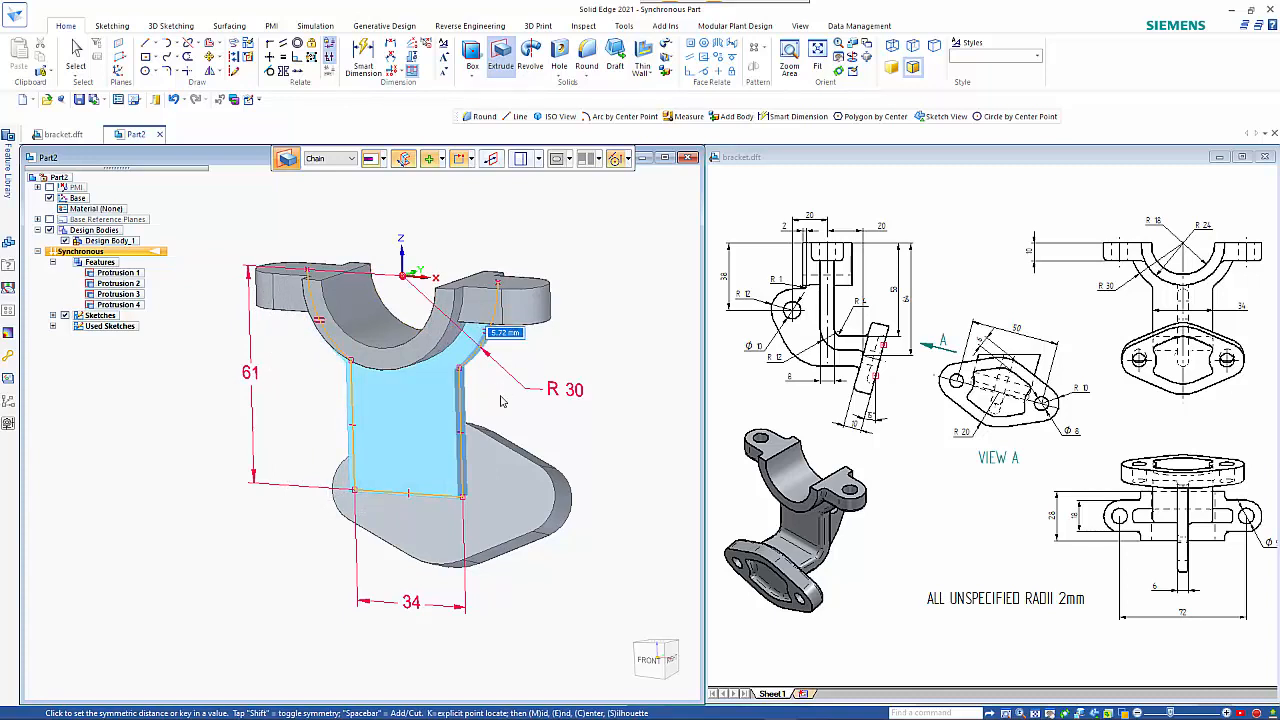
type("8")
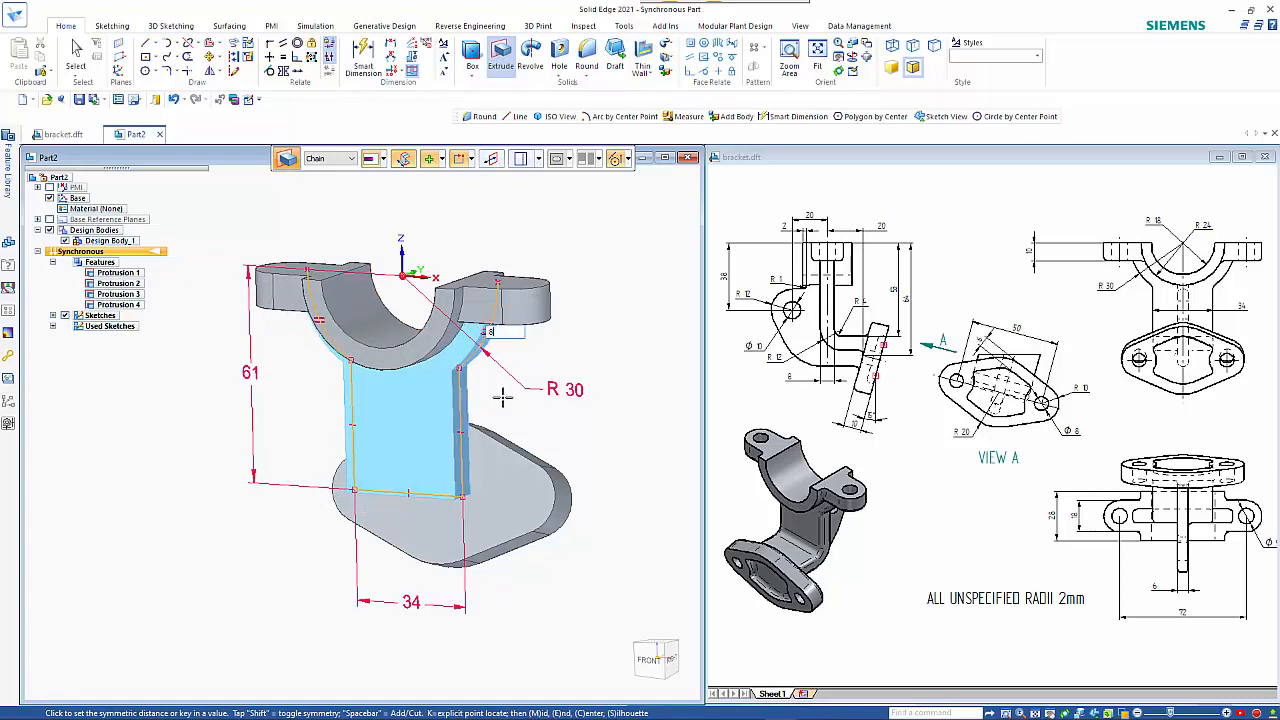
key("Return")
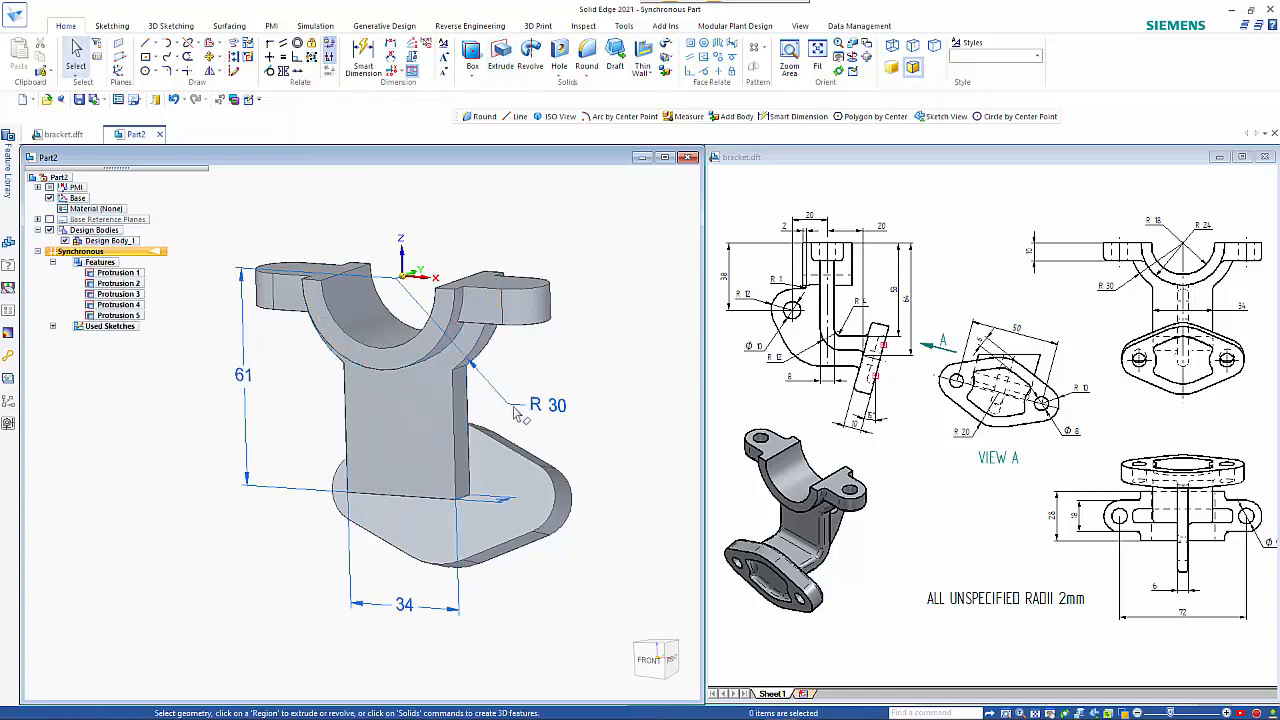
- Sketch a horizontal line 34 mm long across the web's flange-side face, just above its bottom edge
middle_click_drag(604, 420, 460, 424)
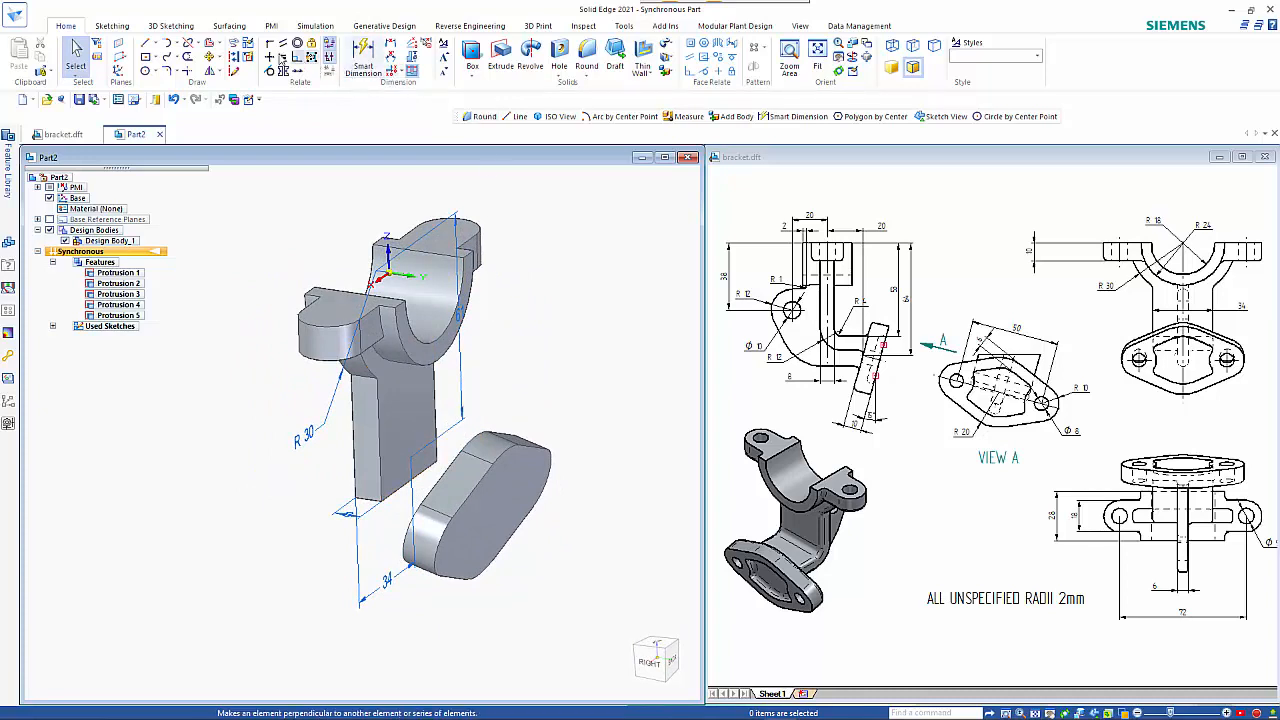
left_click(145, 43)
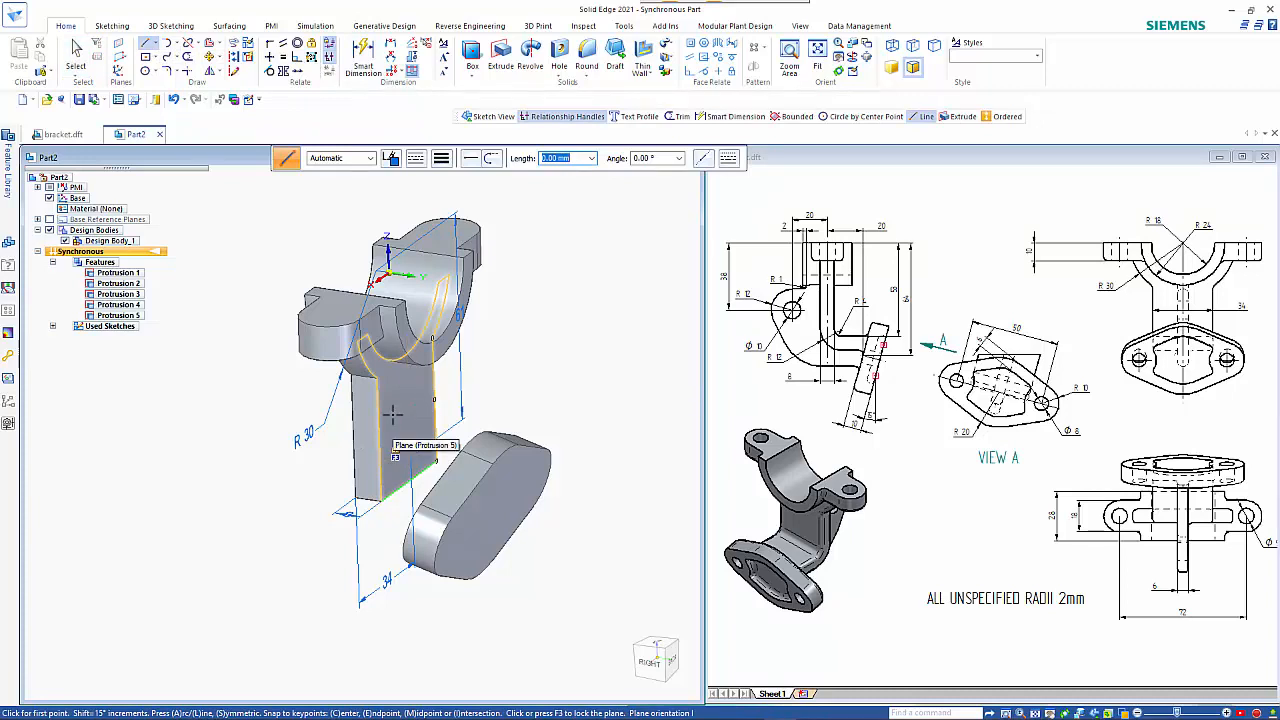
key("F3")
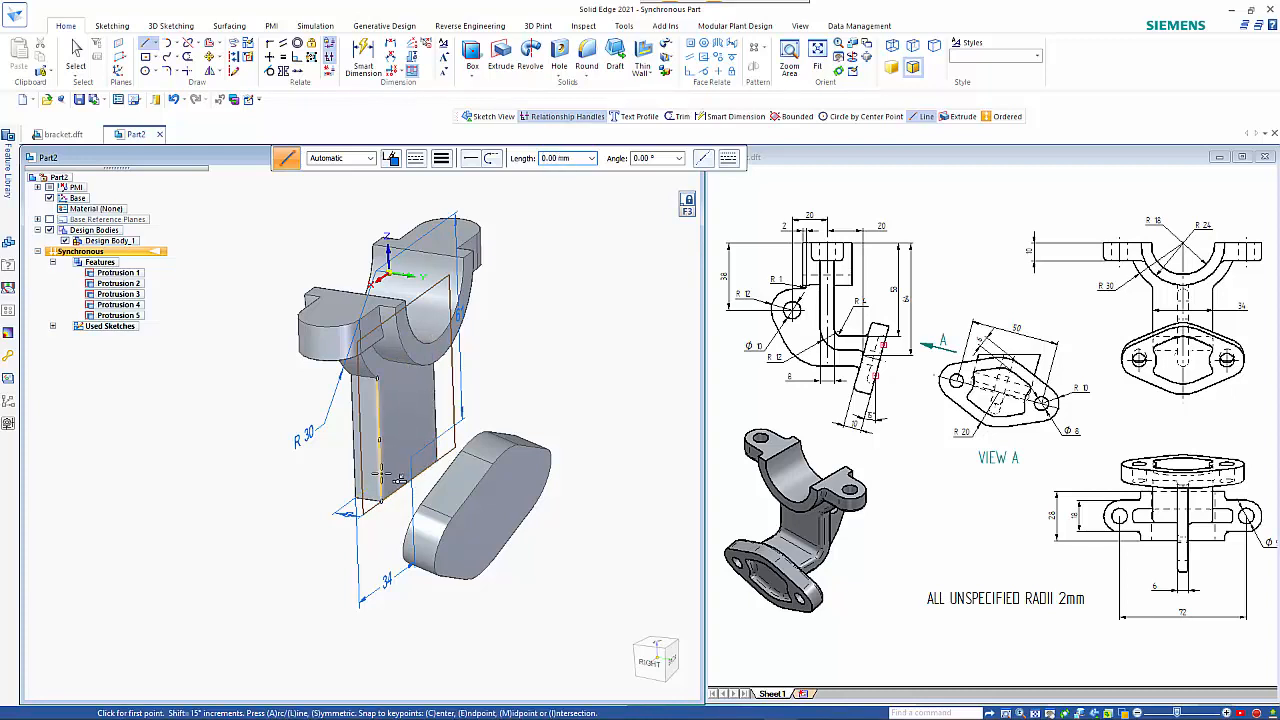
left_click(381, 474)
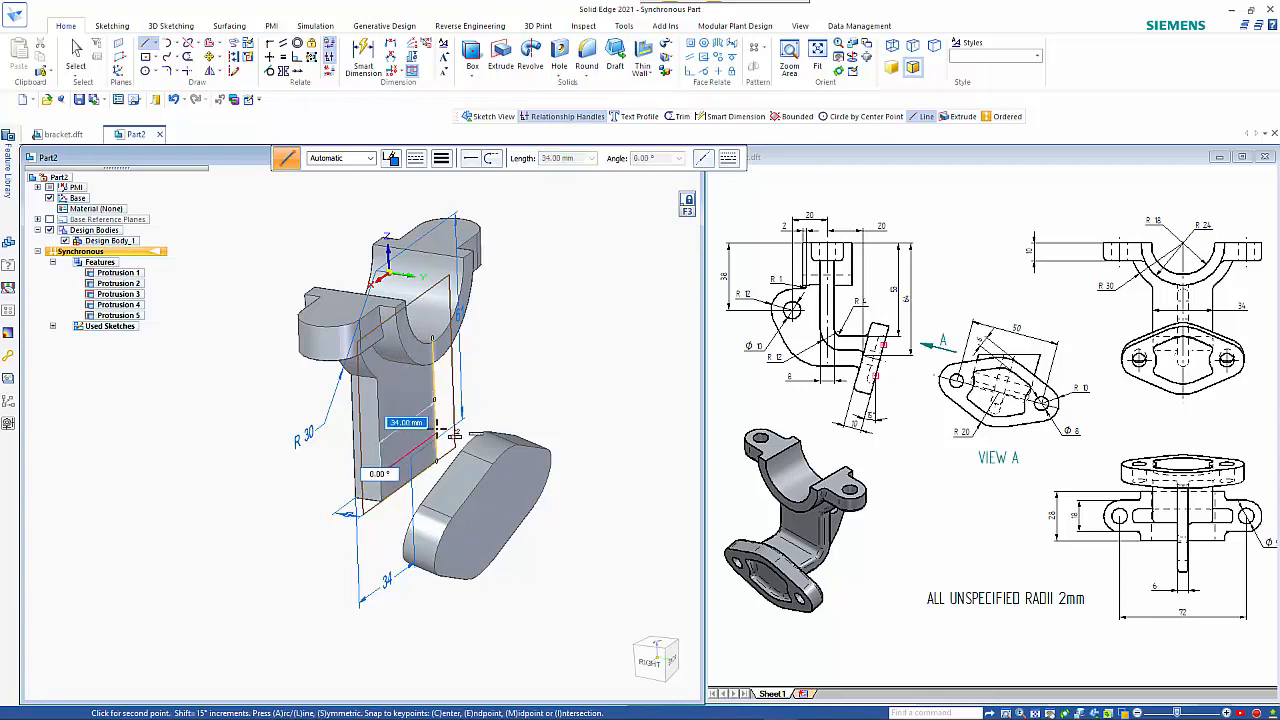
left_click(437, 431)
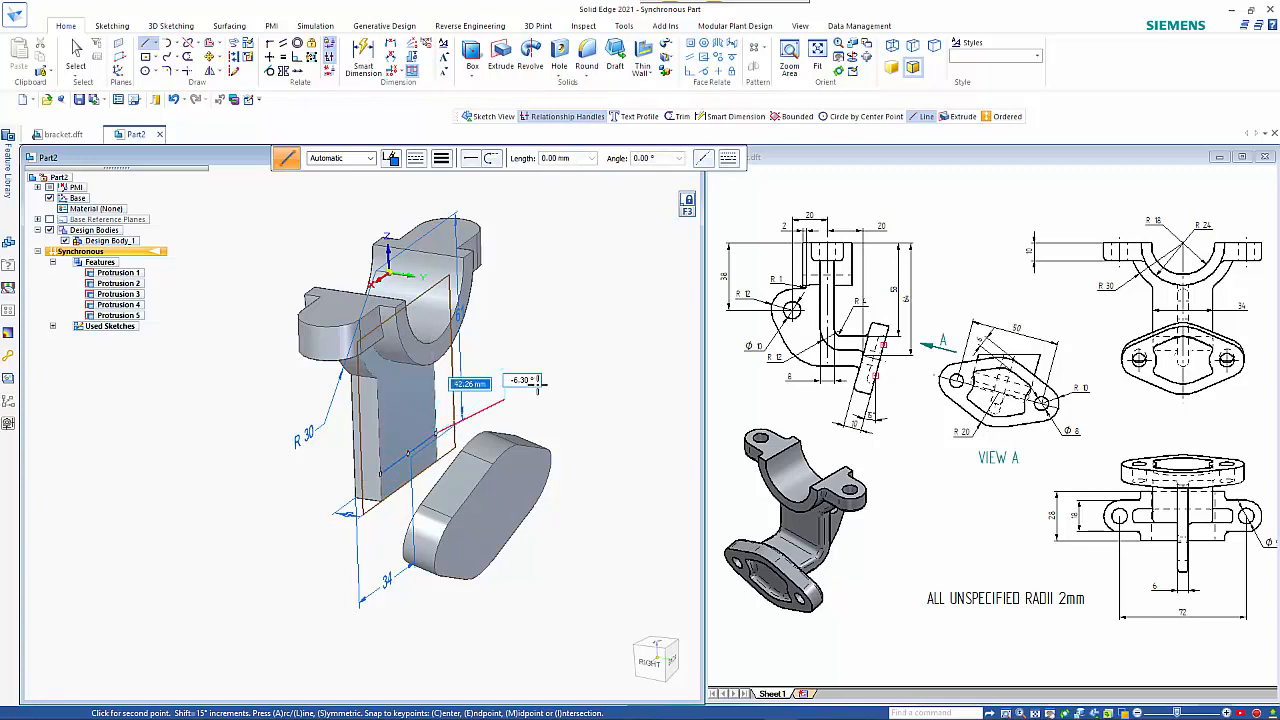
key("Escape")
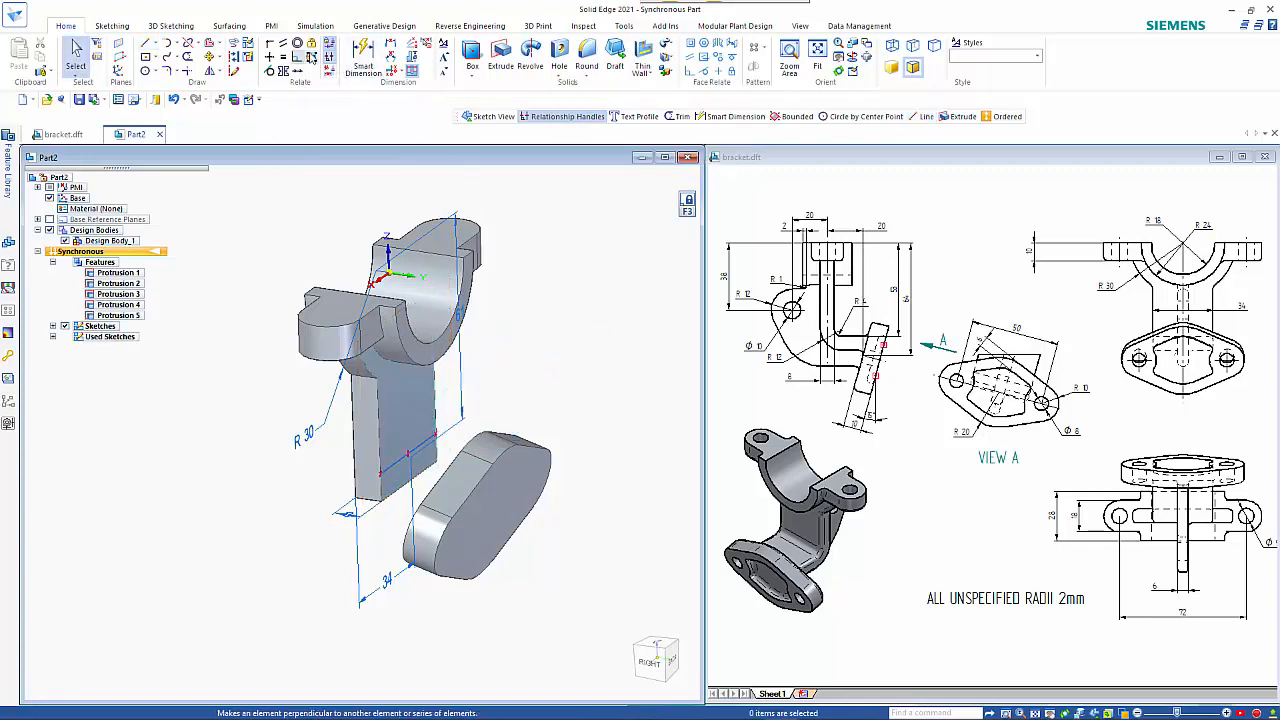
- Dimension the line's vertical distance from the web's bottom edge and set it to 8 mm
left_click(363, 58)
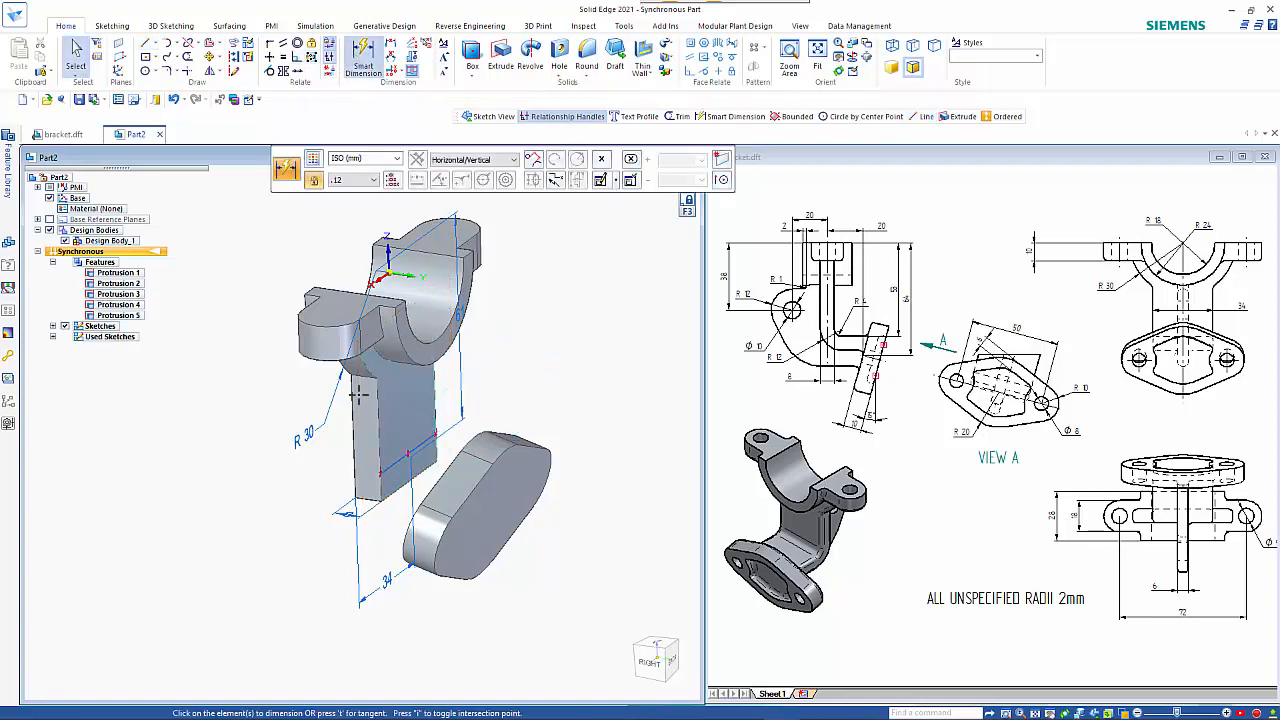
left_click(403, 487)
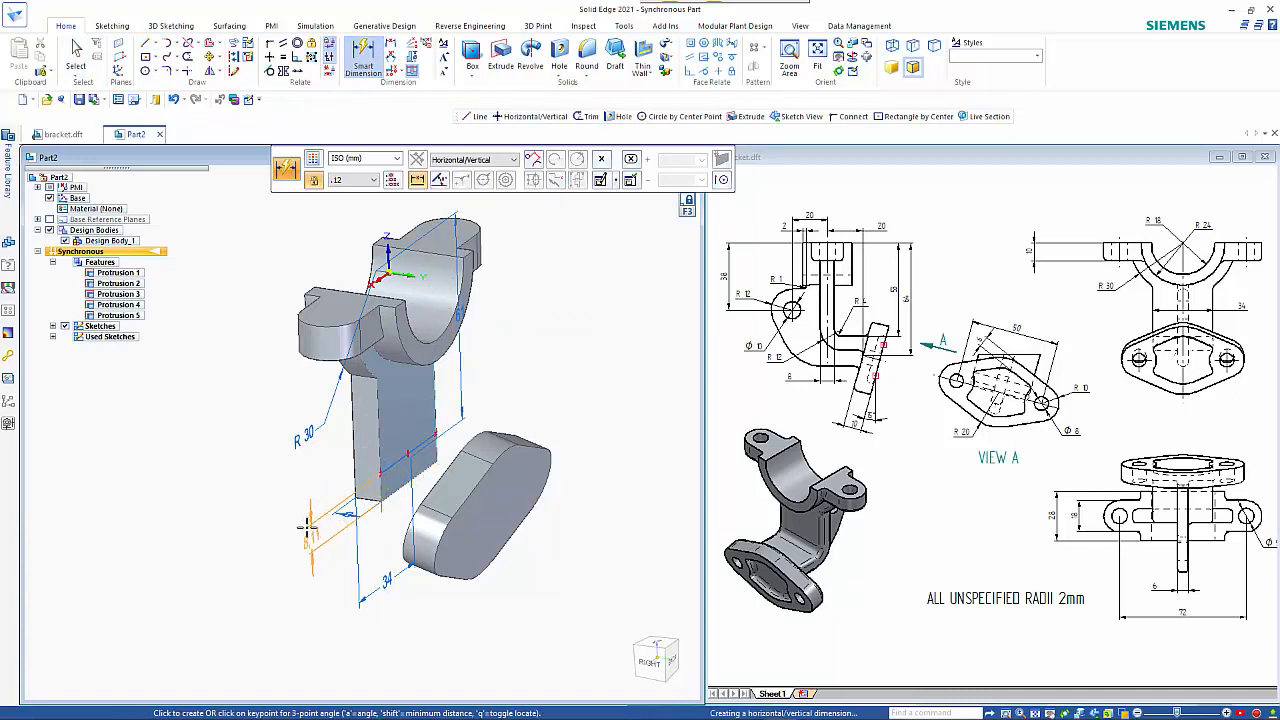
left_click(302, 520)
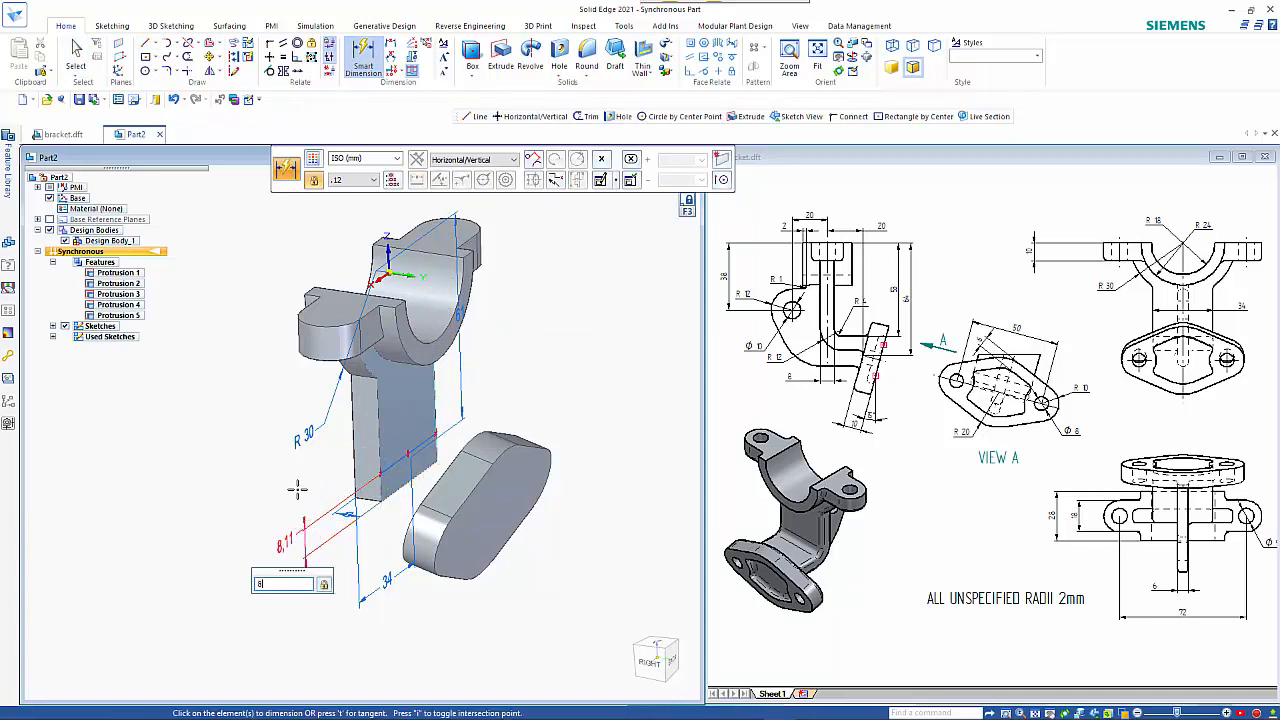
type("8")
key("Return")
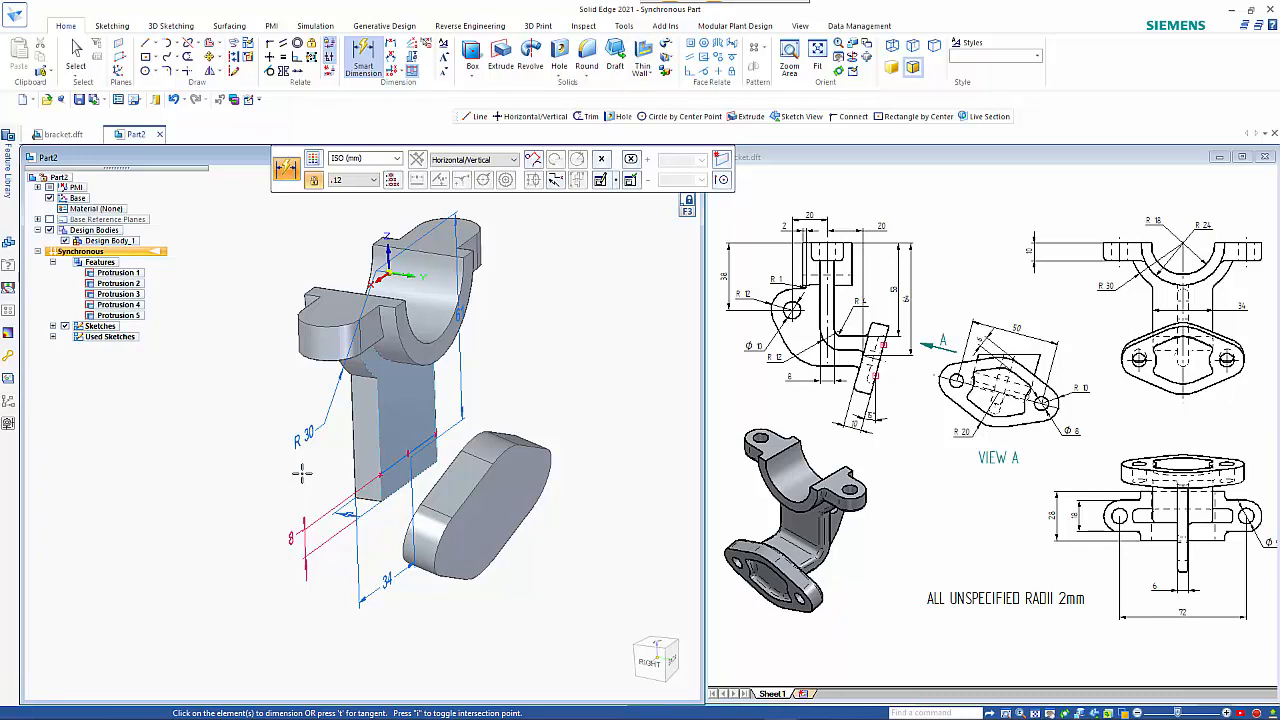
key("Escape")
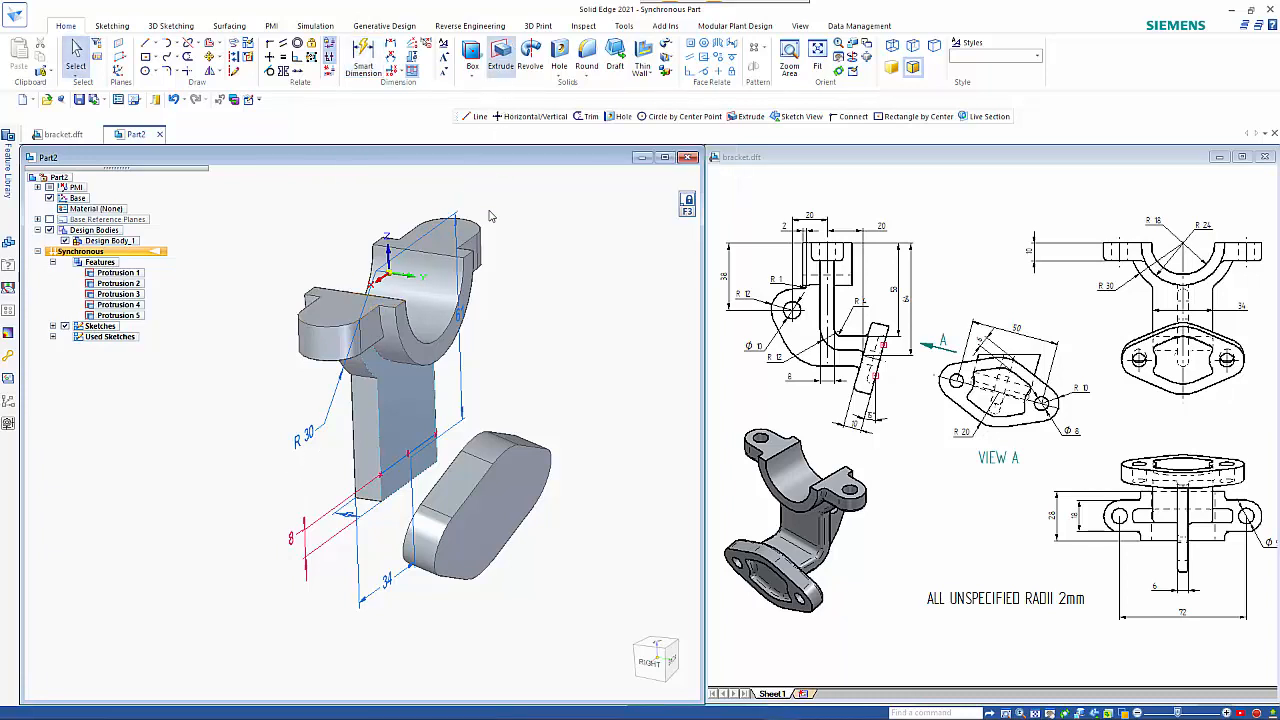
- Extrude the region between the line and the web's bottom edge outward until it meets the flange
left_click(503, 50)
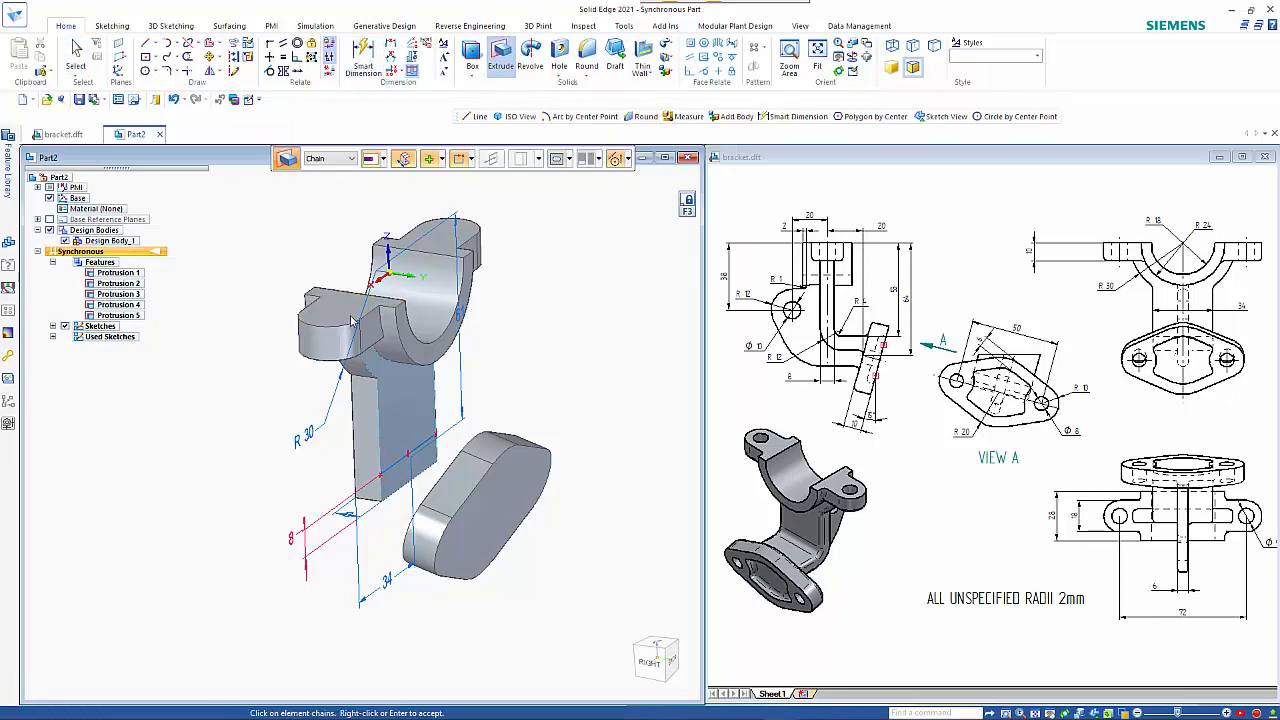
left_click(333, 162)
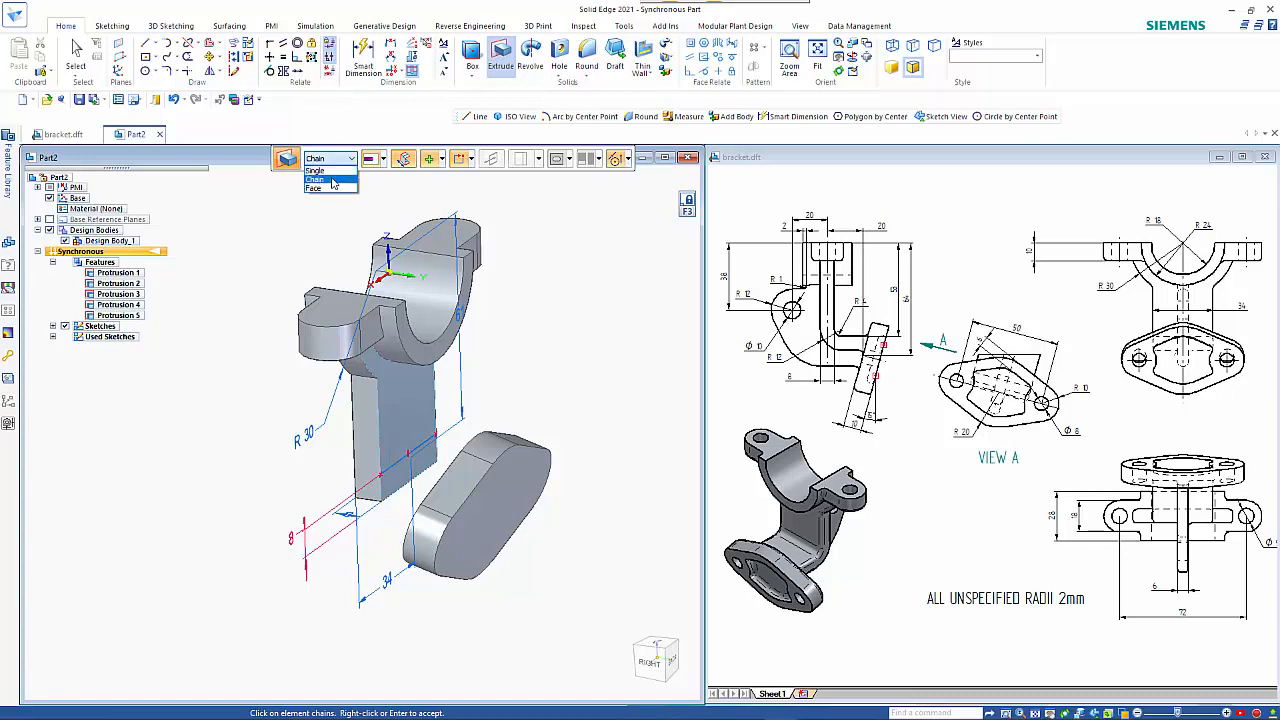
left_click(314, 188)
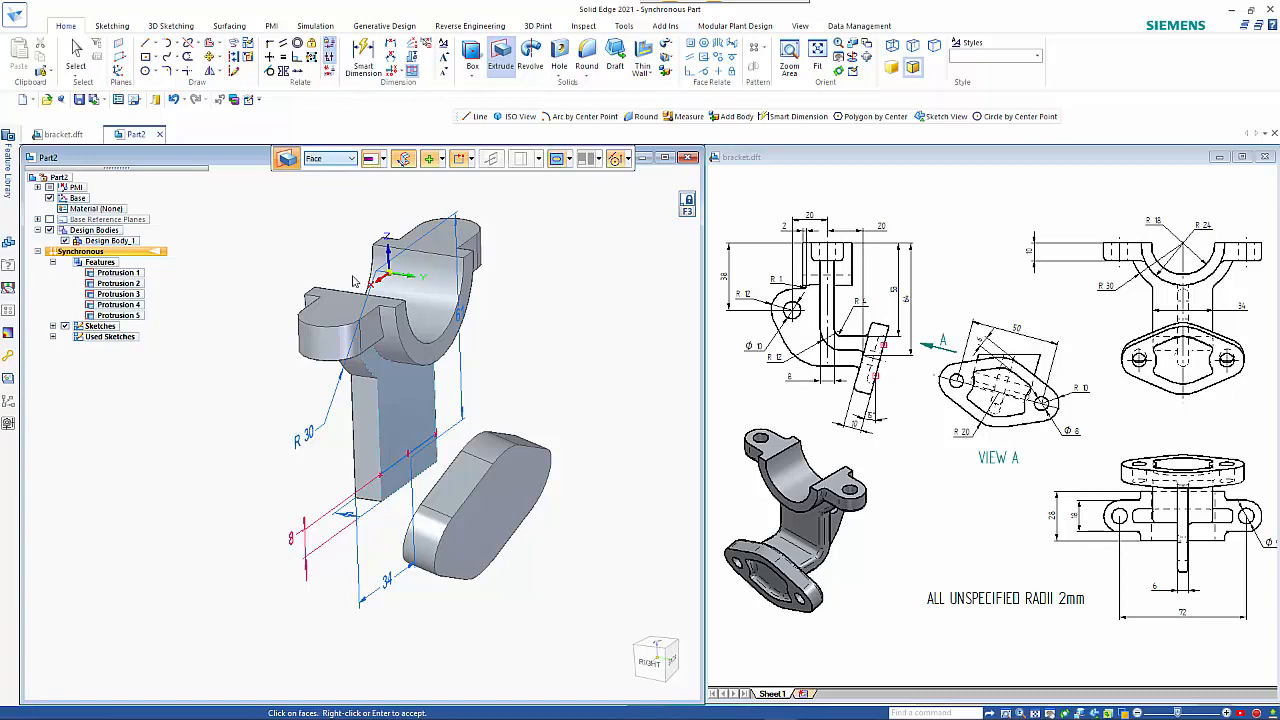
right_click(399, 480)
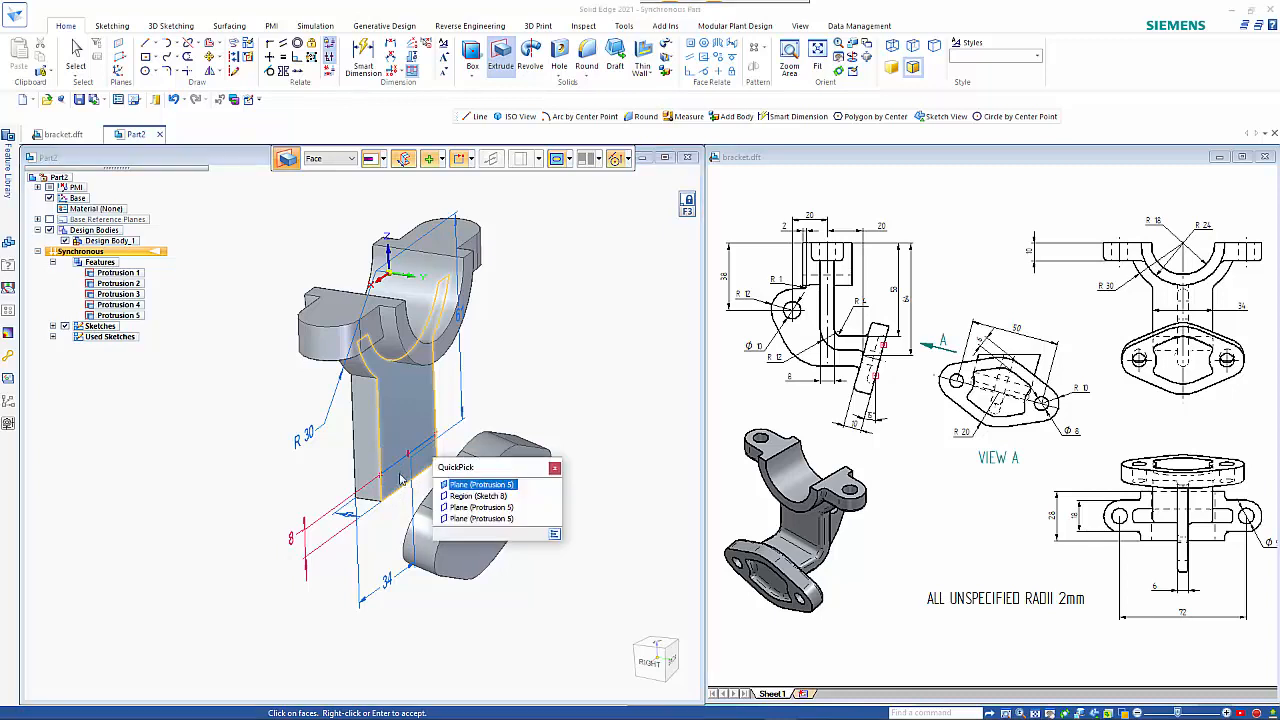
left_click(468, 496)
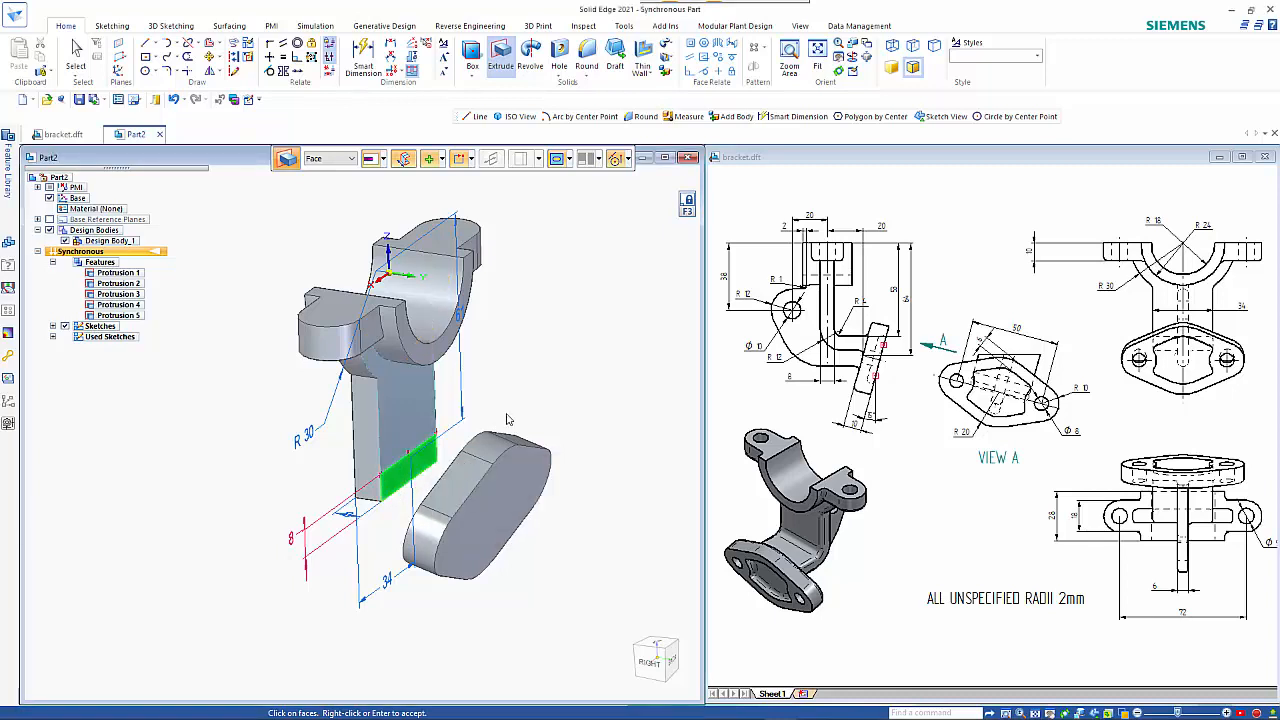
left_click(381, 159)
left_click(401, 205)
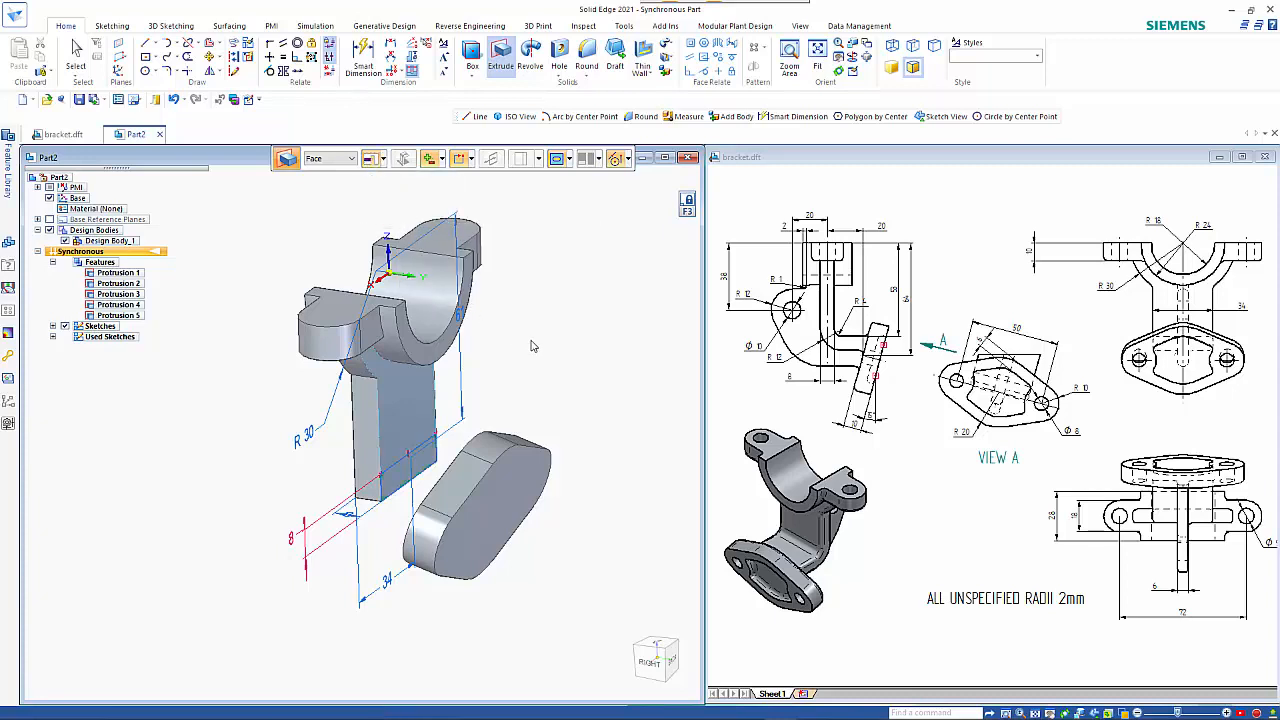
middle_click_drag(534, 348, 596, 345)
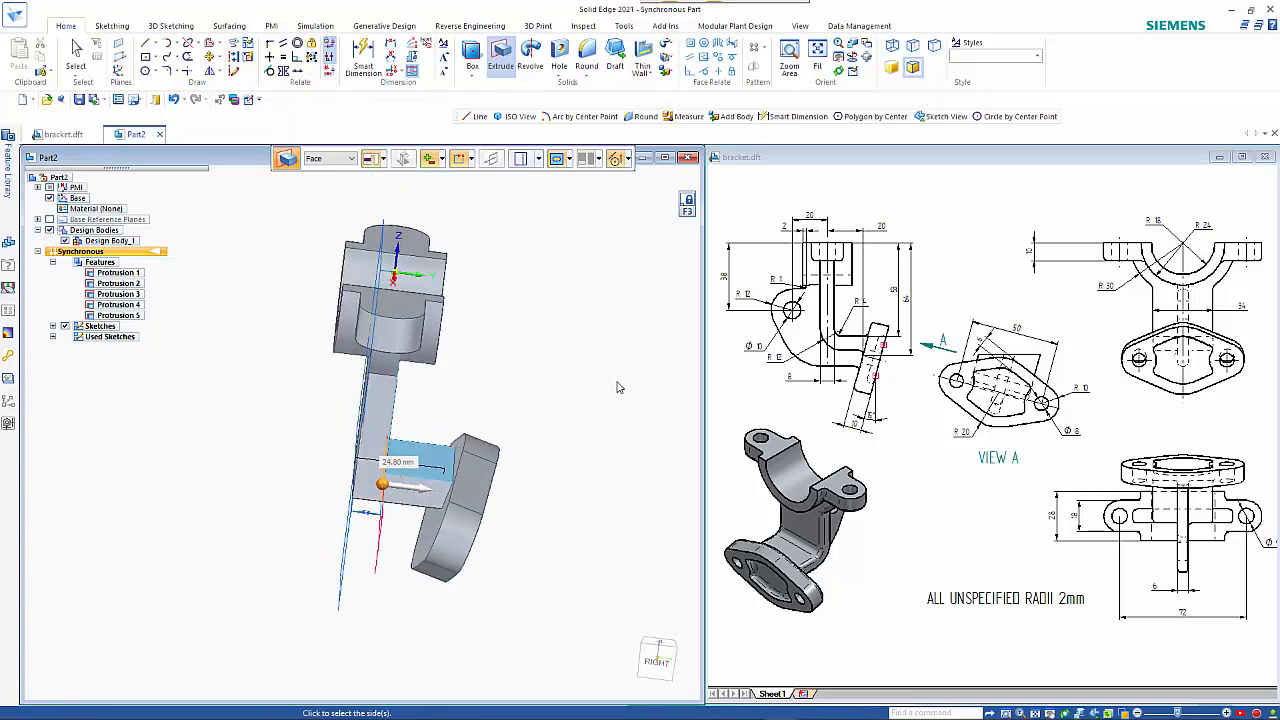
left_click(619, 412)
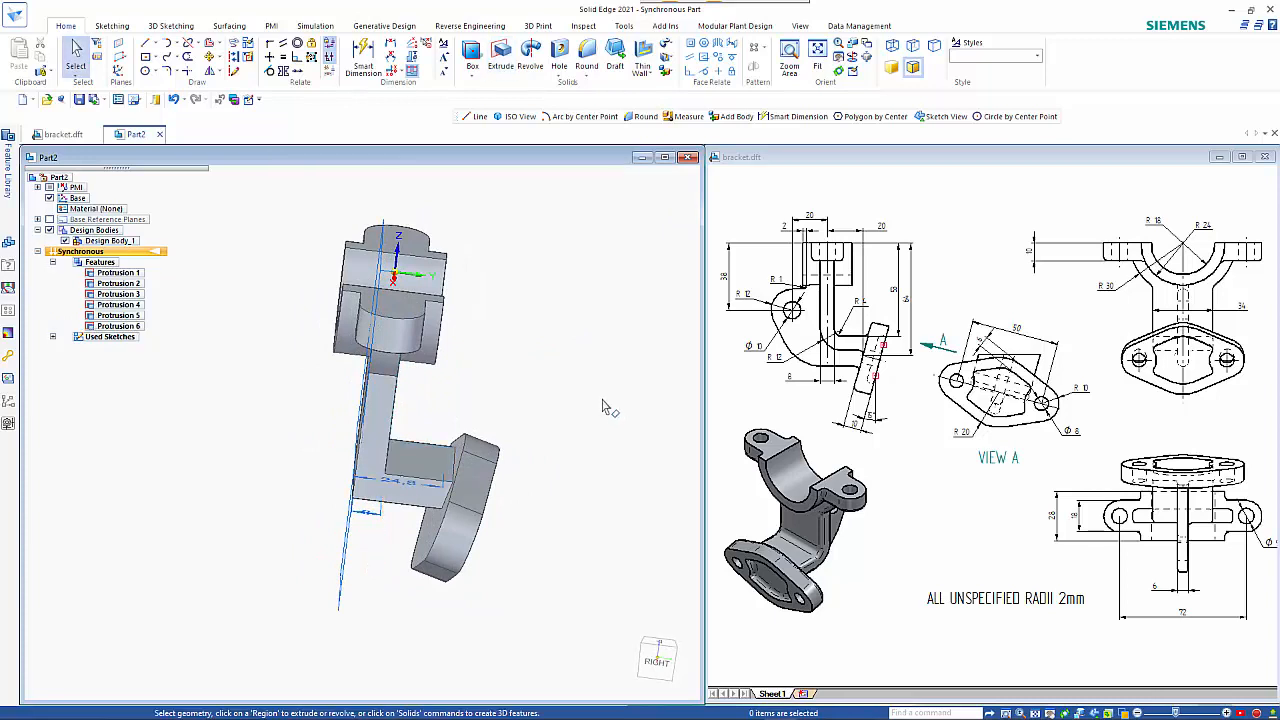
- Round the inner edge of the web's bend with a 4 mm radius and its outer edge to the drawing's R 12
mouse_move(607, 406)
middle_mouse_down()
mouse_move(573, 383)
mouse_move(536, 396)
middle_mouse_up()
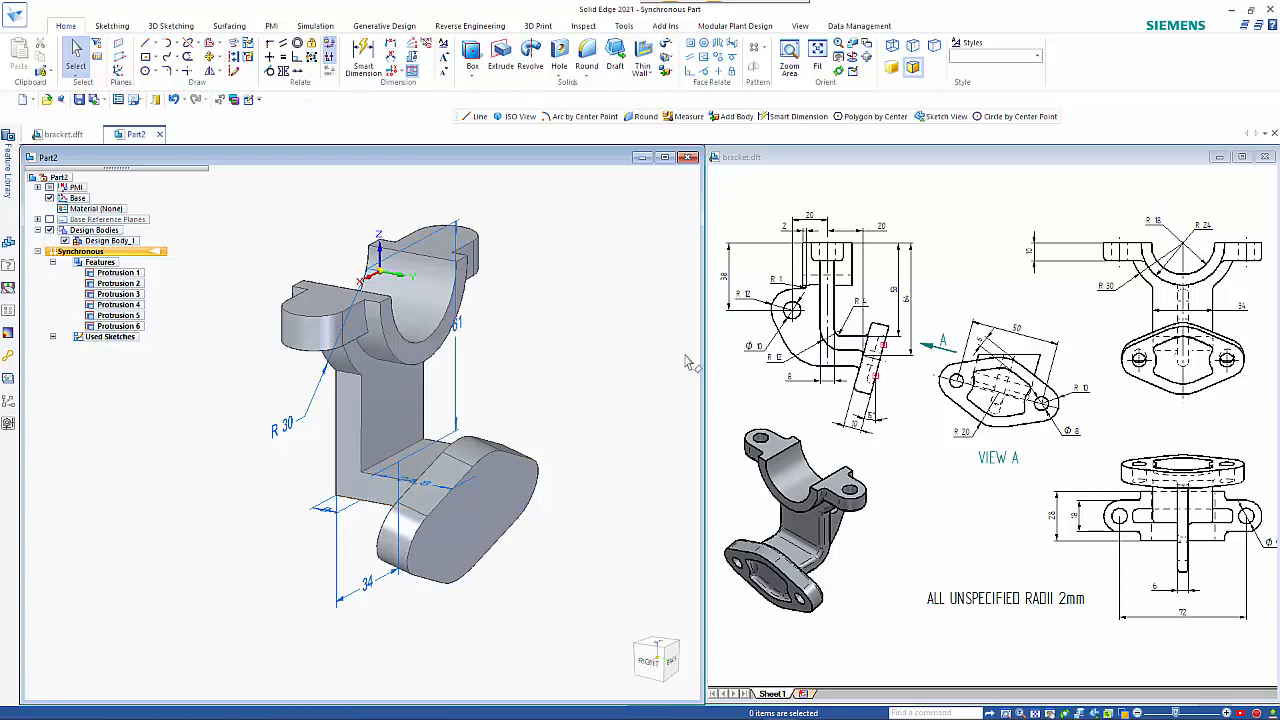
left_click(587, 58)
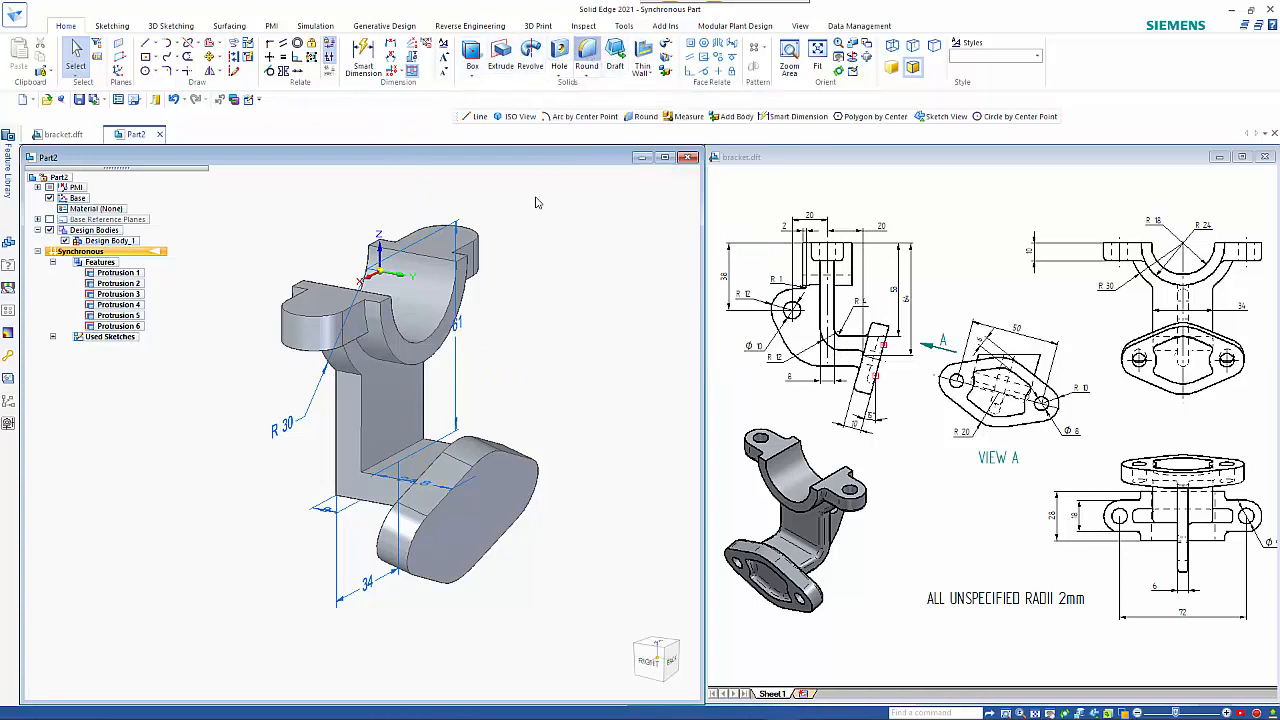
left_click(398, 456)
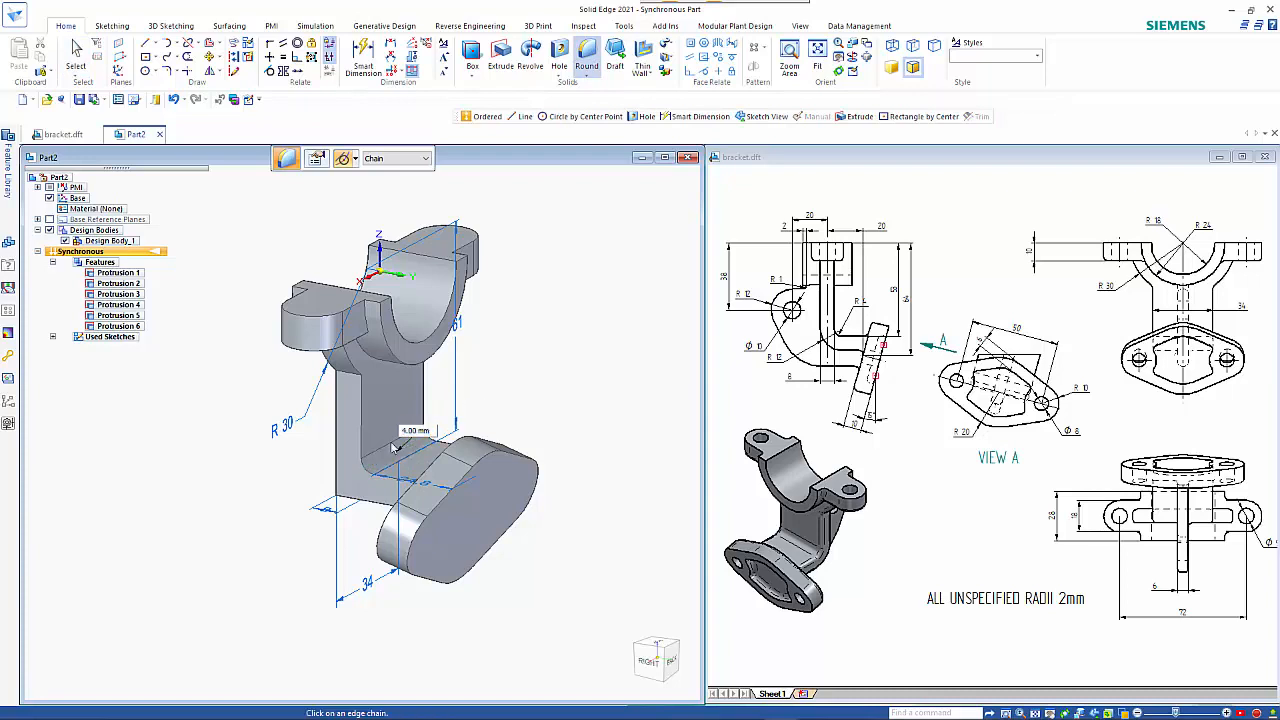
key("Return")
left_click(350, 490)
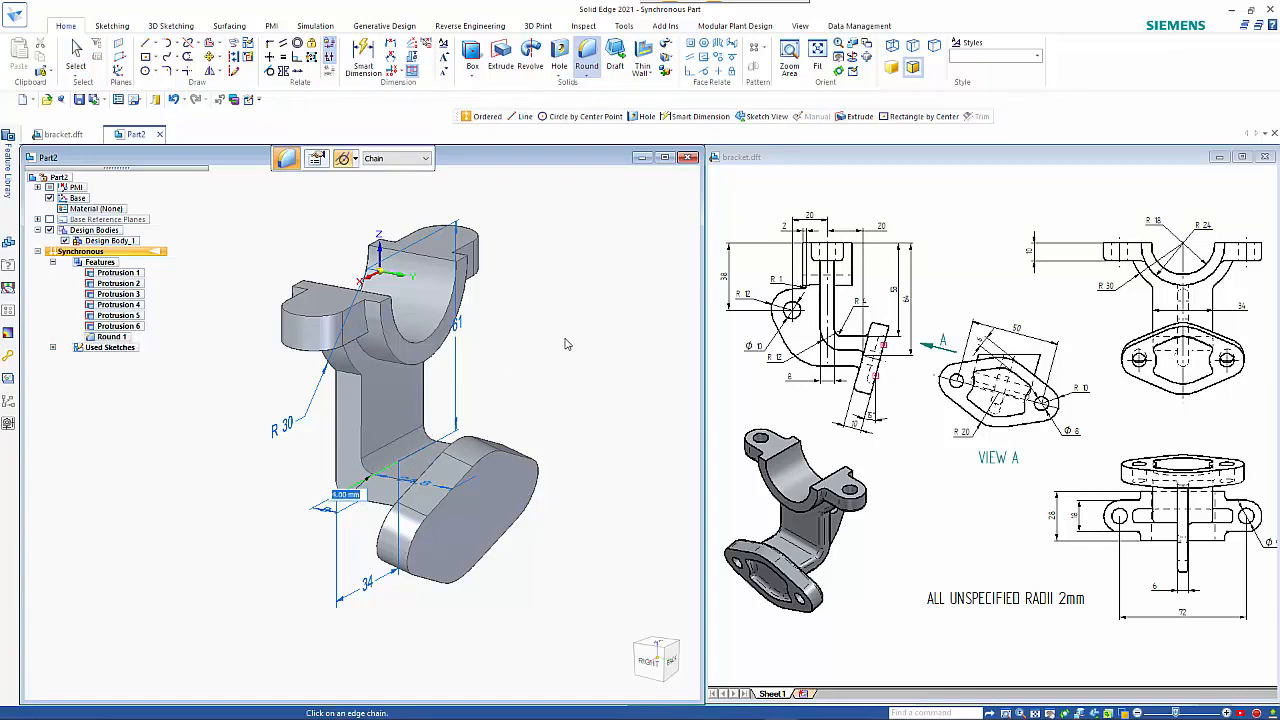
key("Return")
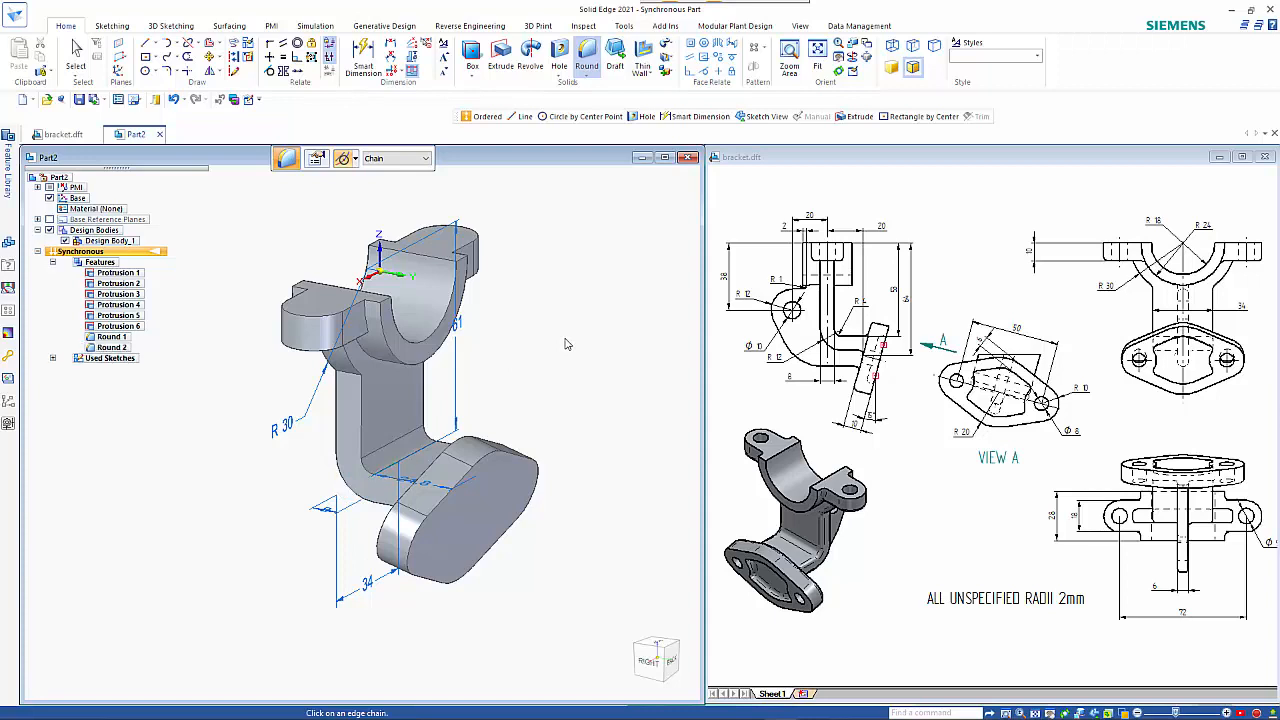
key("Escape")
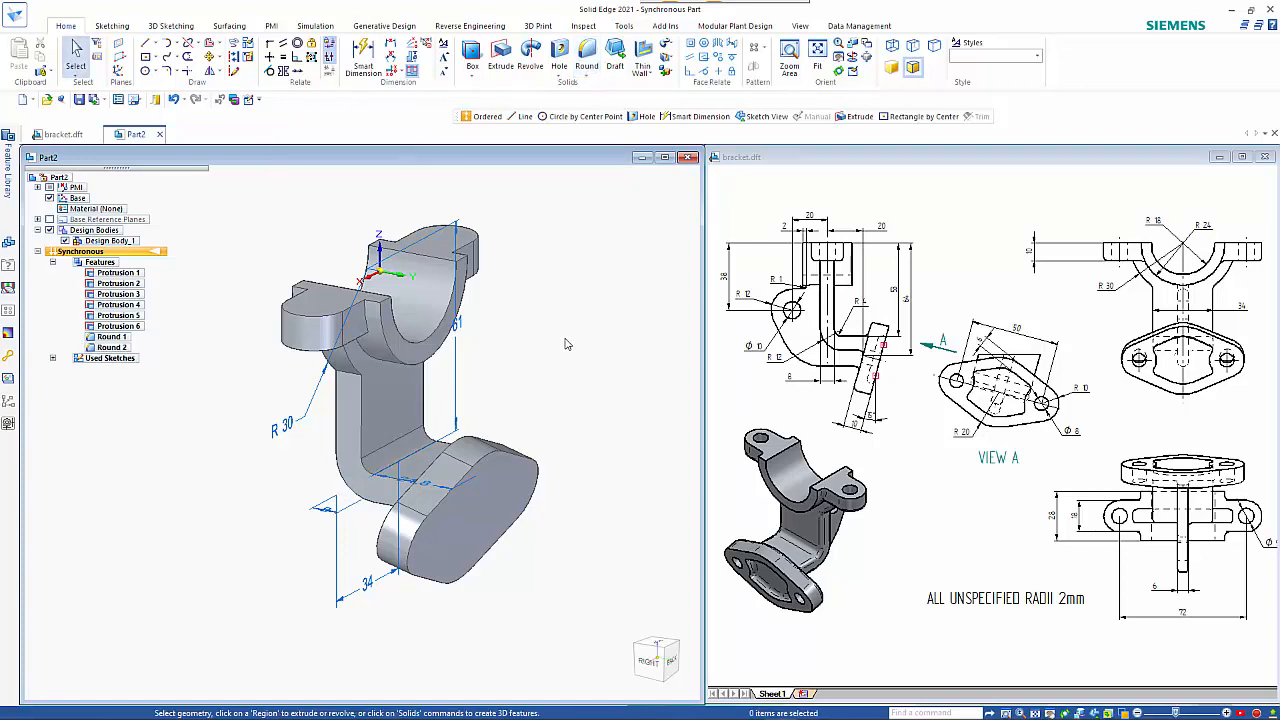
- Hide the part's PMI dimensions and turn the model to the right view
left_click(48, 187)
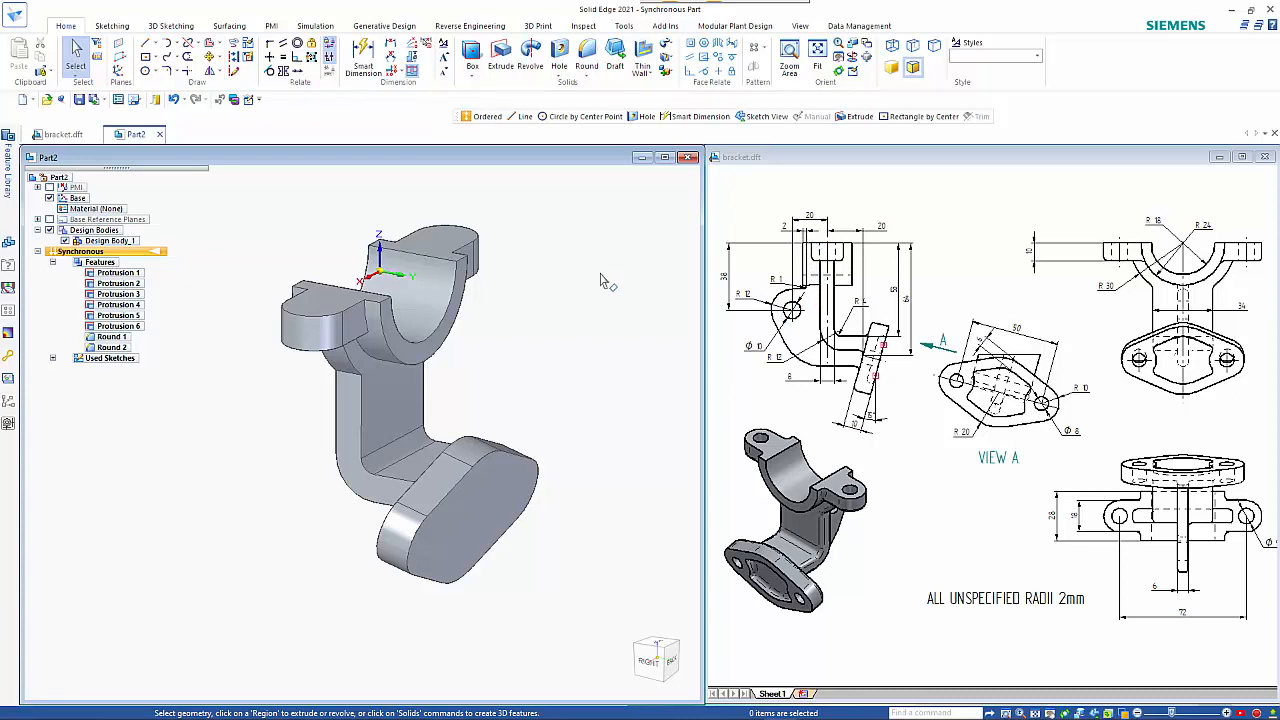
key("ctrl+r")
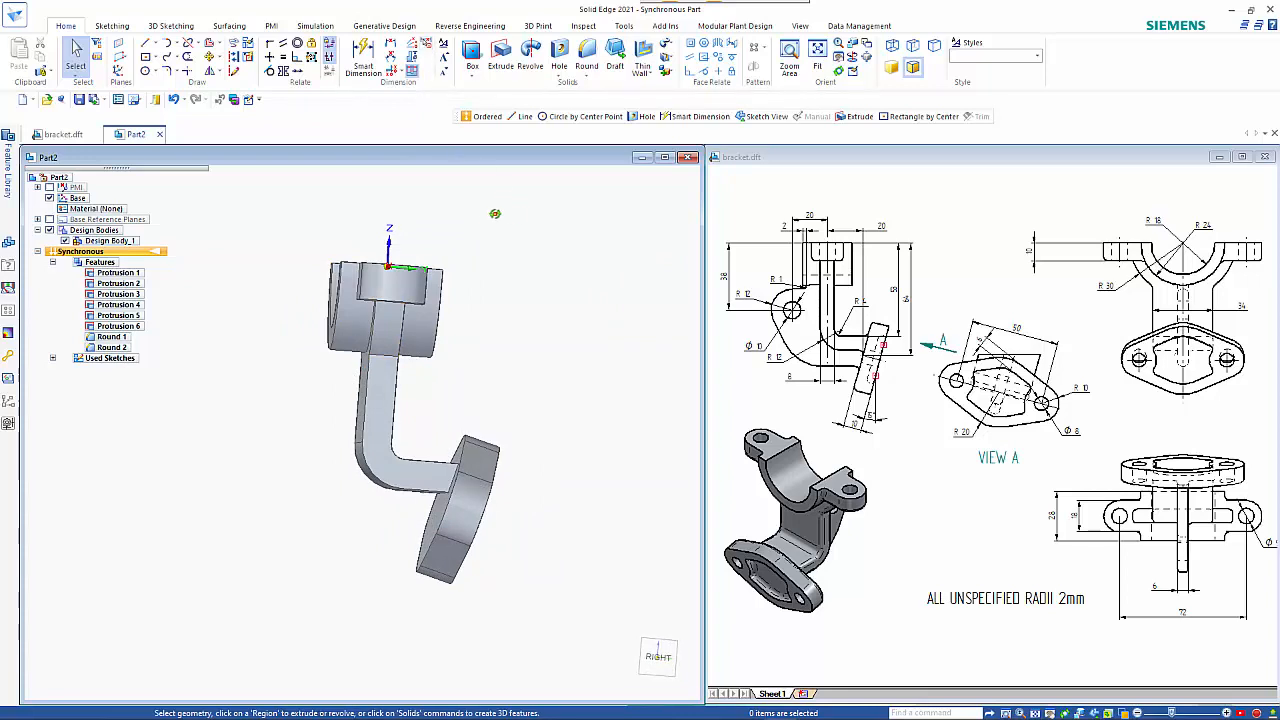
- Start a line sketch locked to the vertical YZ plane through the origin and view that plane face-on
middle_click_drag(494, 213, 447, 256)
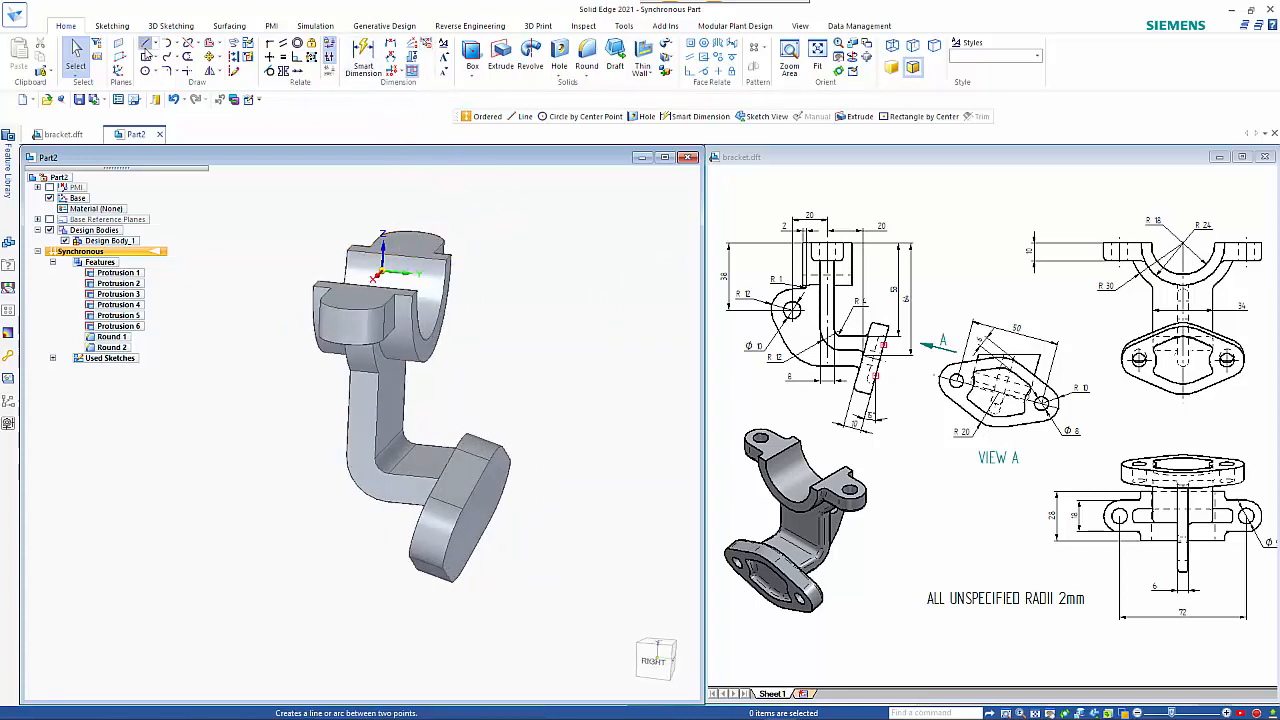
key("l")
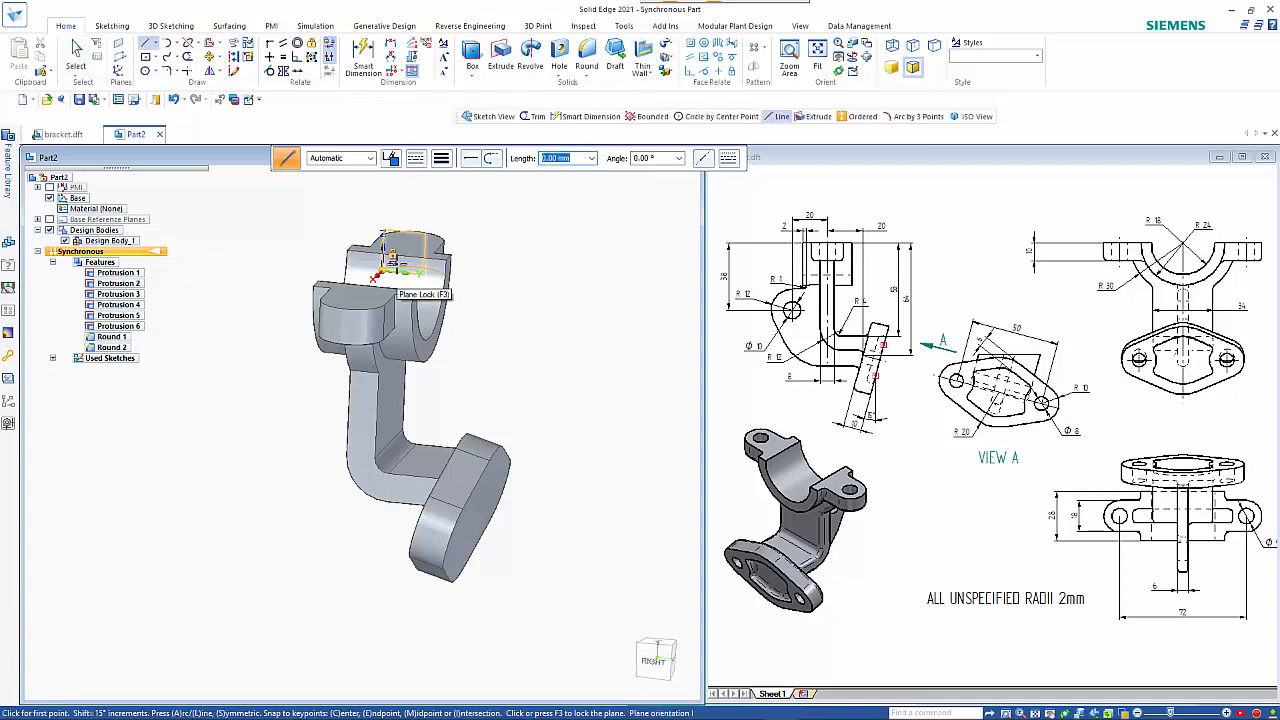
key("F3")
key("ctrl+h")
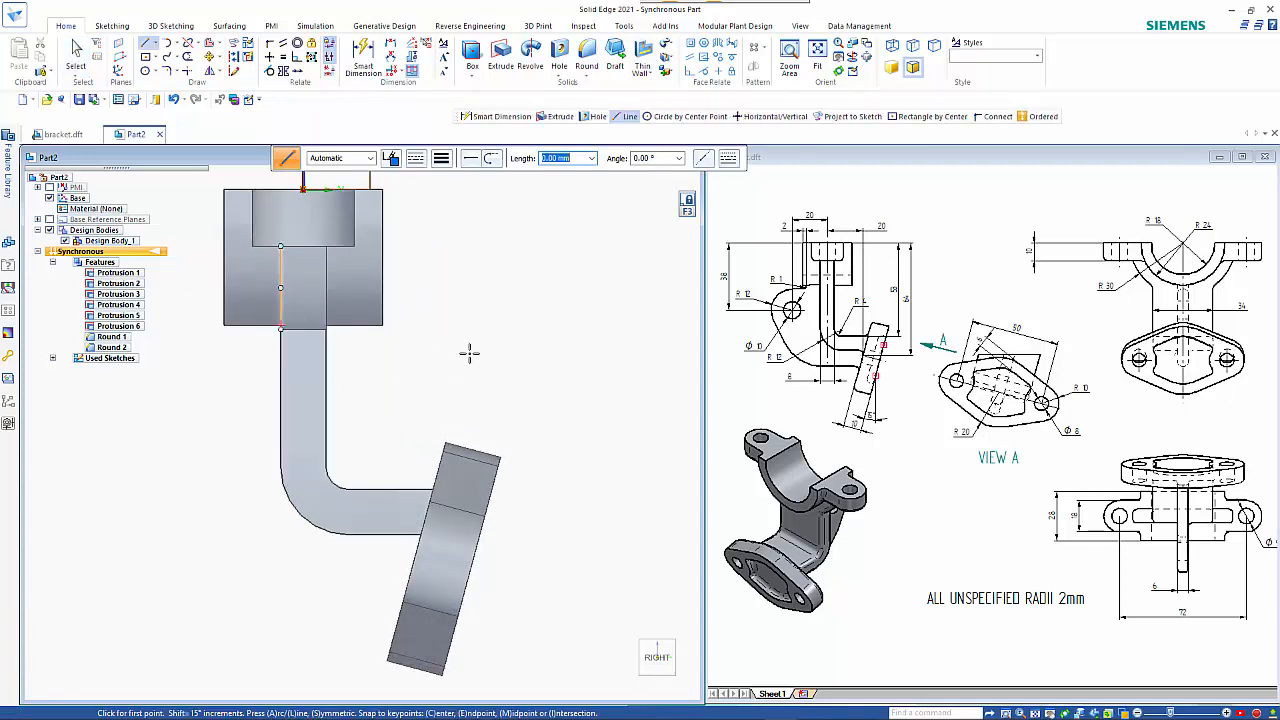
middle_click_drag(509, 323, 593, 282, "shift")
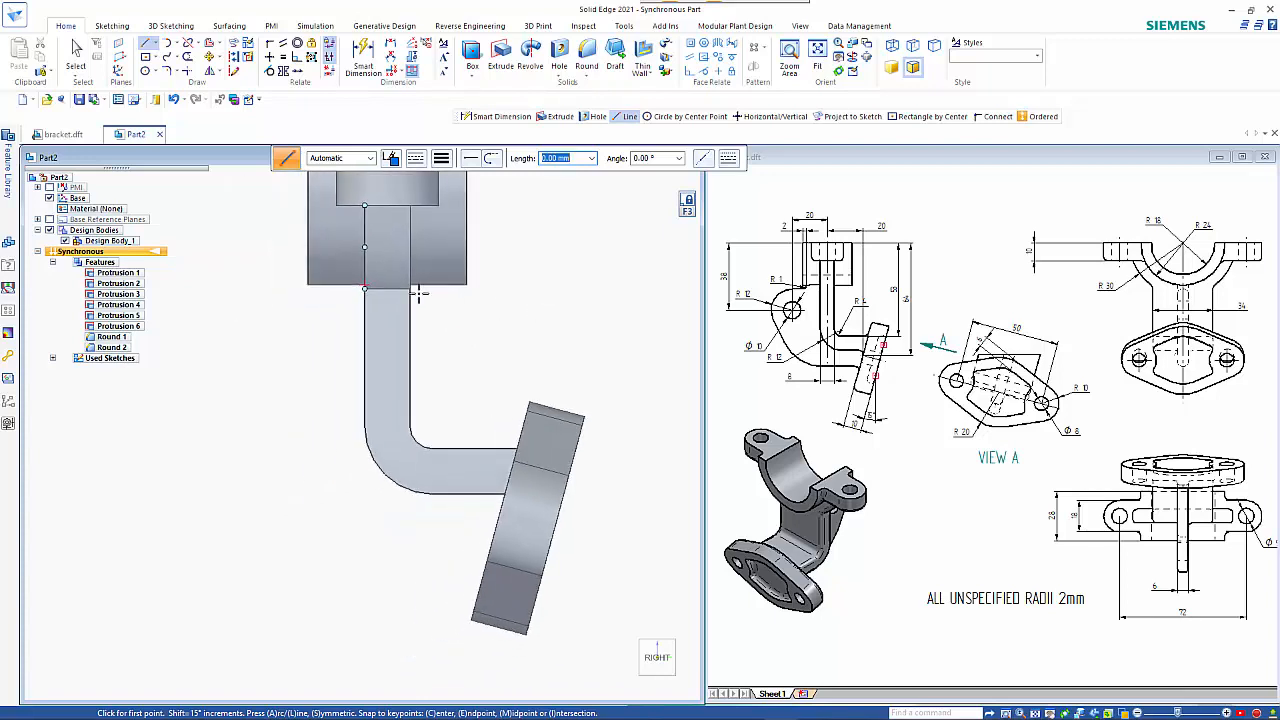
- Sketch an open rib profile from the saddle's lower edge: short vertical line, horizontal line, tangent 12 mm arc, slanted line, and horizontal line to the flange
left_click(318, 285)
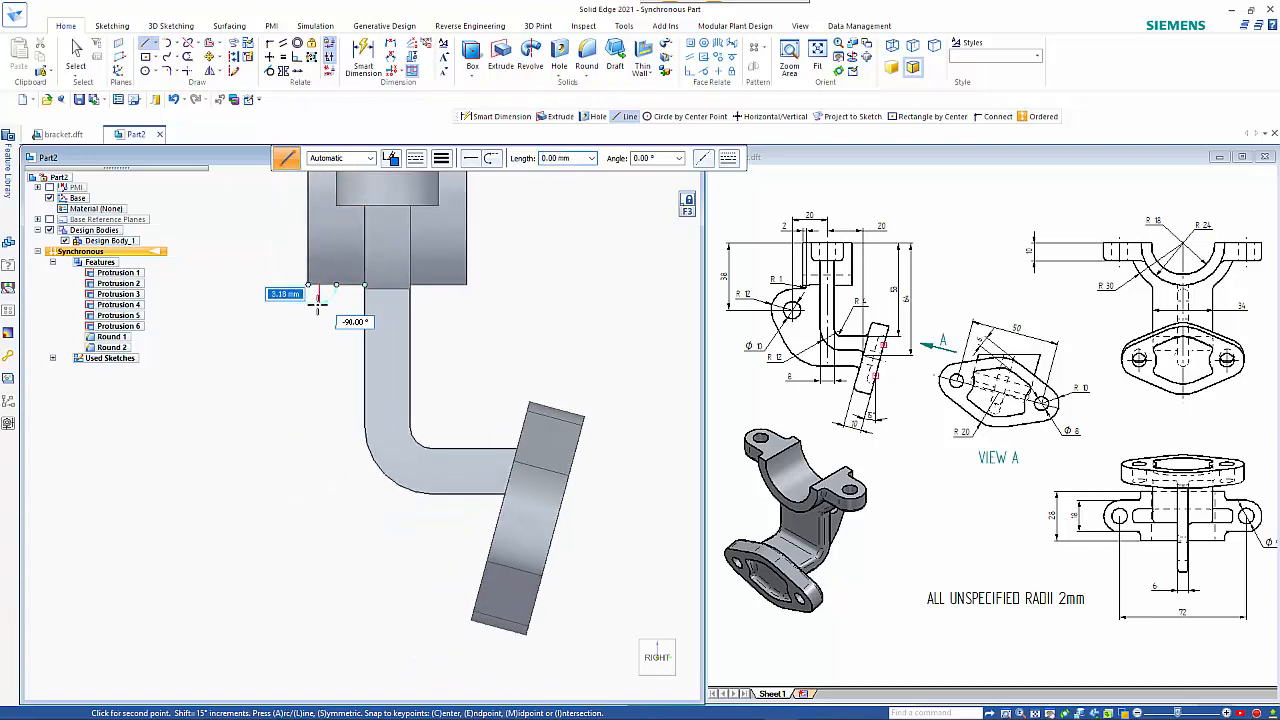
left_click(267, 306)
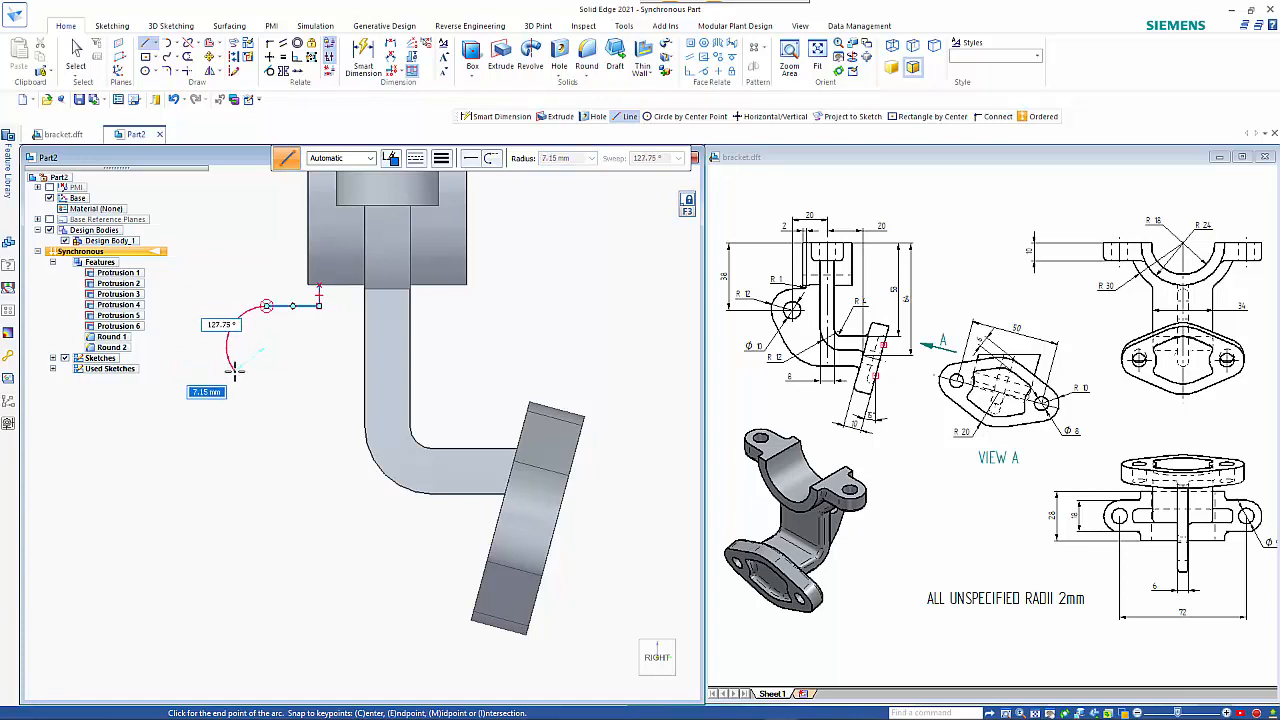
type("12")
key("Tab")
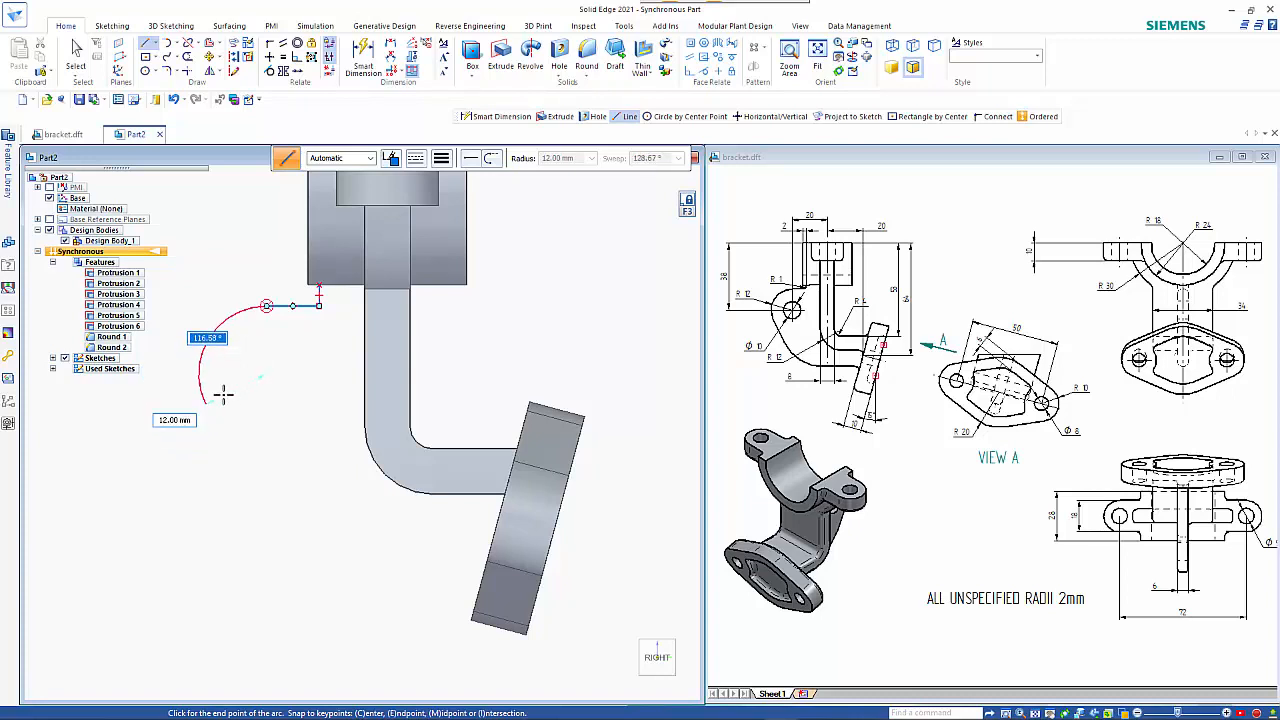
left_click(223, 396)
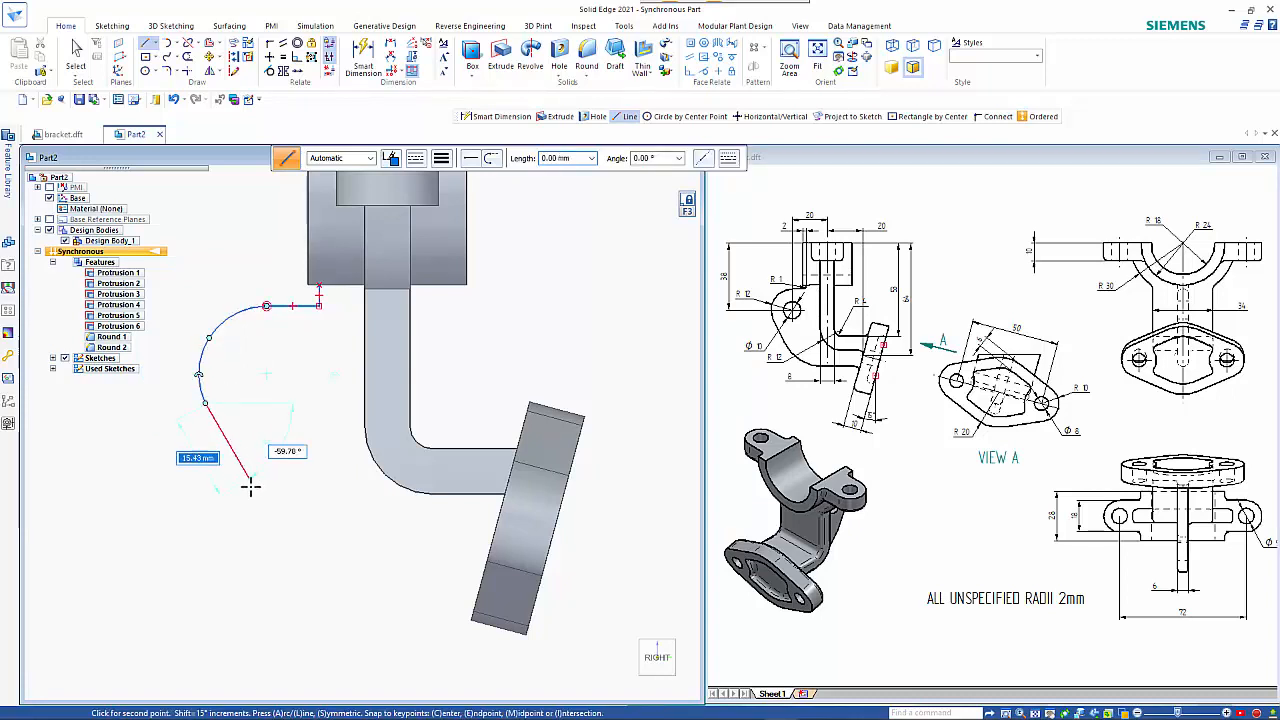
left_click(275, 551)
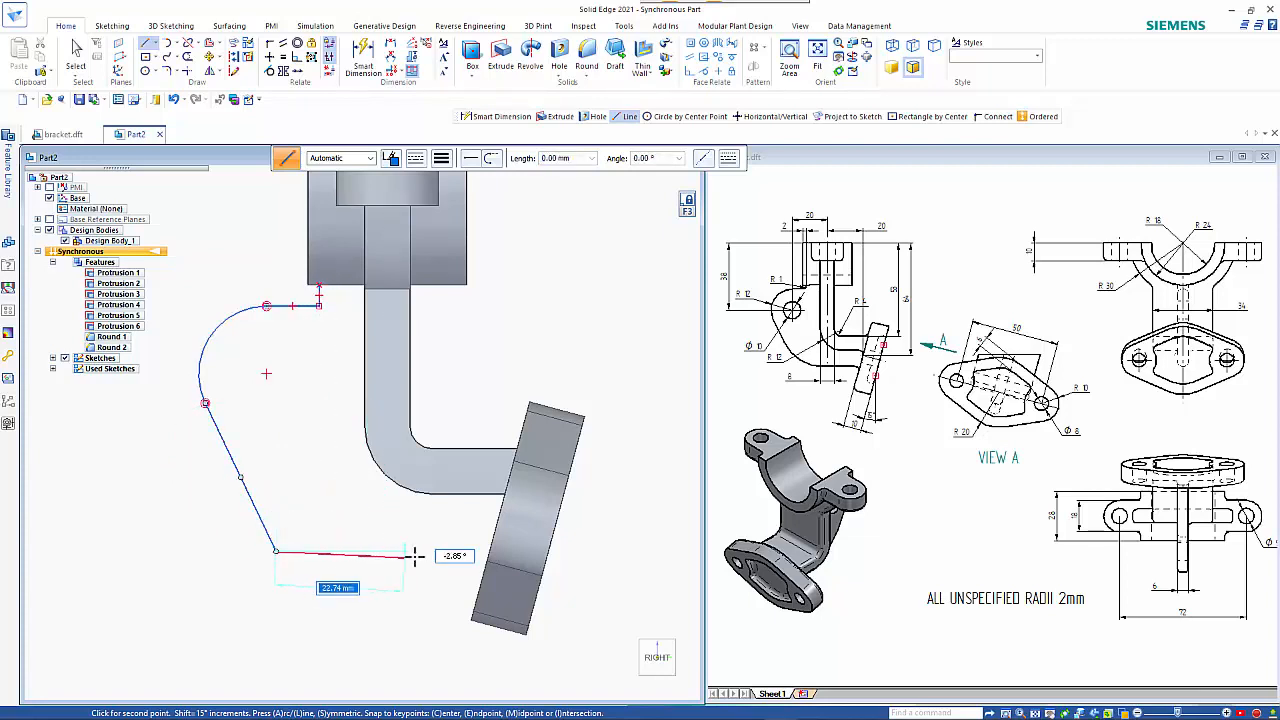
left_click(489, 551)
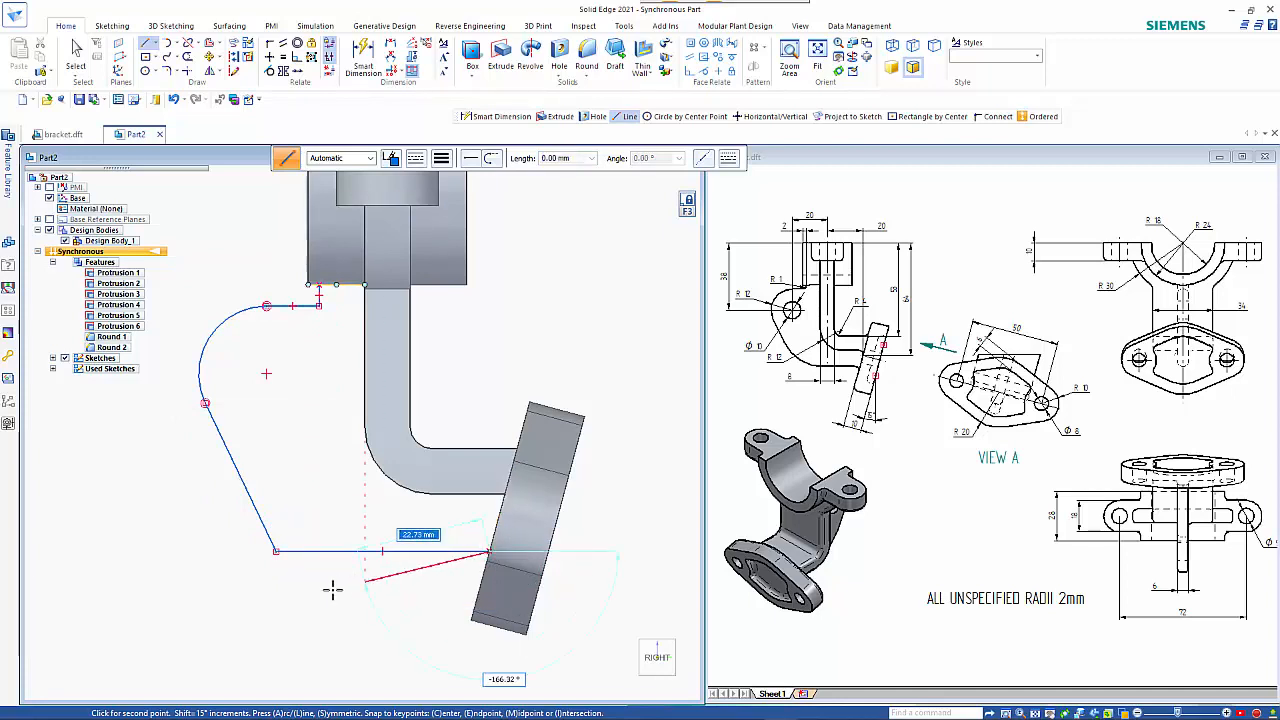
- Dimension the arc centre's horizontal distance from the vertical axis and set it to 20 mm
scroll(386, 246, "down", 3)
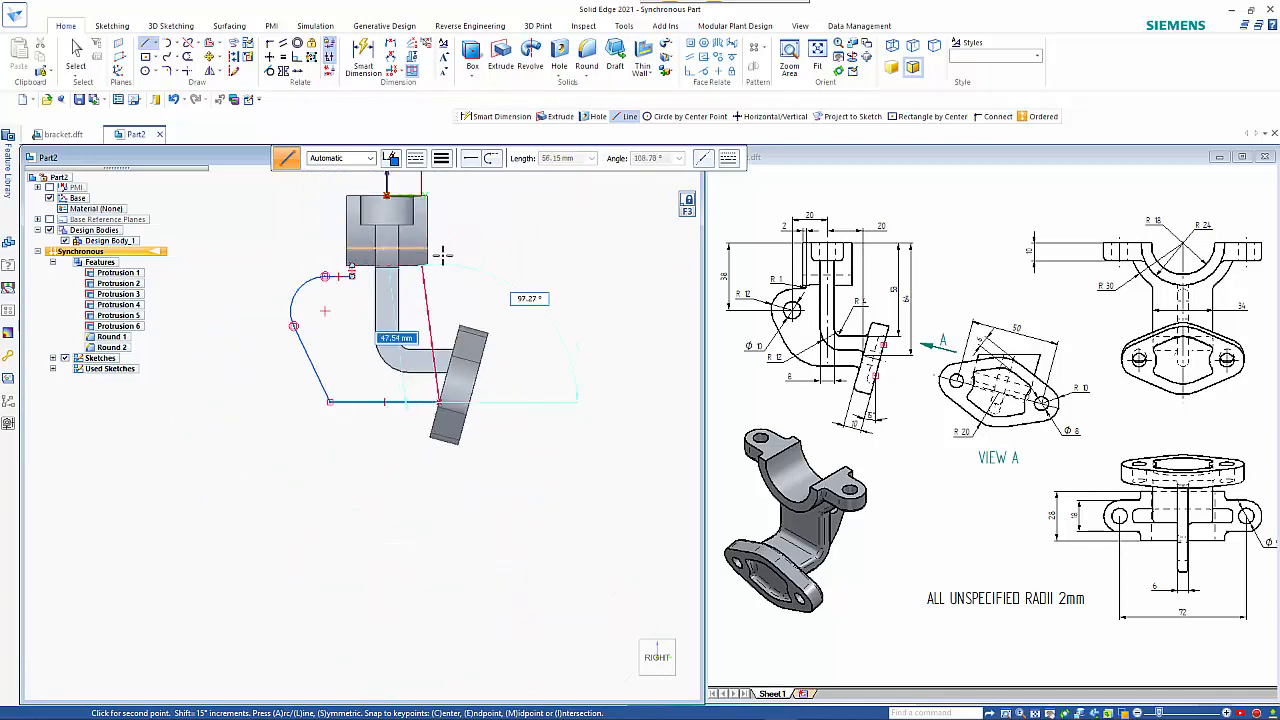
middle_click_drag(454, 275, 480, 430, "shift")
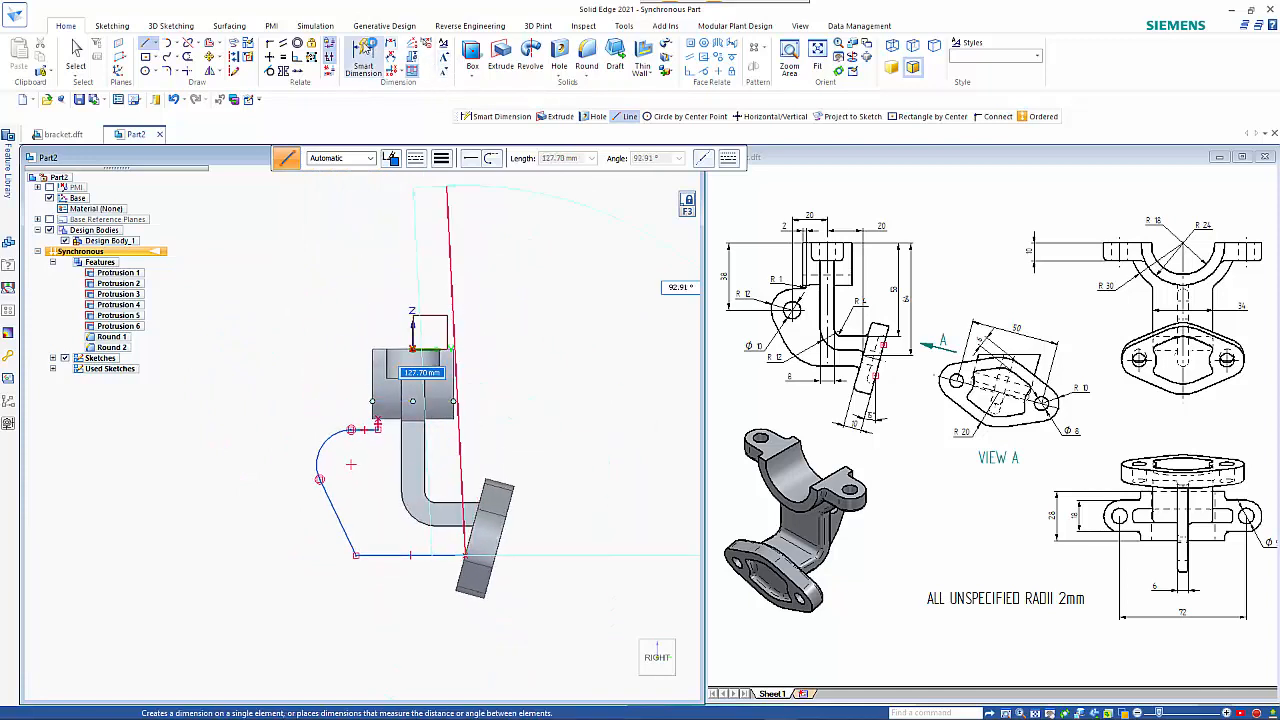
left_click(363, 56)
left_click(412, 335)
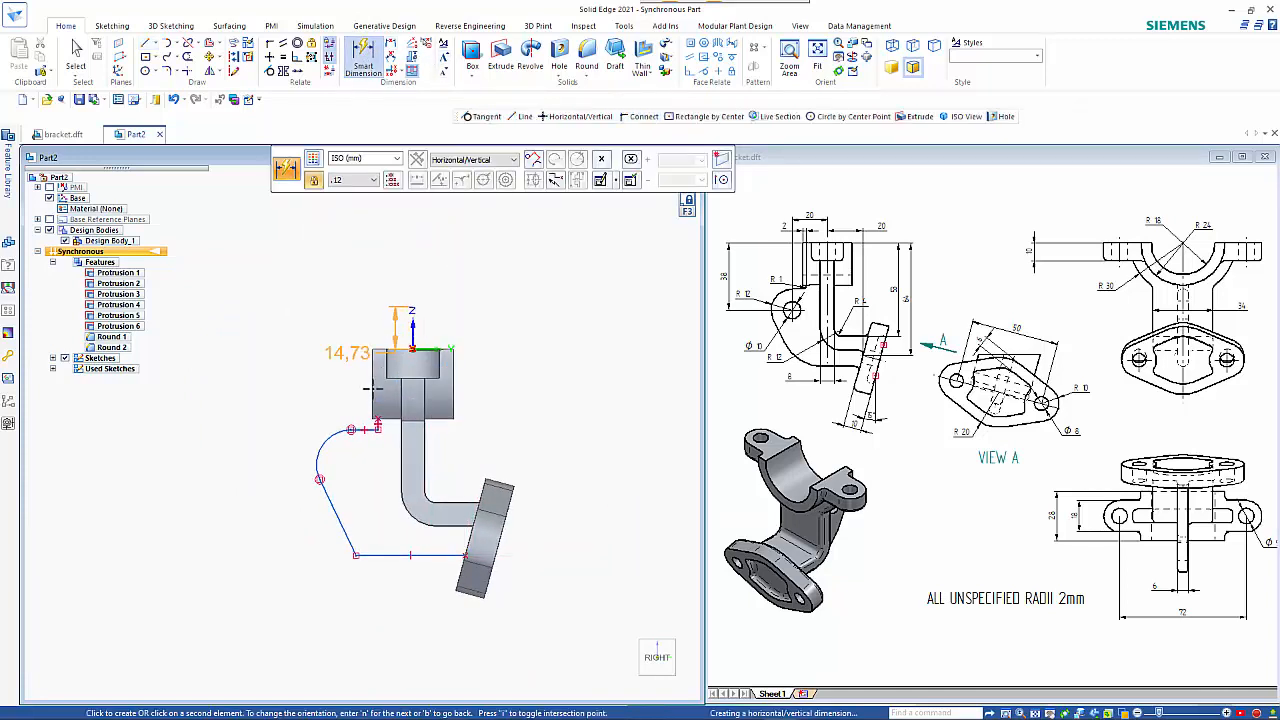
left_click(331, 441)
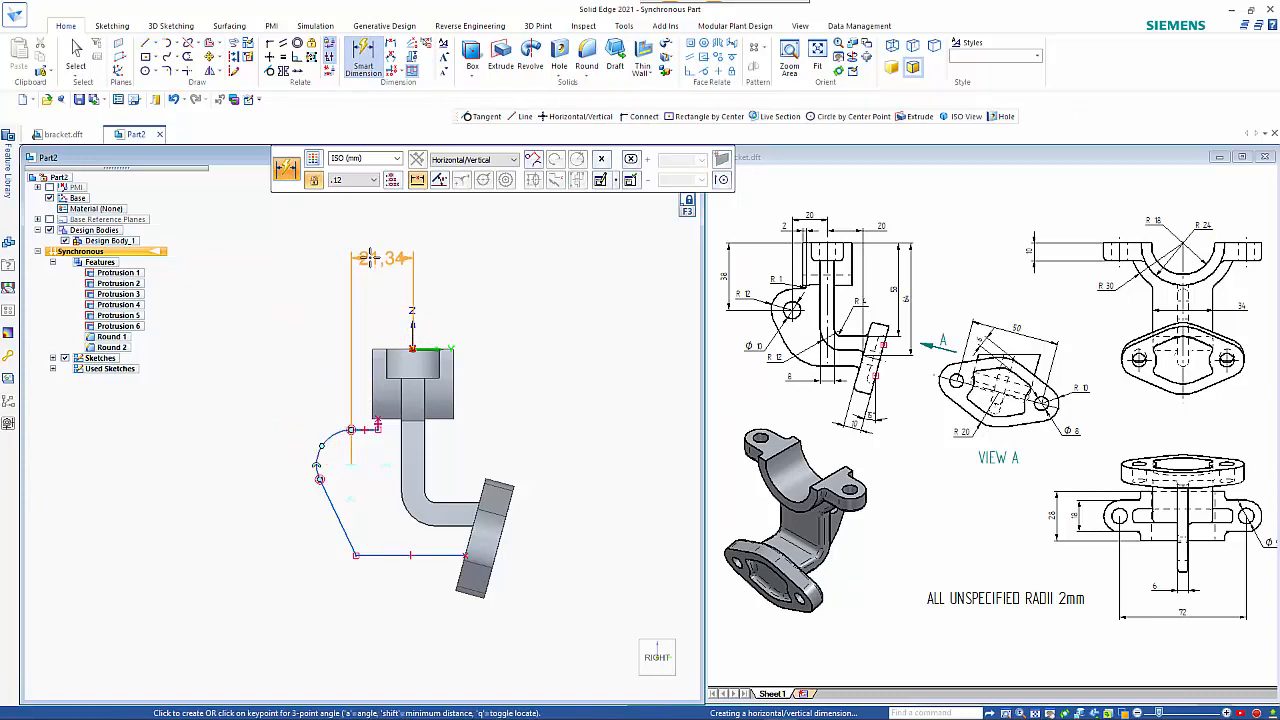
left_click(369, 248)
type("20")
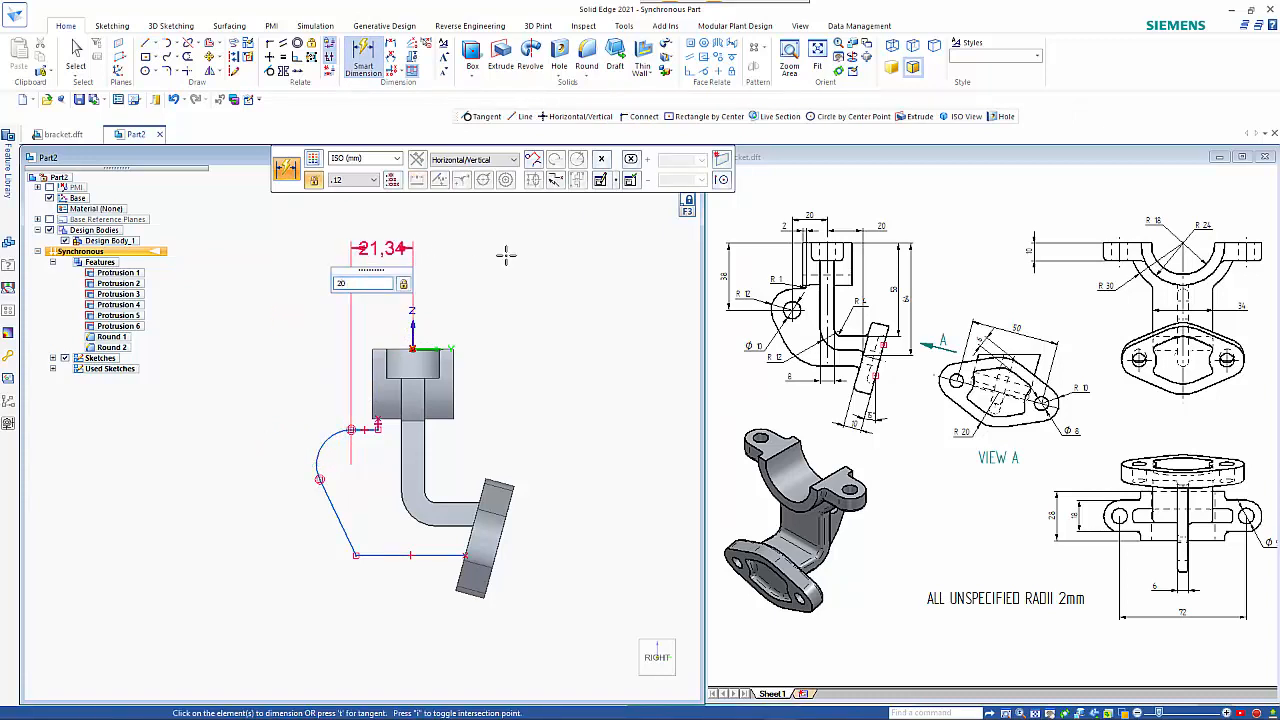
key("Return")
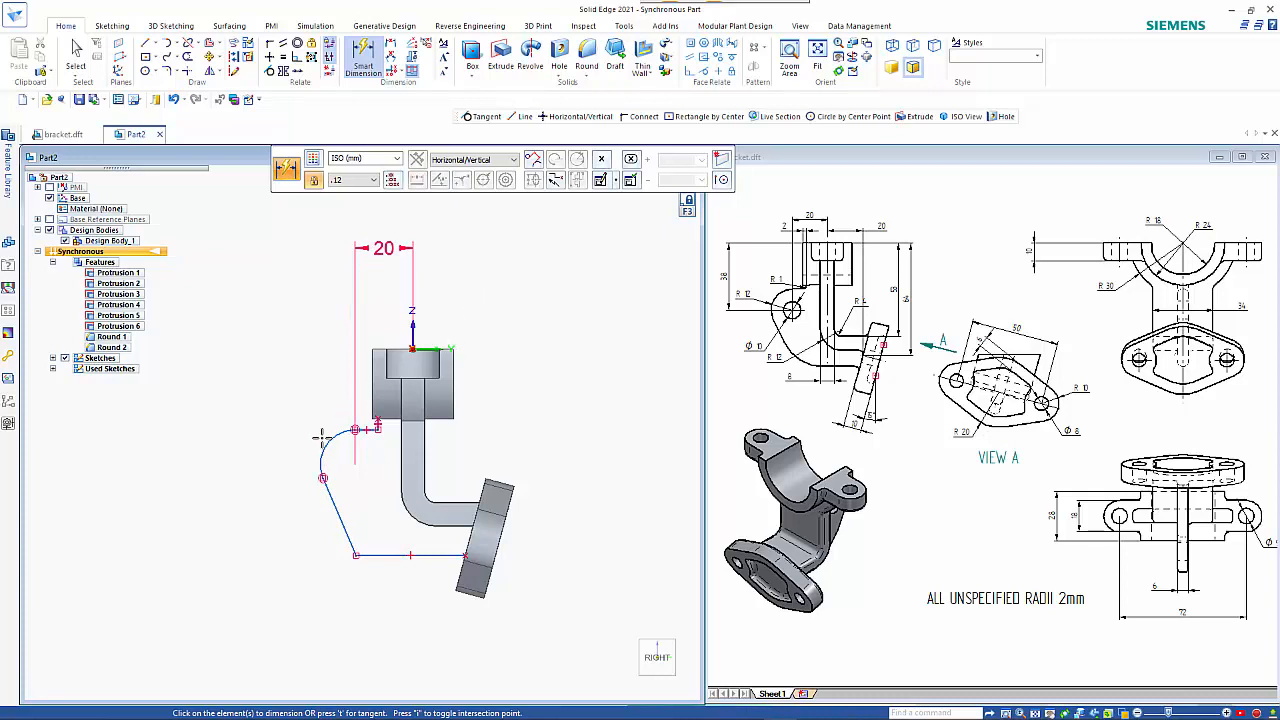
- Dimension the arc's radius, and set the short vertical line's distance from the saddle's side edge to 2 mm
left_click(321, 442)
left_click(280, 415)
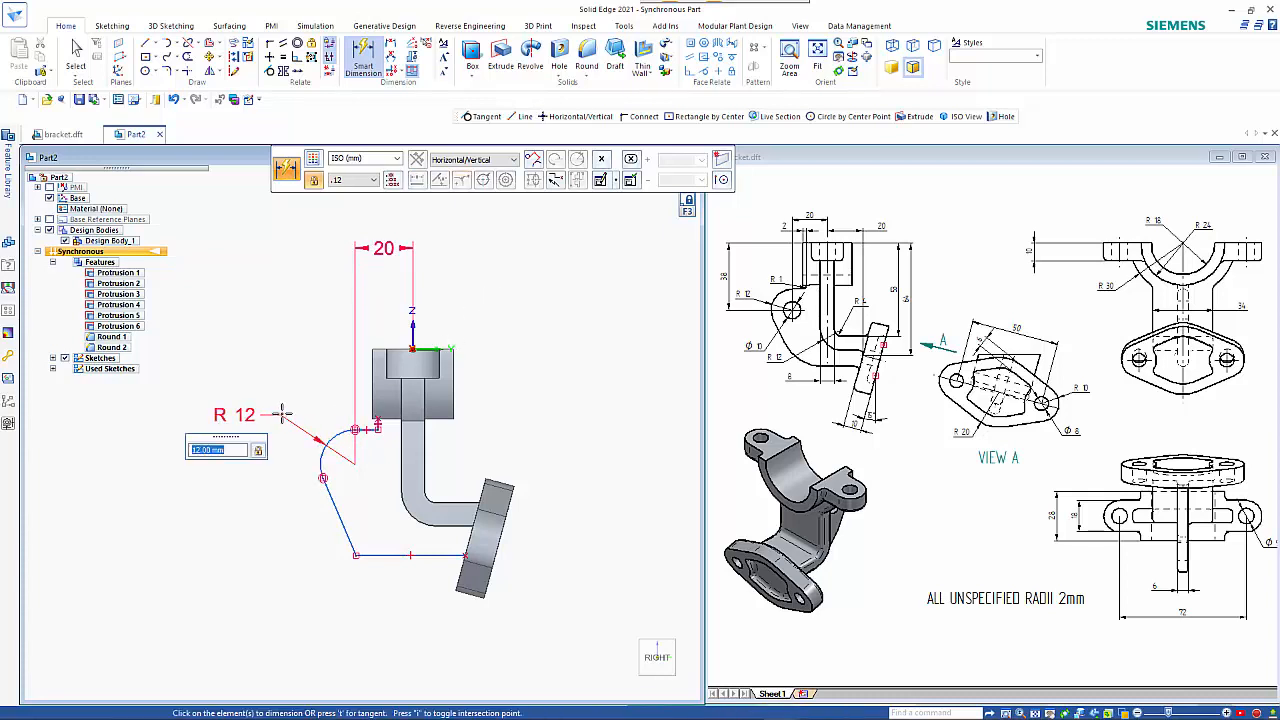
scroll(376, 428, "up", 5)
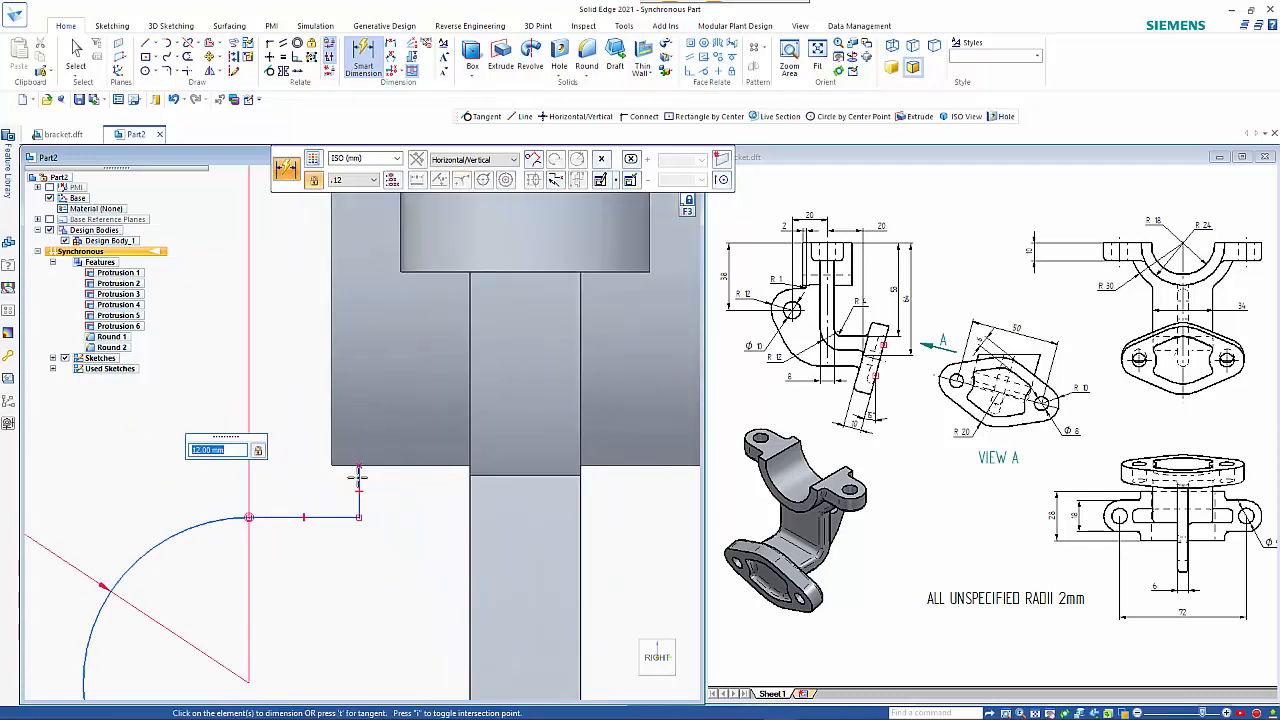
left_click(358, 478)
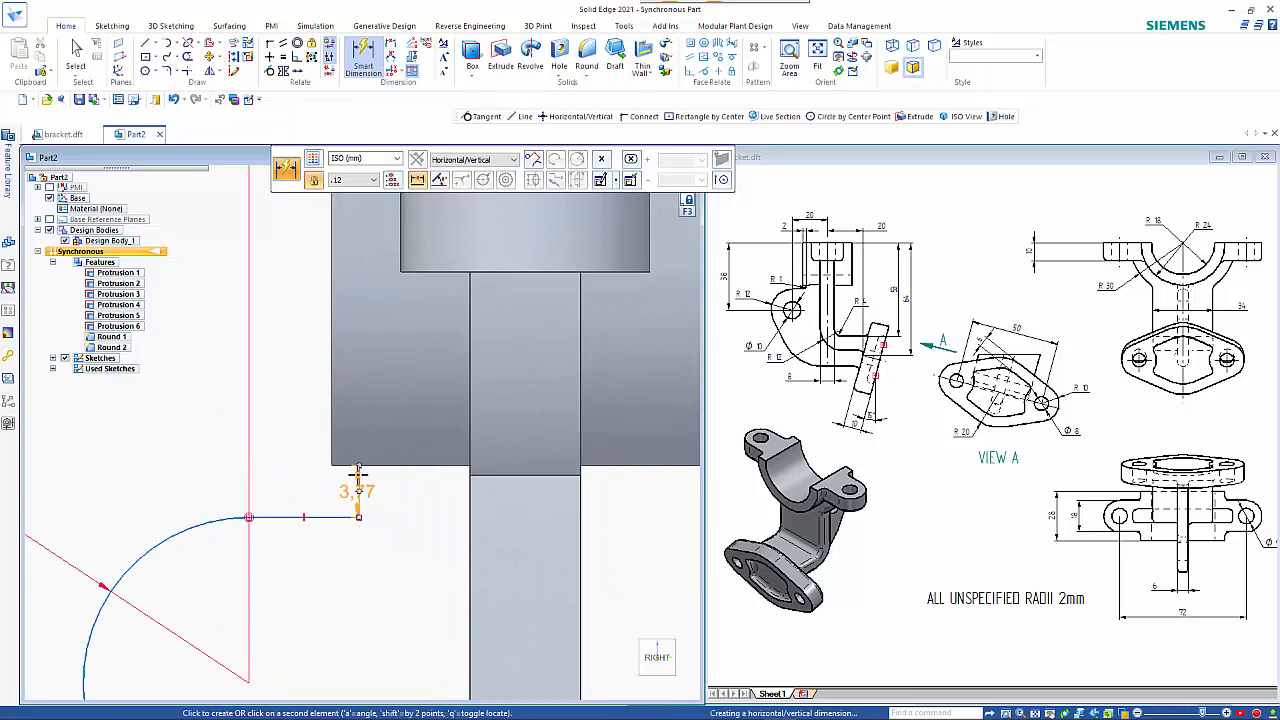
left_click(335, 410)
left_click(287, 376)
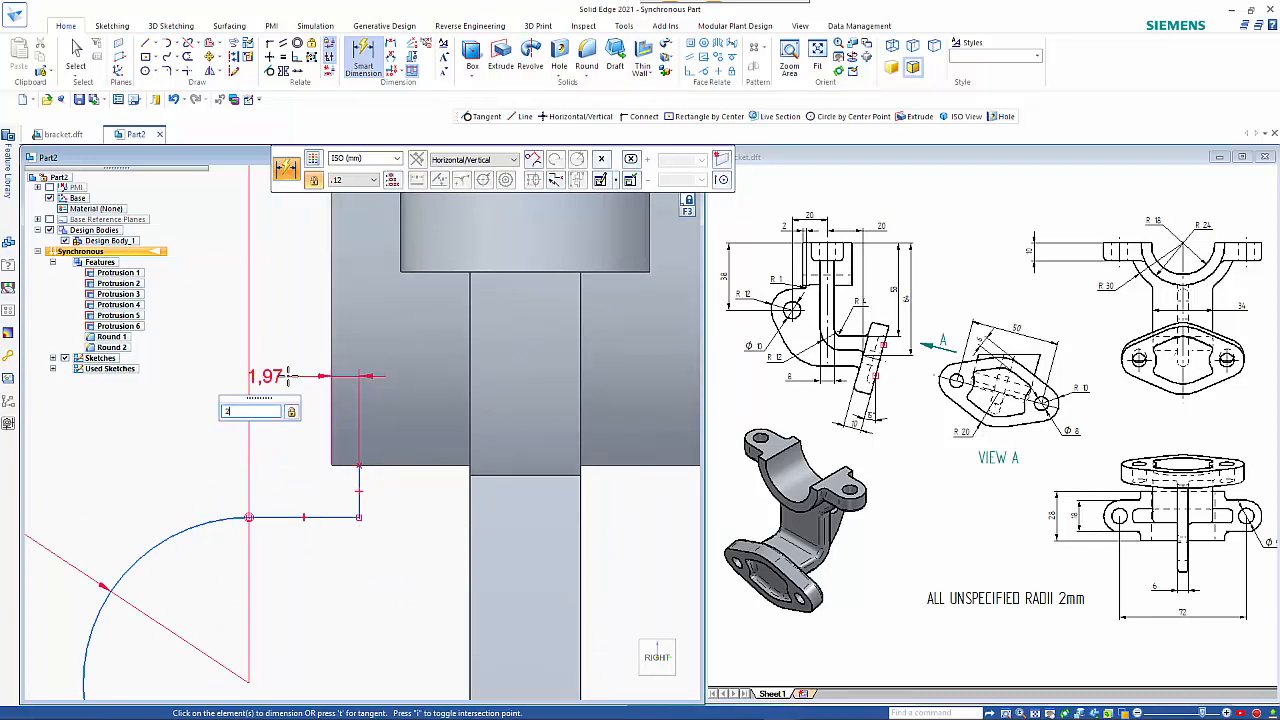
type("2")
key("Return")
- Dimension the arc centre's vertical distance from the saddle's top at the origin and set it to 38 mm
scroll(287, 376, "down", 5)
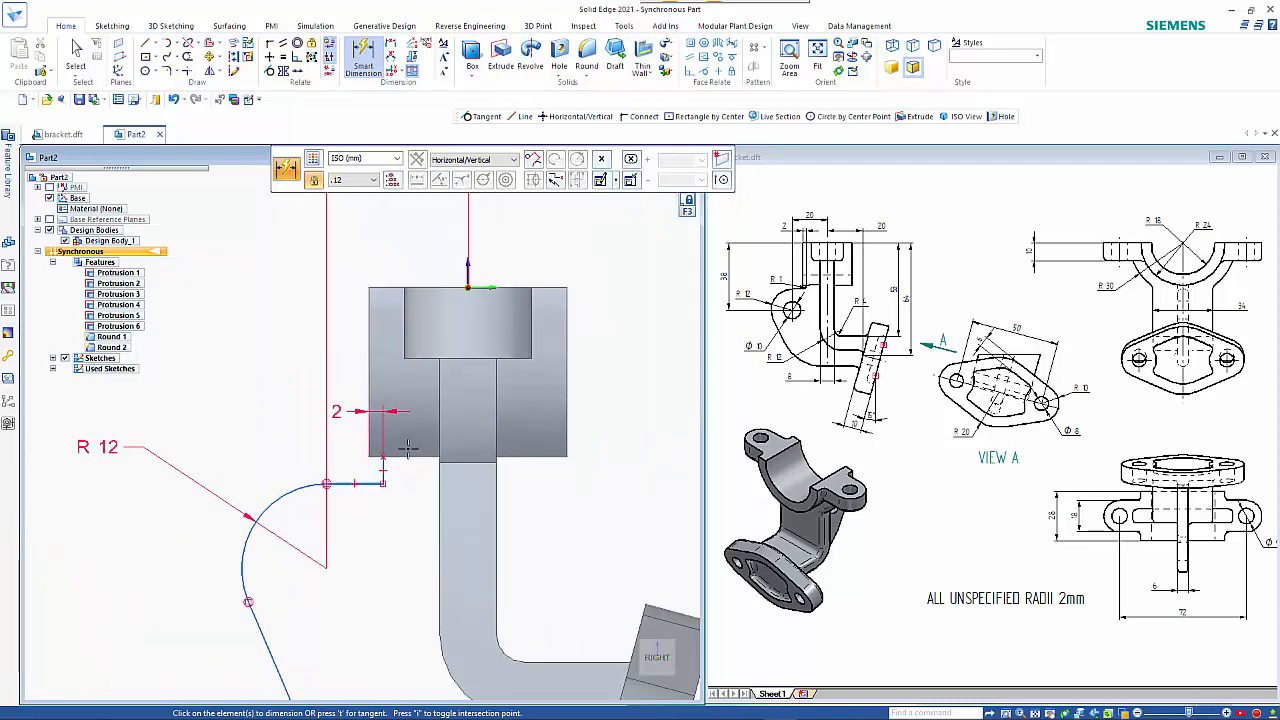
left_click(338, 480)
left_click(427, 367)
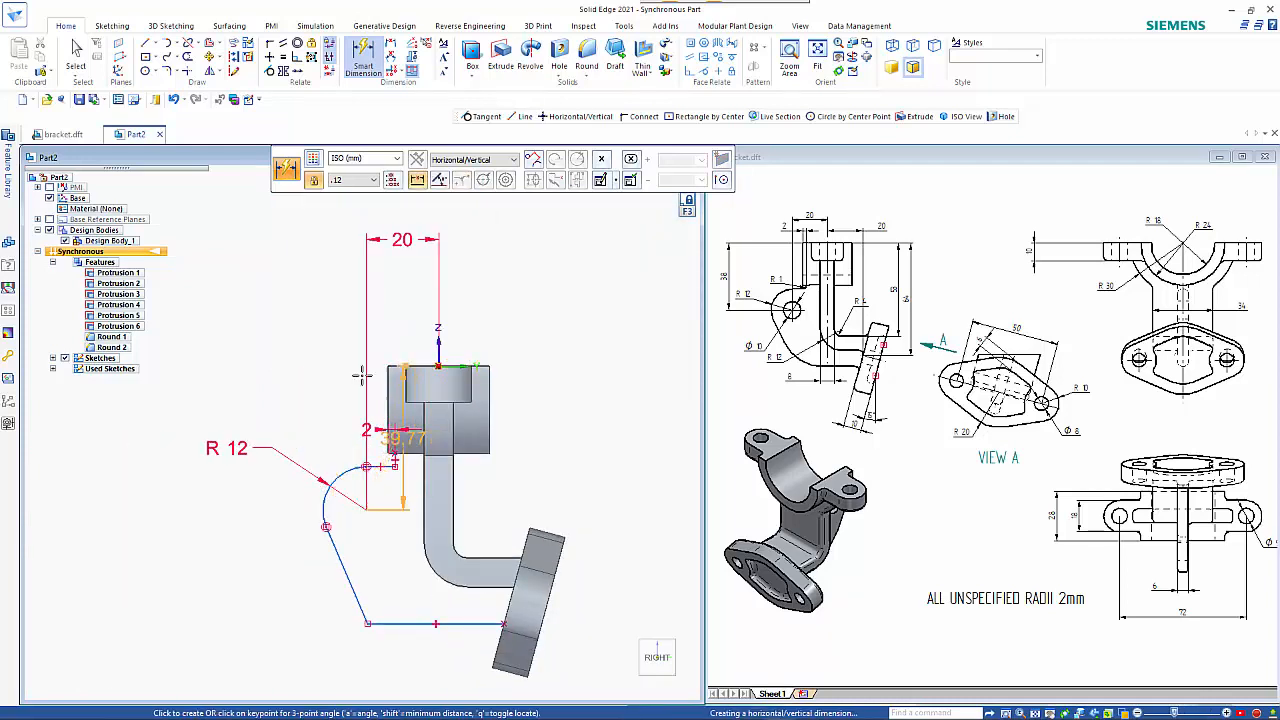
left_click(184, 403)
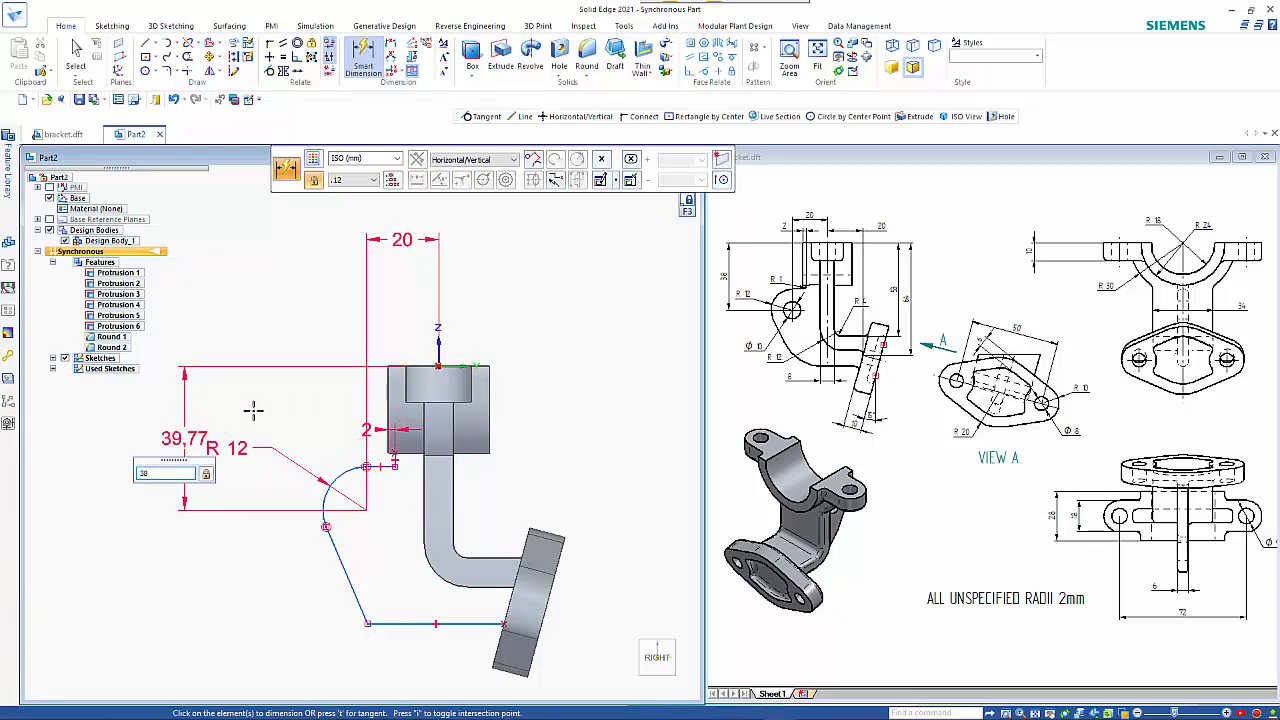
type("38")
key("Return")
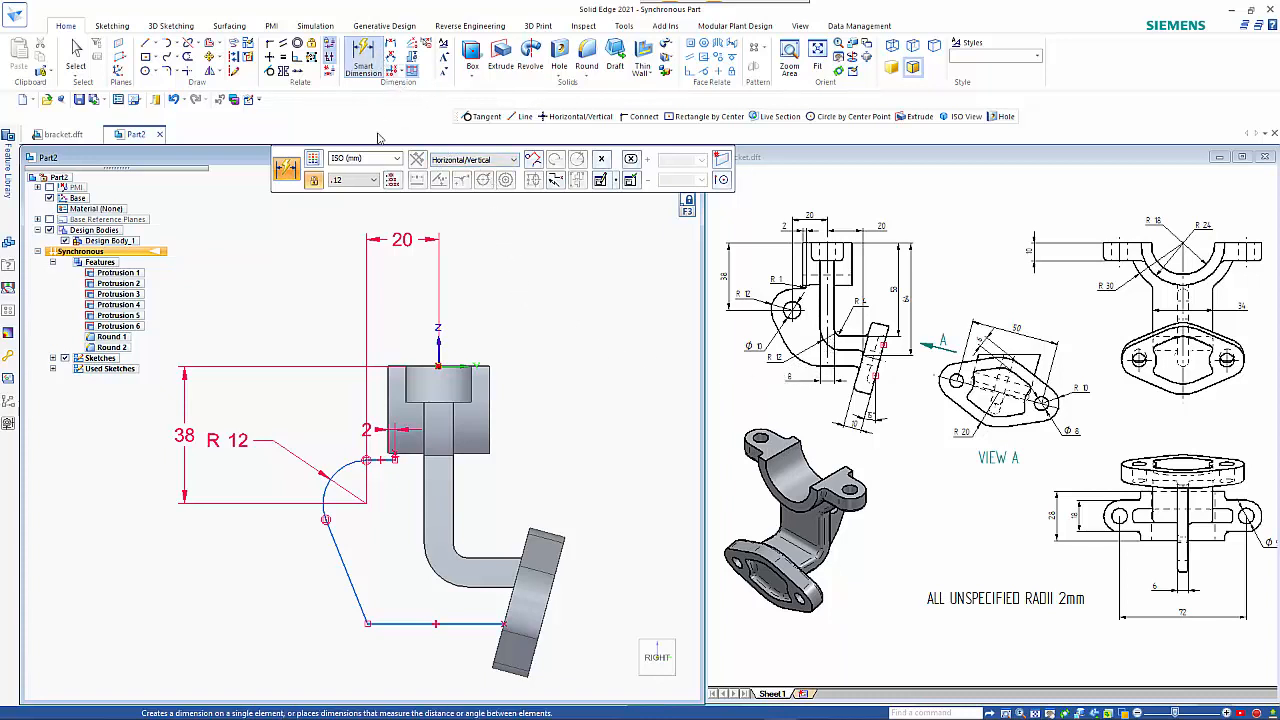
- Add a Distance Between dimension from the origin to the profile's lower corner and set it to 24 mm horizontally
left_click(390, 44)
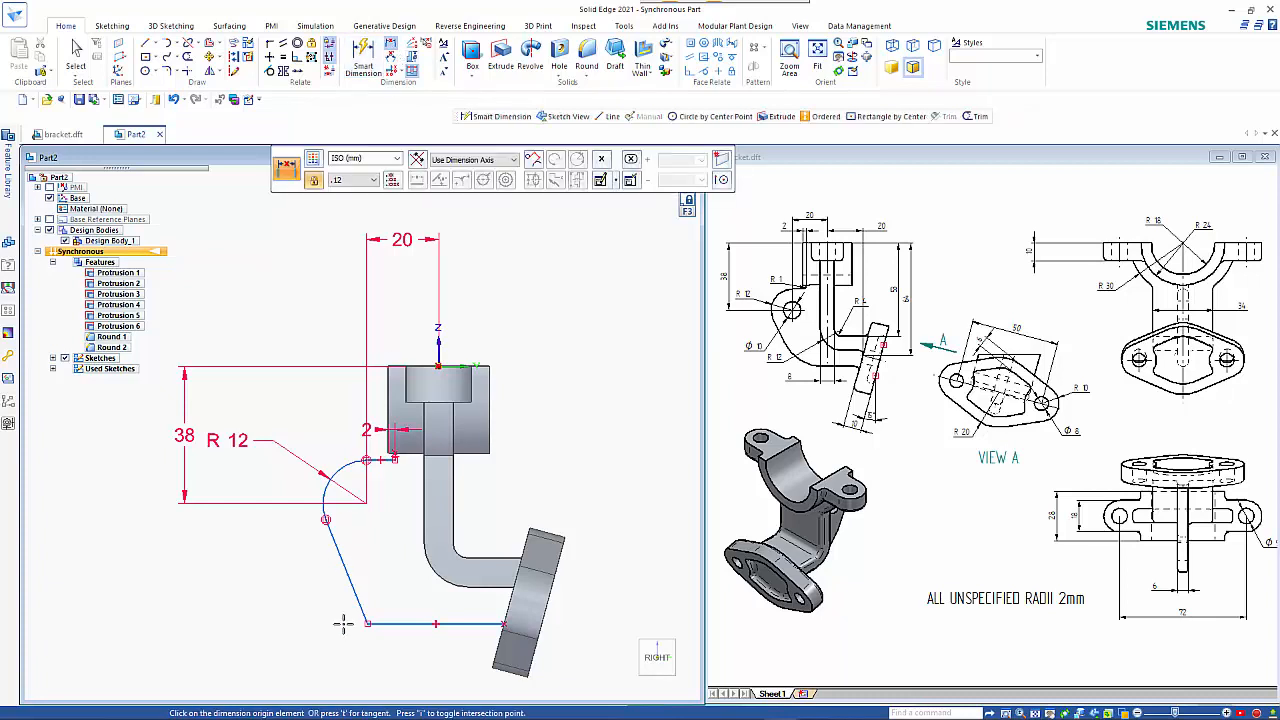
left_click(438, 366)
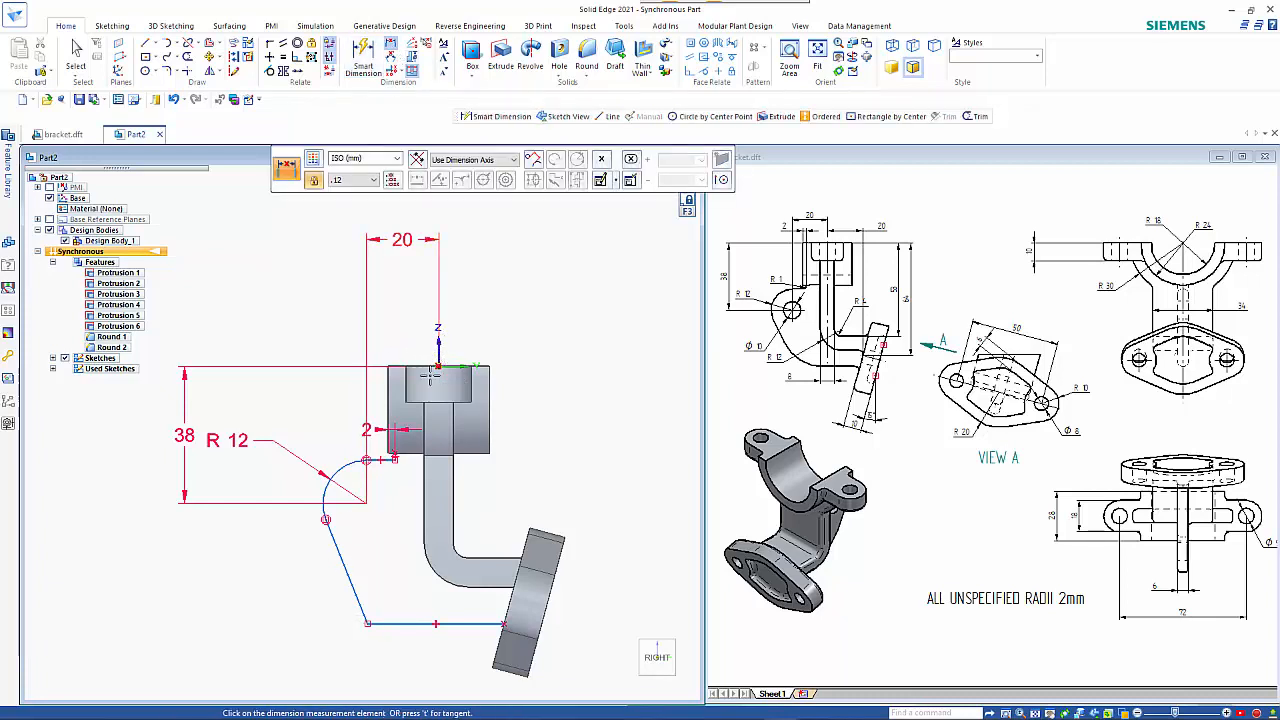
left_click(366, 622)
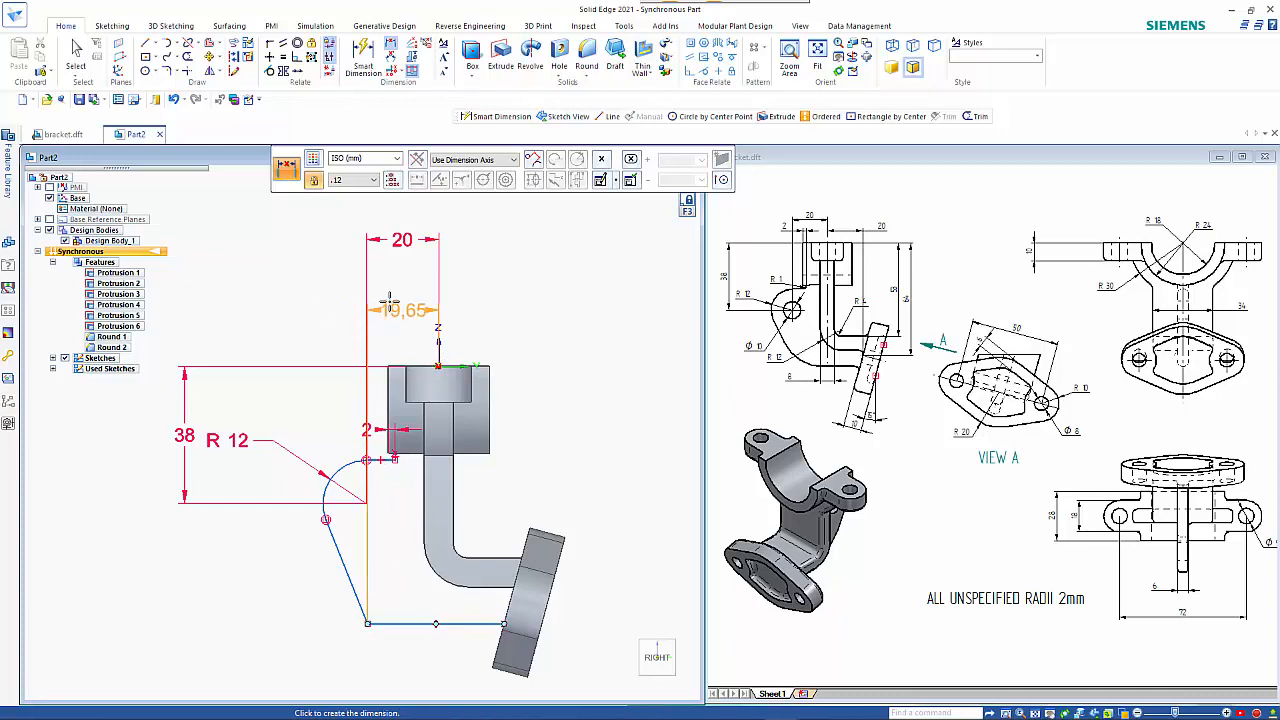
left_click(325, 312)
type("24")
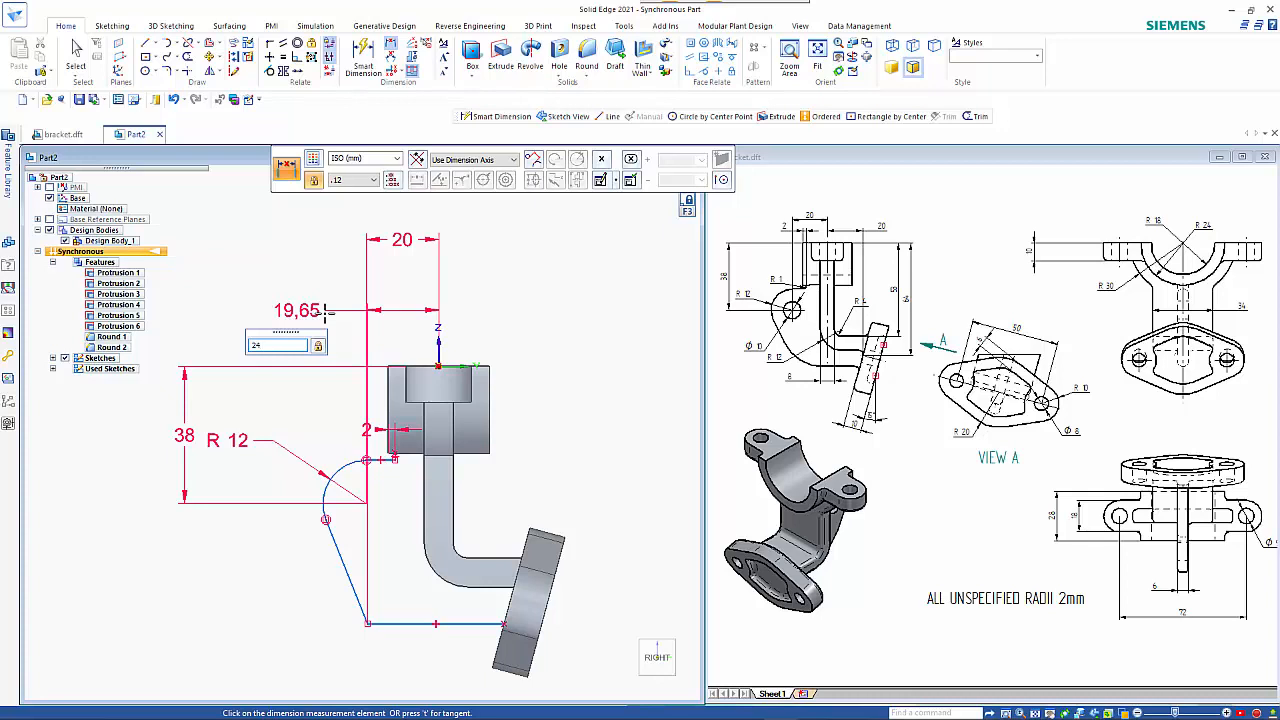
key("Return")
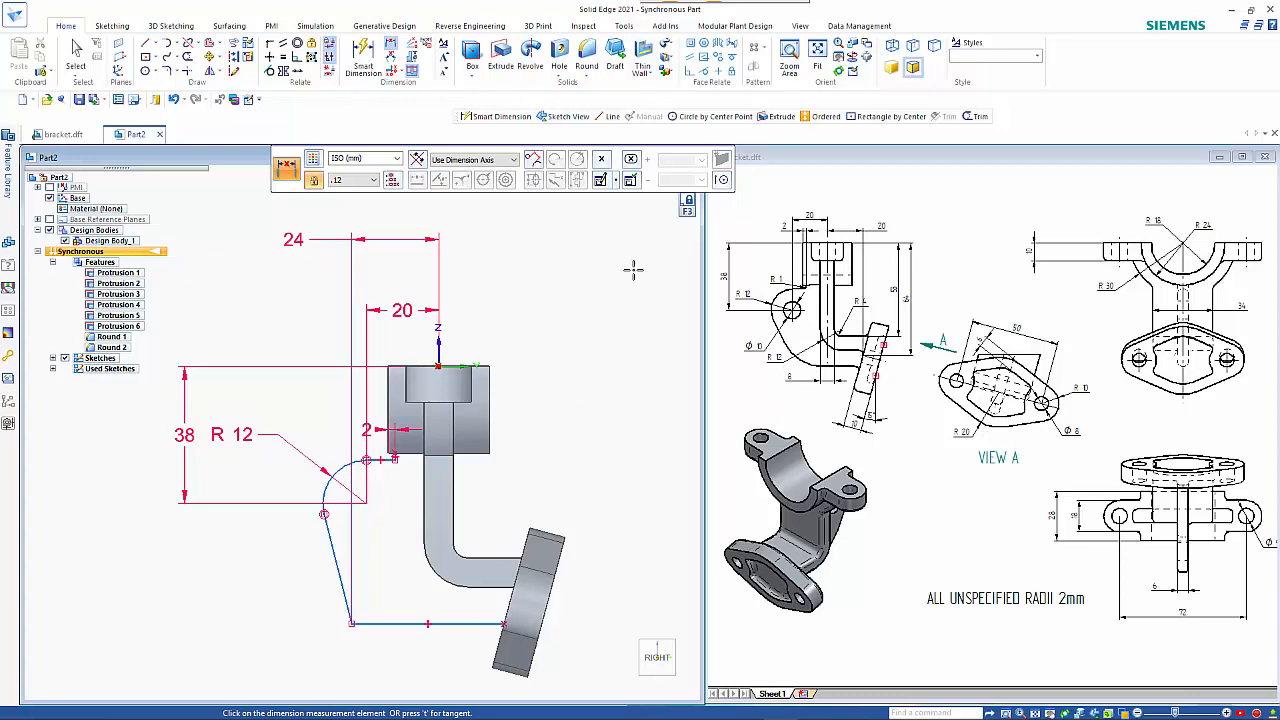
- Extrude the open profile chain symmetrically to a 6 mm thick rib, filling the side toward the web
middle_click_drag(603, 374, 571, 421)
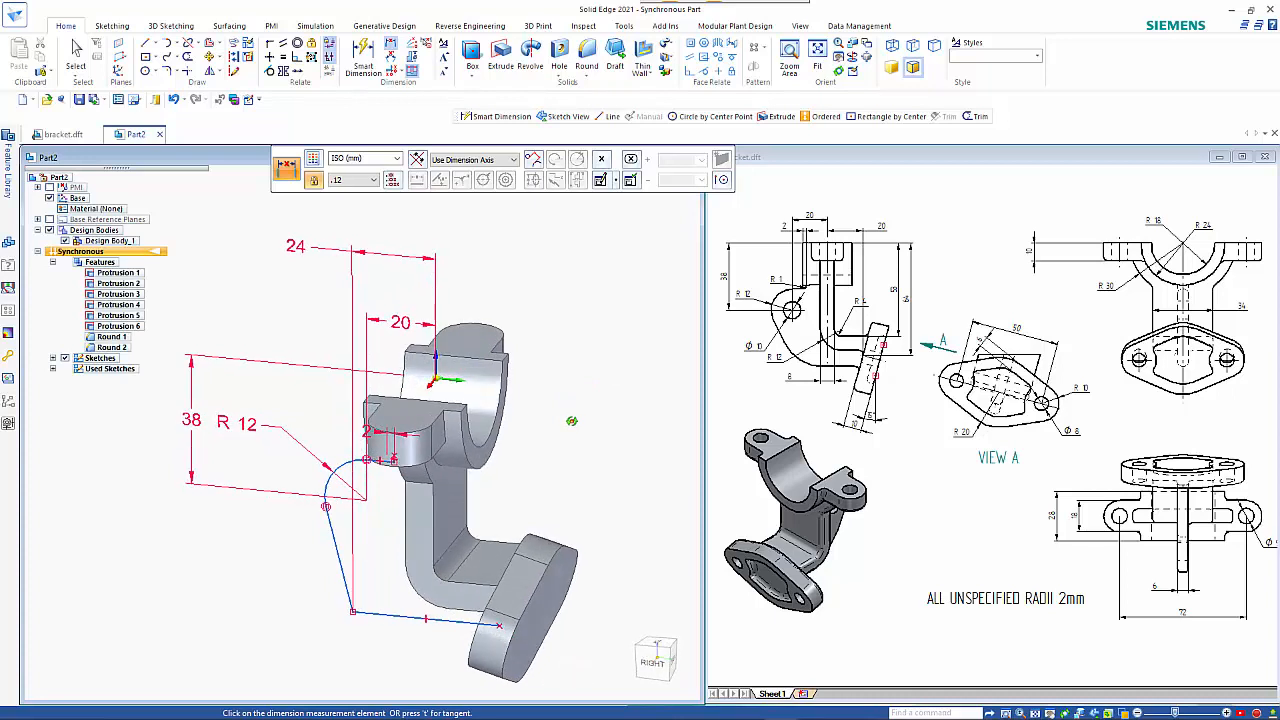
left_click(501, 58)
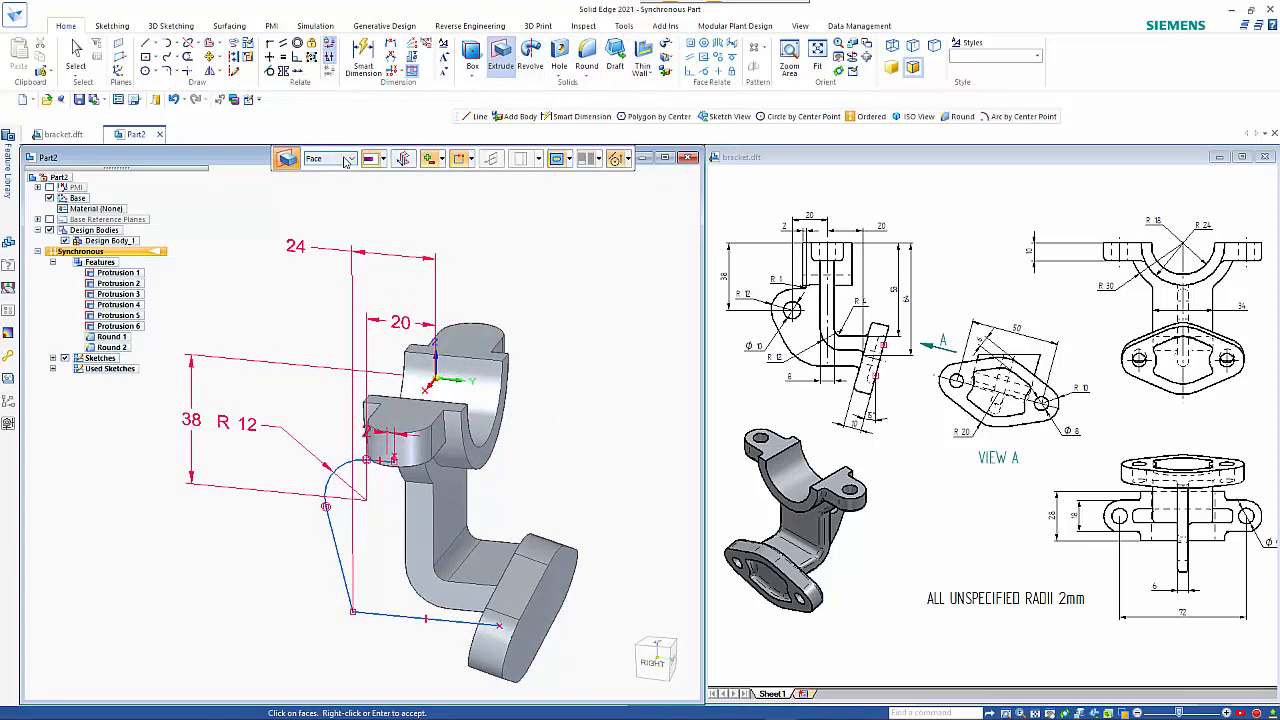
left_click(350, 158)
left_click(325, 180)
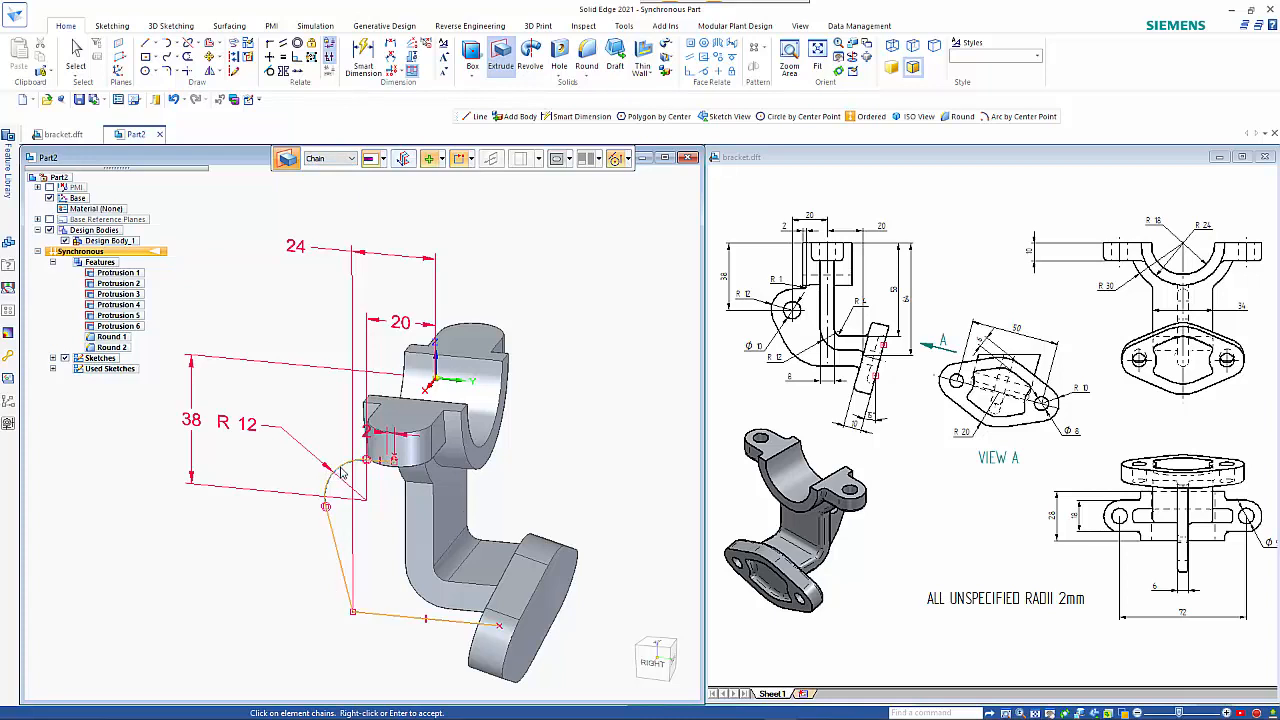
right_click(376, 556)
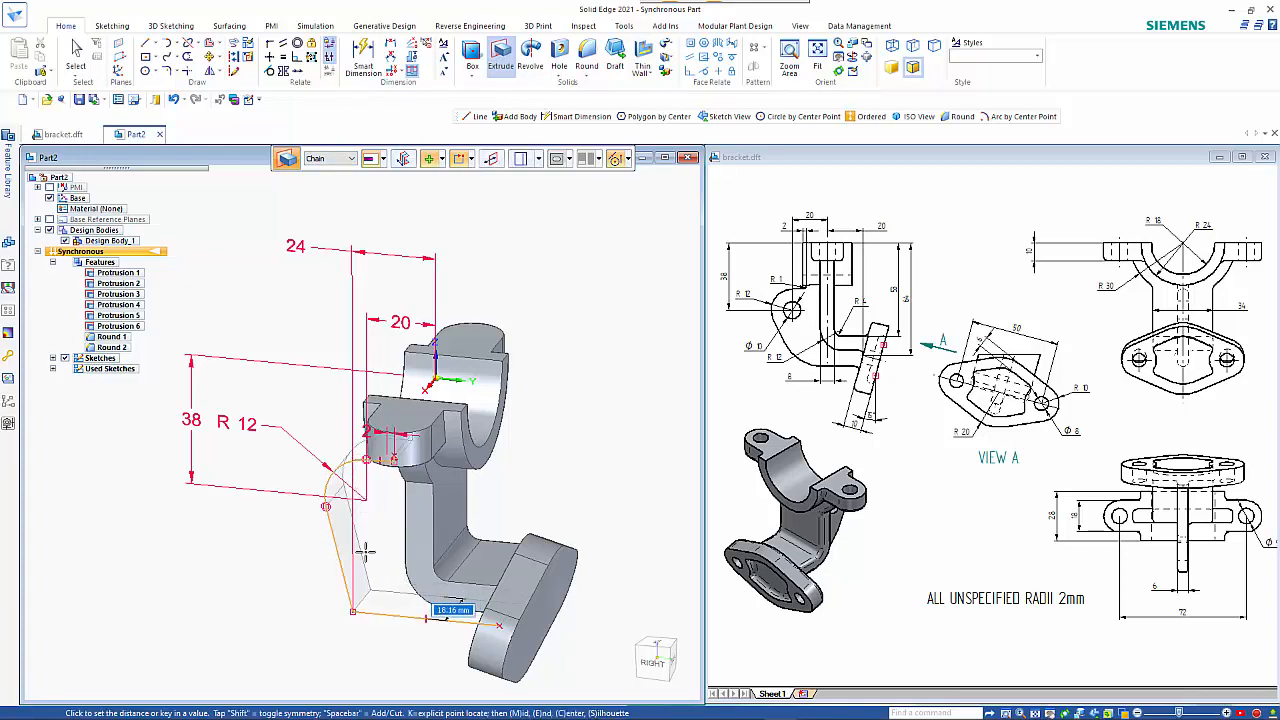
key("shift")
key("shift")
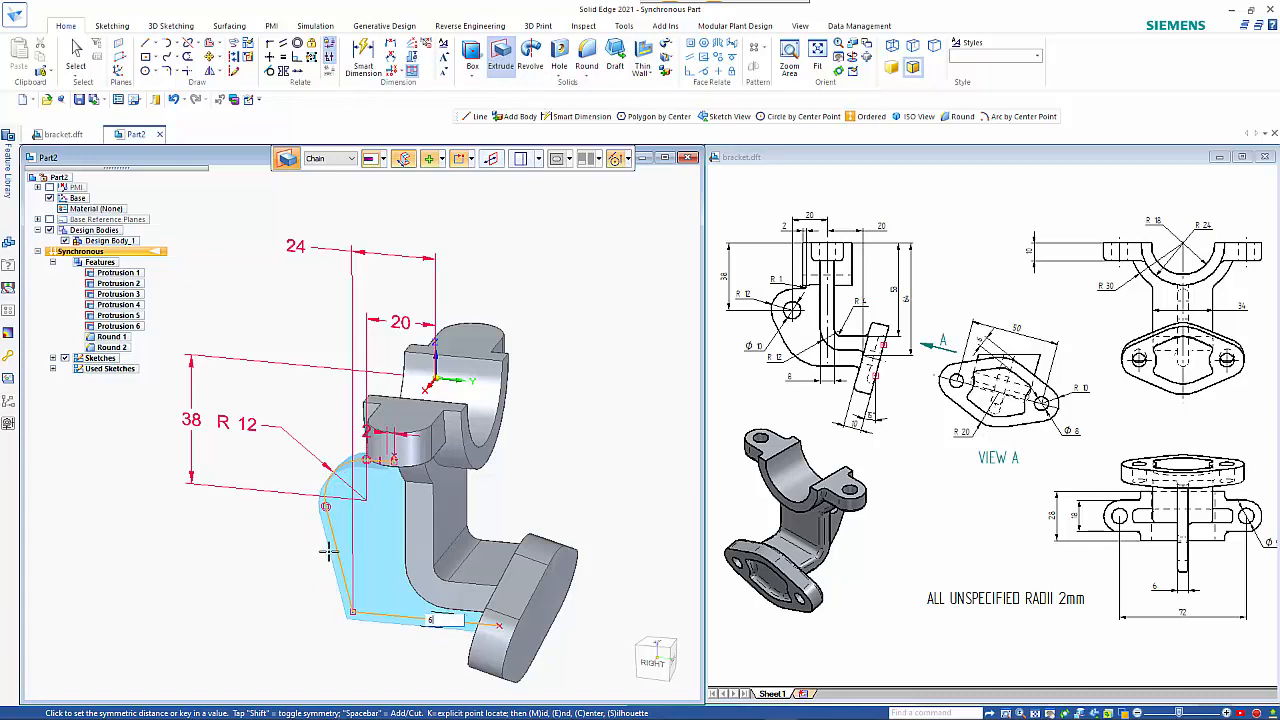
left_click(328, 550)
key("Escape")
key("Escape")
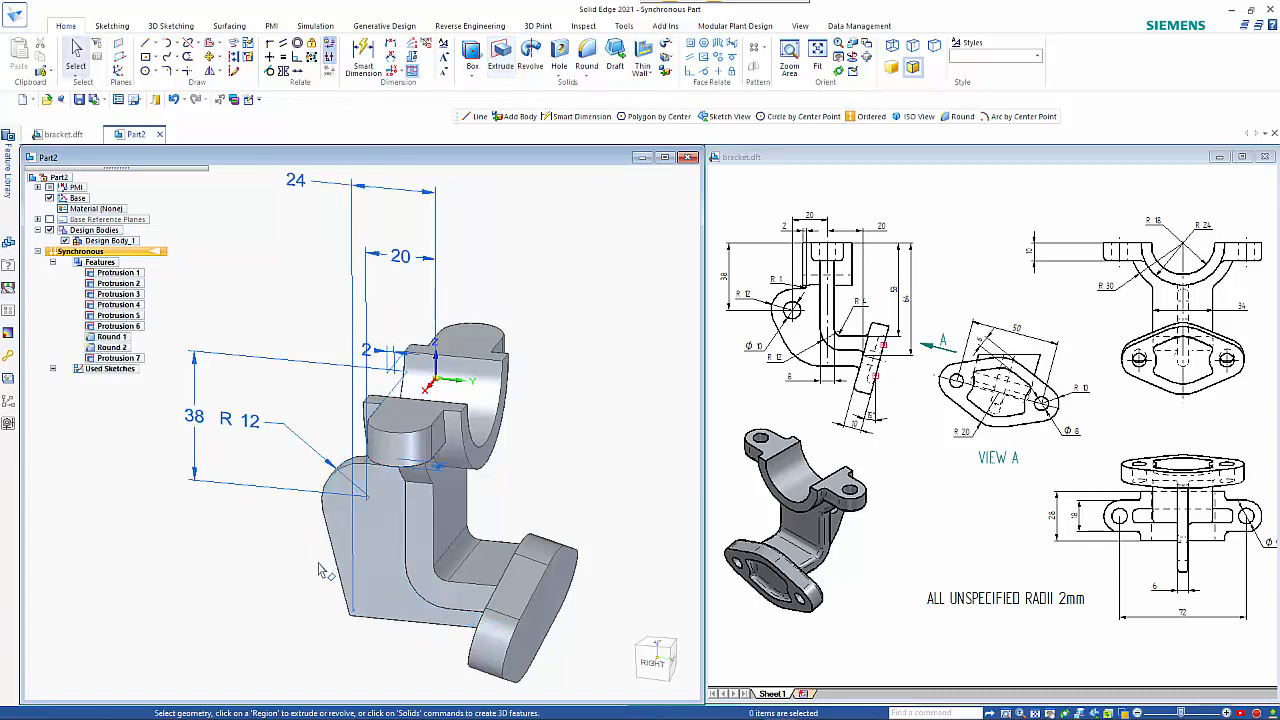
- Hide the part's PMI dimensions
middle_click_drag(280, 575, 237, 615)
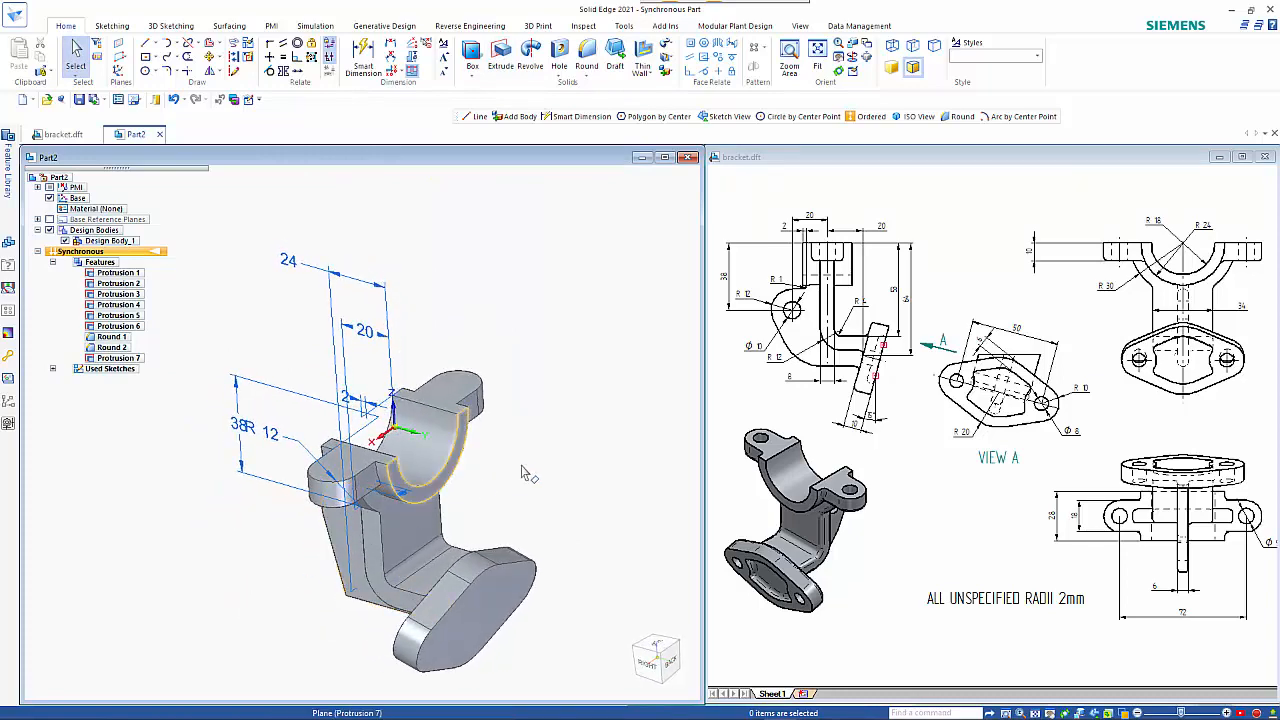
scroll(536, 476, "down", 1)
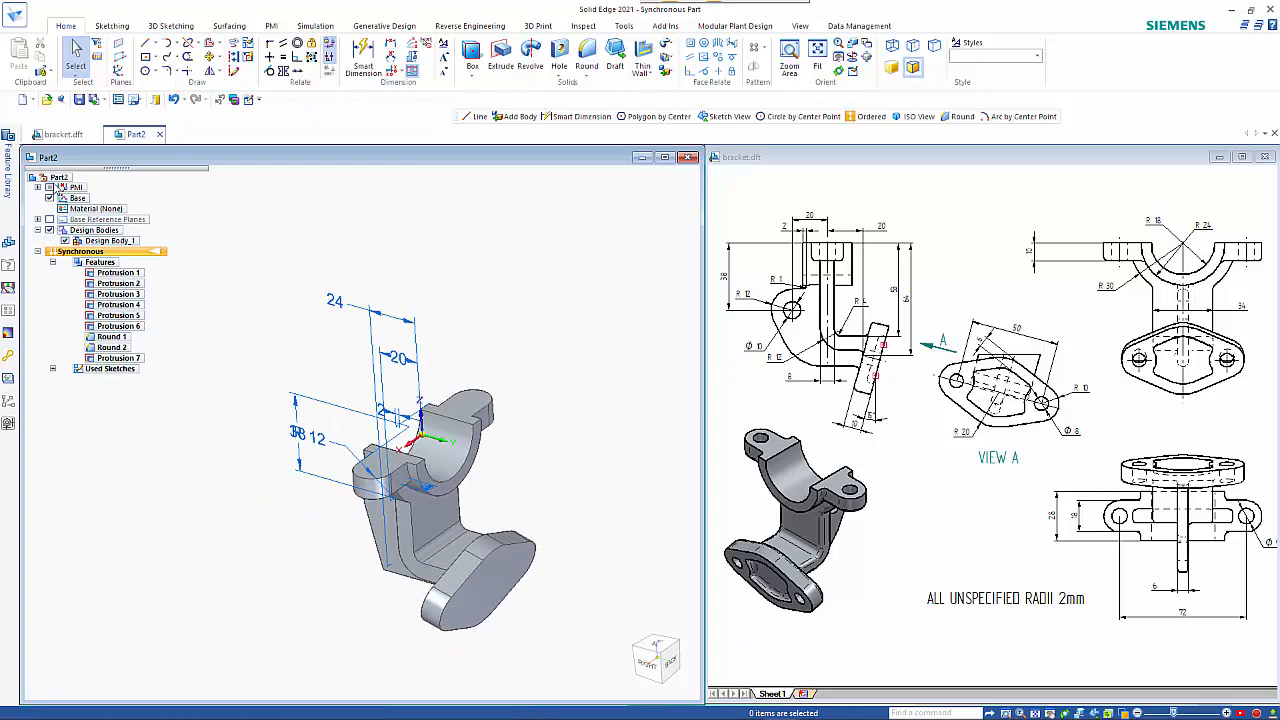
left_click(49, 187)
scroll(549, 368, "up", 2)
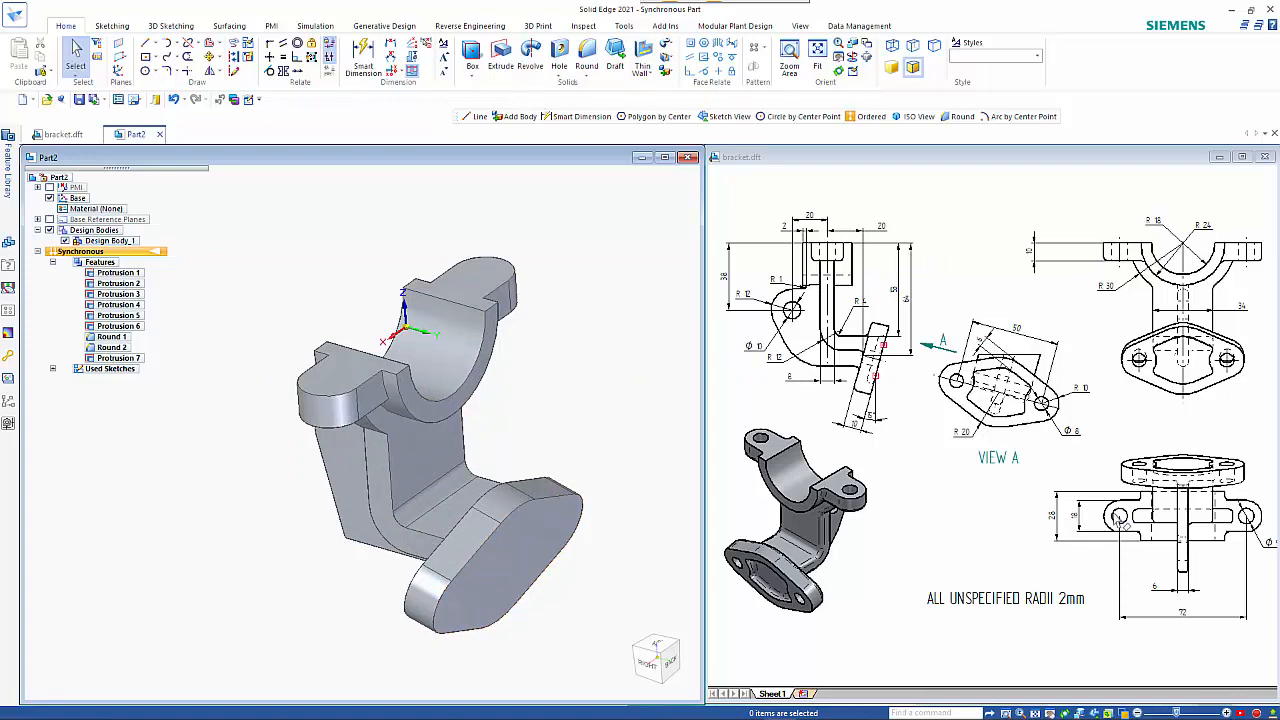
middle_click_drag(1048, 550, 1042, 549)
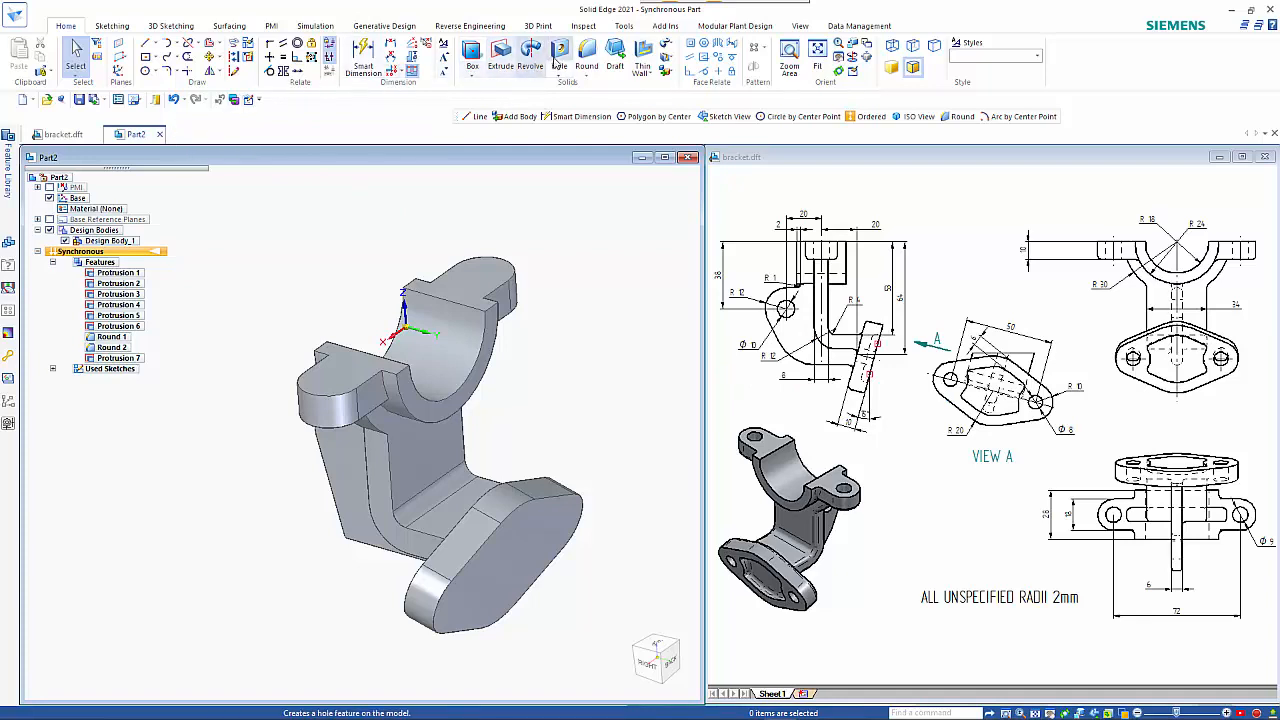
- Place two 10 mm holes on the tilted flange's outer face, concentric with its two rounded ends
left_click(561, 56)
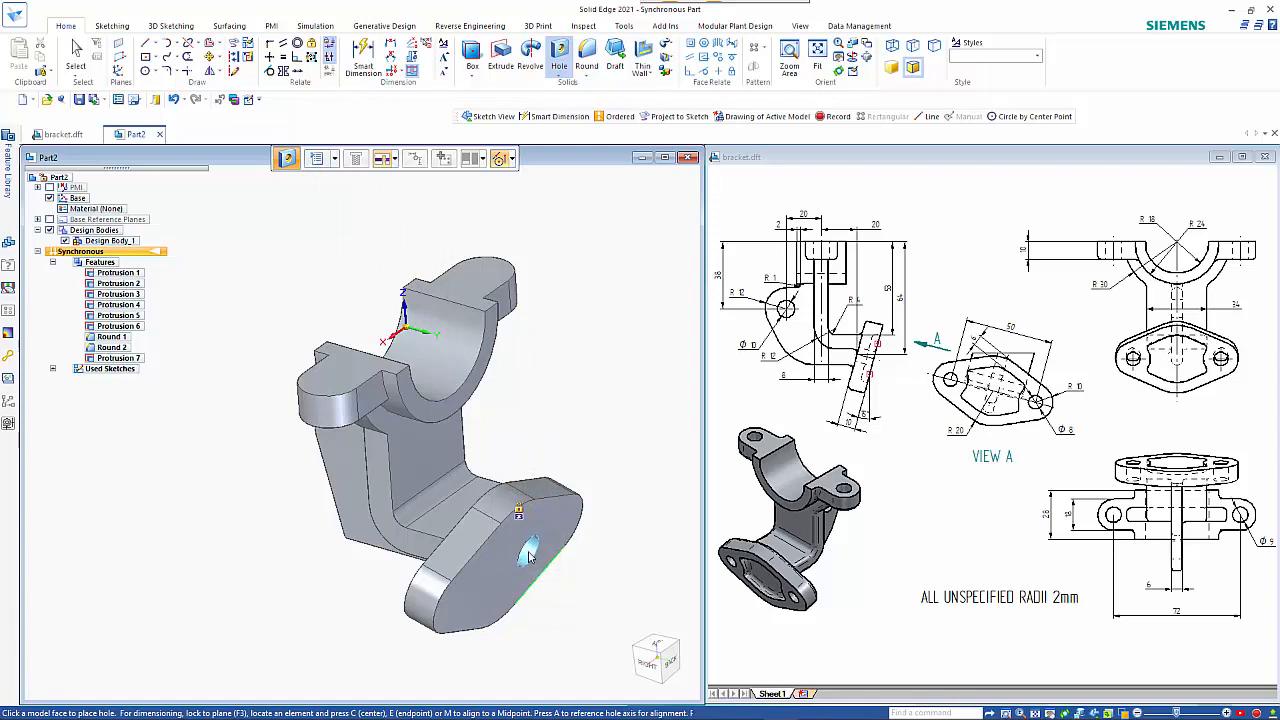
key("F3")
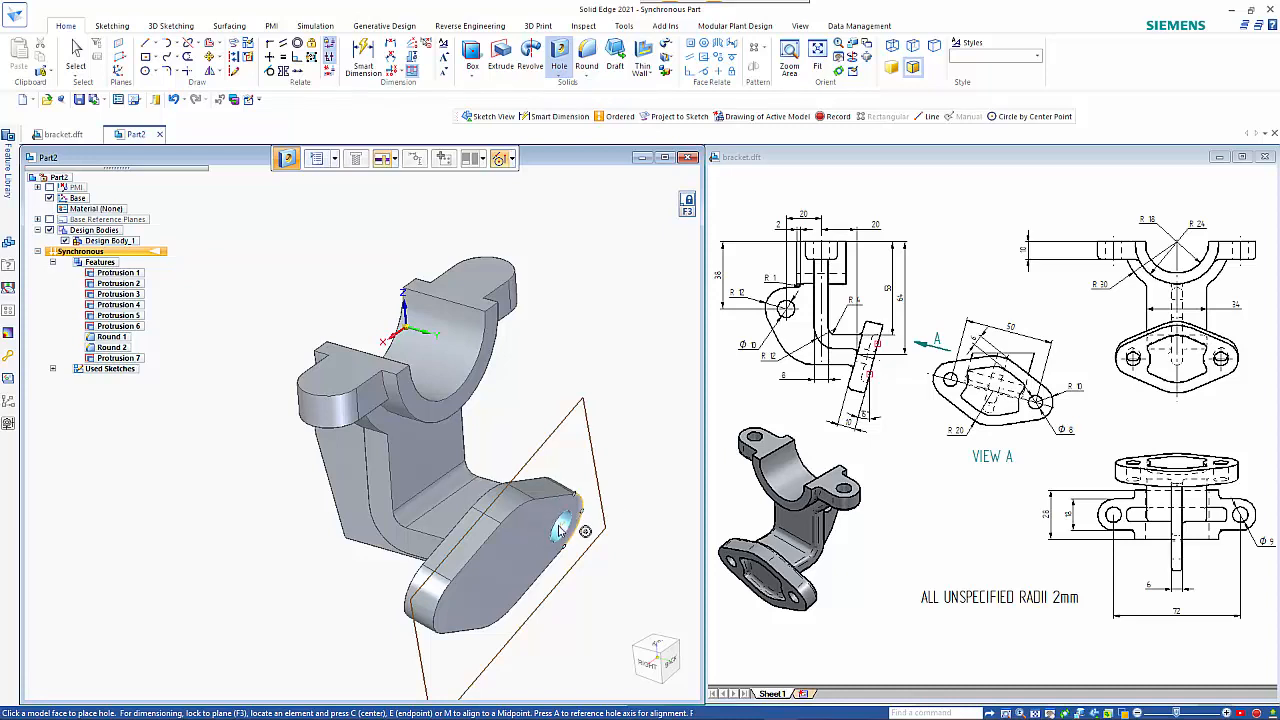
left_click(551, 531)
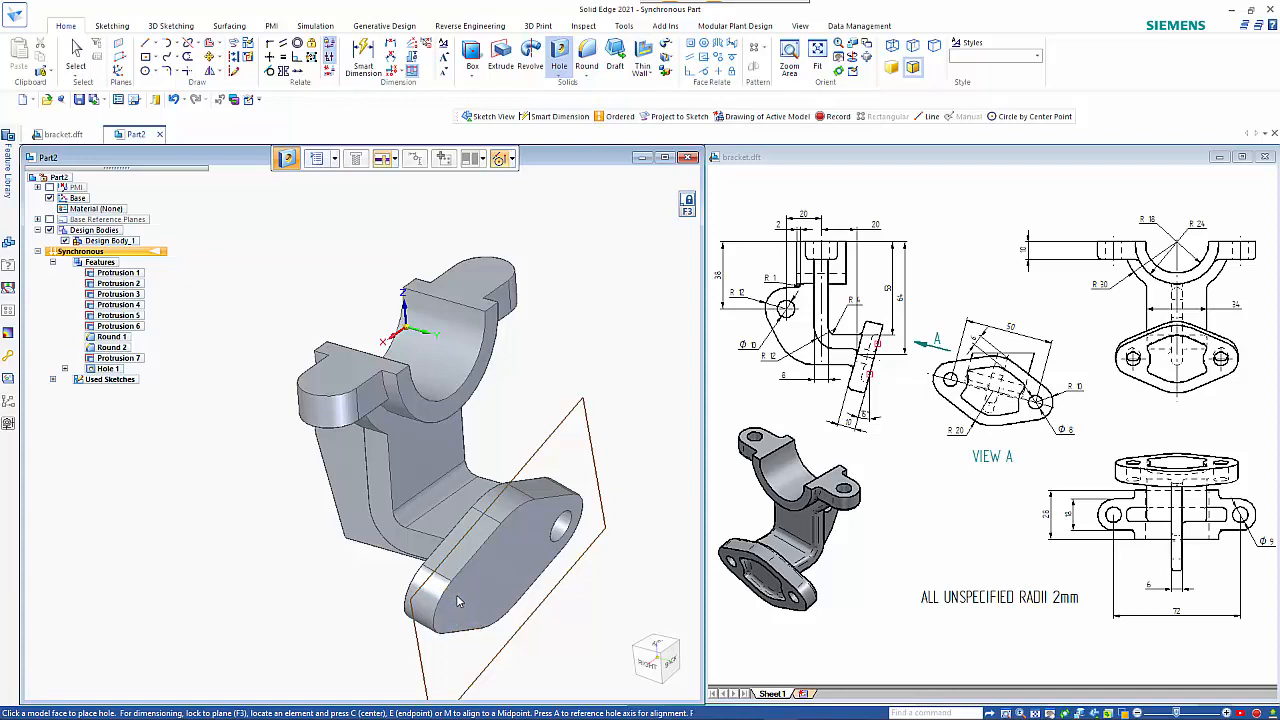
left_click(441, 584)
key("Escape")
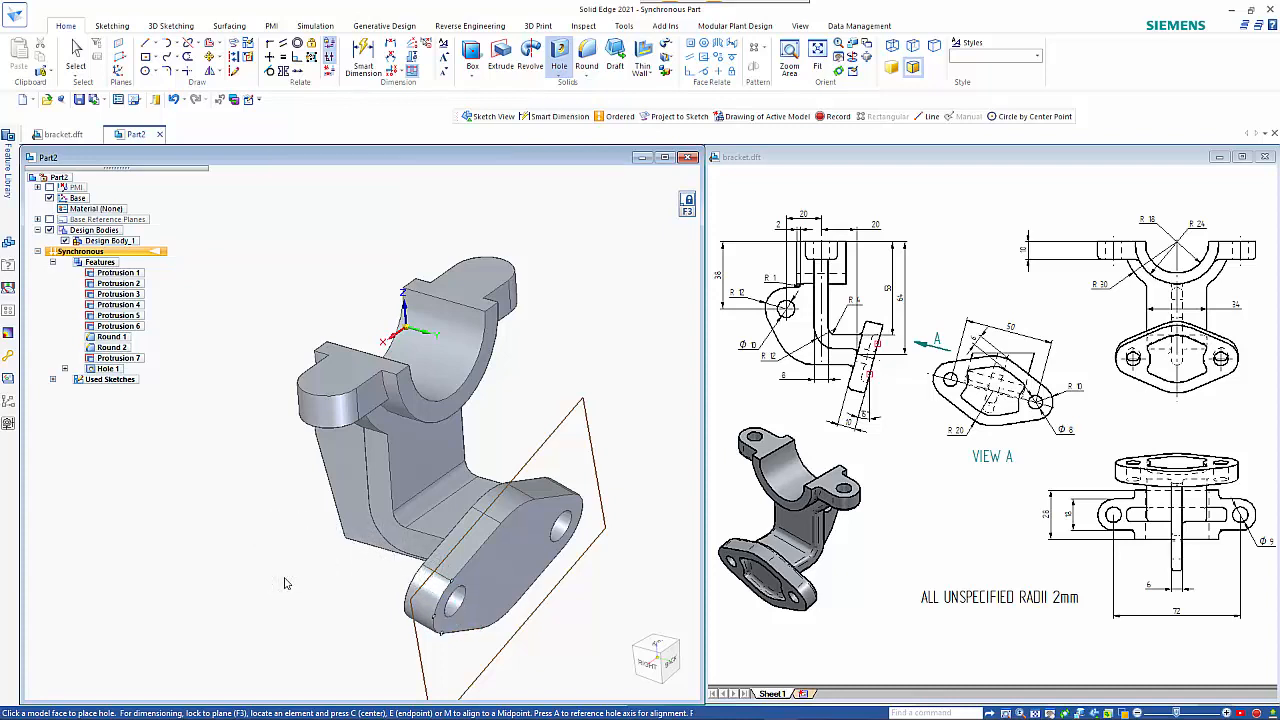
- Add a through hole of drill size 10 mm on the rib's side face, concentric with its rounded corner
left_click(559, 55)
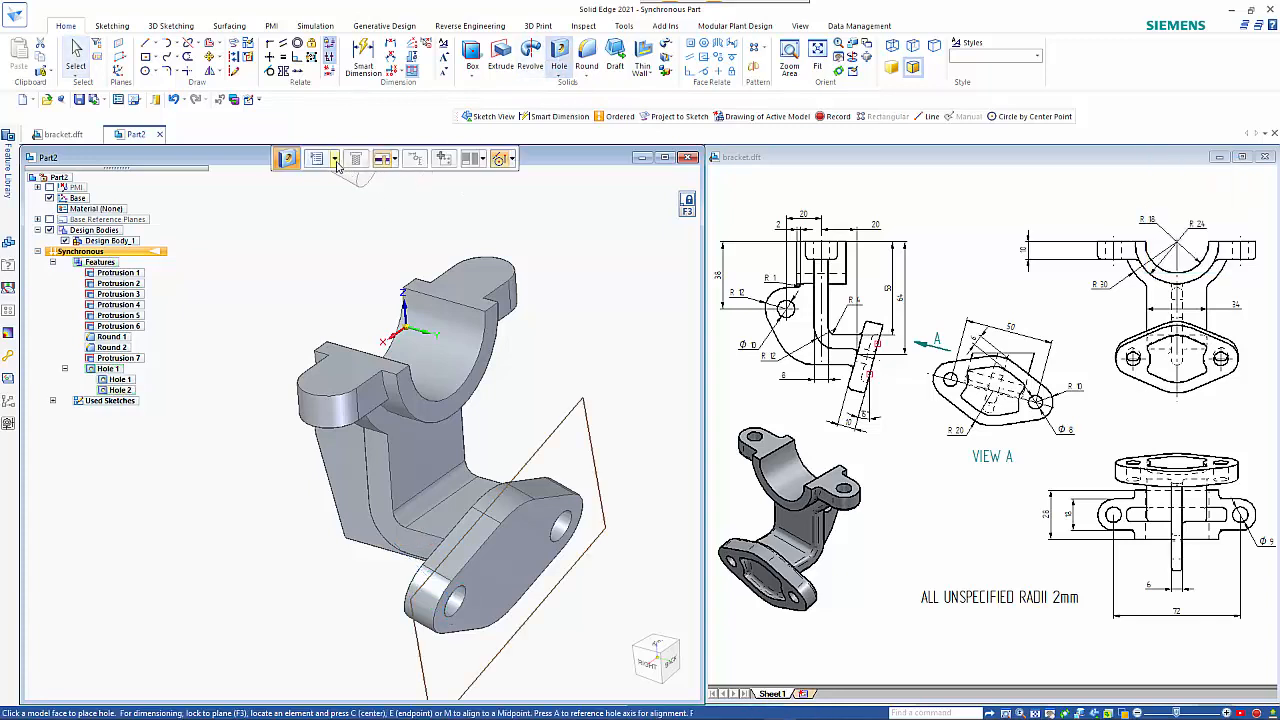
left_click(319, 162)
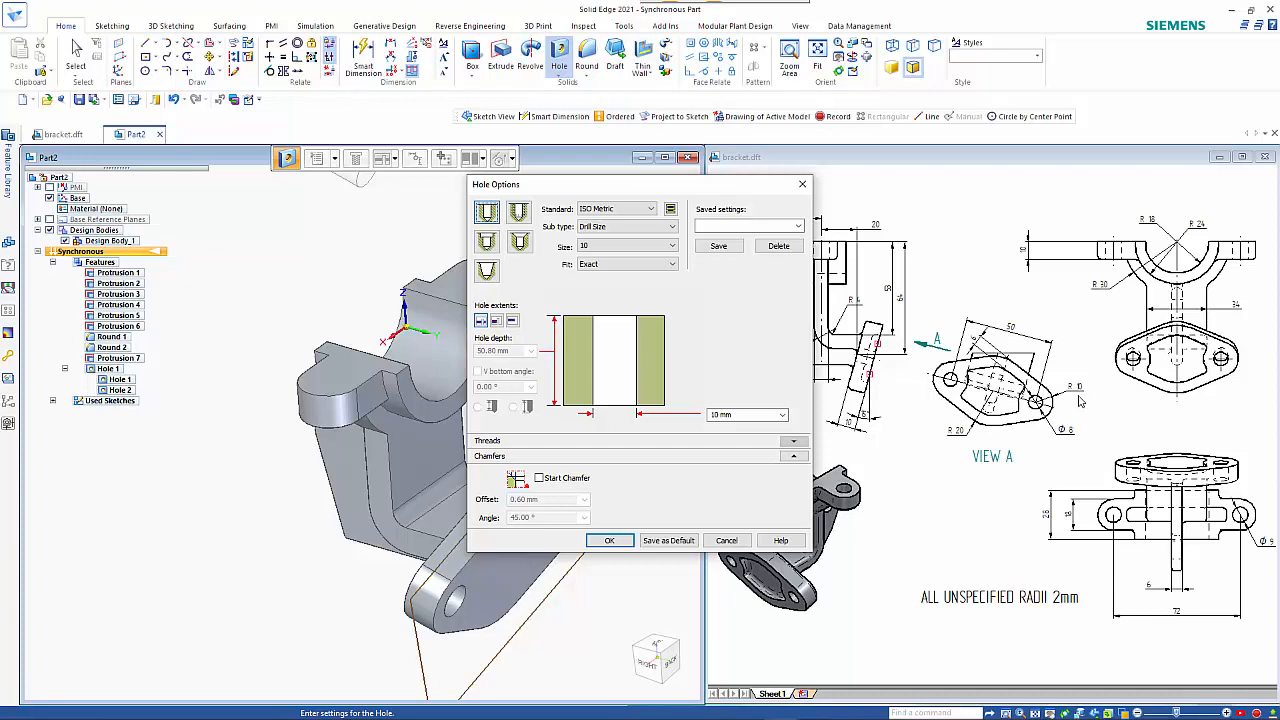
left_click(602, 248)
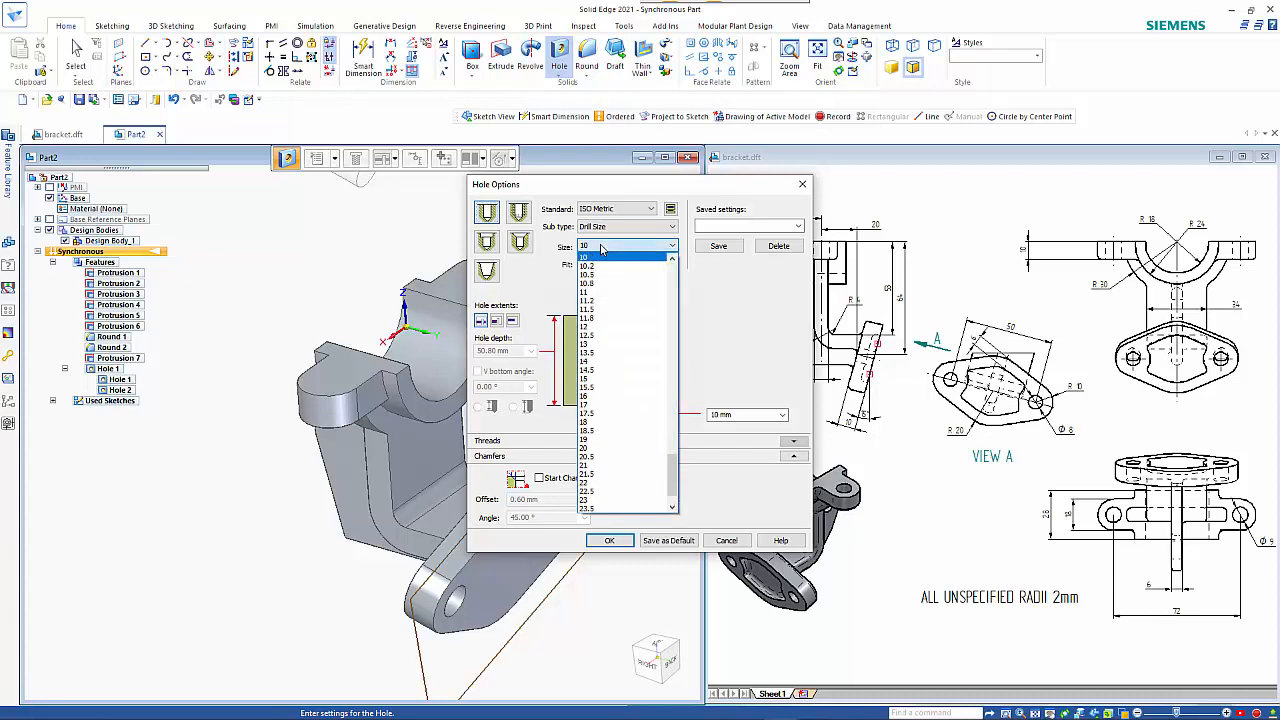
left_click(602, 250)
left_click(612, 540)
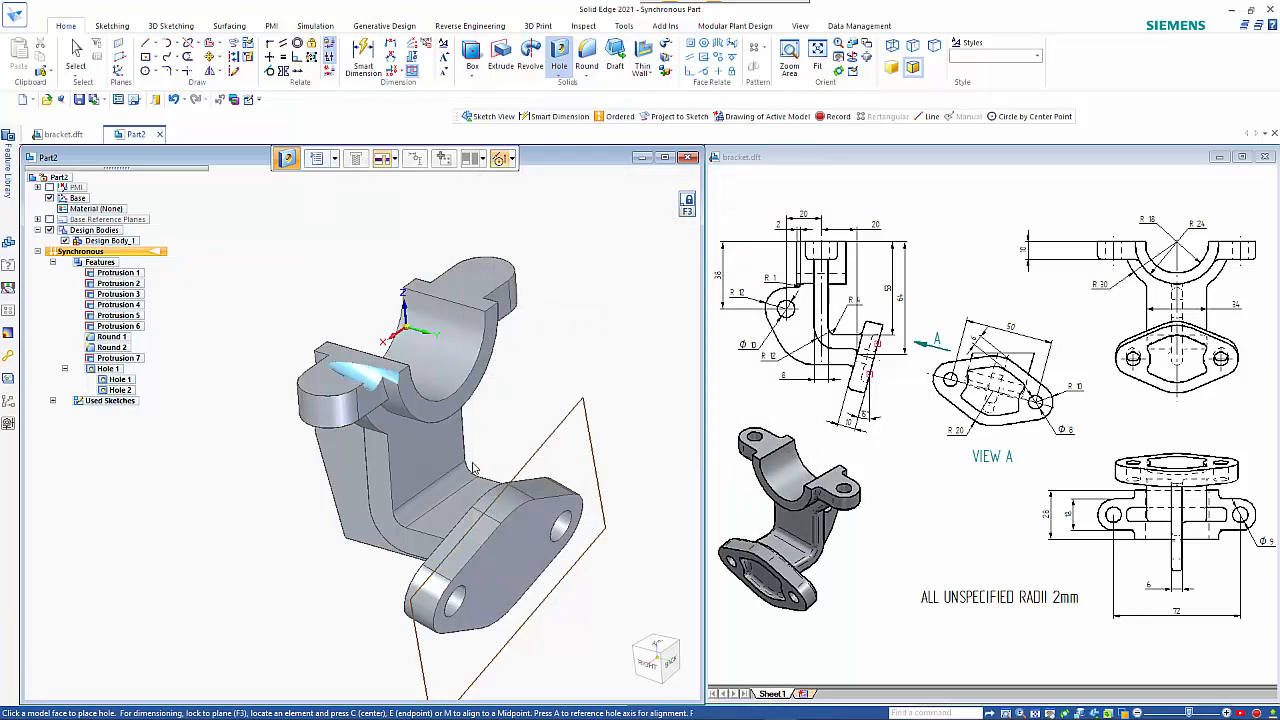
middle_click_drag(283, 524, 328, 520)
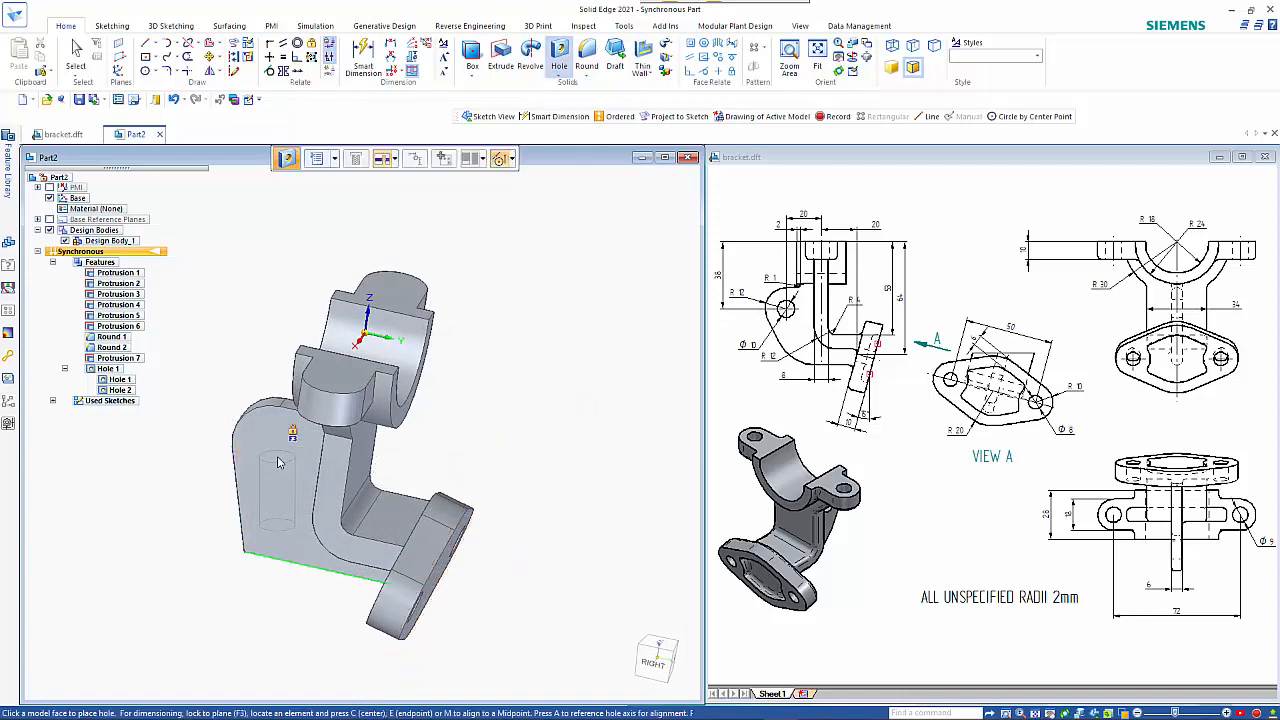
key("F3")
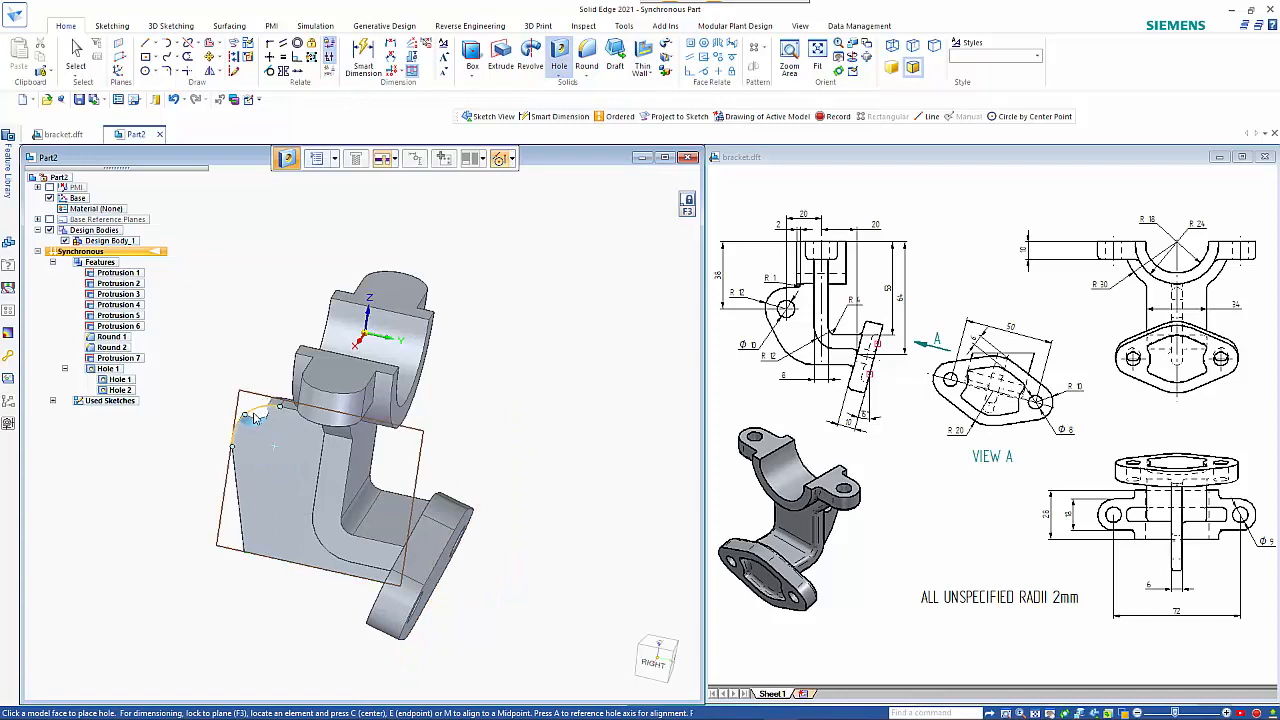
left_click(276, 443)
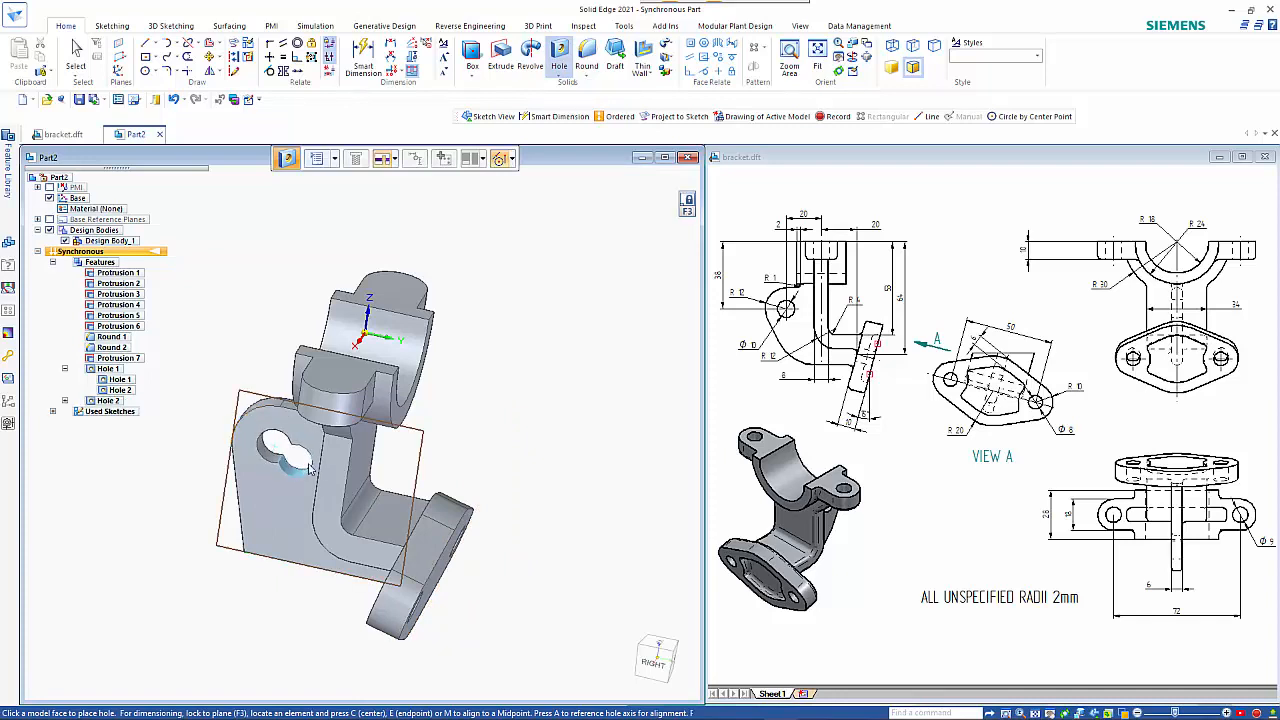
key("Escape")
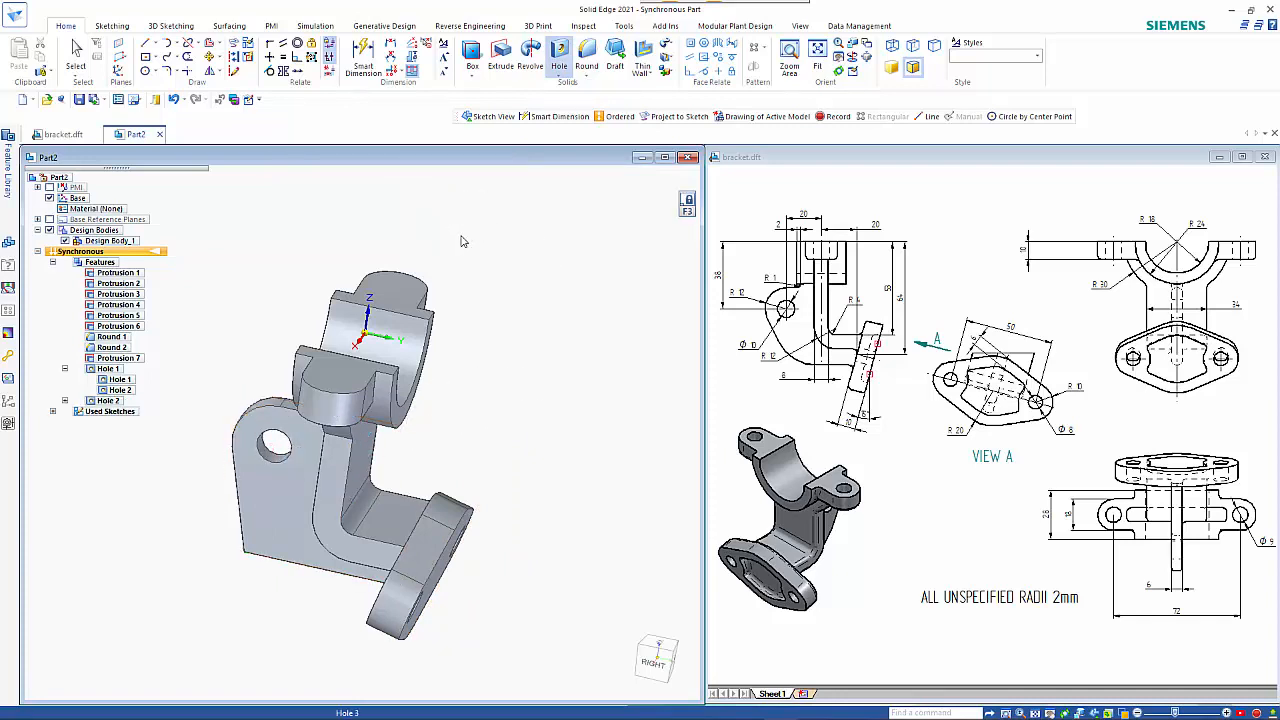
- Place two holes of drill size 9 mm on the saddle's top lugs, concentric with their rounded ends
left_click(559, 54)
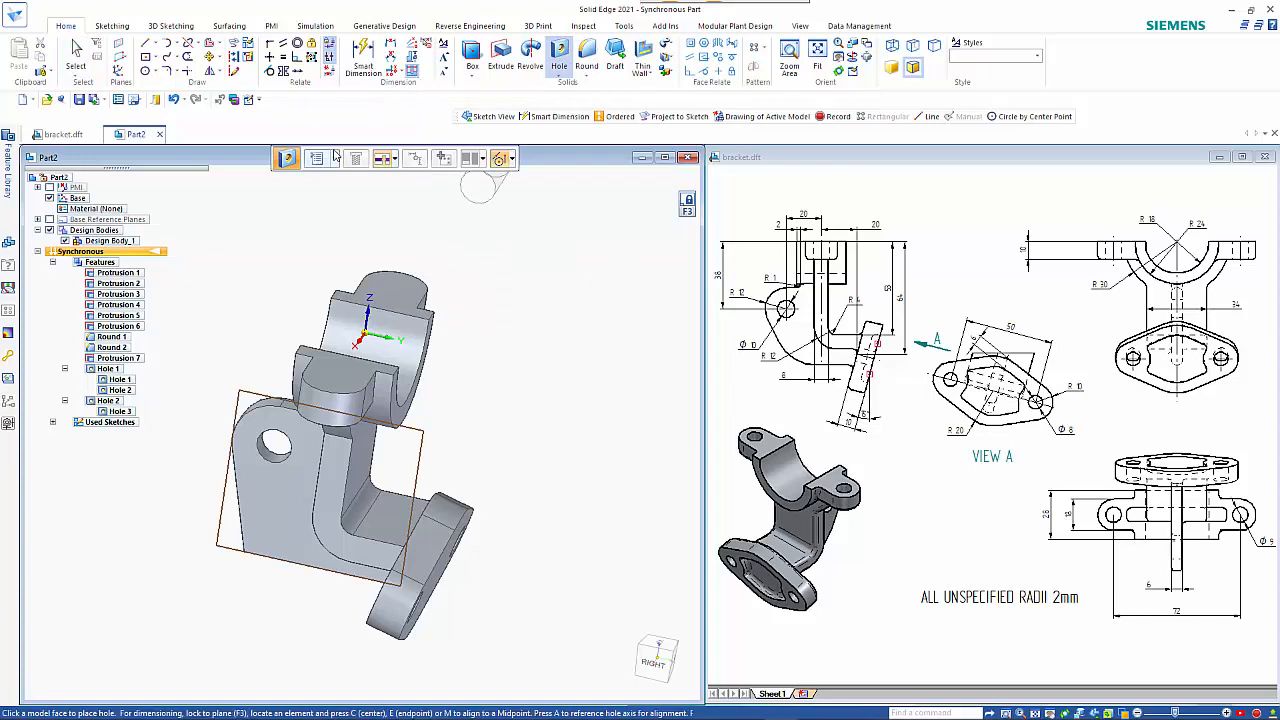
left_click(287, 158)
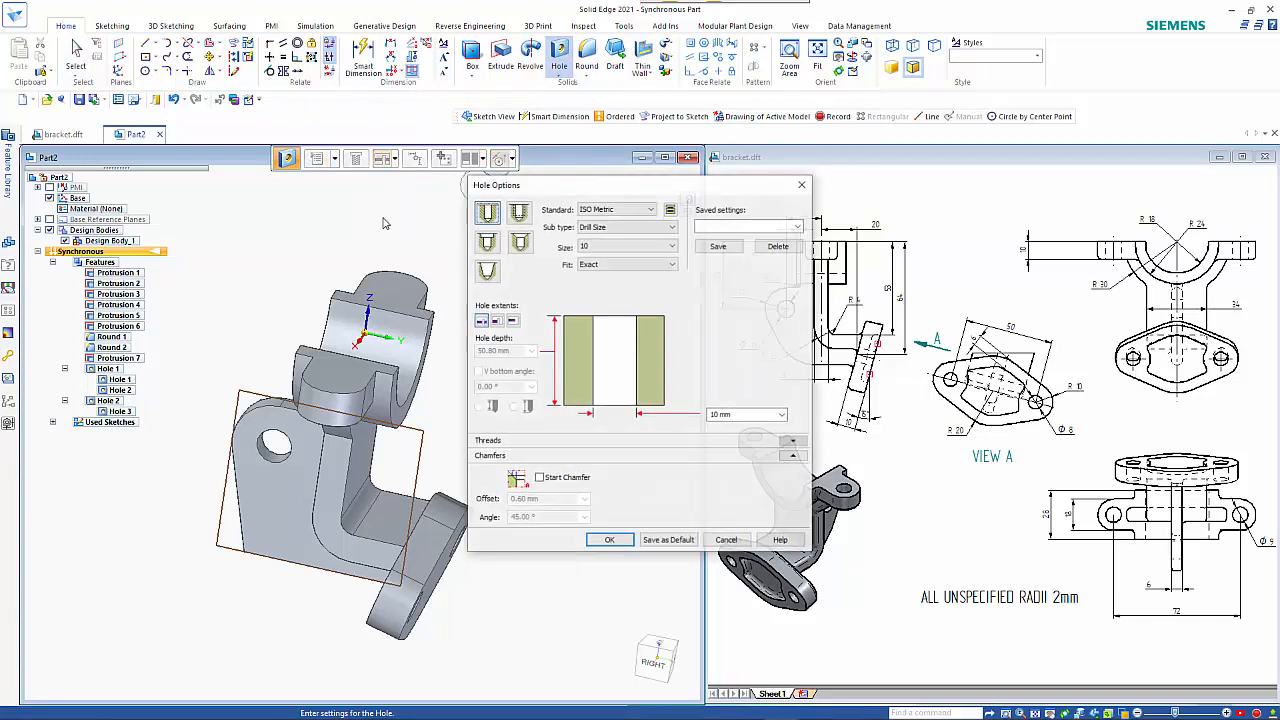
left_click(612, 247)
scroll(607, 272, "up", 5)
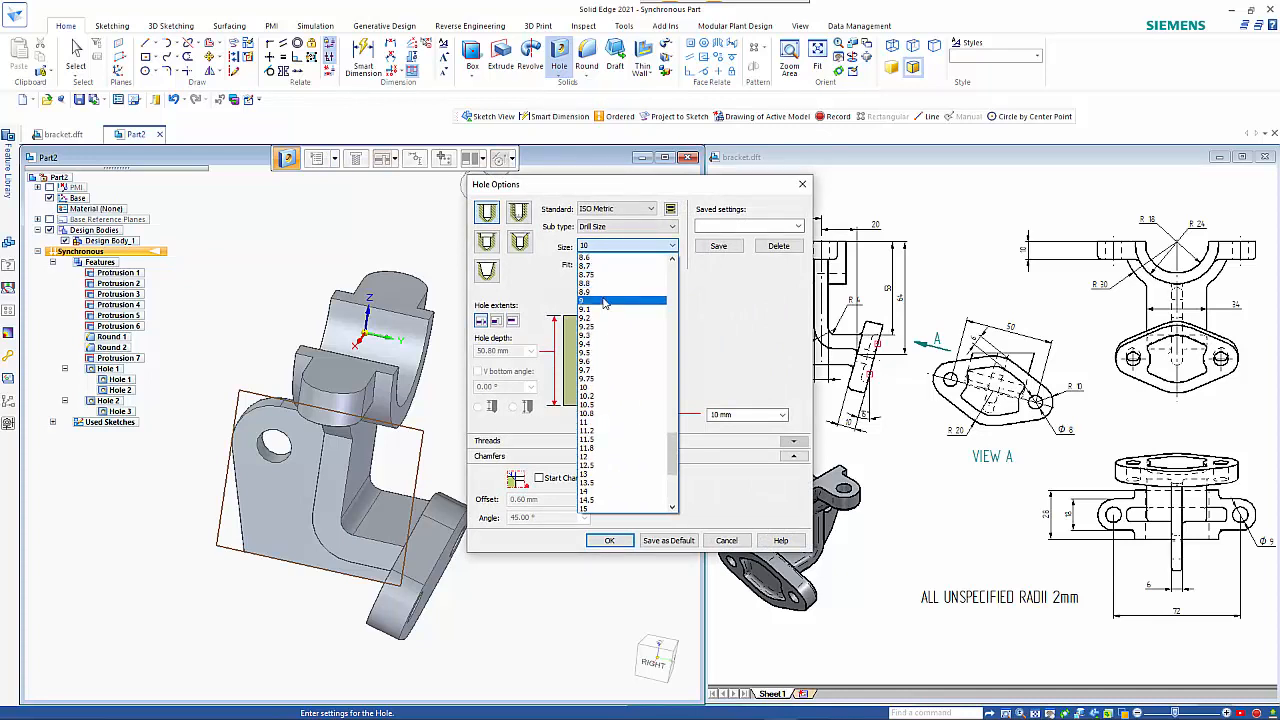
left_click(606, 292)
left_click(612, 540)
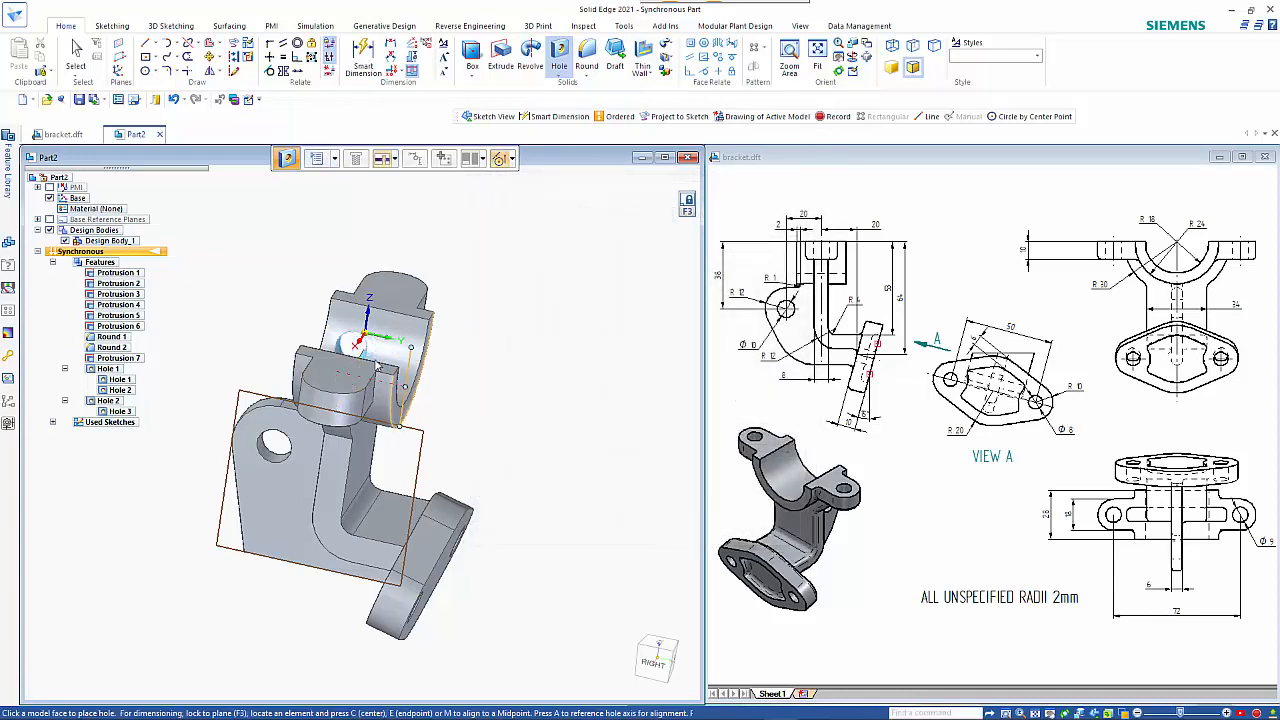
key("Escape")
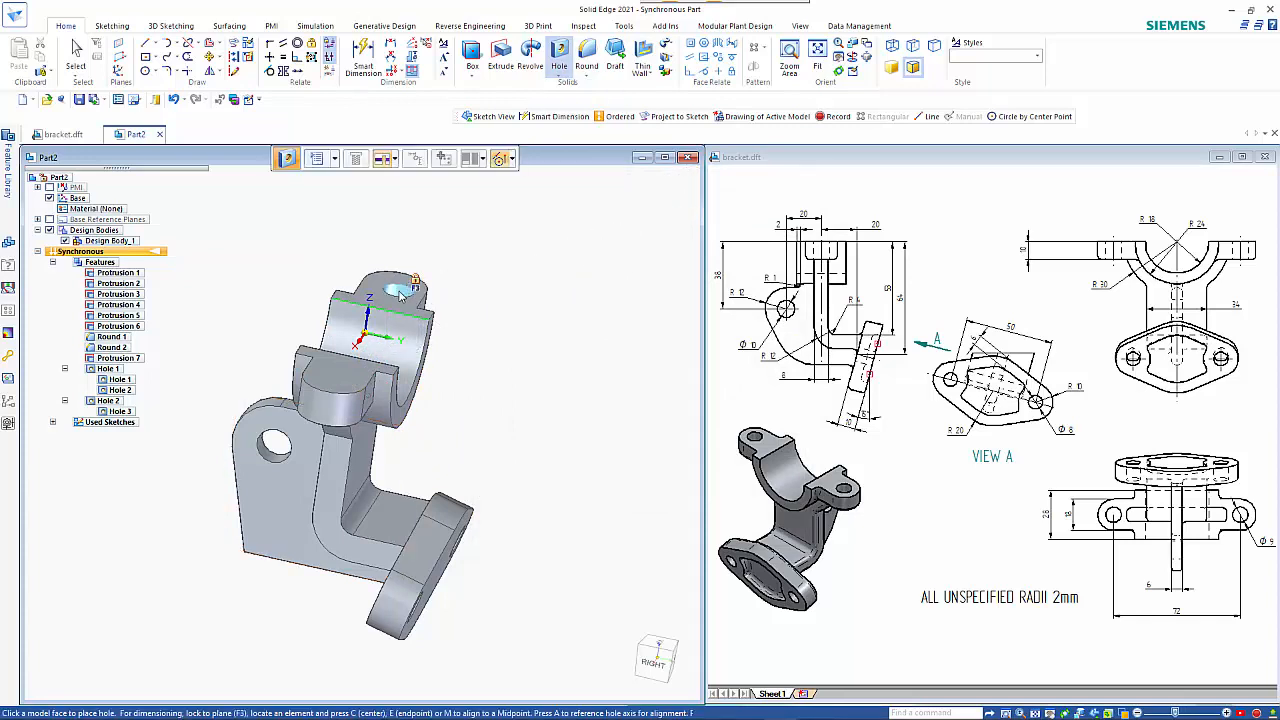
key("F3")
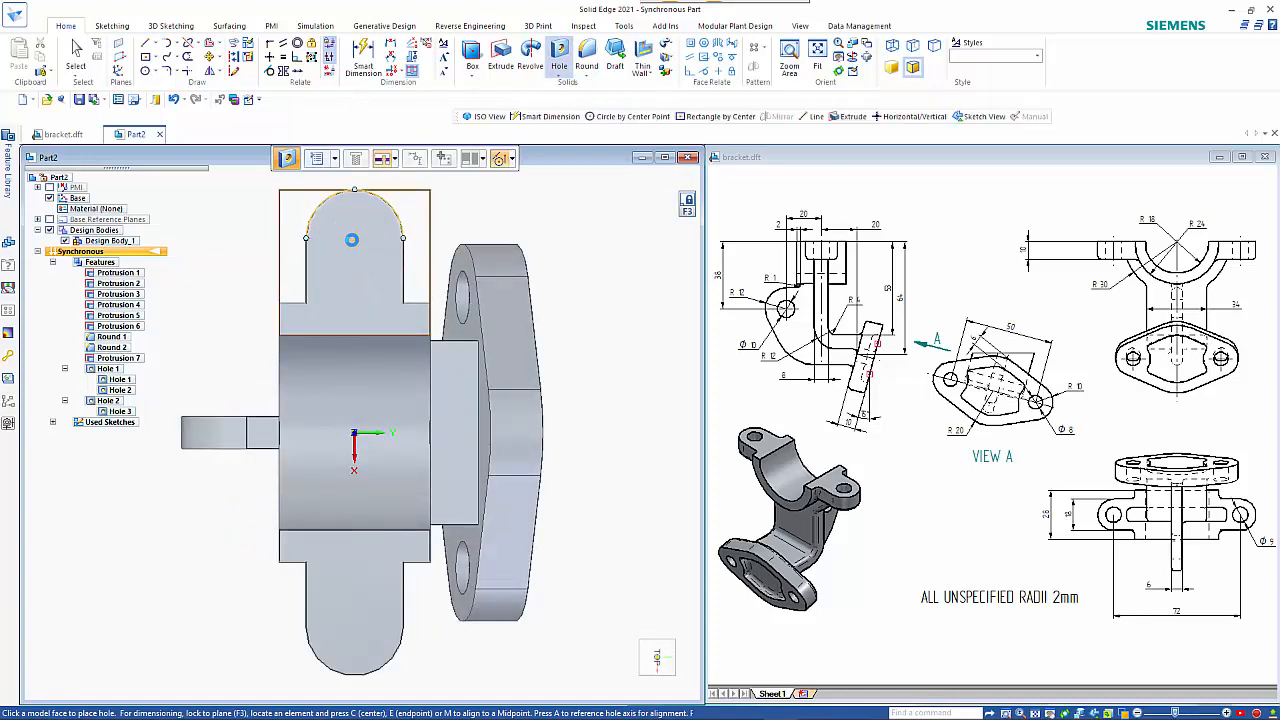
left_click(352, 239)
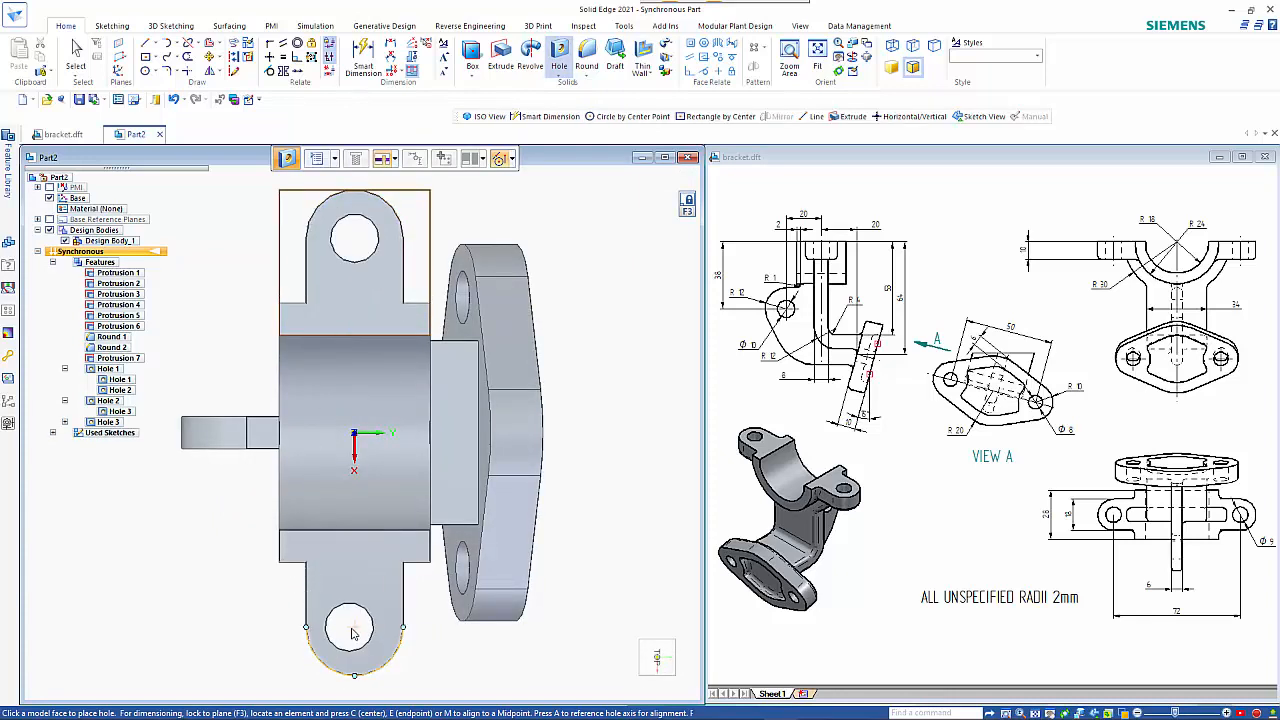
left_click(403, 585)
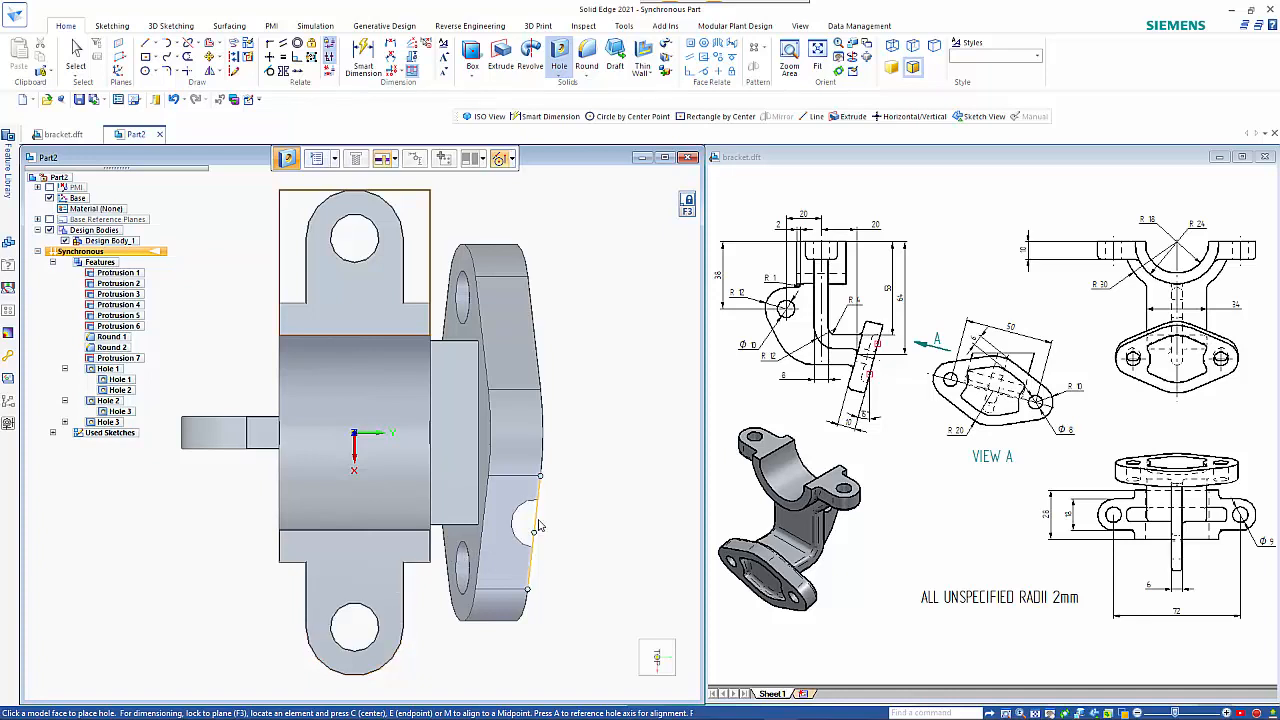
left_click(687, 201)
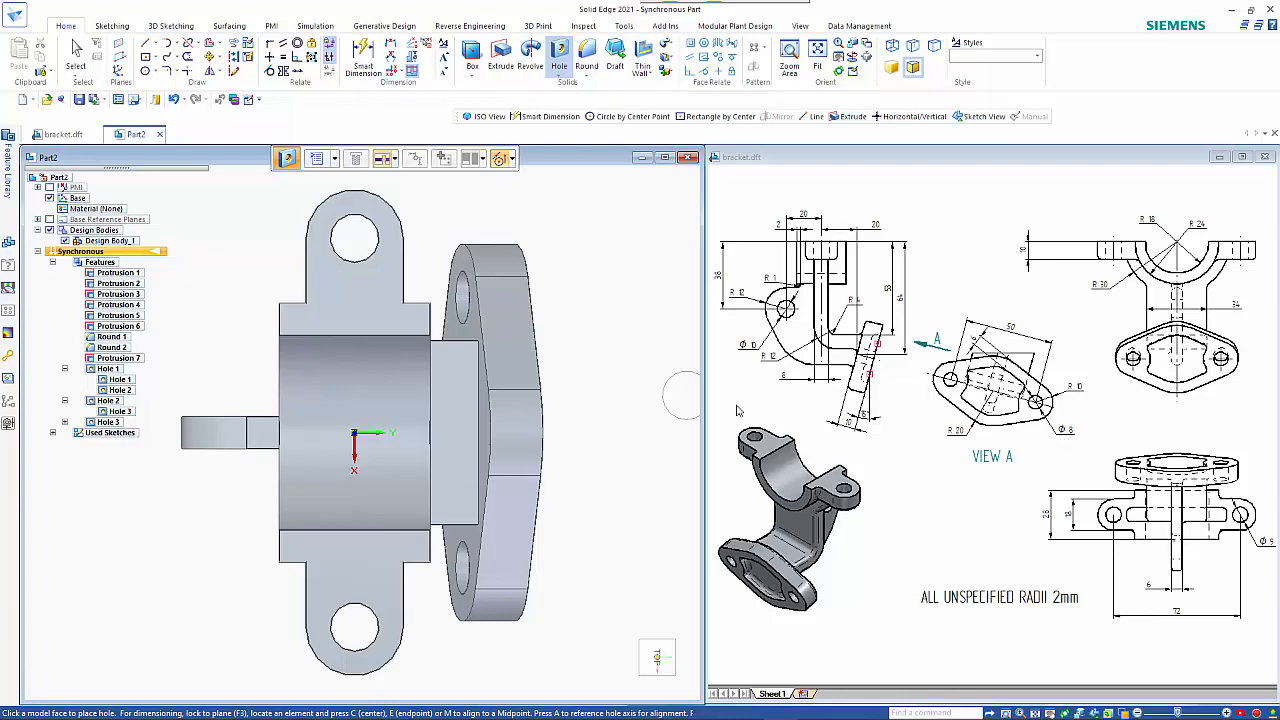
right_click(609, 408)
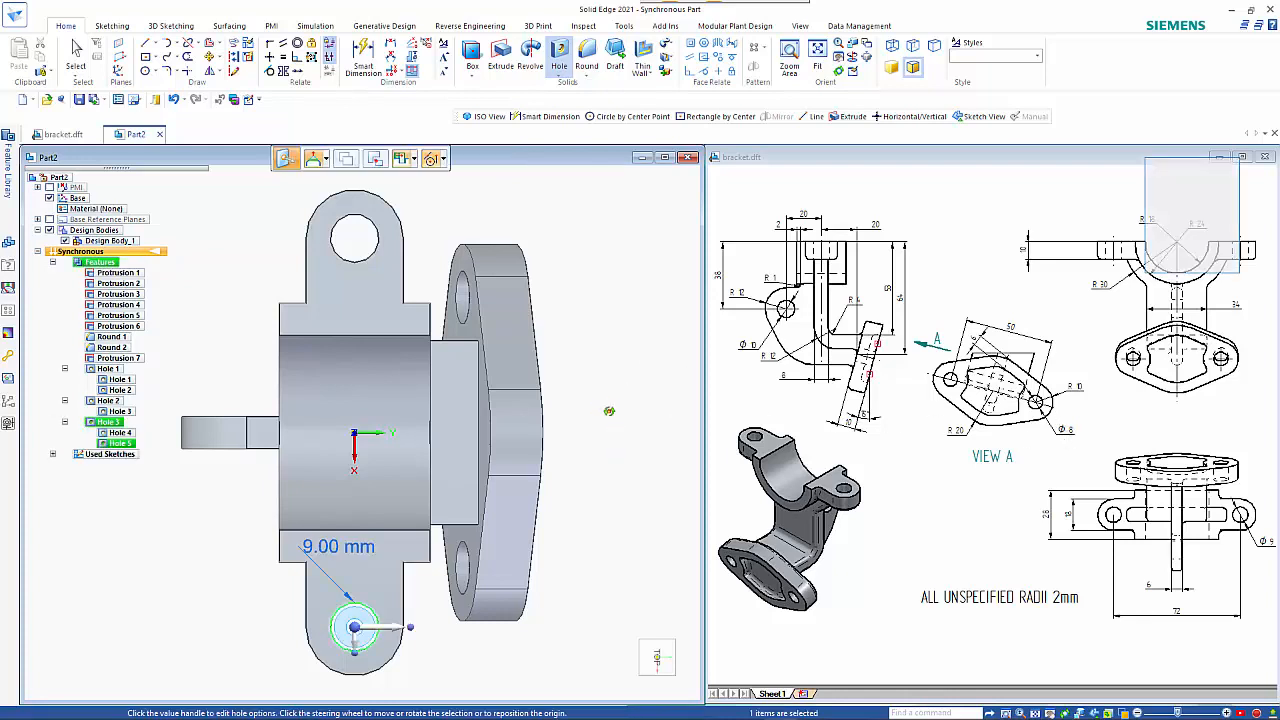
- Set the diameter of the tilted flange's two holes to 8 mm
mouse_move(609, 411)
middle_mouse_down()
mouse_move(626, 277)
mouse_move(645, 333)
middle_mouse_up()
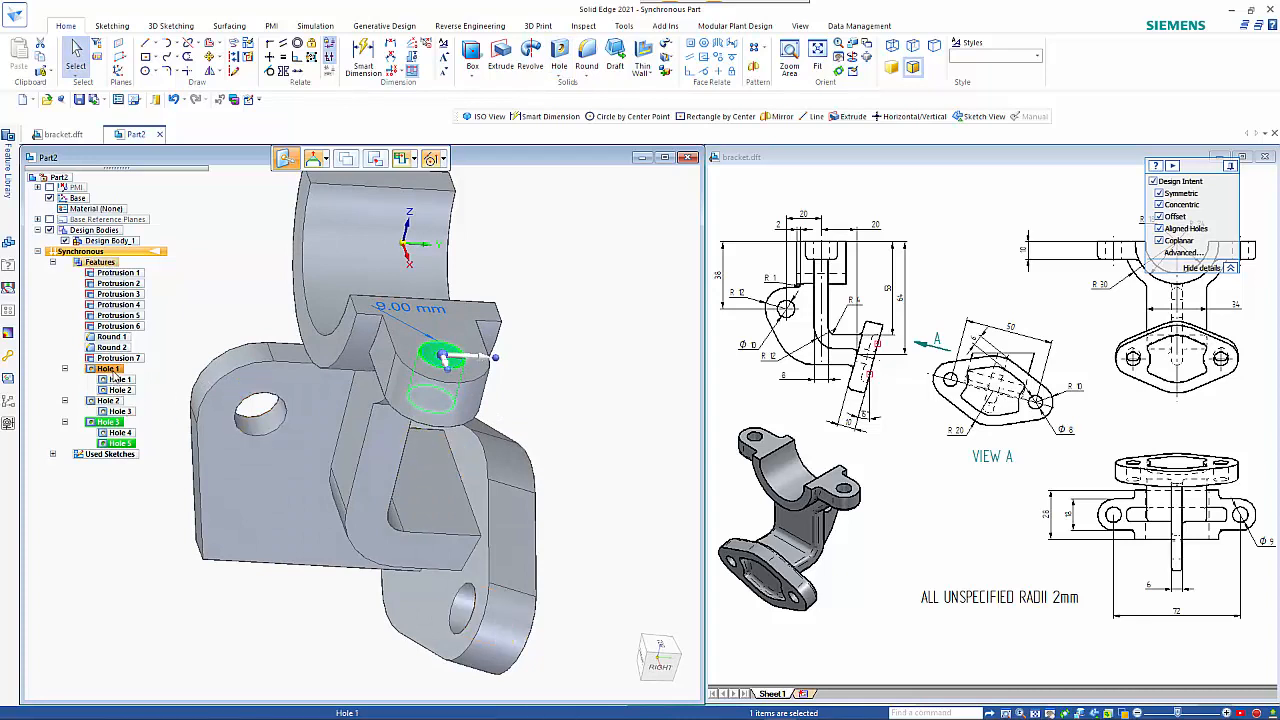
left_click(114, 375)
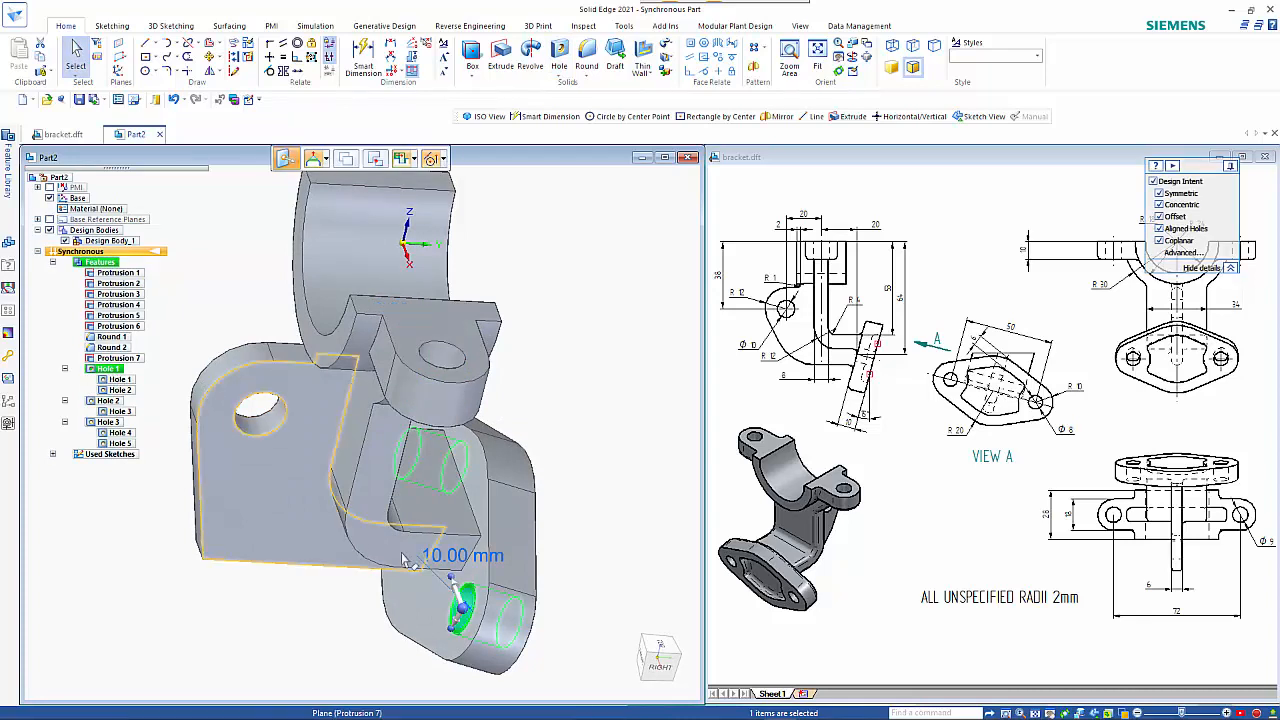
key("Escape")
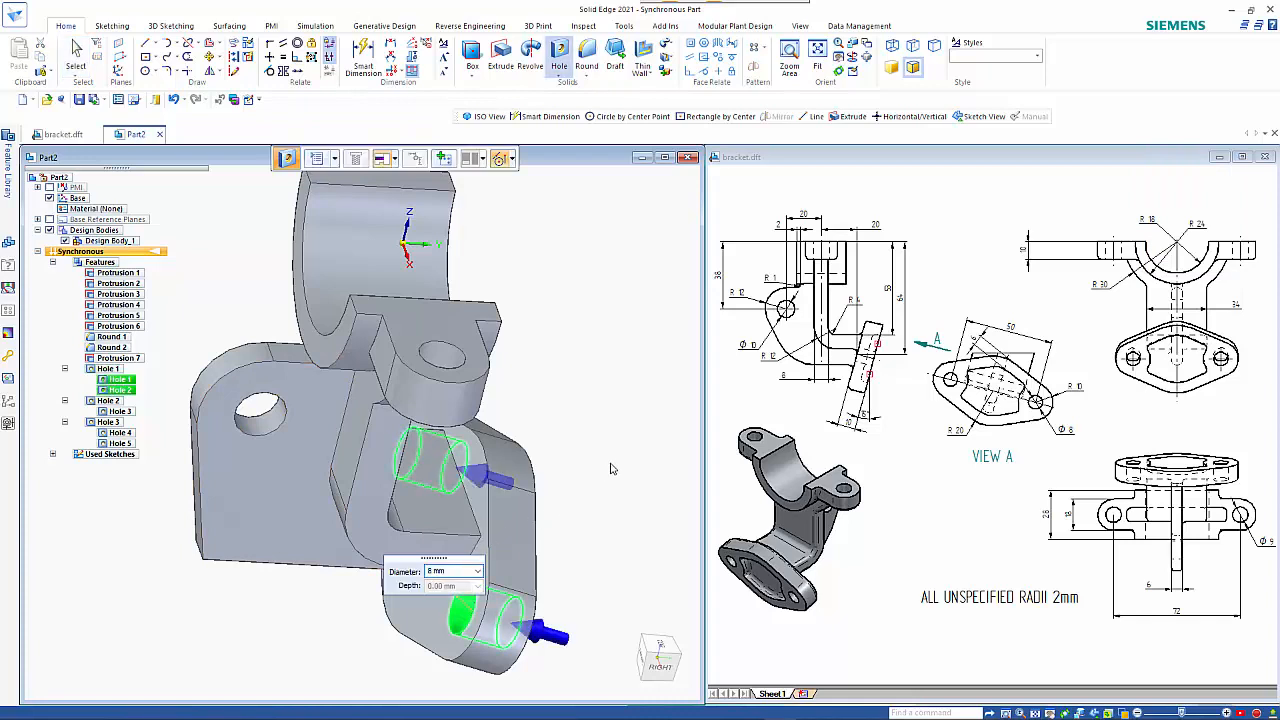
right_click(611, 466)
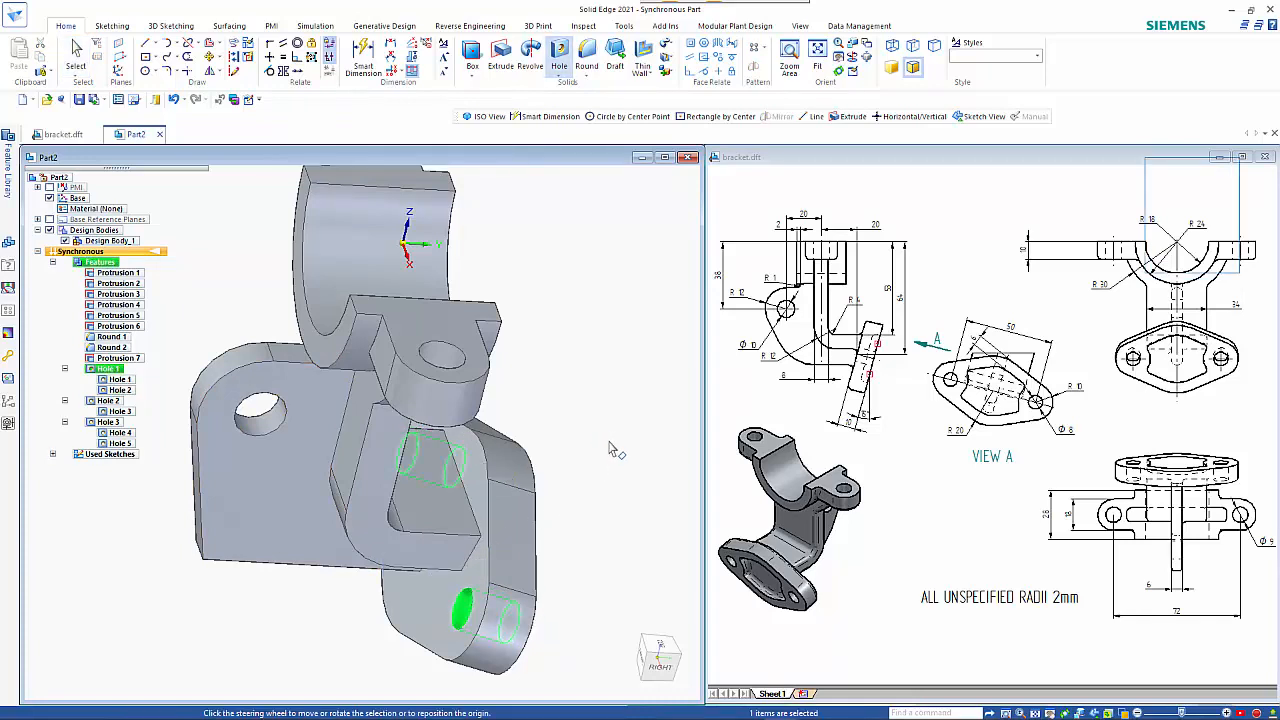
key("Escape")
- Transition the bracket part from the synchronous to the ordered modeling environment
middle_click_drag(604, 450, 497, 387)
scroll(497, 387, "down", 4)
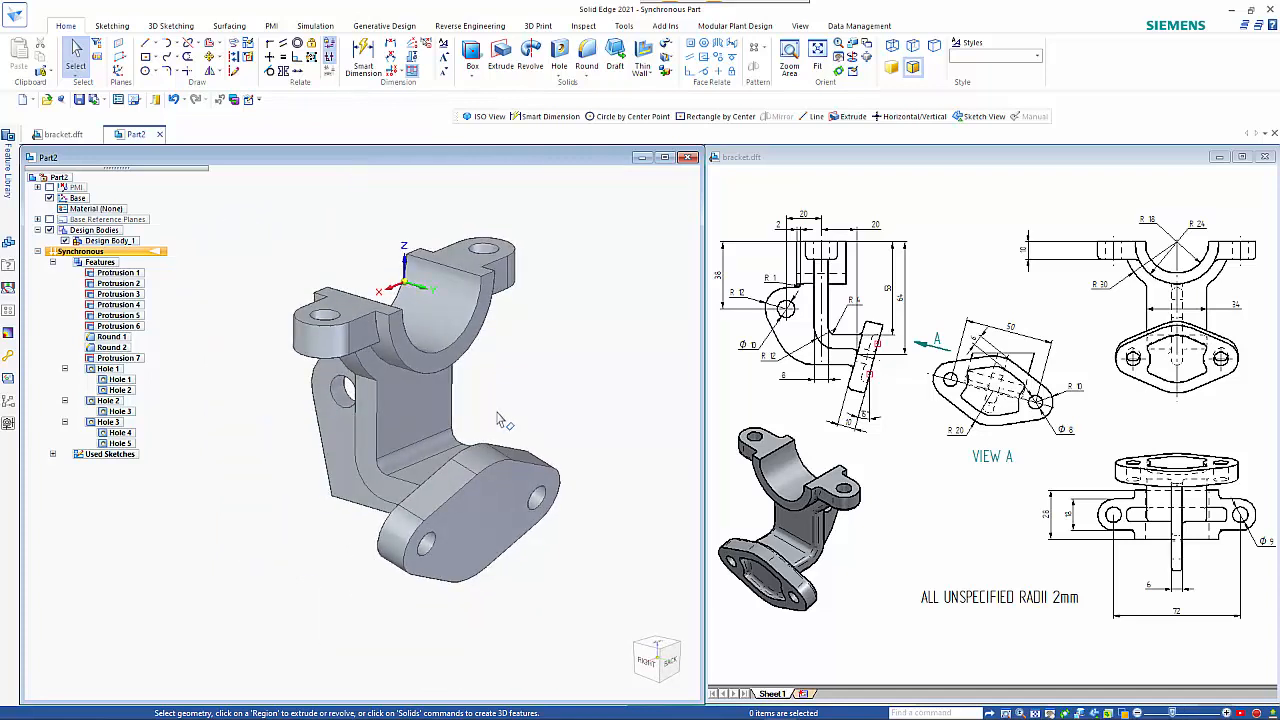
right_click(147, 255)
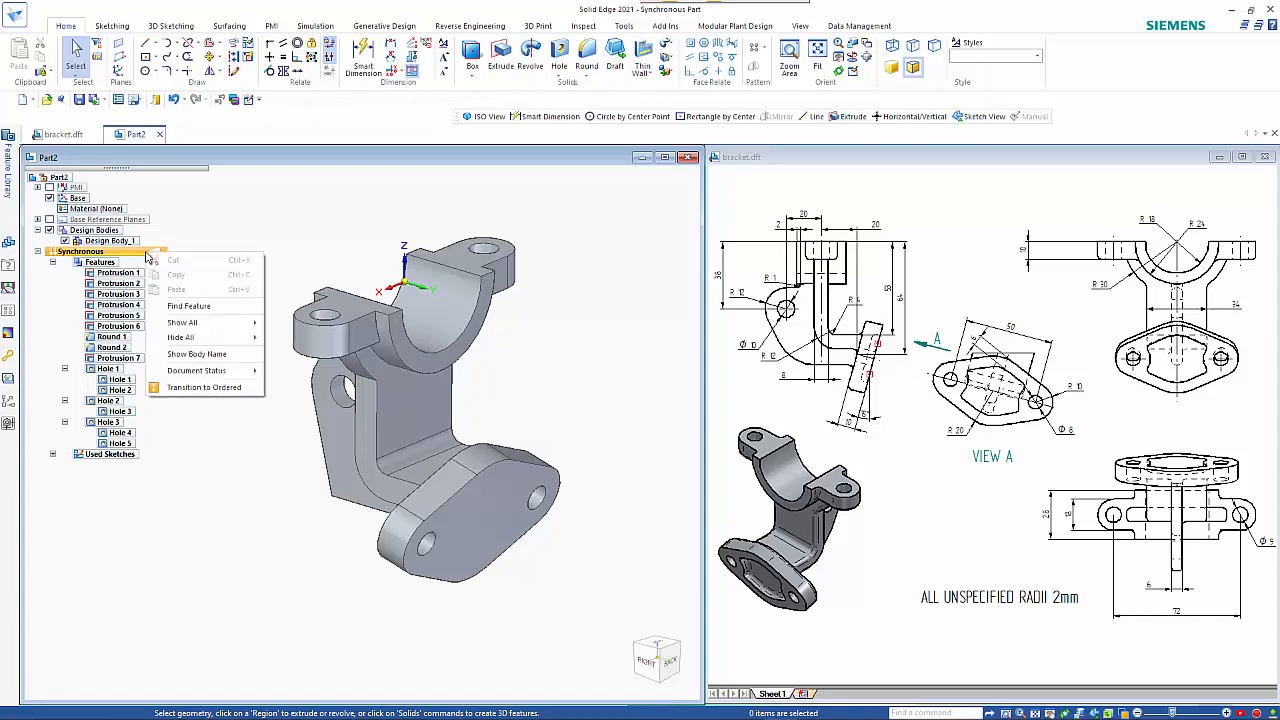
left_click(203, 388)
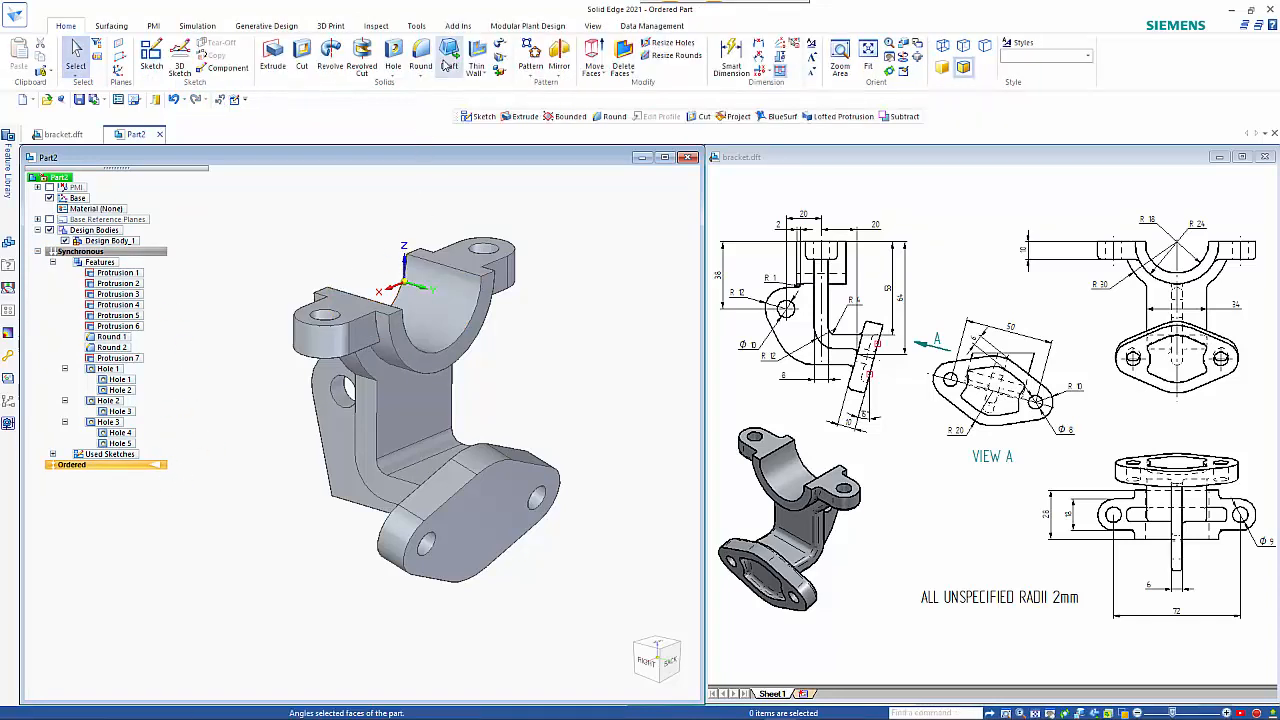
- Round the rib's sharp lower outer corner edge with a 24 mm radius
left_click(420, 58)
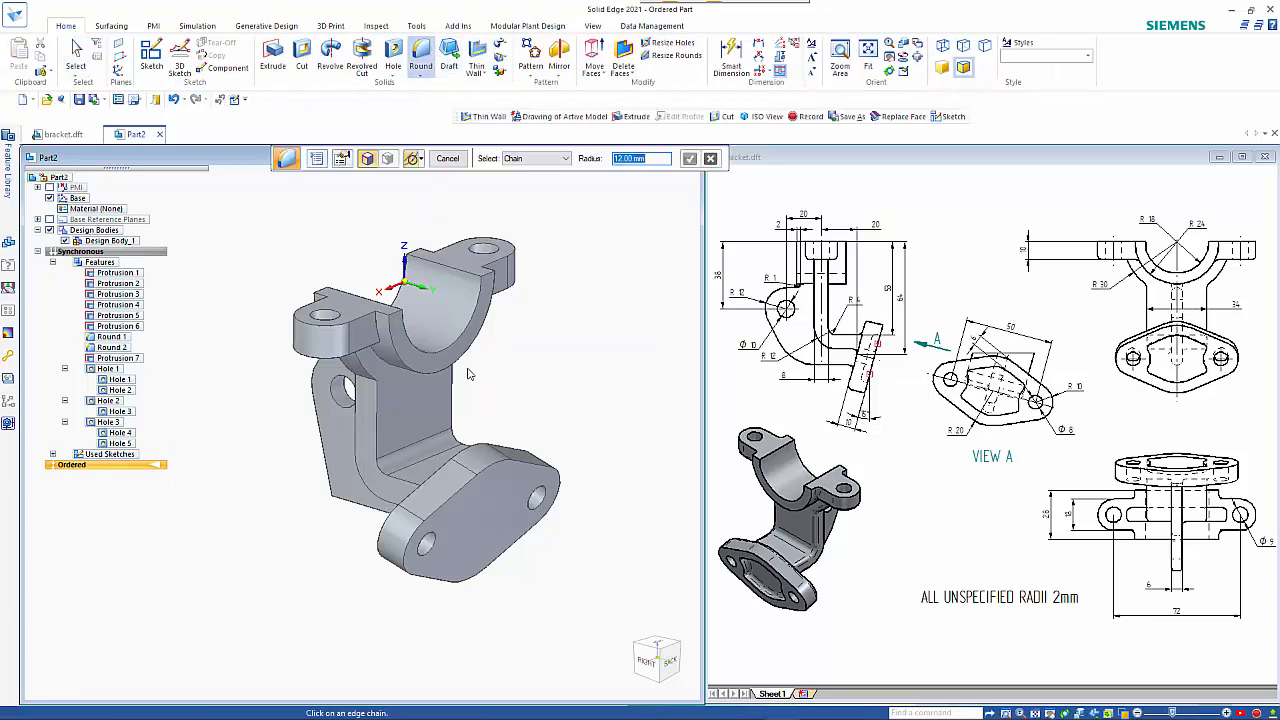
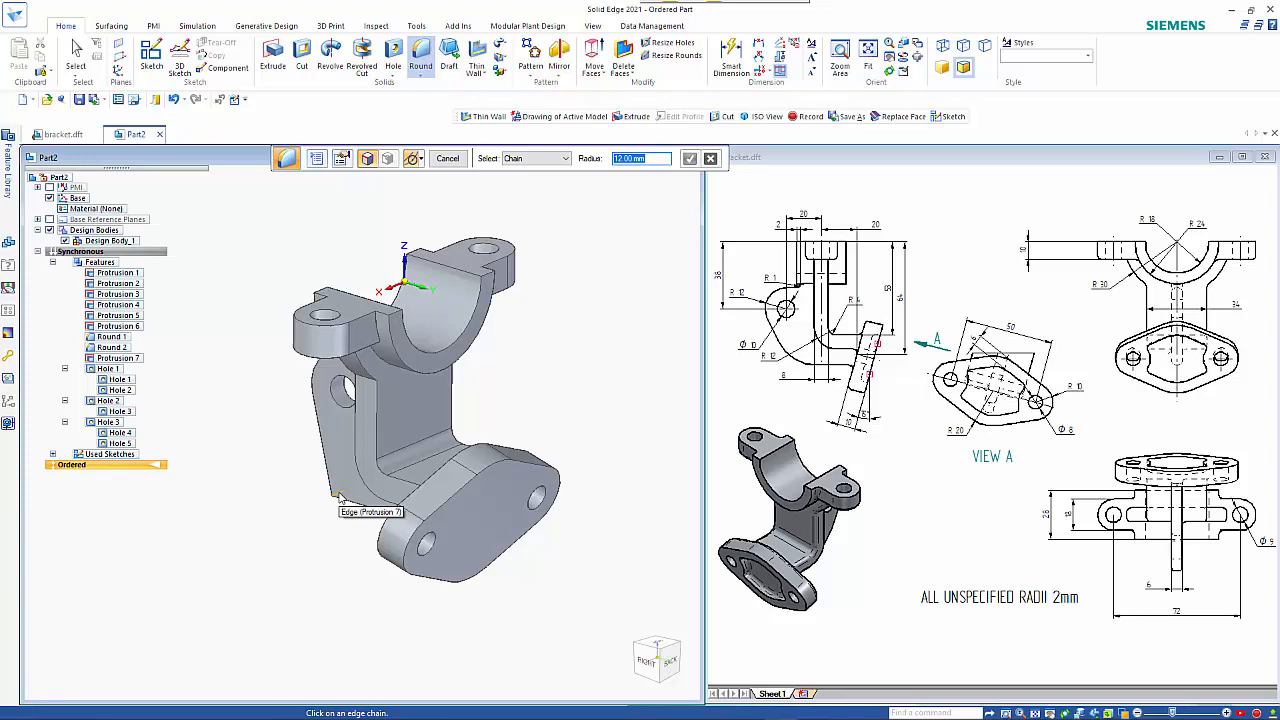
left_click(338, 497)
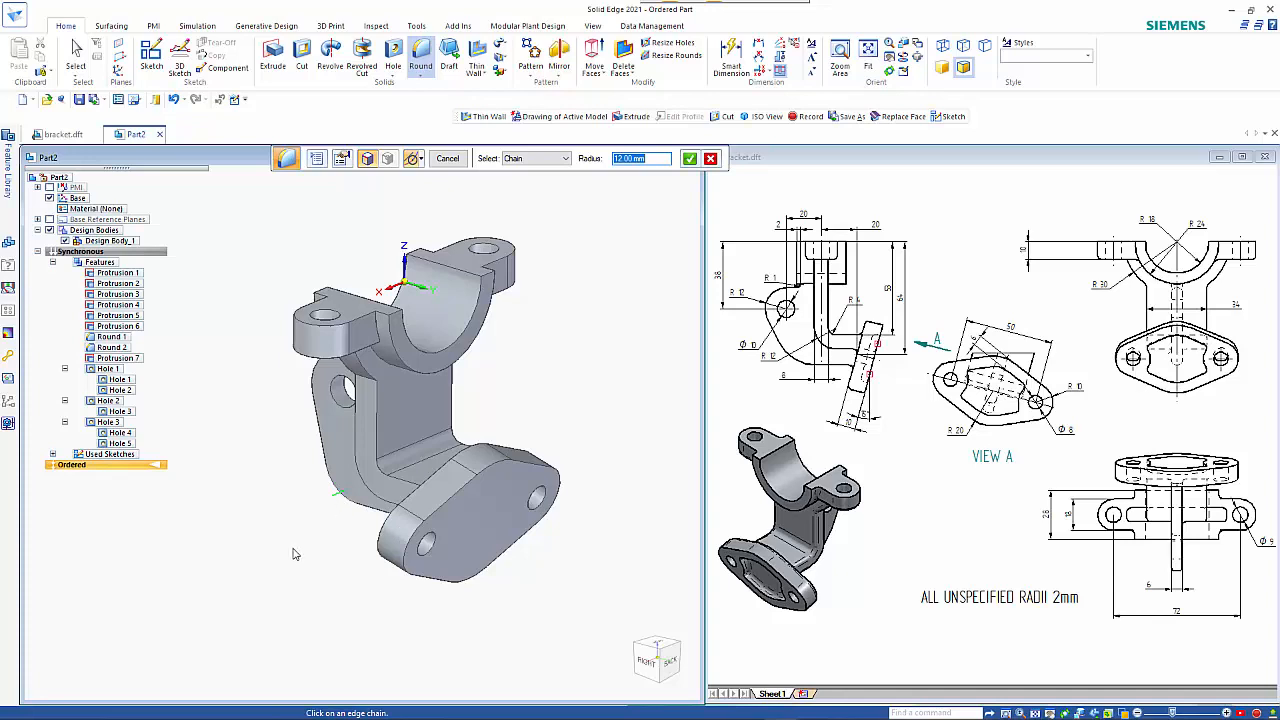
type("24")
key("Return")
middle_click_drag(297, 593, 434, 578)
right_click(384, 608)
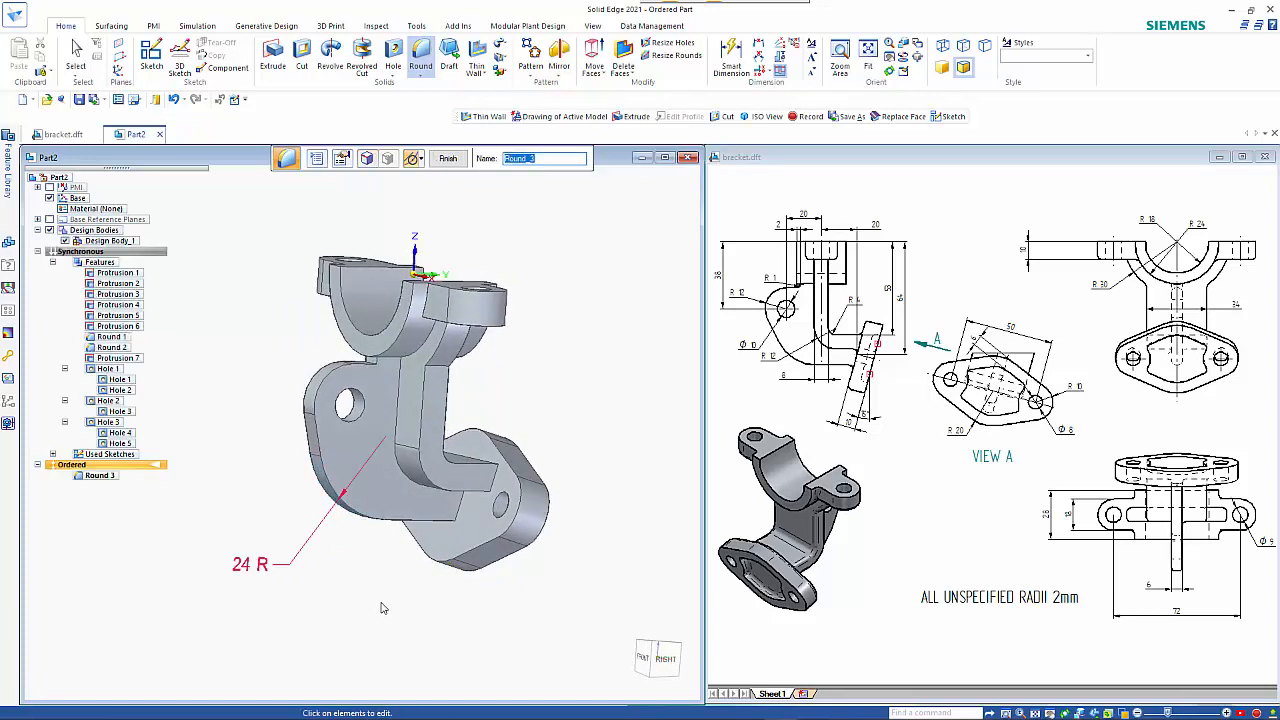
- Round the small inner corner edge where the rib's top meets the step below the saddle with a 1 mm radius
scroll(388, 366, "up", 5)
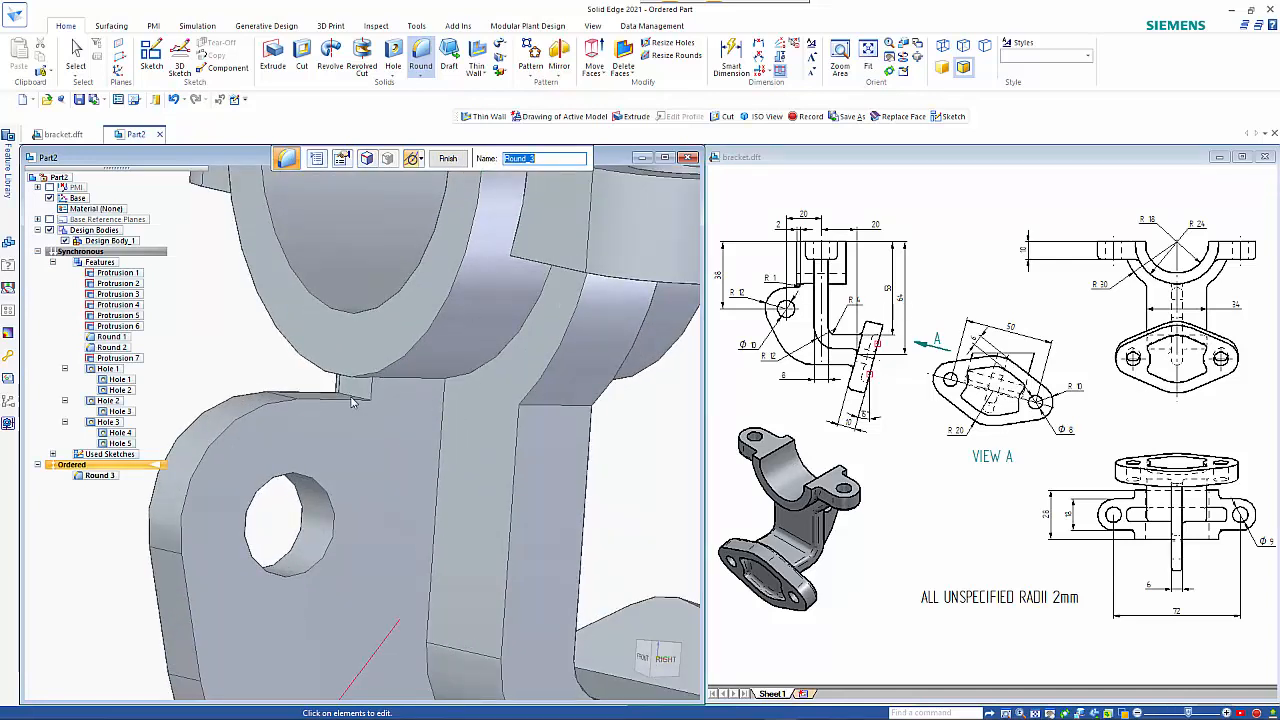
right_click(399, 419)
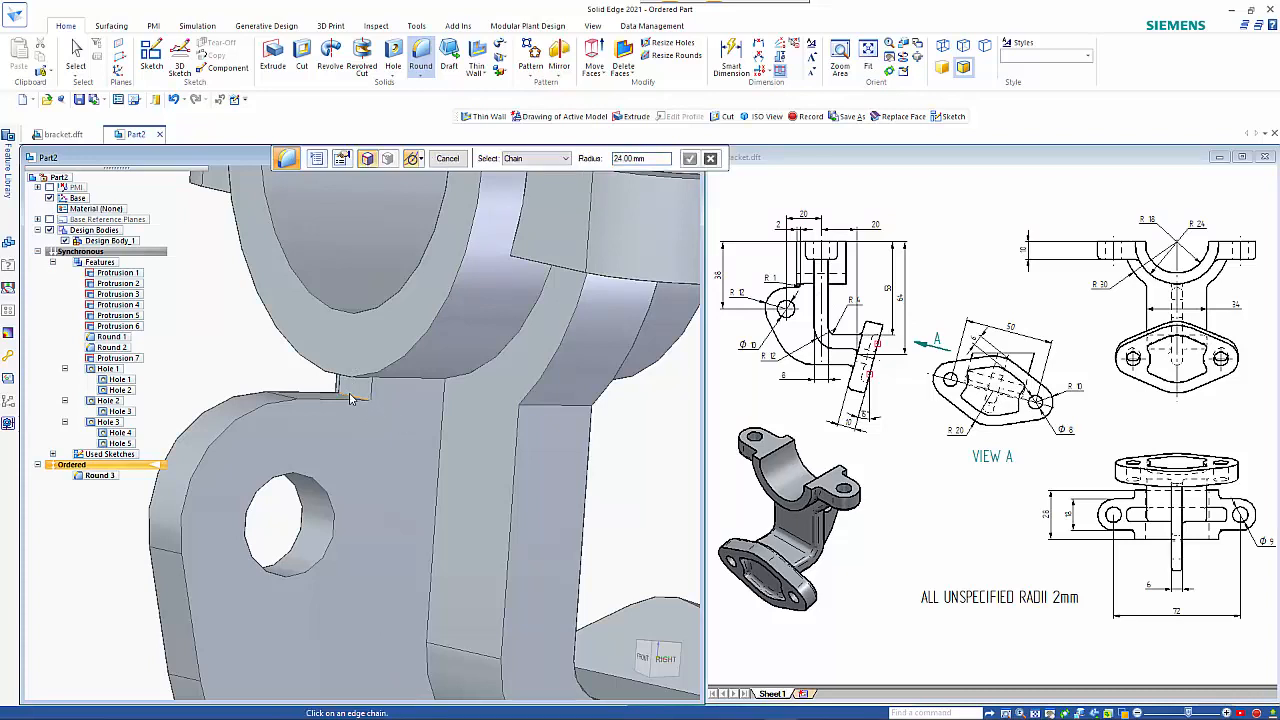
left_click(370, 403)
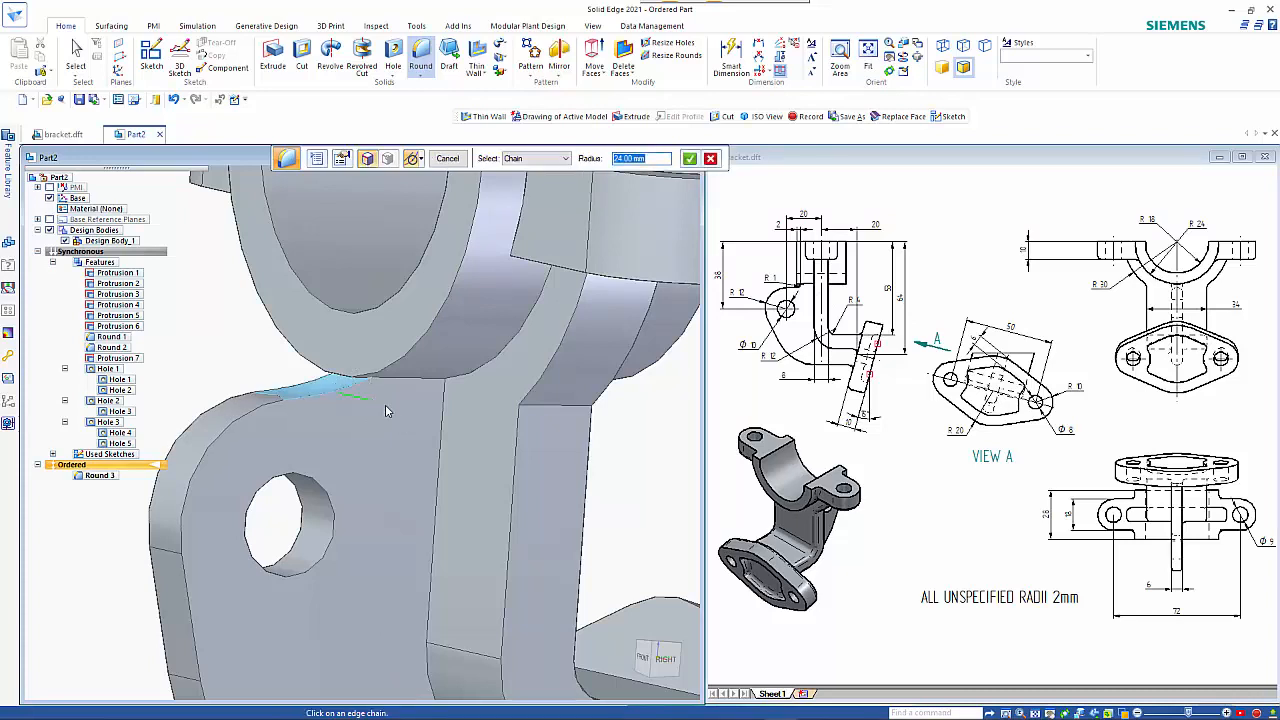
type("1")
key("Return")
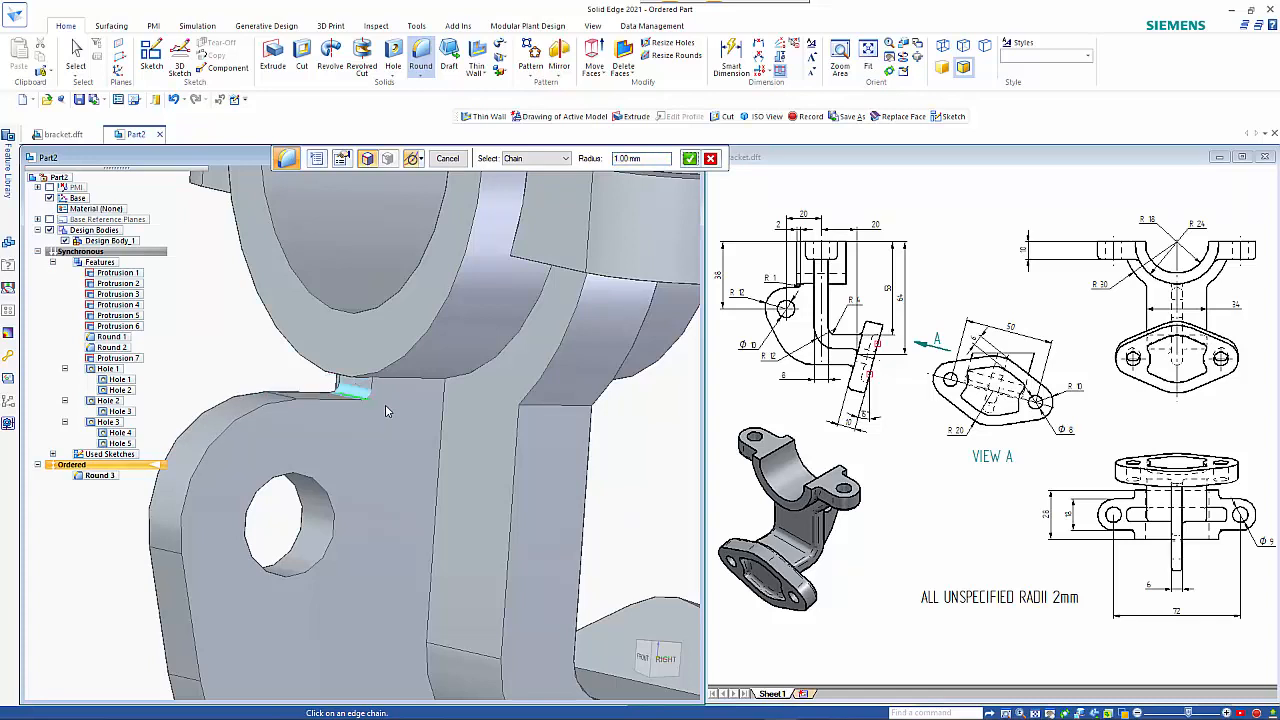
key("Return")
key("Return")
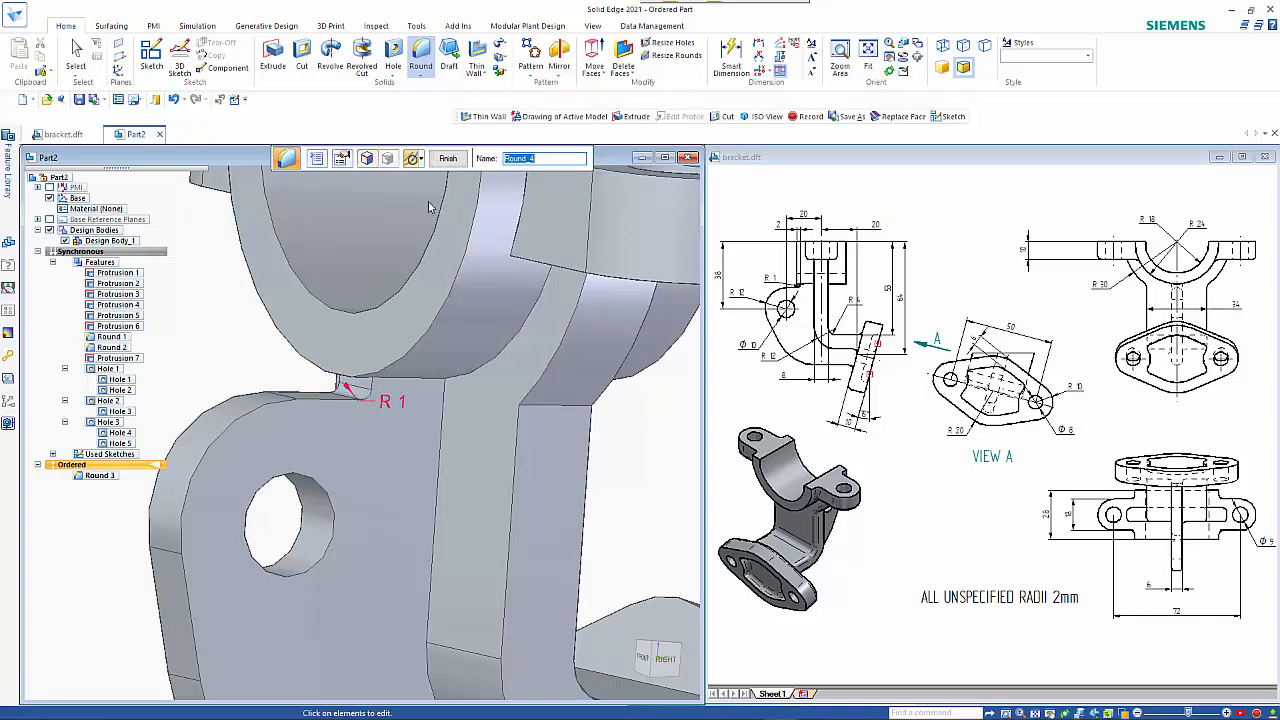
left_click(450, 158)
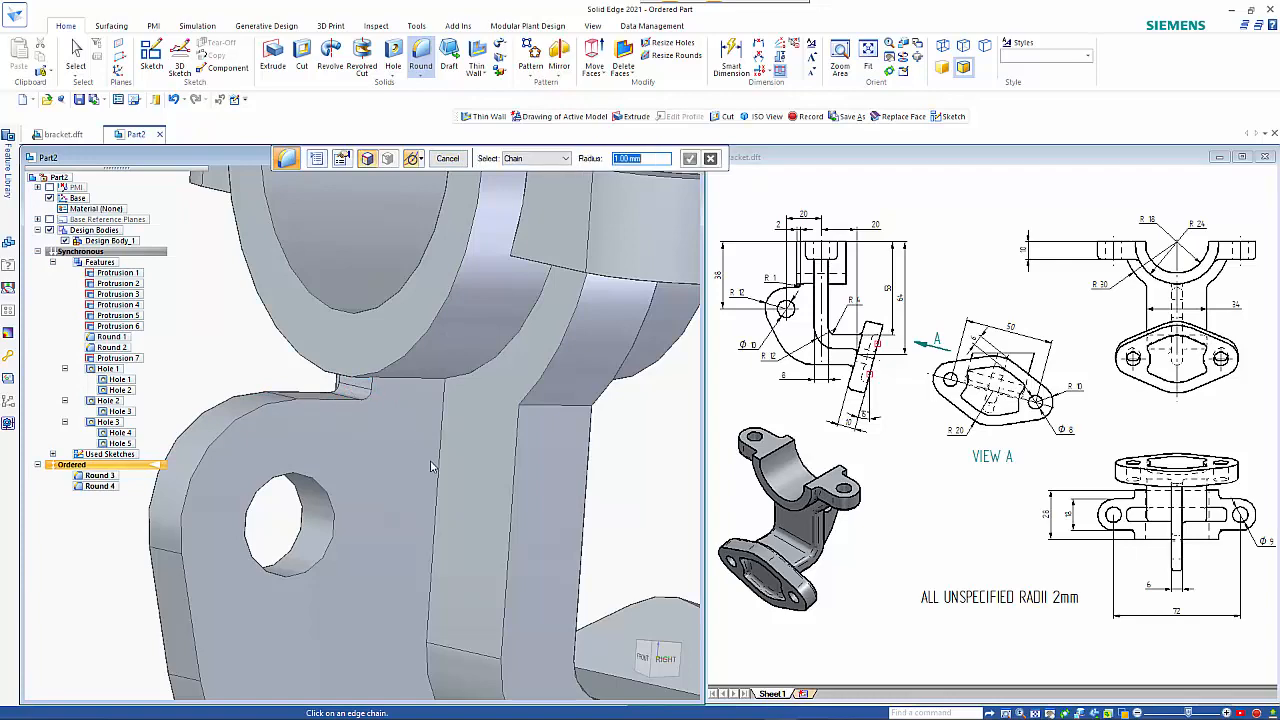
- Round the two short edges where the web's sides meet the saddle's underside with a 2 mm radius
scroll(428, 463, "down", 3)
scroll(428, 463, "down", 2)
middle_click_drag(557, 491, 425, 512)
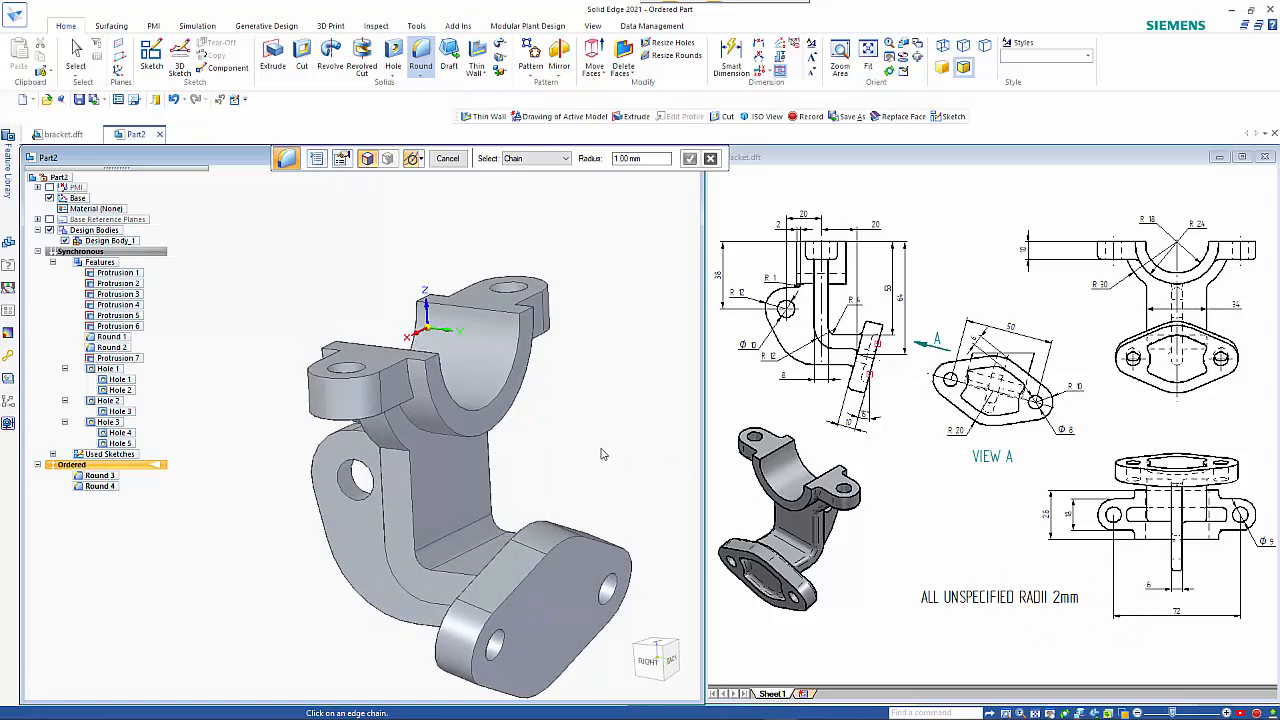
mouse_move(551, 451)
middle_mouse_down()
mouse_move(563, 420)
mouse_move(665, 404)
mouse_move(571, 431)
middle_mouse_up()
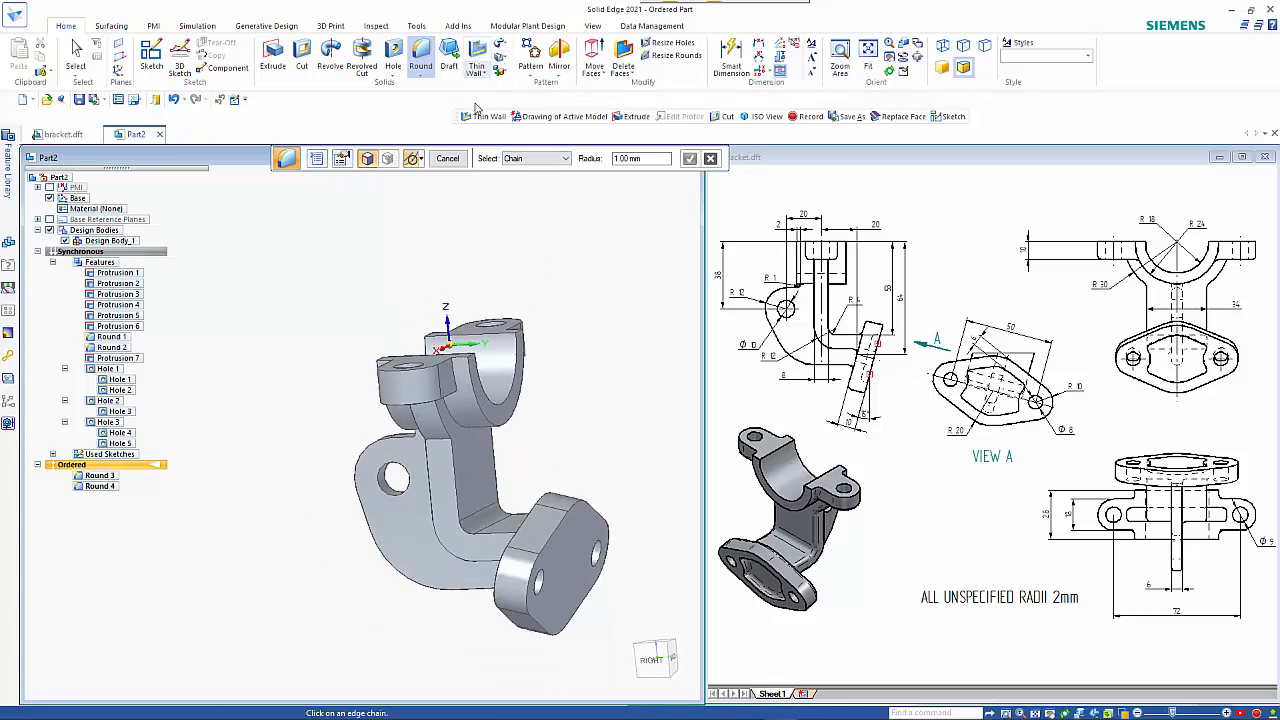
left_click(637, 161)
key("Tab")
left_click(437, 445)
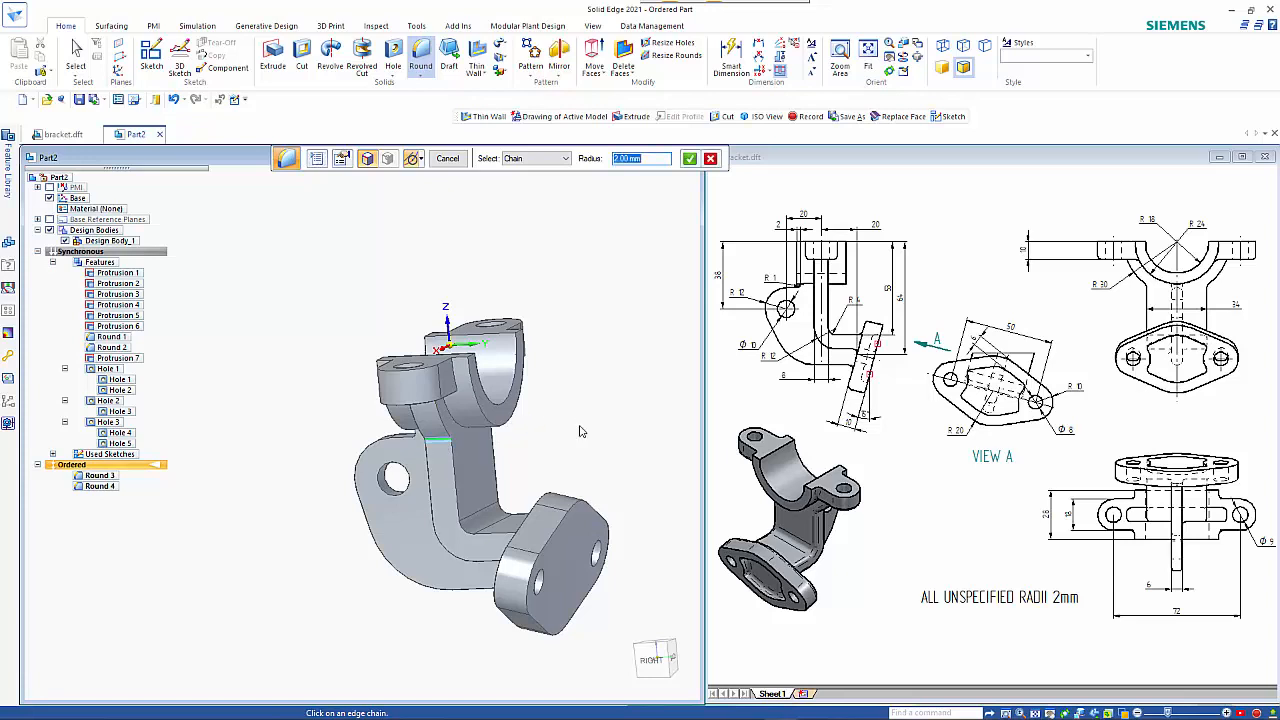
middle_click_drag(580, 432, 513, 440)
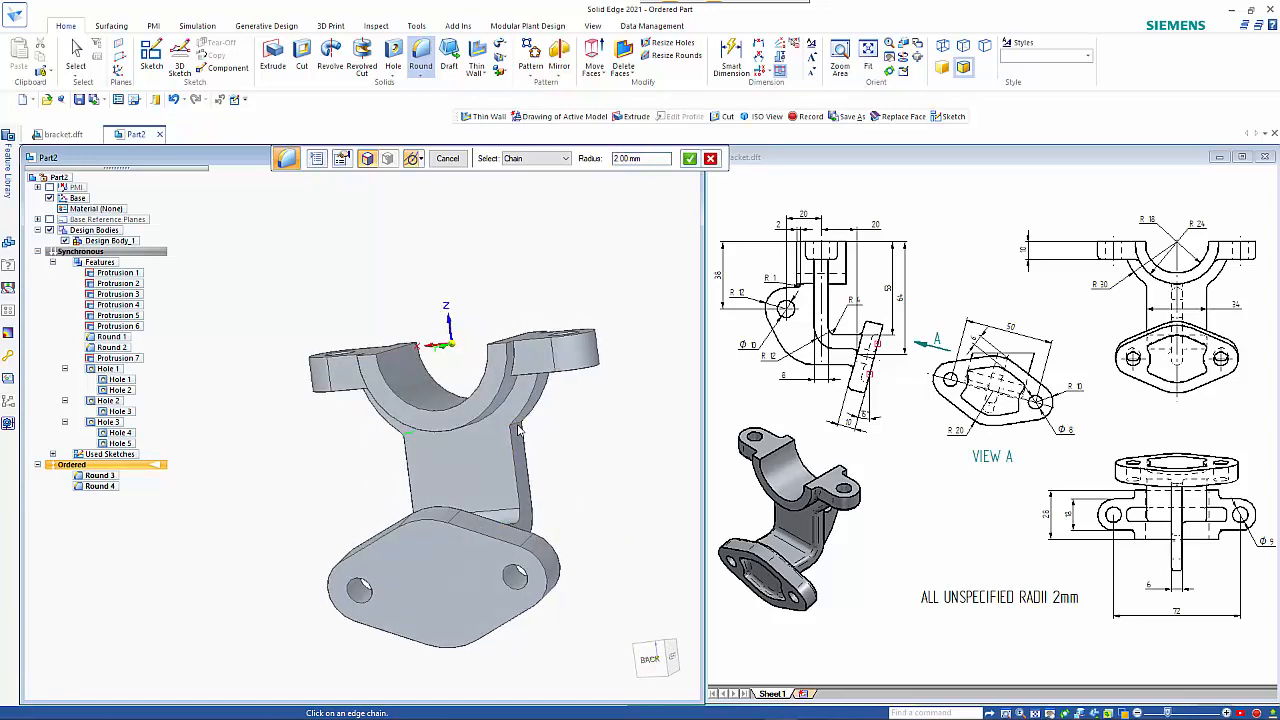
left_click(516, 427)
right_click(572, 433)
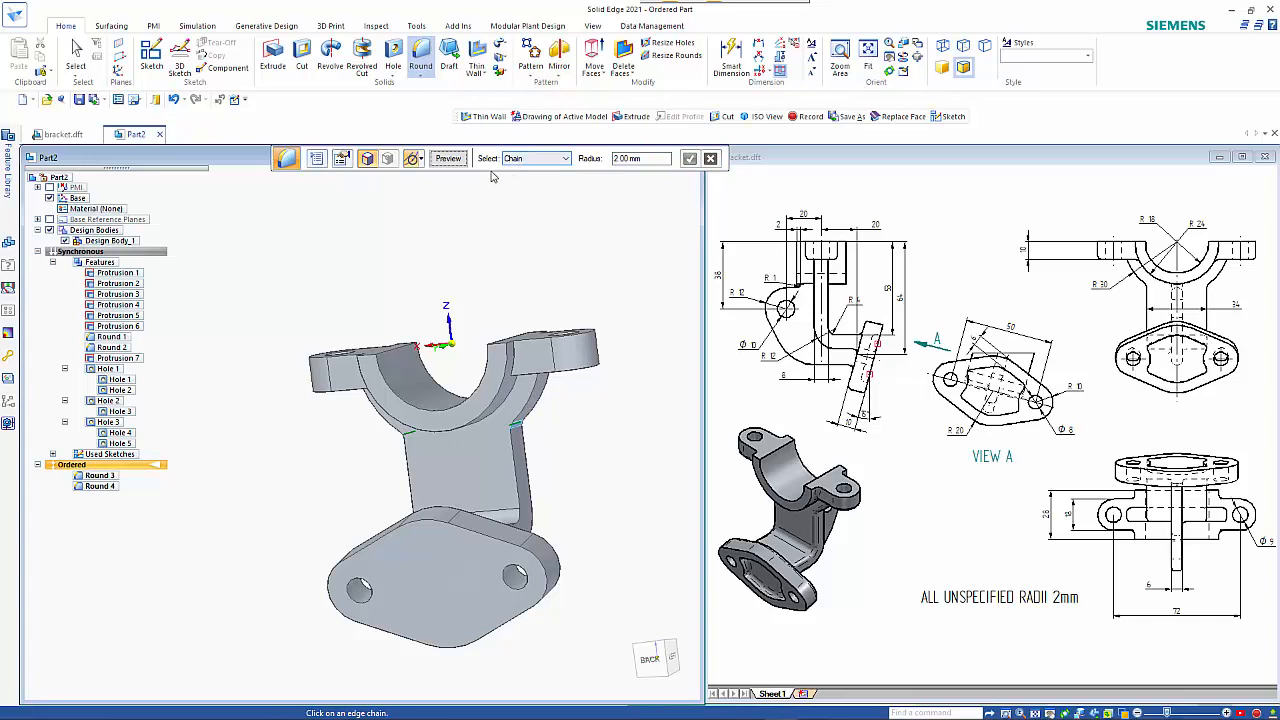
right_click(522, 192)
right_click(522, 194)
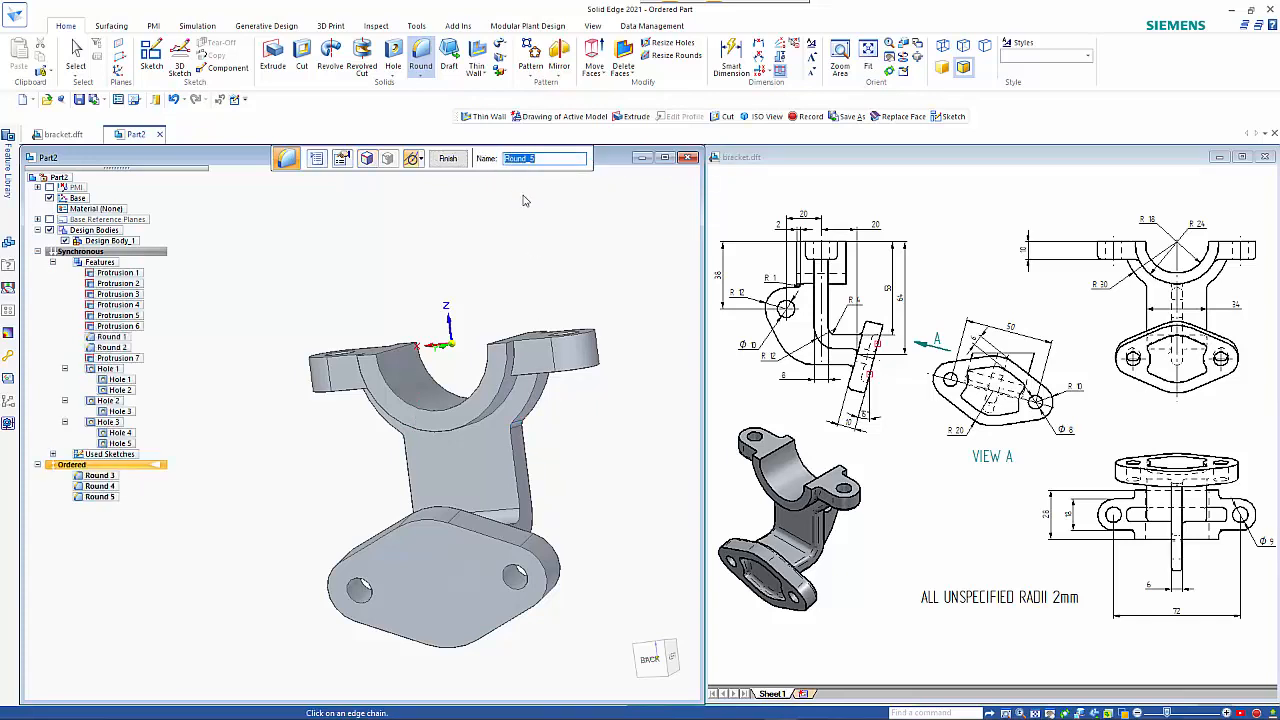
- Round the front and back edge chains along both sides of the bent web with a 2 mm radius
left_click(536, 422)
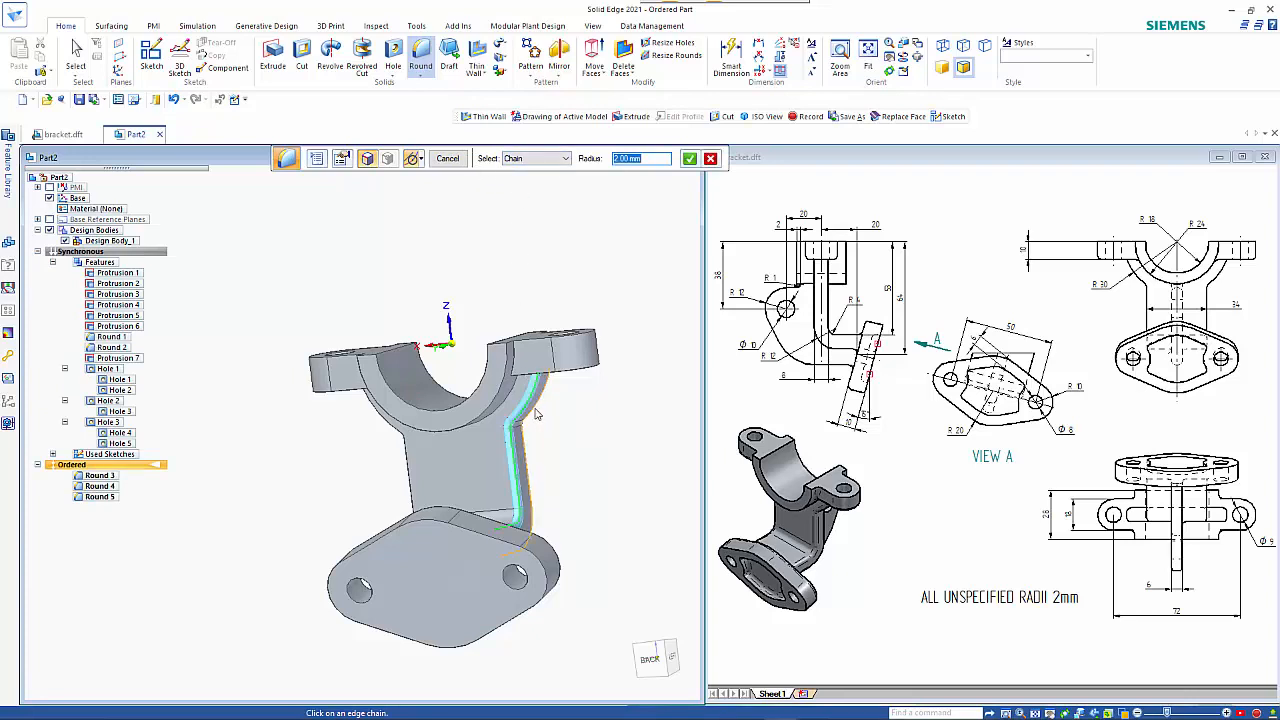
left_click(537, 418)
middle_click_drag(560, 462, 170, 498)
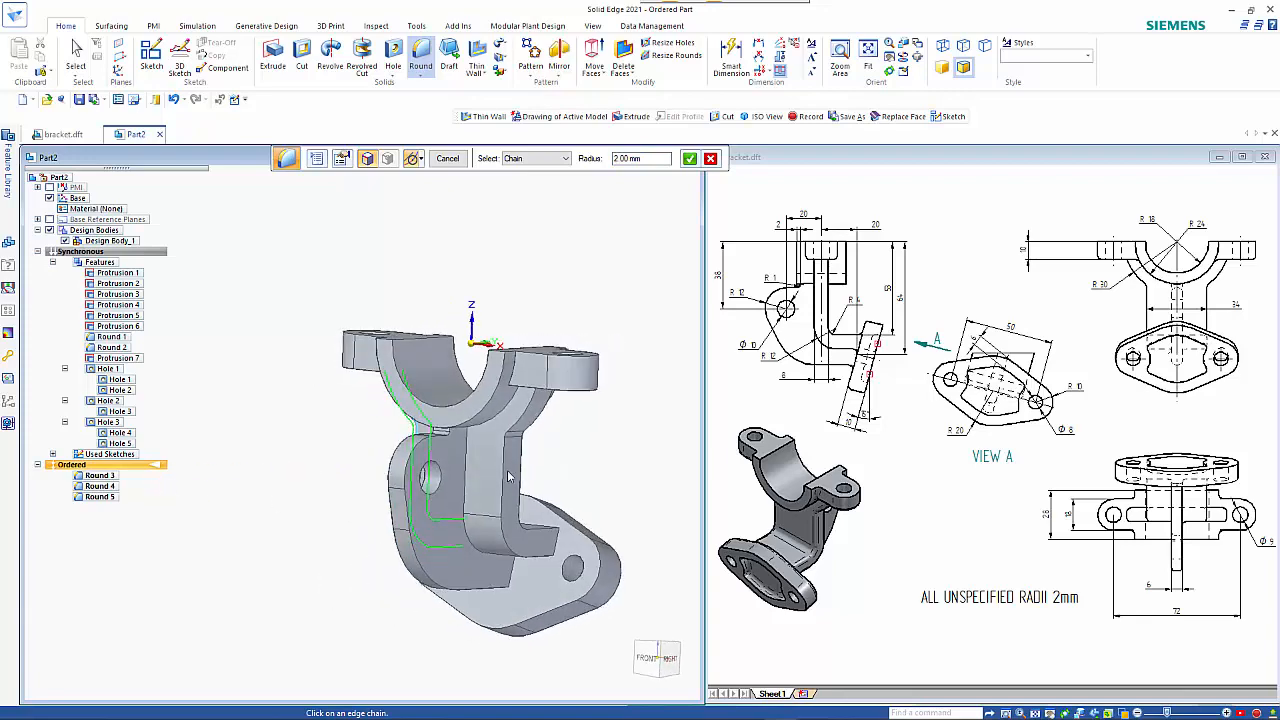
left_click(507, 462)
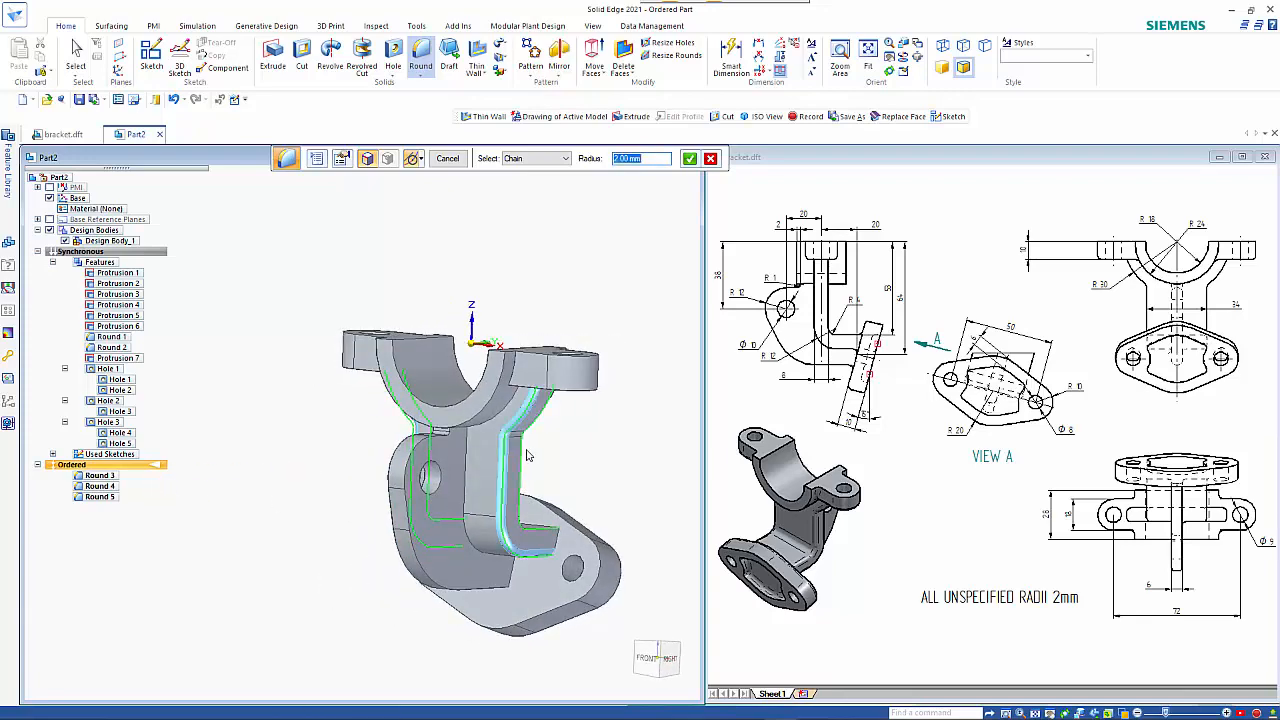
middle_click_drag(617, 454, 560, 504)
right_click(618, 431)
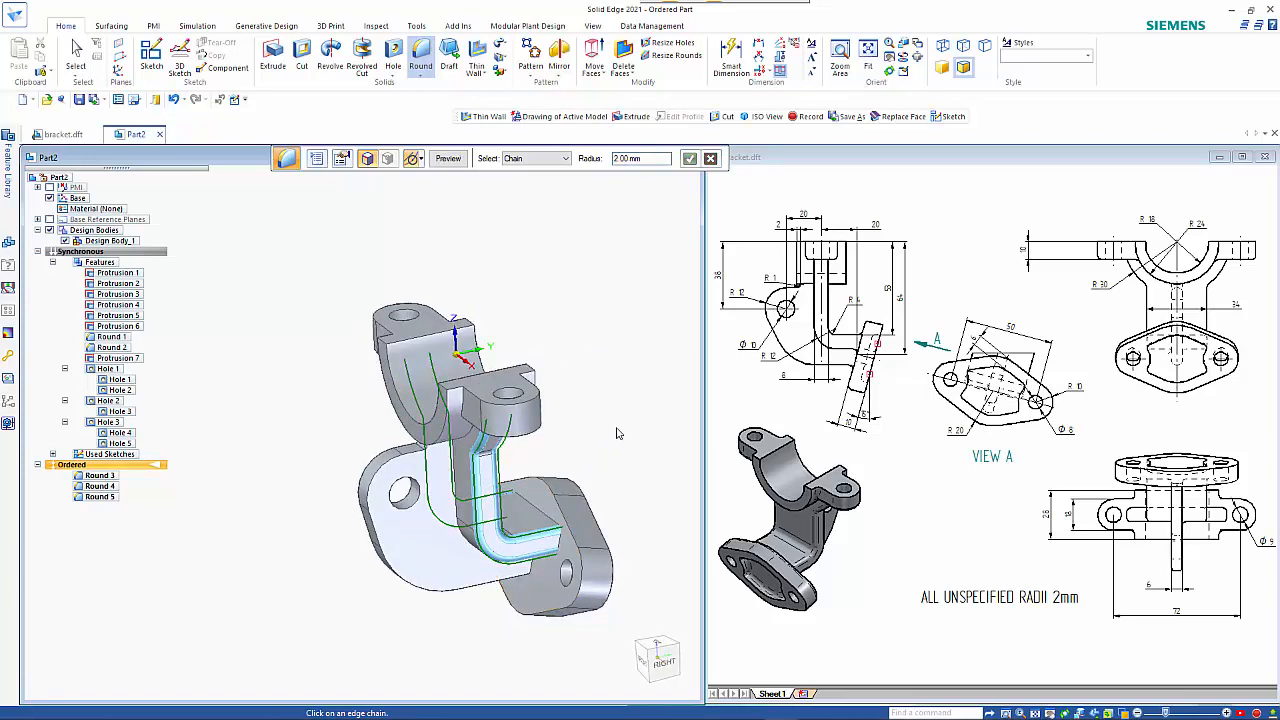
right_click(617, 433)
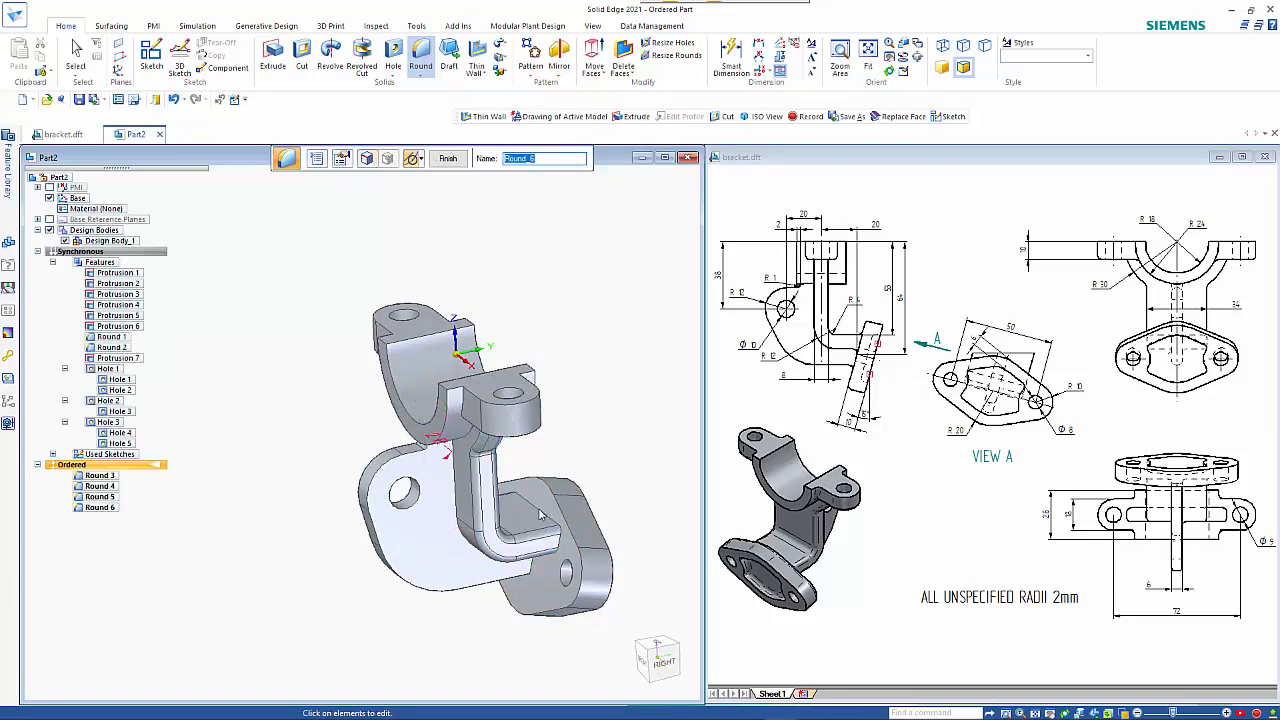
right_click(570, 482)
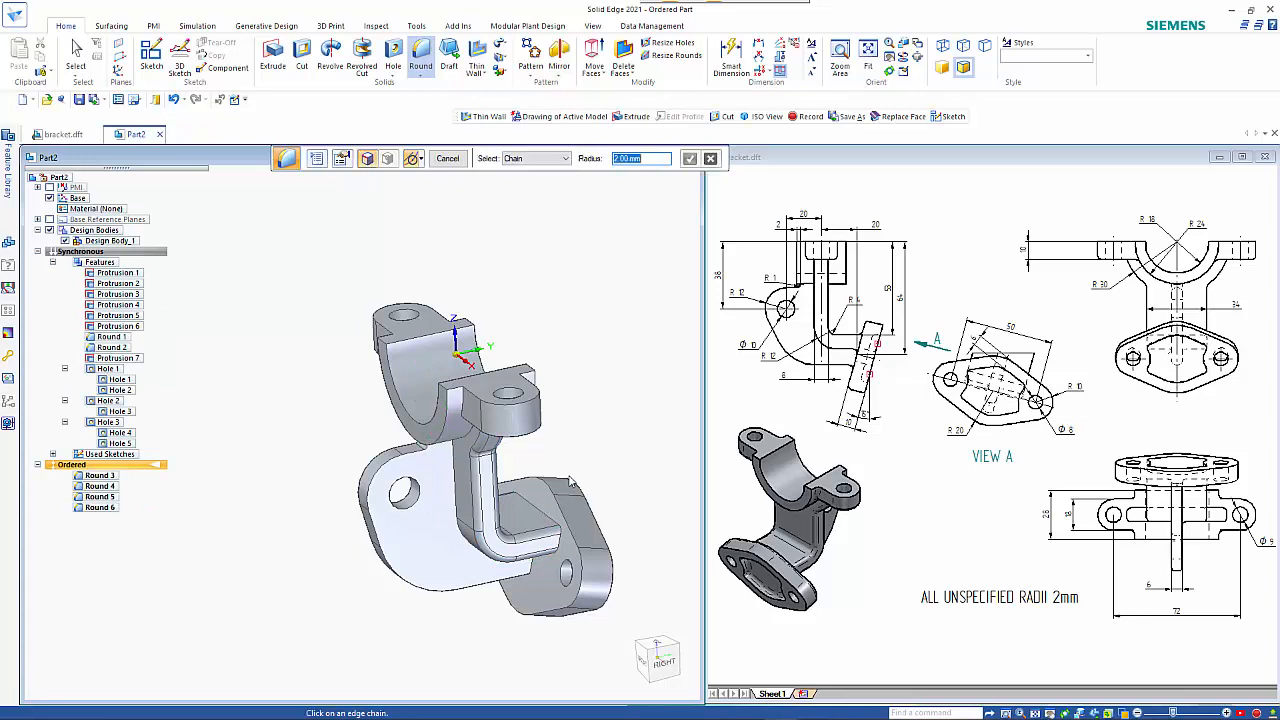
- Round the edge chain where the bent web joins the tilted flange with a 2 mm radius
left_click(547, 518)
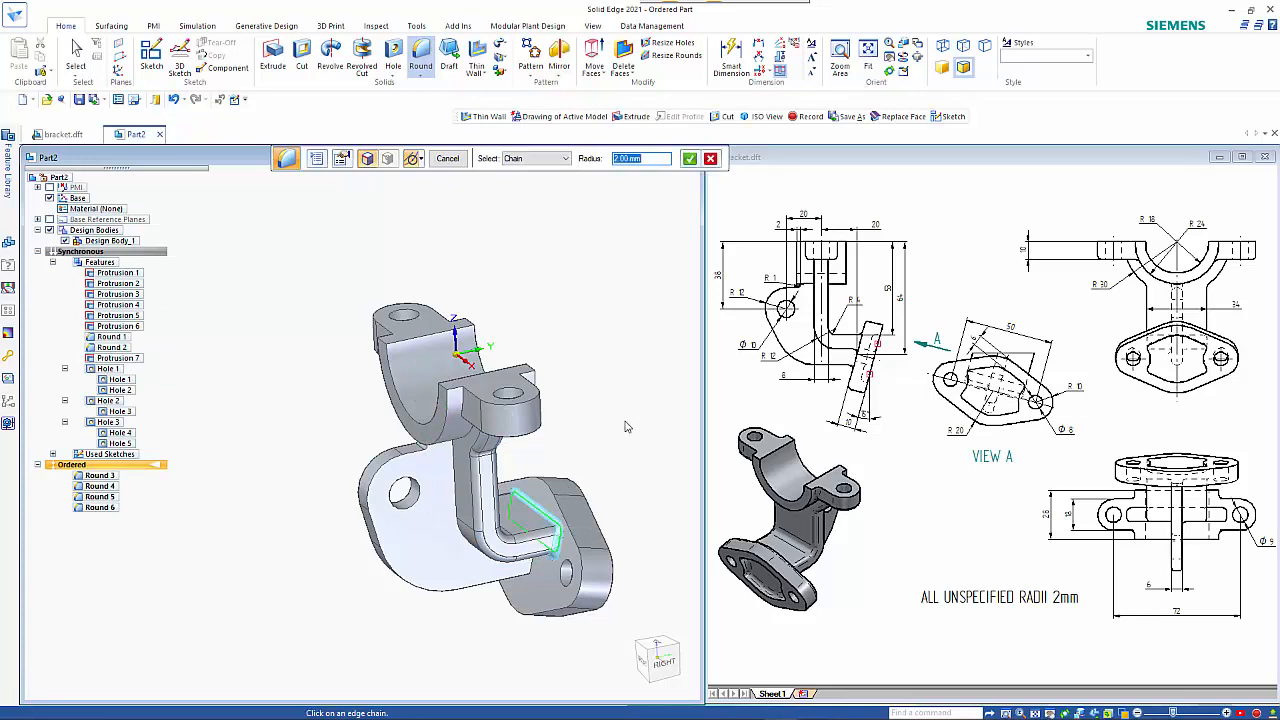
right_click(630, 430)
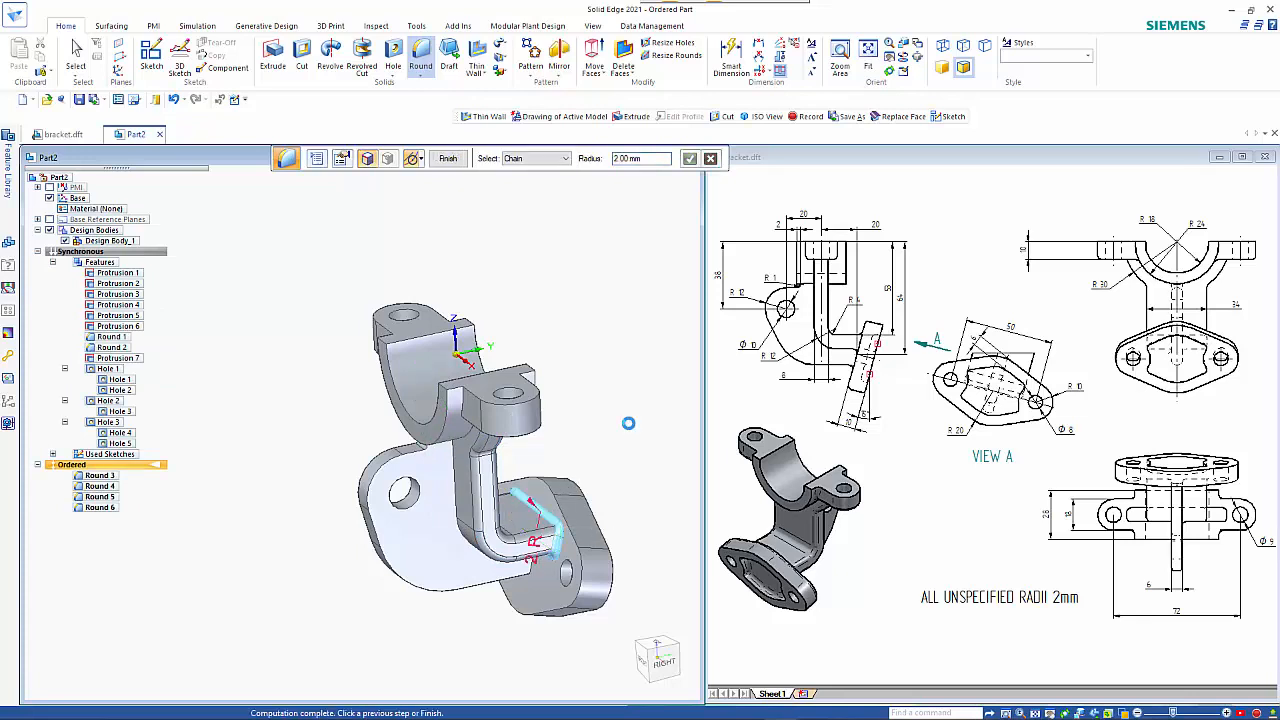
mouse_move(617, 451)
middle_mouse_down()
mouse_move(600, 400)
mouse_move(613, 425)
mouse_move(649, 383)
mouse_move(638, 356)
mouse_move(647, 392)
middle_mouse_up()
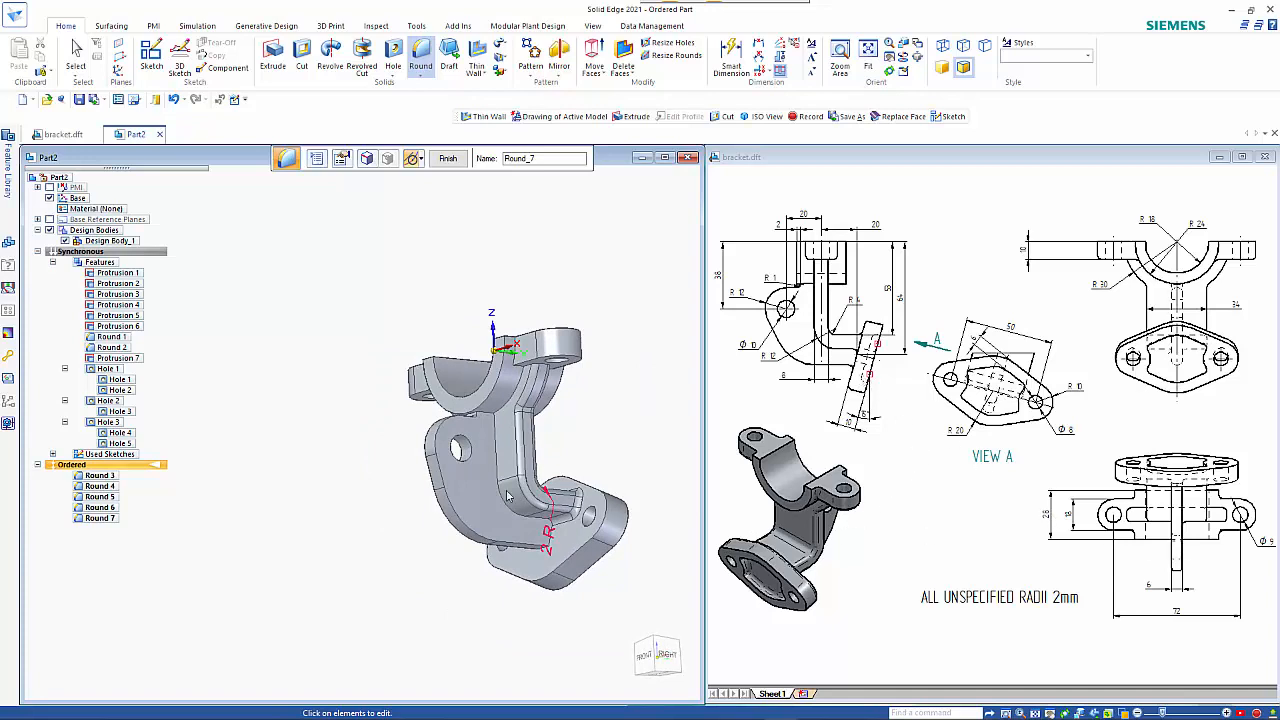
right_click(641, 403)
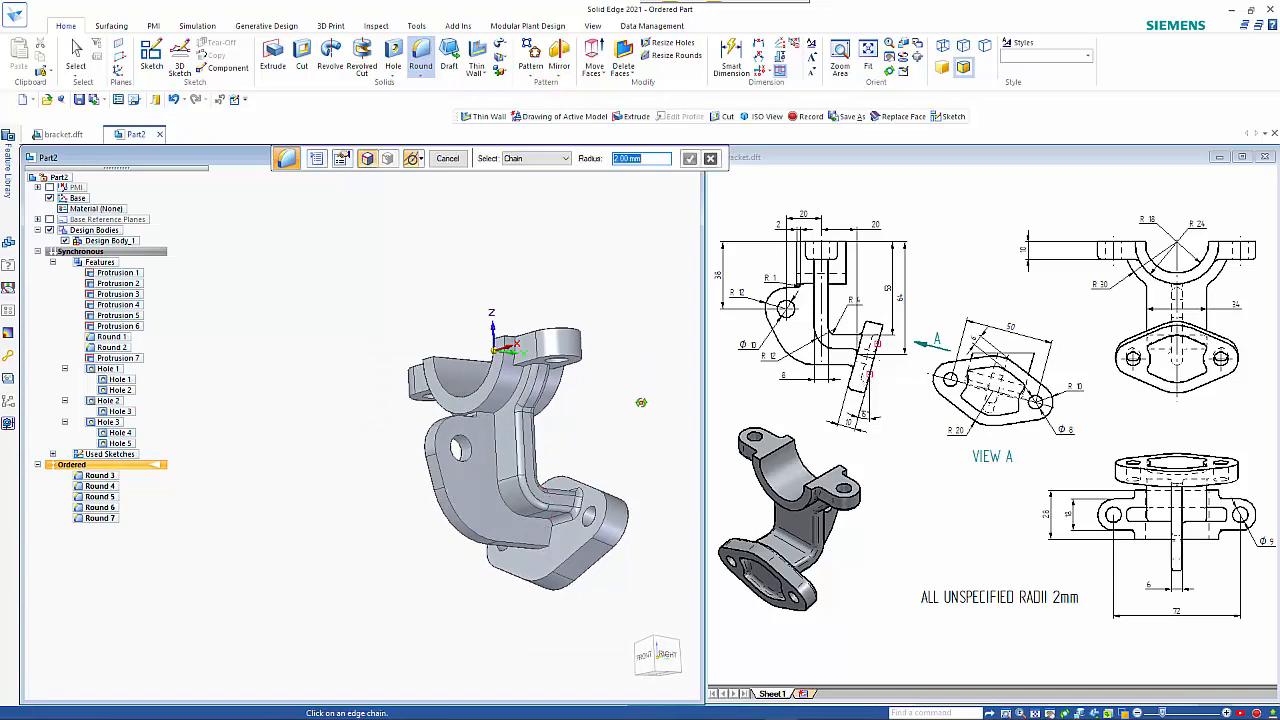
- Round the outer profile edges on both side faces of the rib with a 2 mm radius
left_click(428, 437)
middle_click_drag(395, 478, 533, 481)
left_click(530, 479)
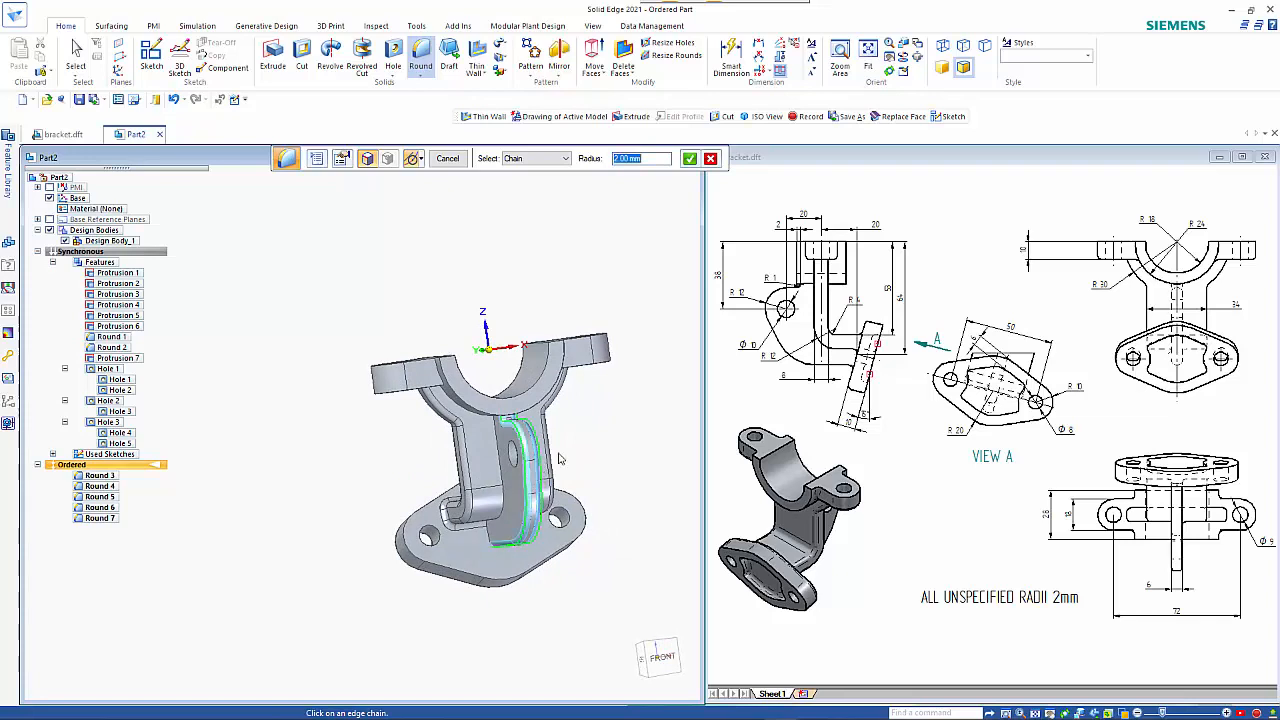
key("Return")
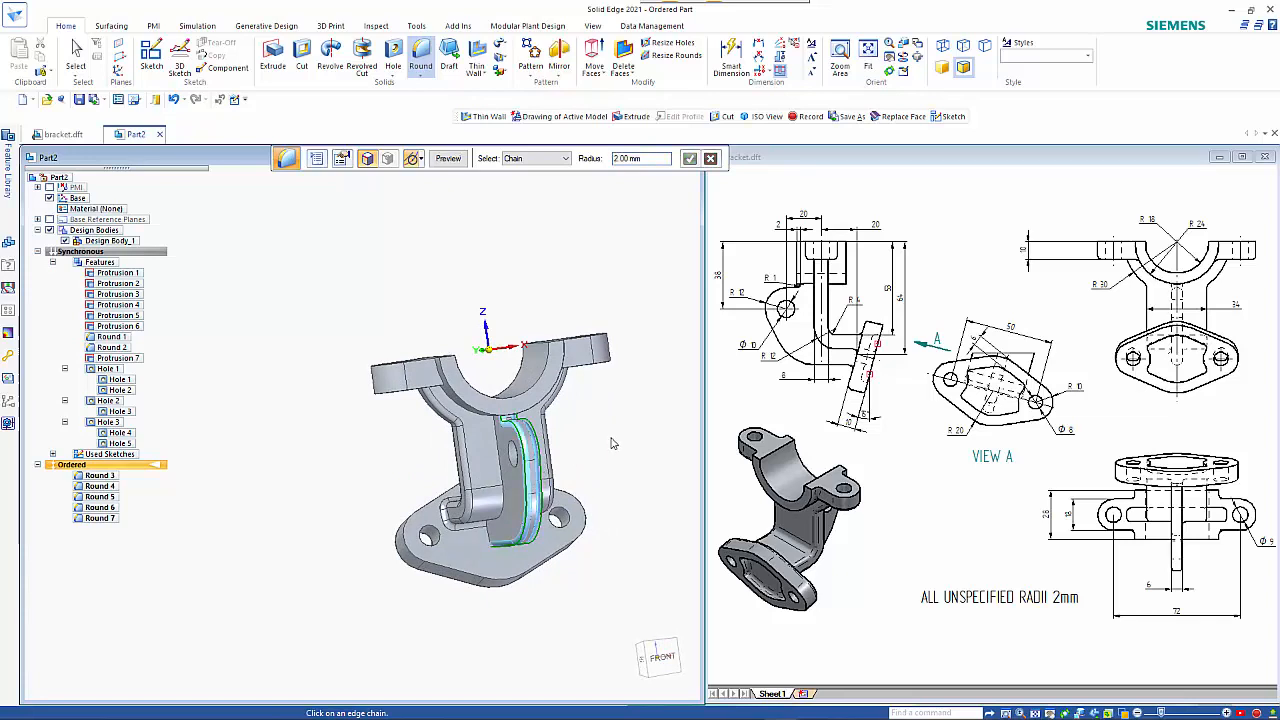
right_click(612, 440)
right_click(611, 436)
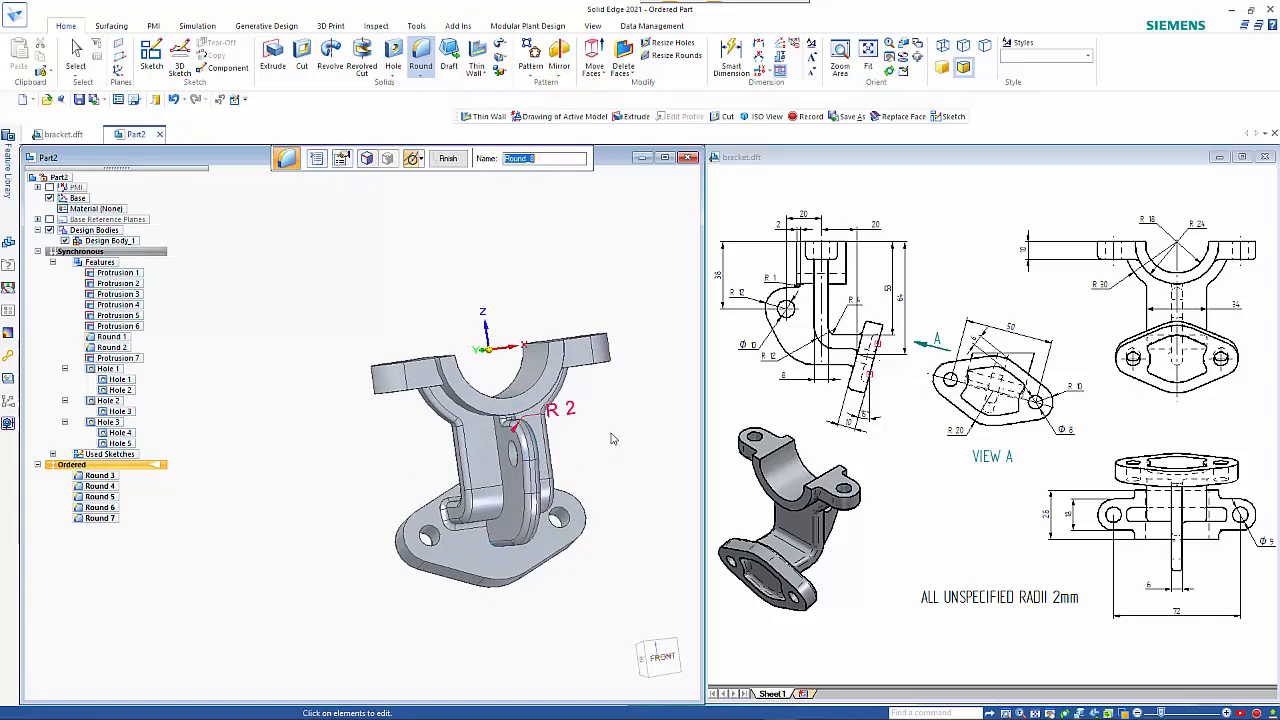
- Round the lower outline edges of both mounting ears on the saddle with a 2 mm radius
middle_click_drag(618, 413, 507, 403)
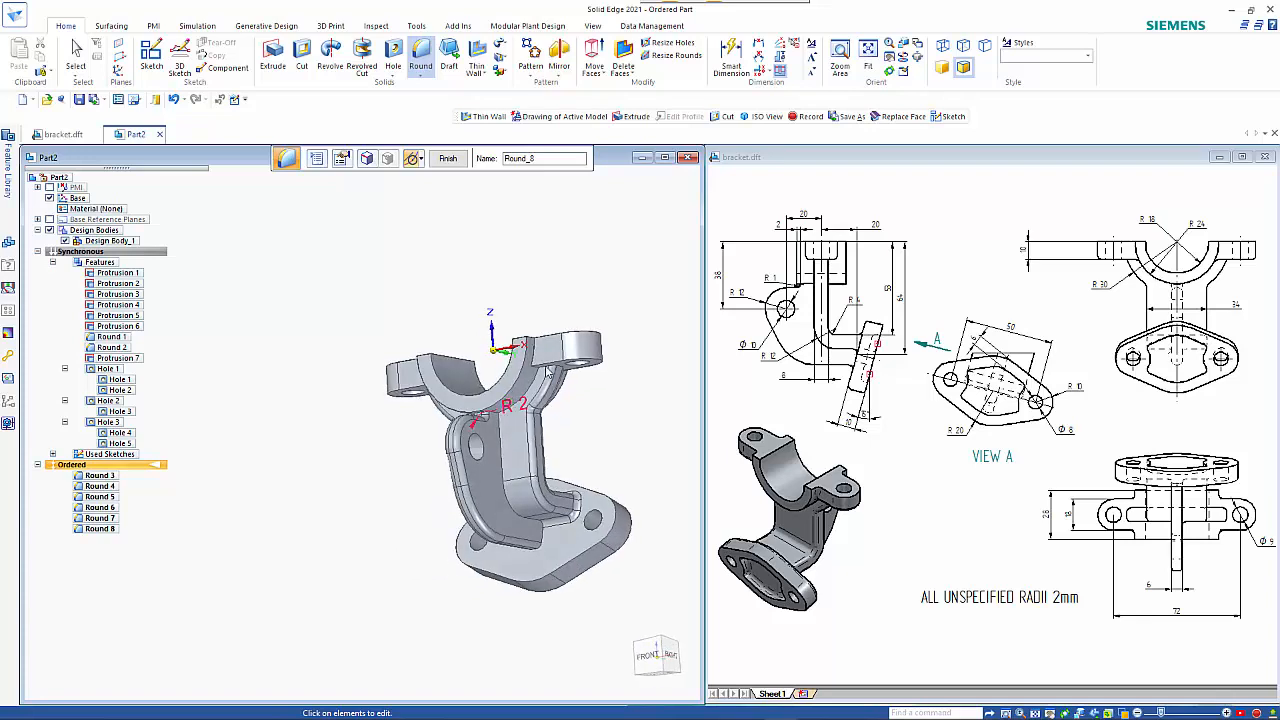
right_click(611, 388)
left_click(603, 368)
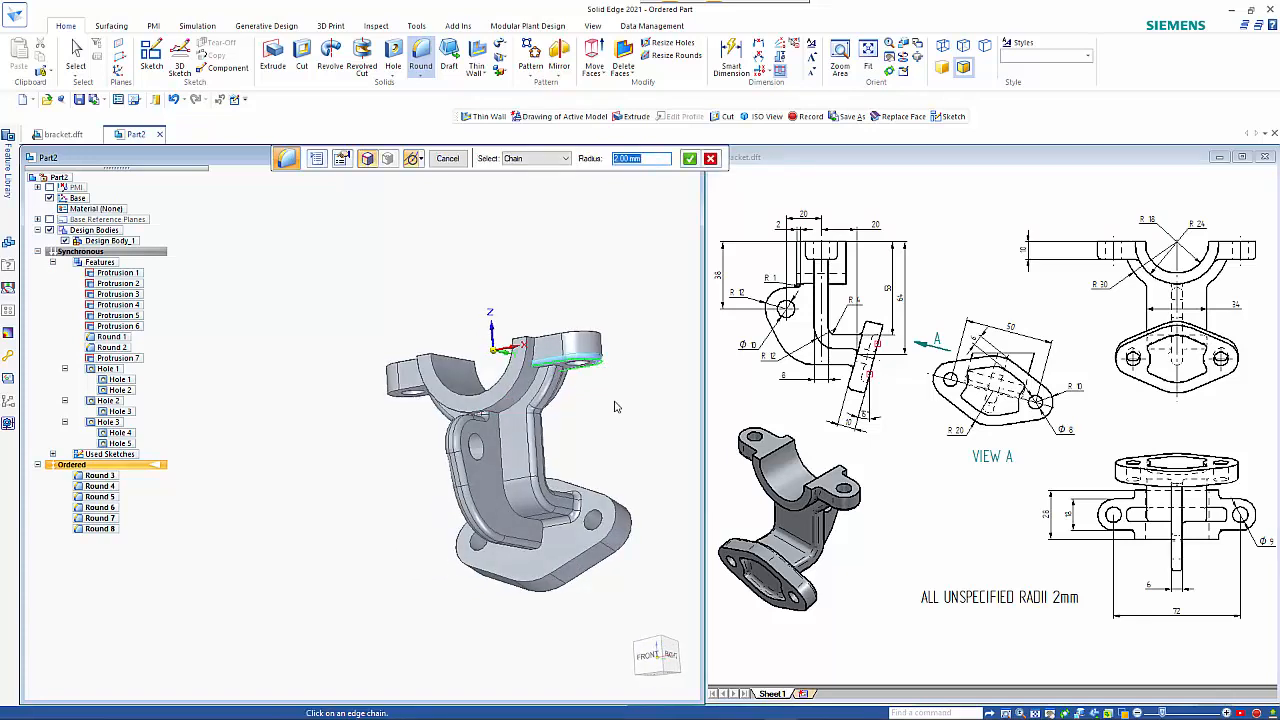
left_click(390, 393)
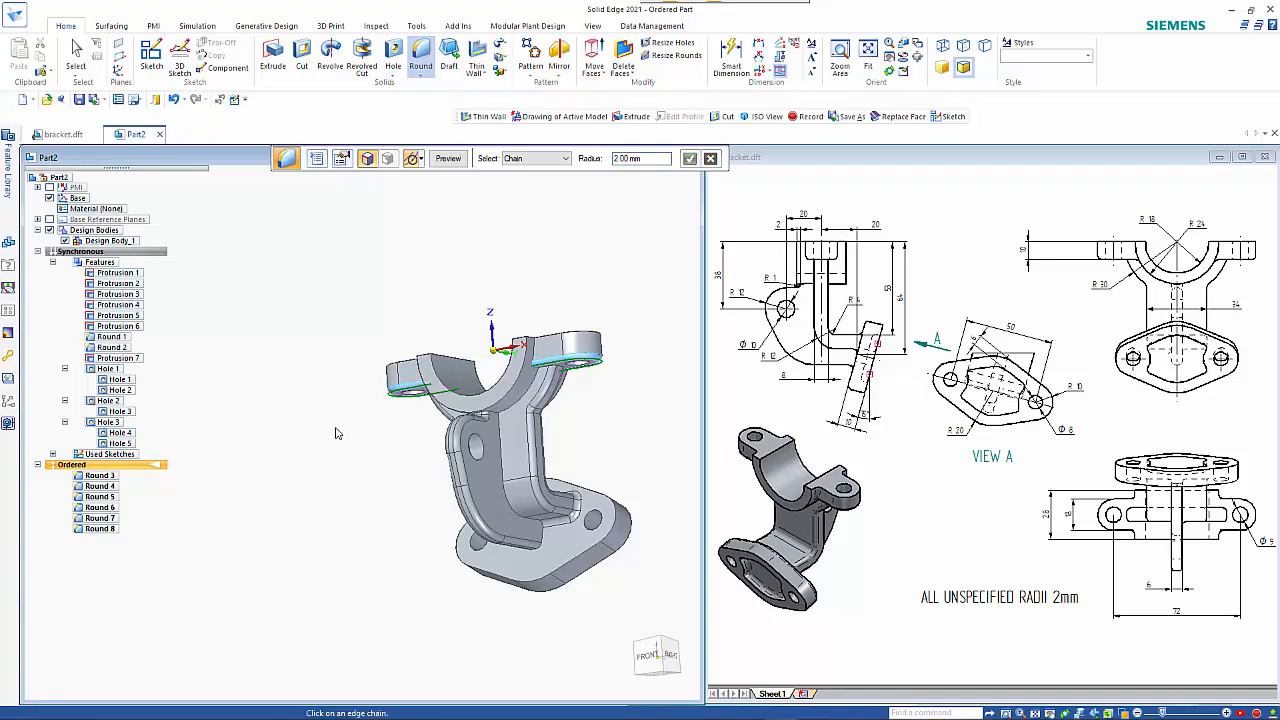
right_click(336, 429)
right_click(336, 429)
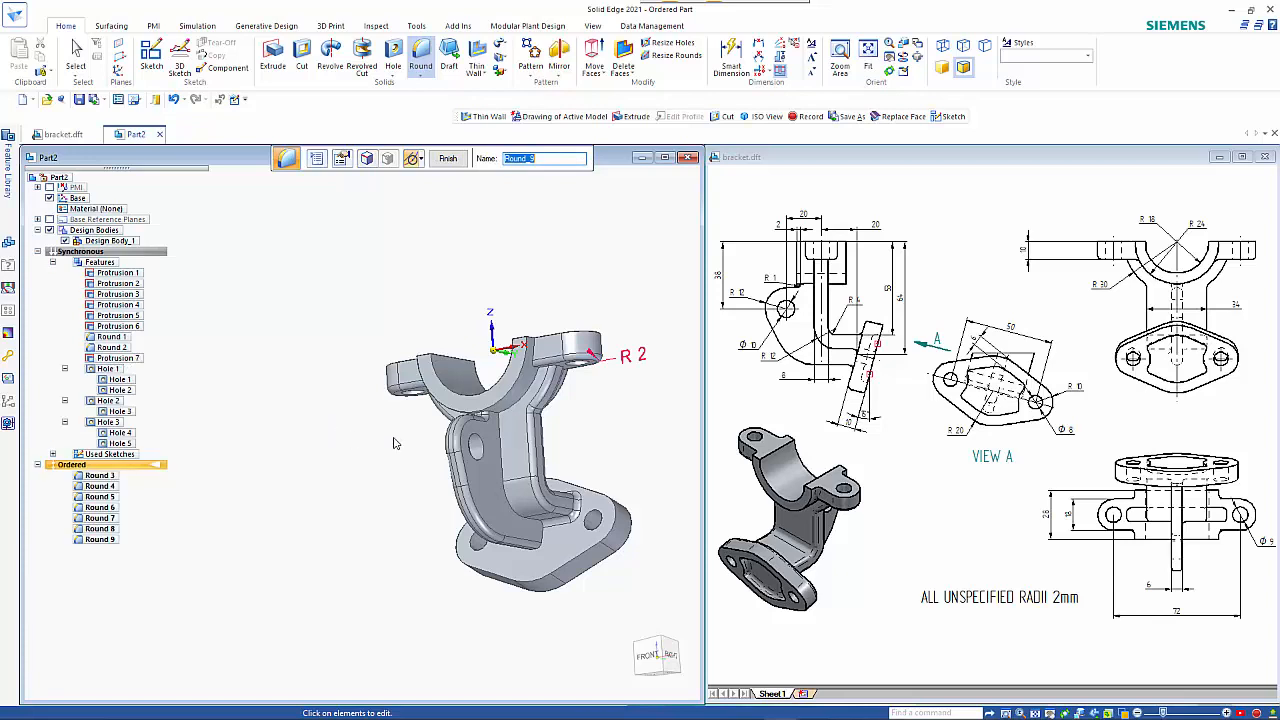
- Round the outline edge chain of the tilted flange's face on the web side with a 2 mm radius
middle_click_drag(392, 437, 295, 497)
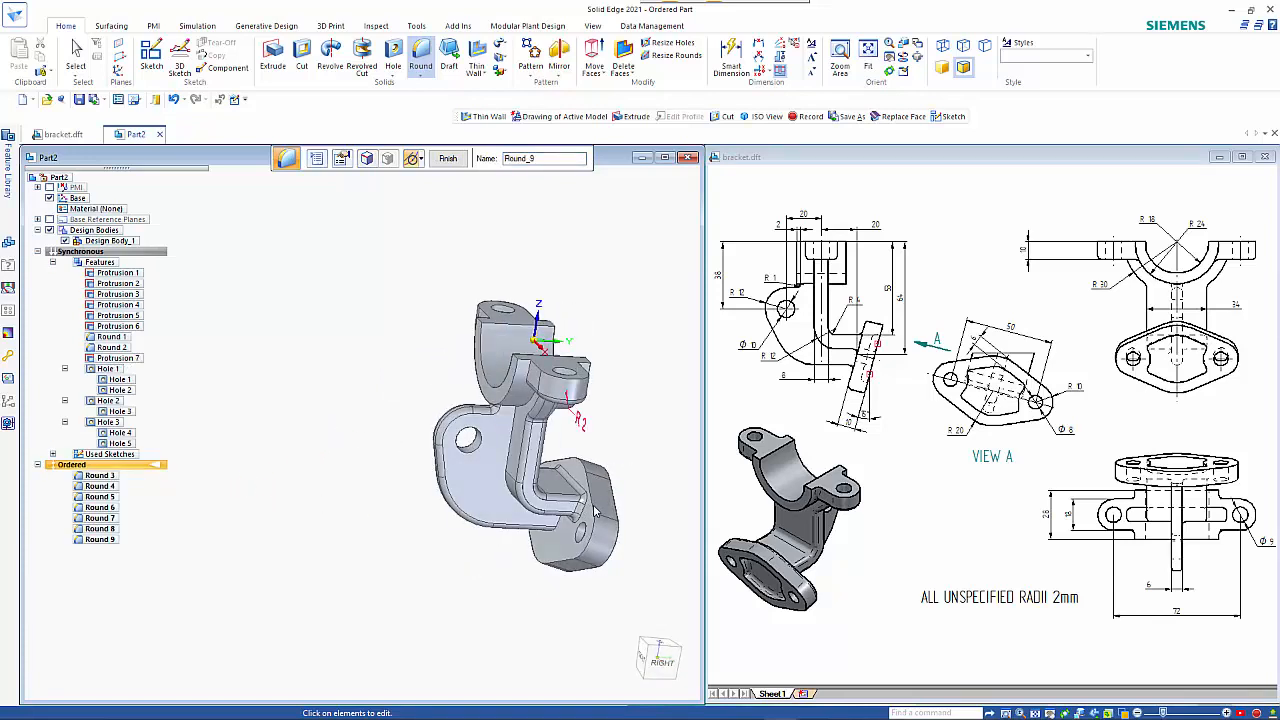
right_click(635, 461)
left_click(593, 482)
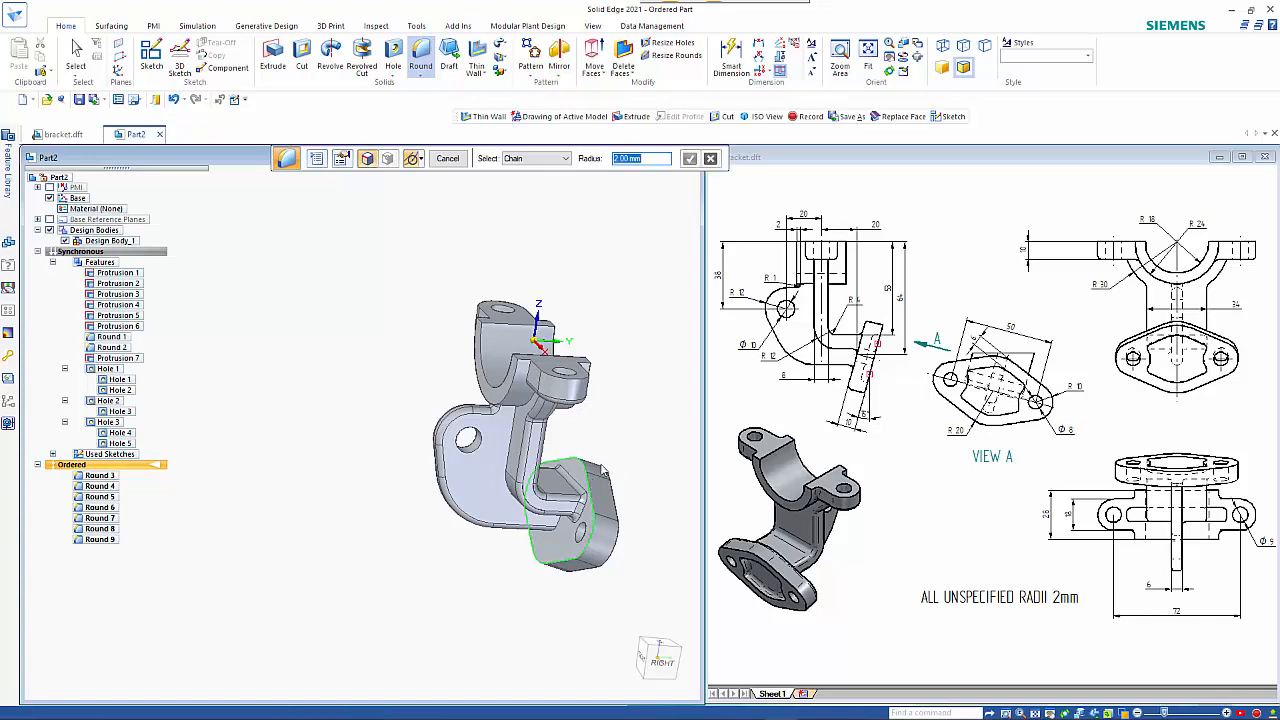
right_click(636, 430)
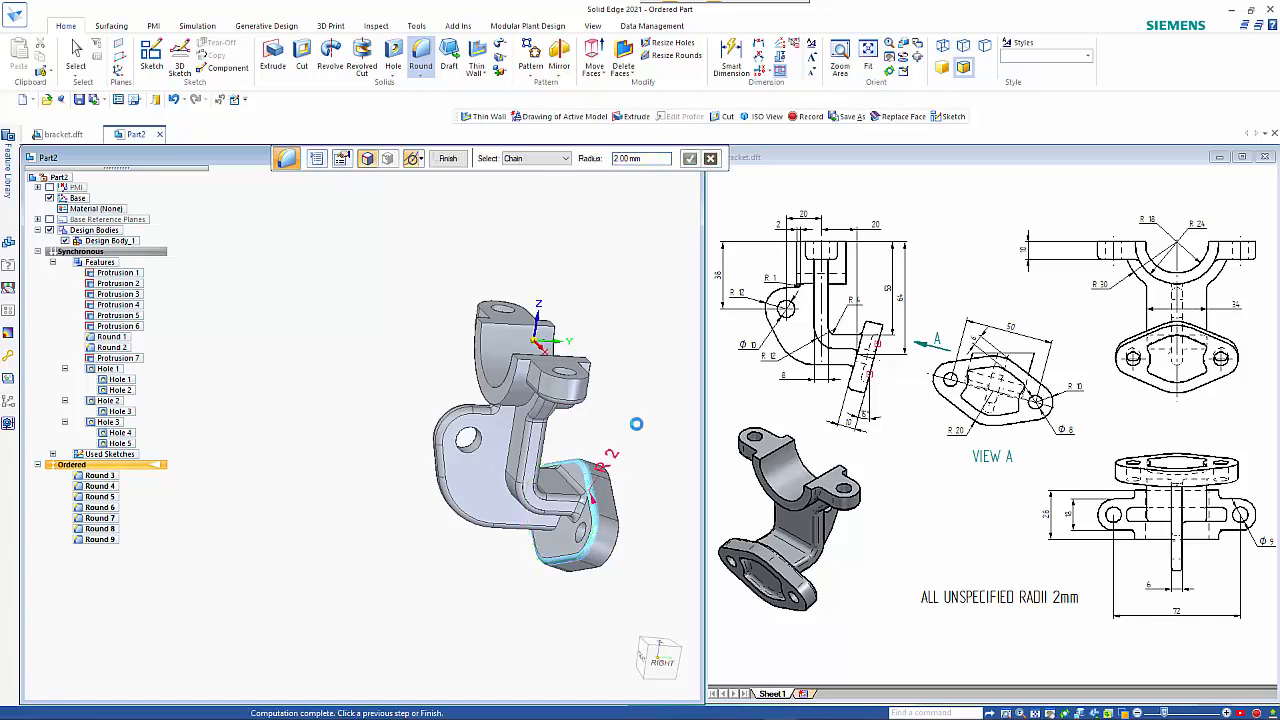
right_click(638, 430)
middle_click_drag(638, 432, 532, 434)
middle_click_drag(635, 549, 323, 590)
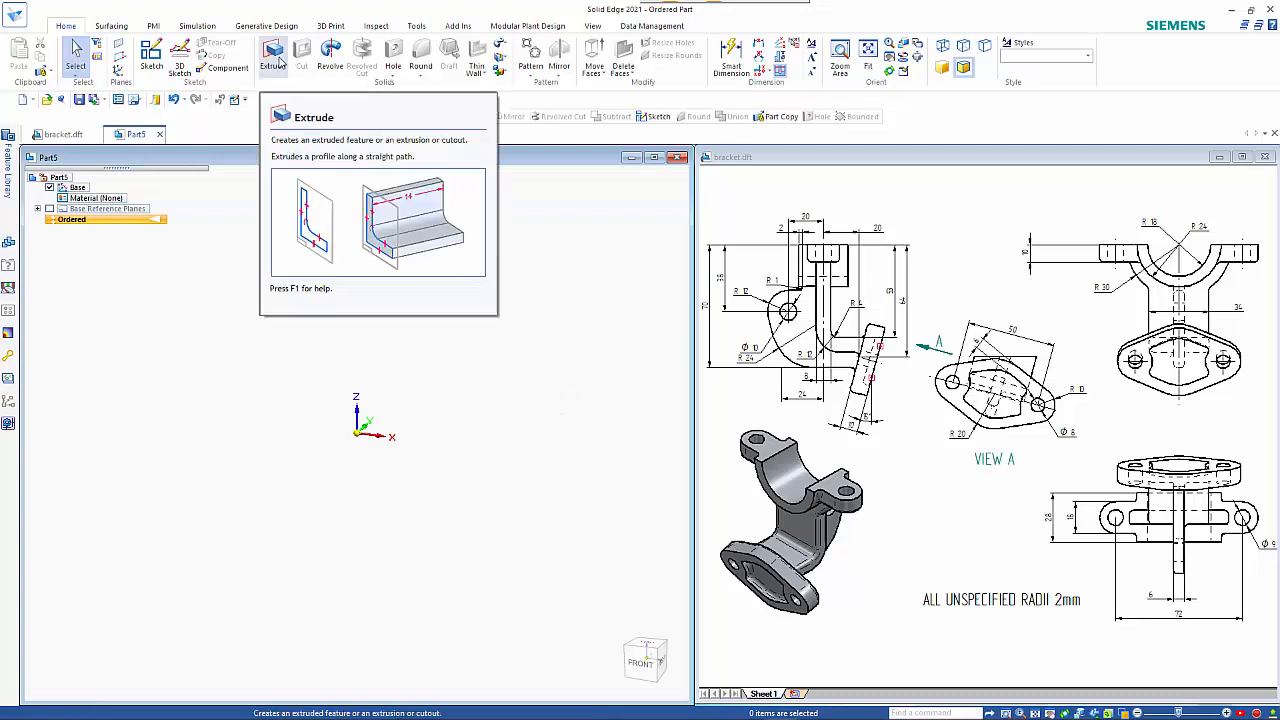
- Start an Extrude sketch on the front plane of the new ordered part and draw a lower half-circle arc of 18 mm radius centred on the origin
left_click(278, 60)
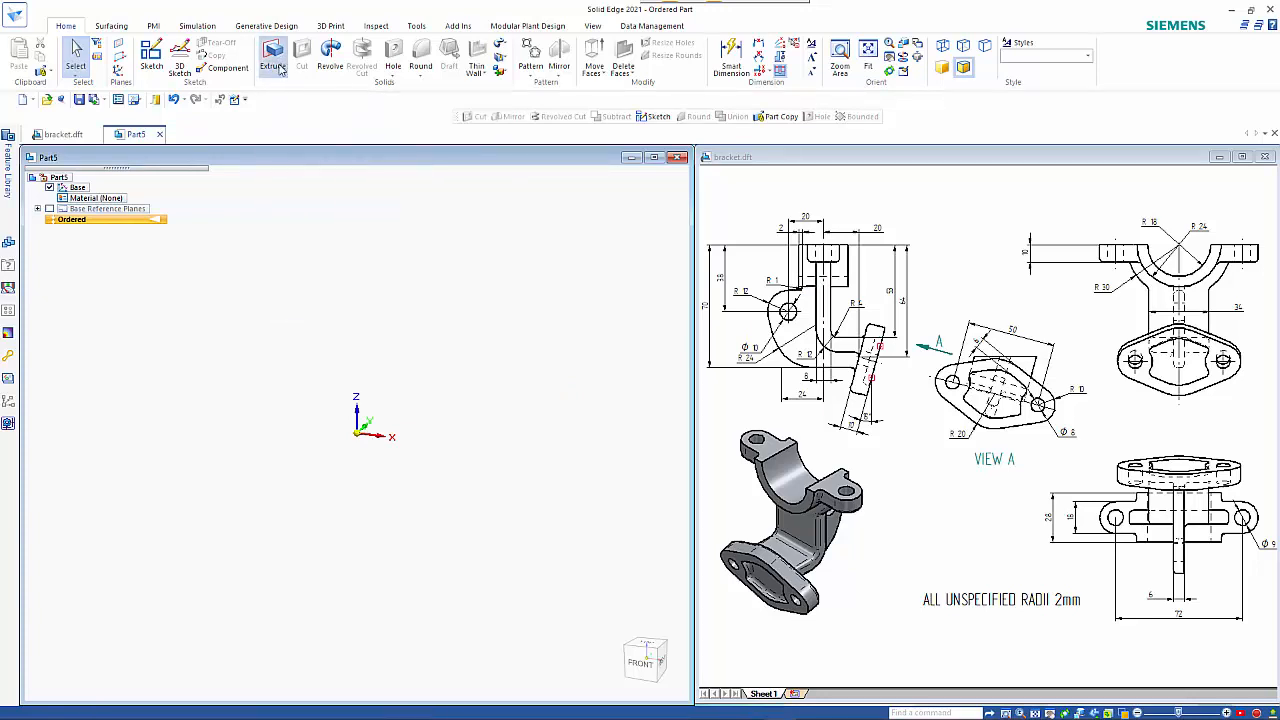
left_click(370, 430)
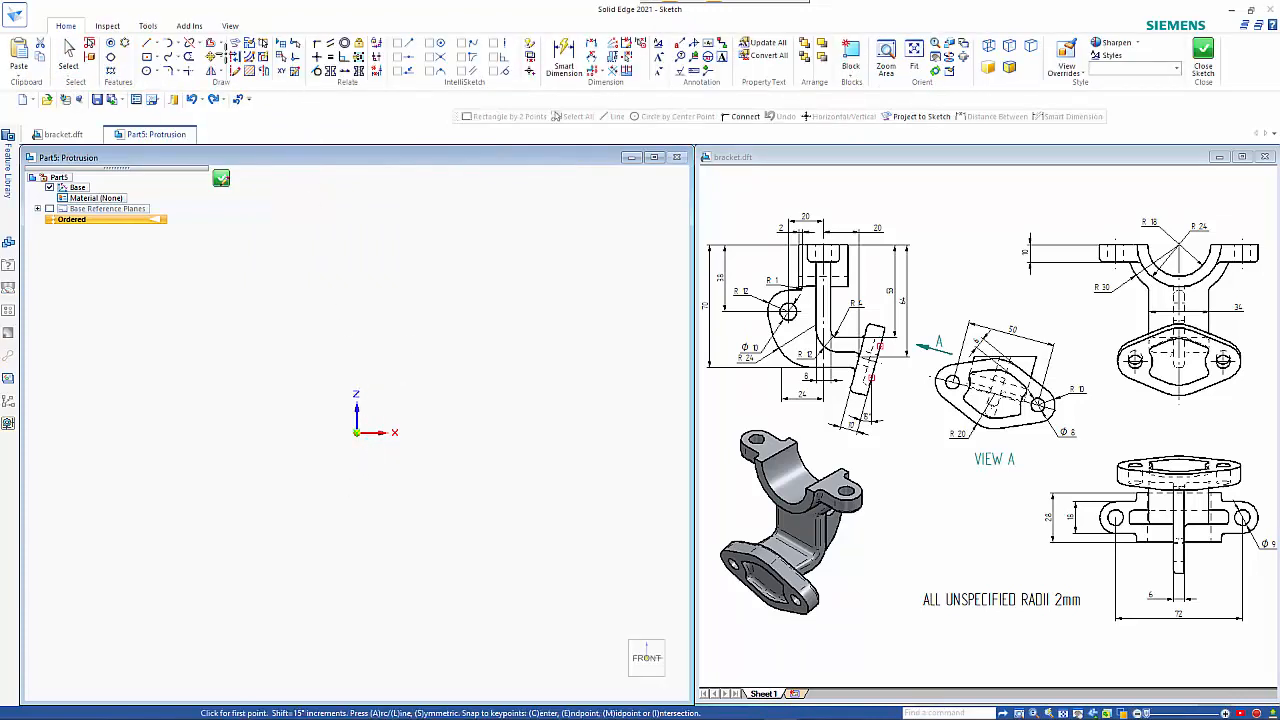
left_click(179, 44)
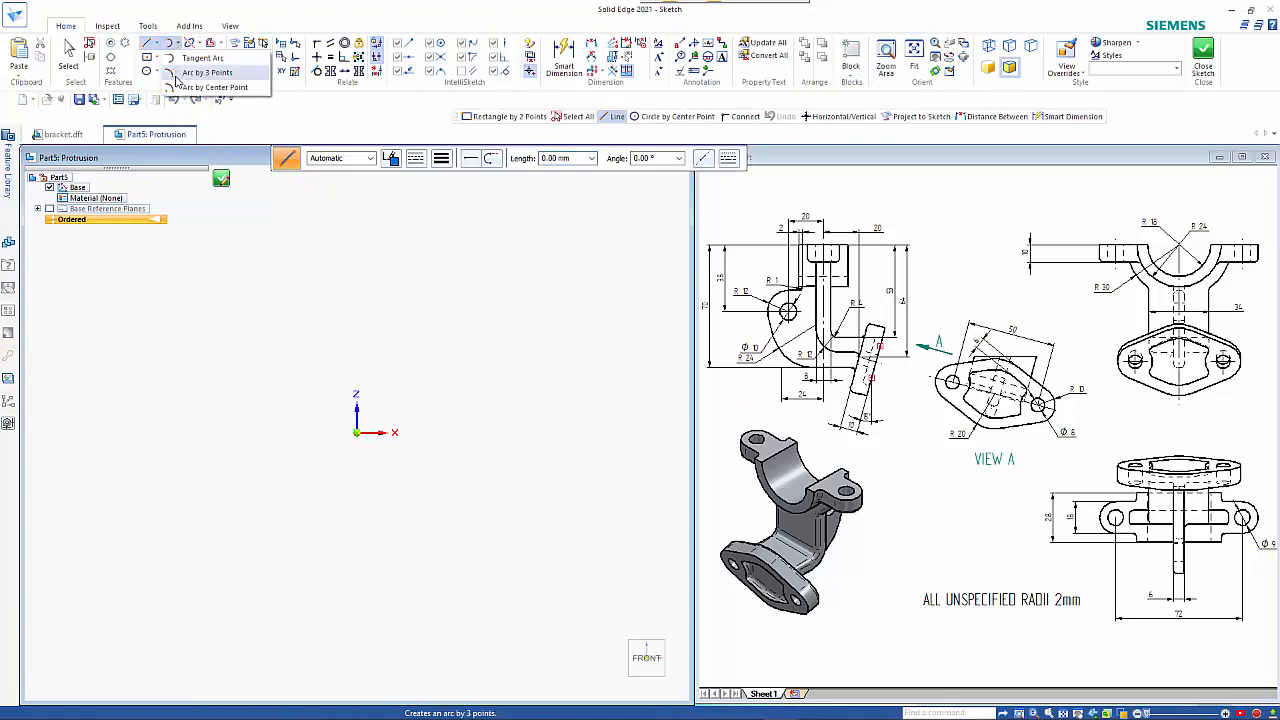
left_click(188, 86)
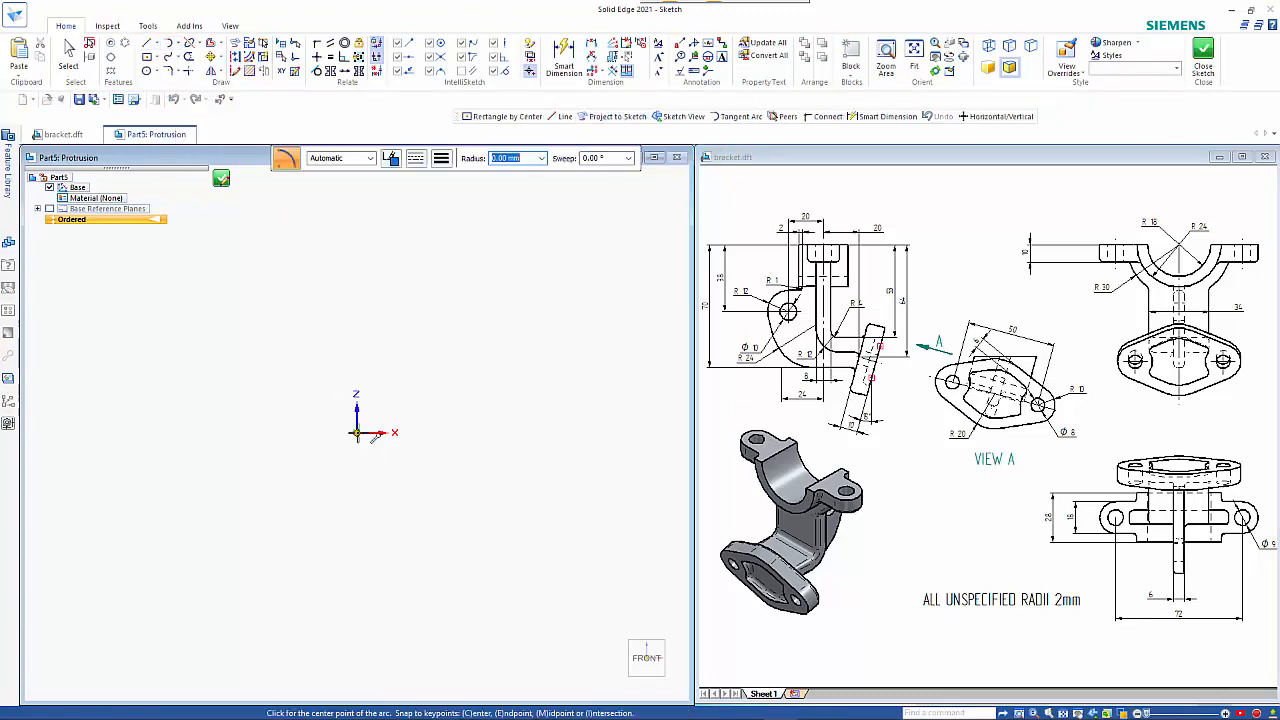
left_click(354, 432)
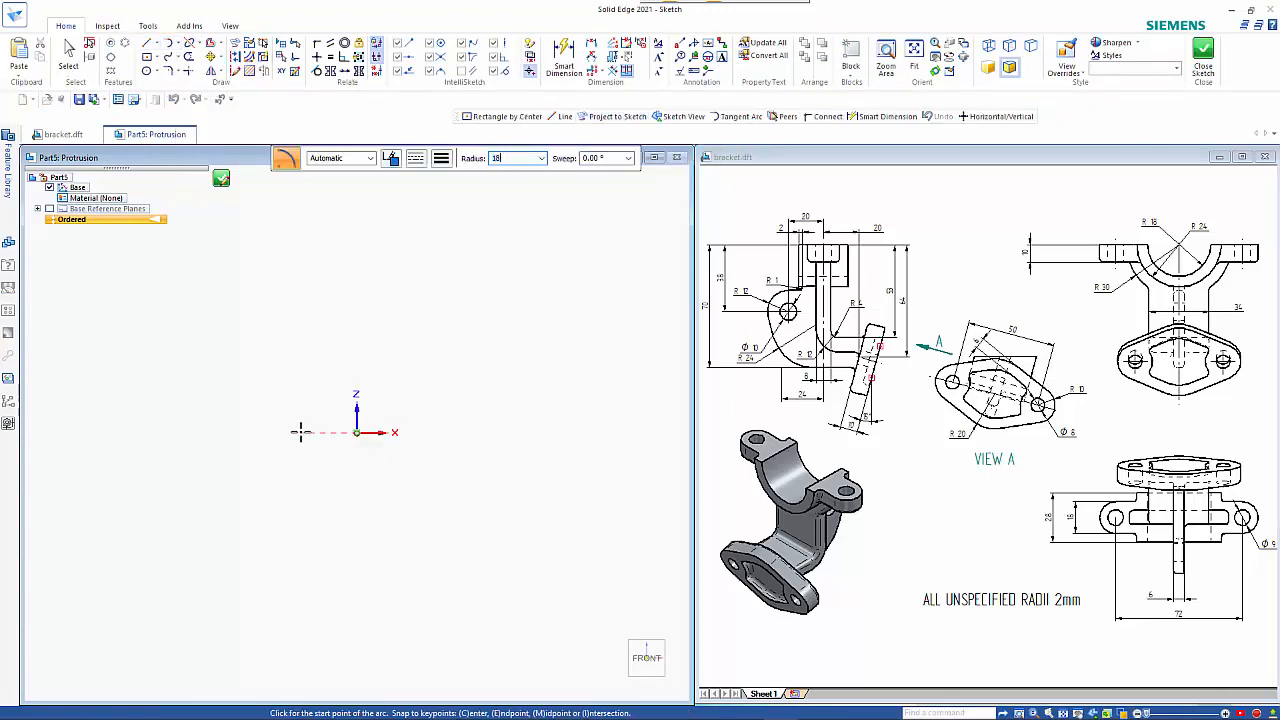
left_click(301, 432)
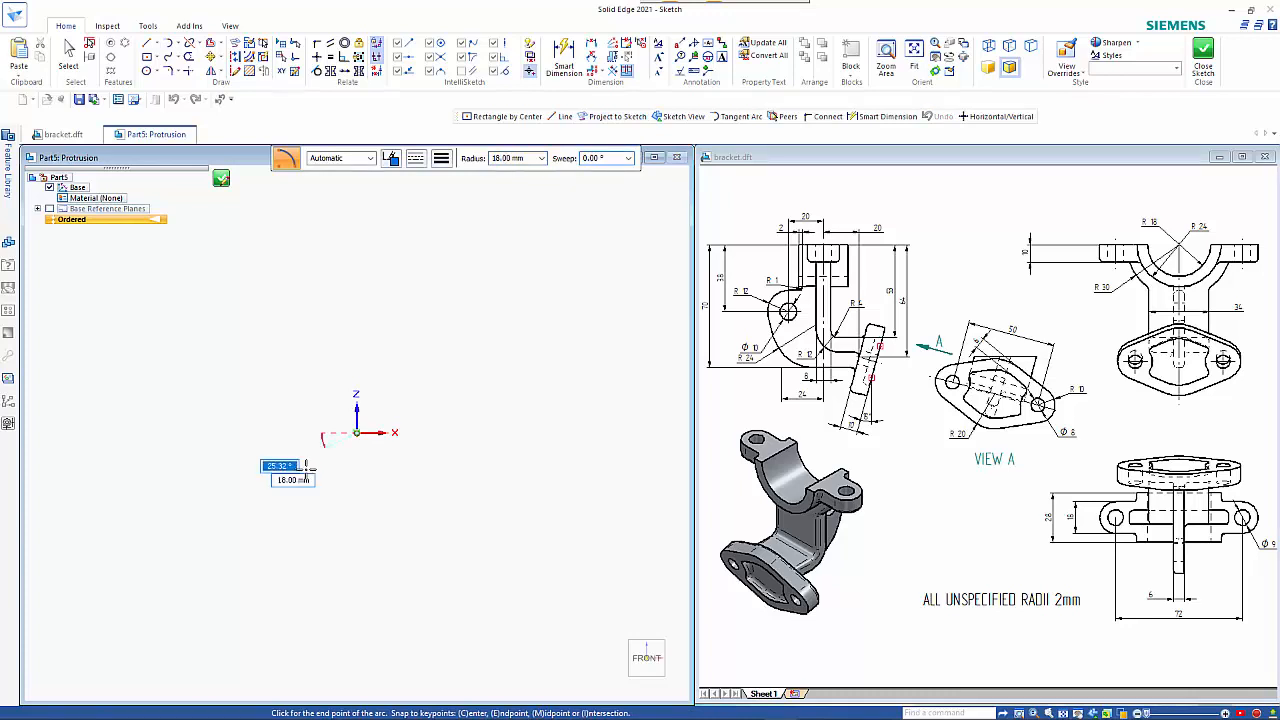
left_click(425, 435)
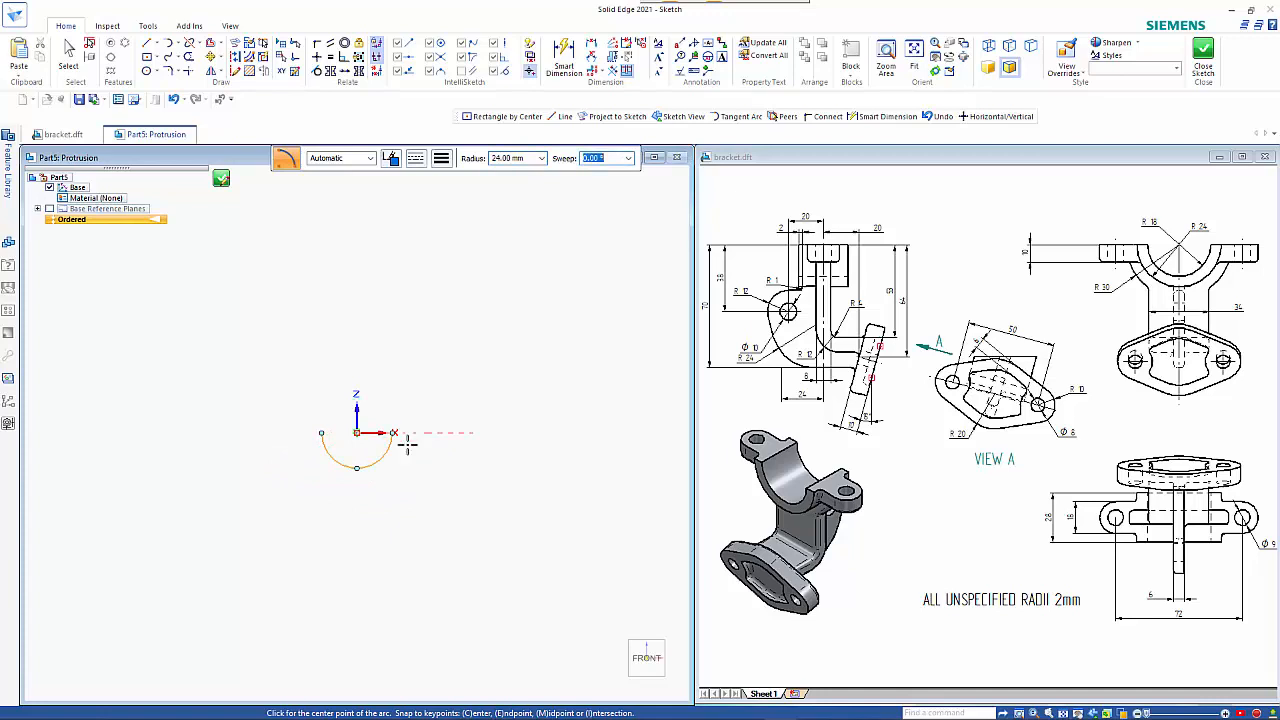
- Draw a concentric lower half-circle arc of 24 mm radius about the origin
left_click(356, 432)
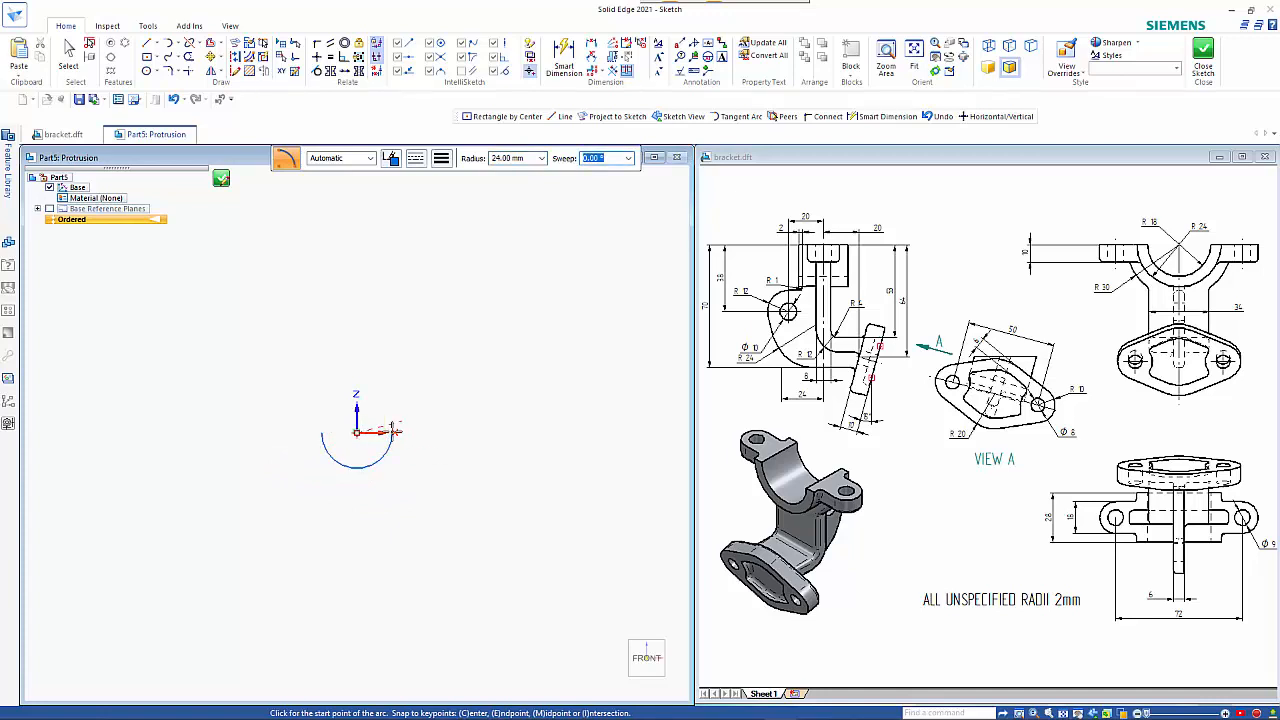
left_click(405, 433)
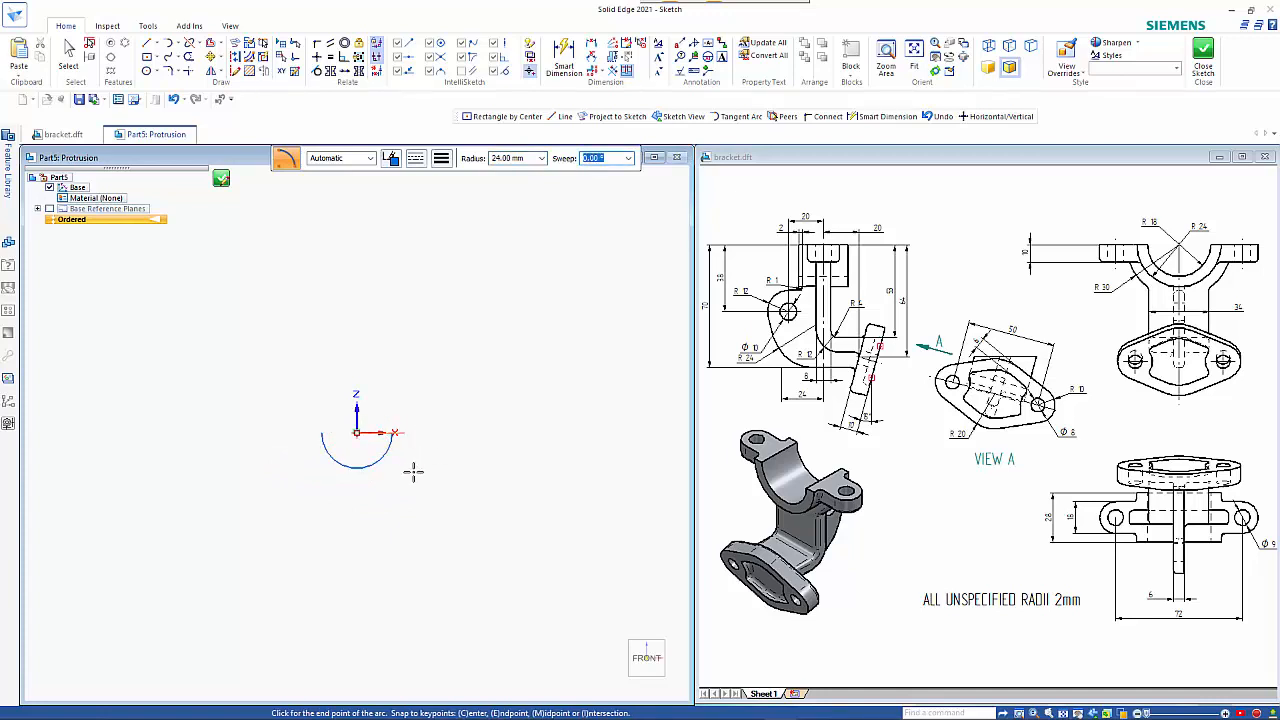
left_click(311, 432)
scroll(309, 473, "up", 3)
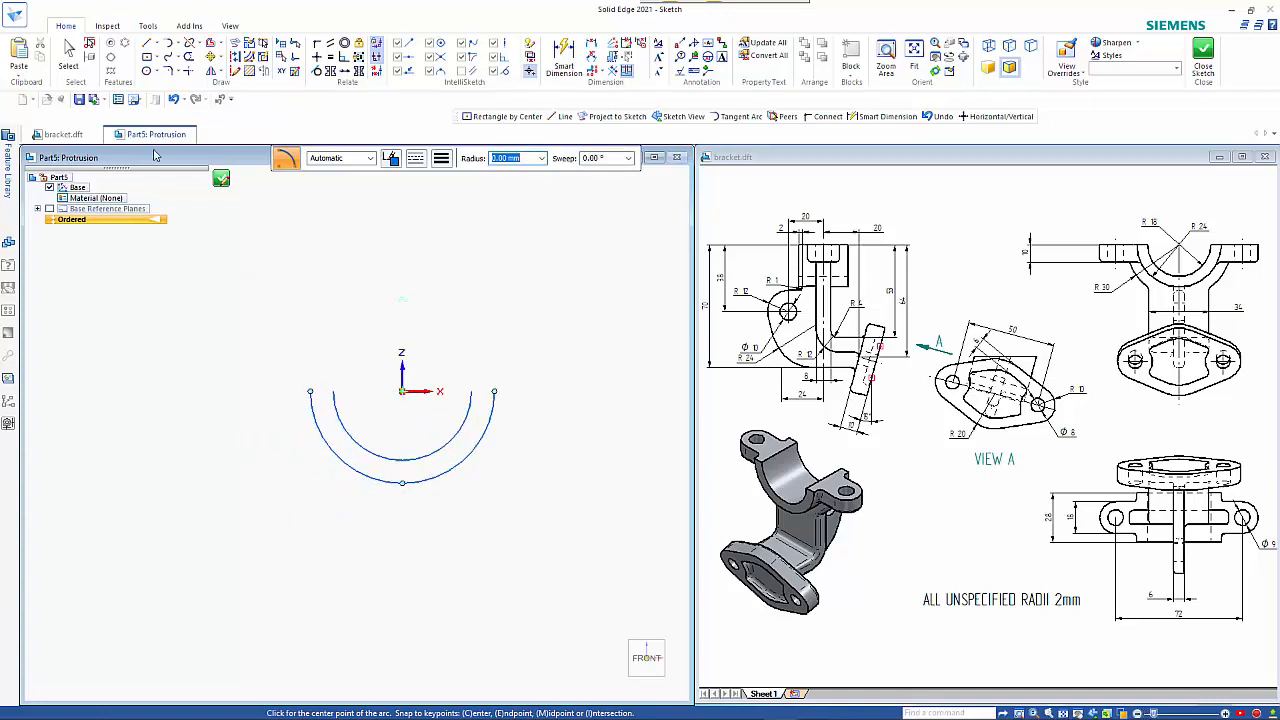
- Close the saddle profile with horizontal lines joining the two arcs' ends on both sides, and finish the sketch
left_click(146, 43)
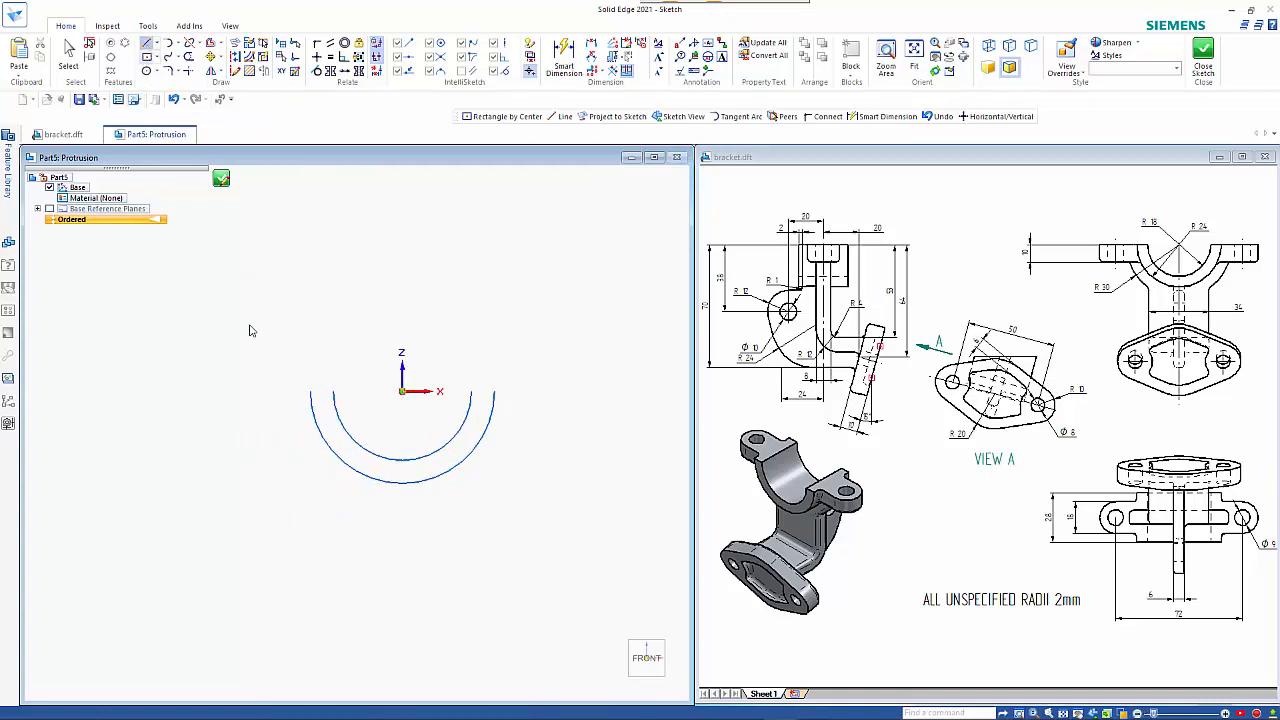
left_click(311, 391)
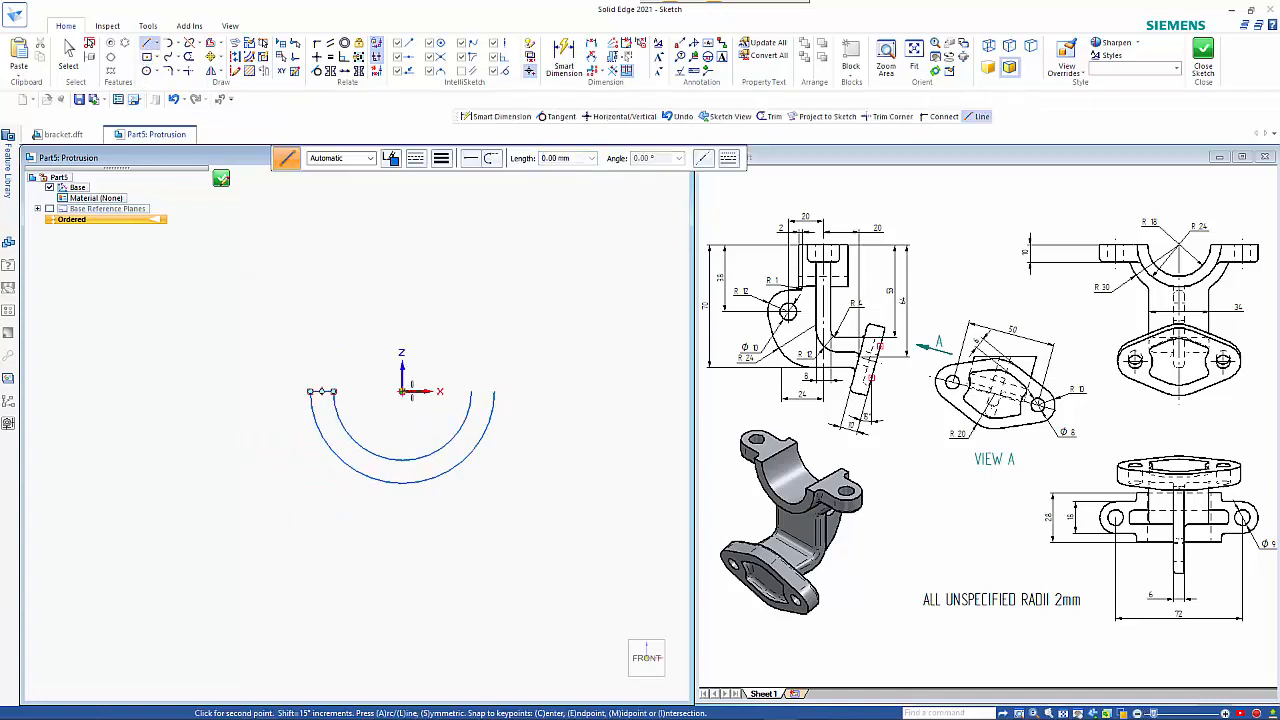
right_click(459, 388)
left_click(471, 391)
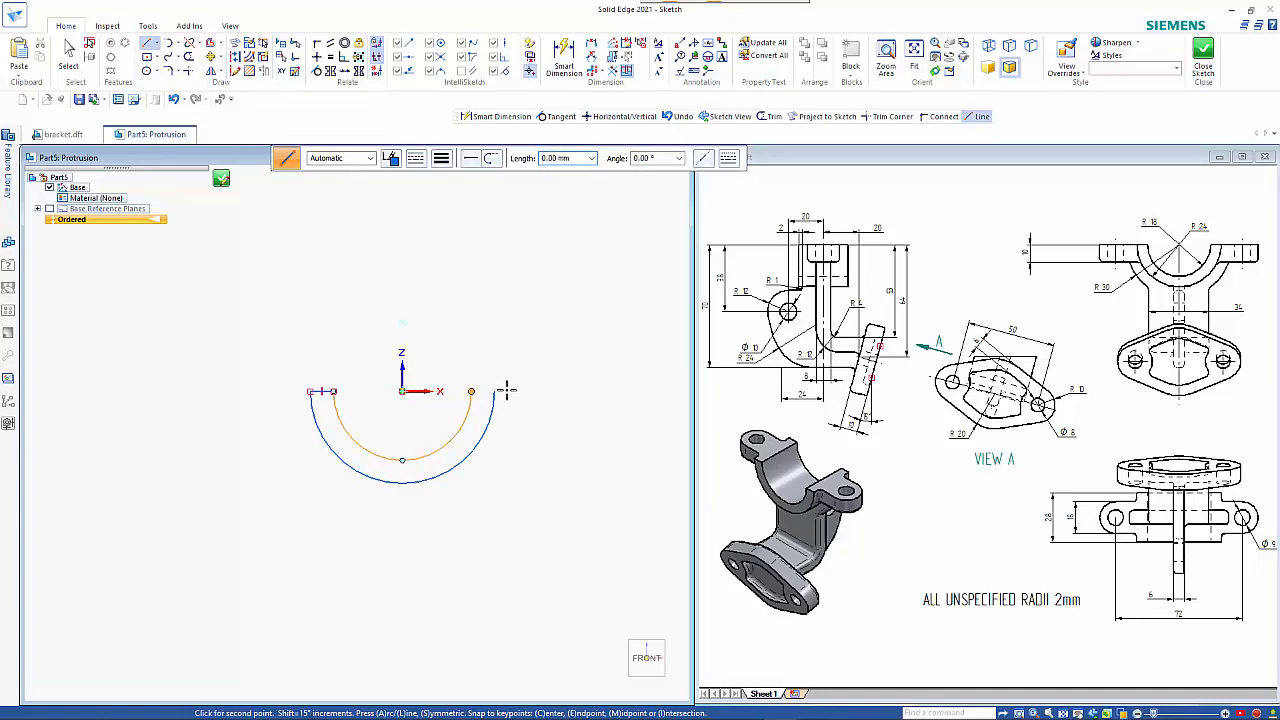
left_click(494, 391)
right_click(585, 340)
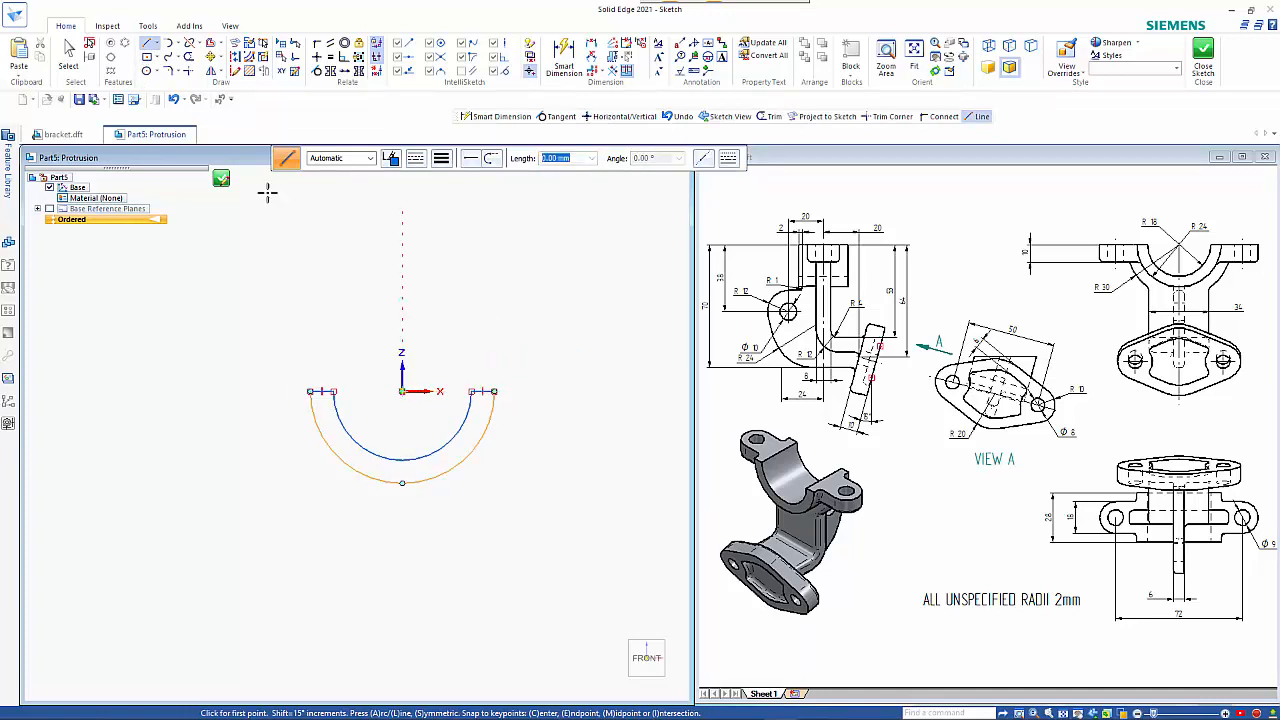
left_click(225, 179)
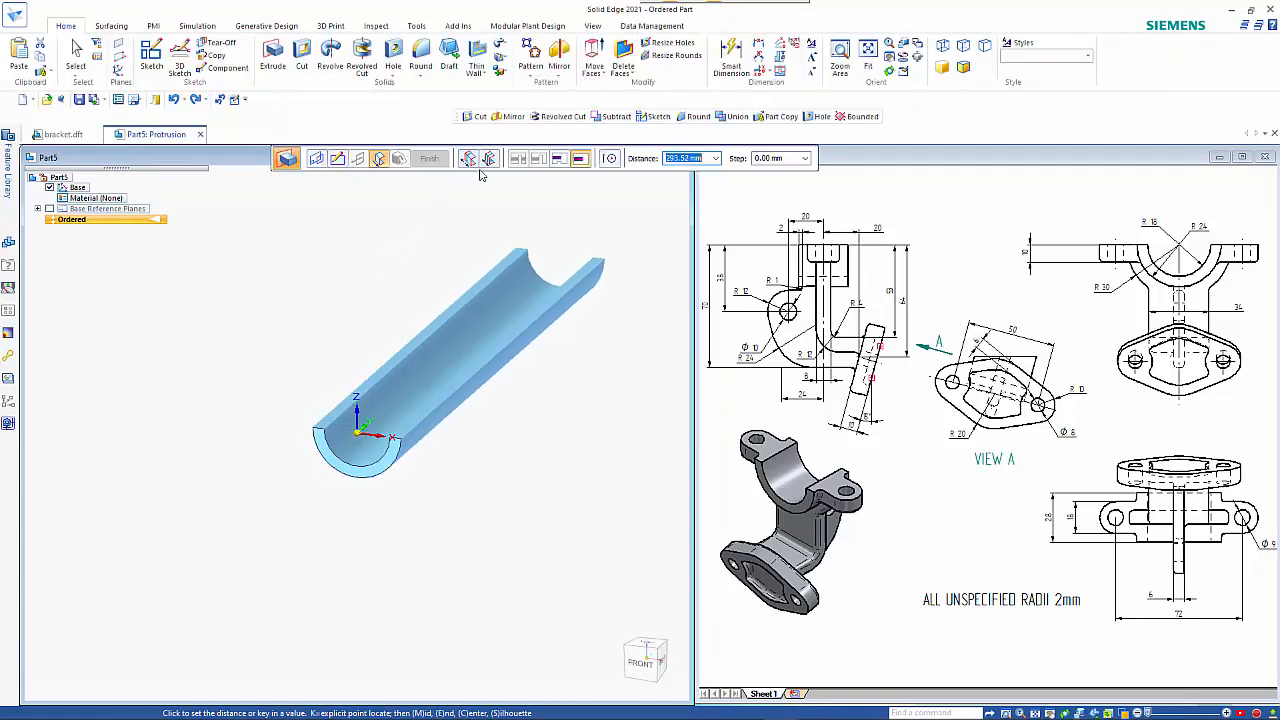
- Extrude the half-ring profile symmetrically to a total of 28 mm
left_click(489, 160)
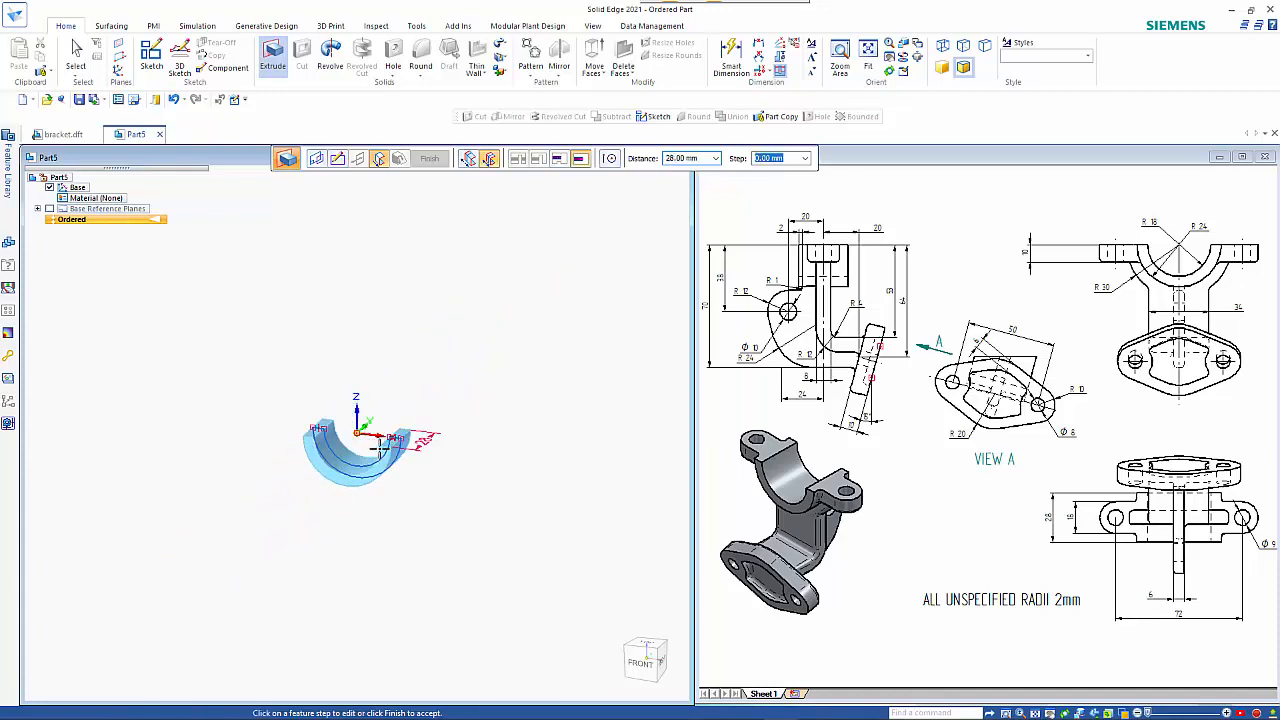
key("Return")
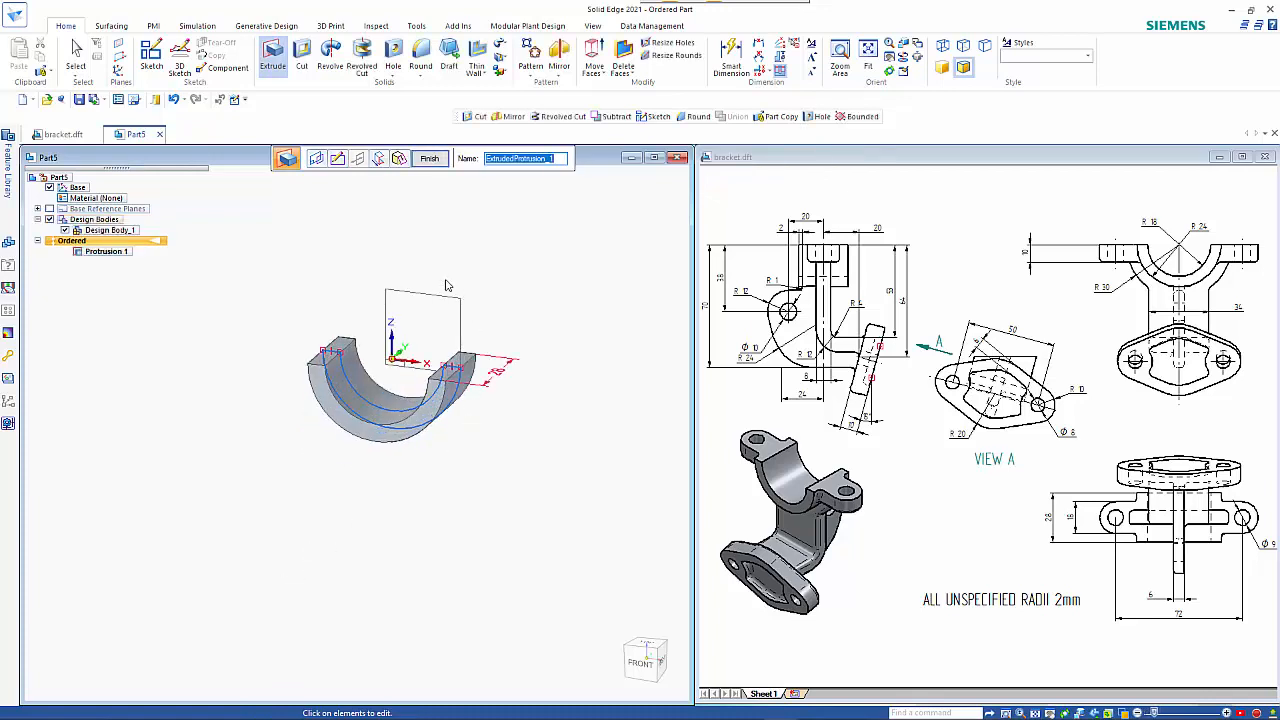
right_click(481, 250)
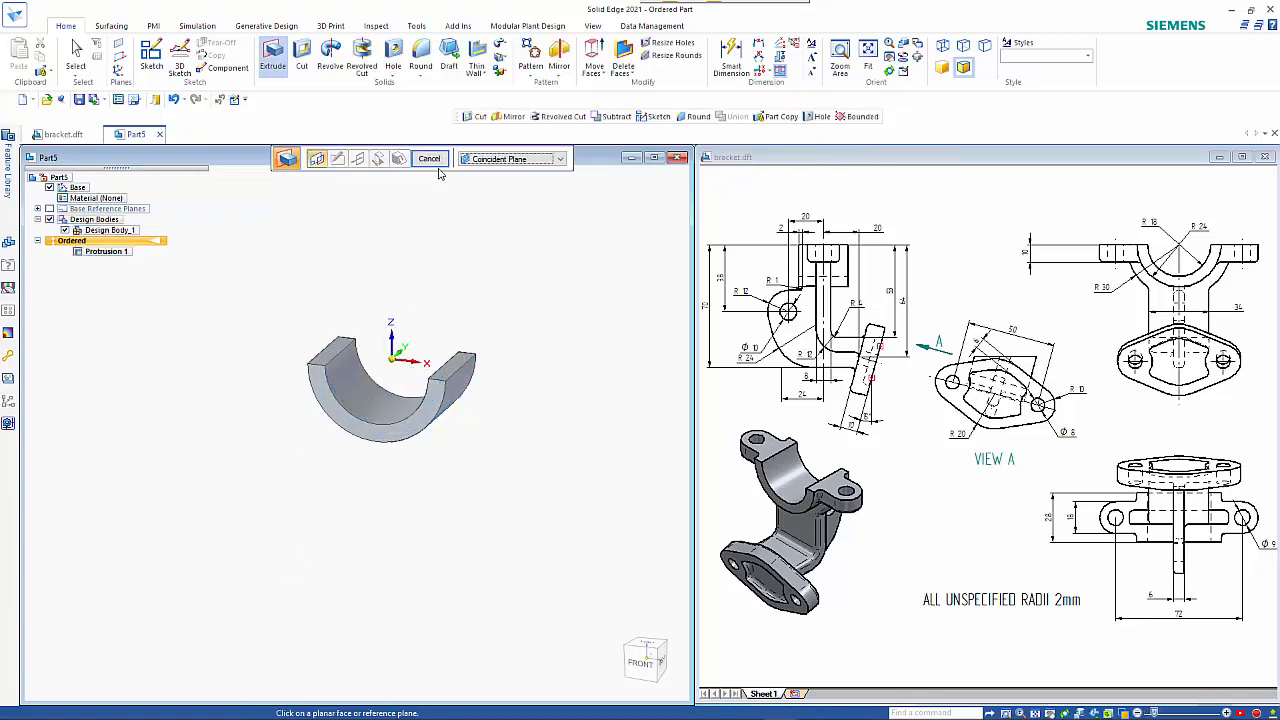
- Start an Extrude sketch on the top plane and begin a horizontal line outward from the saddle's outer edge on the negative X side
left_click(429, 354)
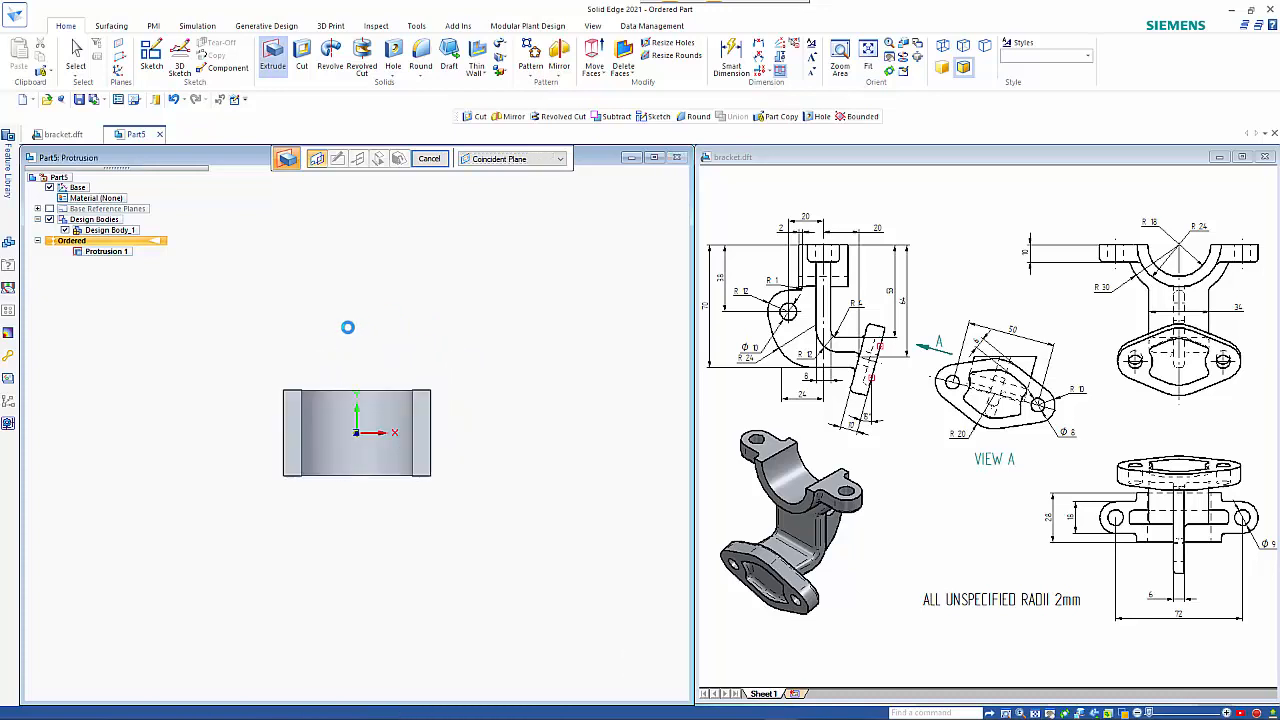
left_click(147, 44)
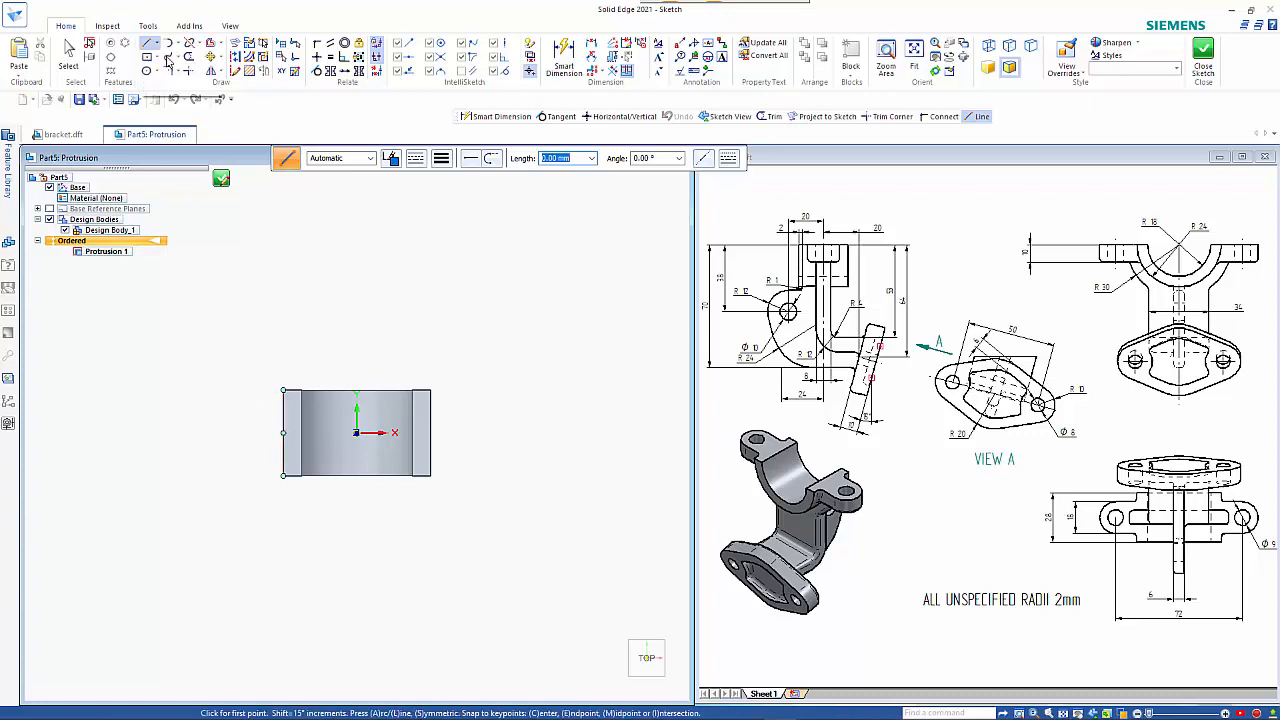
scroll(251, 428, "up", 1)
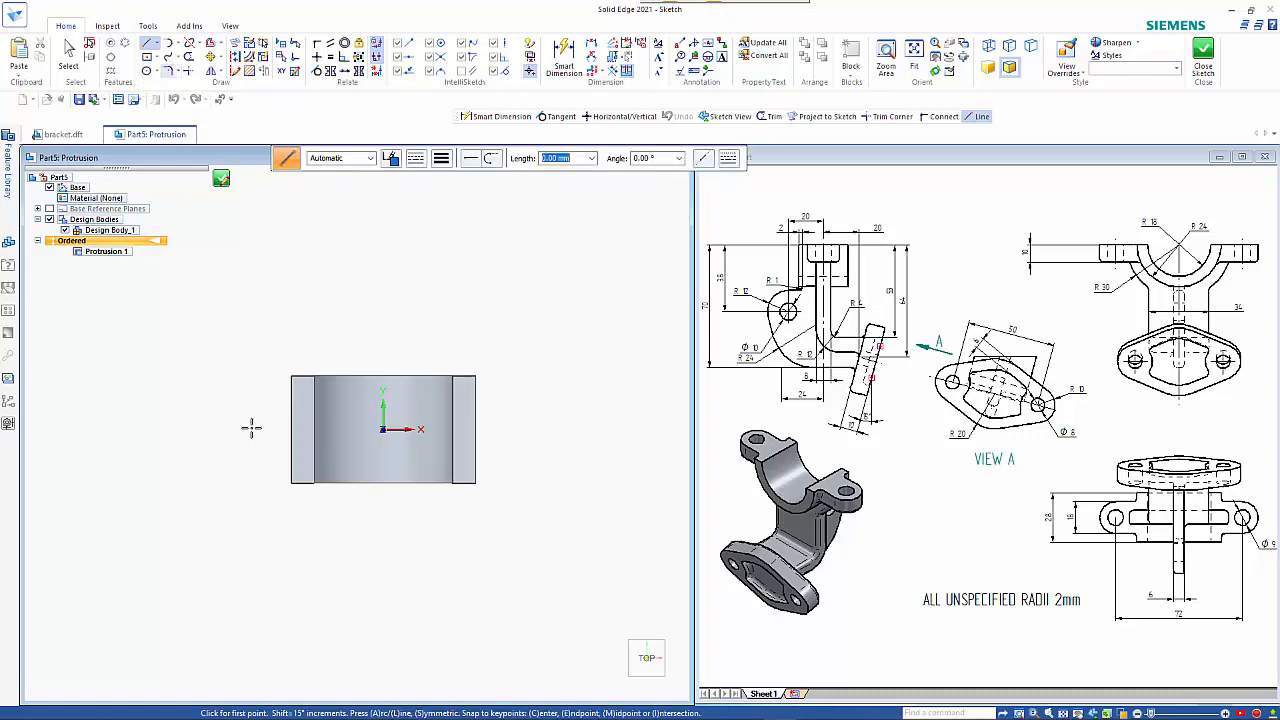
scroll(264, 447, "up", 2)
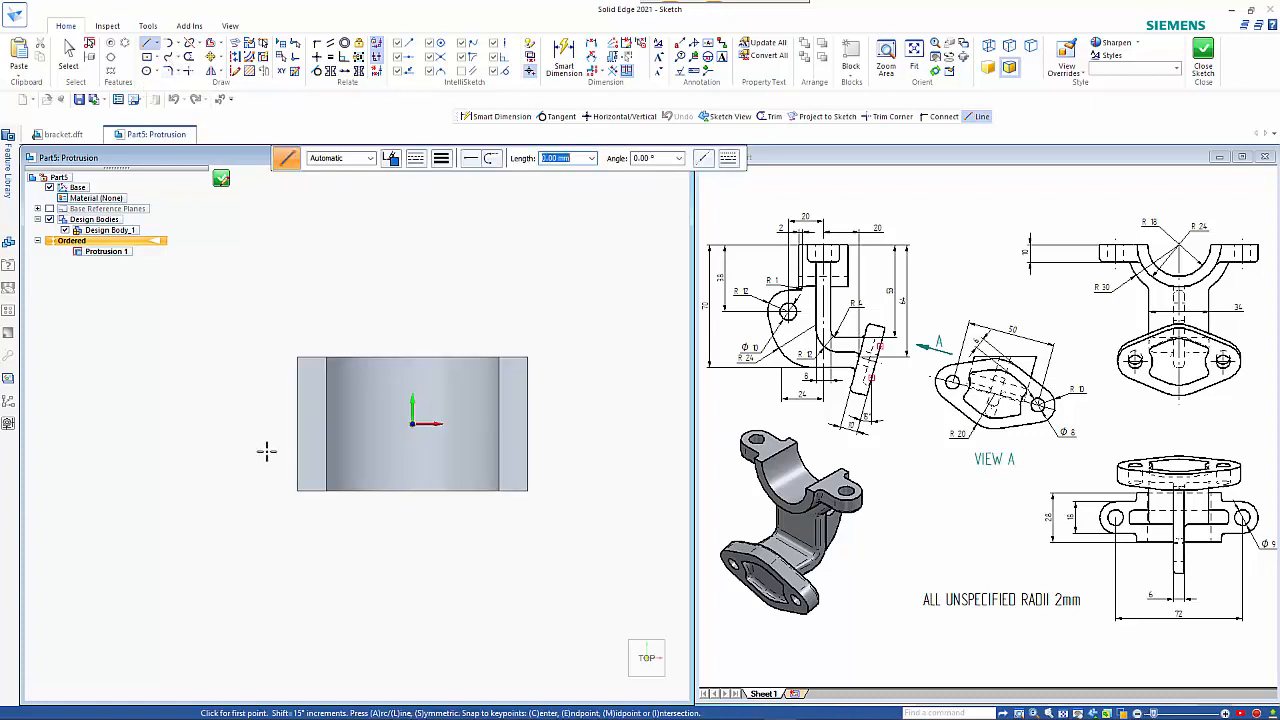
left_click(306, 378)
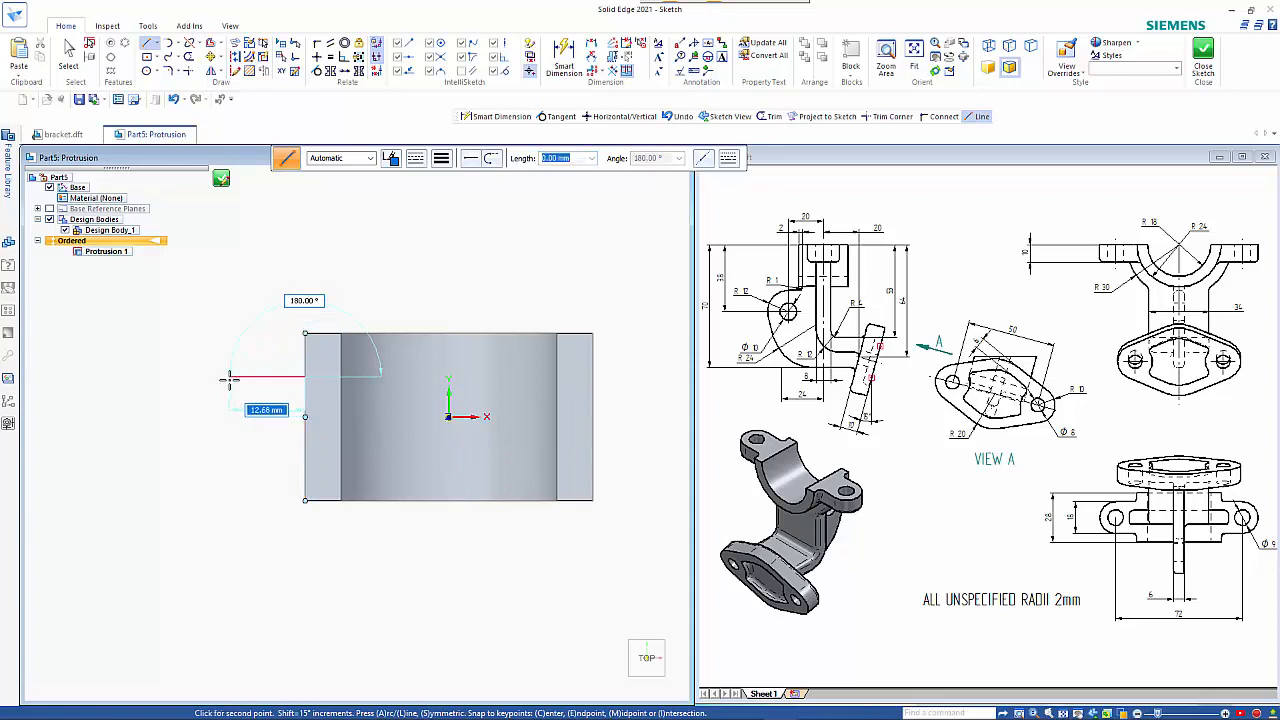
- Sketch a U-shaped lug outline from the body's left side with a horizontal line about 13 mm long, a tangent semicircle and a closing line
left_click(229, 378)
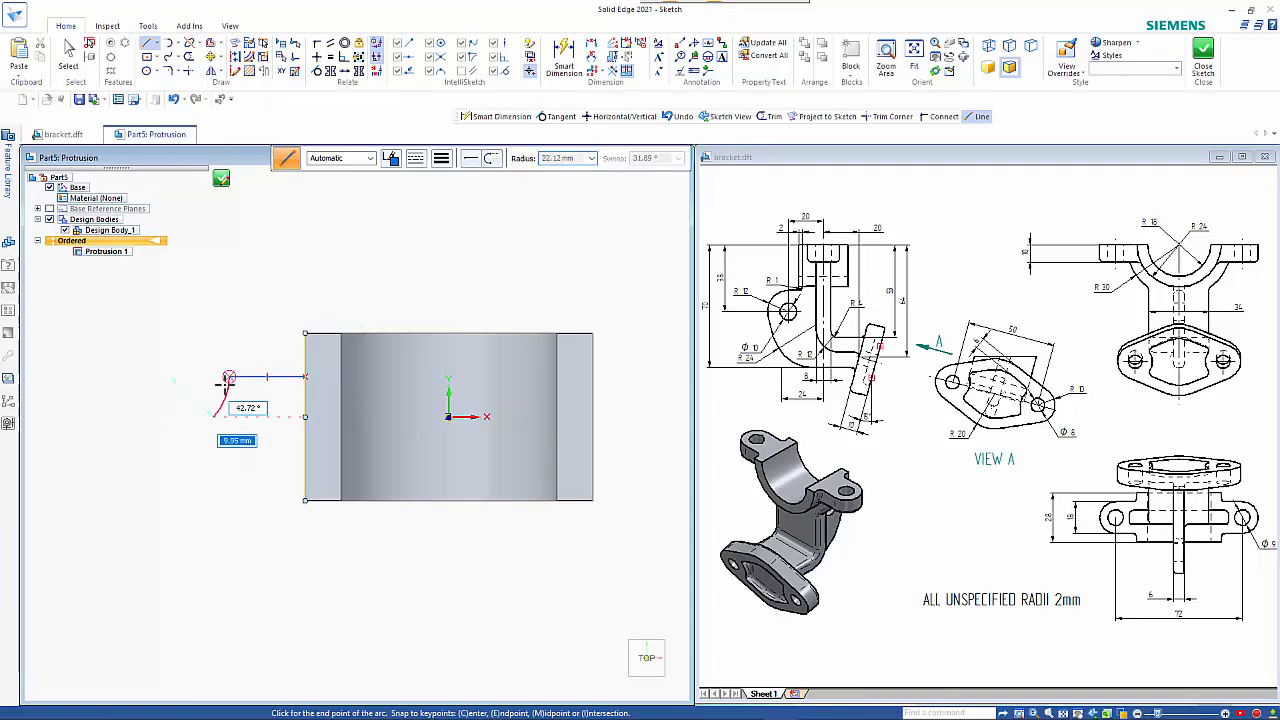
left_click(226, 462)
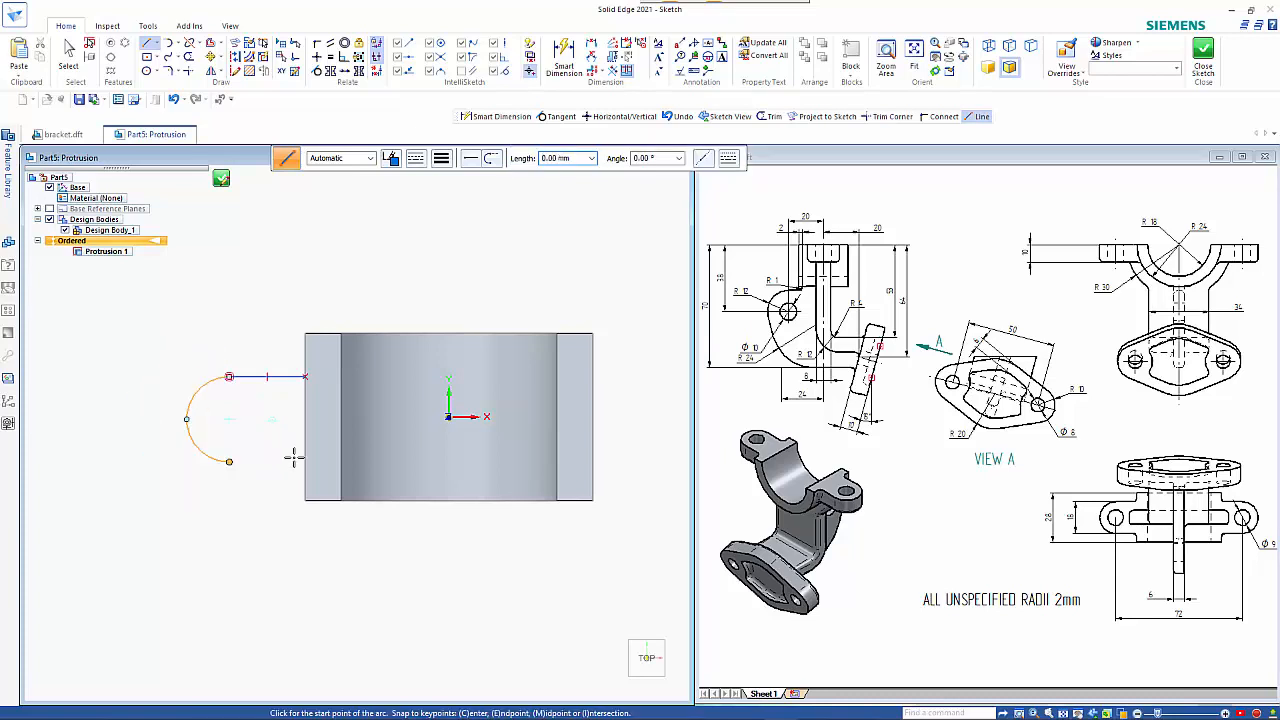
left_click(303, 414)
right_click(313, 262)
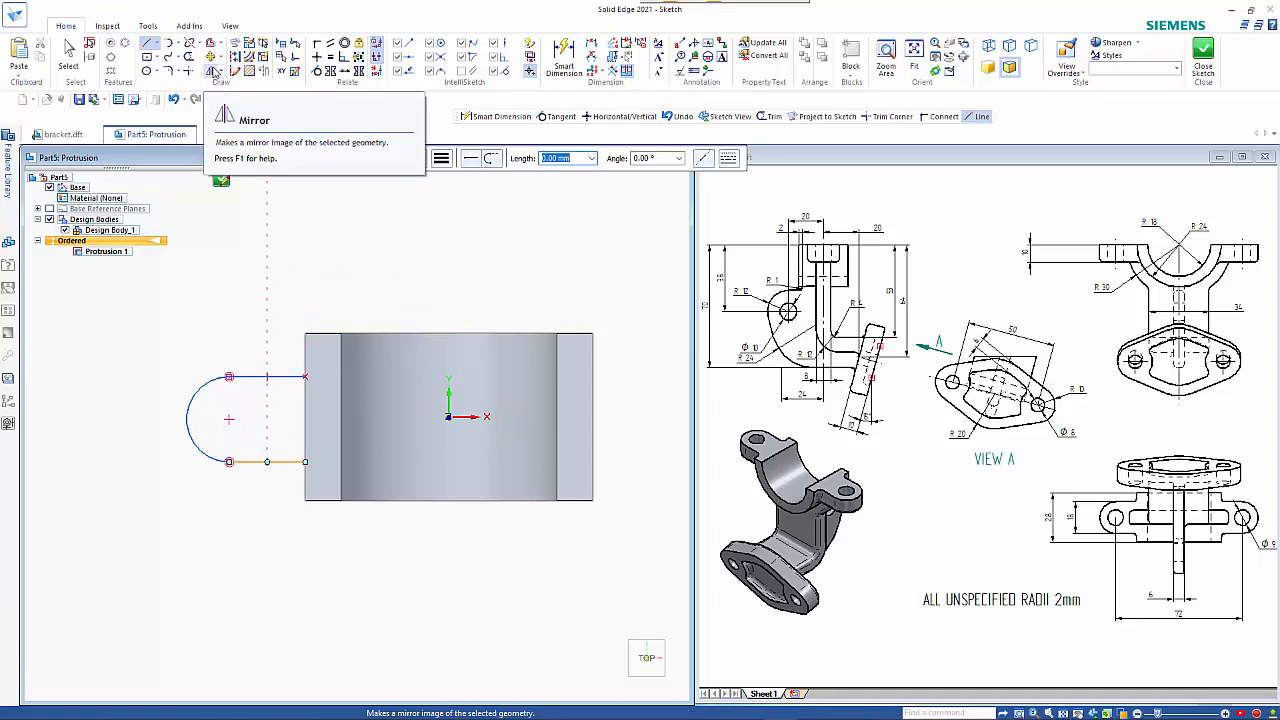
- Align the lug arc's centre horizontally with the sketch origin
left_click(317, 57)
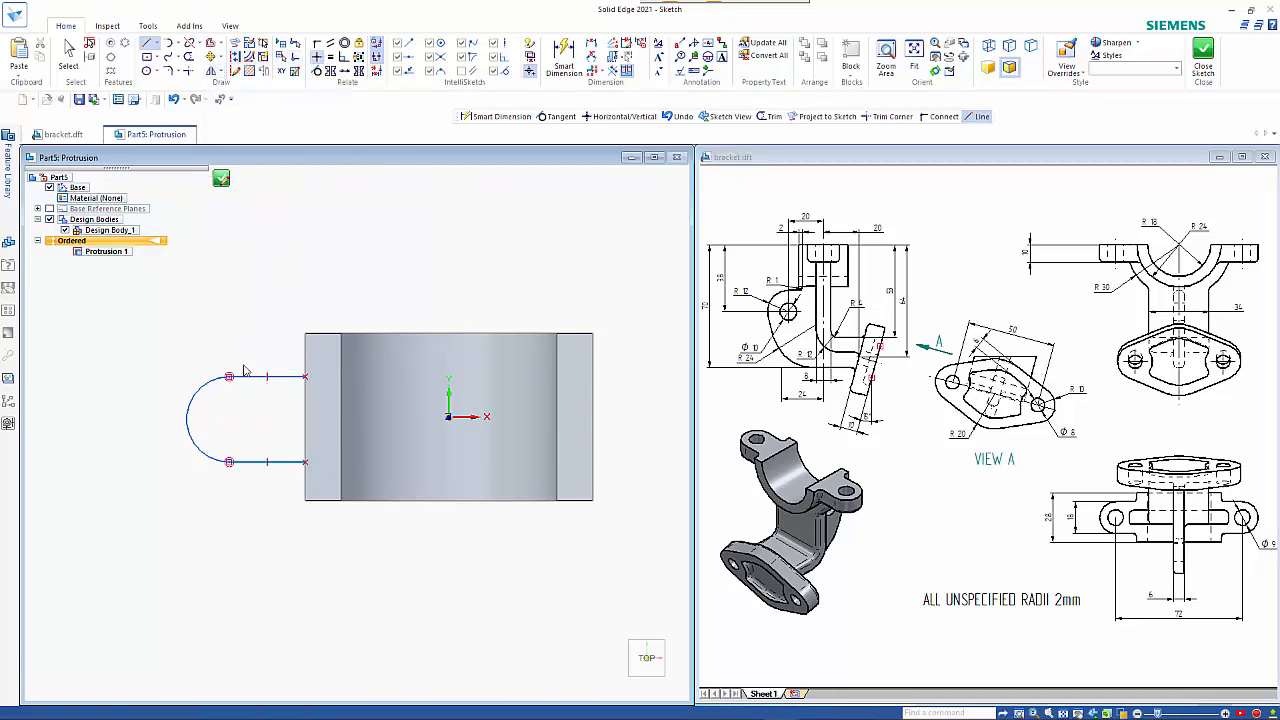
left_click(230, 418)
left_click(448, 417)
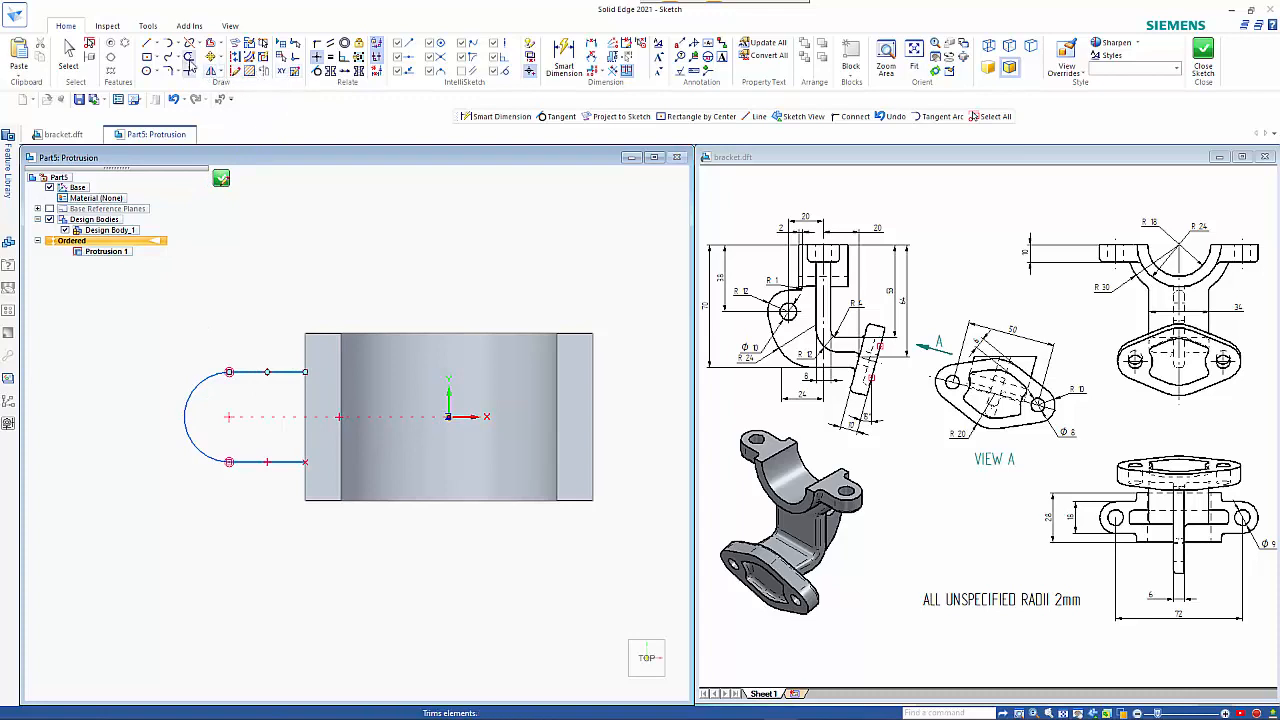
- Dimension the lug arc's radius as 9 mm
left_click(564, 60)
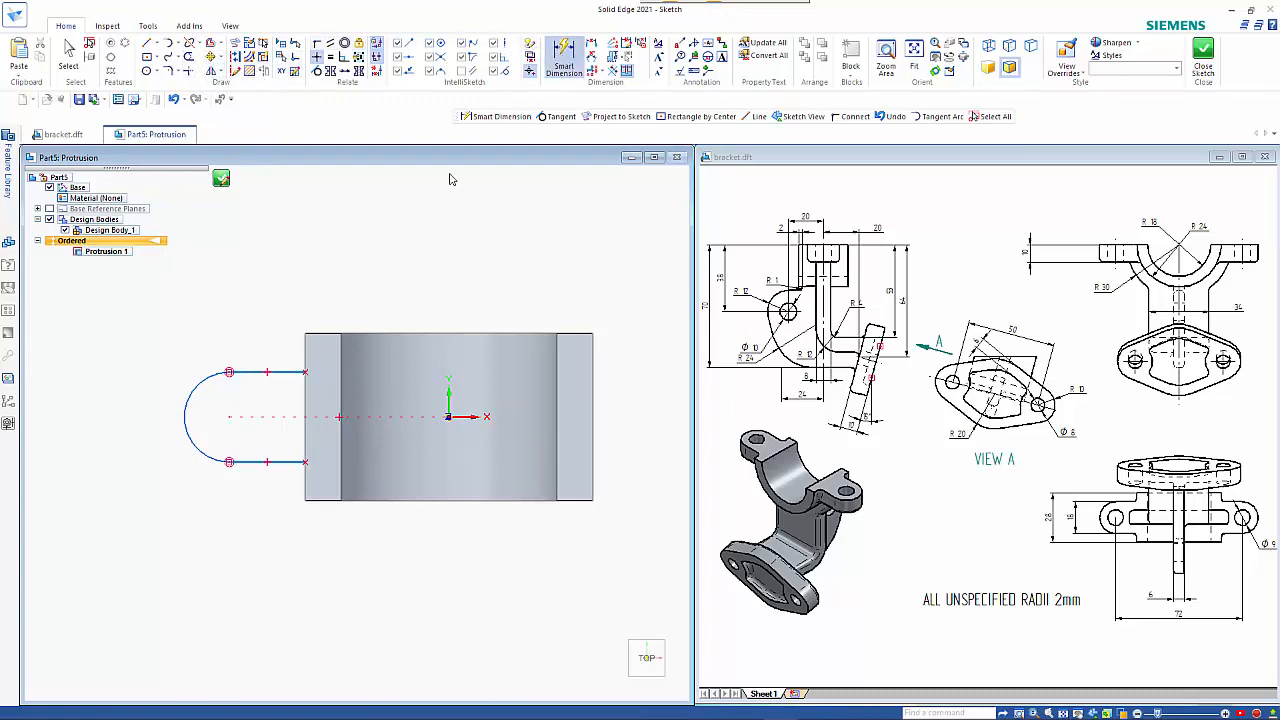
left_click(191, 388)
left_click(145, 336)
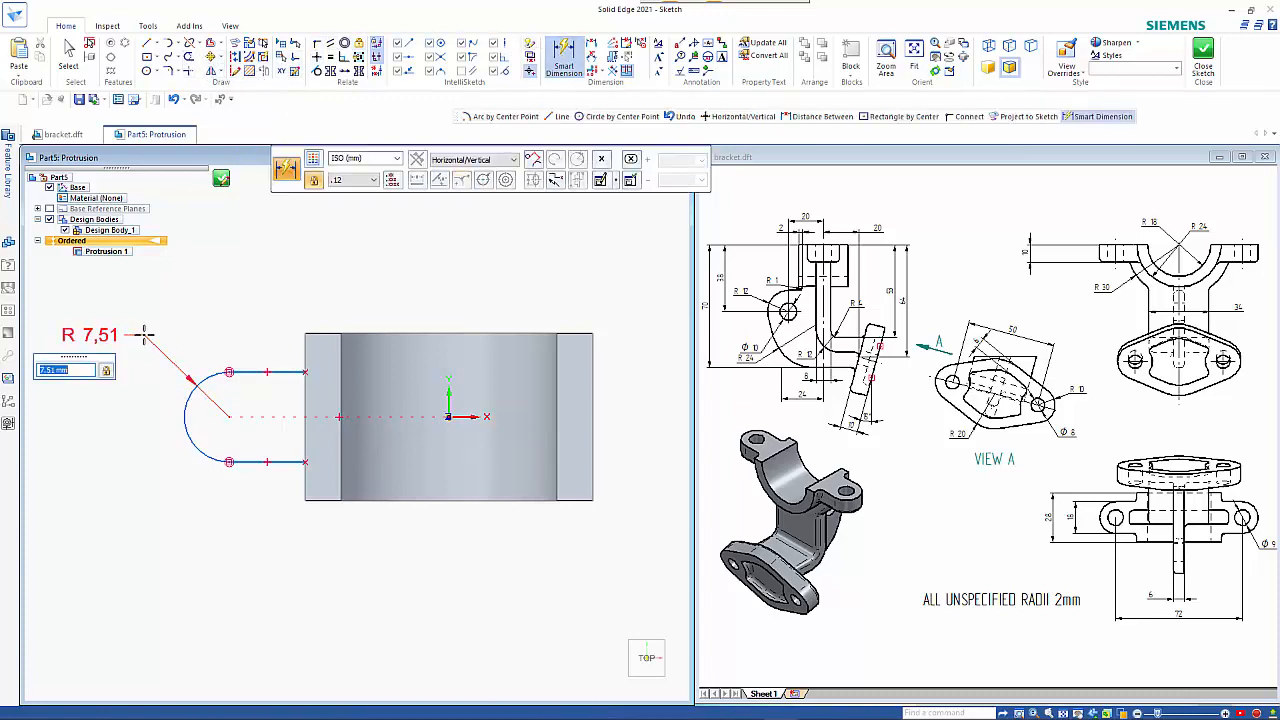
type("9")
key("Return")
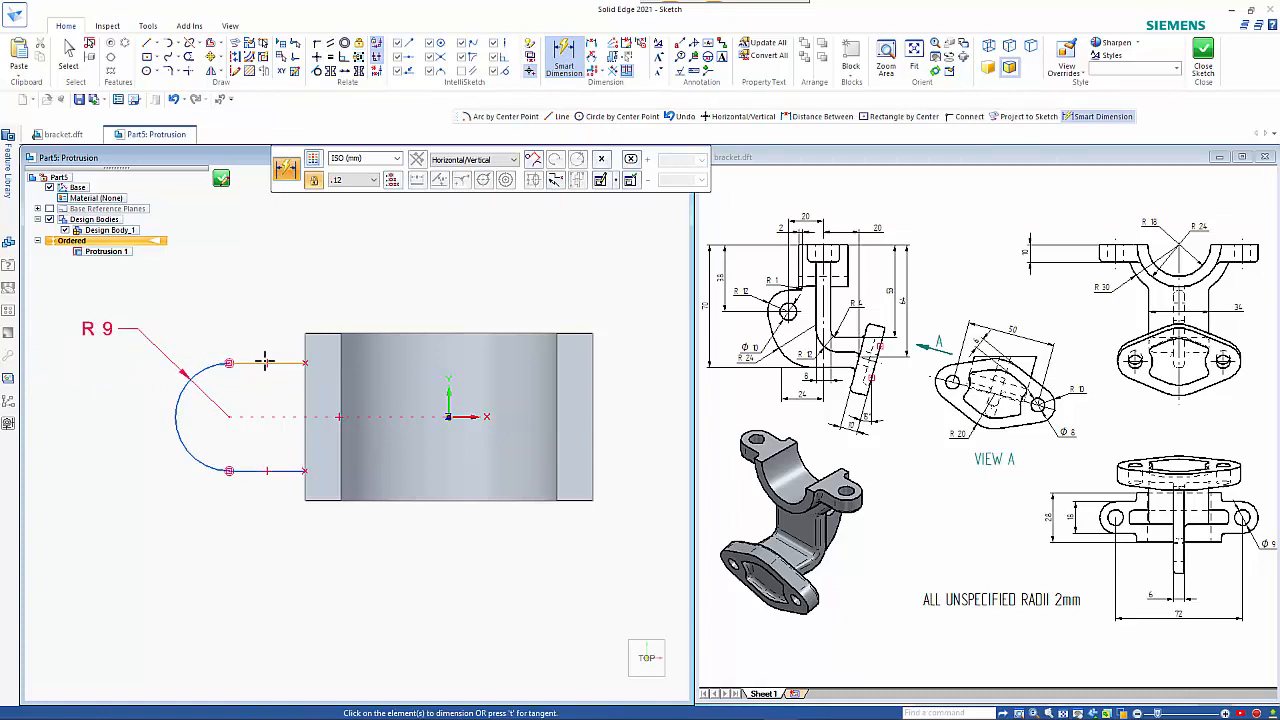
- Dimension the horizontal distance from the lug arc's centre to the origin as 36 mm and finish the sketch
left_click(215, 459)
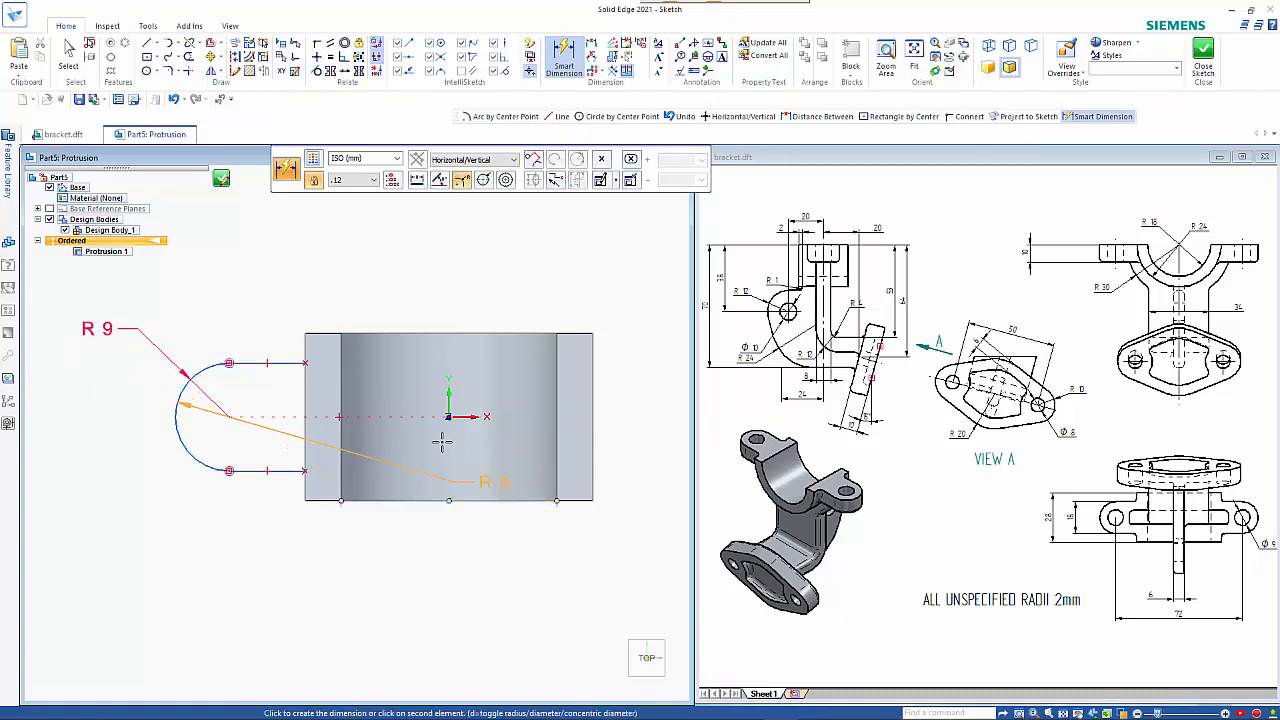
left_click(448, 400)
left_click(427, 576)
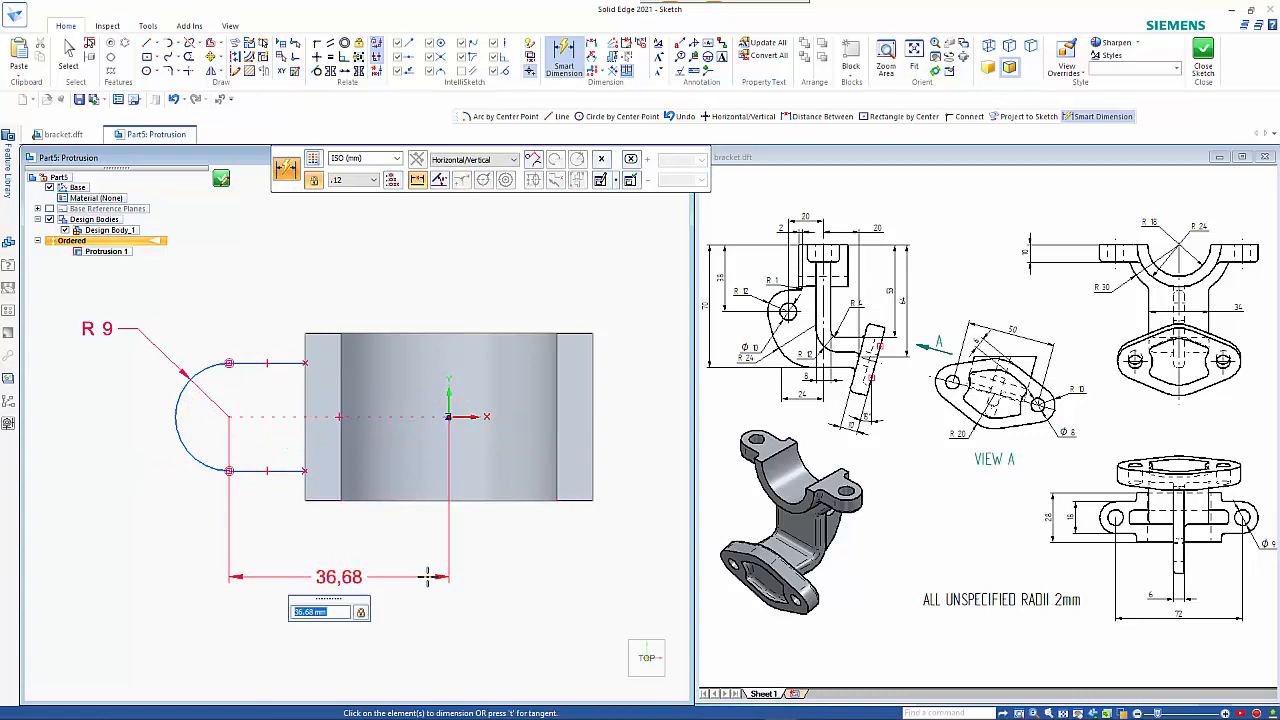
type("36")
key("Return")
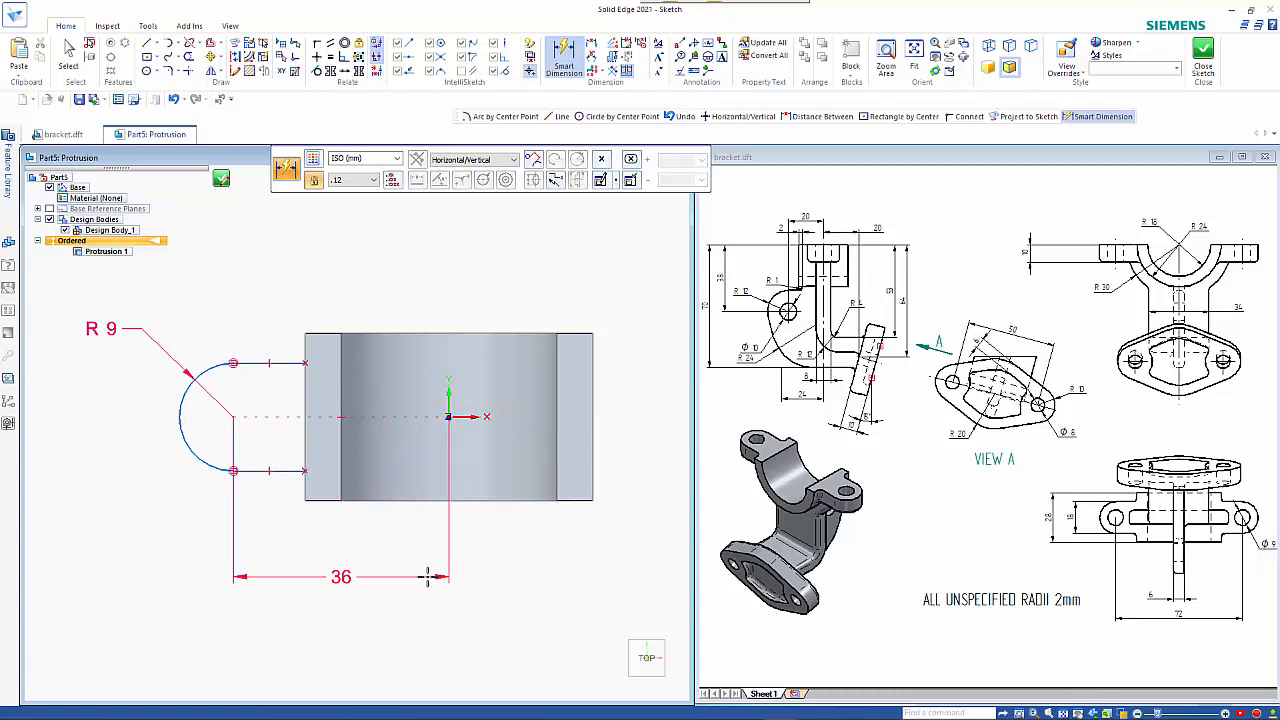
left_click(221, 179)
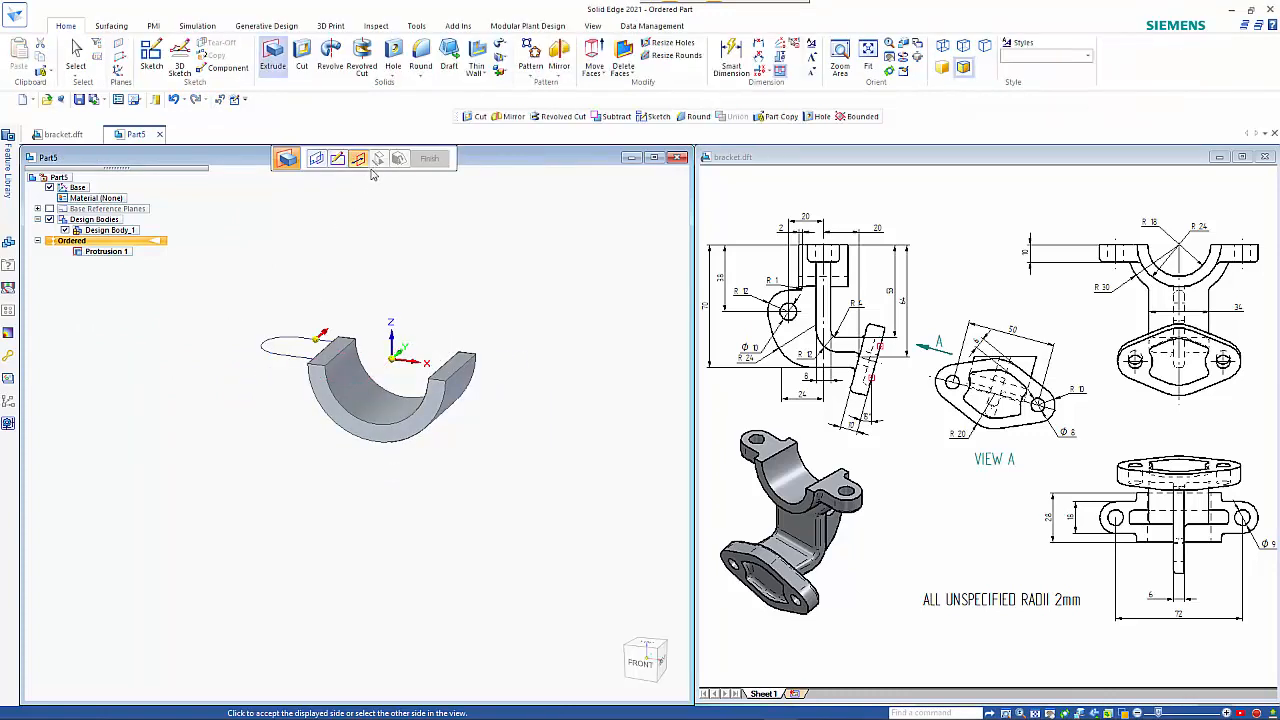
- Extrude the lug profile 10 mm downward on one side only, adding material inside the outline, and leave the command
left_click(276, 386)
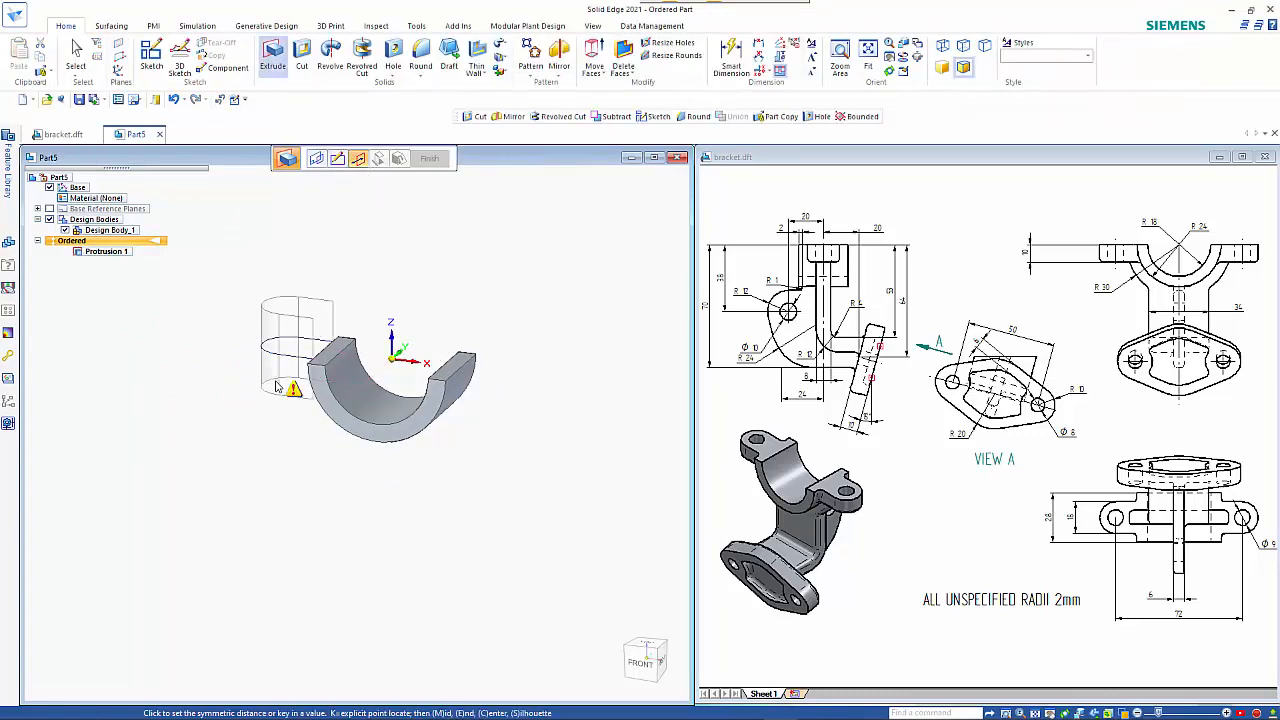
left_click(489, 160)
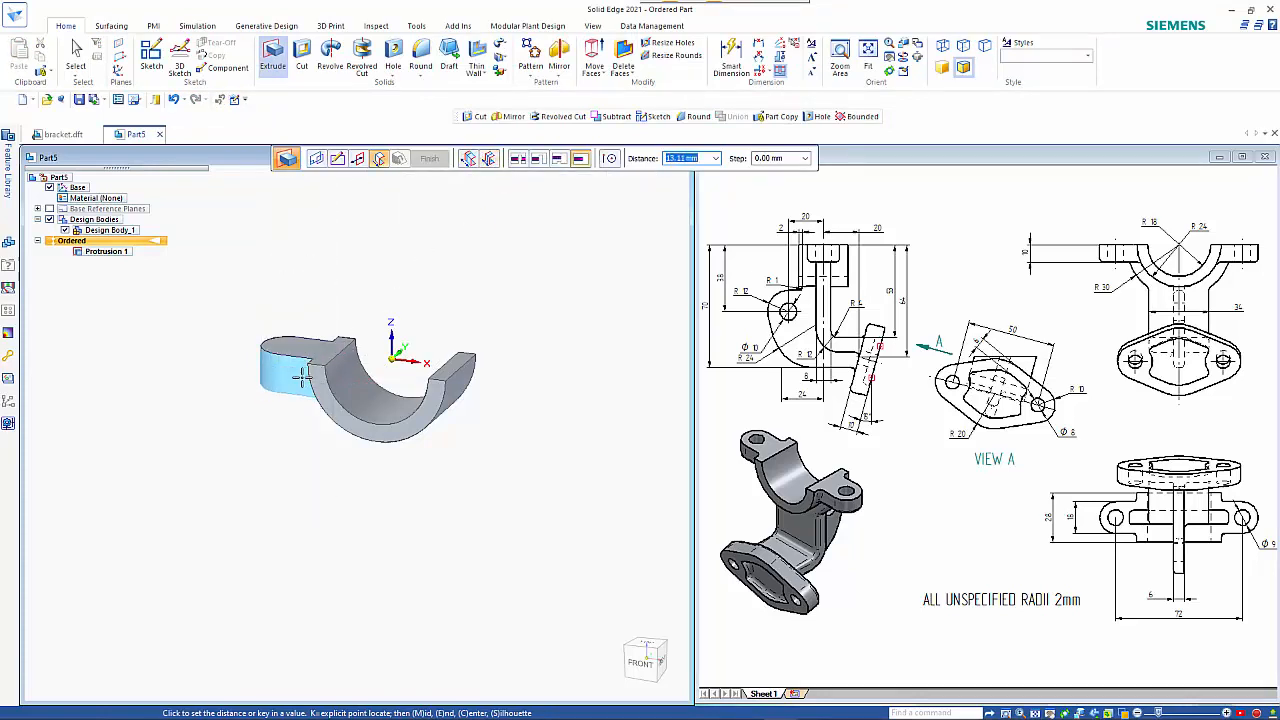
type("10")
key("Tab")
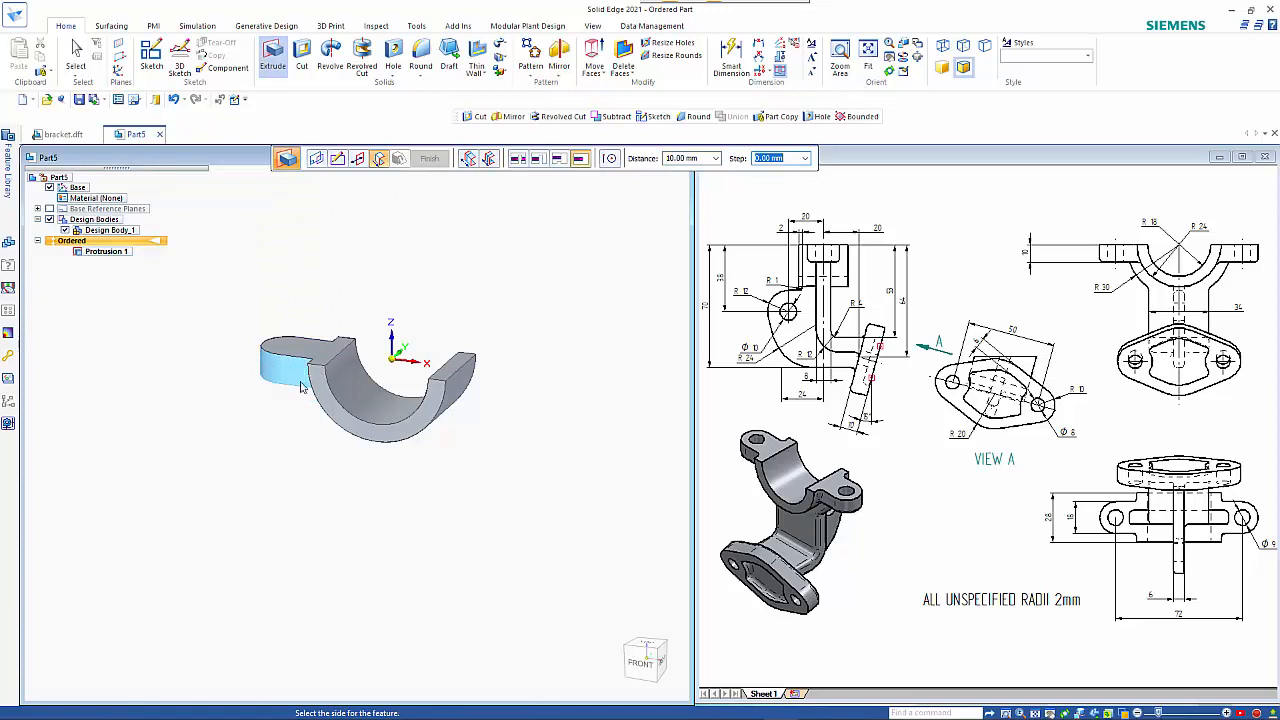
left_click(287, 426)
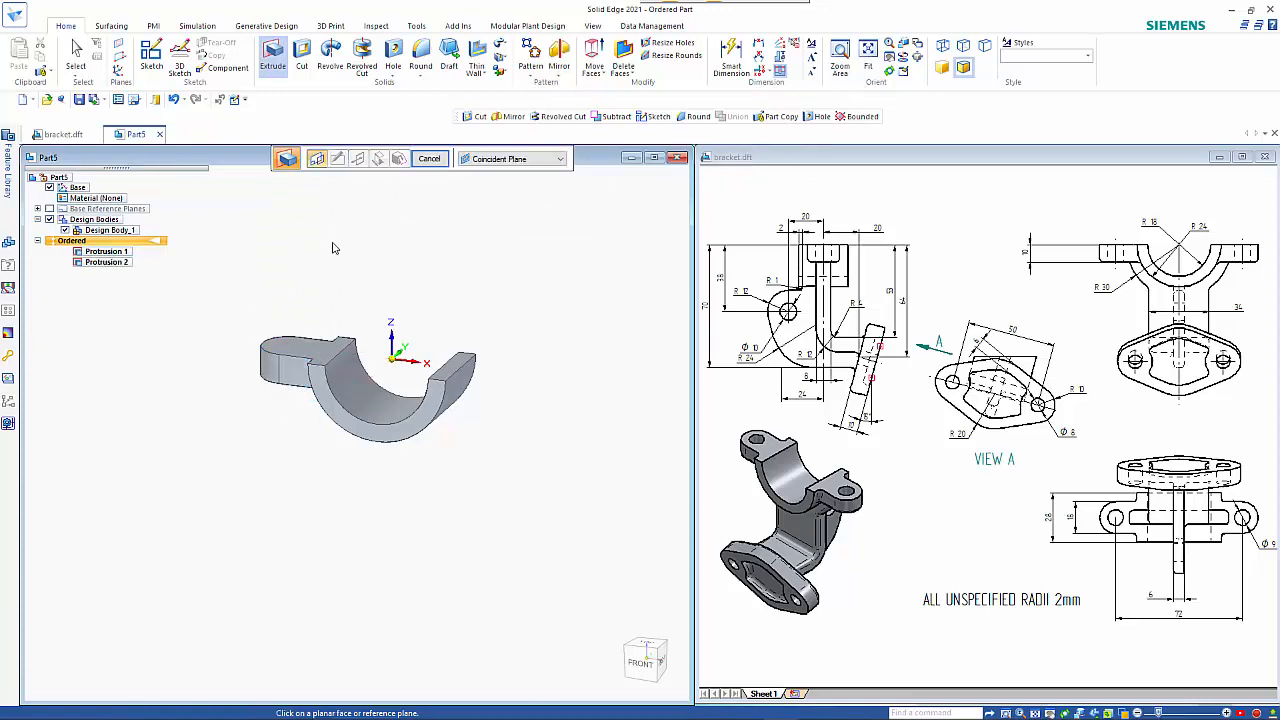
left_click(429, 160)
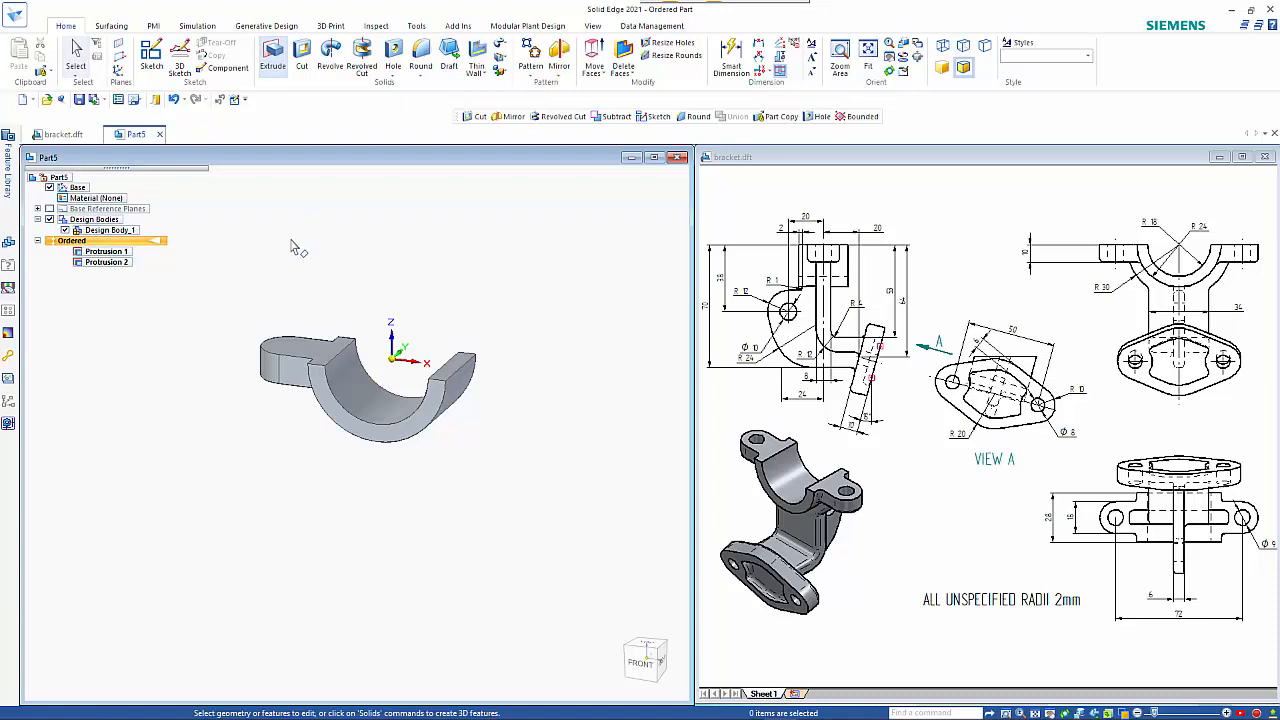
- Mirror the lug feature about the vertical YZ plane to the opposite side of the half ring
left_click(105, 262)
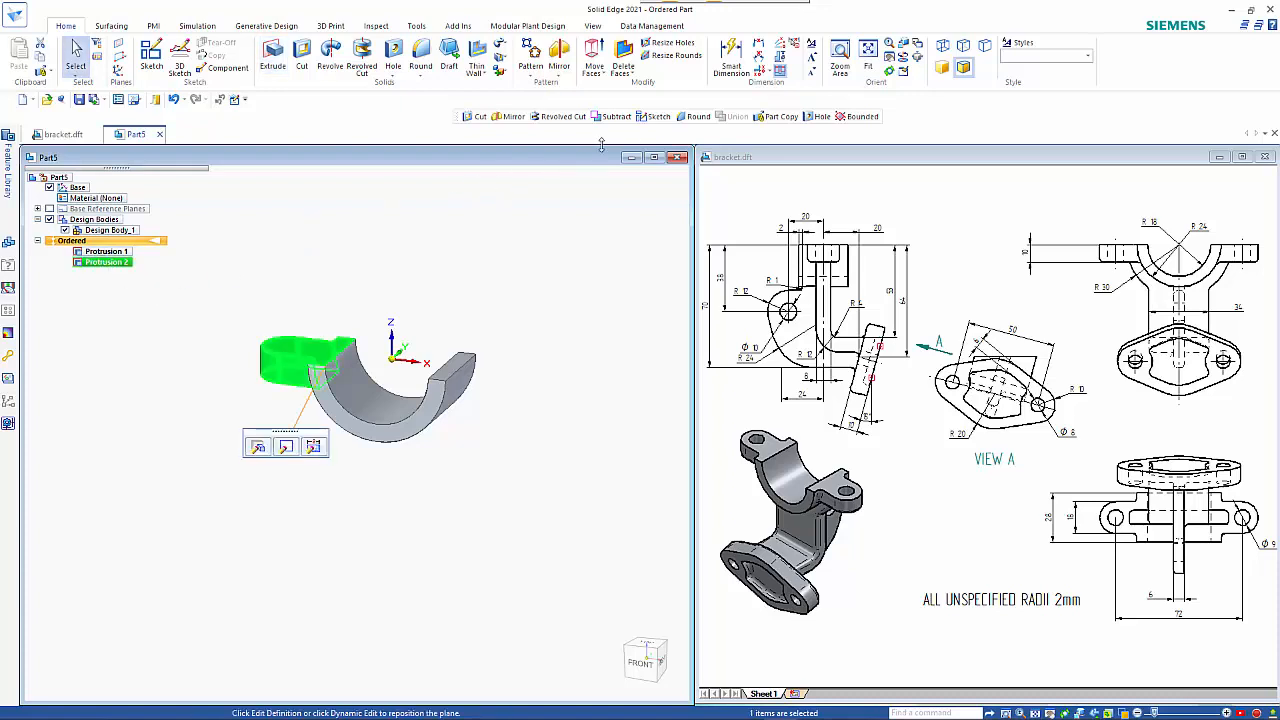
left_click(559, 70)
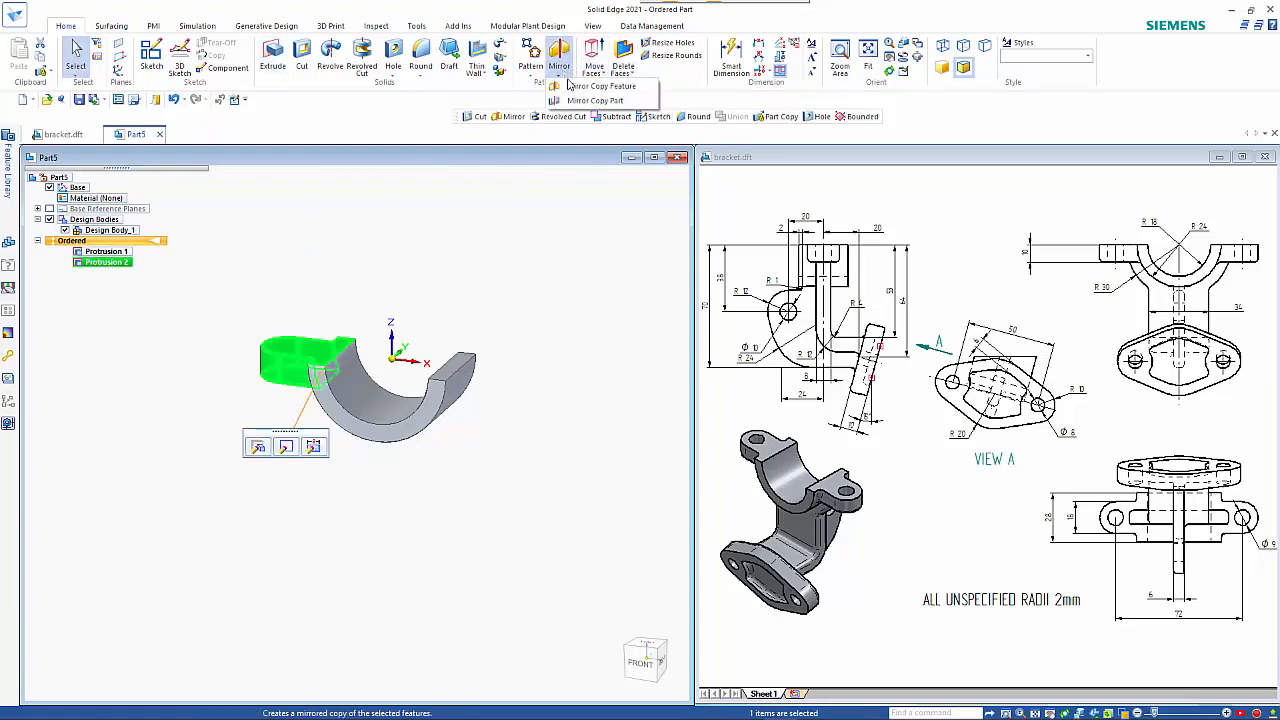
left_click(610, 88)
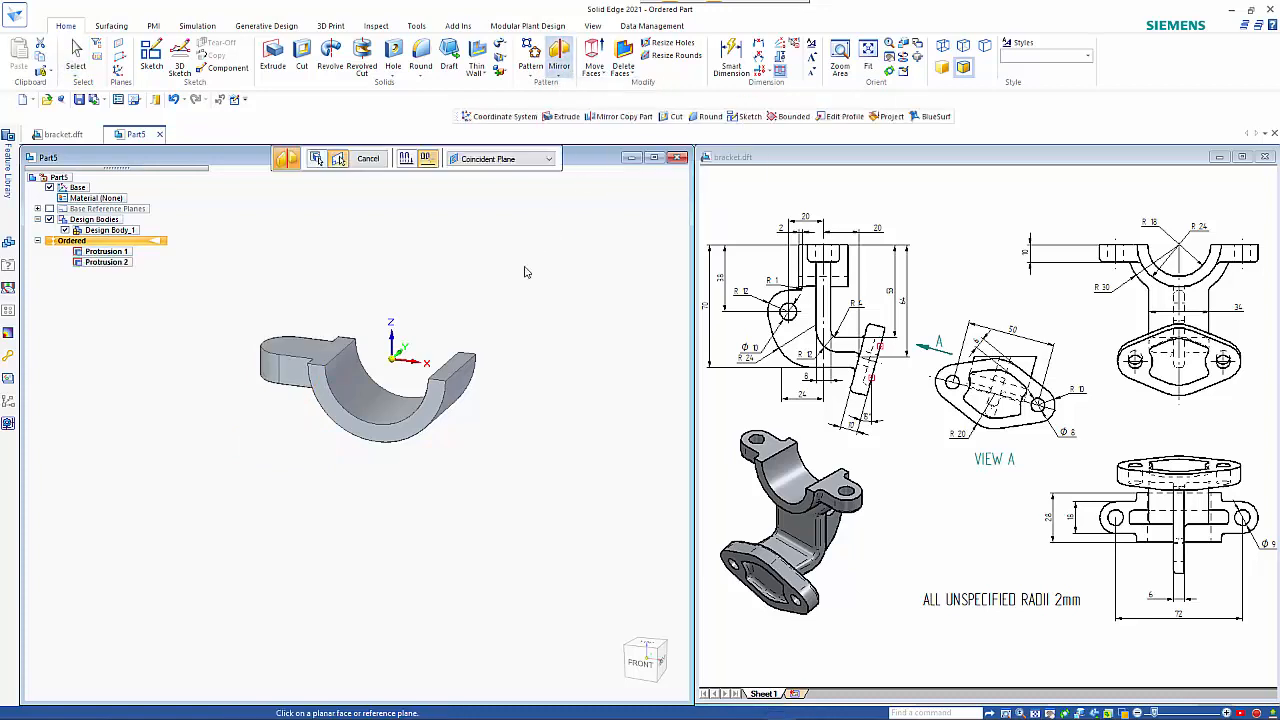
left_click(398, 323)
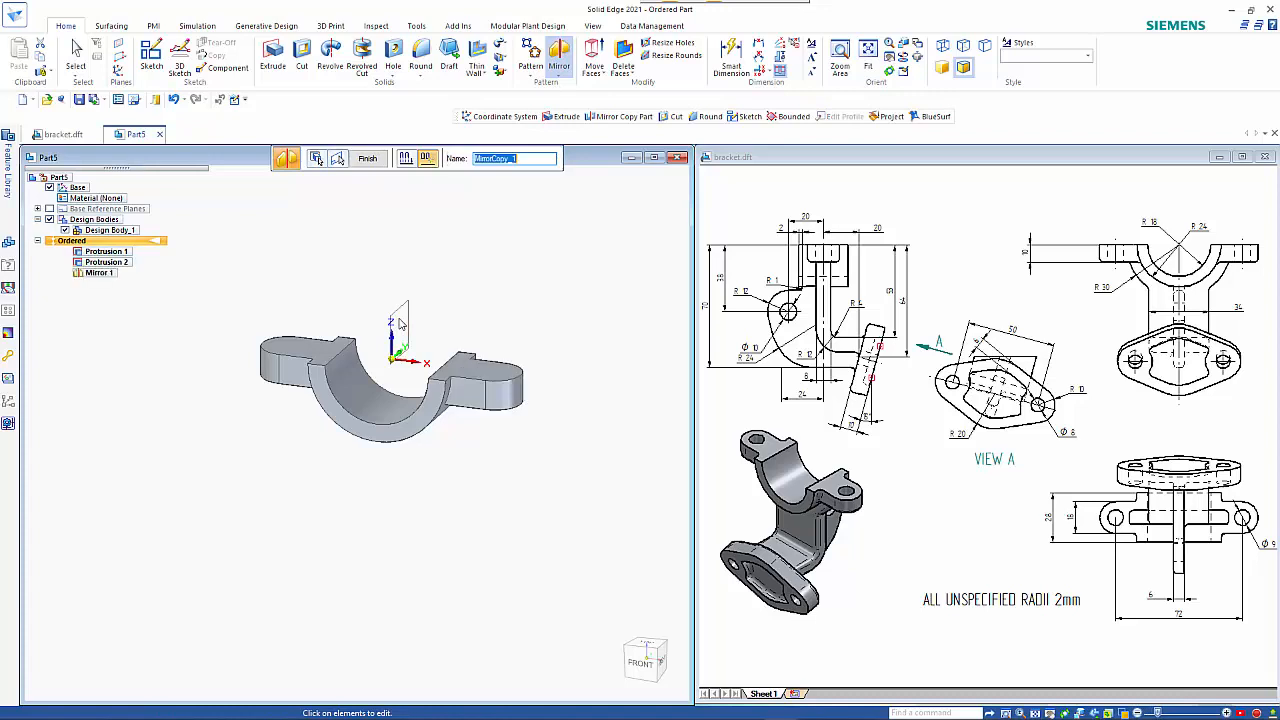
right_click(461, 265)
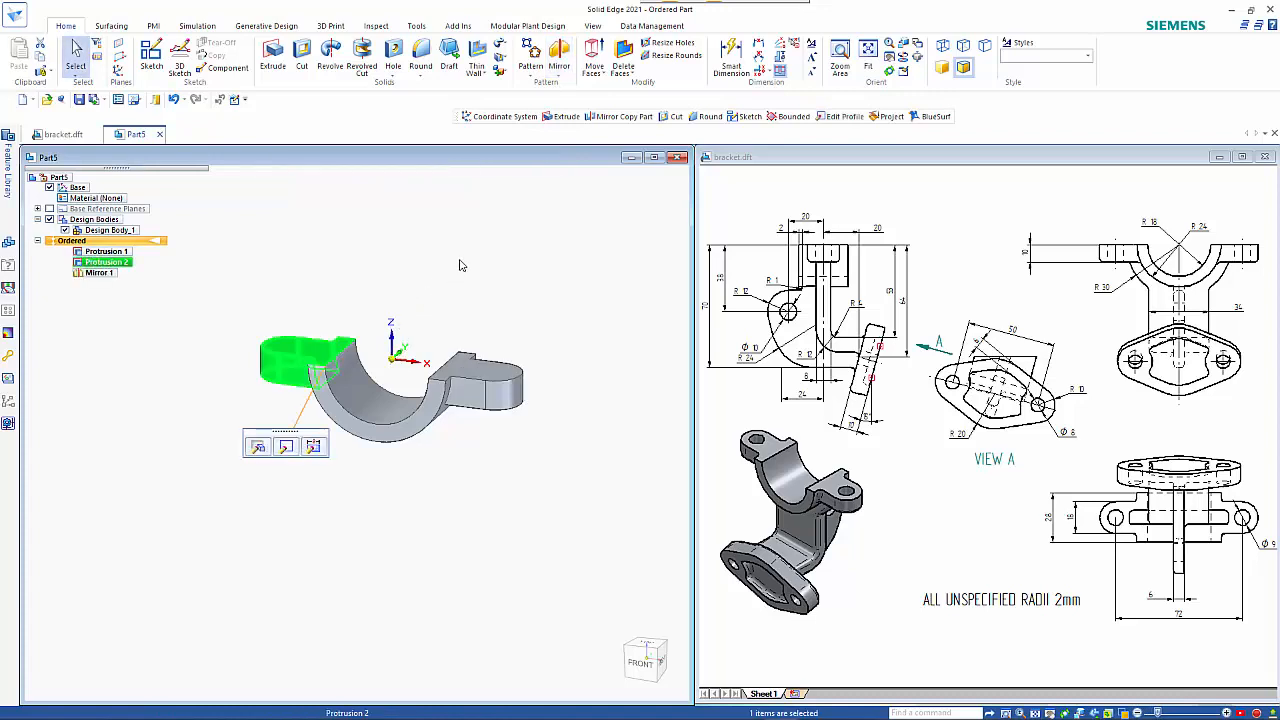
key("Escape")
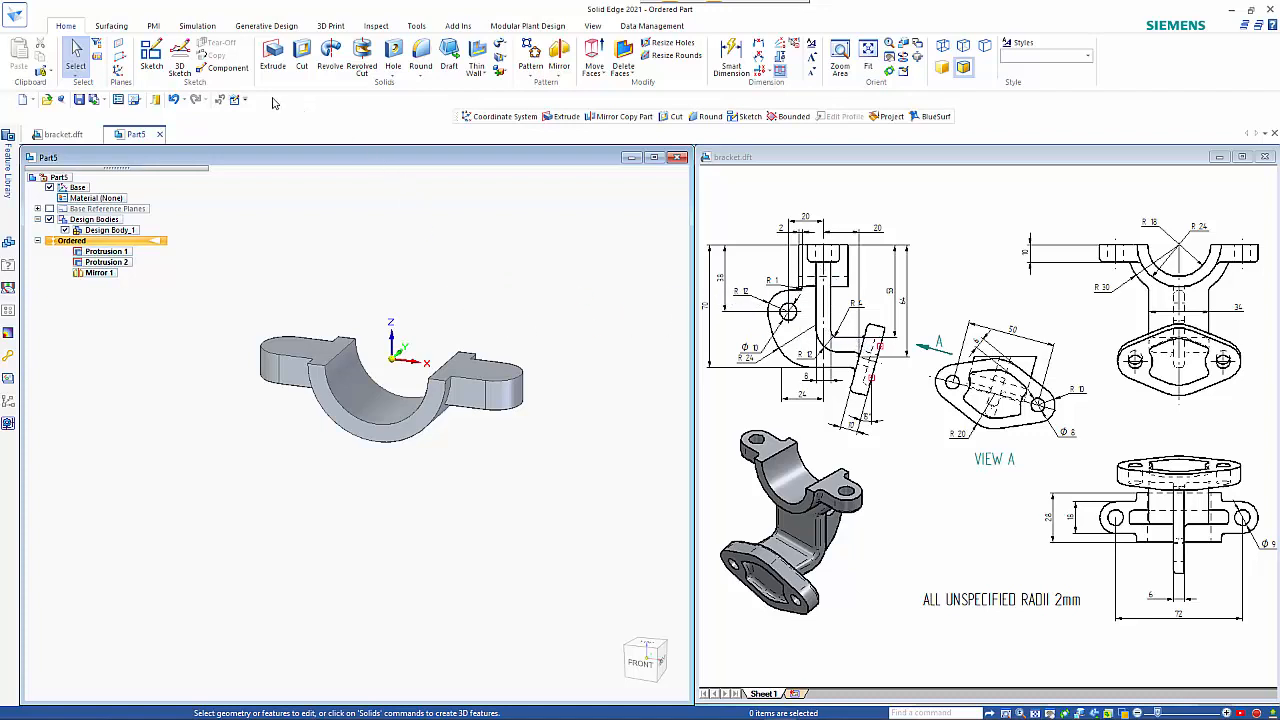
- Start an extrusion profile on the front XZ plane and draw a 30 mm radius arc about the origin, connecting the undersides of both lugs
left_click(151, 58)
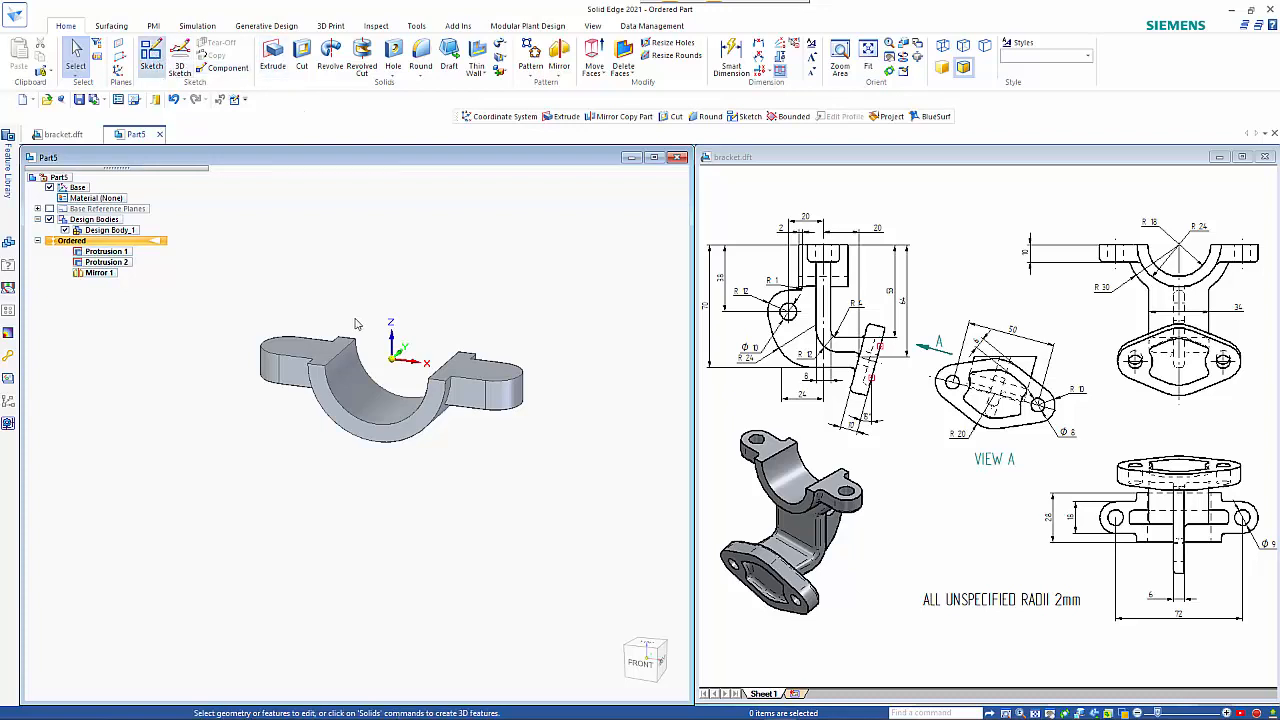
left_click(273, 55)
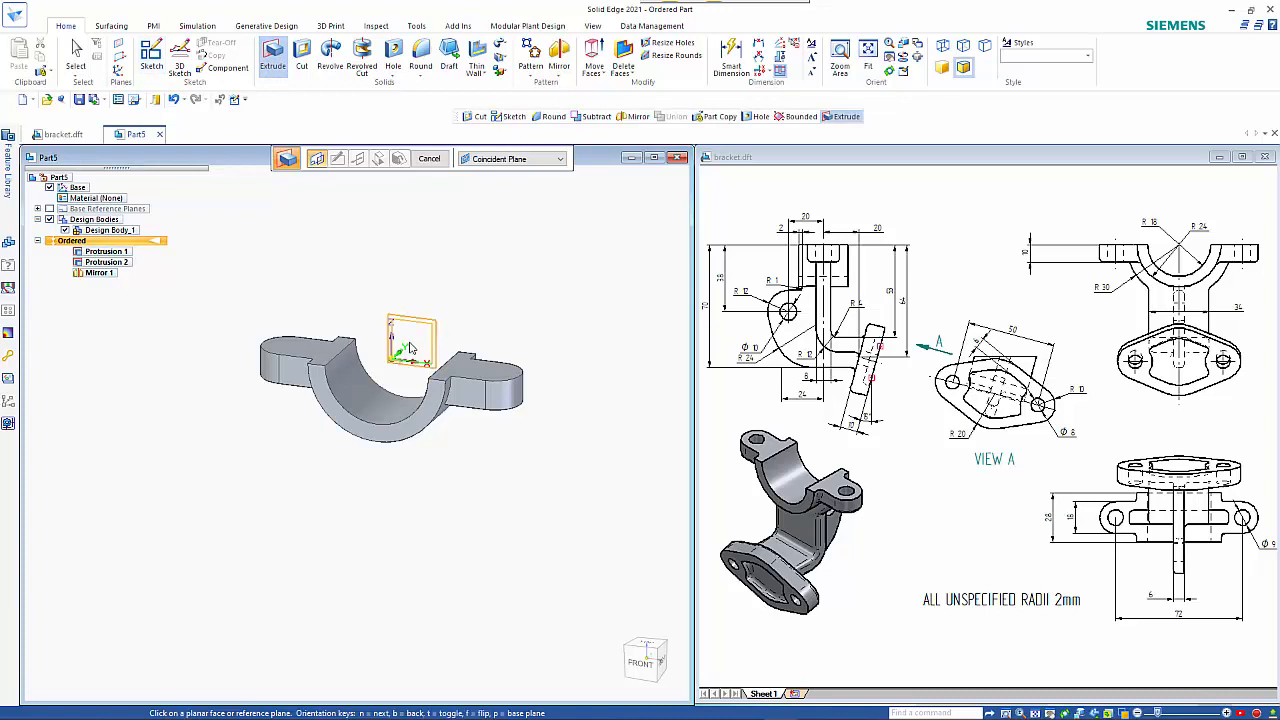
left_click(396, 365)
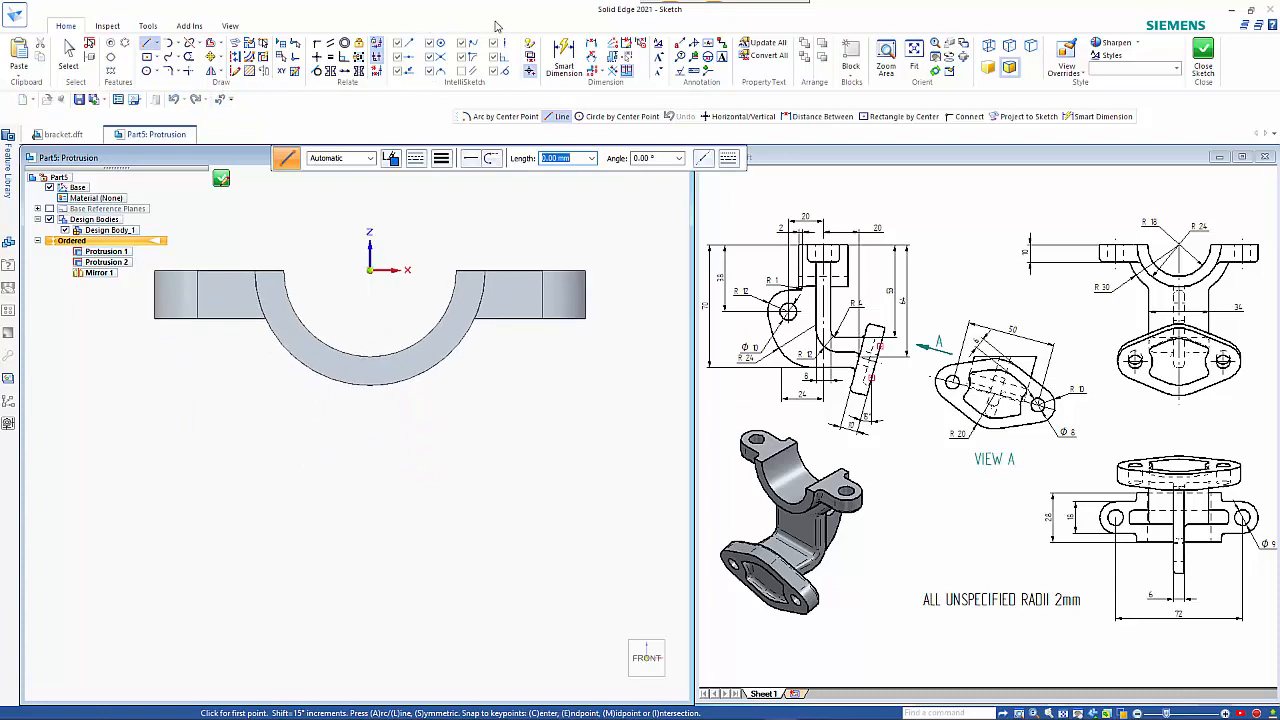
left_click(180, 45)
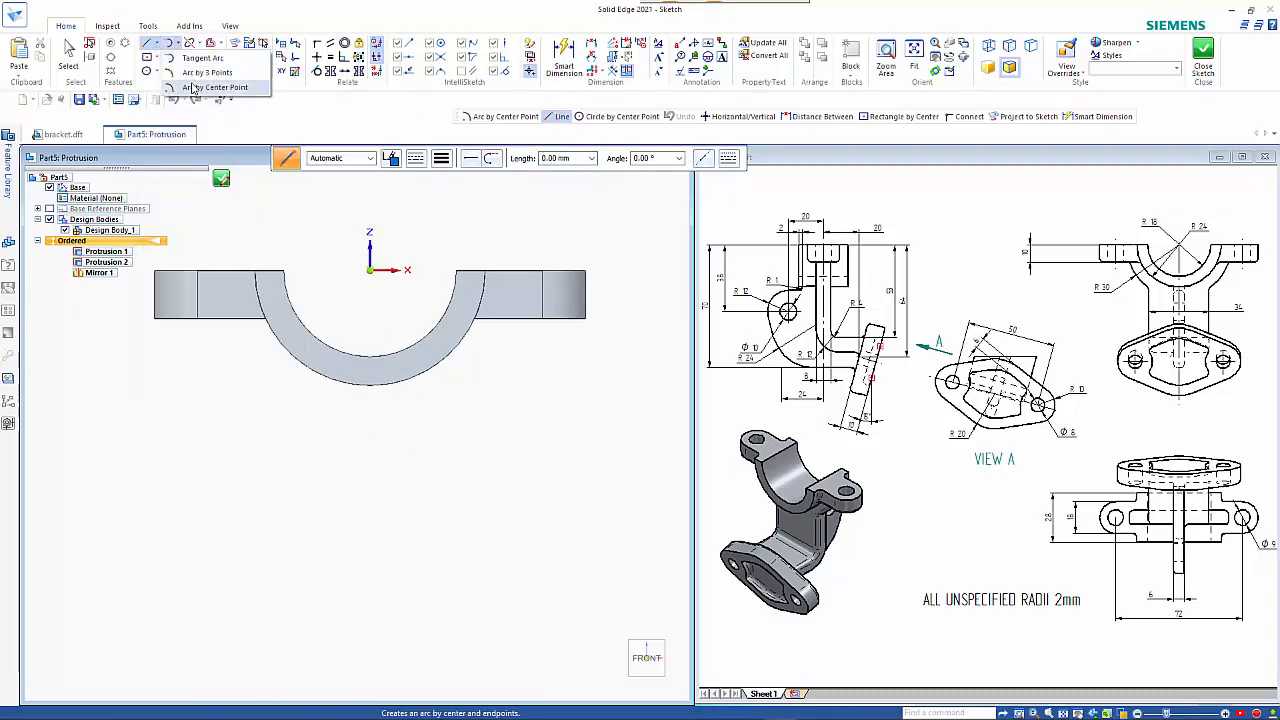
left_click(190, 87)
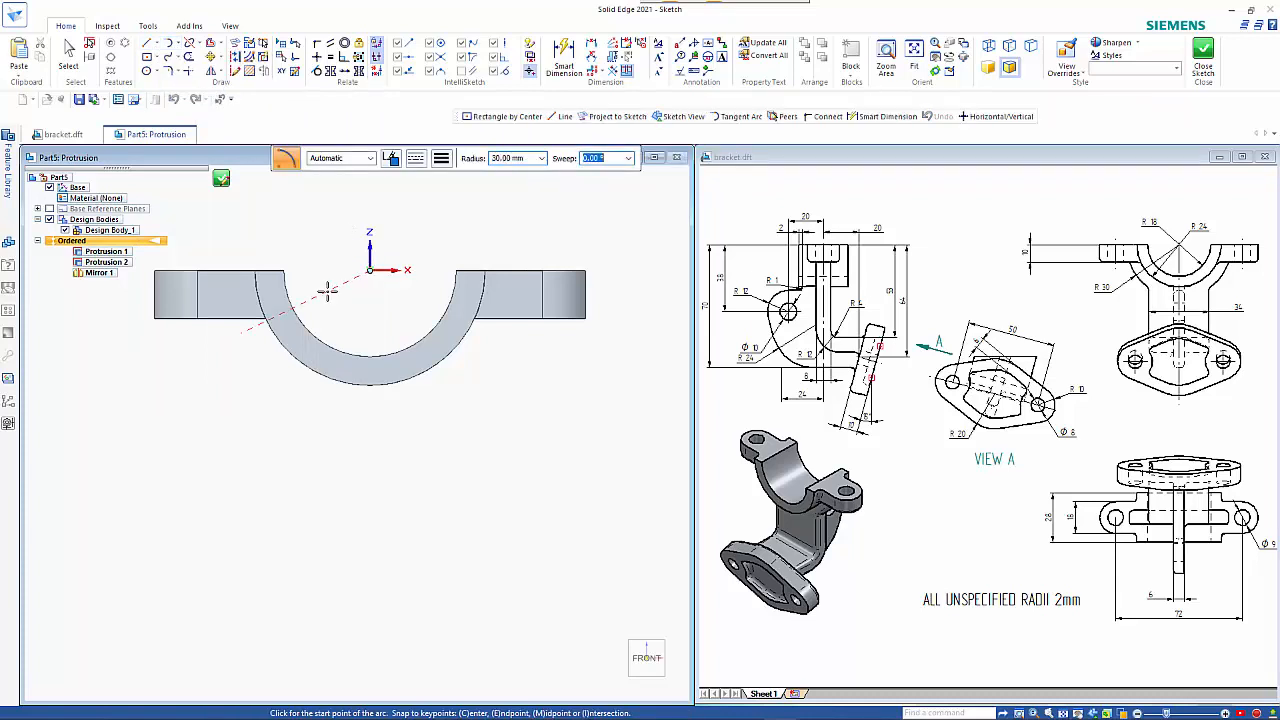
left_click(228, 320)
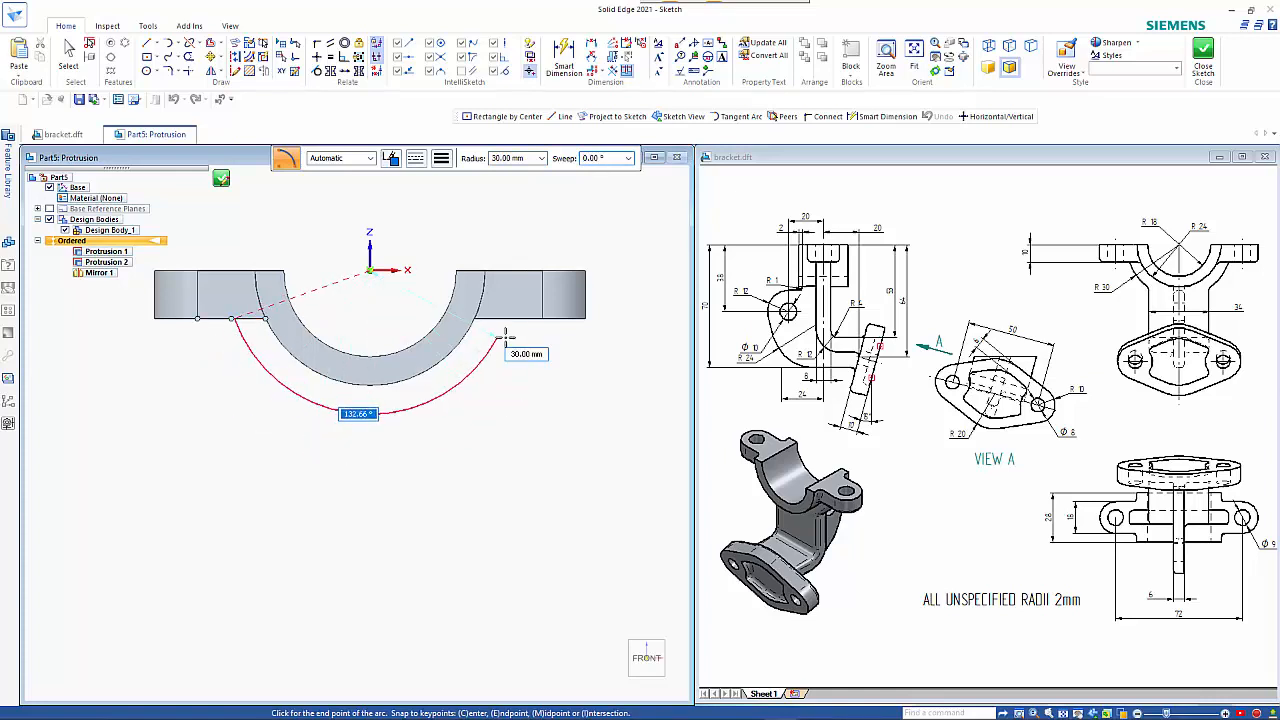
left_click(508, 321)
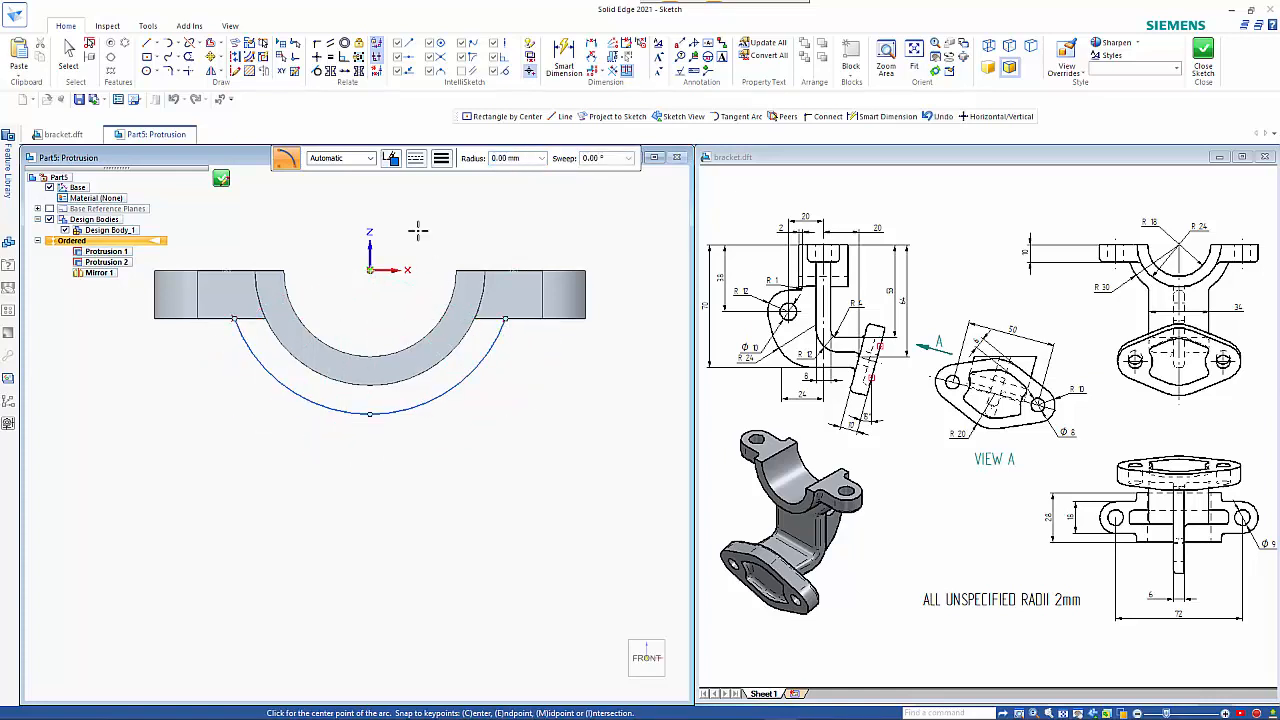
key("Escape")
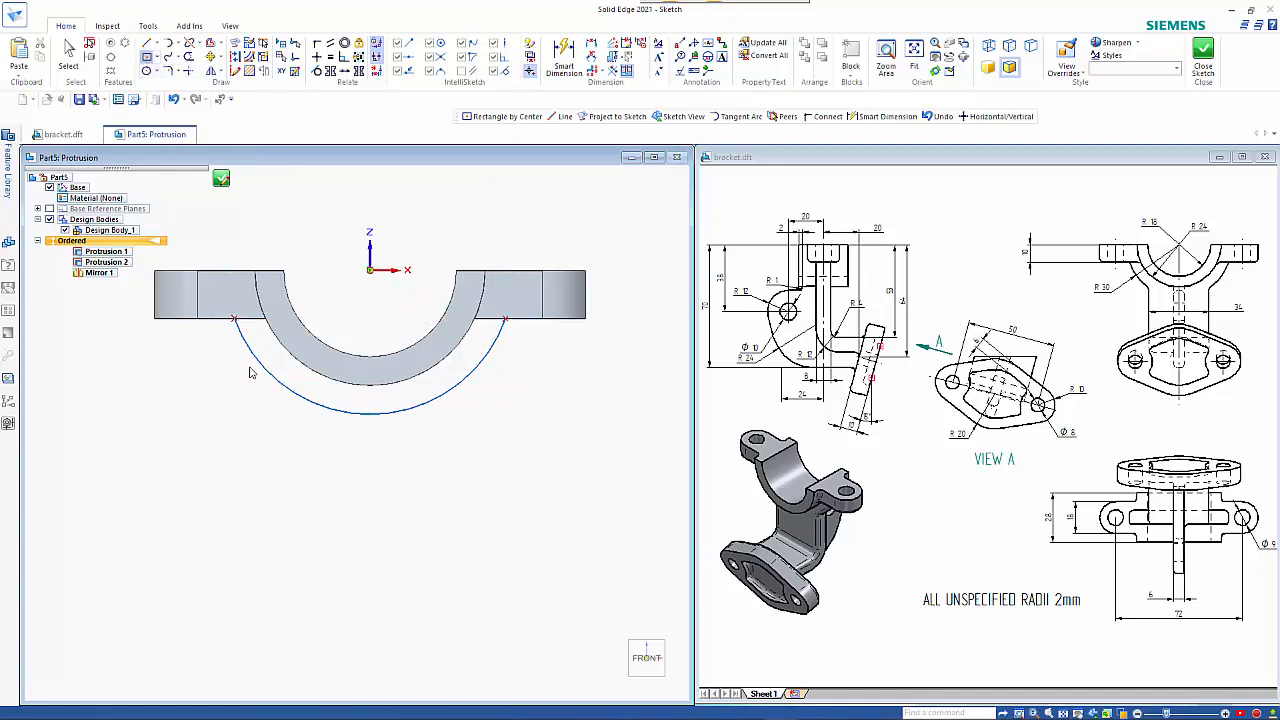
- Draw a centred rectangle 34 mm wide and about 72 mm high, its centre below the origin on the vertical axis
key("r")
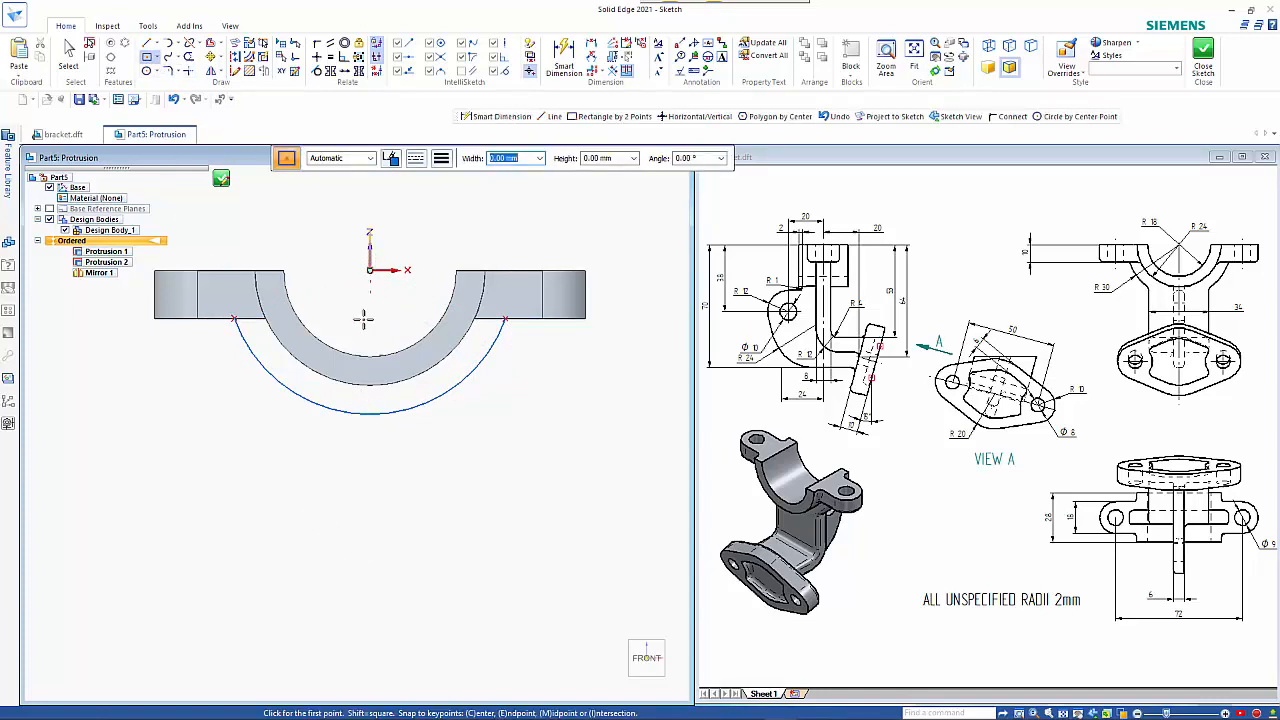
left_click(369, 535)
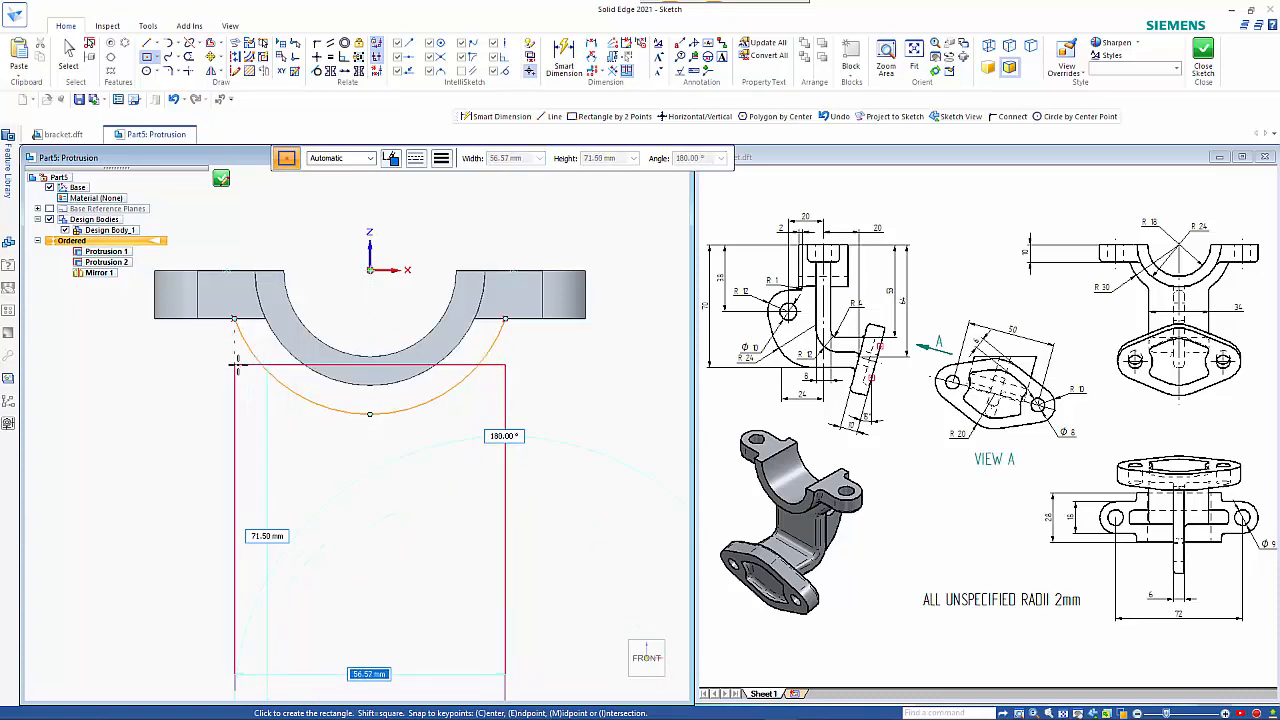
type("3")
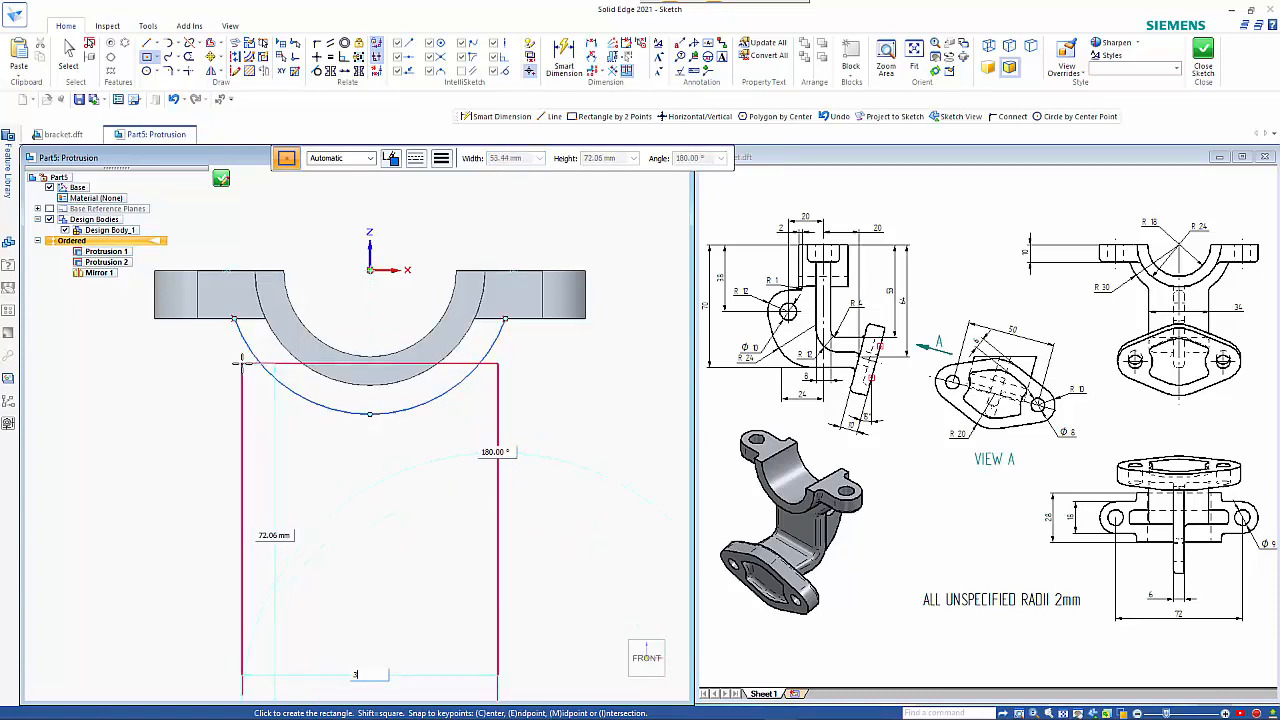
type("4")
key("Tab")
key("Return")
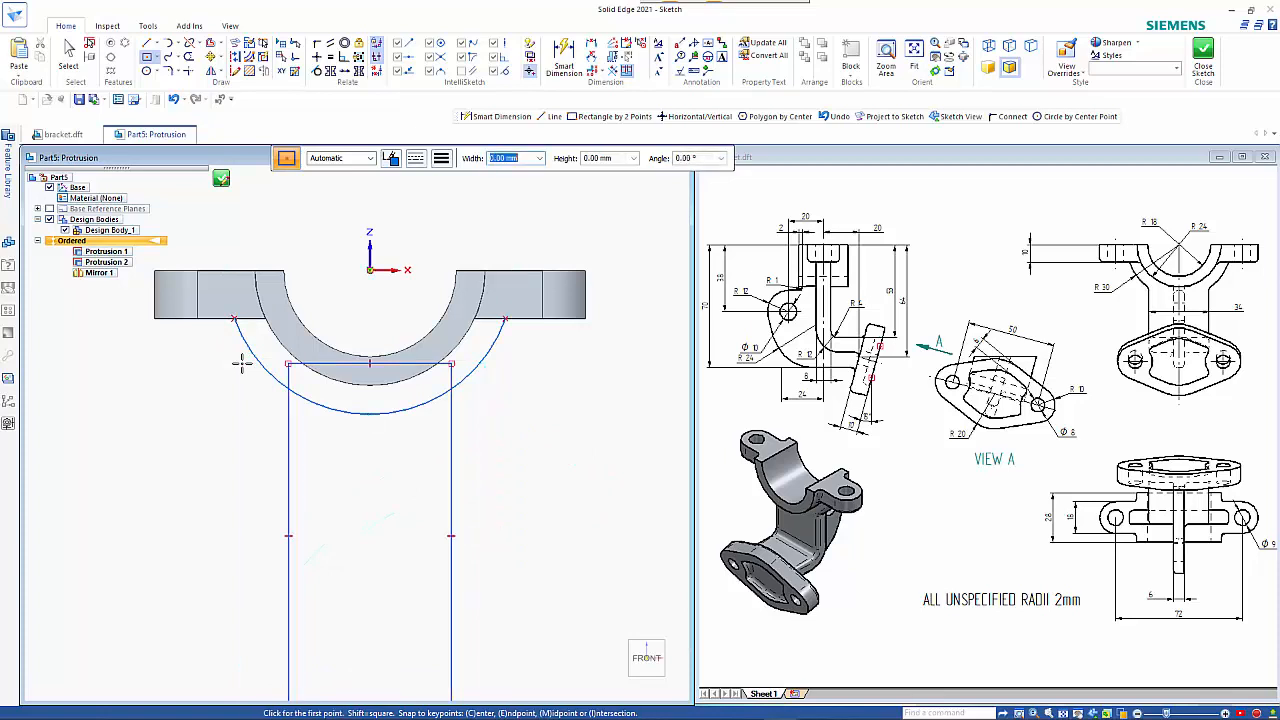
- Dimension the vertical distance from the origin's horizontal axis to the rectangle's bottom edge and set it to 70 mm
scroll(250, 380, "down", 3)
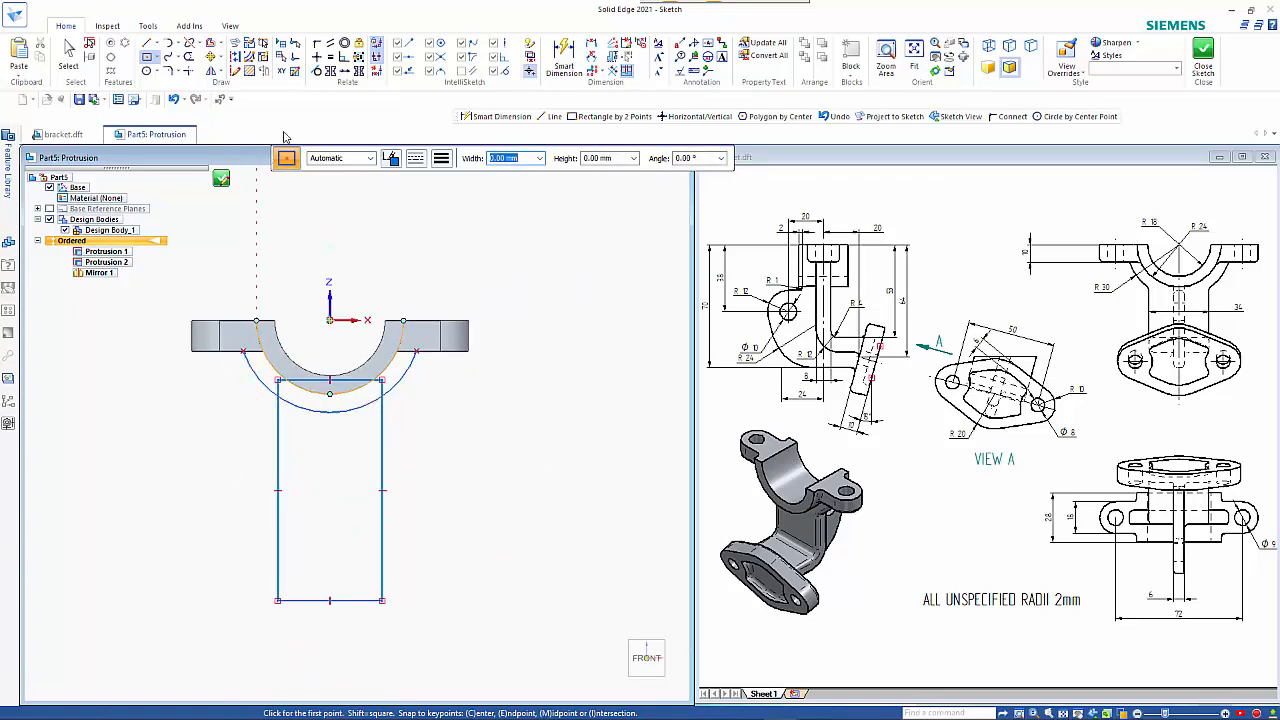
left_click(564, 56)
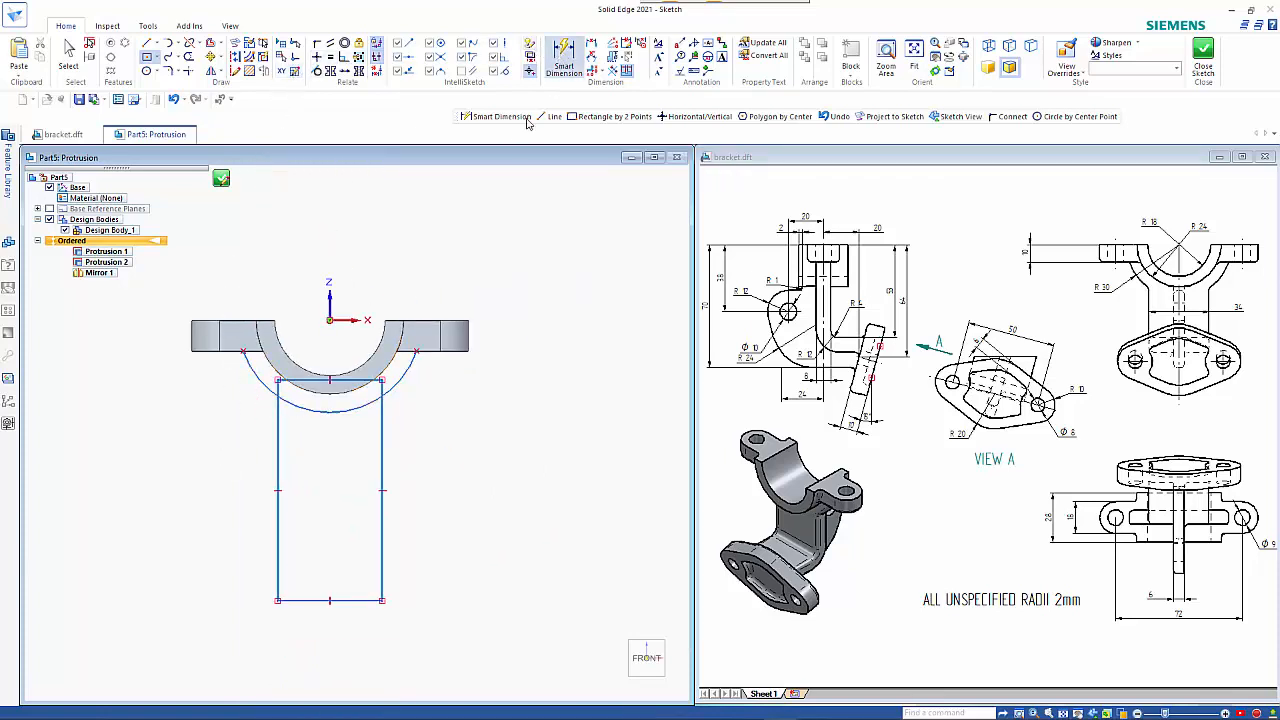
left_click(351, 600)
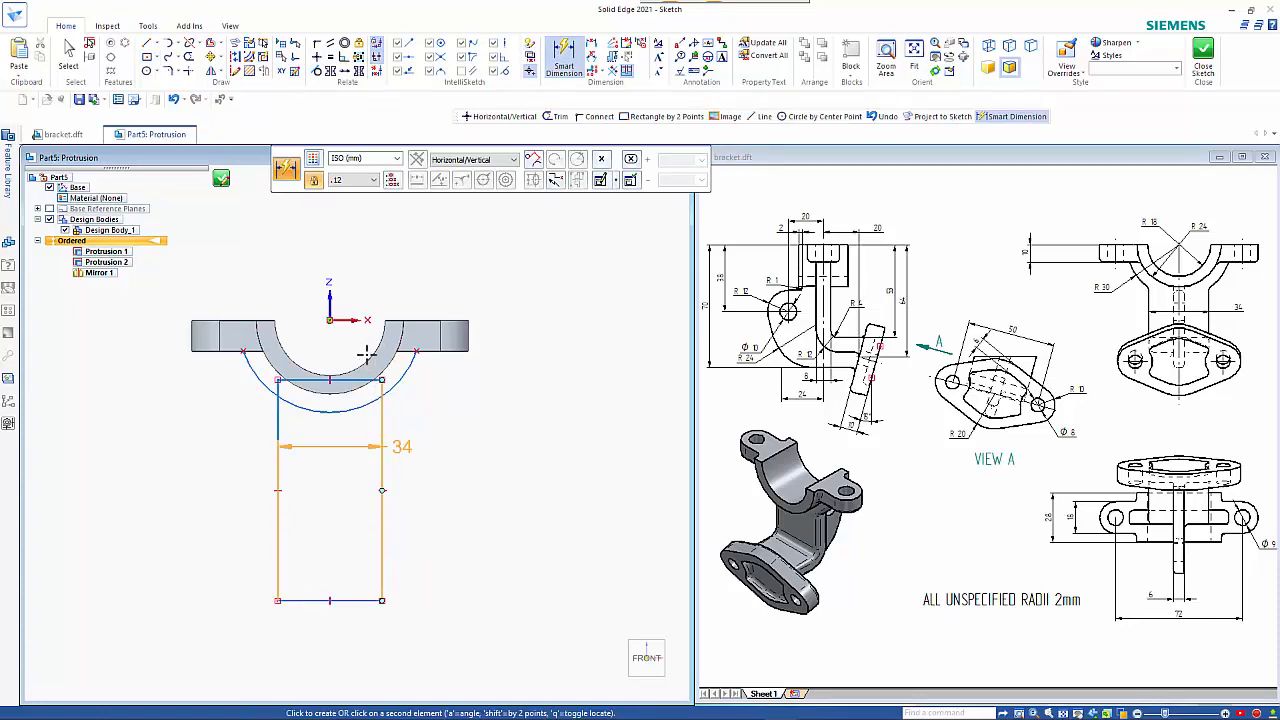
left_click(347, 320)
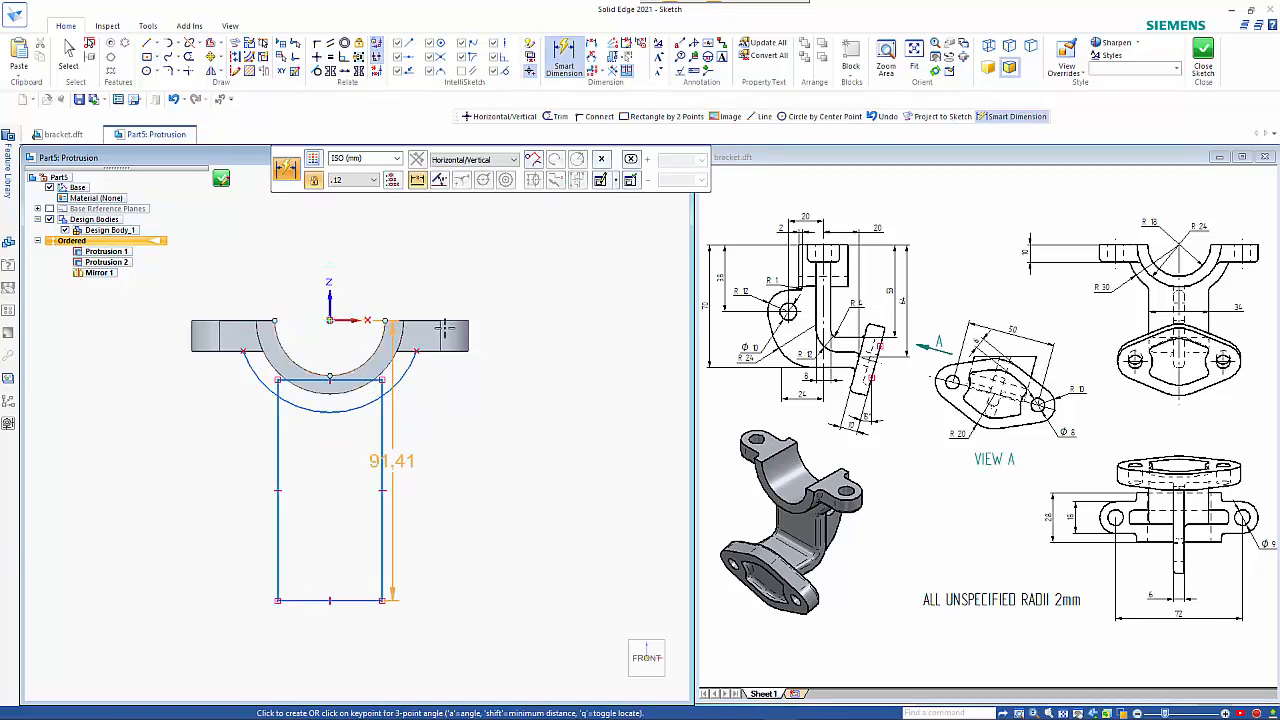
left_click(552, 350)
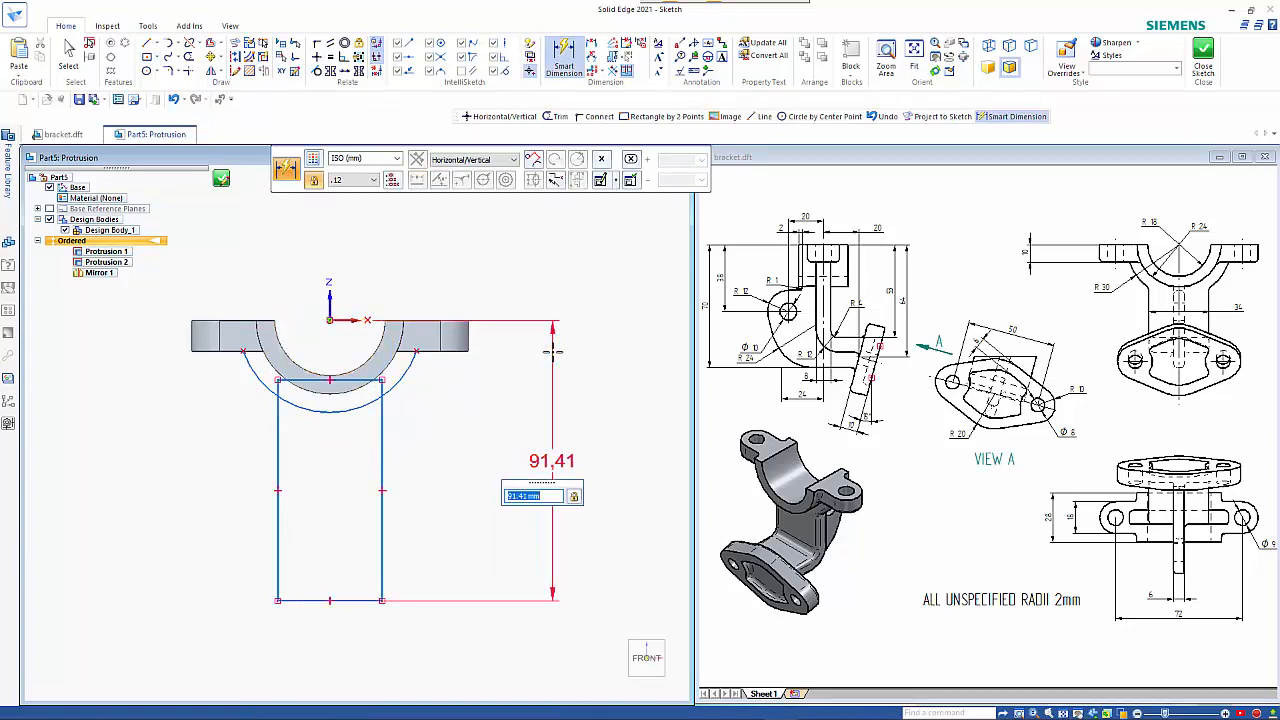
type("70")
key("Return")
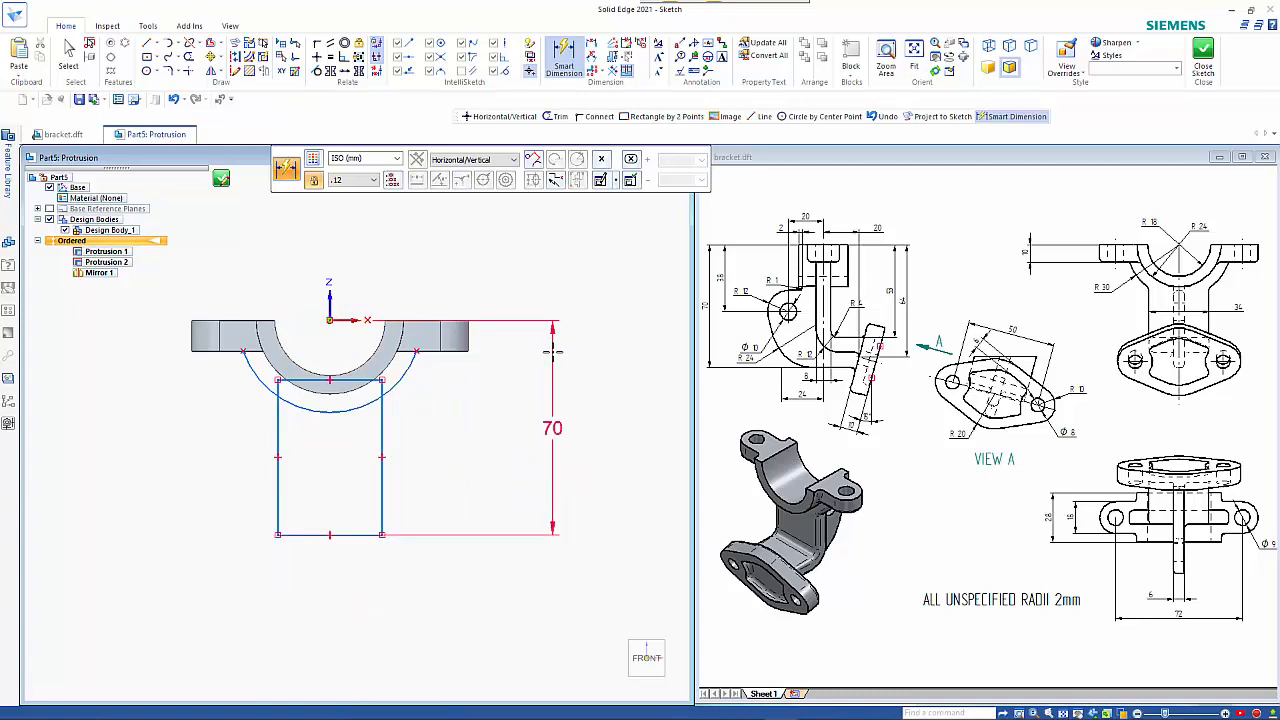
- Dimension the rectangle's width along its bottom edge and the radius of the arc under the half ring
left_click(365, 537)
left_click(330, 603)
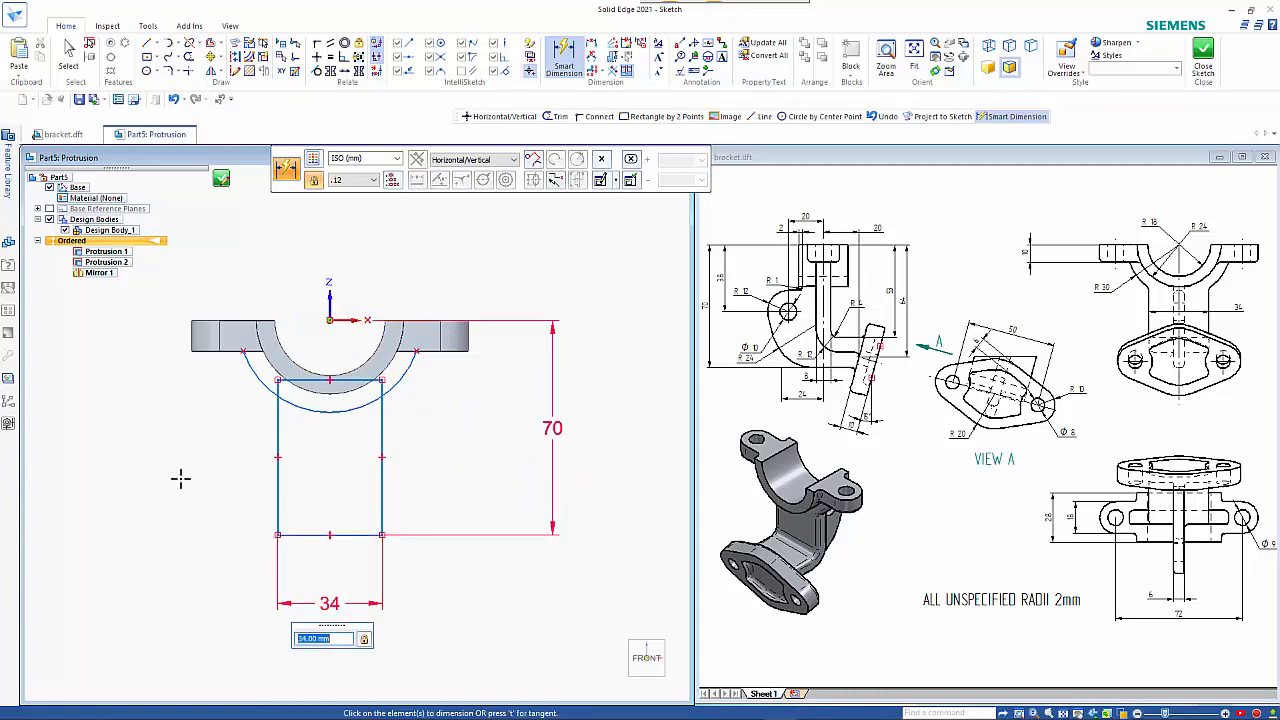
left_click(262, 386)
left_click(196, 426)
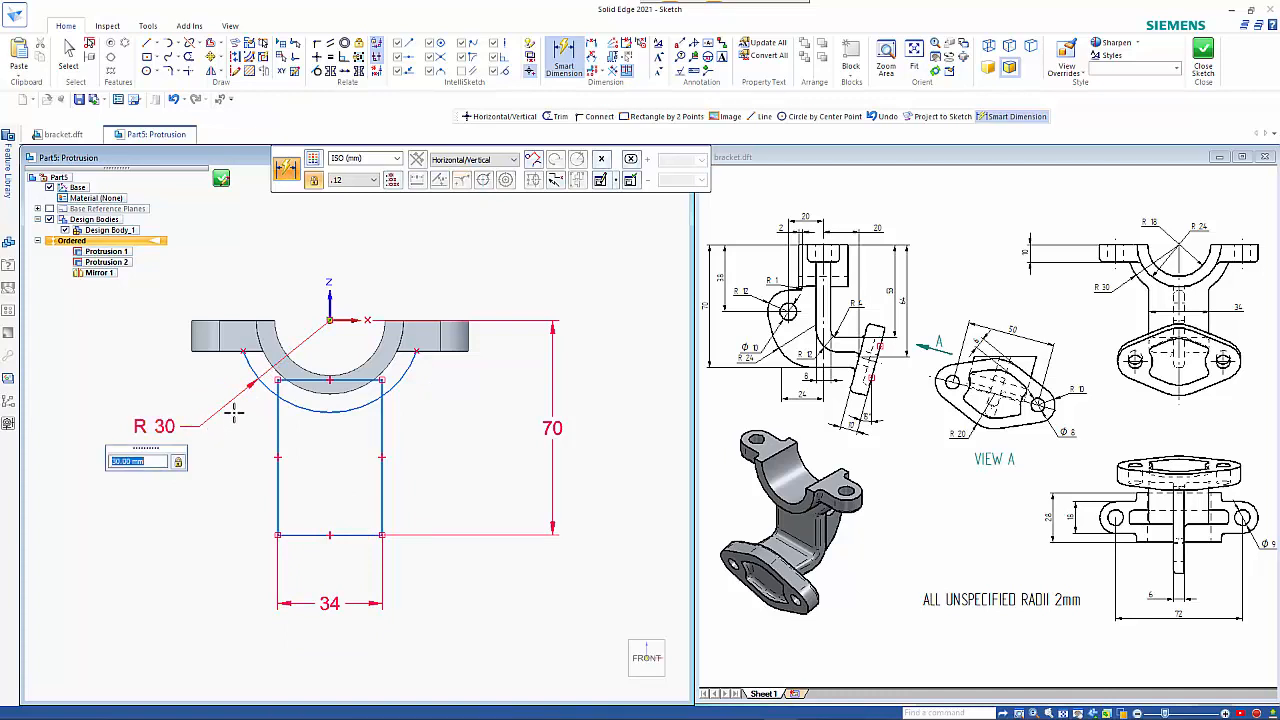
- Trim the rectangle's top portion and the arc between its sides, leaving one open web profile below the half ring
left_click(188, 57)
scroll(282, 381, "up", 5)
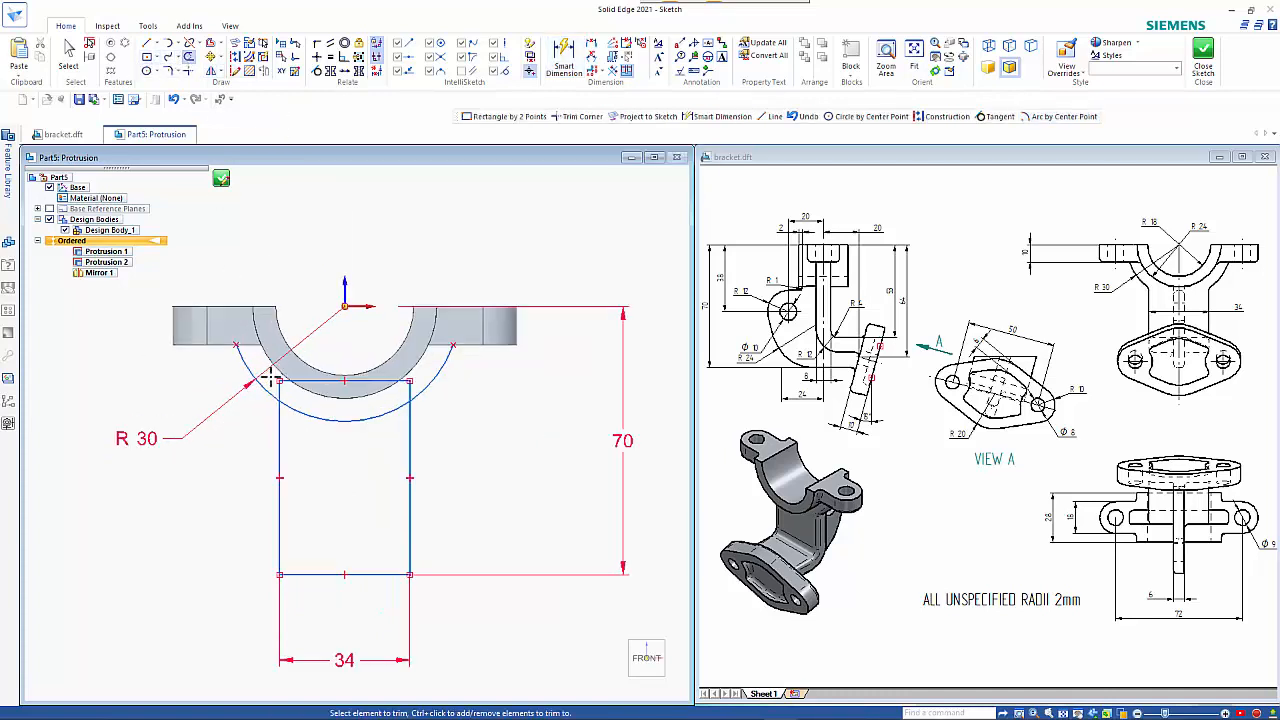
left_click_drag(282, 381, 281, 378)
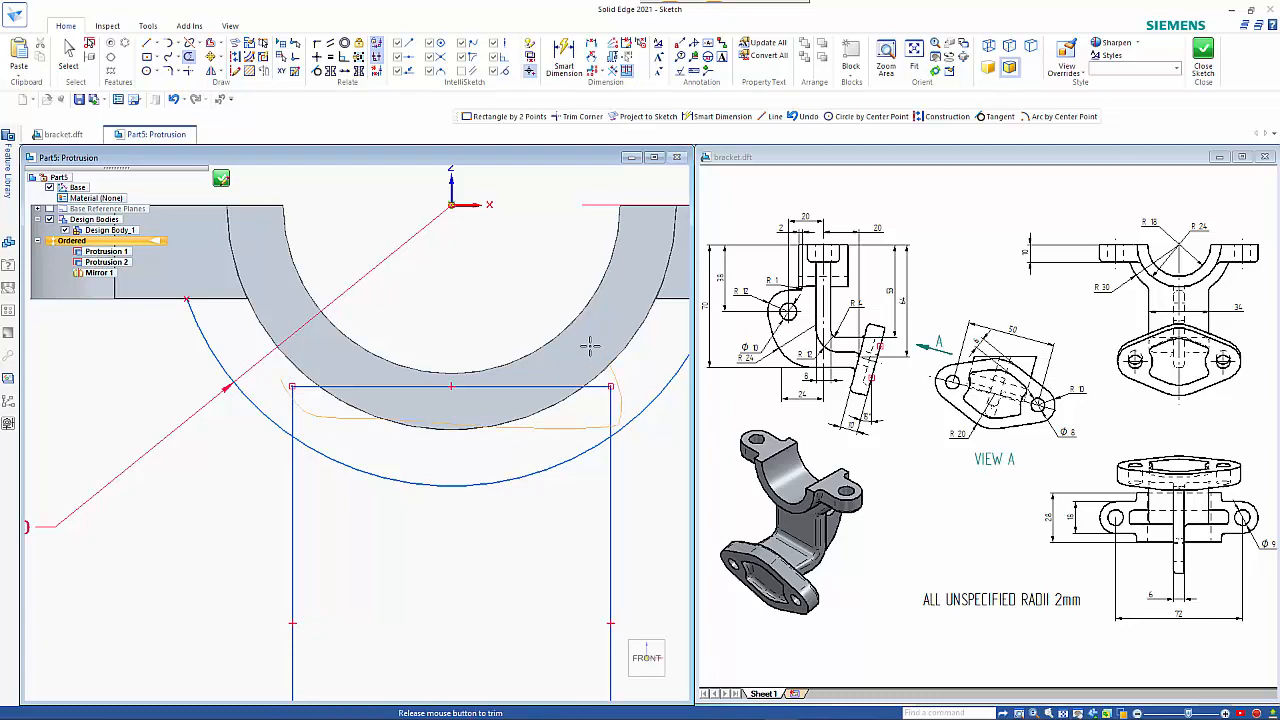
left_click_drag(484, 514, 484, 514)
scroll(443, 540, "down", 5)
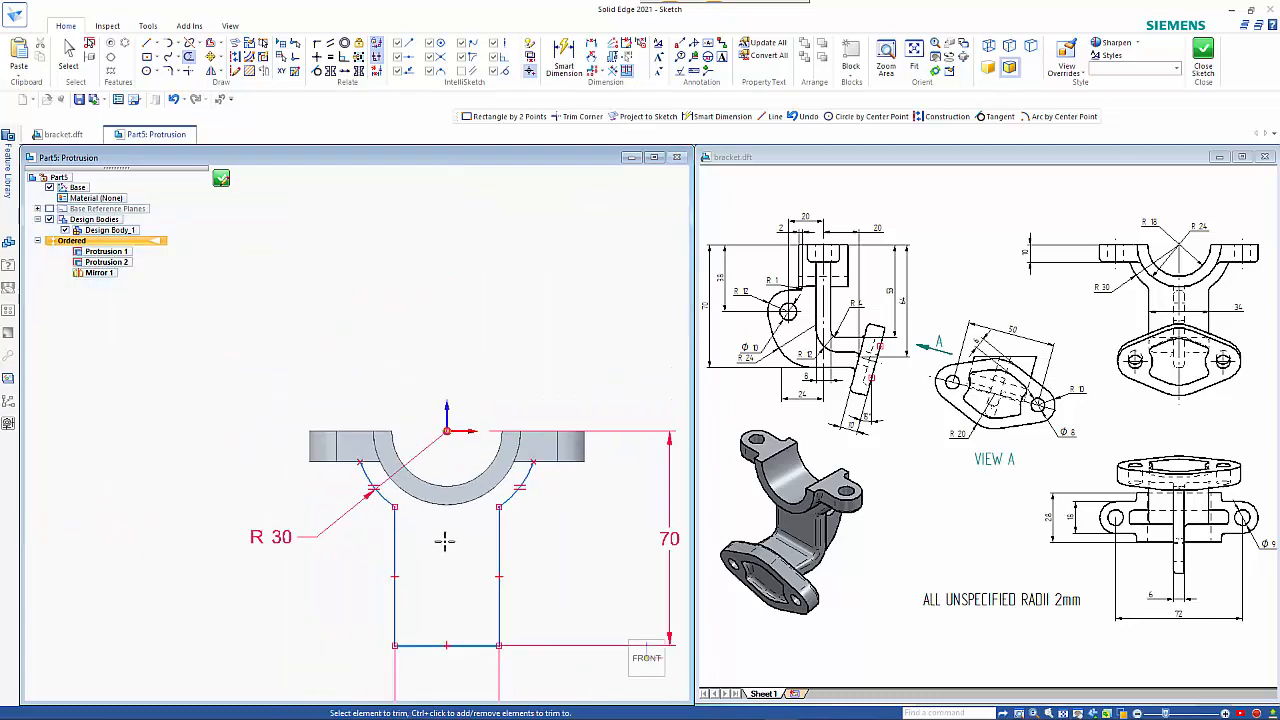
- Close the web sketch and extrude it symmetrically by 8 mm, with the material side towards the inside of the profile
left_click(221, 179)
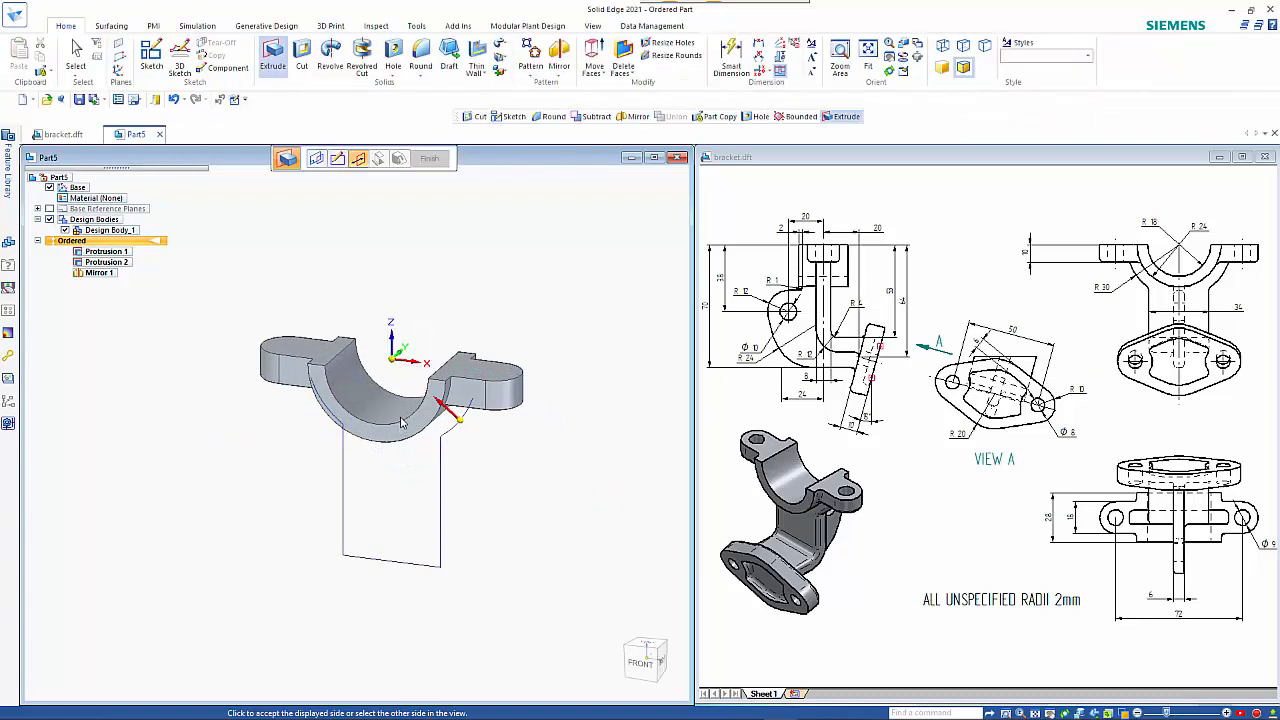
left_click(400, 367)
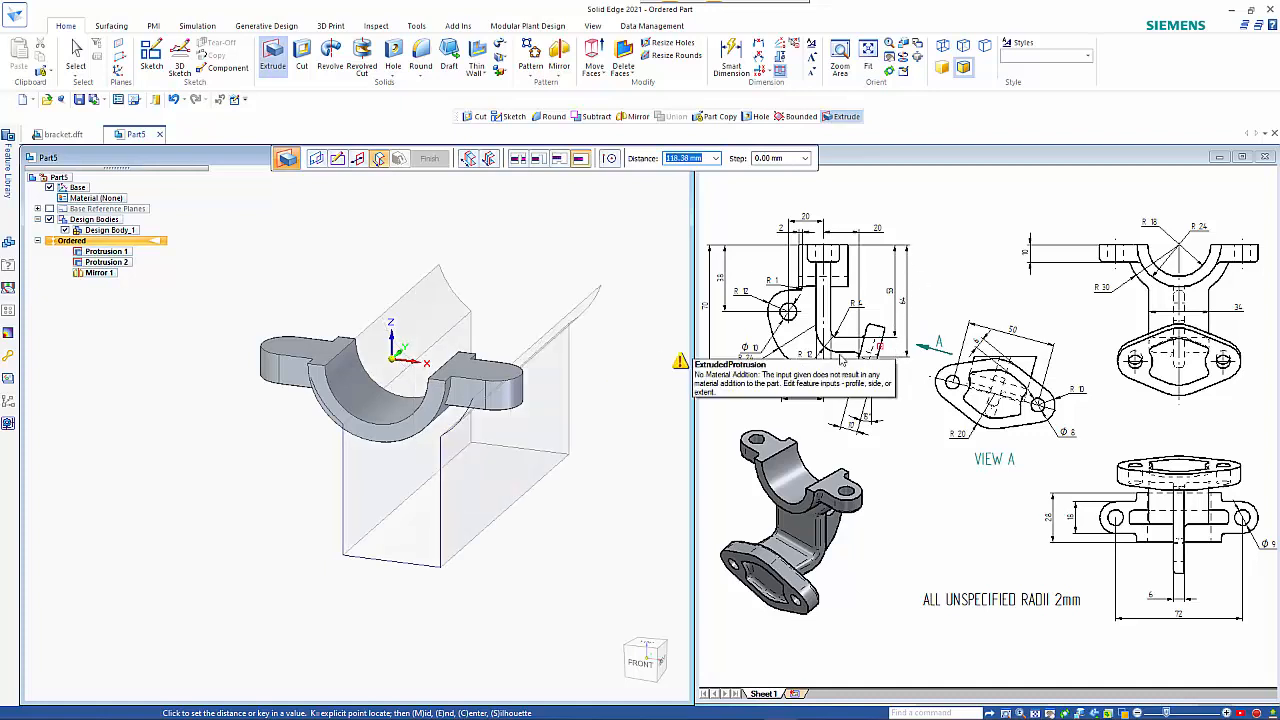
left_click(489, 158)
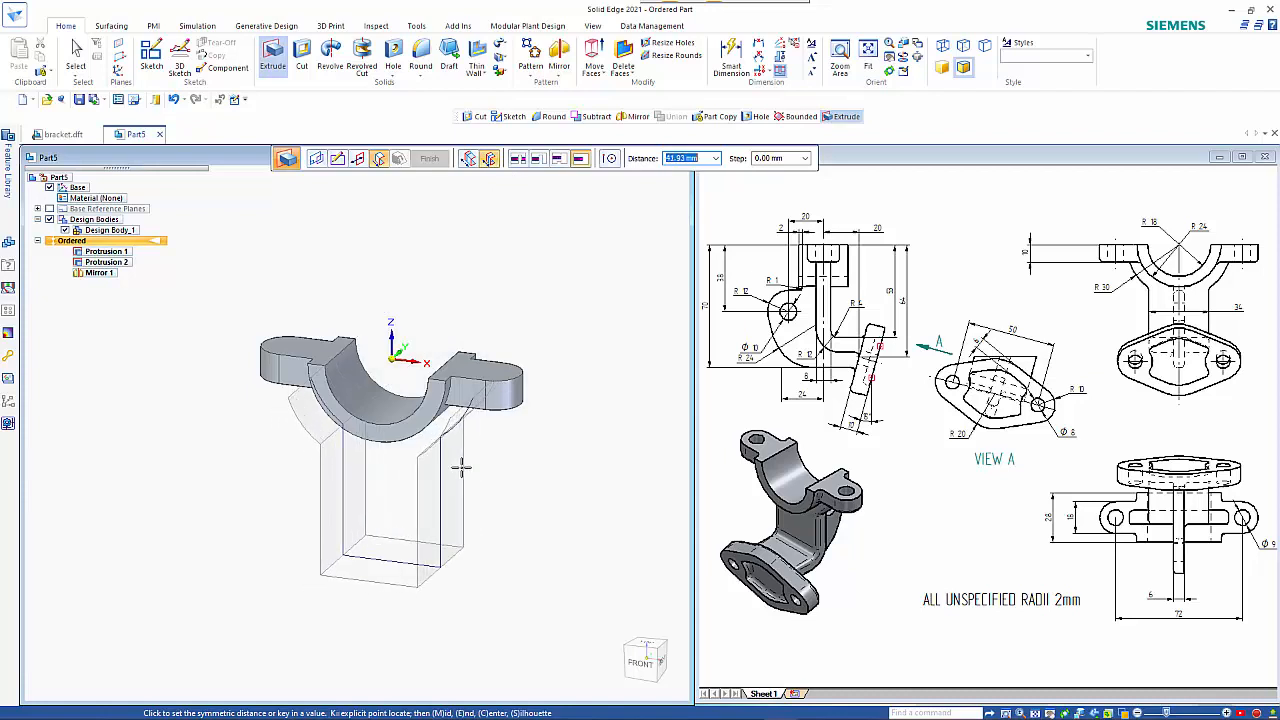
type("8")
key("Return")
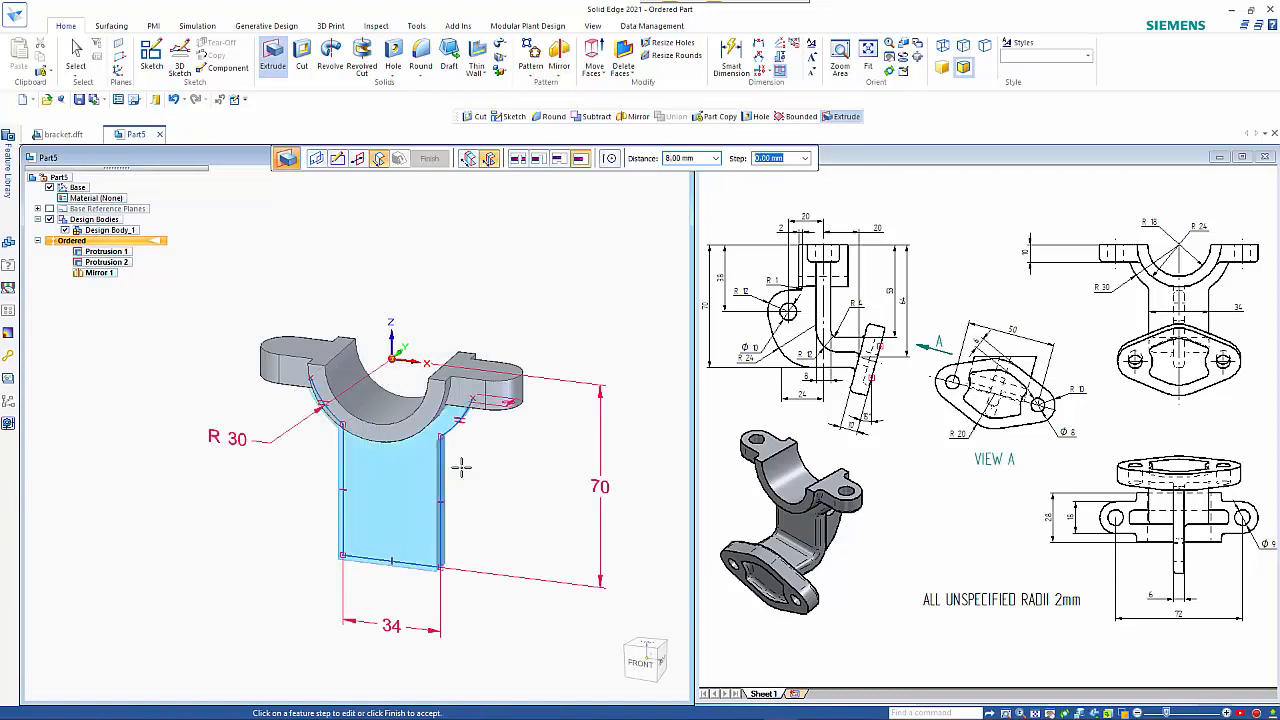
- Set the web's 70 mm height dimension to 61 mm, finish the protrusion and leave the Extrude command
left_click(599, 488)
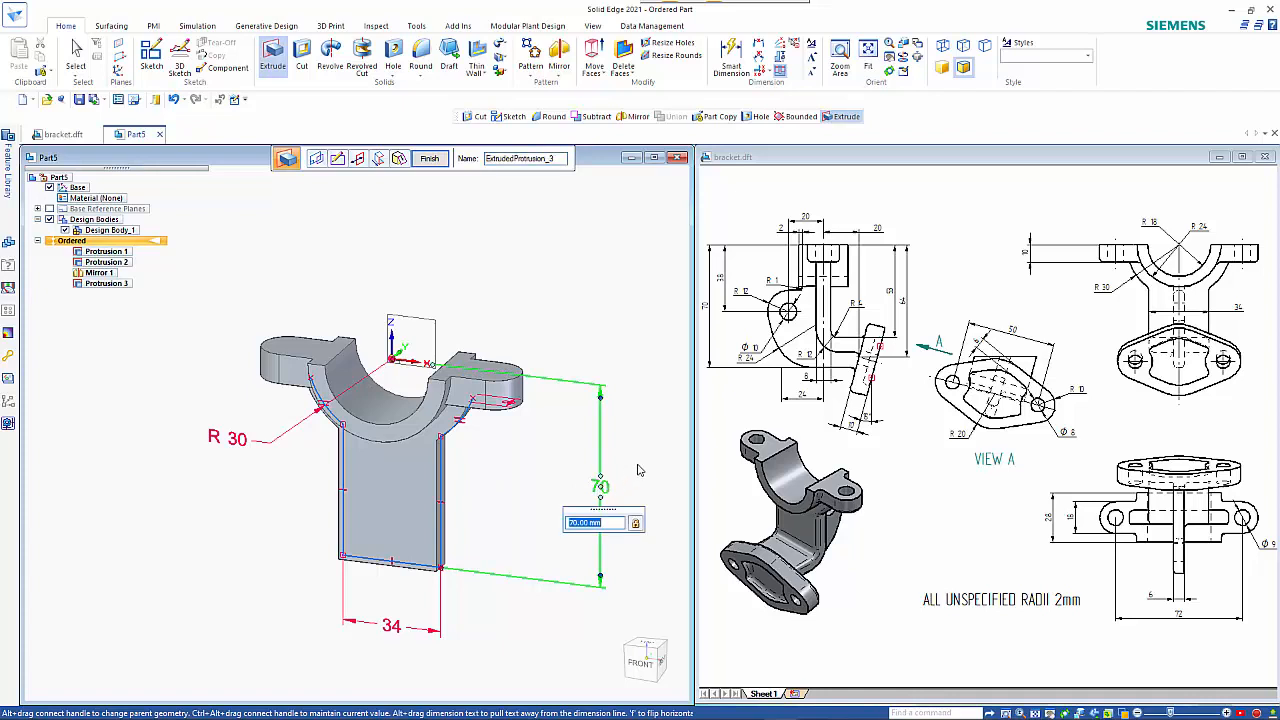
type("60")
key("Return")
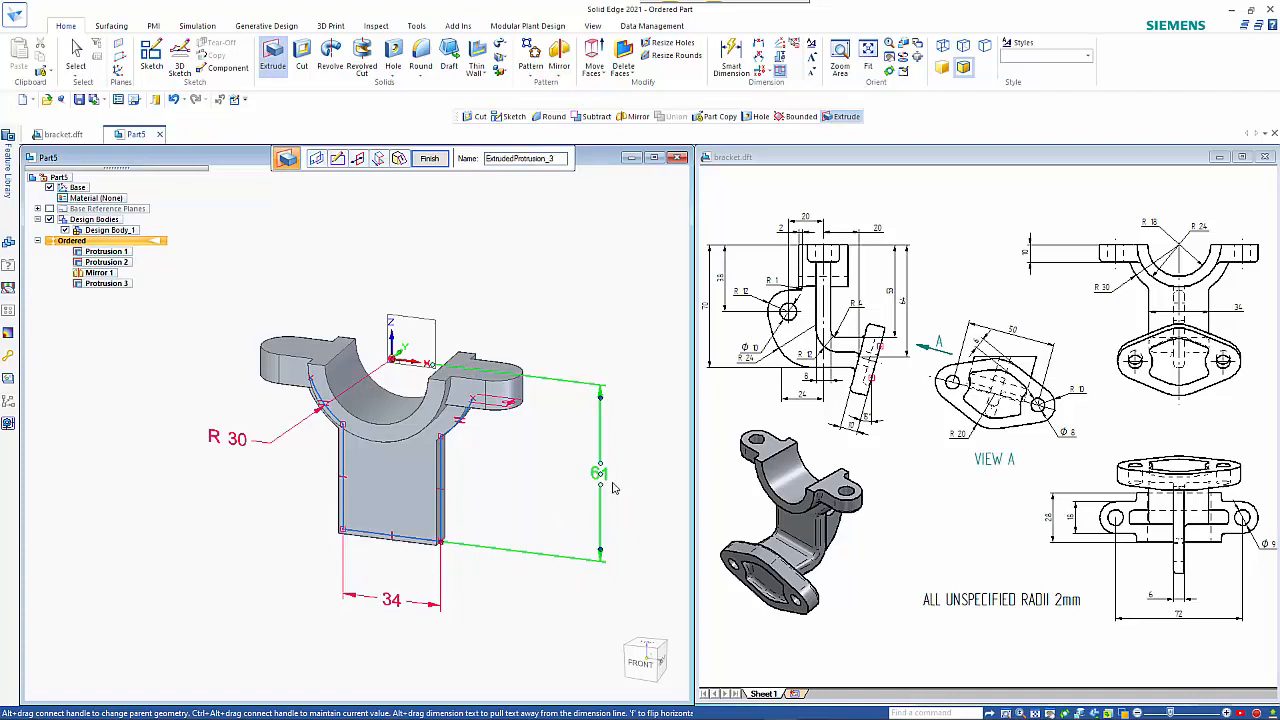
right_click(528, 600)
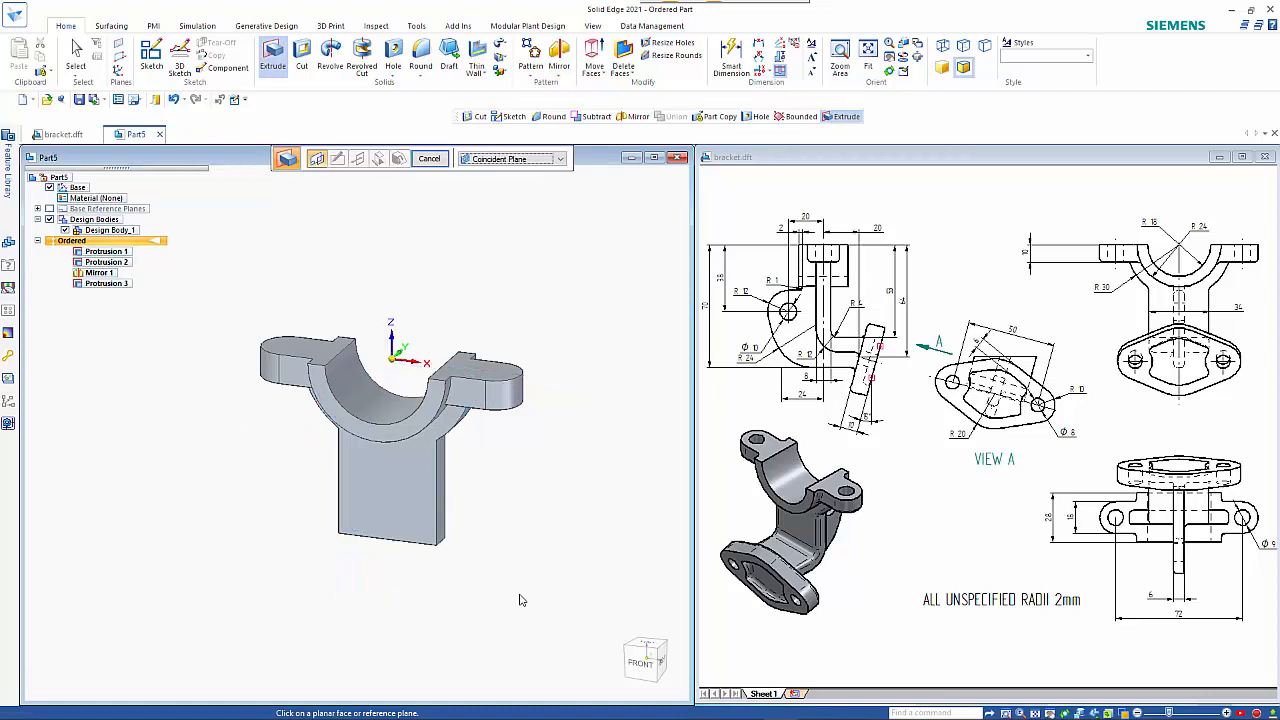
middle_click_drag(519, 600, 421, 541)
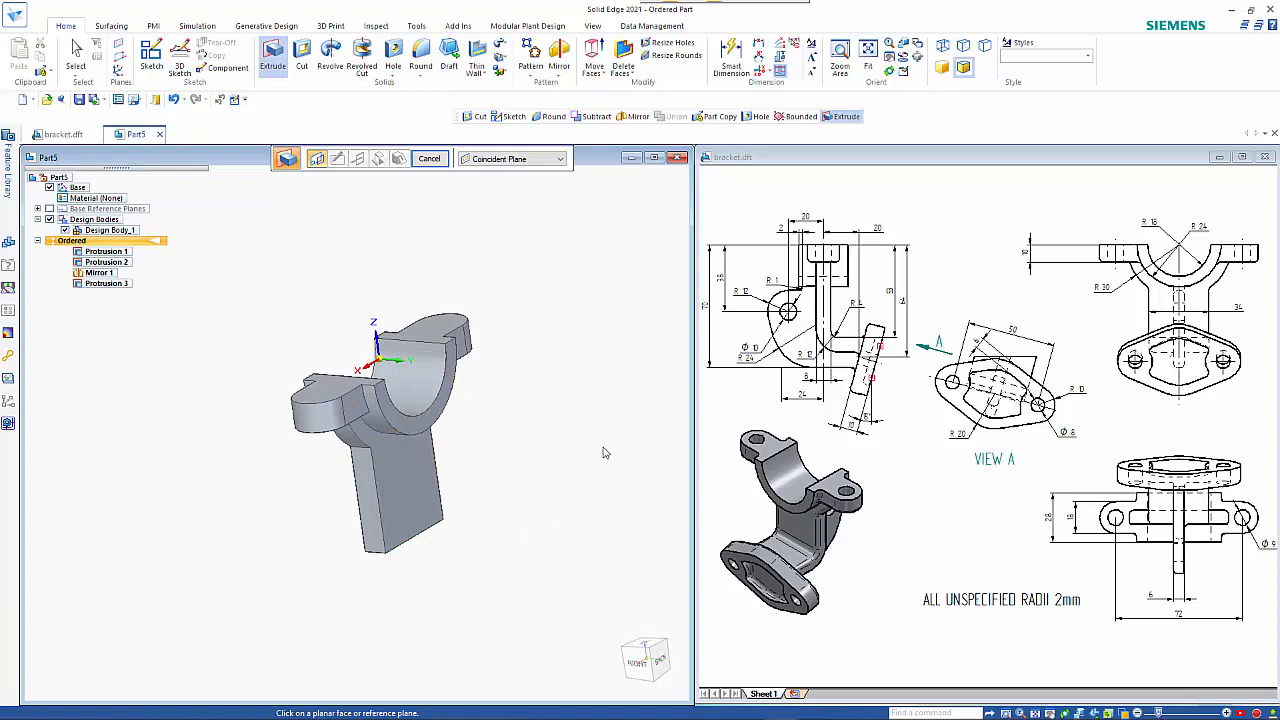
middle_click_drag(518, 607, 590, 520)
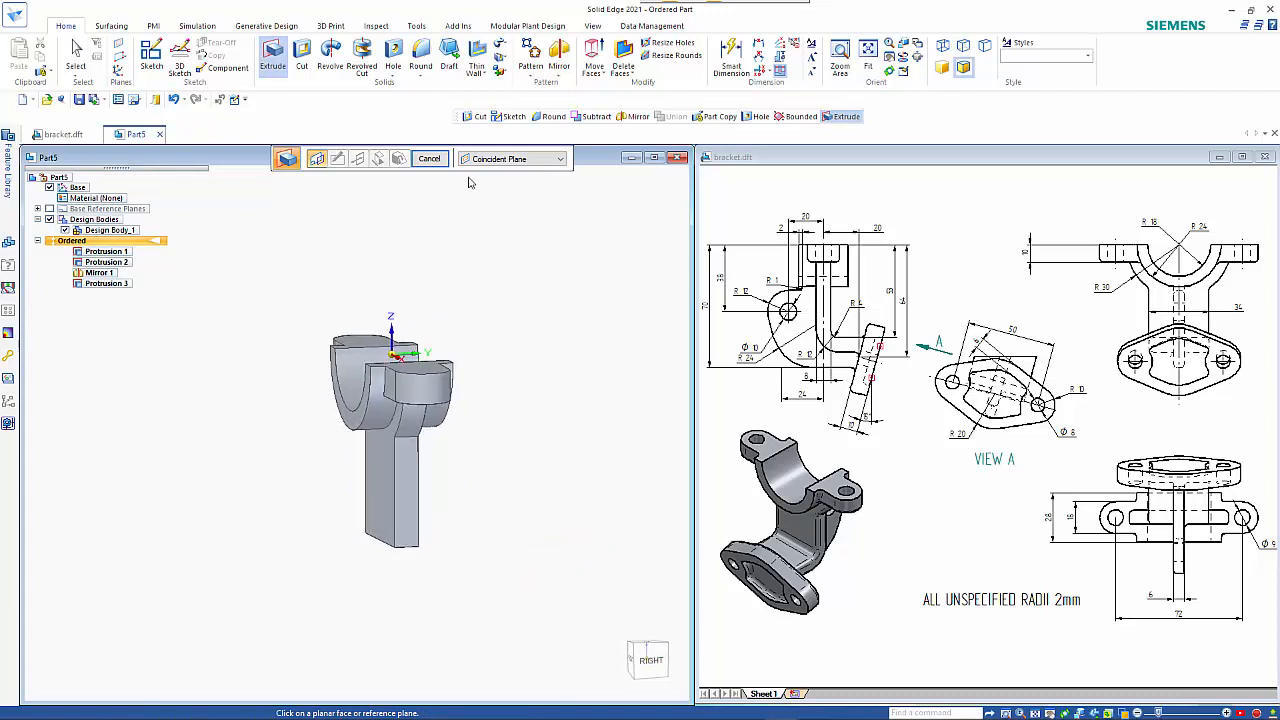
left_click(429, 159)
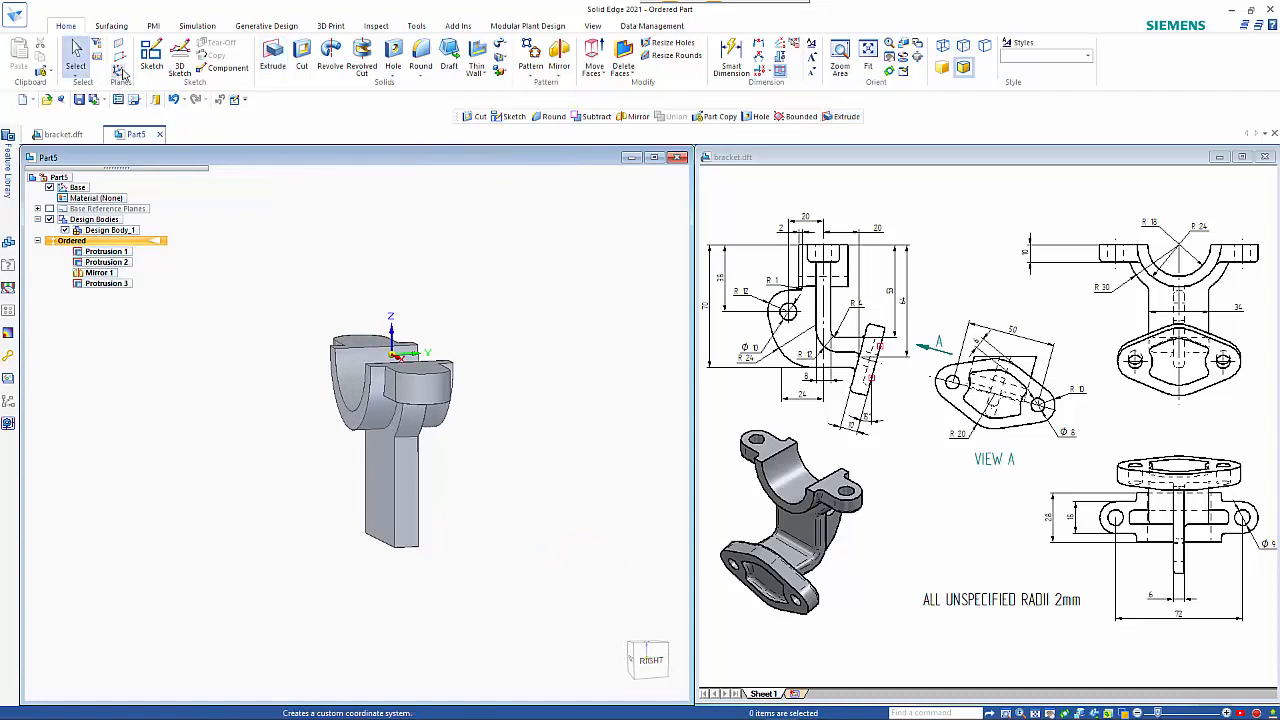
- Start a key-in coordinate system relative to model space, with its origin at X 0, Y 20 and Z 64 mm
left_click(118, 72)
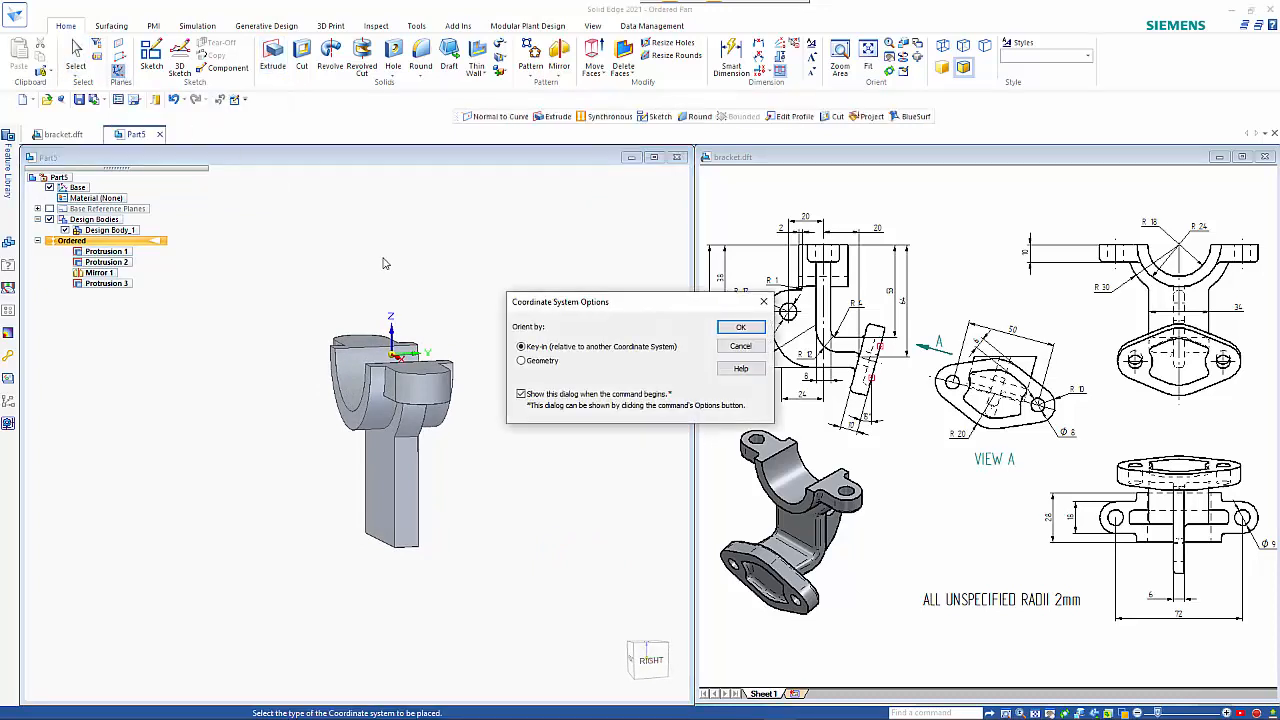
left_click(740, 331)
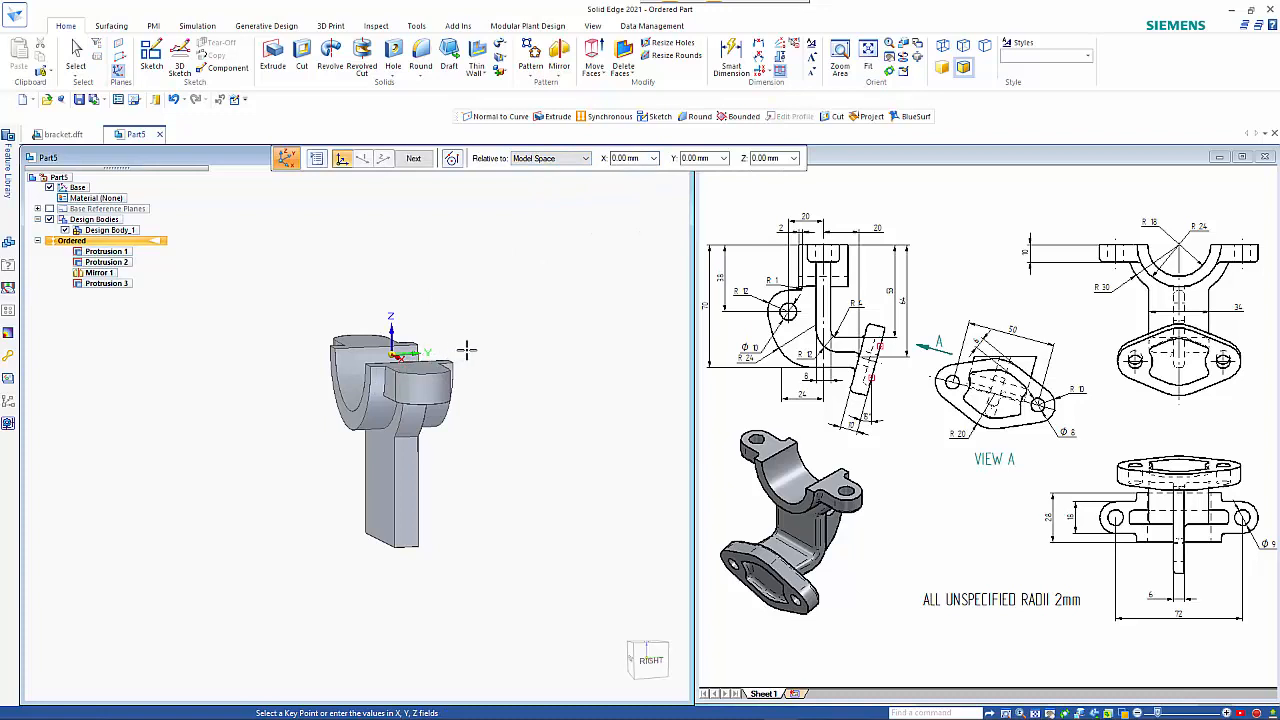
left_click(700, 166)
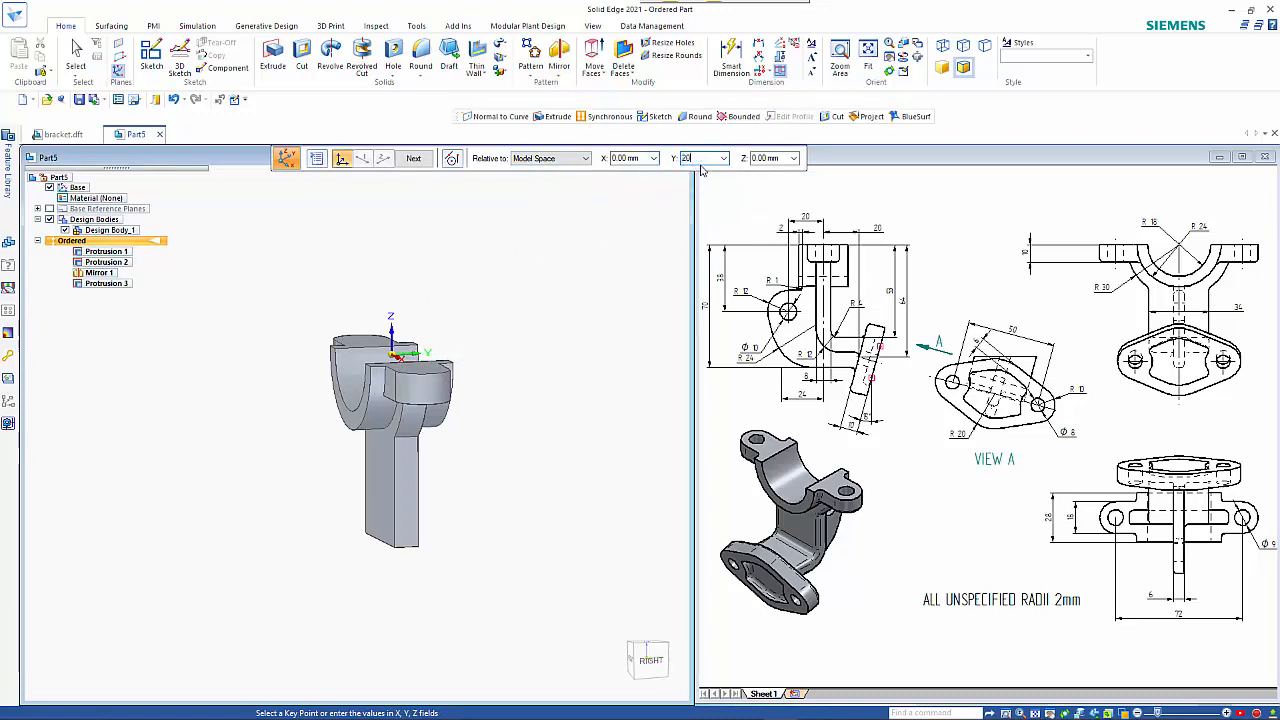
key("Tab")
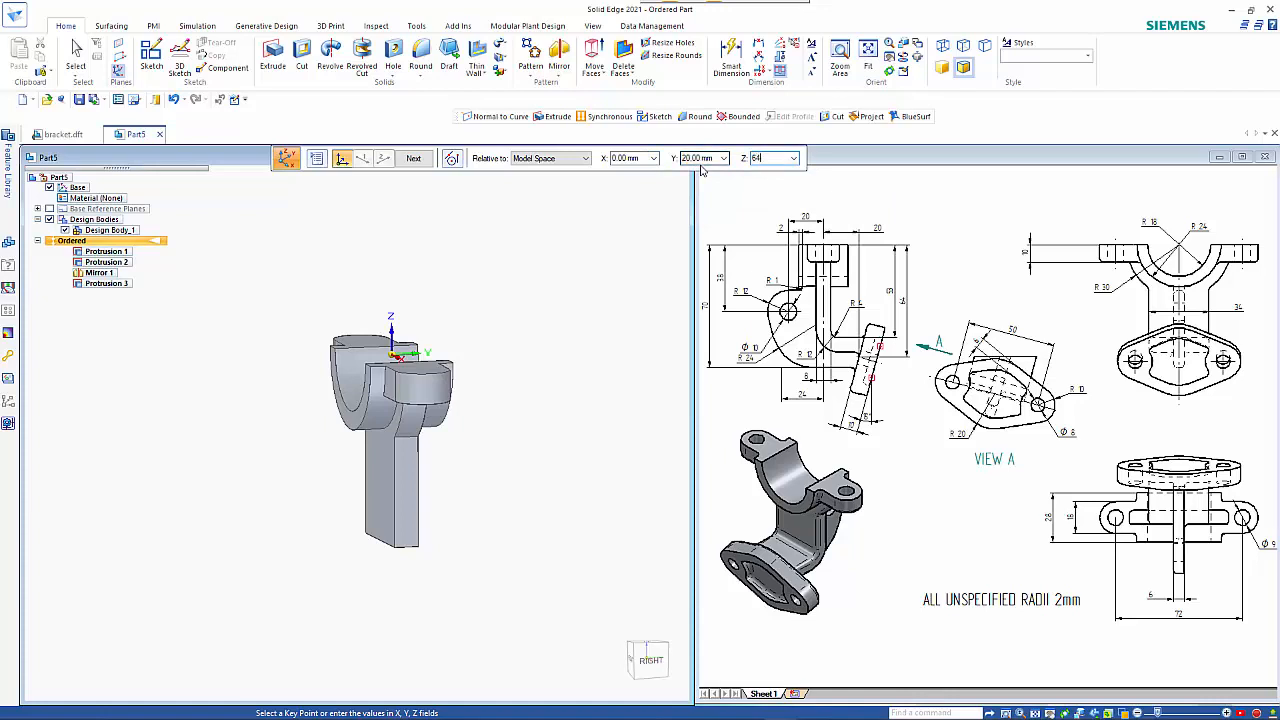
key("Return")
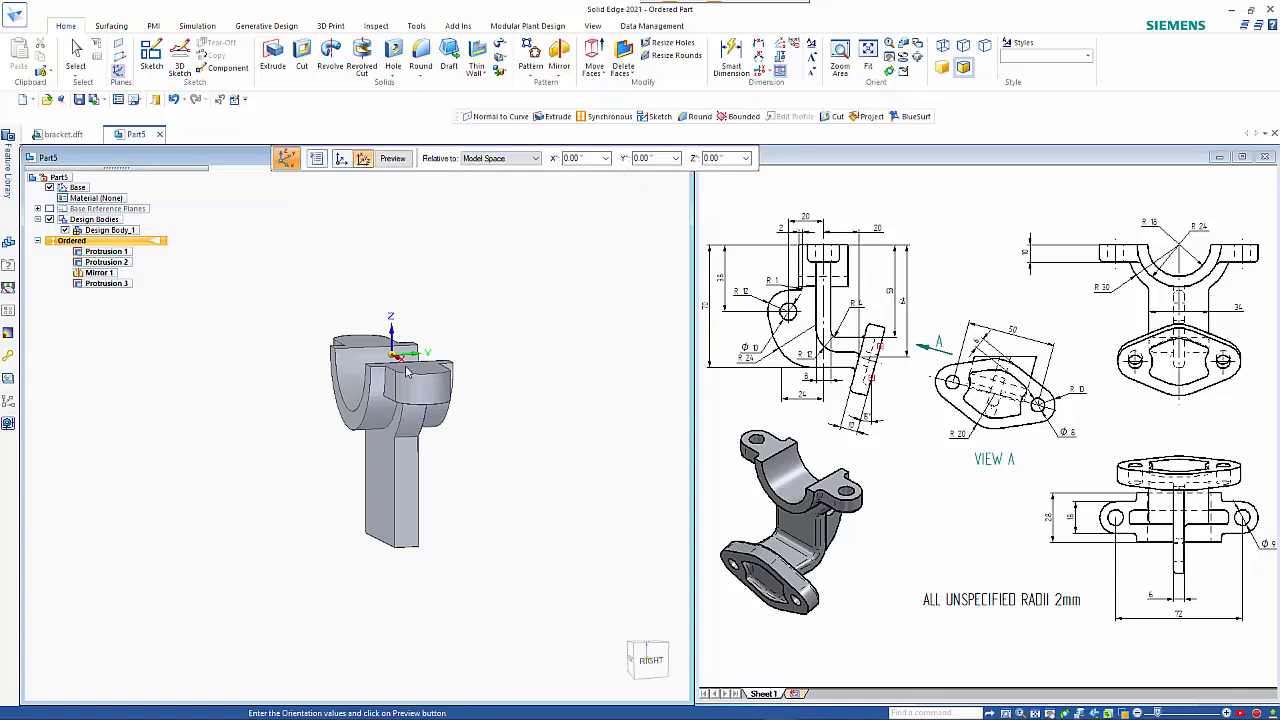
- Rotate the new coordinate system by -15° about the X axis and preview it
middle_click_drag(490, 385, 404, 381)
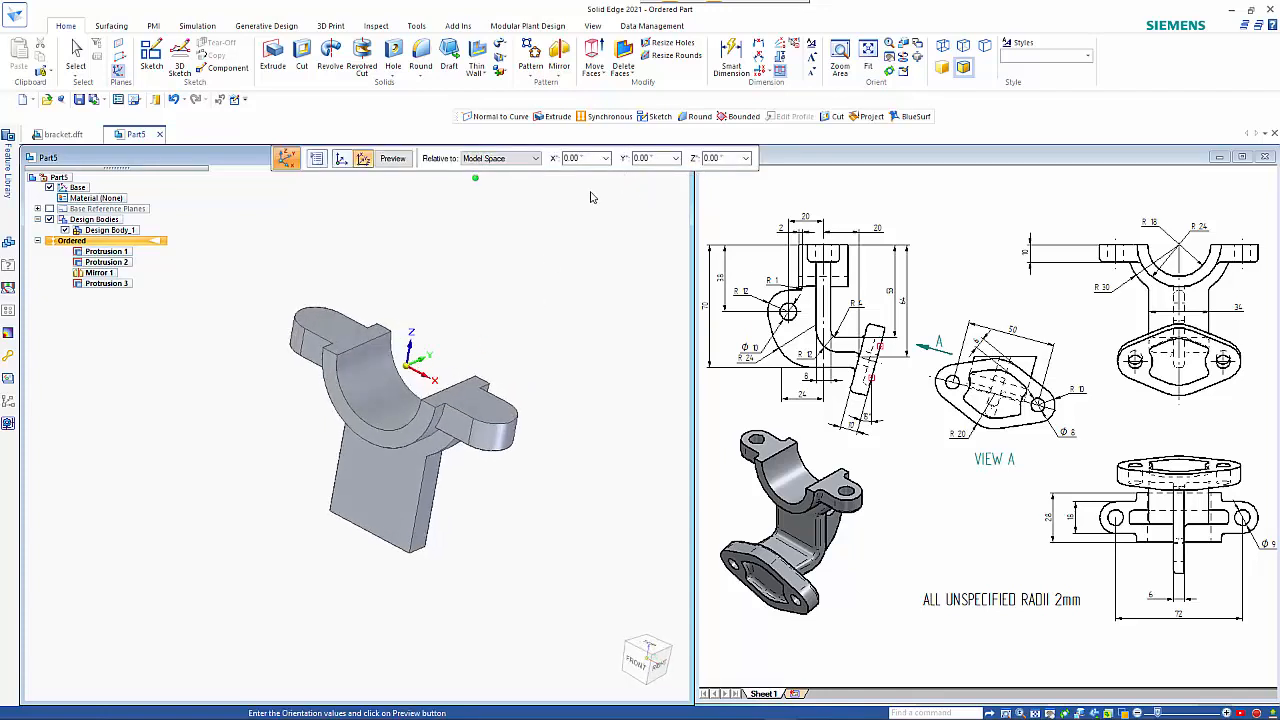
left_click(597, 161)
type("-15")
key("Return")
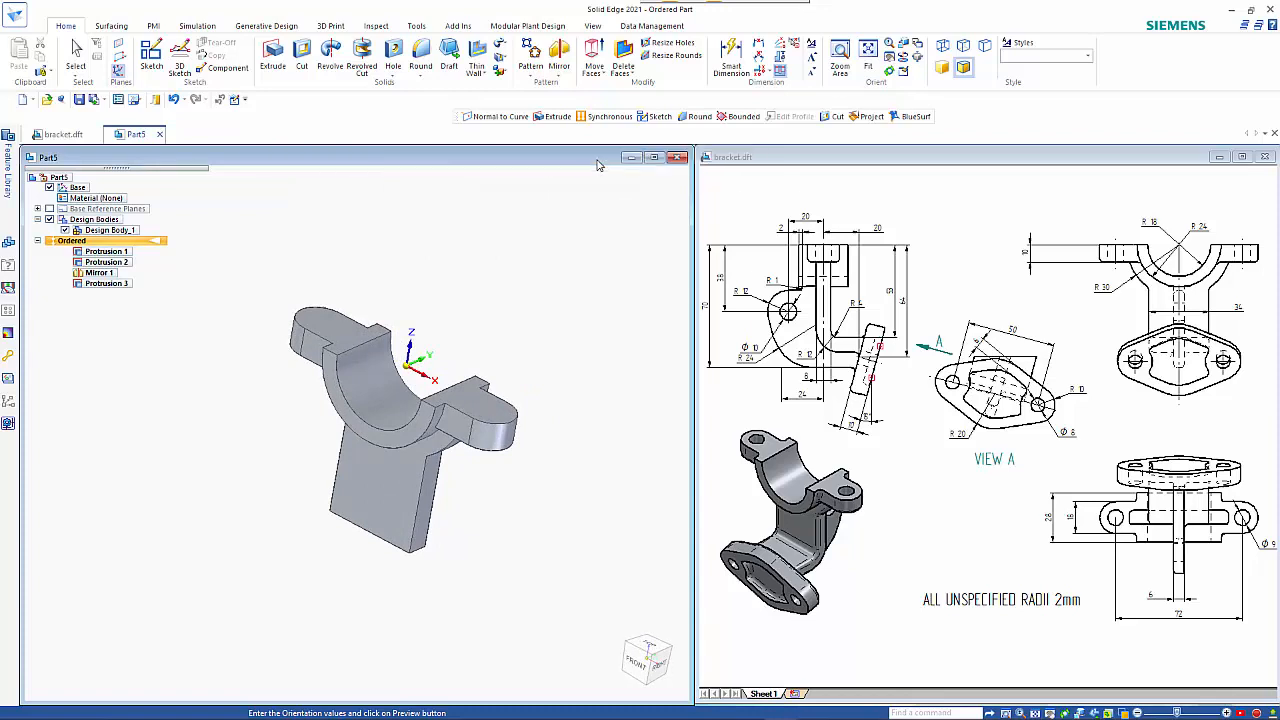
middle_click_drag(561, 591, 513, 592)
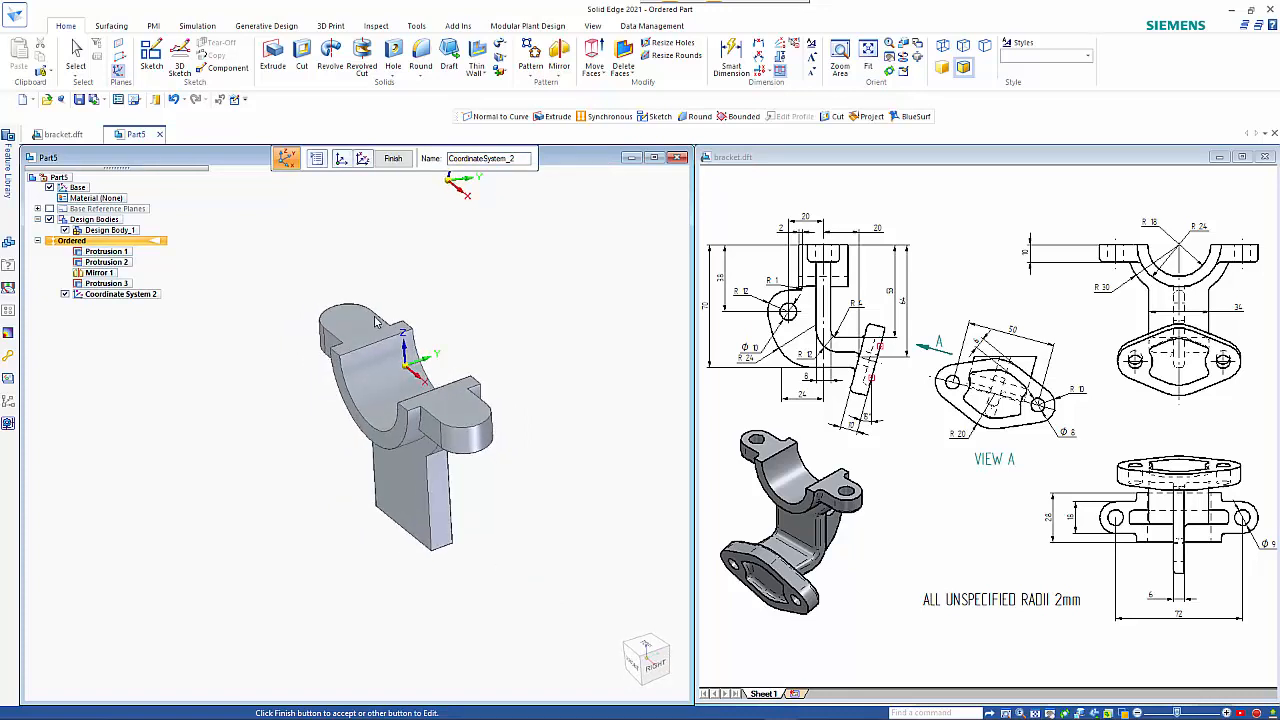
- Change the new coordinate system's origin to Z -64 mm, keeping Y at 20 mm, and finish it
left_click(342, 159)
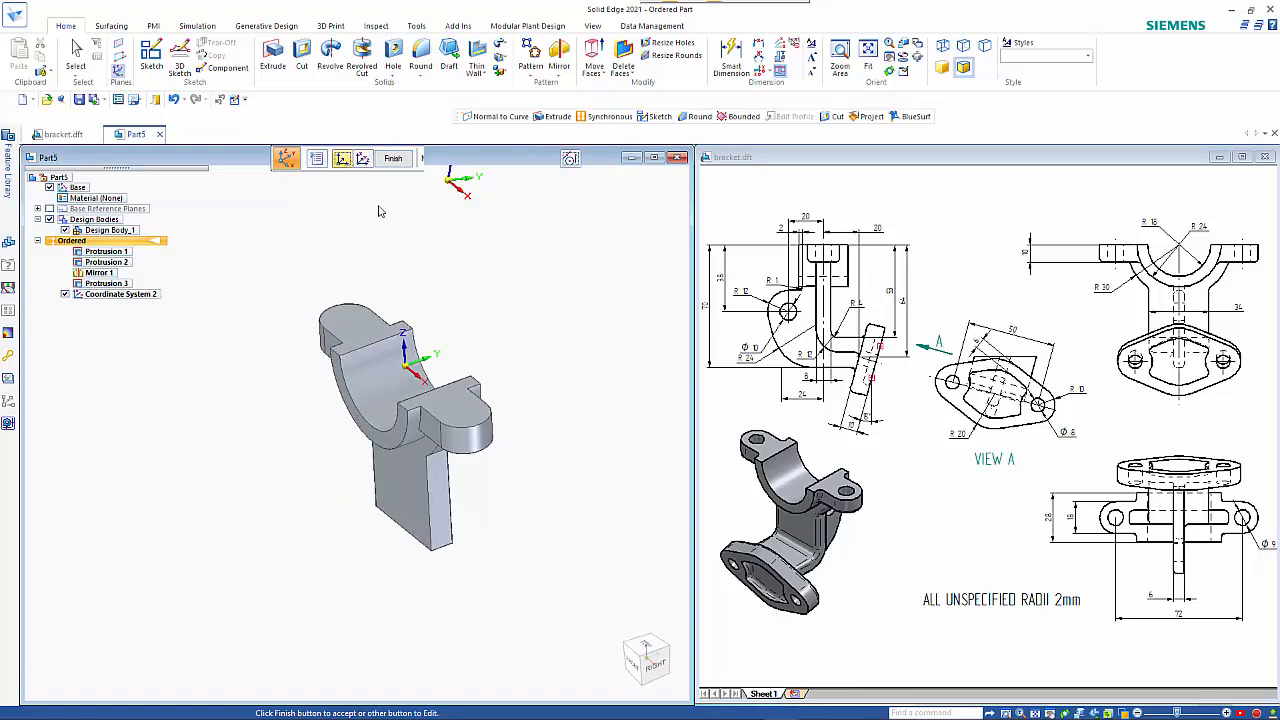
scroll(587, 291, "down", 2)
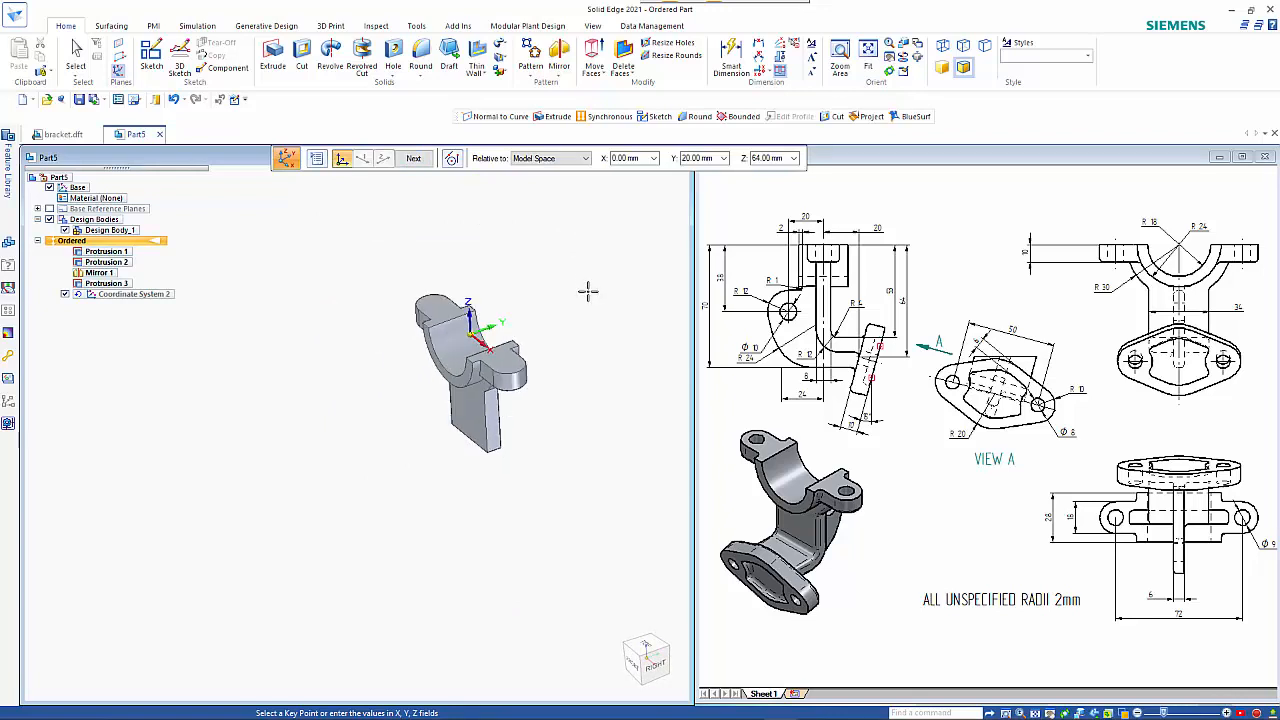
middle_click_drag(587, 291, 492, 362, "shift")
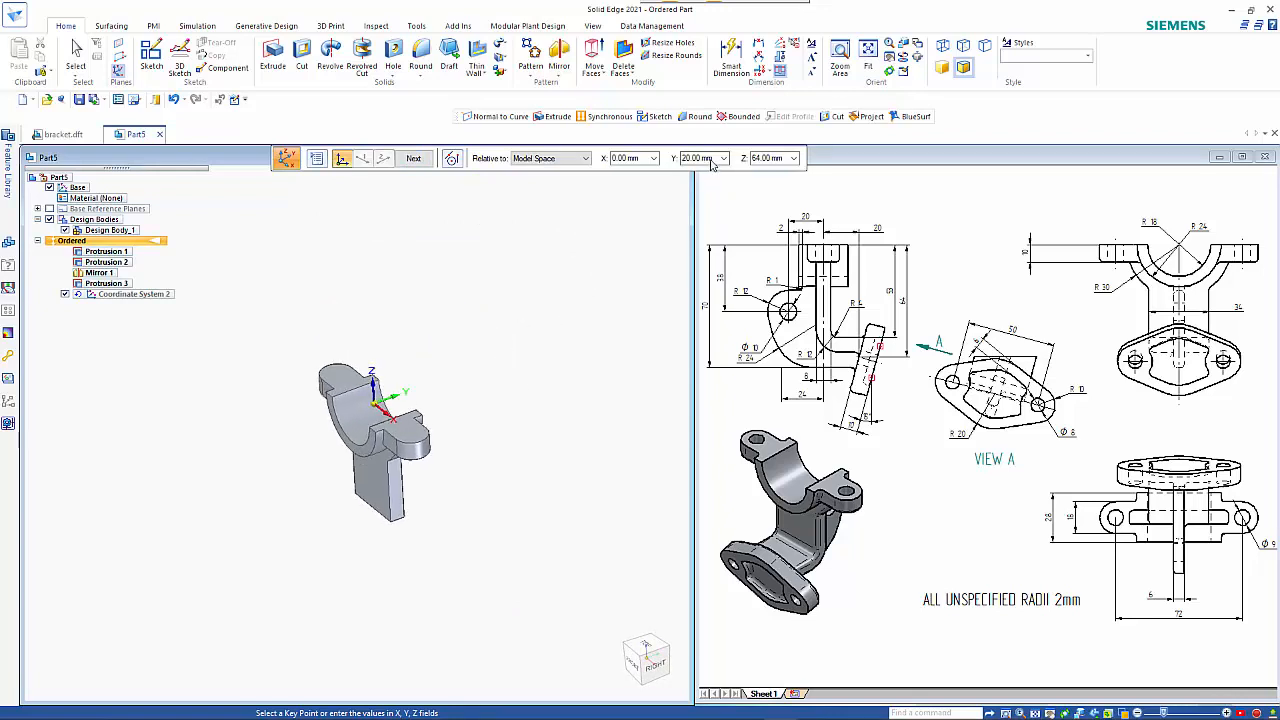
left_click(755, 164)
left_click(755, 164)
type("-")
left_click(415, 160)
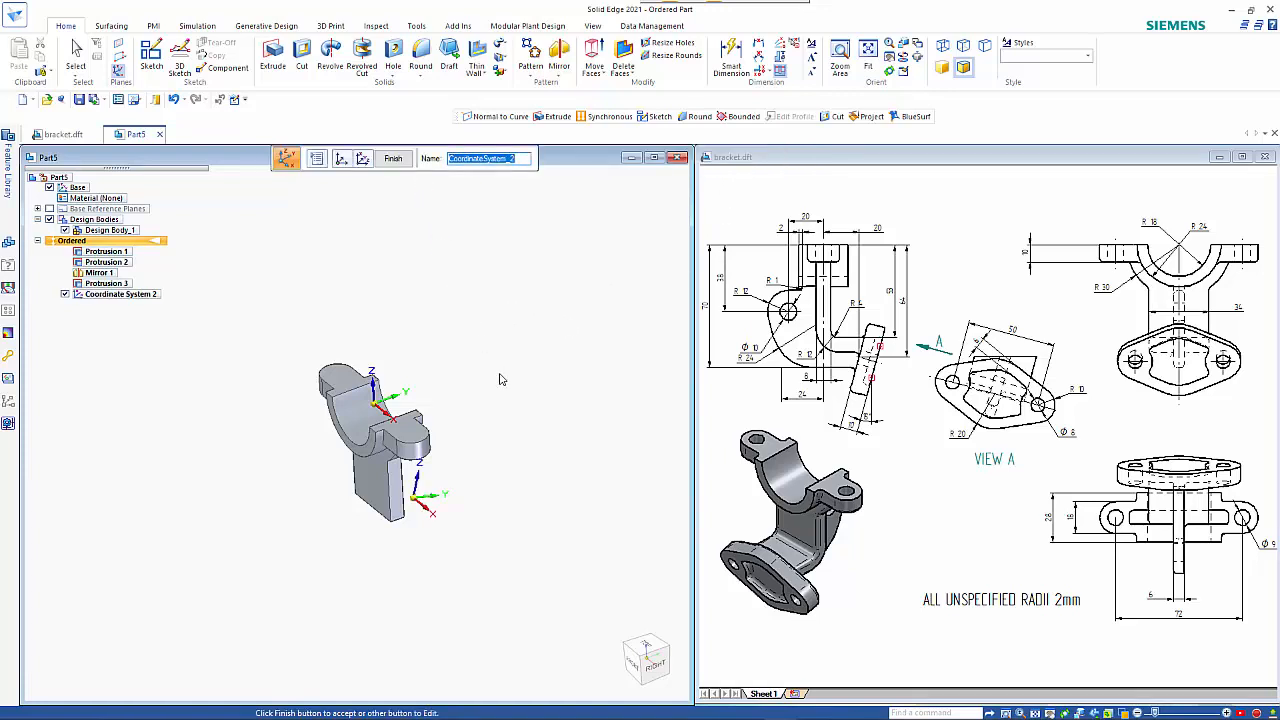
middle_click_drag(501, 379, 513, 350)
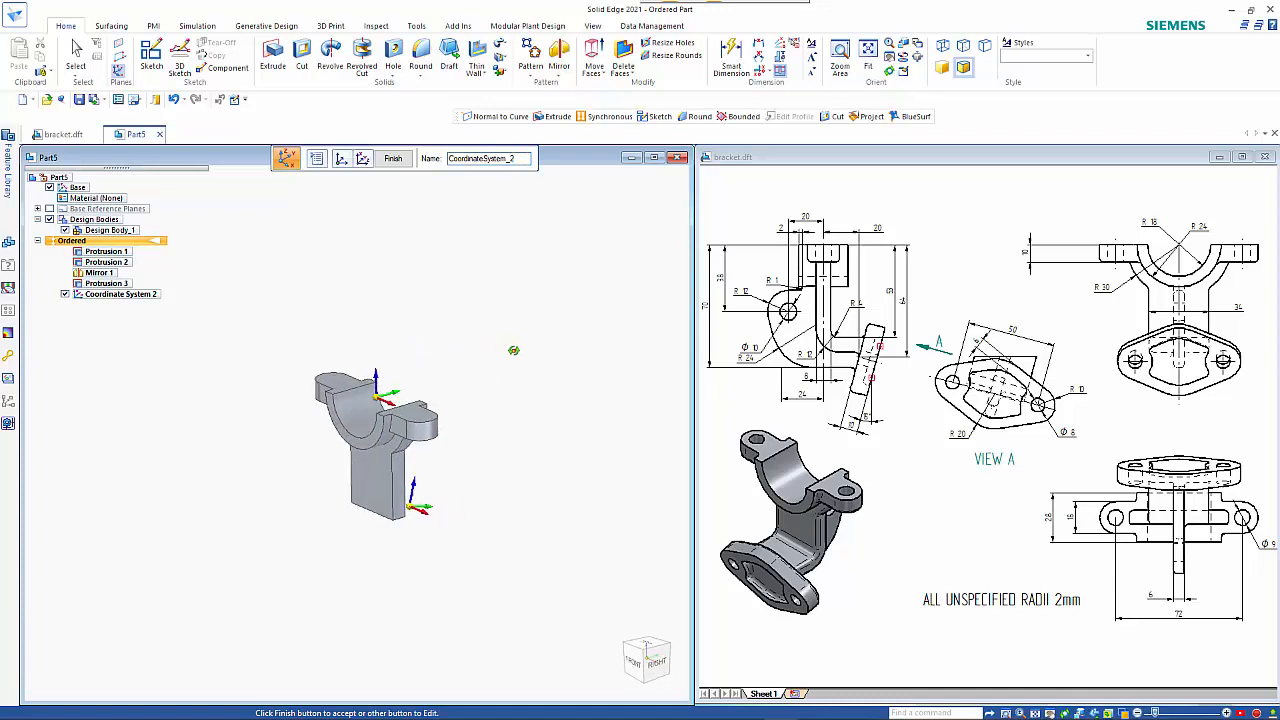
left_click(399, 161)
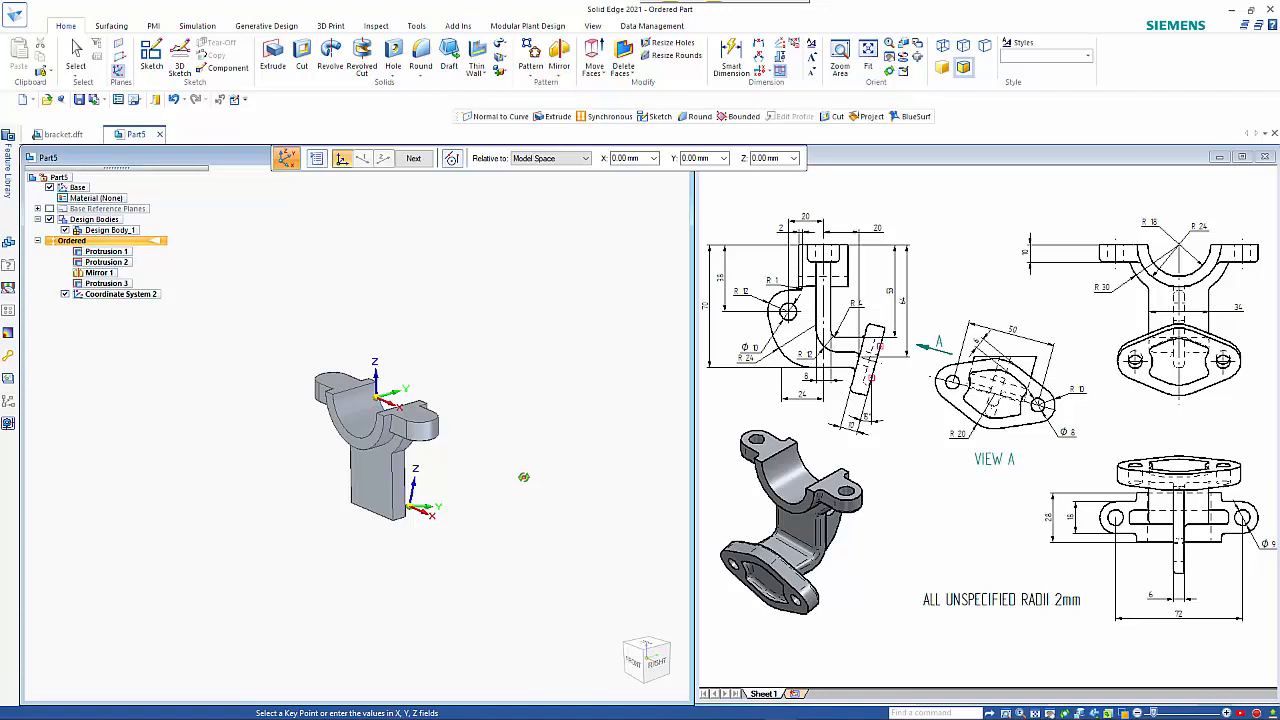
- Create a reference plane normal to the Y axis of the tilted coordinate system, at its origin
middle_click_drag(523, 477, 443, 438)
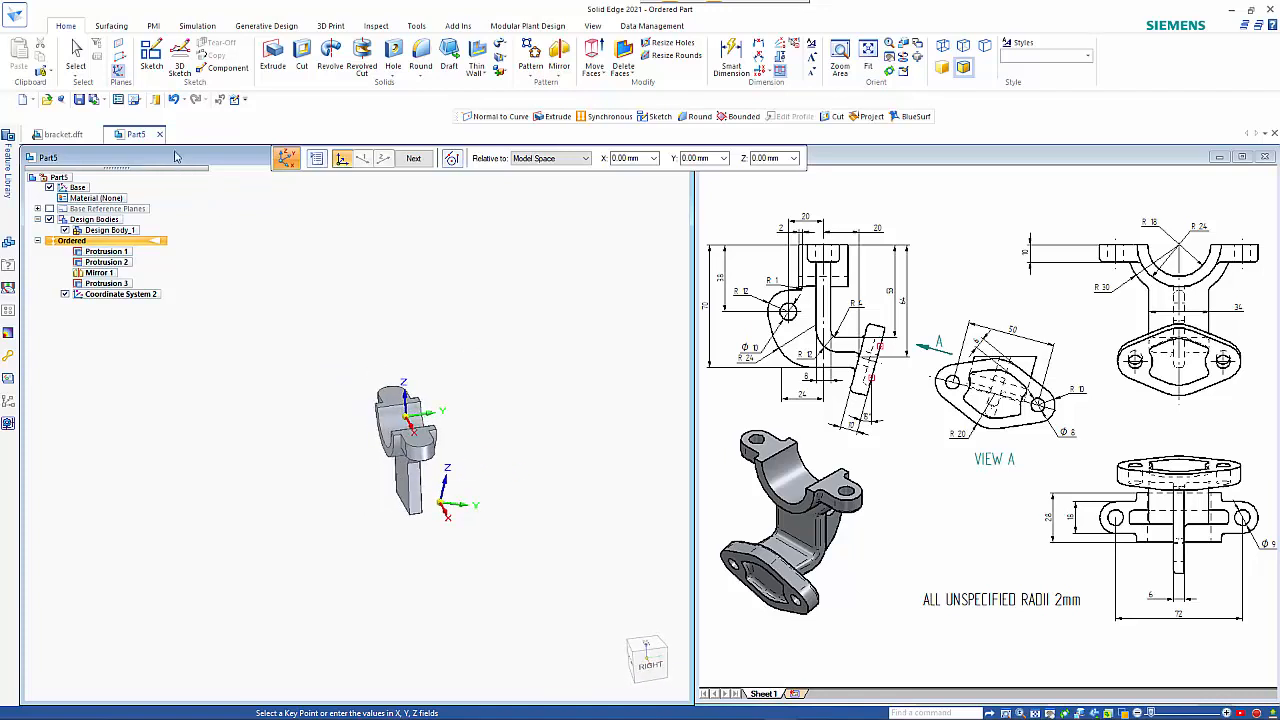
left_click(120, 58)
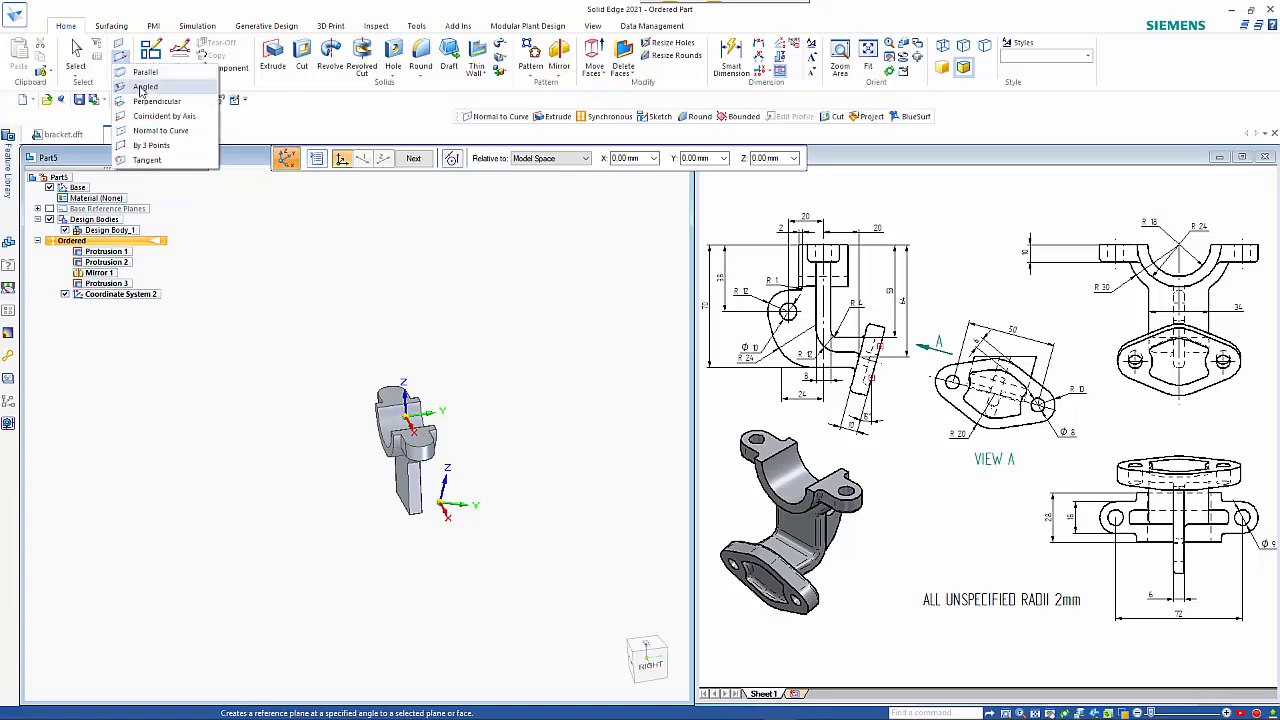
left_click(156, 133)
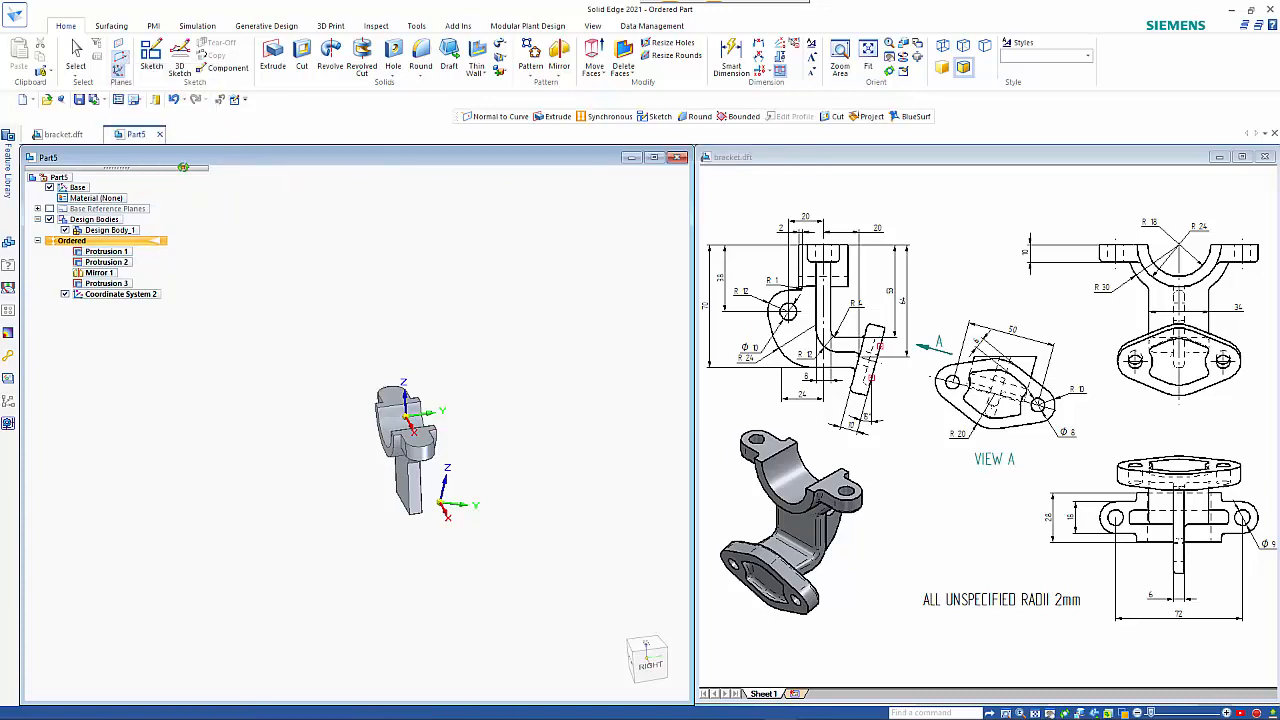
scroll(486, 534, "up", 5)
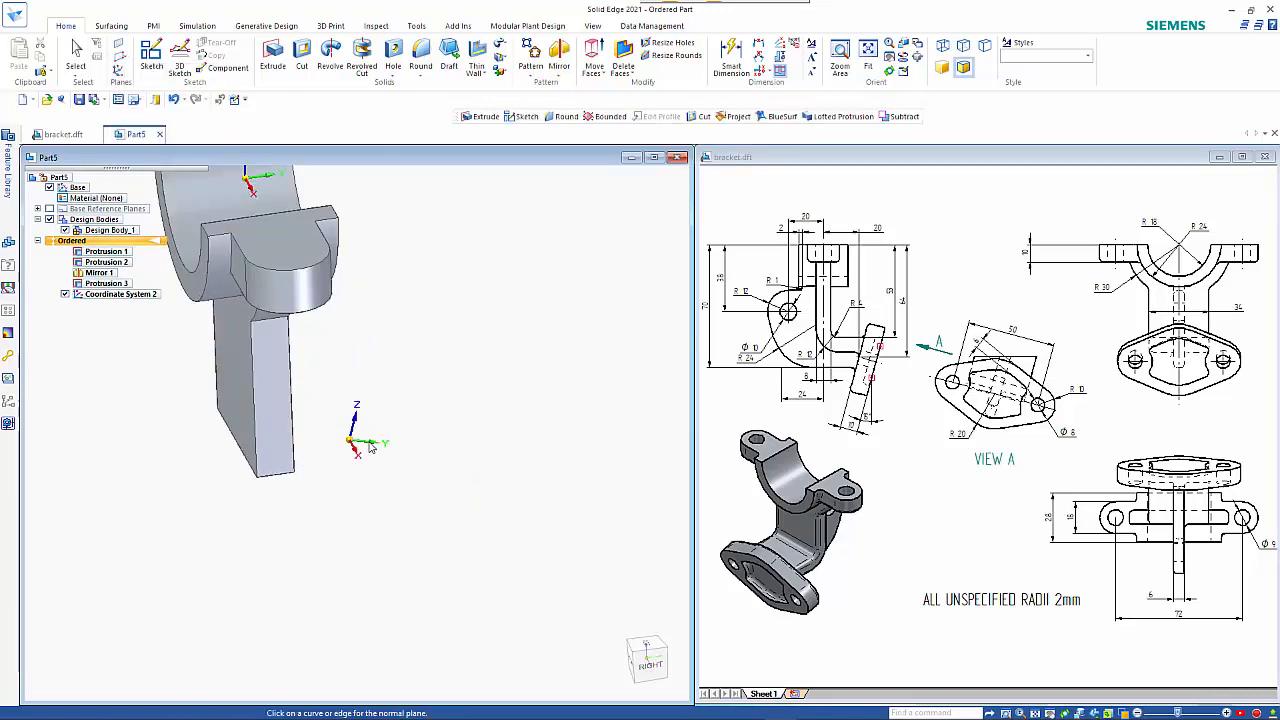
left_click(370, 446)
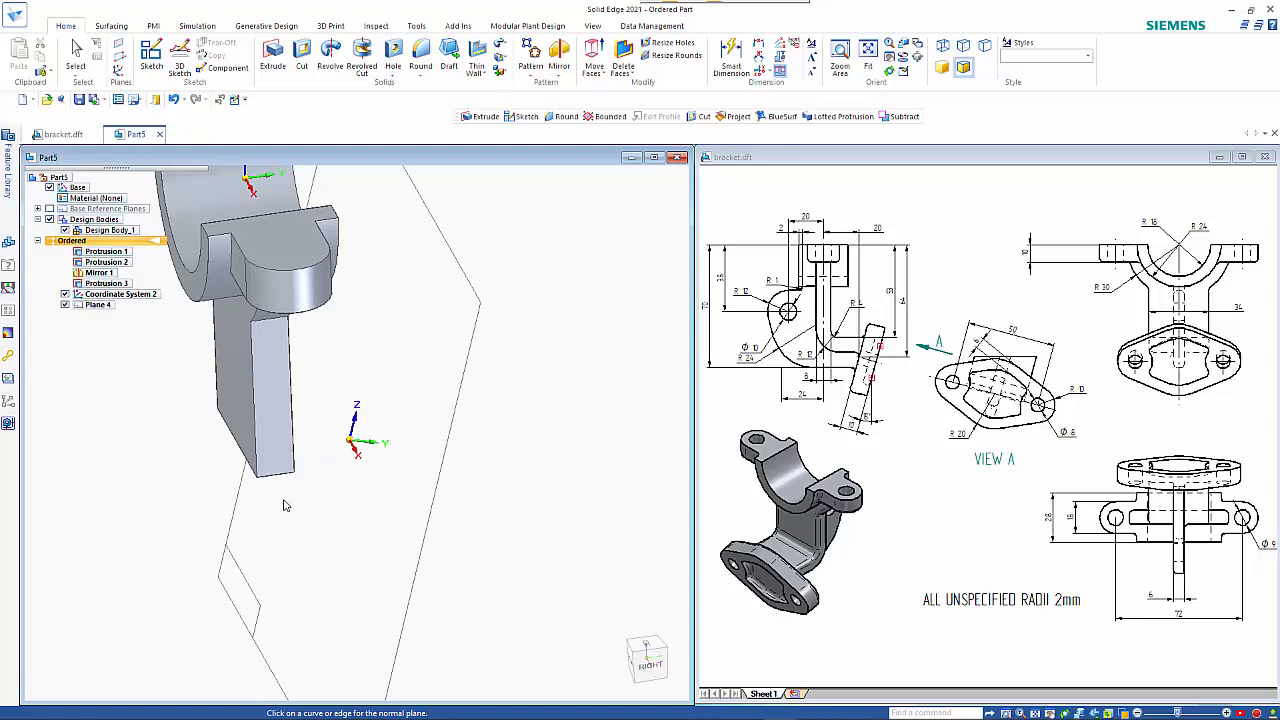
- Start an Extrude sketch on the base coordinate system's XZ plane, draw a 34 by 8 mm rectangle on the web's lower edge, and close the sketch
middle_click_drag(460, 487, 504, 455)
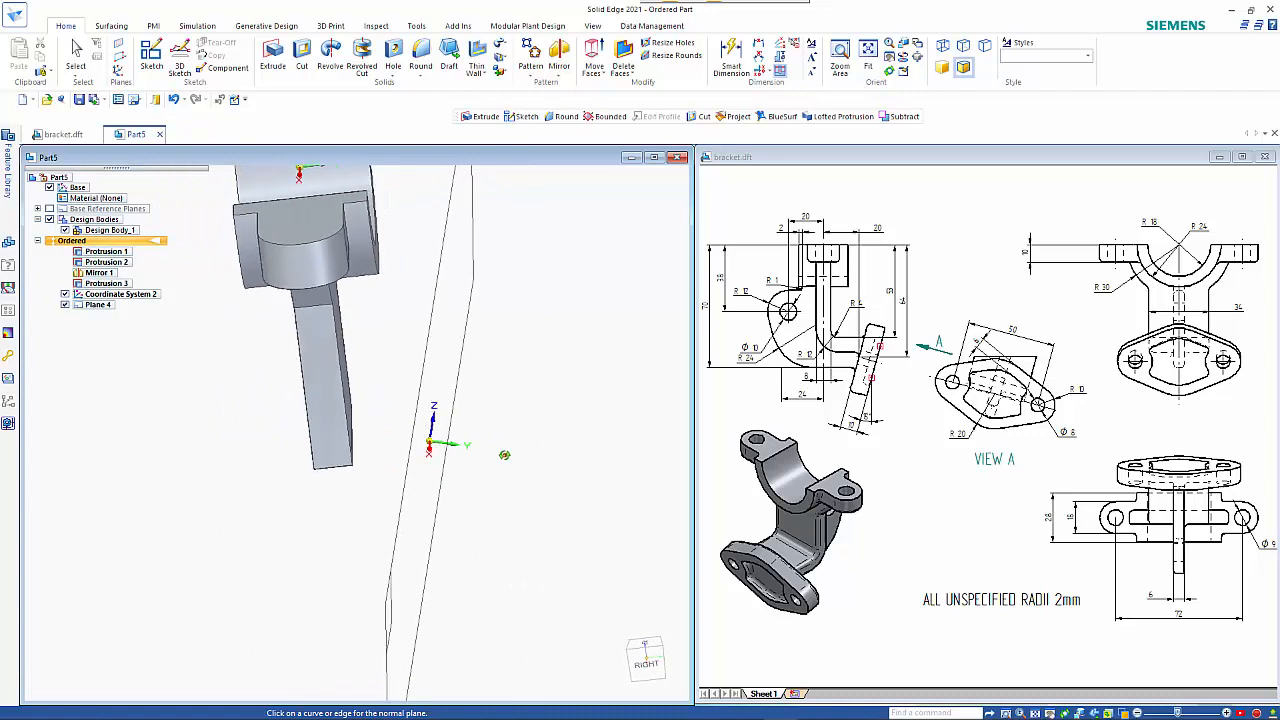
middle_click_drag(476, 430, 505, 433)
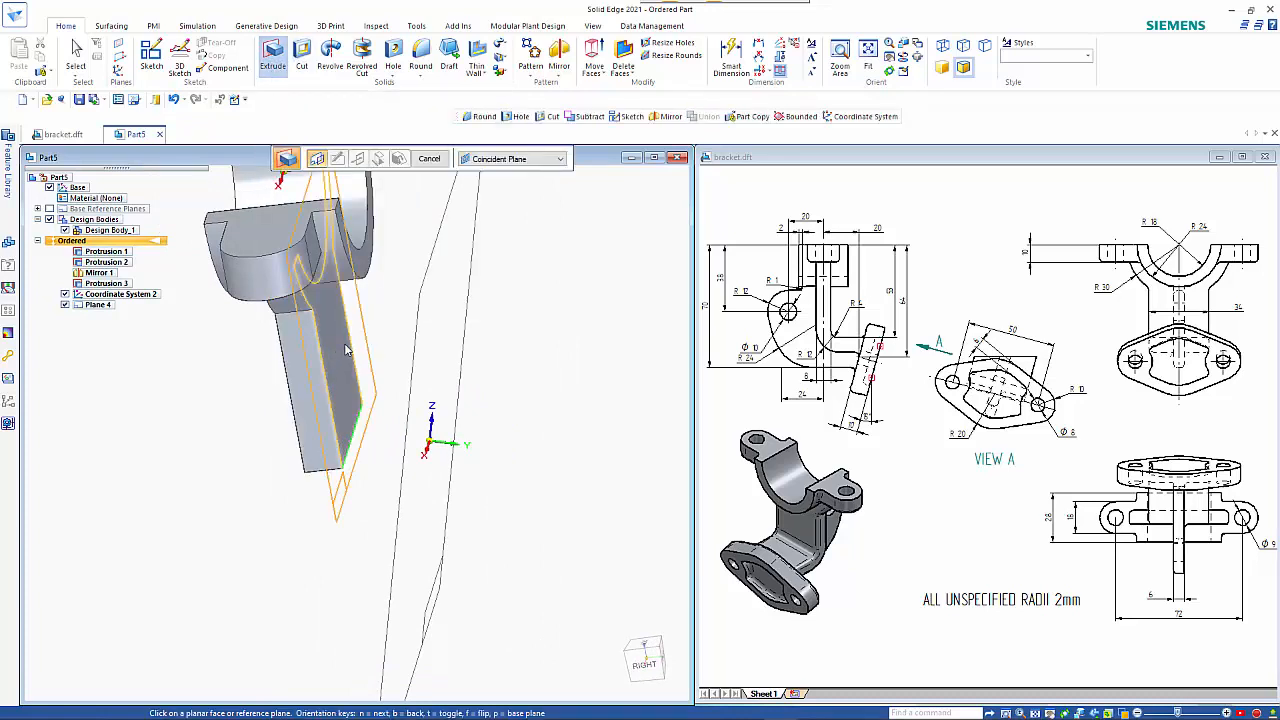
scroll(382, 358, "down", 2)
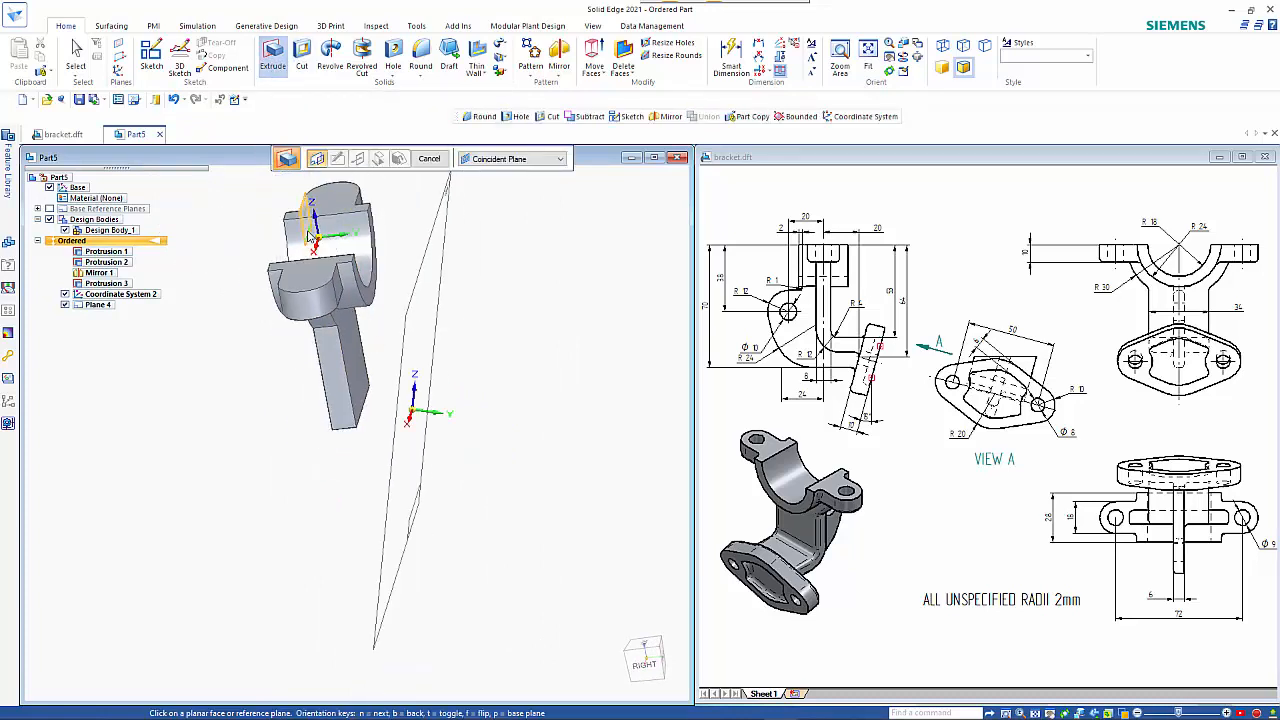
left_click(318, 236)
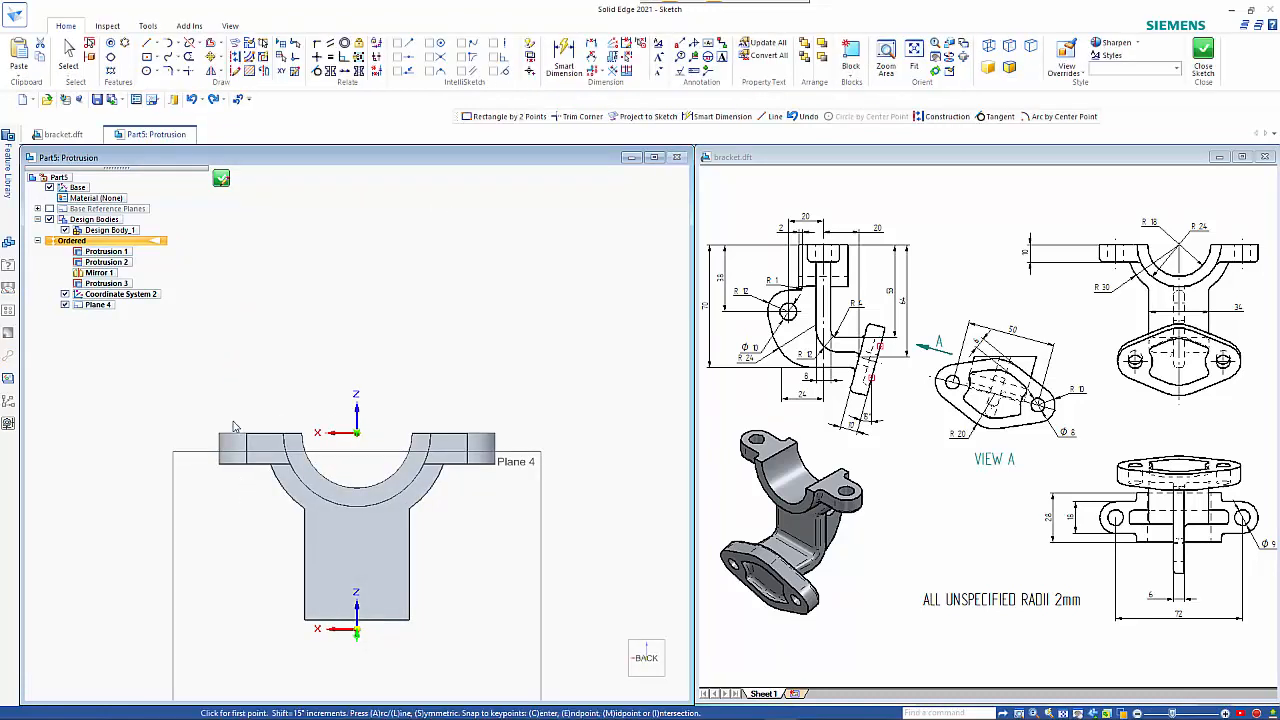
left_click(155, 58)
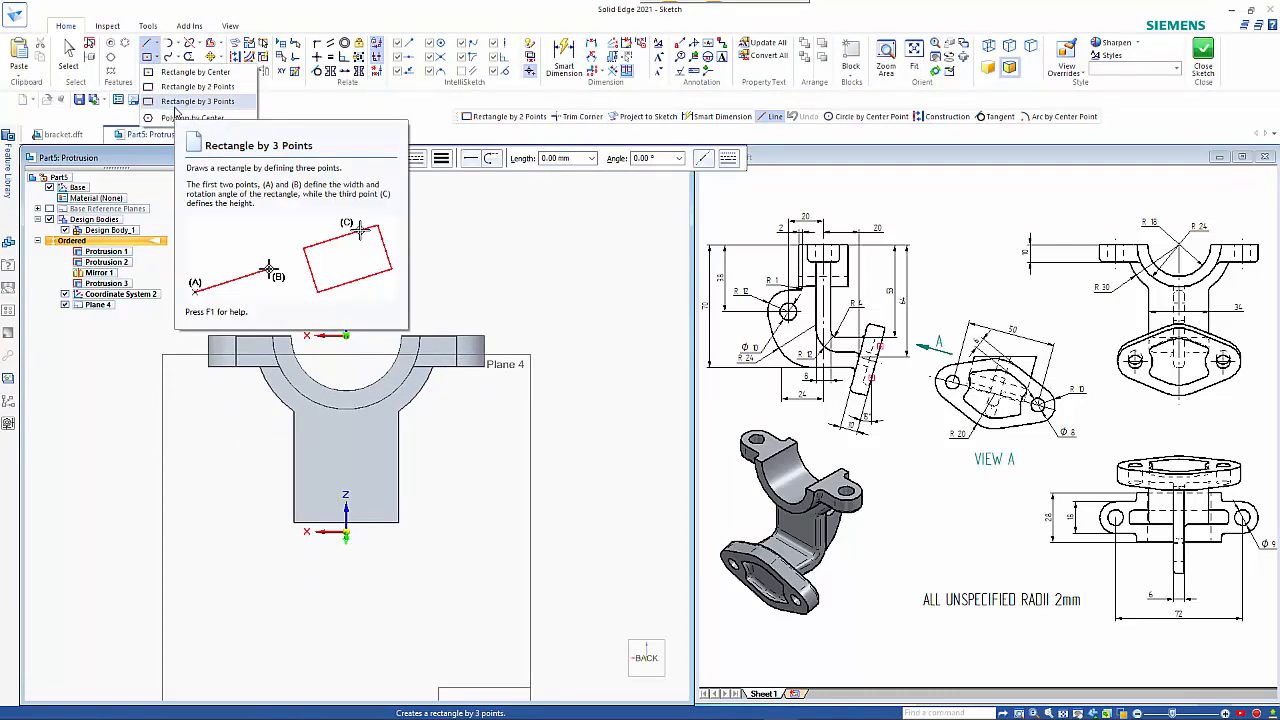
left_click(178, 88)
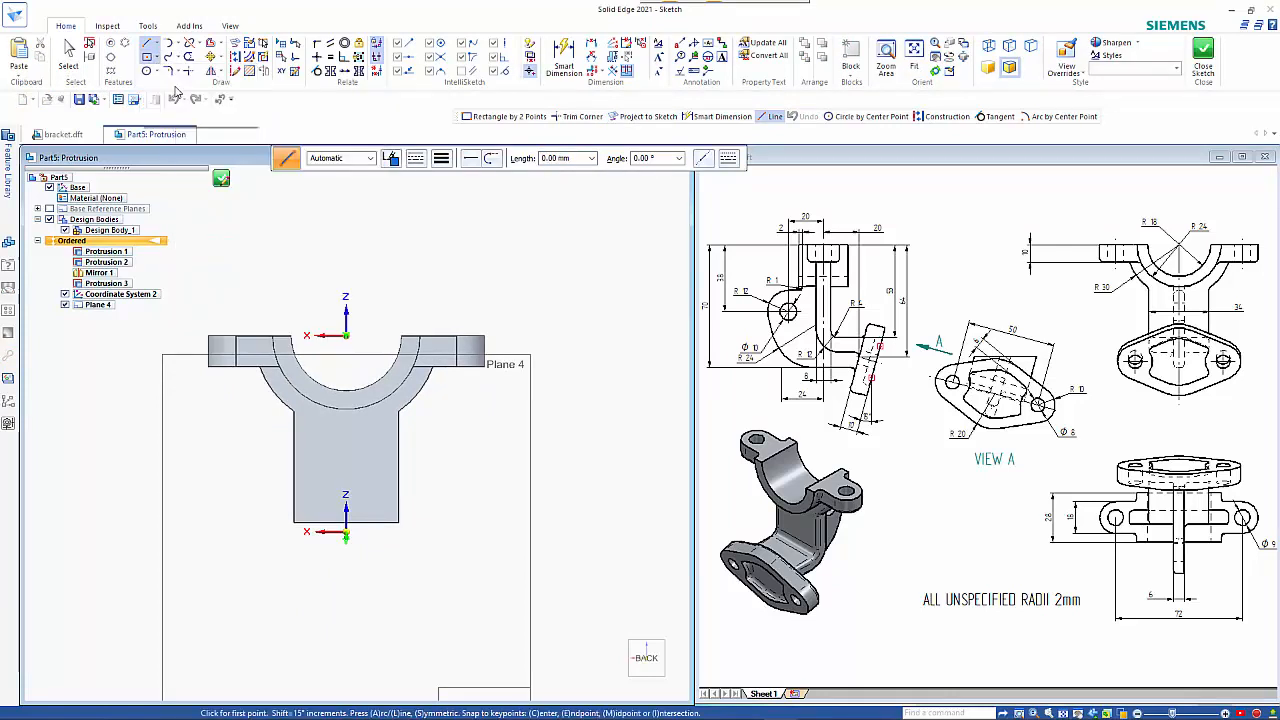
scroll(320, 537, "up", 3)
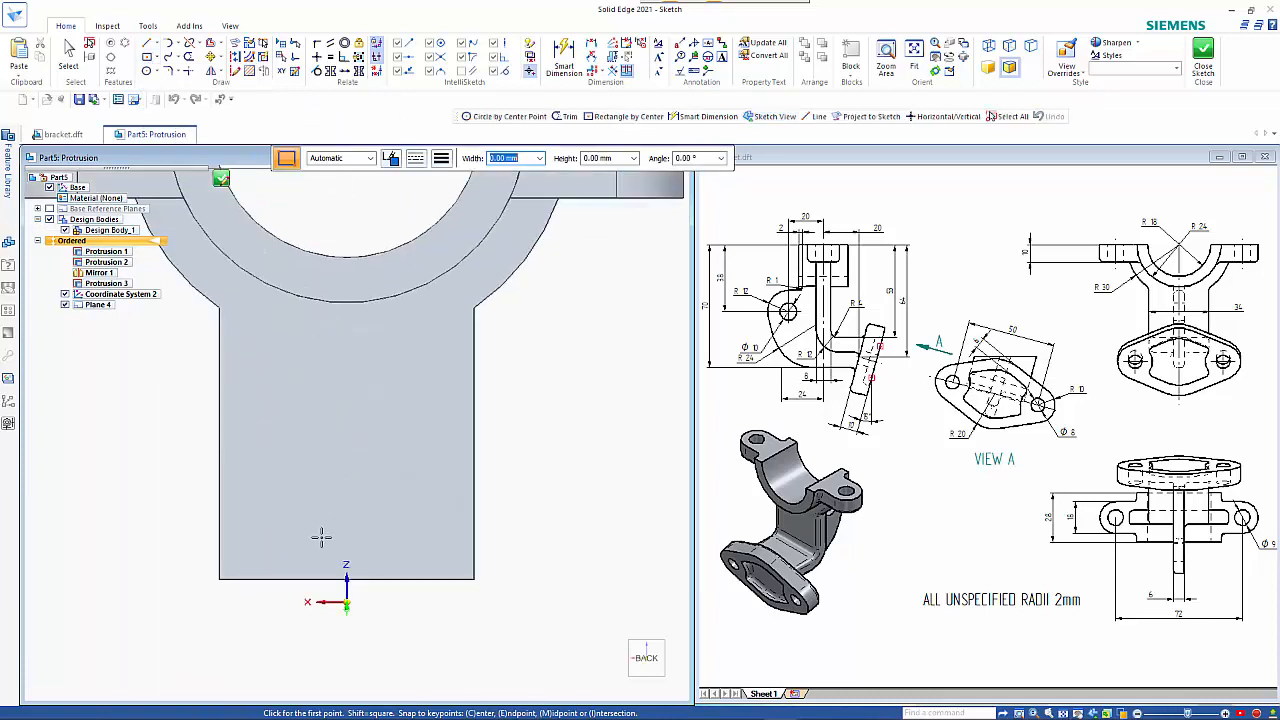
left_click(220, 578)
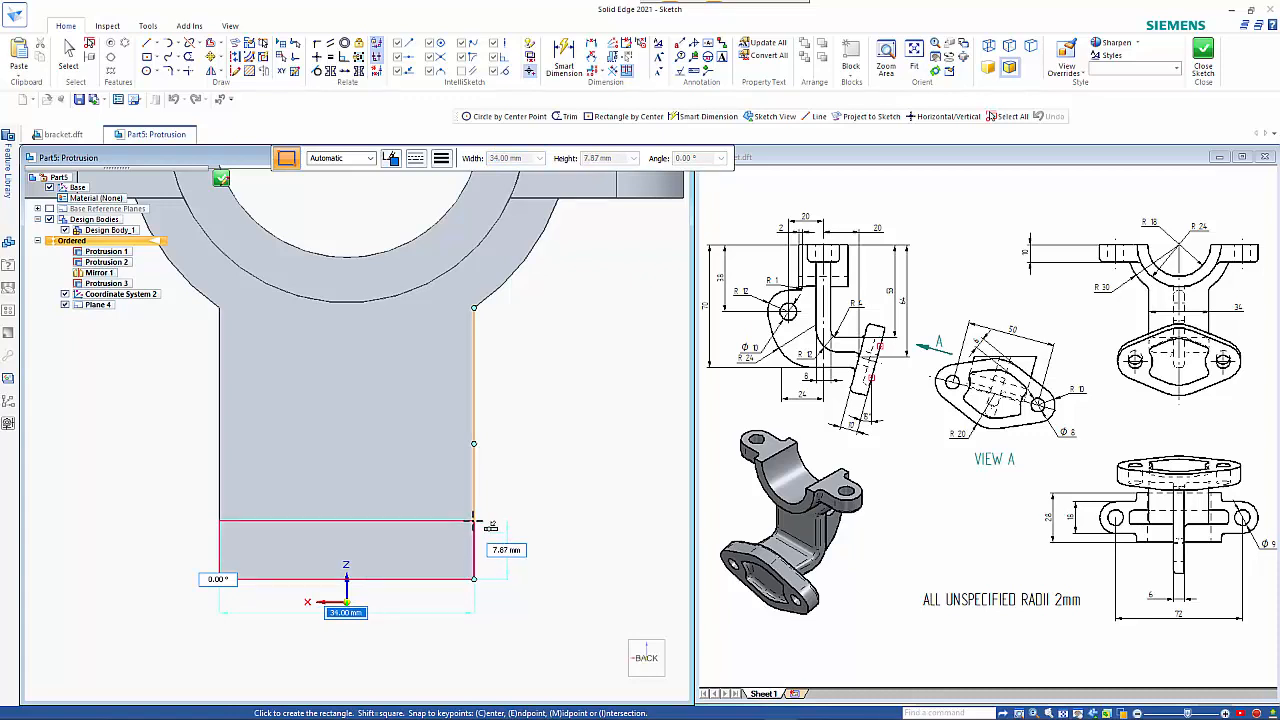
key("Tab")
type("8")
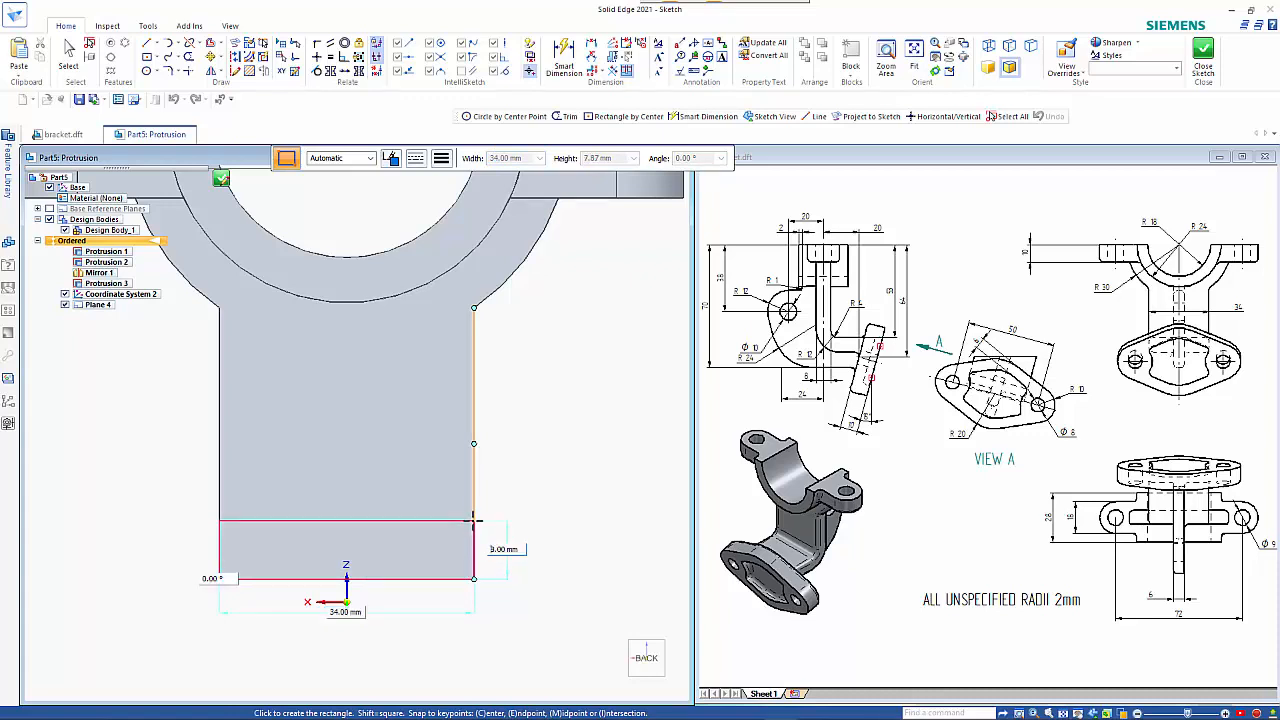
key("Tab")
key("Return")
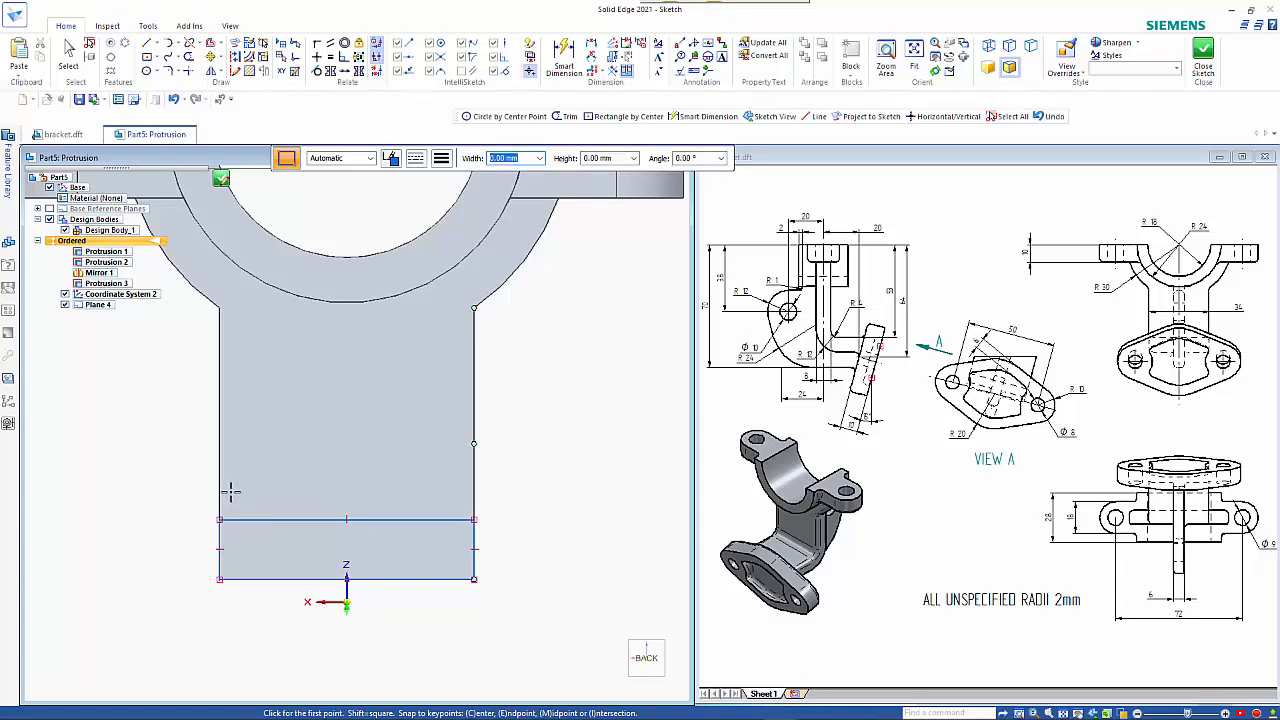
left_click(221, 179)
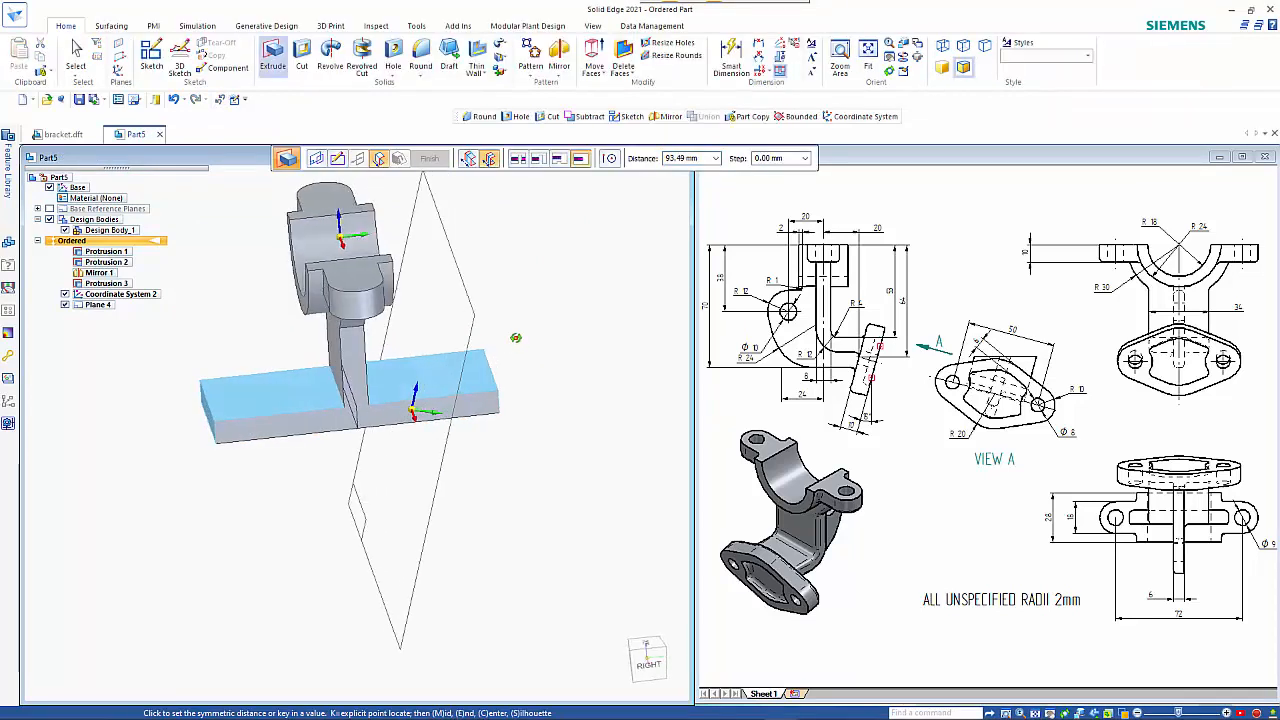
- Extrude the rectangle one-sided with a From/To extent, from its profile plane to the tilted reference plane, and finish the protrusion
middle_click_drag(516, 338, 501, 314)
left_click(490, 160)
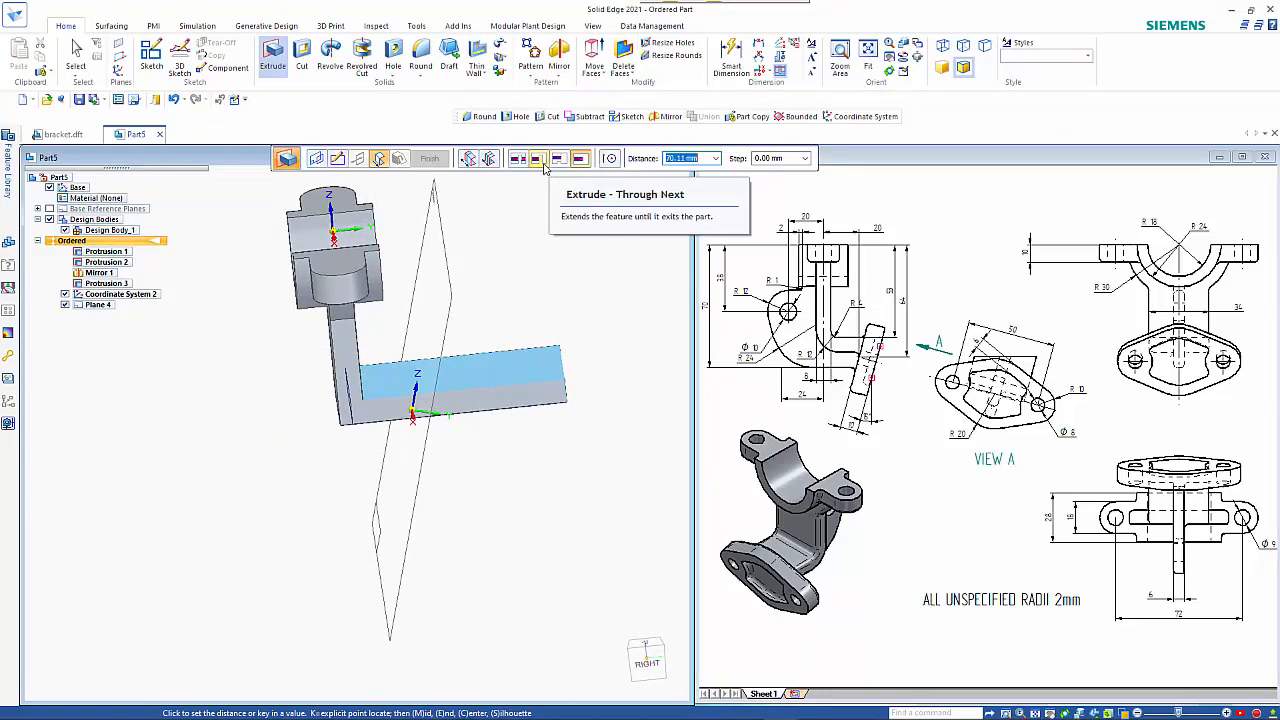
left_click(558, 159)
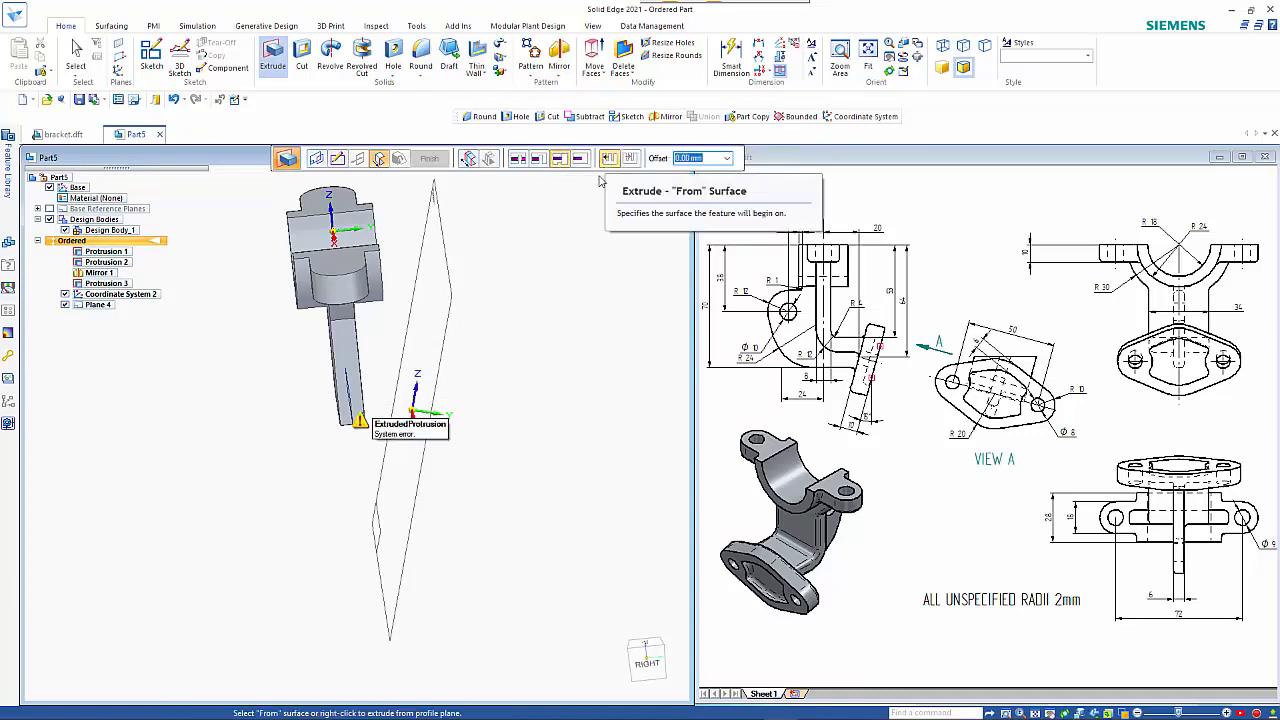
right_click(555, 306)
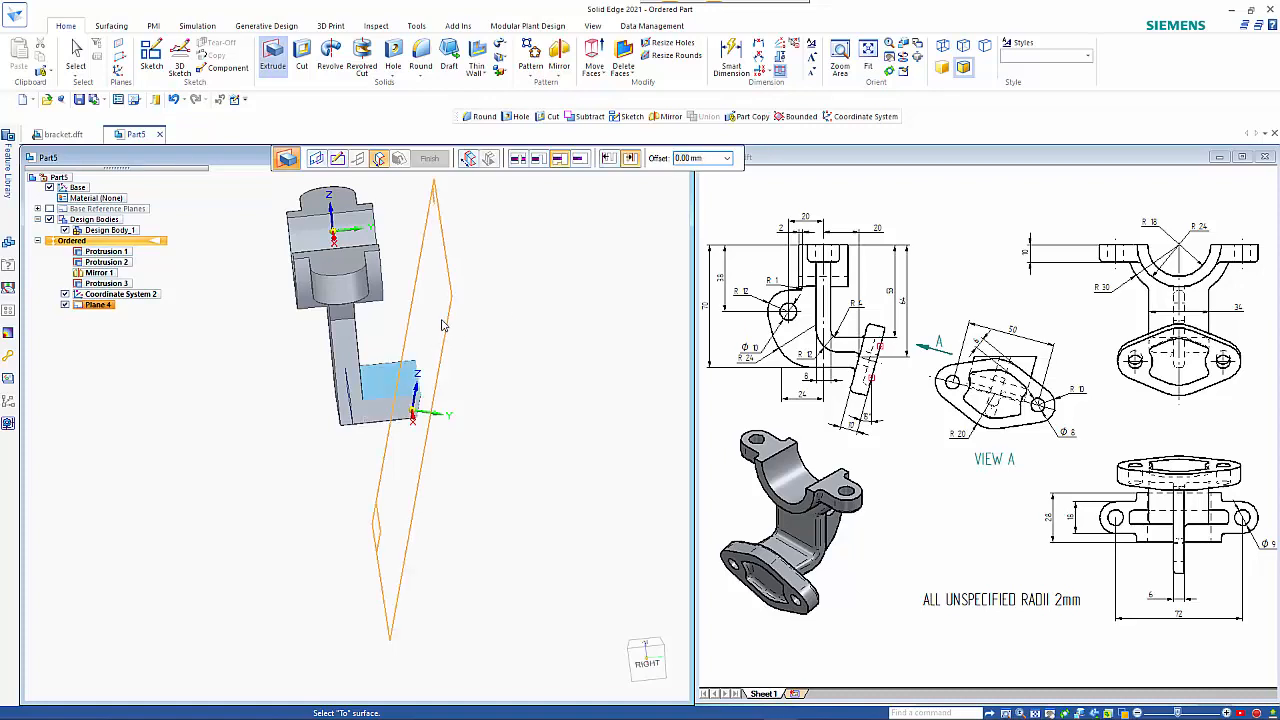
left_click(443, 325)
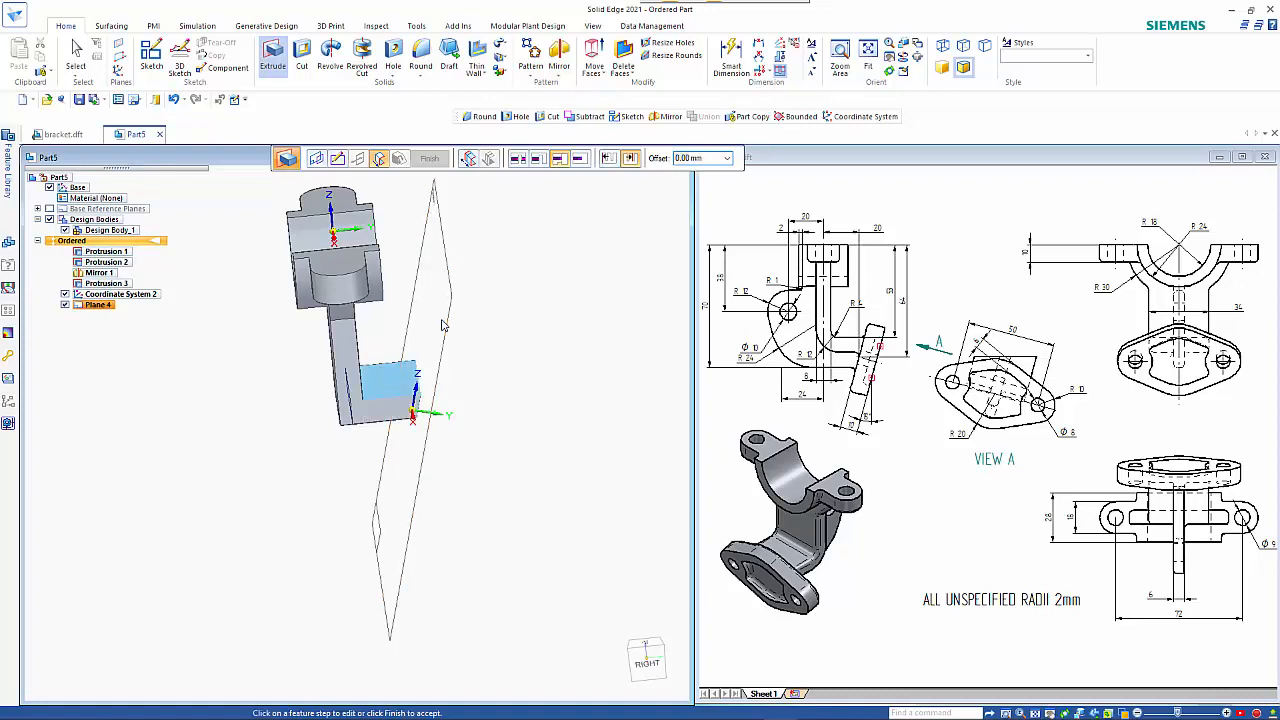
right_click(504, 361)
middle_click_drag(504, 368, 429, 355)
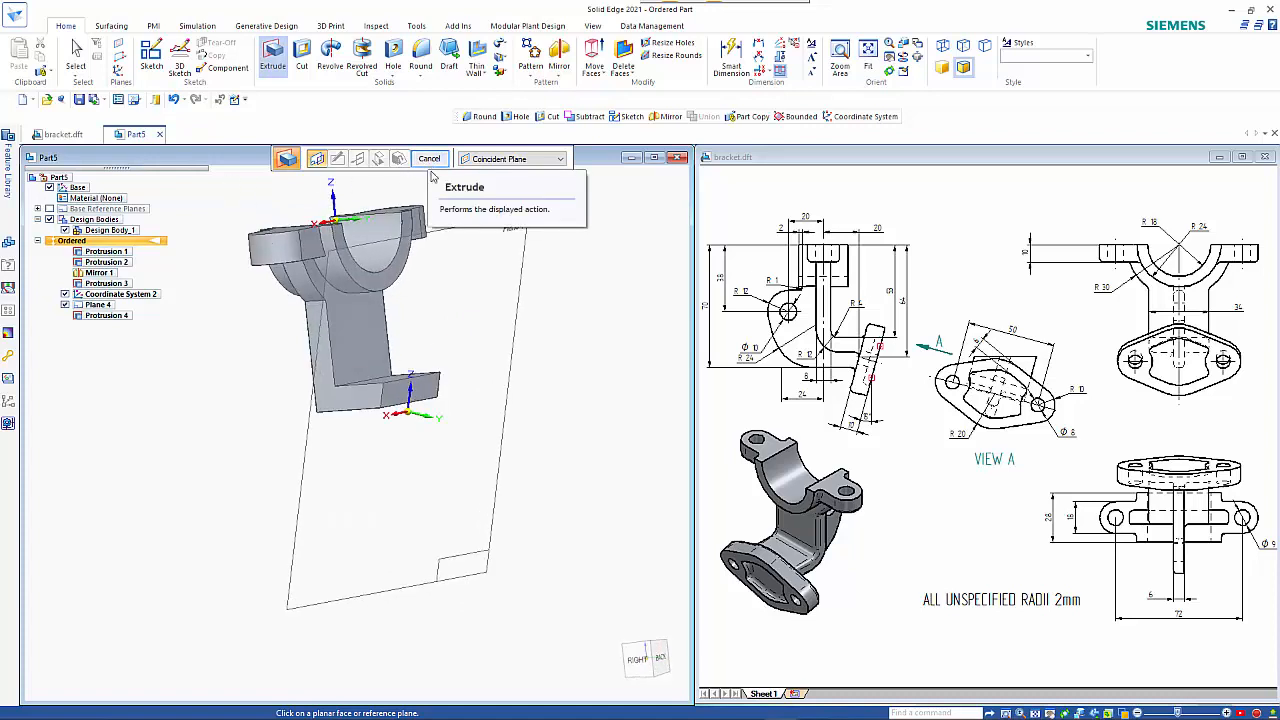
- Round the inner corner edge between the web and the new foot with a 4 mm radius
middle_click_drag(483, 266, 497, 318)
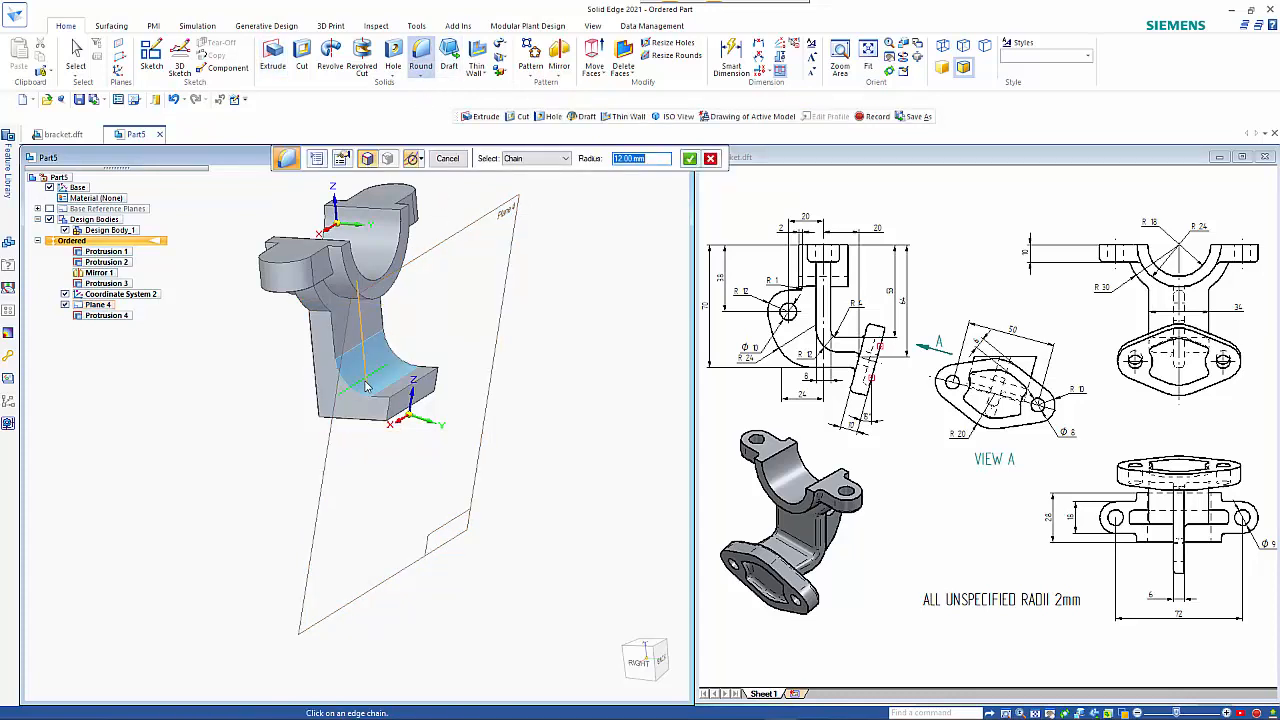
left_click(366, 385)
type("4")
key("Return")
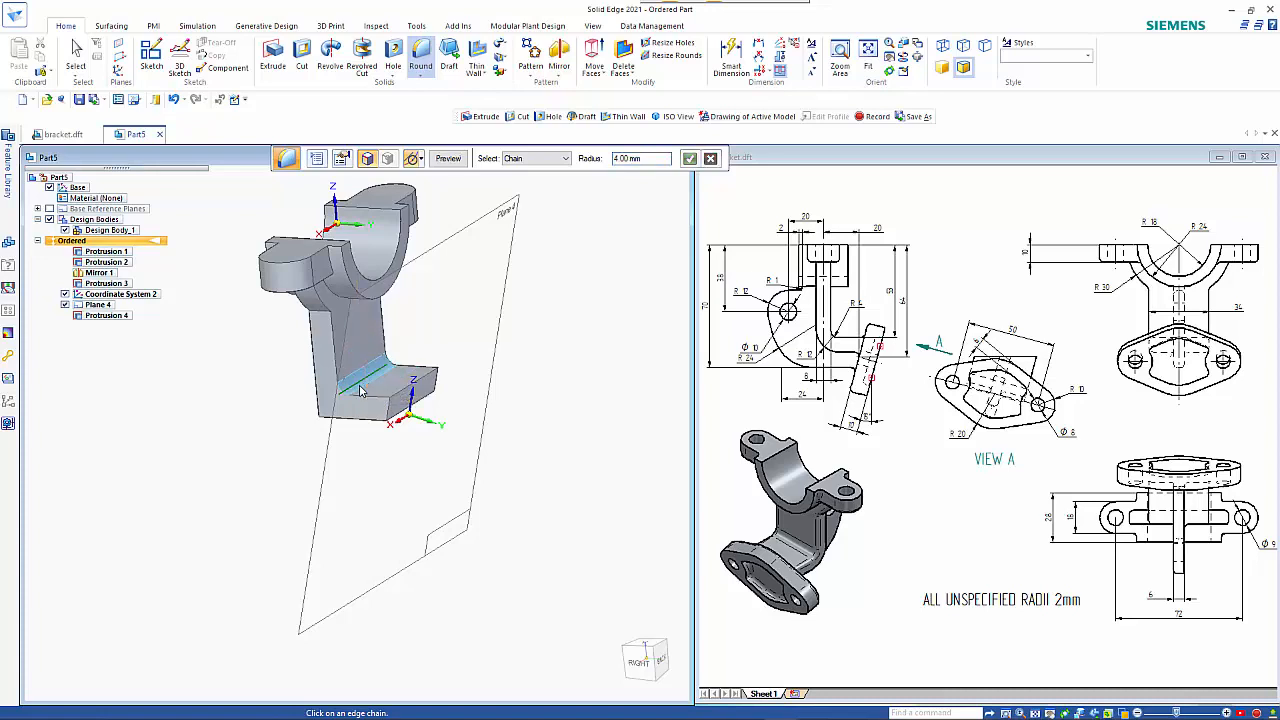
right_click(348, 482)
right_click(350, 461)
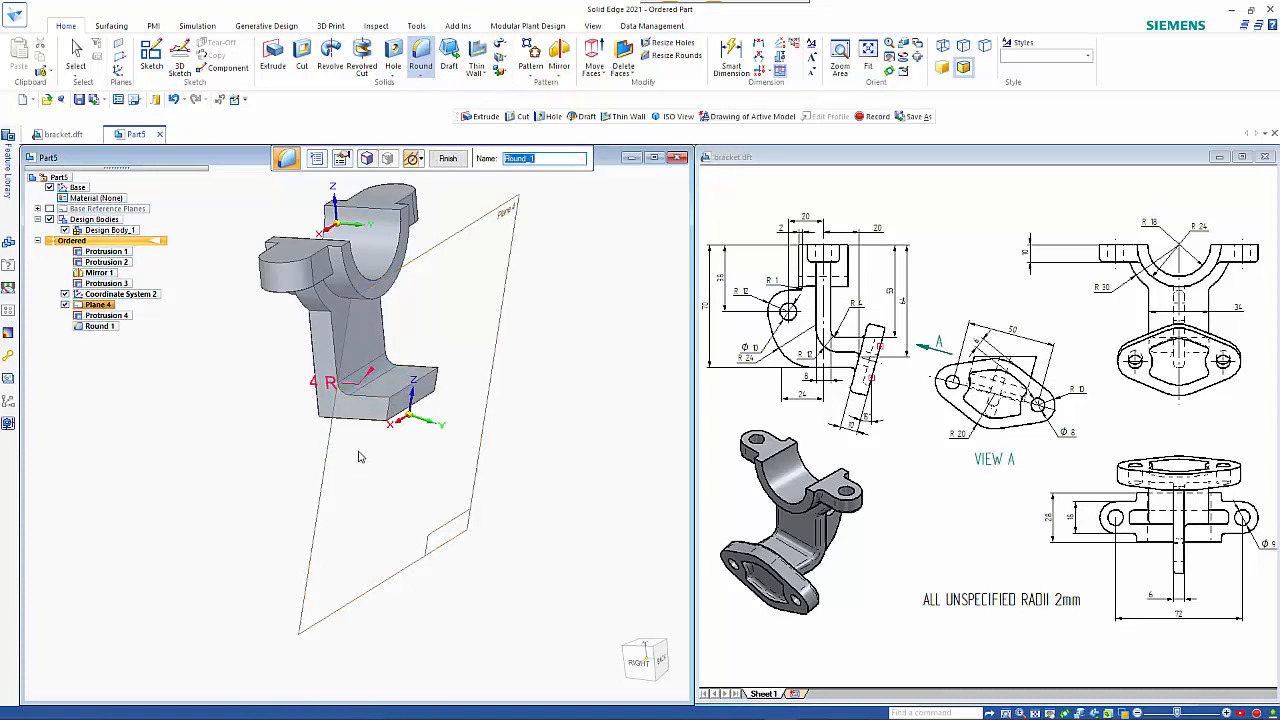
right_click(359, 456)
- Round the outer lower edge of the bend between web and foot with a 12 mm radius
right_click(330, 412)
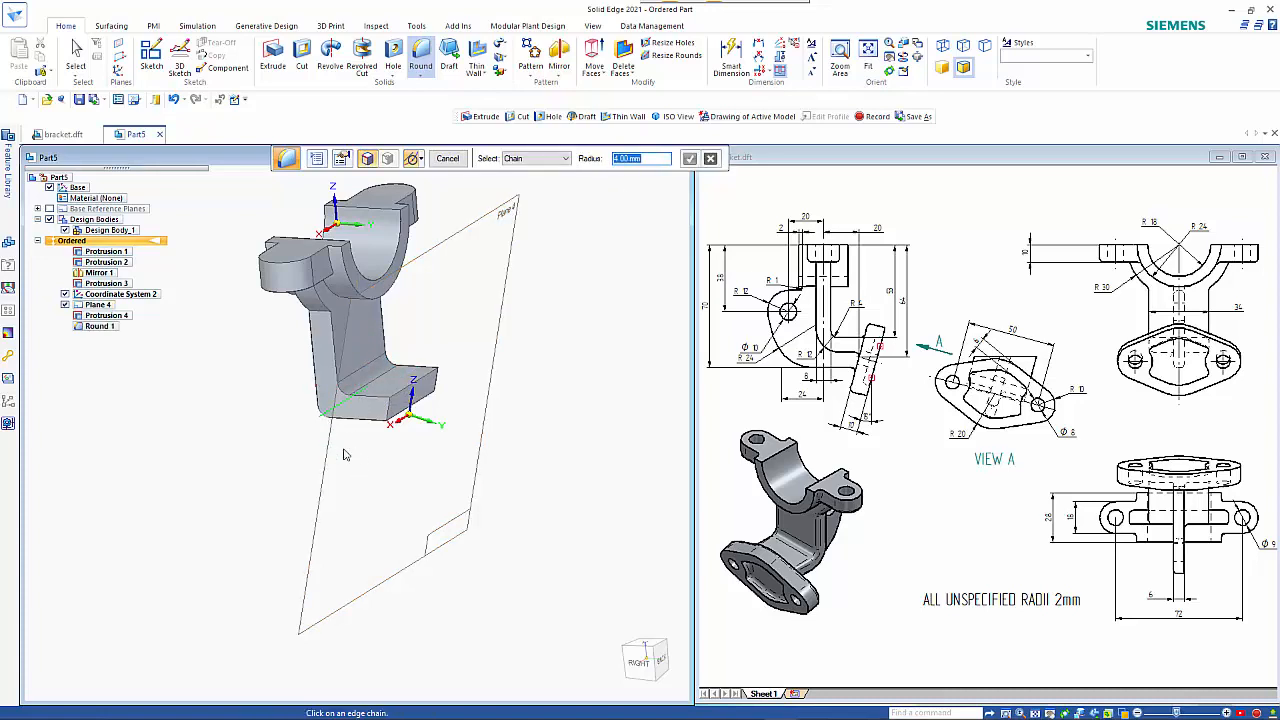
key("Return")
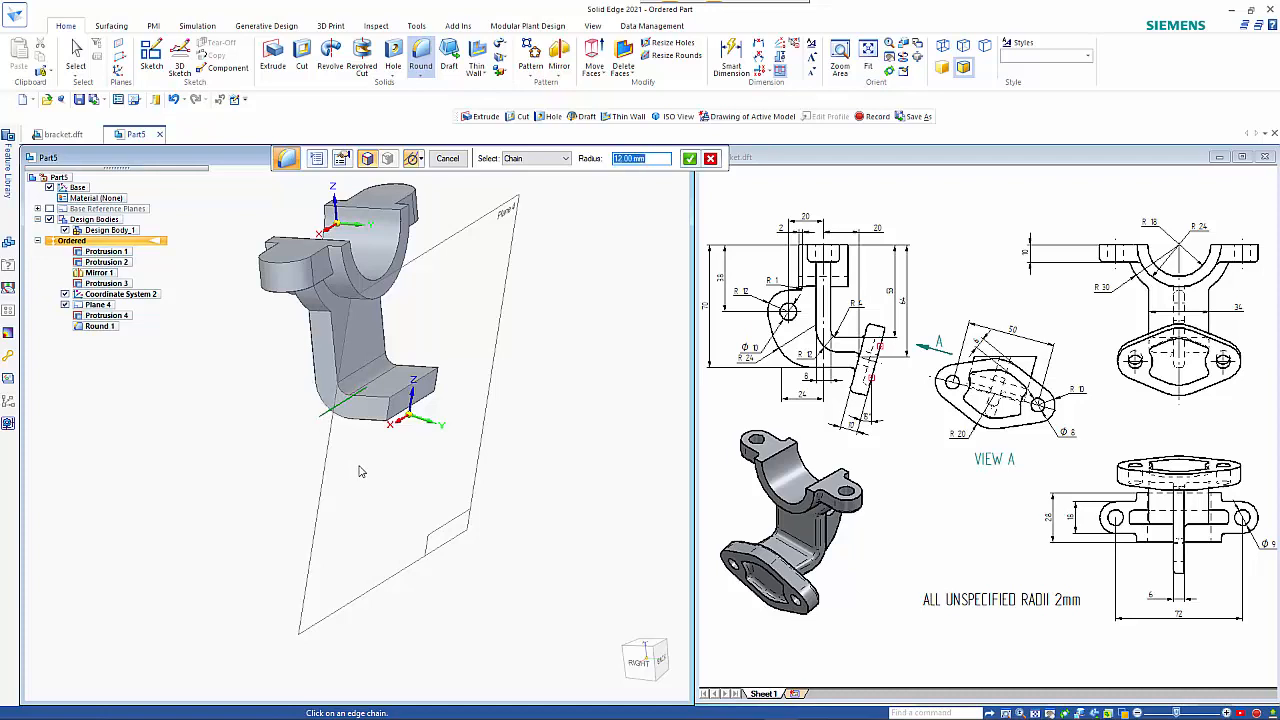
right_click(359, 466)
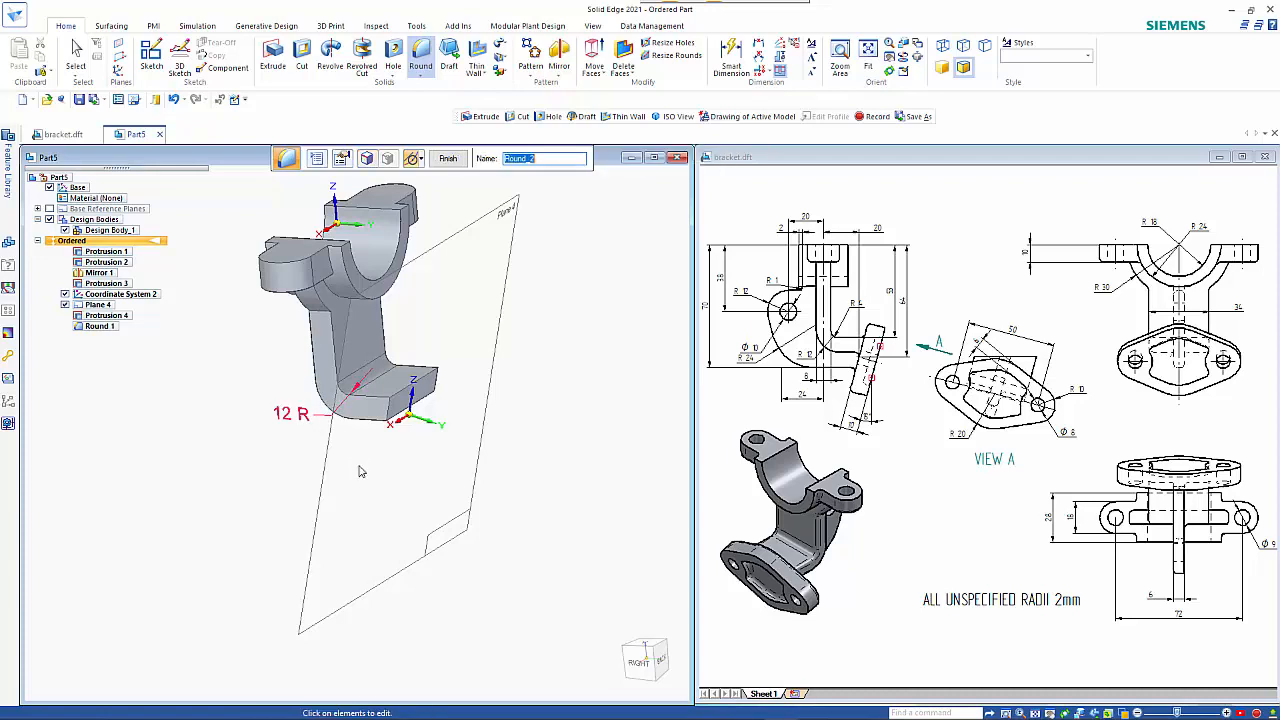
right_click(359, 466)
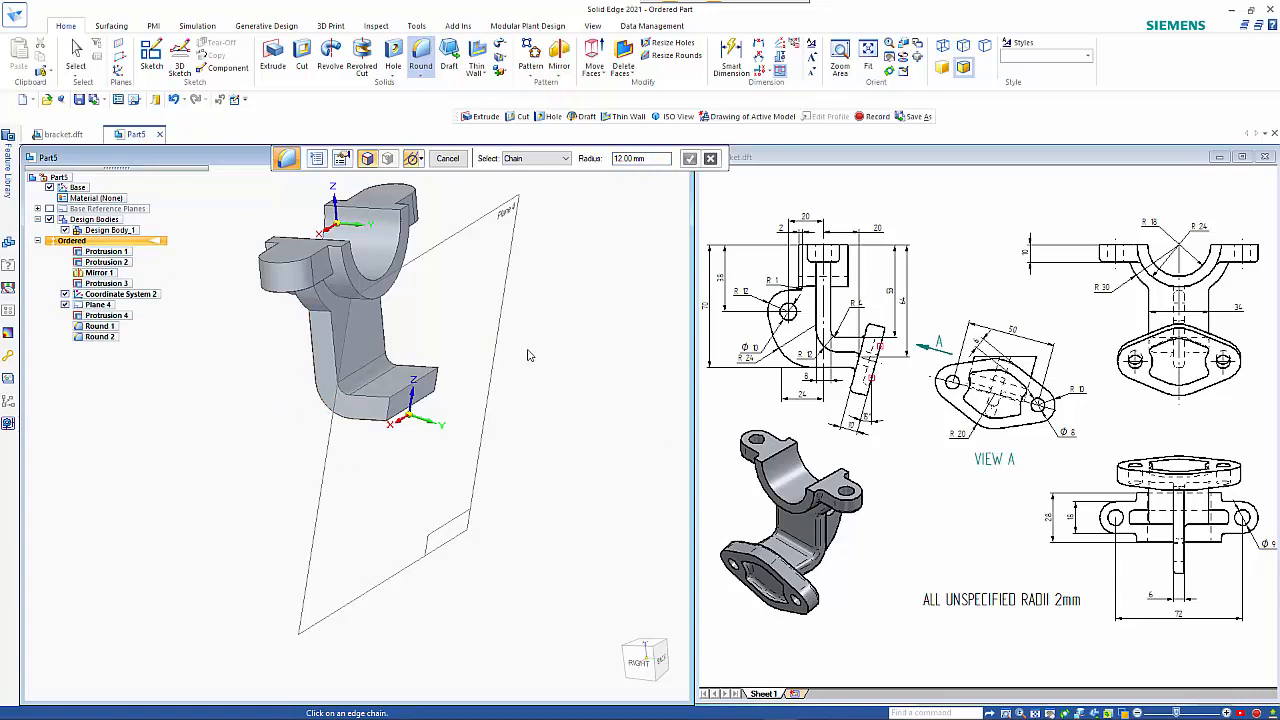
- Start an Extrude sketch on the tilted plane and draw a 40 mm diameter circle centered on the tilted coordinate system's origin
left_click(274, 52)
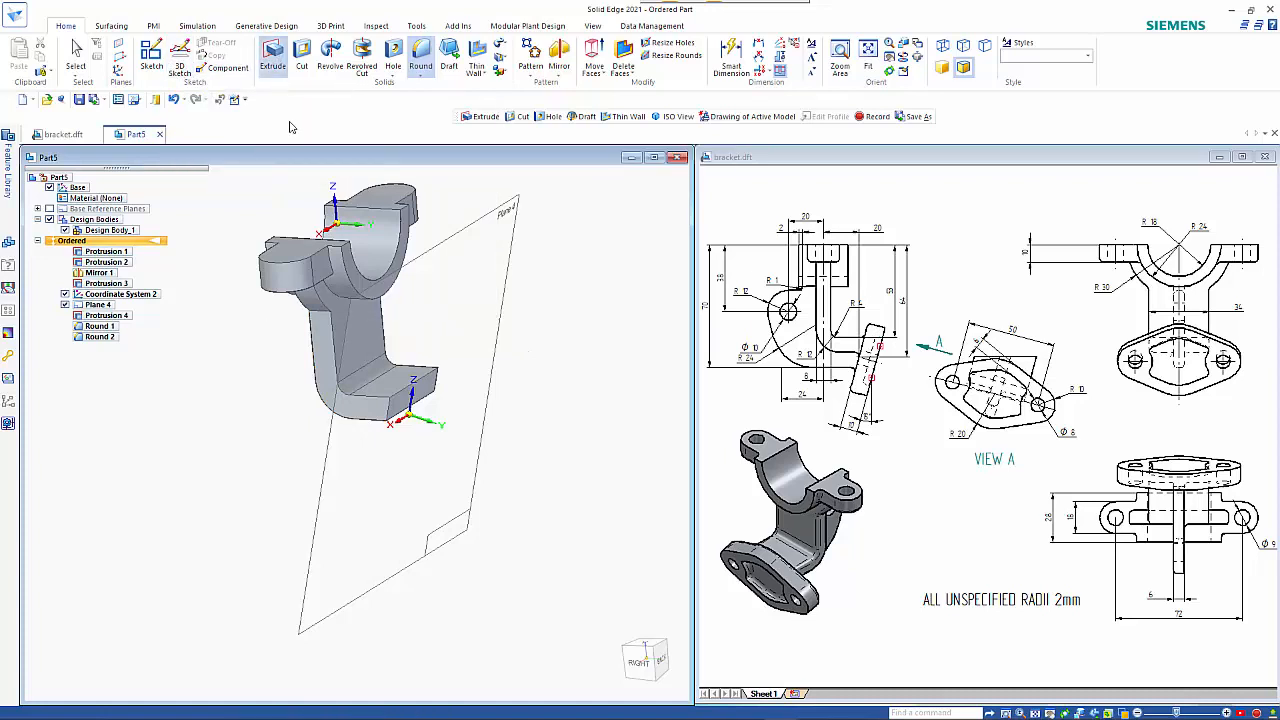
left_click(485, 241)
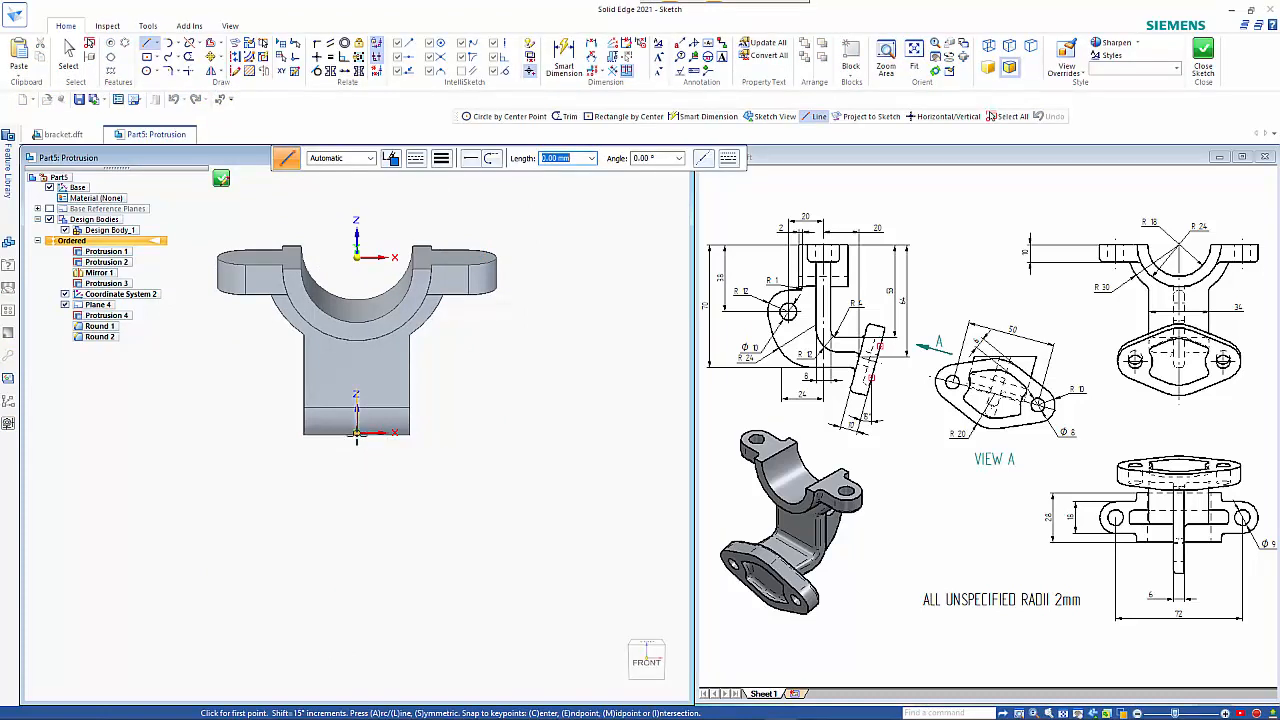
scroll(356, 440, "up", 5)
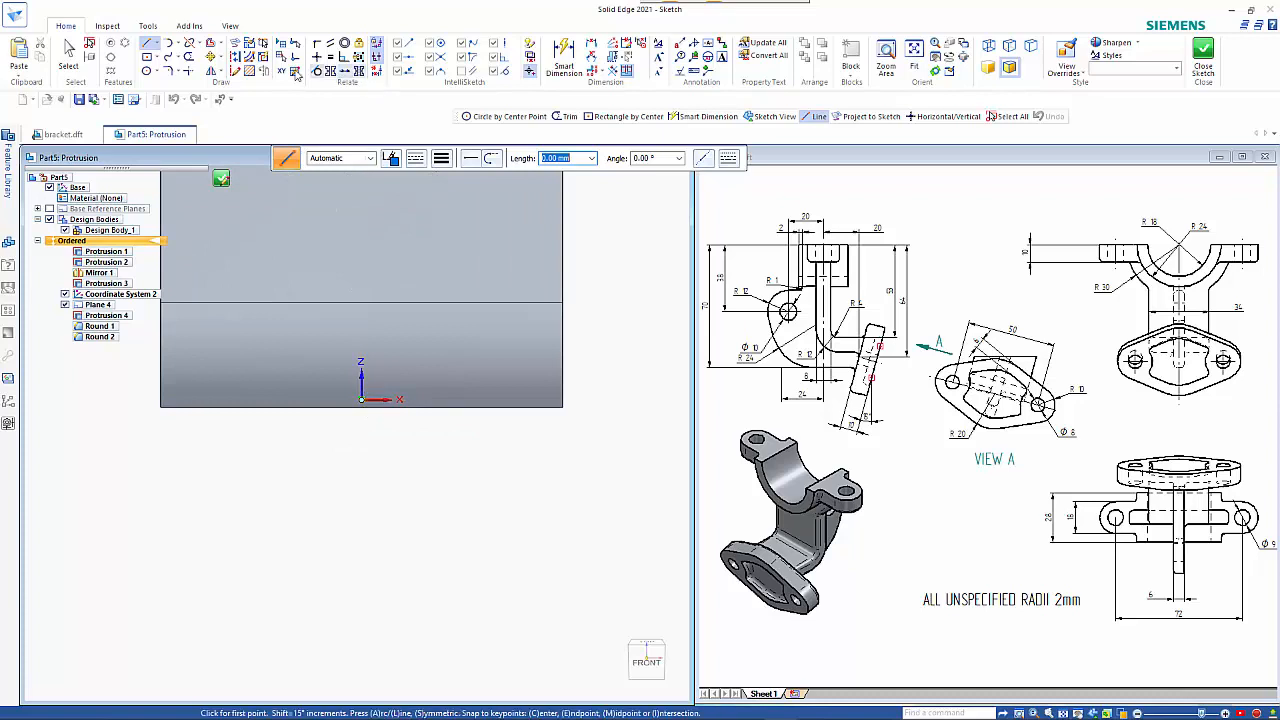
left_click(147, 71)
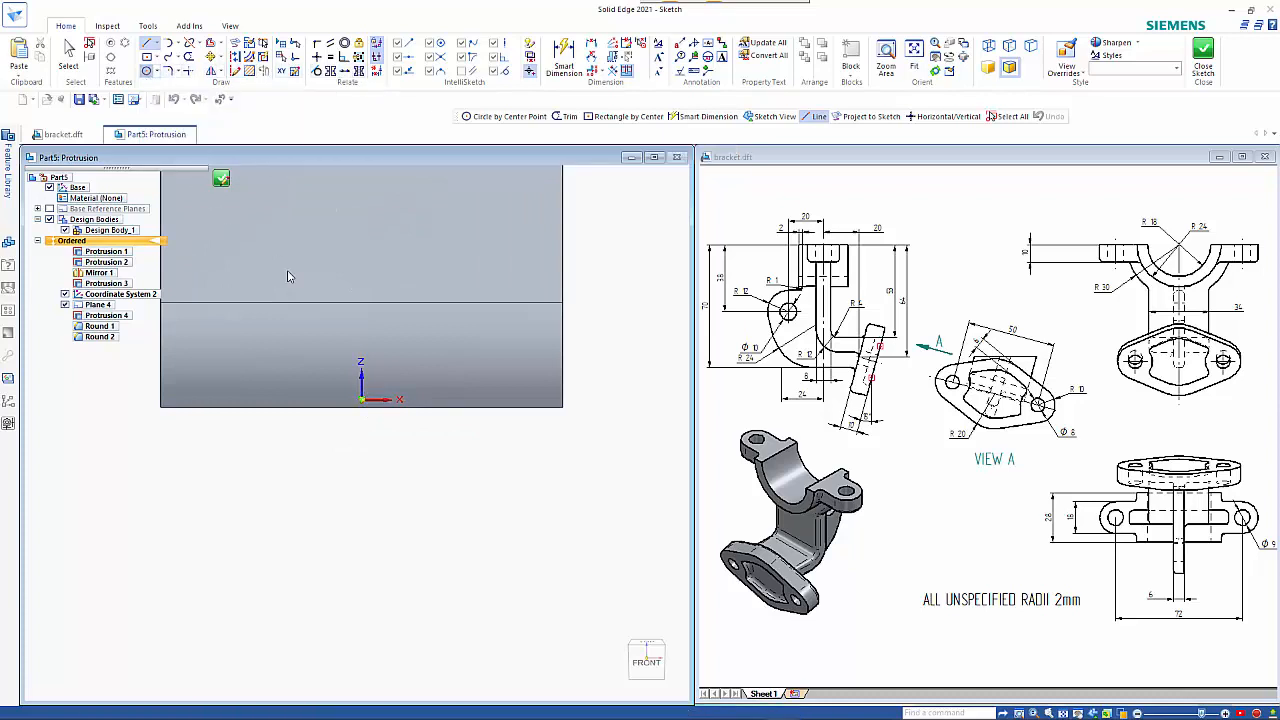
left_click(361, 399)
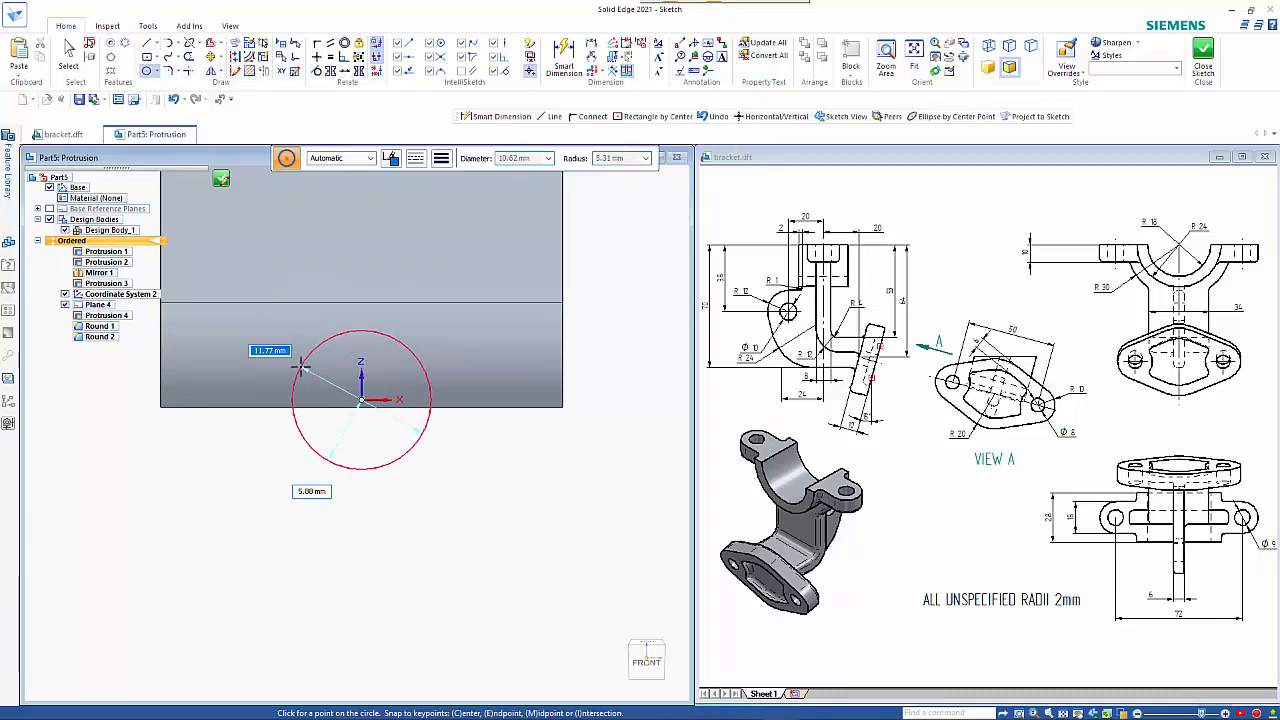
type("40")
key("Return")
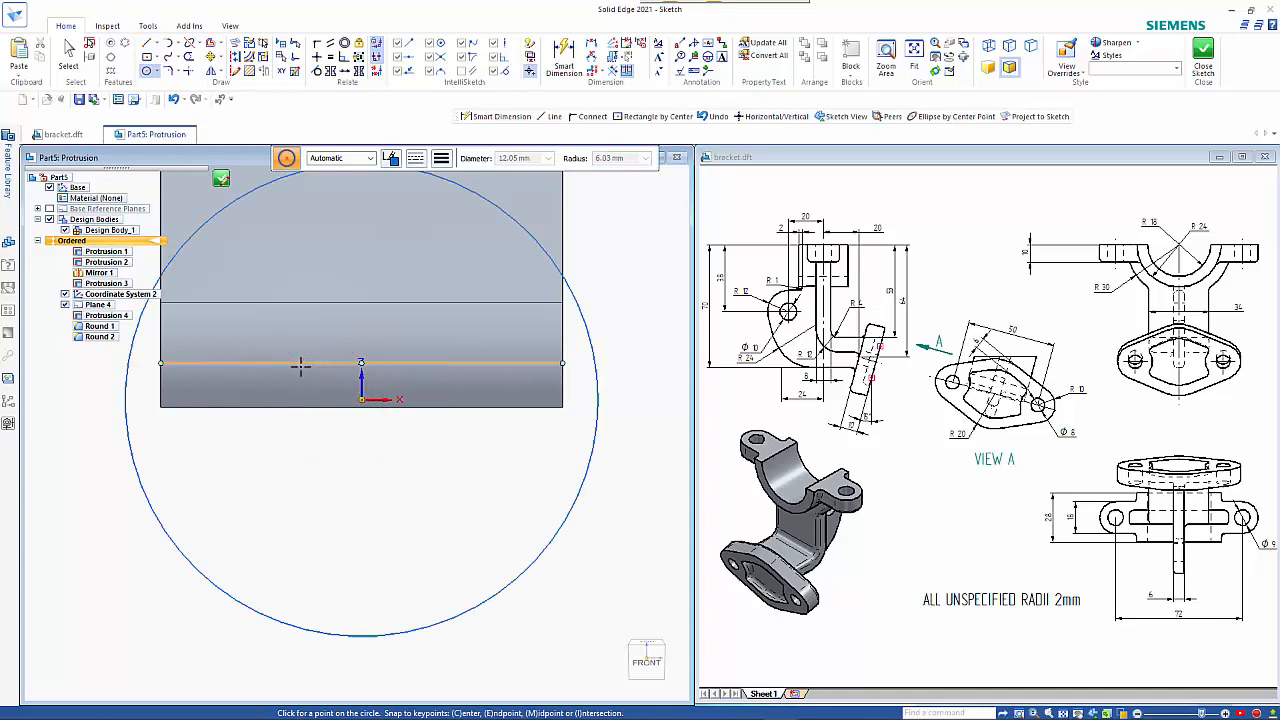
scroll(333, 487, "down", 3)
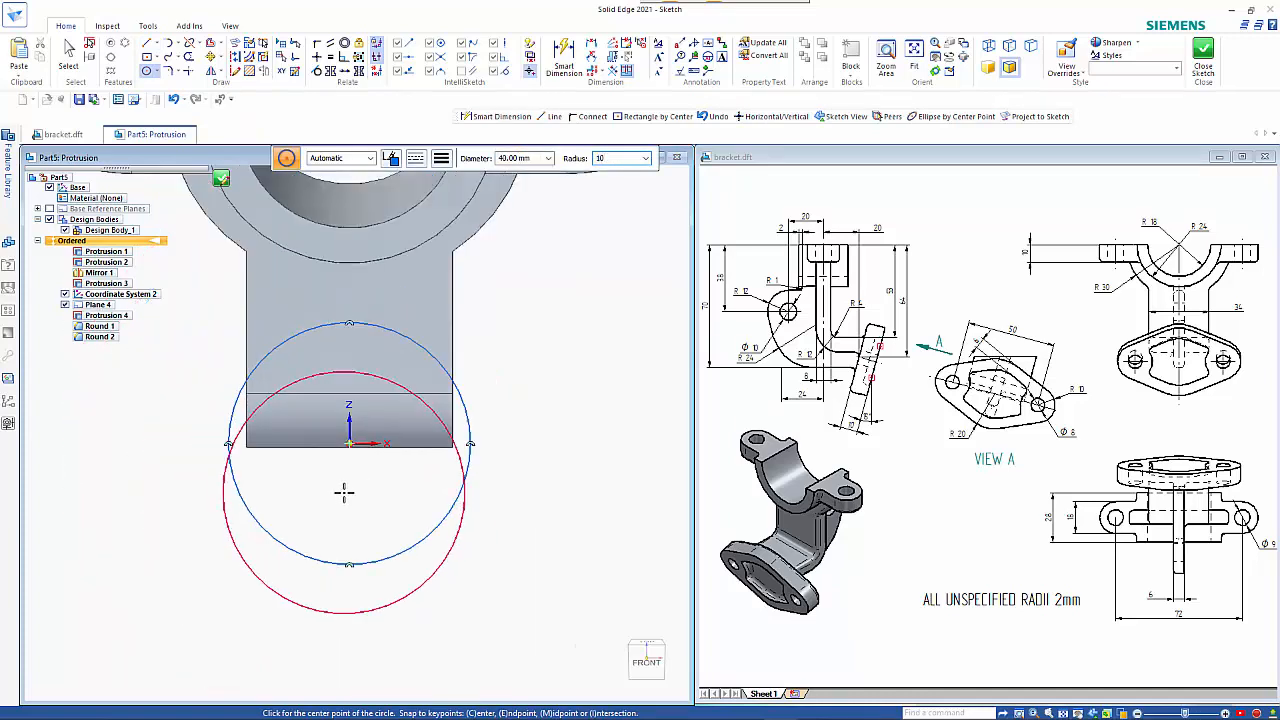
- Draw two circles of 10 mm radius, one on each side of the 40 mm circle, centered on its horizontal axis
key("Return")
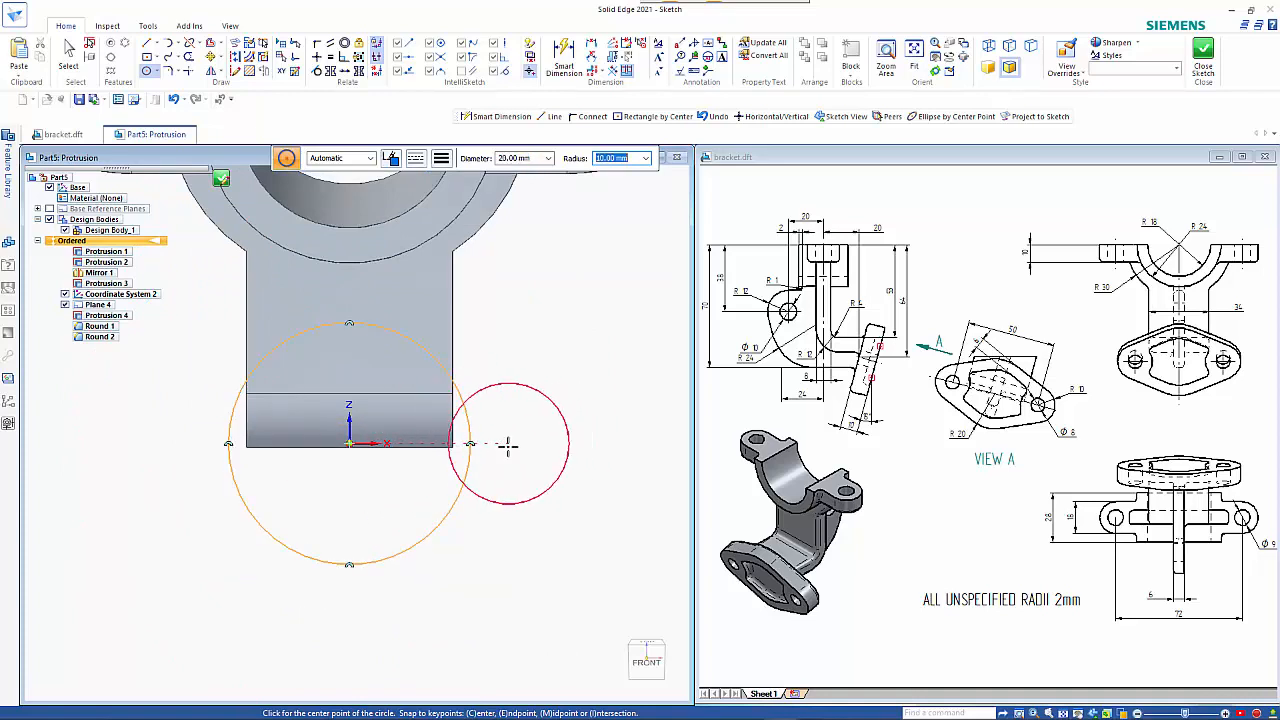
left_click(495, 447)
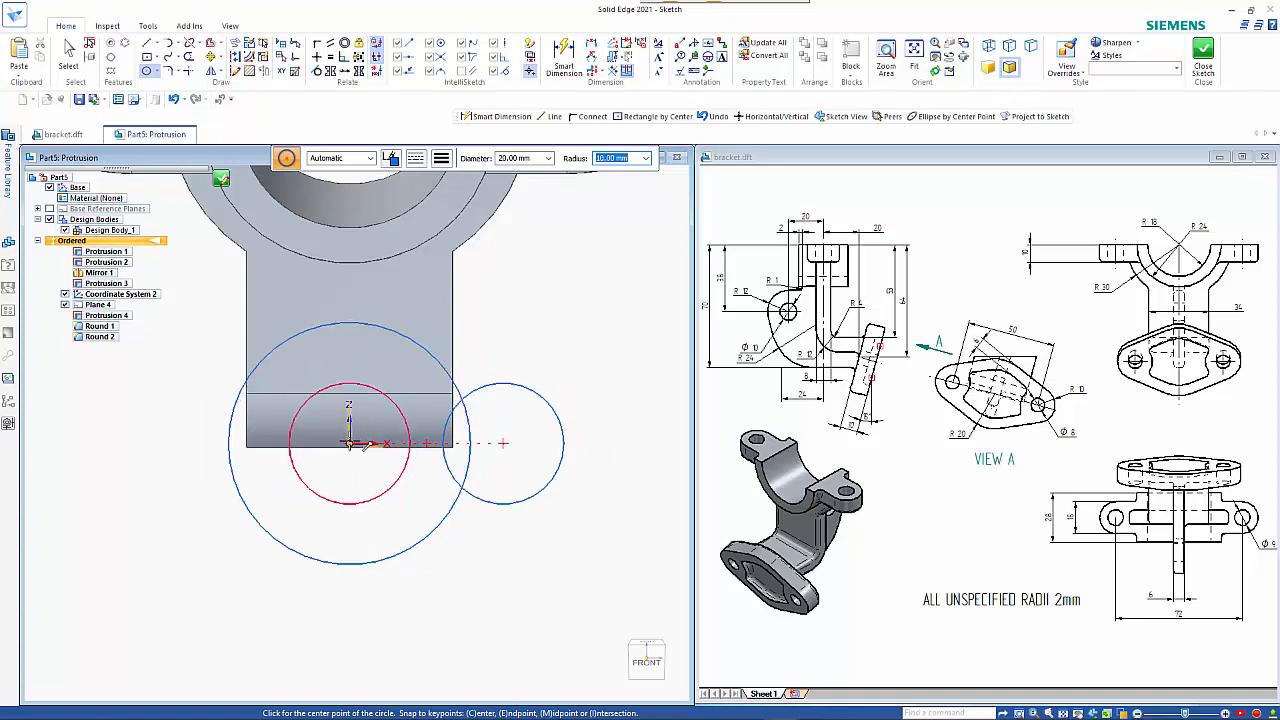
left_click(215, 443)
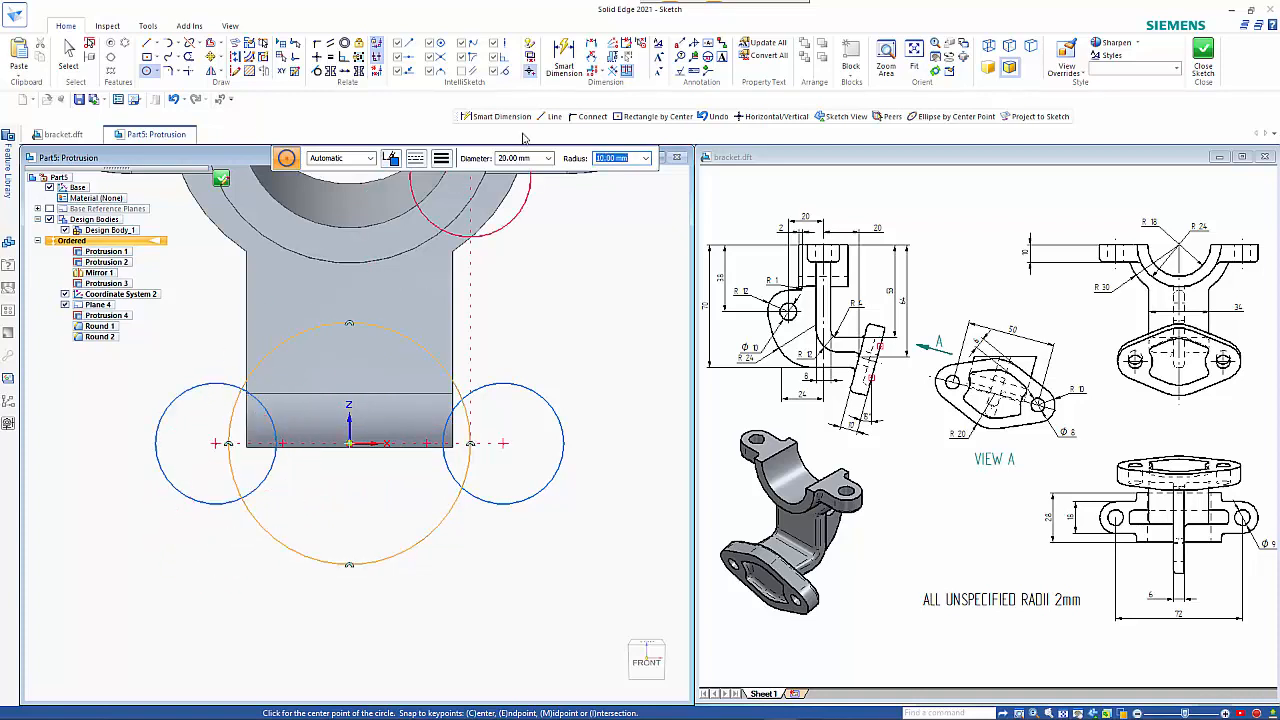
- Dimension the diameters of the central circle and both side circles
left_click(580, 58)
left_click(537, 486)
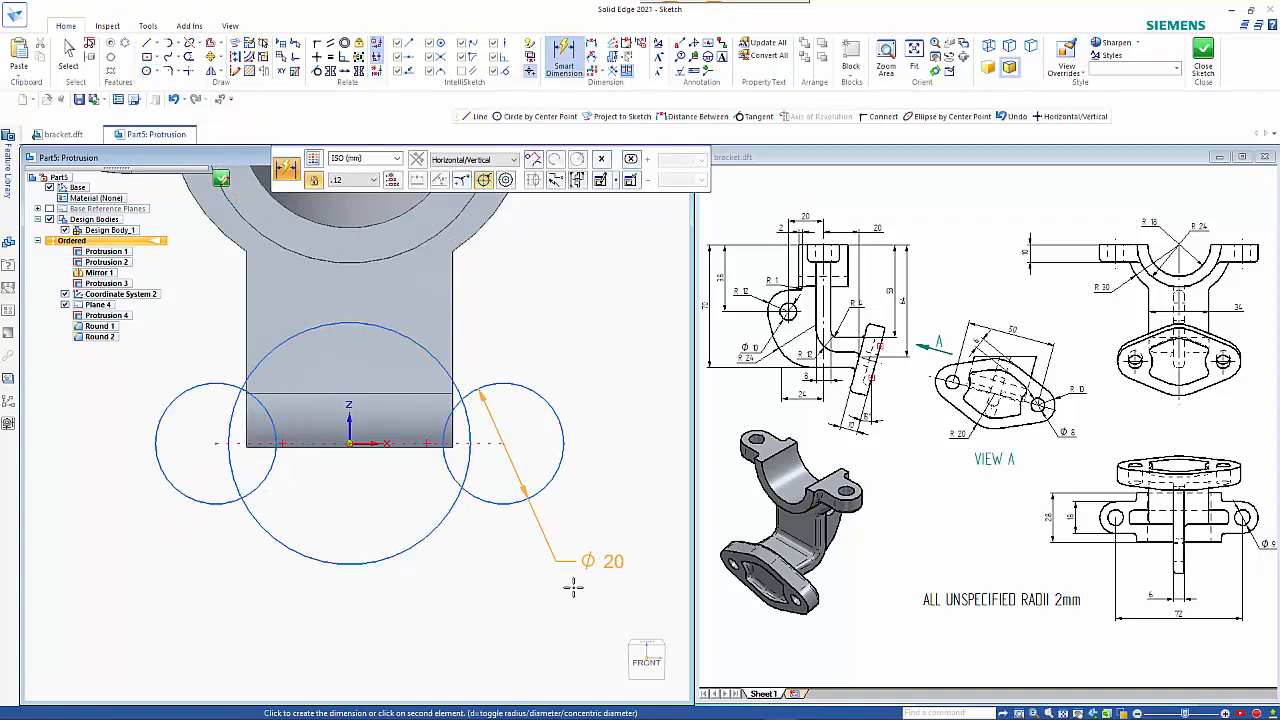
left_click(580, 597)
left_click(402, 553)
left_click(435, 609)
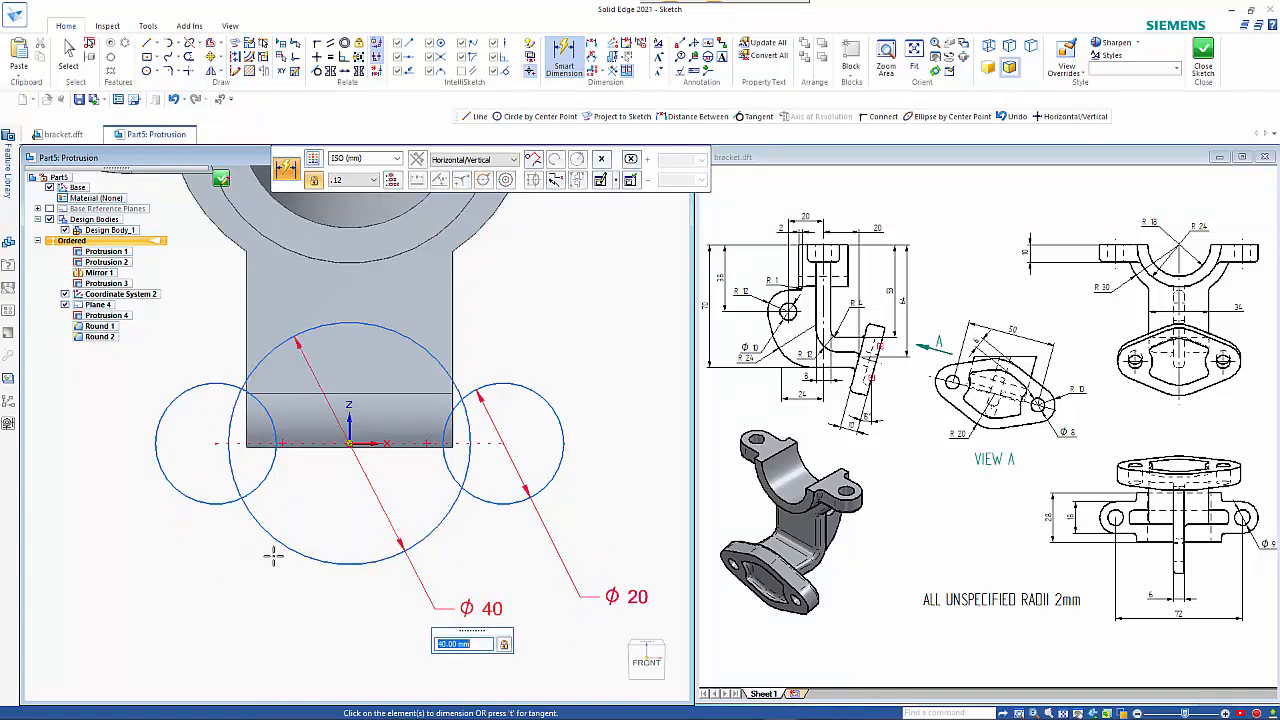
left_click(182, 500)
left_click(141, 590)
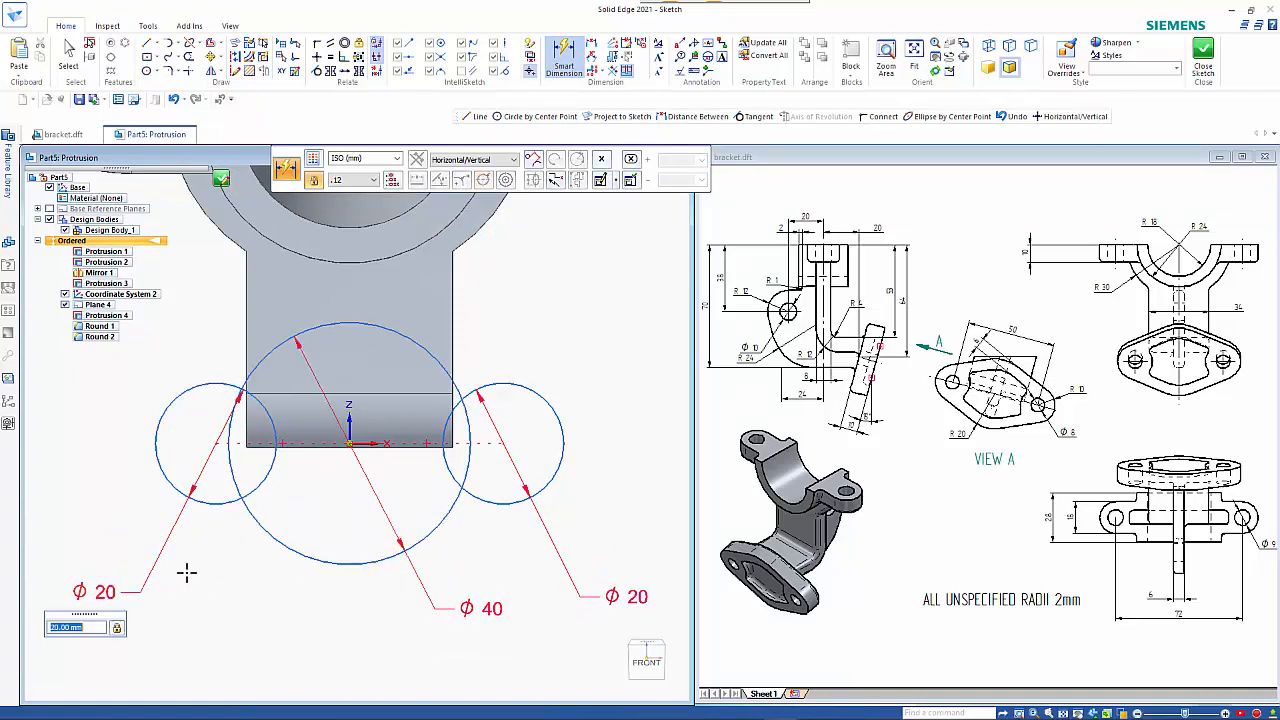
- Set the horizontal center distance from the central circle to each side circle to 25 mm
left_click(217, 502)
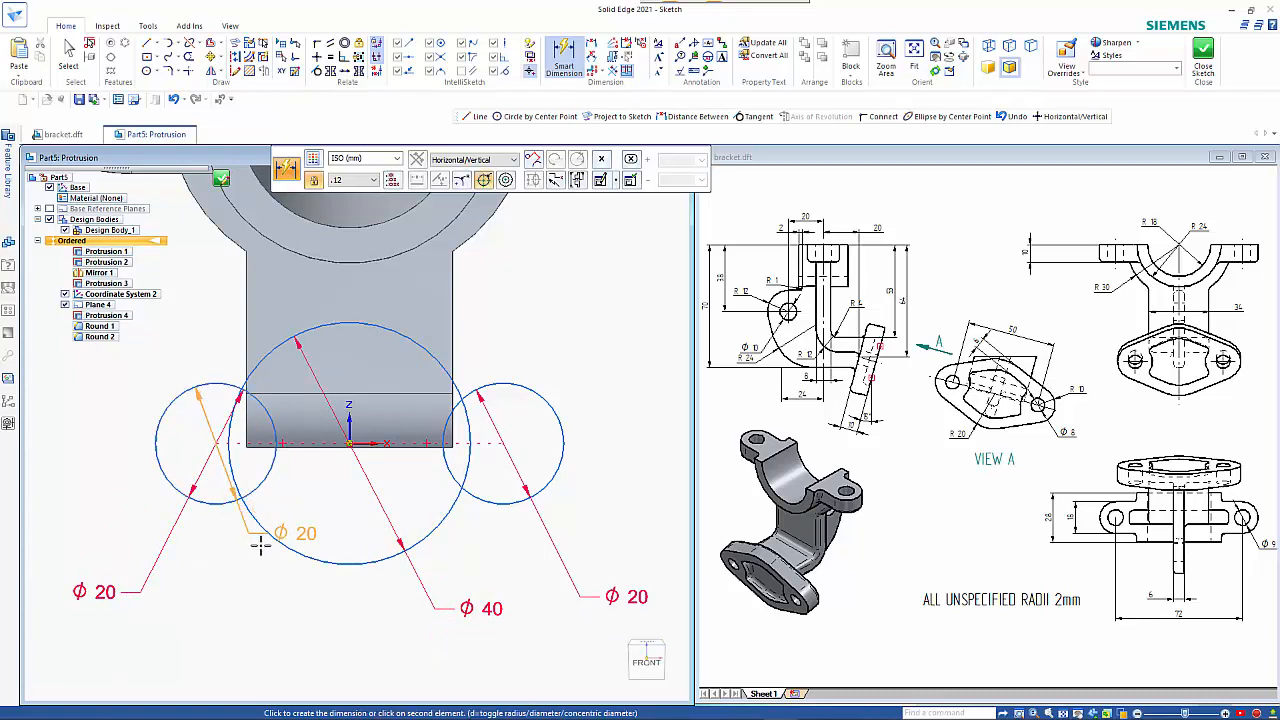
left_click(274, 537)
left_click(244, 626)
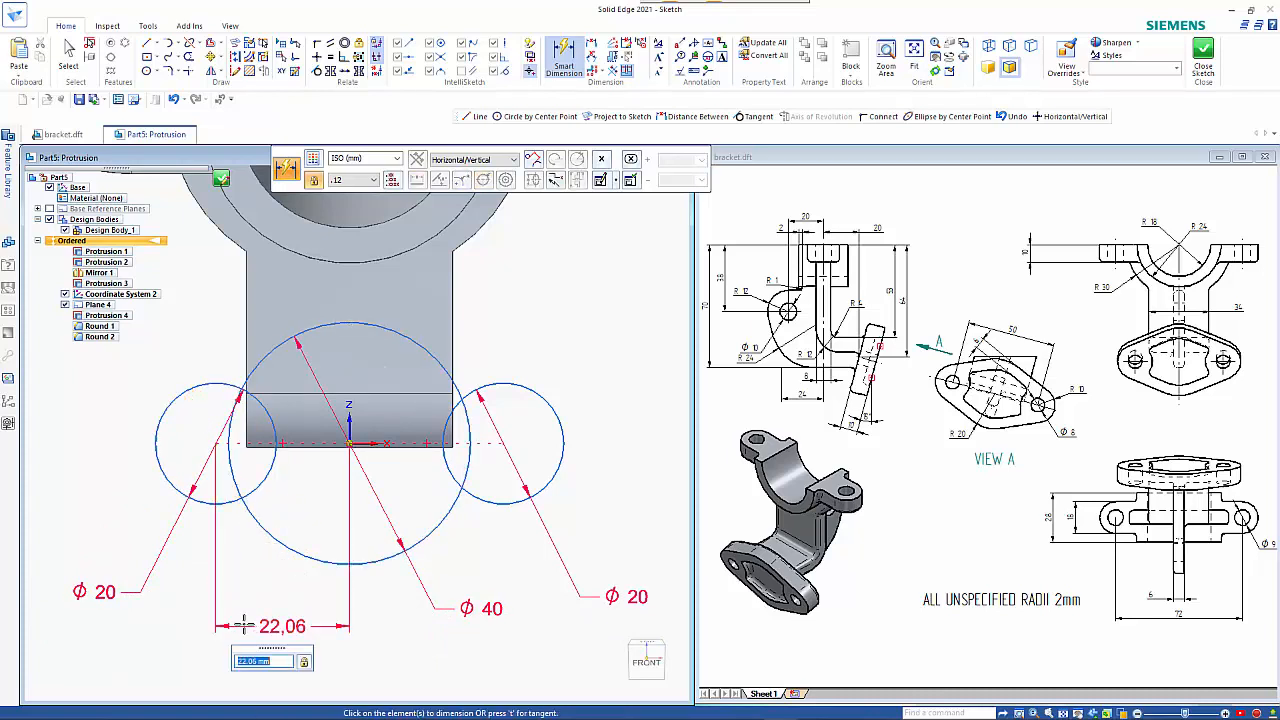
type("25")
key("Return")
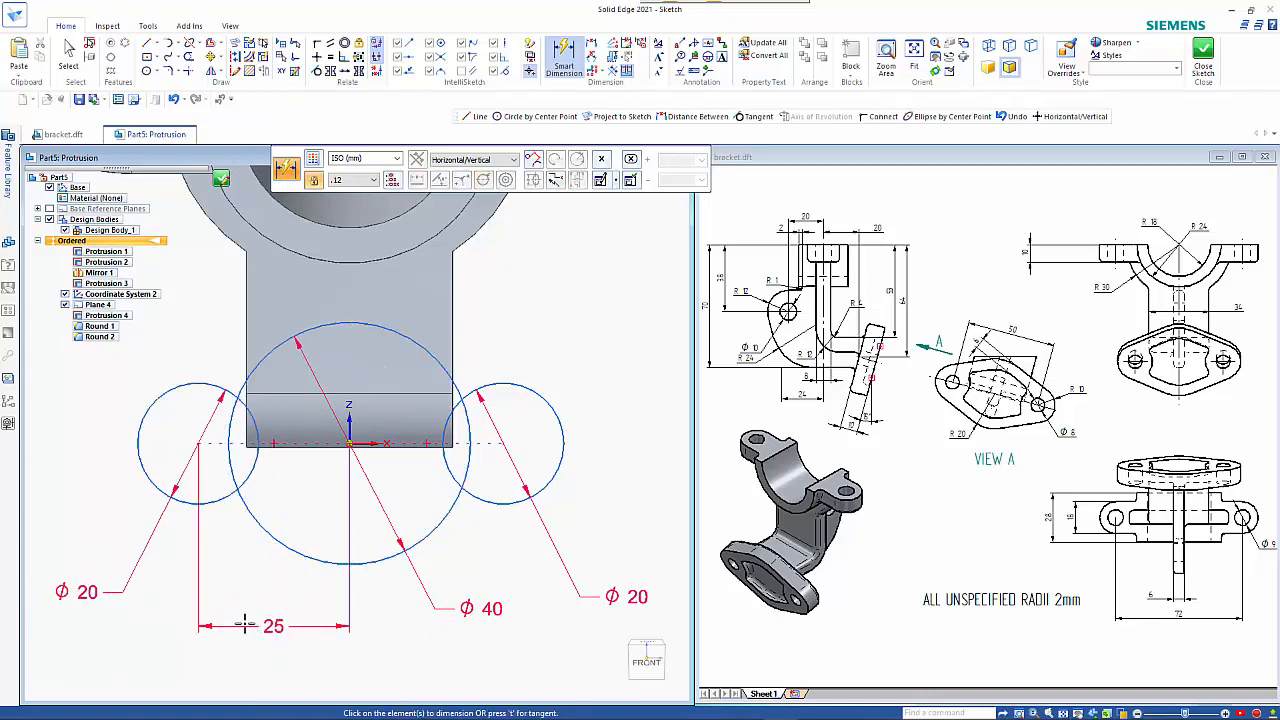
left_click(370, 558)
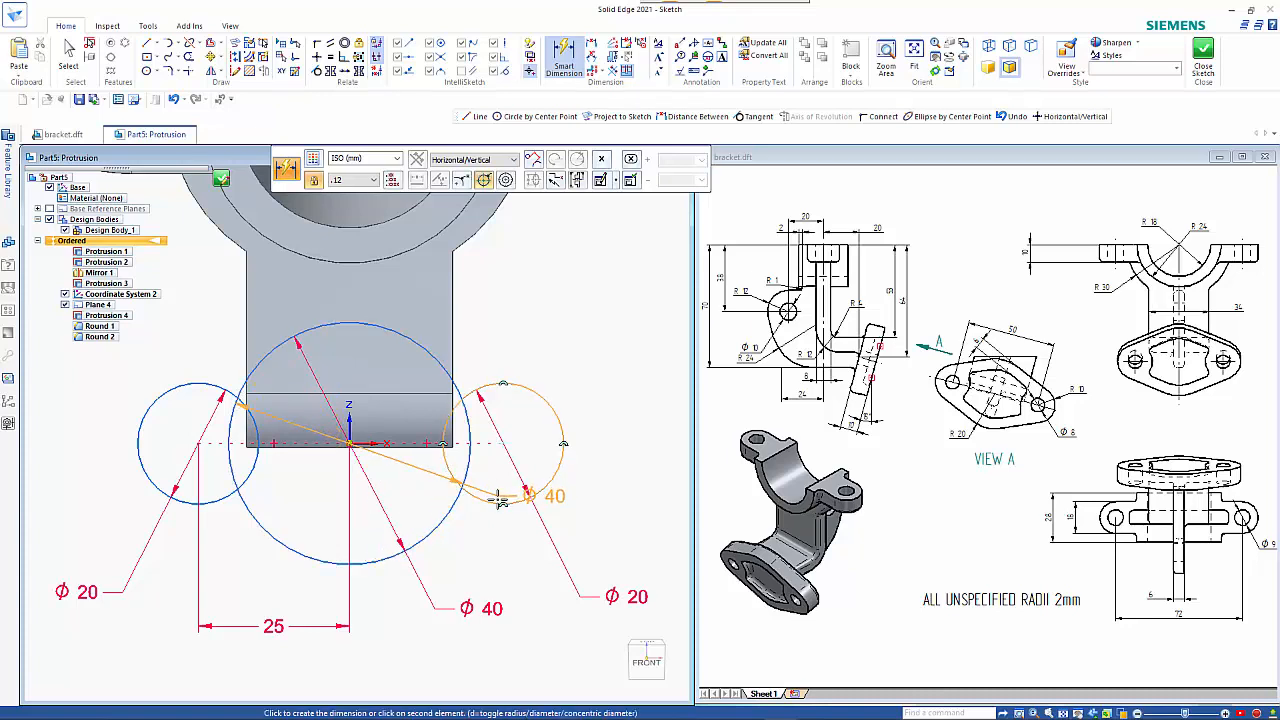
left_click(498, 503)
left_click(452, 635)
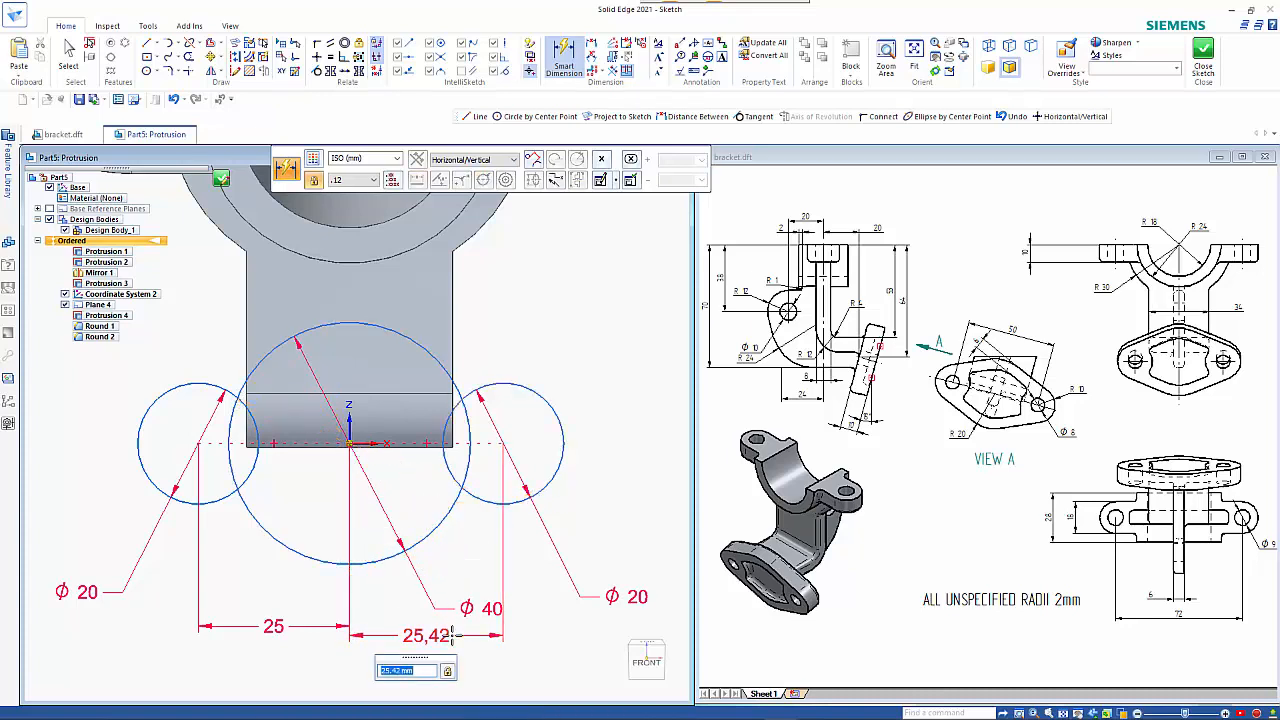
type("25")
key("Return")
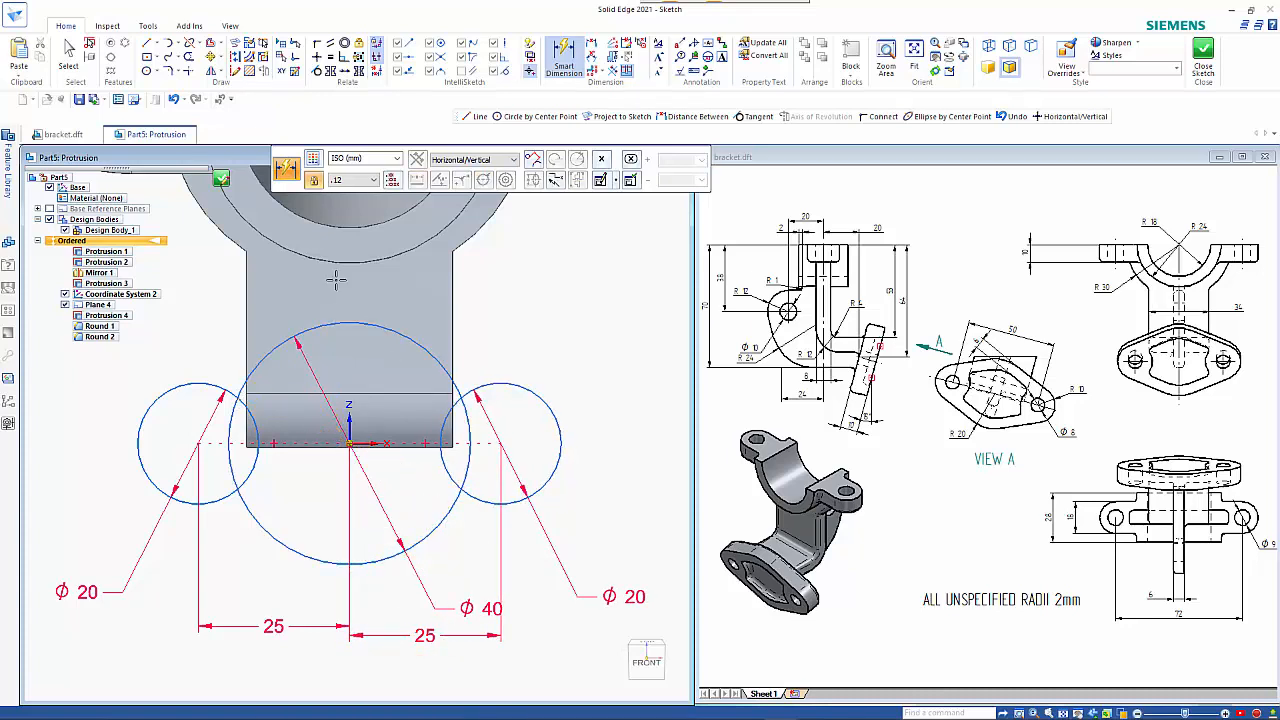
- Draw four lines tangent to the central circle and the side circles, two above and two below, to outline the flange
left_click(146, 44)
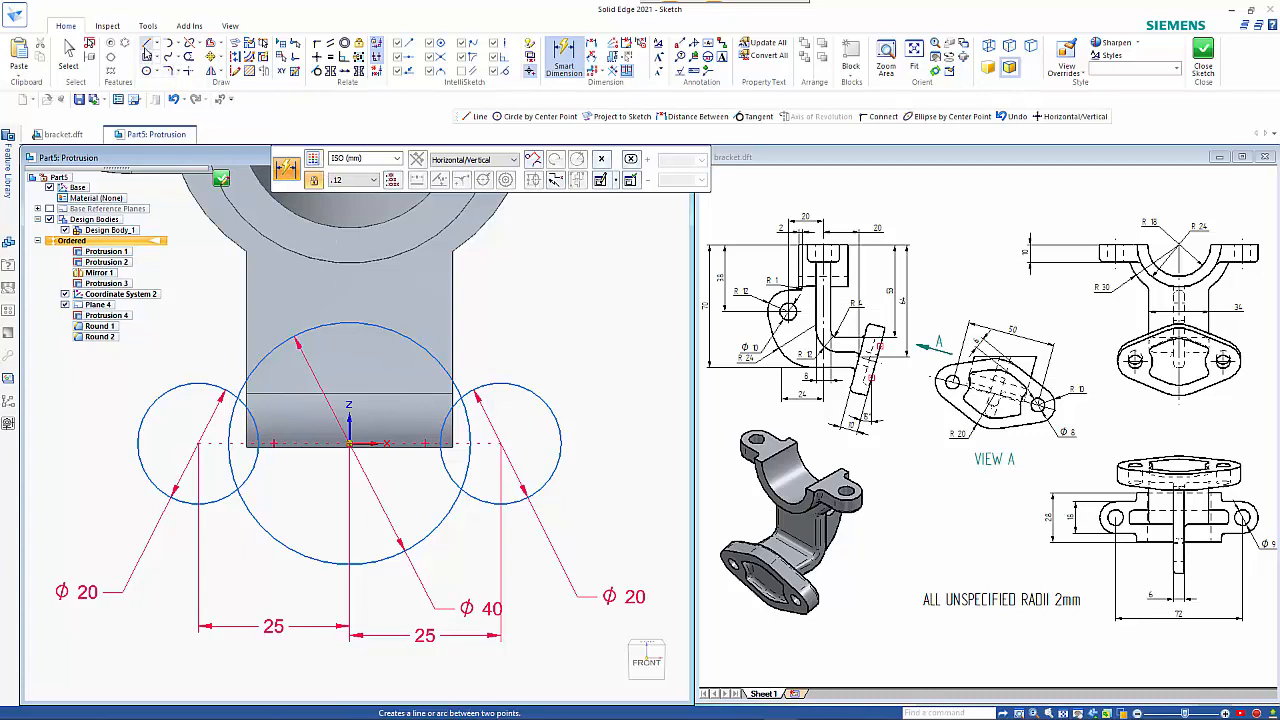
left_click(160, 397)
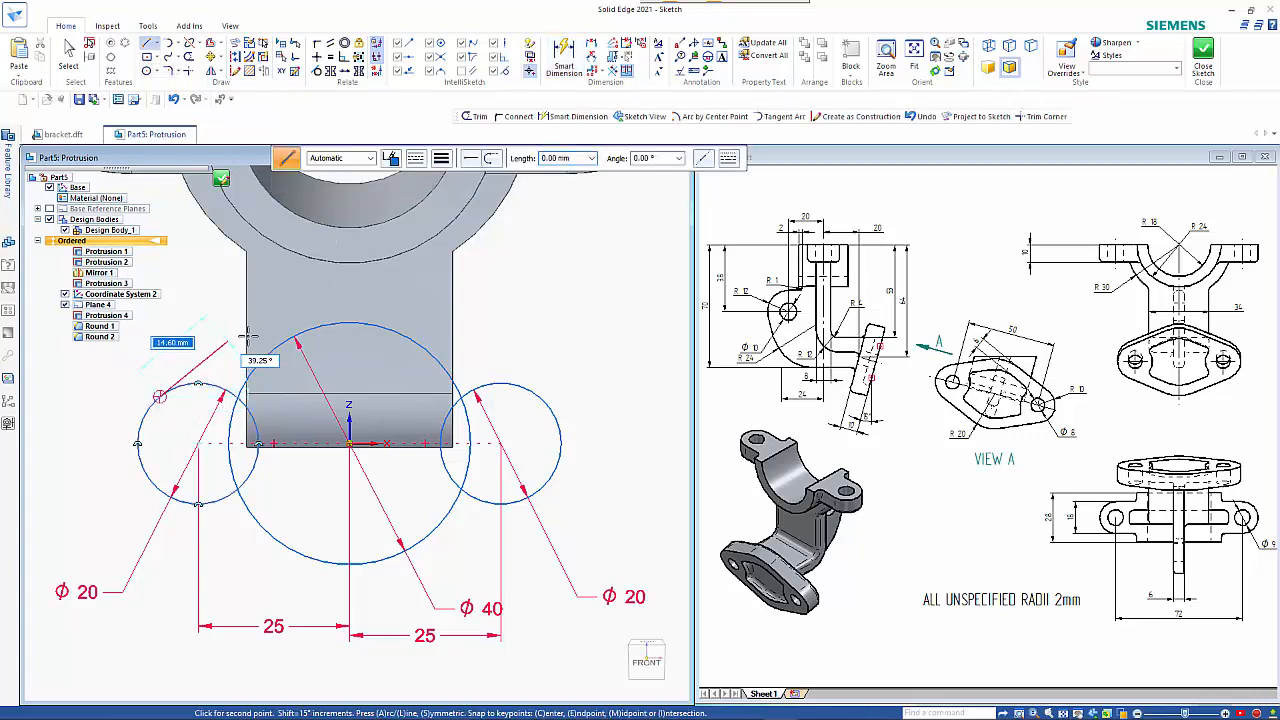
left_click(301, 332)
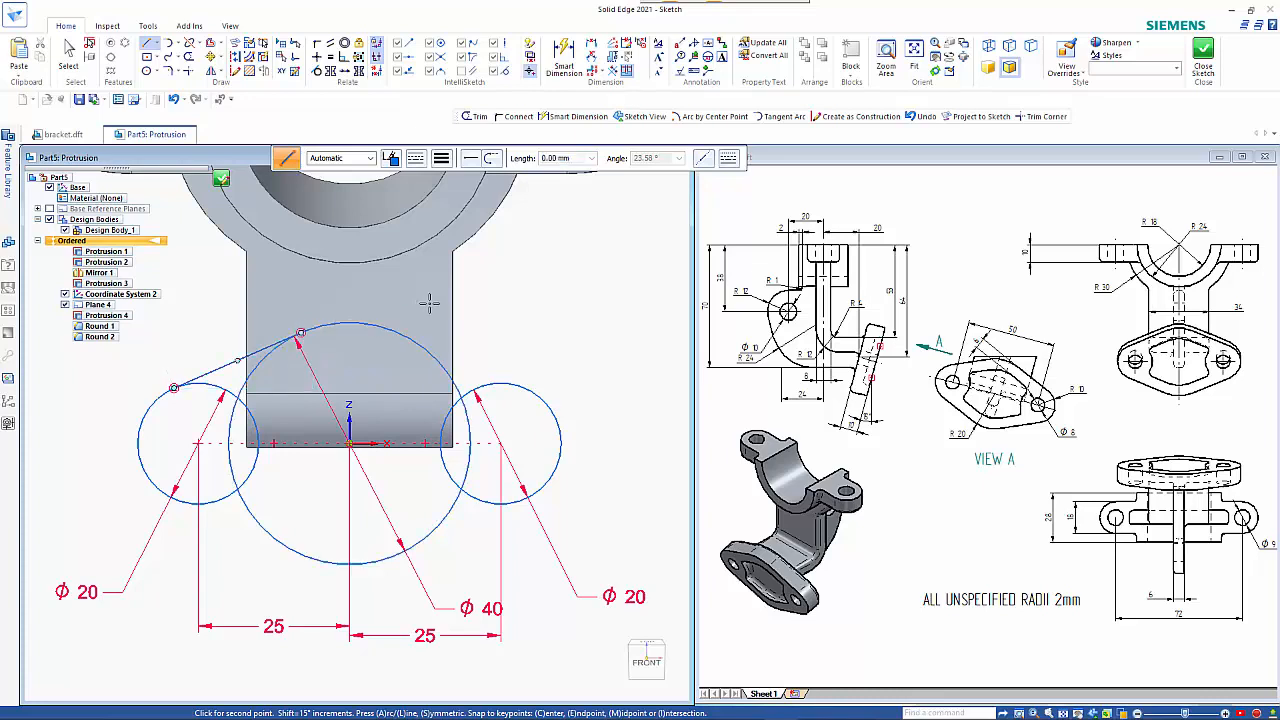
left_click(547, 400)
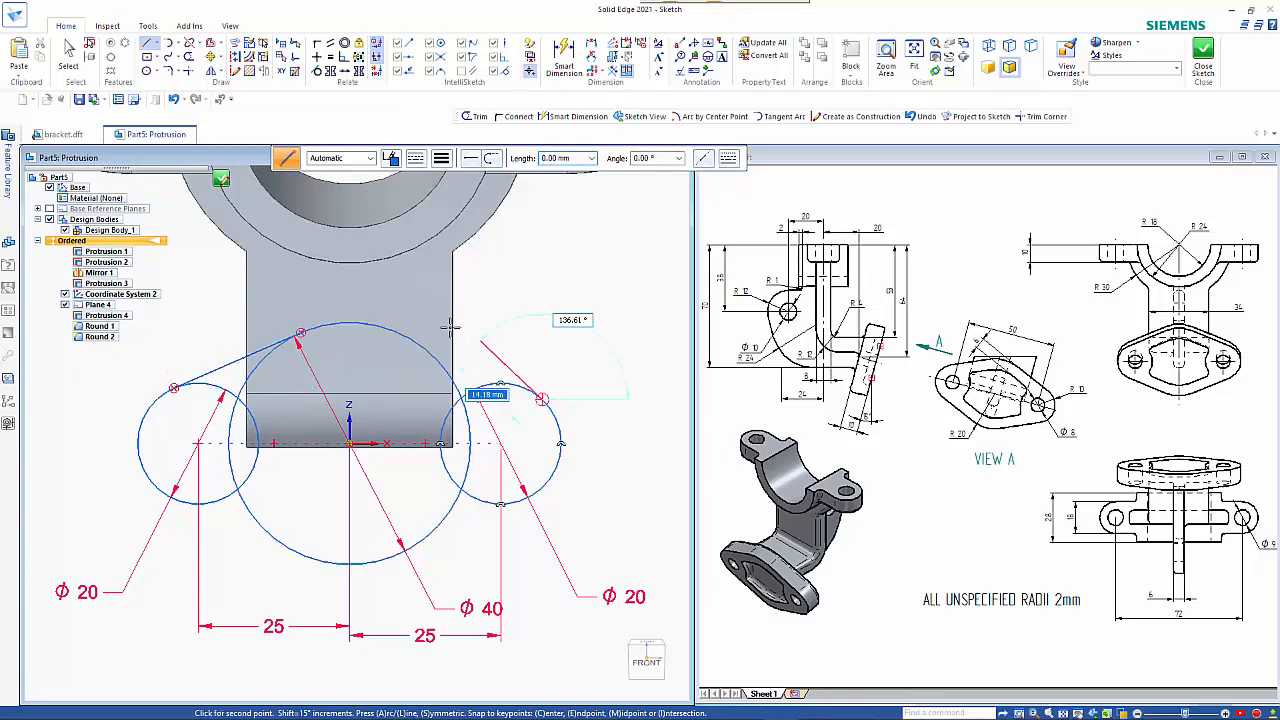
left_click(390, 330)
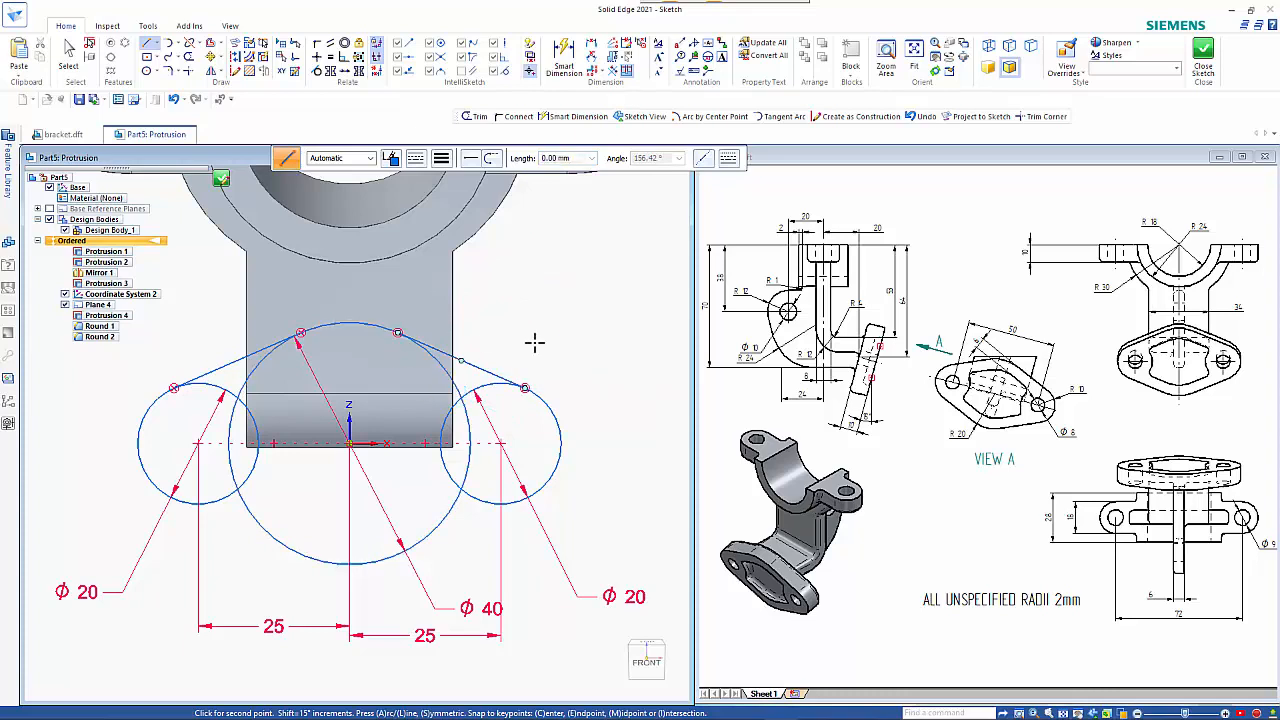
left_click(544, 500)
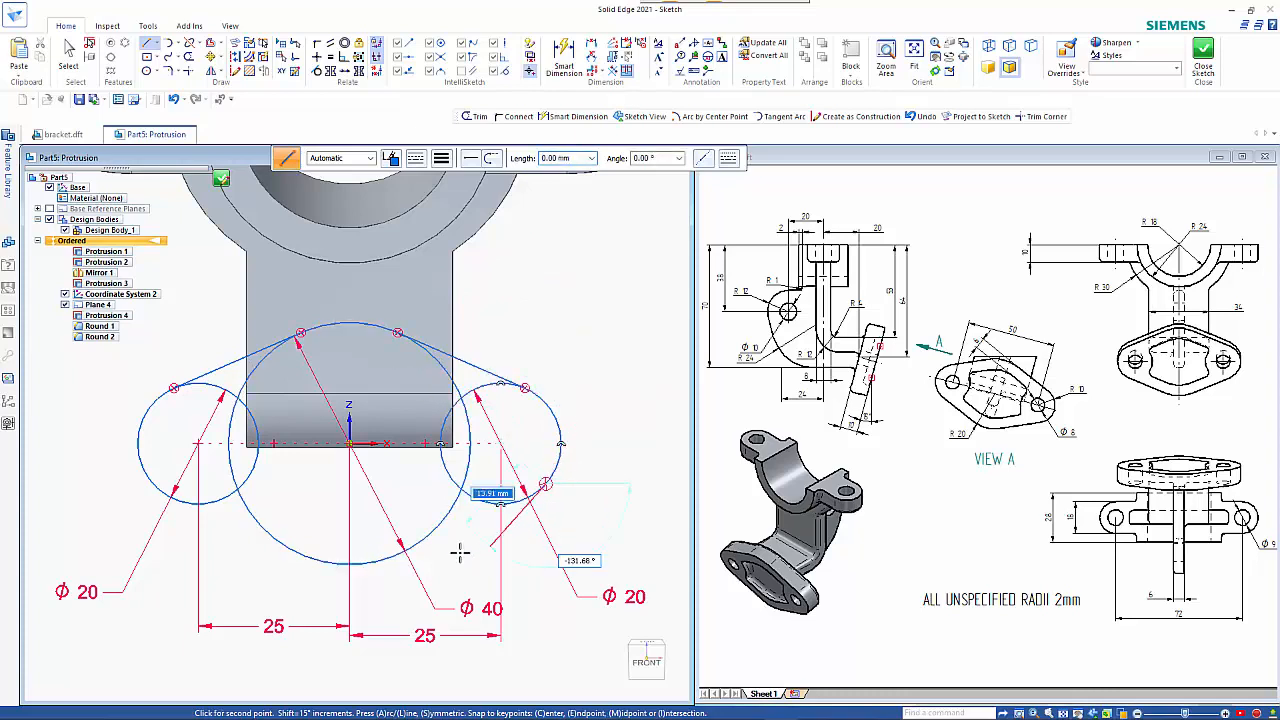
left_click(384, 576)
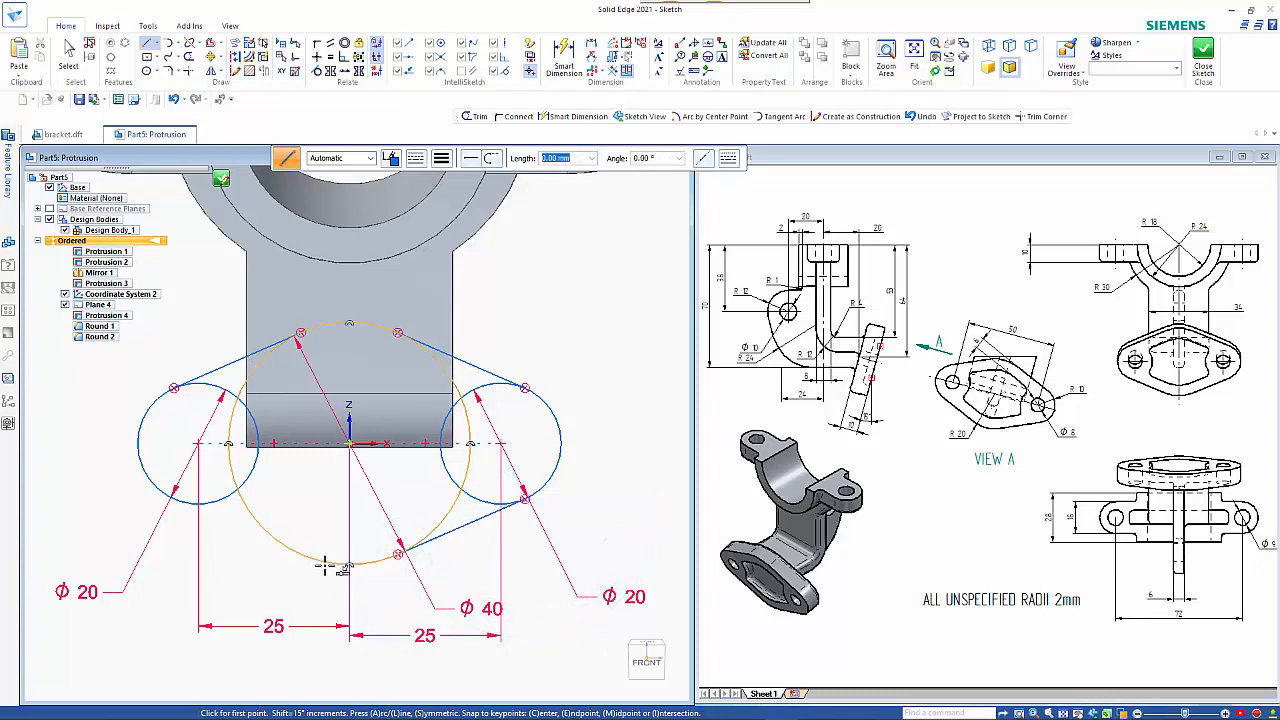
left_click(184, 512)
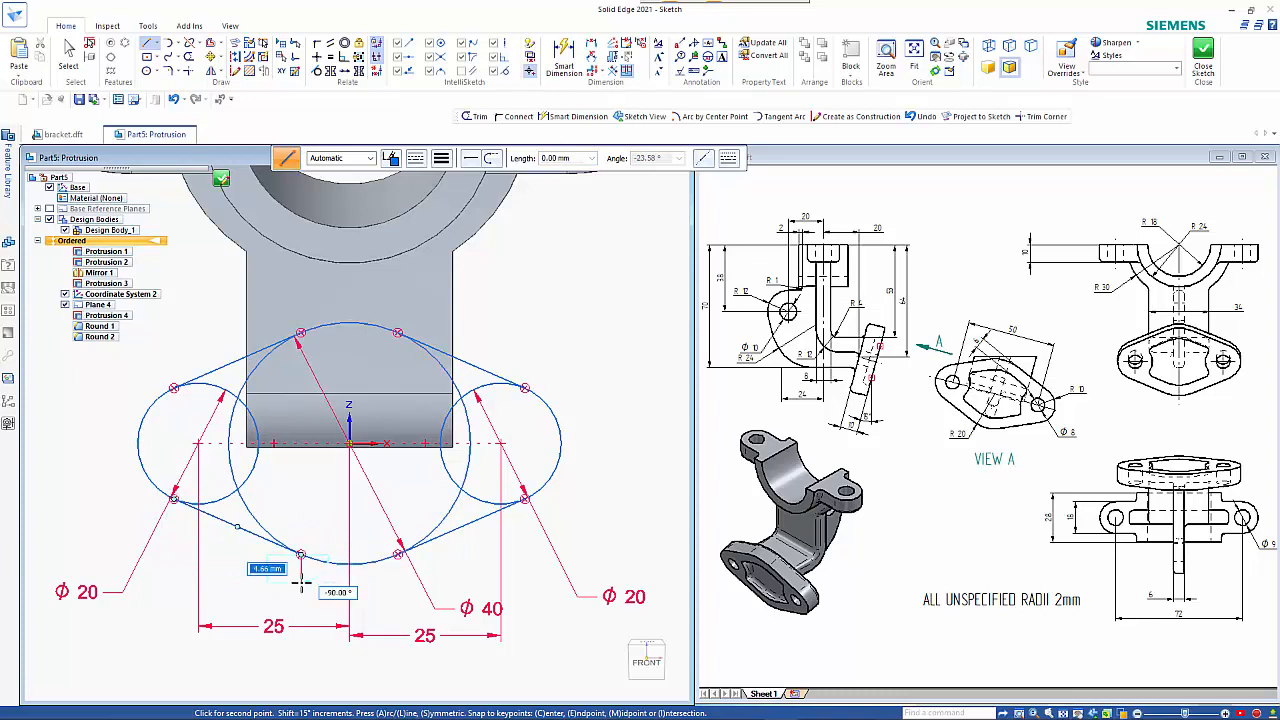
left_click(301, 557)
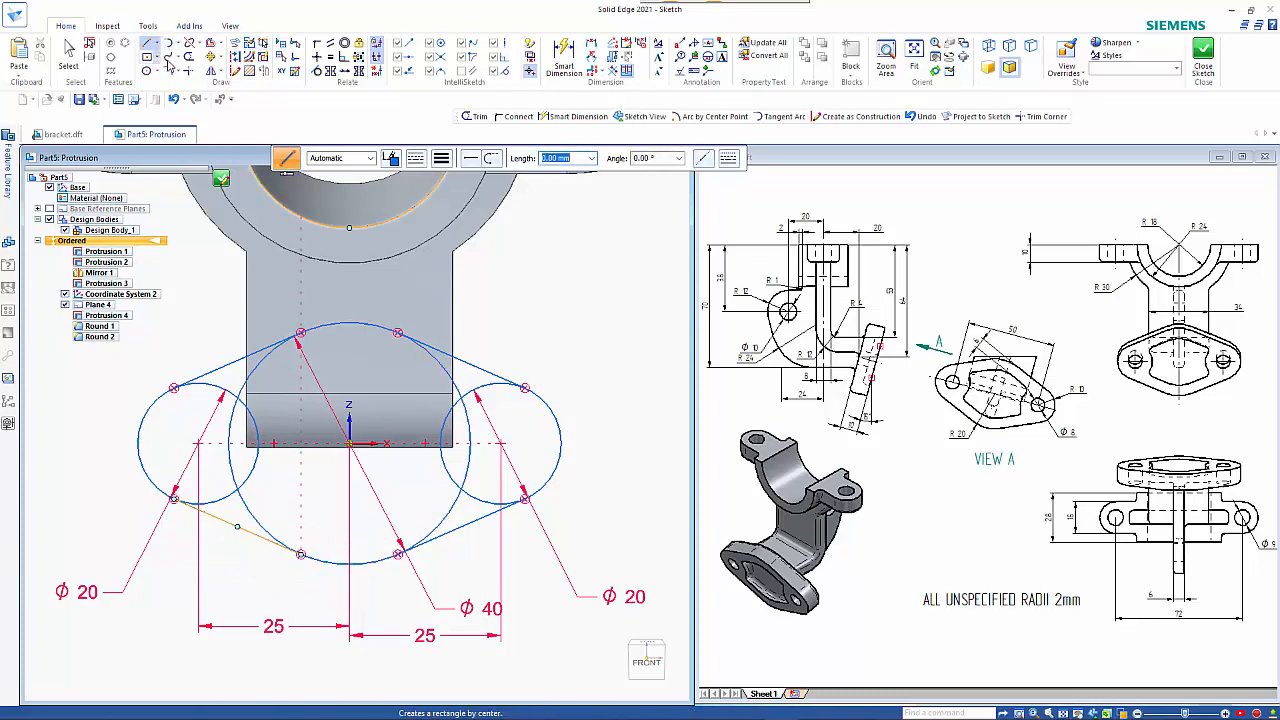
- Trim the inner arcs of the three circles so that only the closed outer flange outline remains
left_click(188, 59)
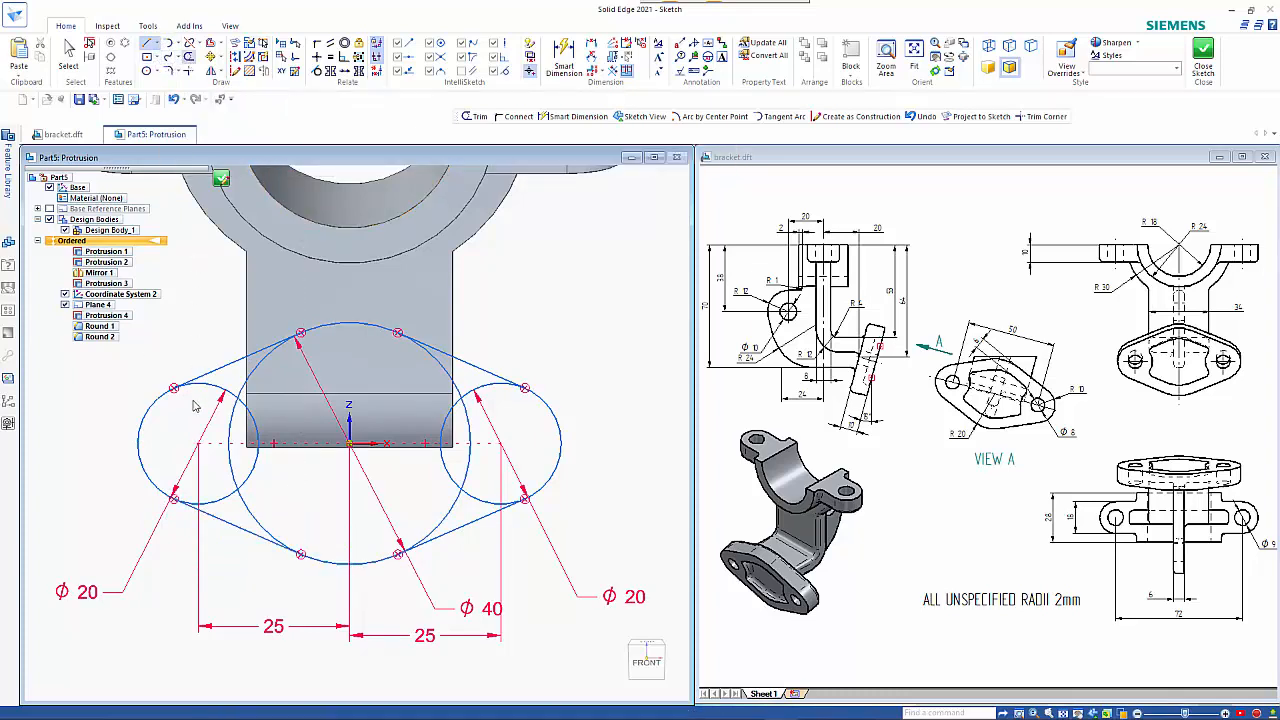
left_click_drag(190, 408, 253, 377)
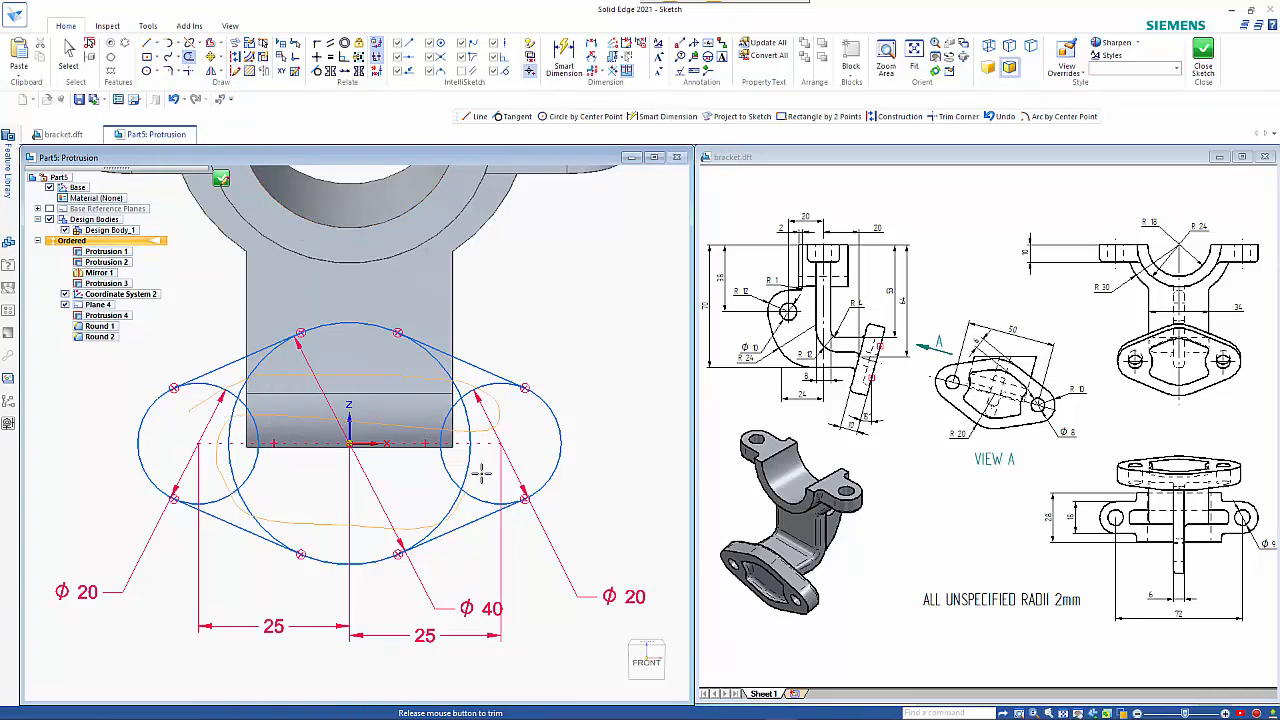
left_click_drag(482, 474, 471, 449)
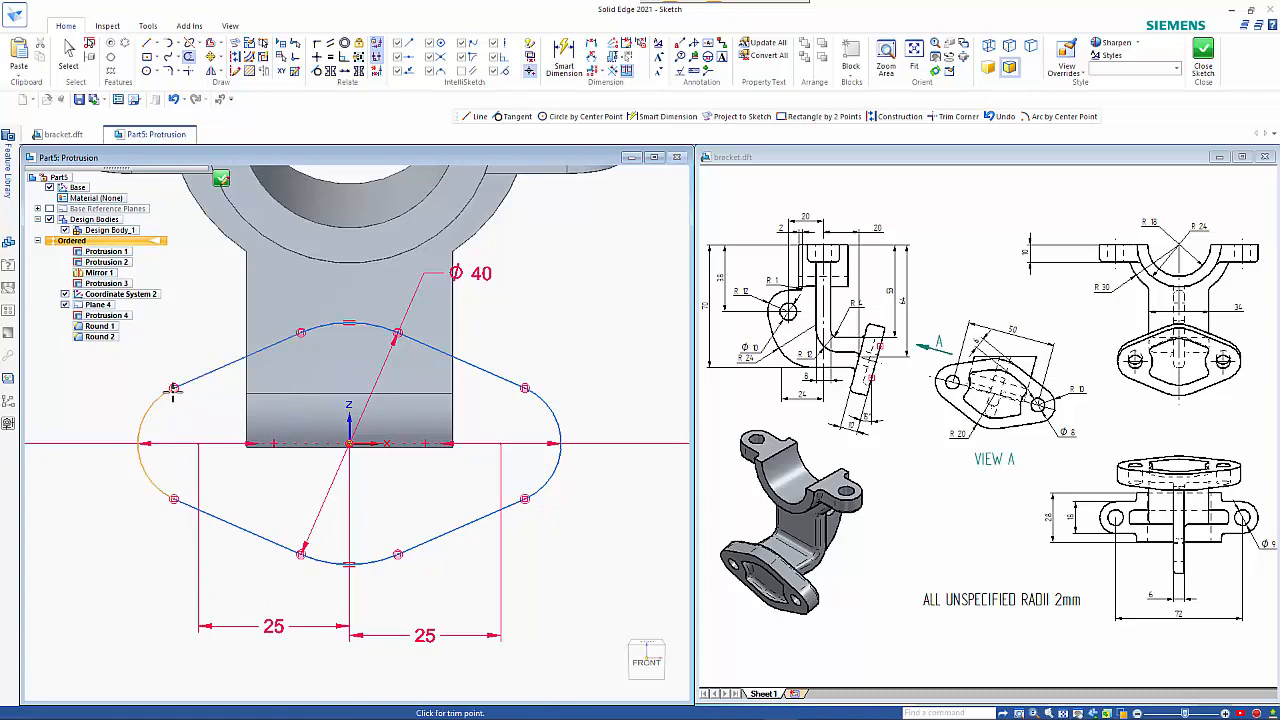
- Close the flange sketch and extrude it 10 mm with a finite extent to the side facing away from the web
left_click(220, 180)
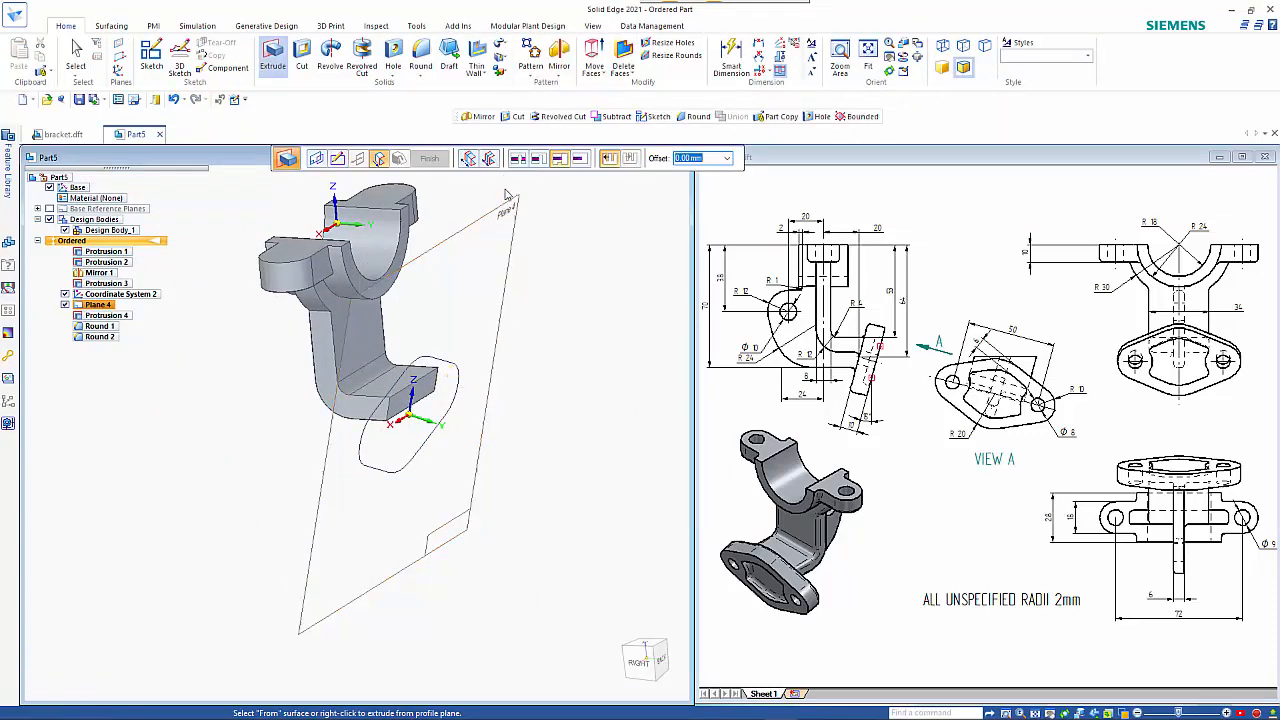
left_click(577, 162)
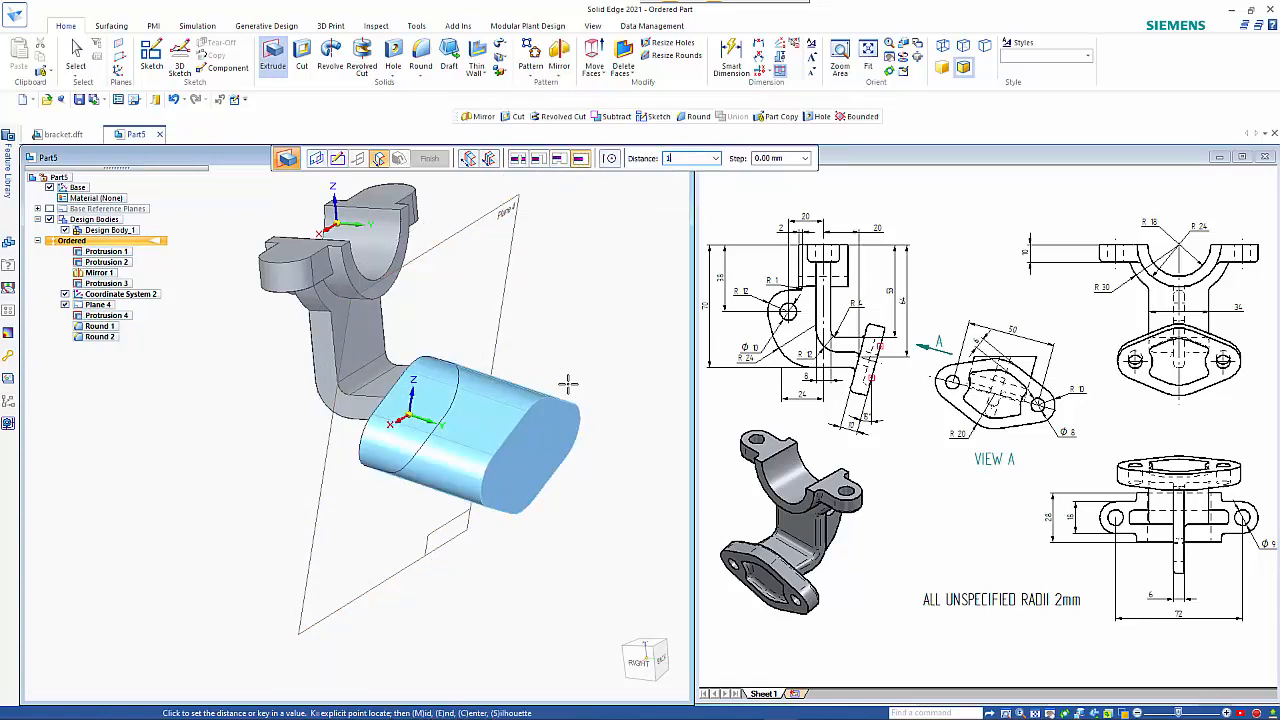
type("10")
key("Tab")
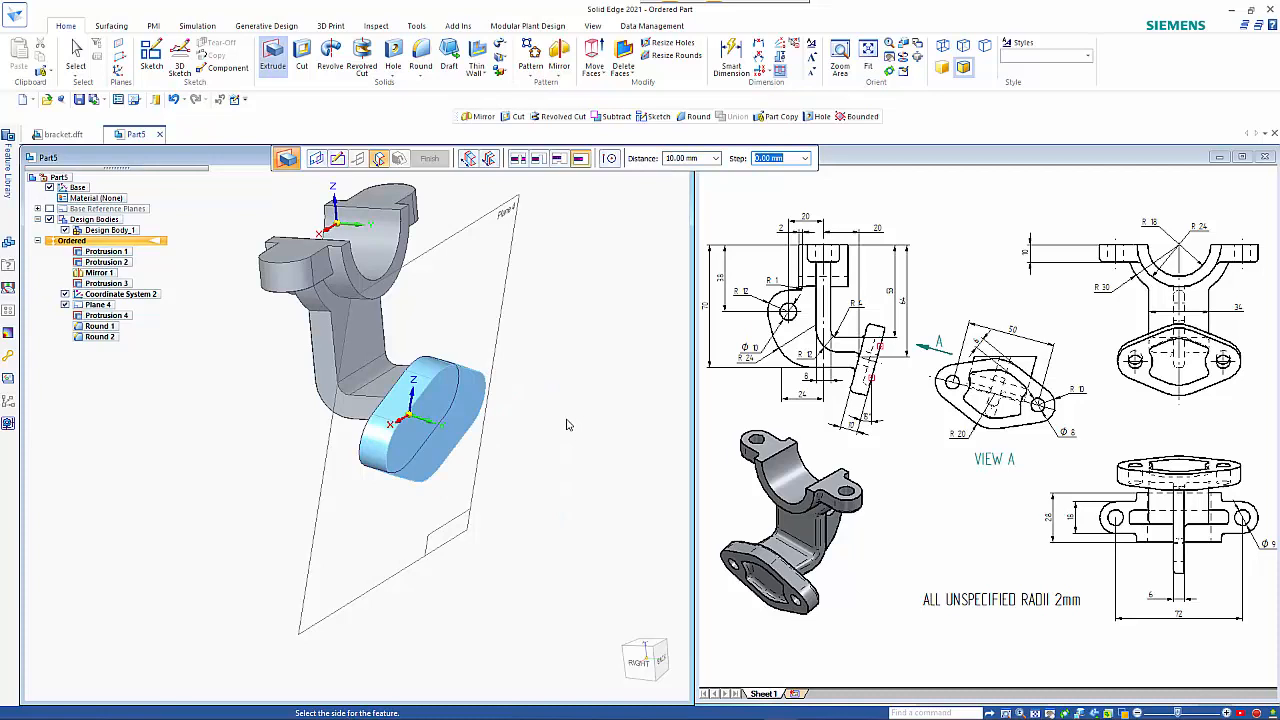
left_click(574, 427)
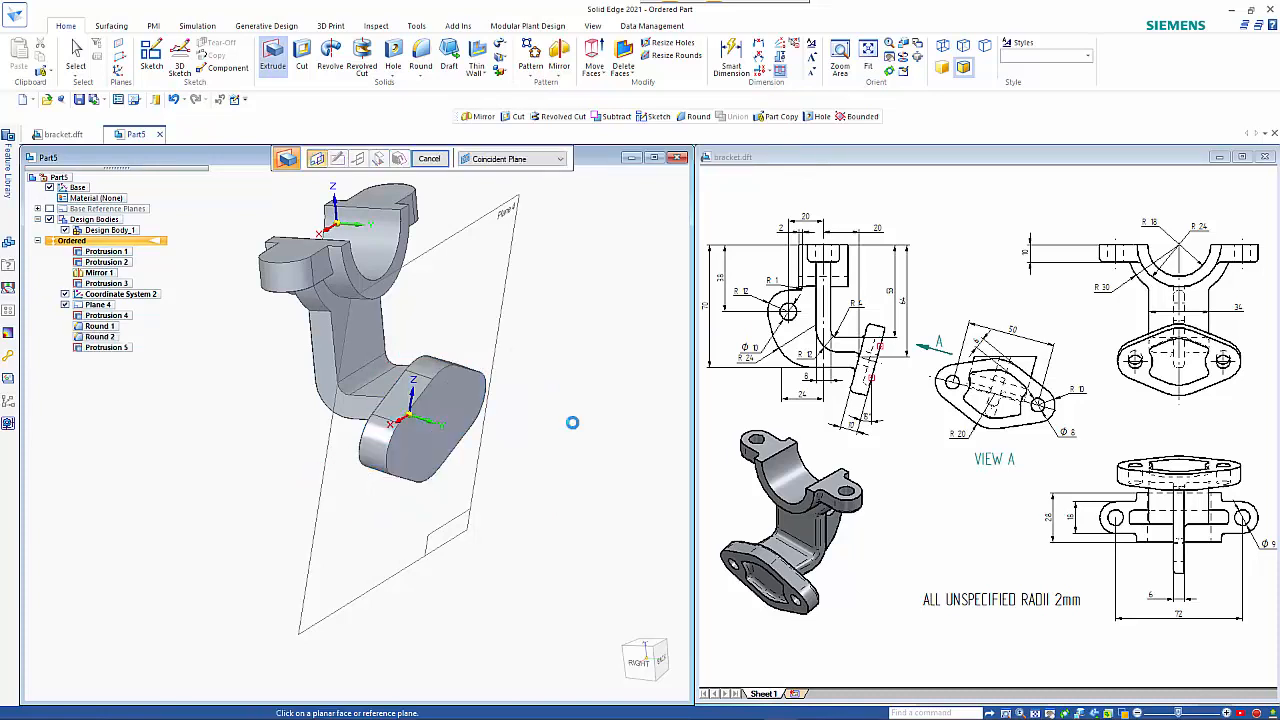
- Start an extrusion sketch on the vertical YZ plane and draw an open rib outline of lines and a tangent arc from hub underside to flange
mouse_move(540, 443)
middle_mouse_down()
mouse_move(597, 346)
mouse_move(612, 417)
mouse_move(560, 423)
mouse_move(561, 447)
middle_mouse_up()
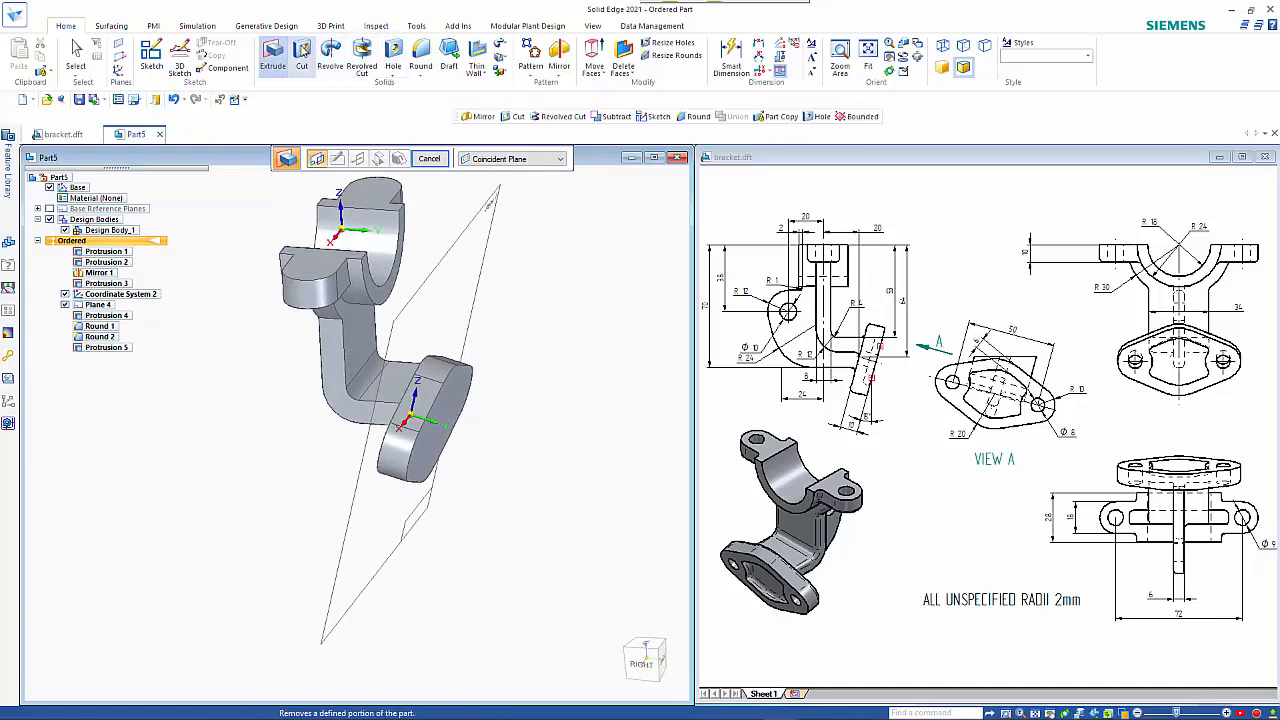
left_click(273, 55)
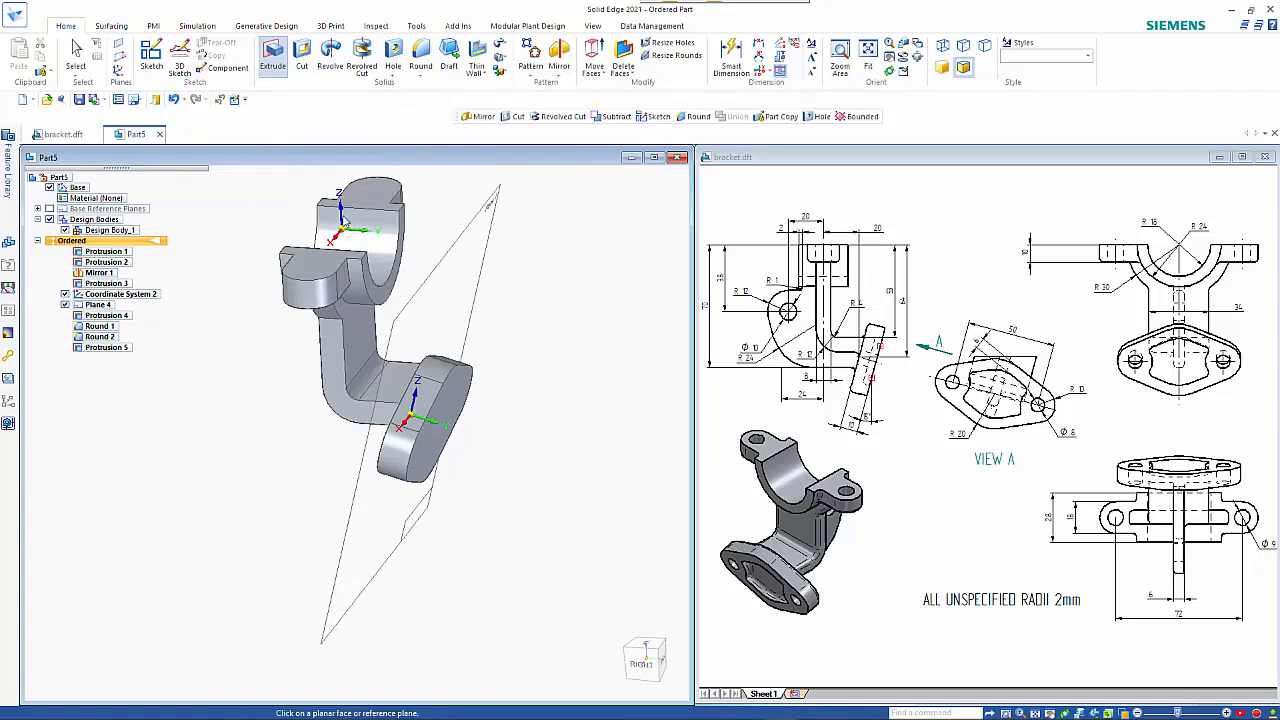
left_click(352, 219)
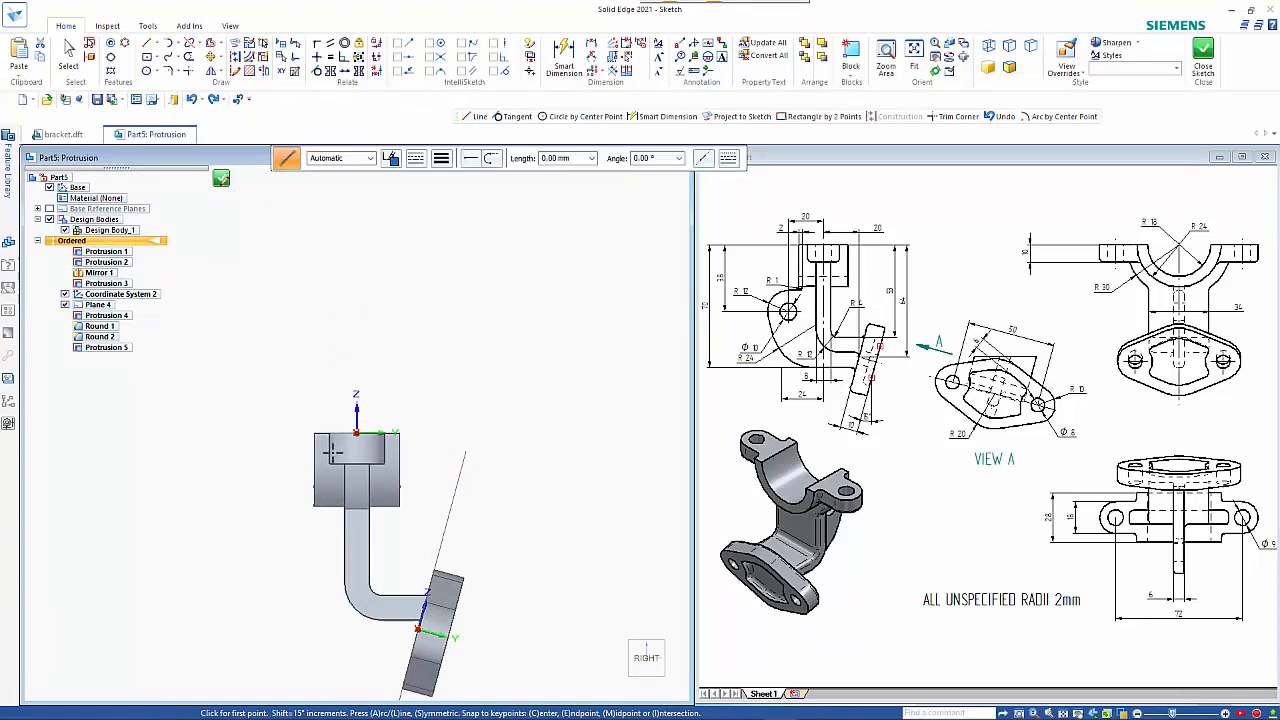
scroll(309, 496, "up", 3)
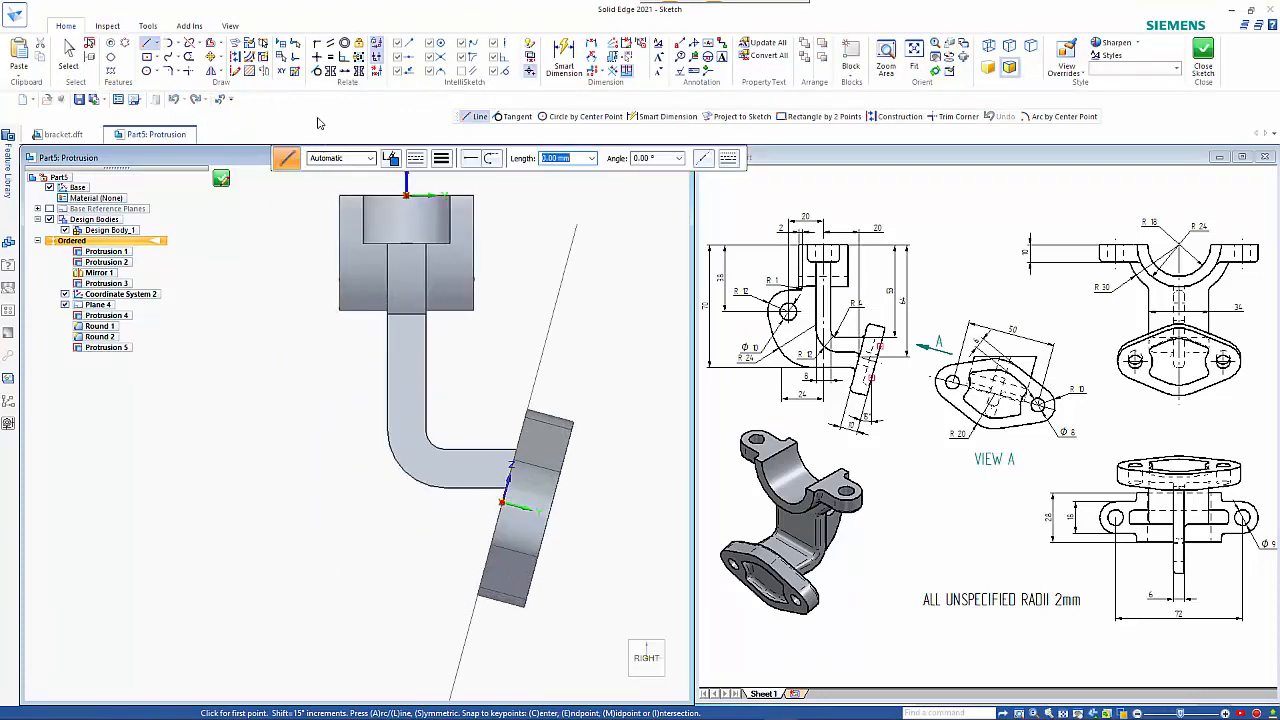
left_click(351, 311)
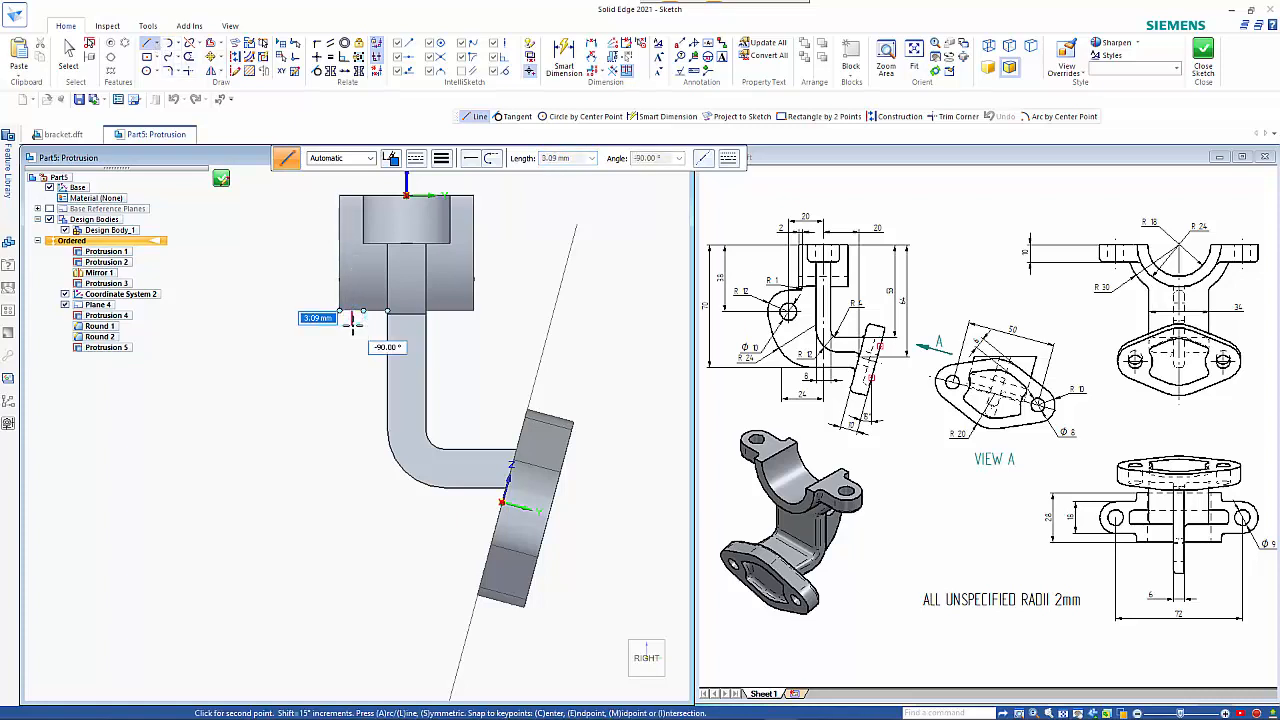
left_click(300, 325)
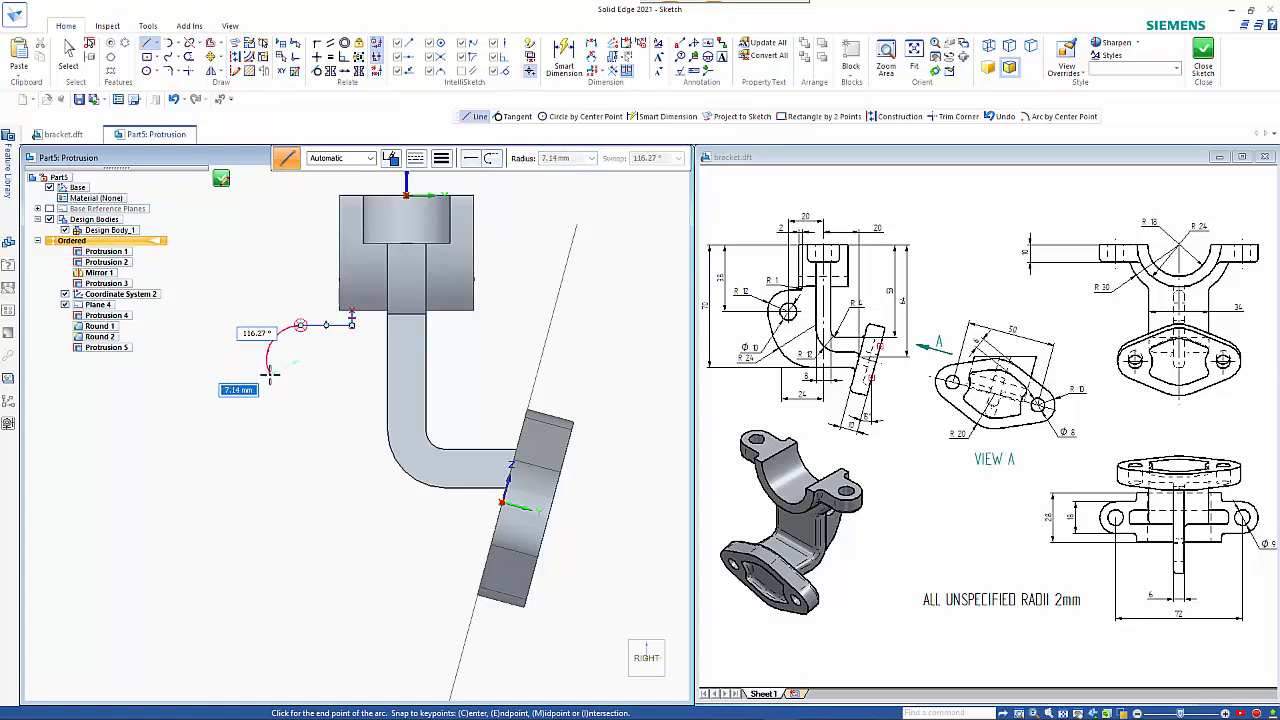
left_click(269, 374)
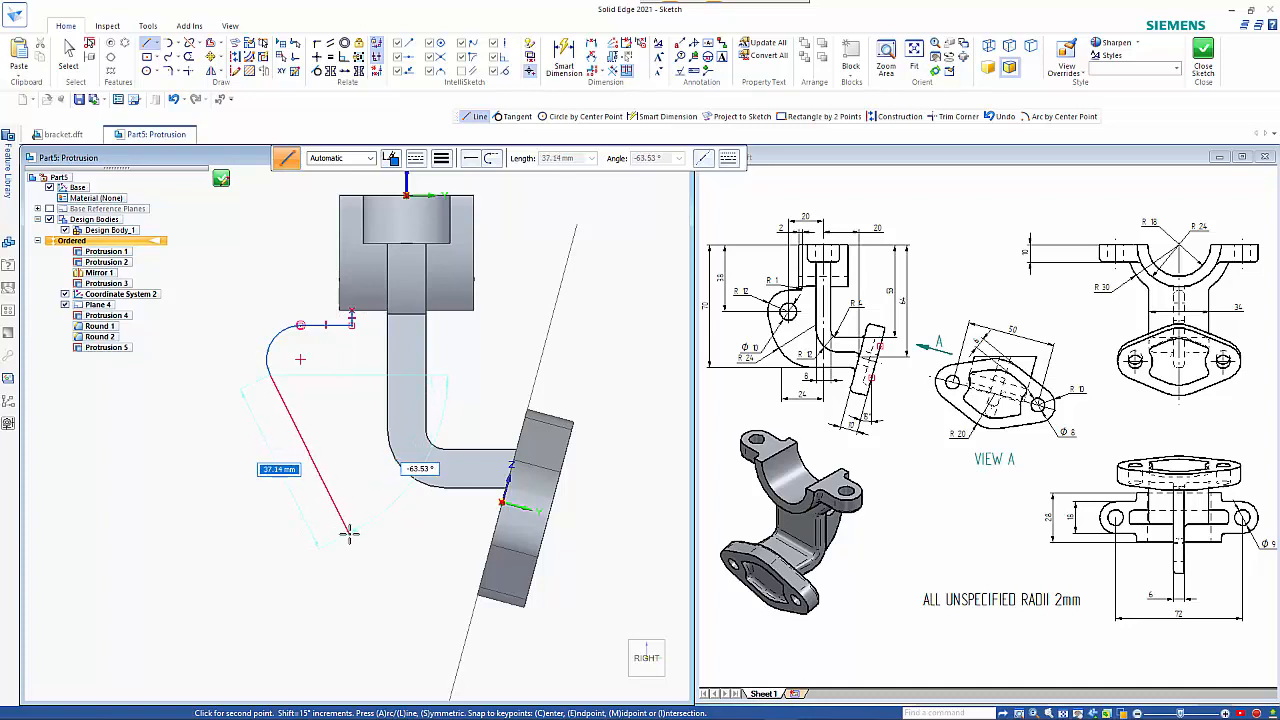
left_click(346, 531)
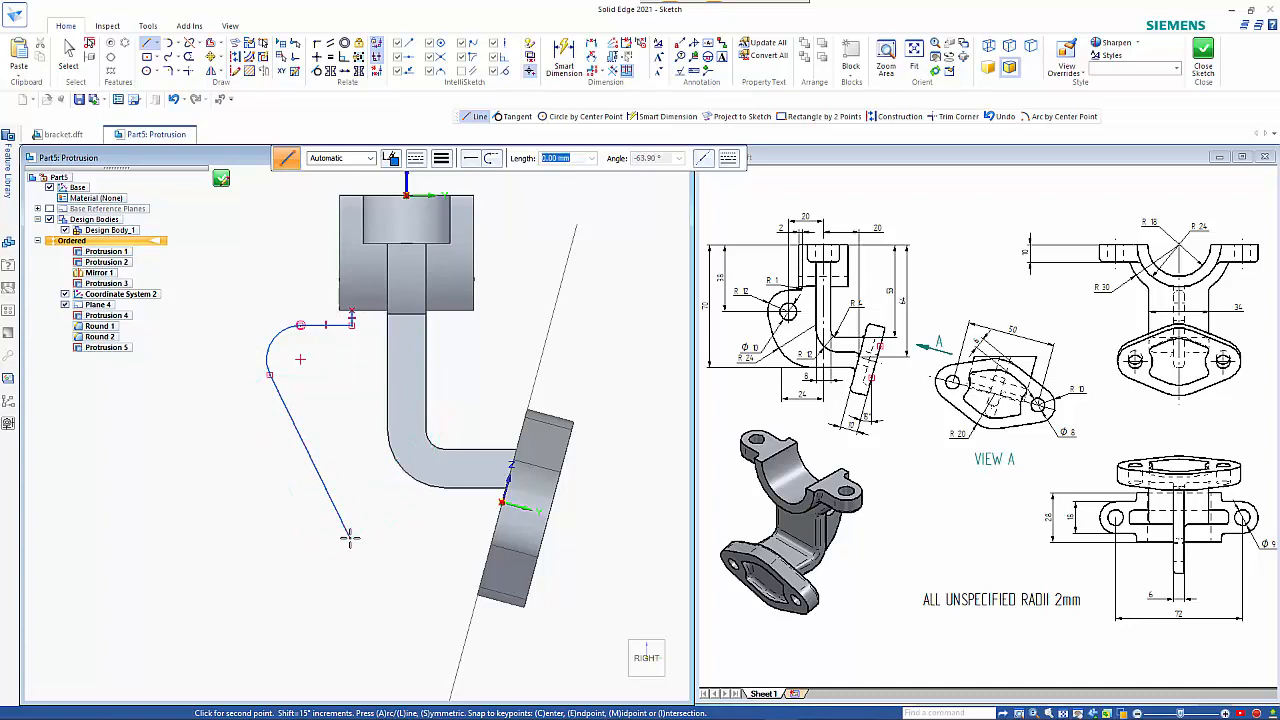
left_click(490, 541)
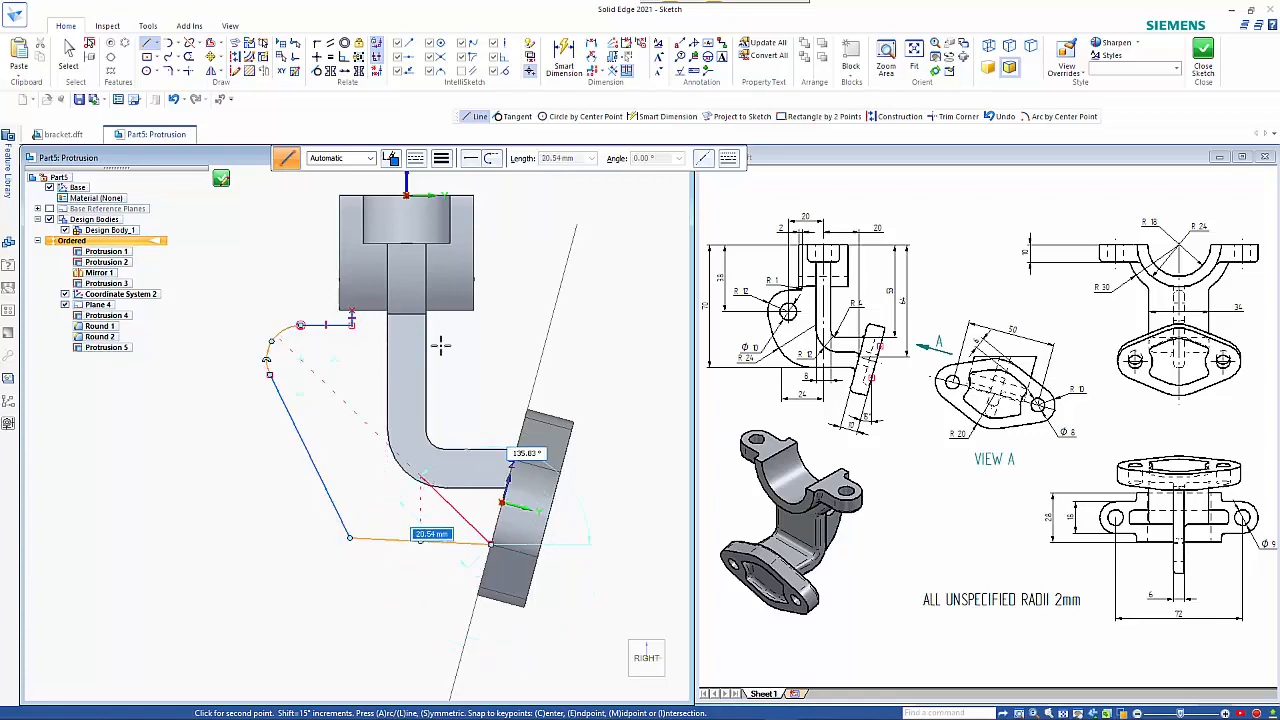
- Make the rib outline's bottom line horizontal and join its free end to the slanted line at a clean corner
left_click(318, 60)
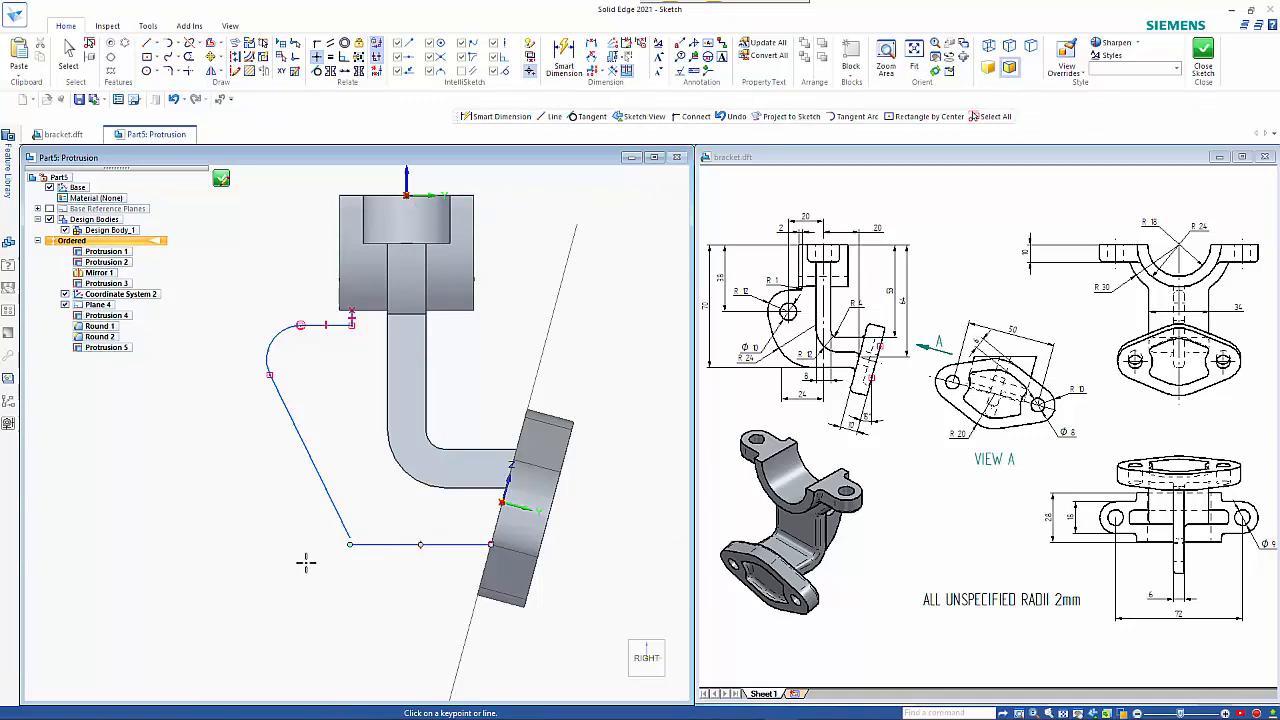
left_click(319, 71)
left_click_drag(283, 500, 341, 508)
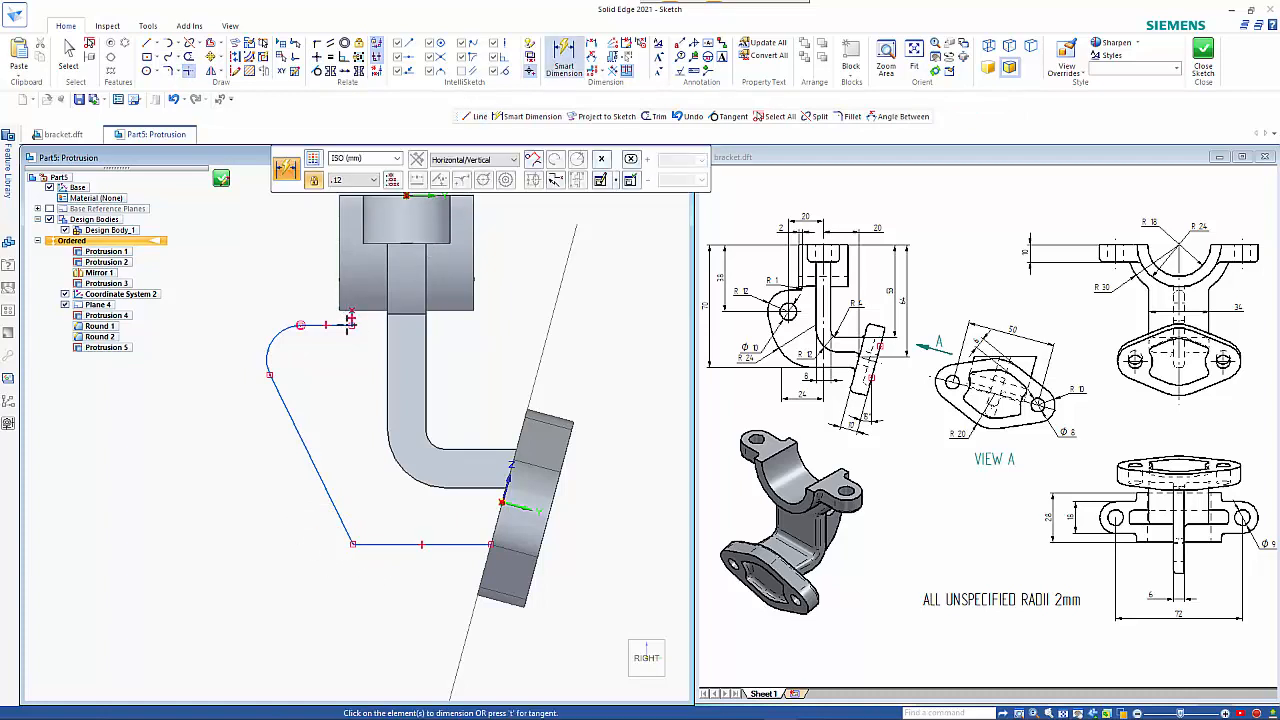
- Dimension the short vertical line at the hub's underside 2 mm horizontally from the hub's outer edge
scroll(353, 309, "up", 5)
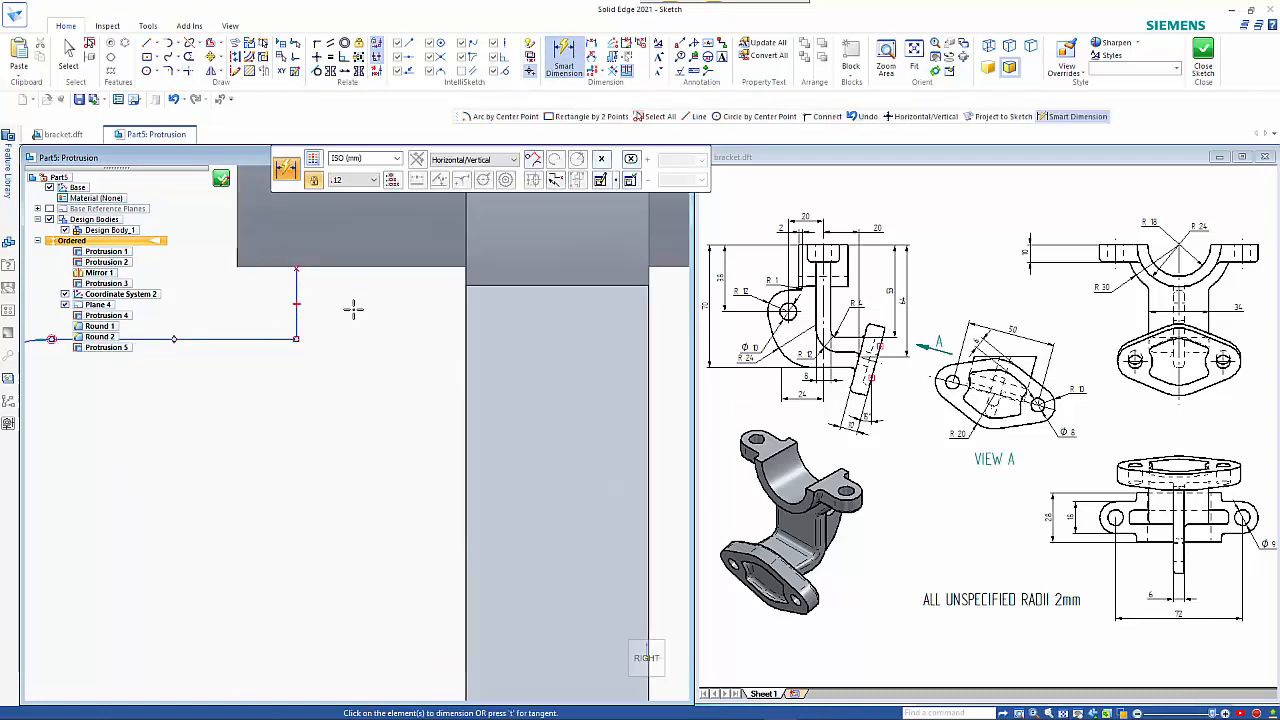
left_click(297, 285)
scroll(363, 323, "down", 2)
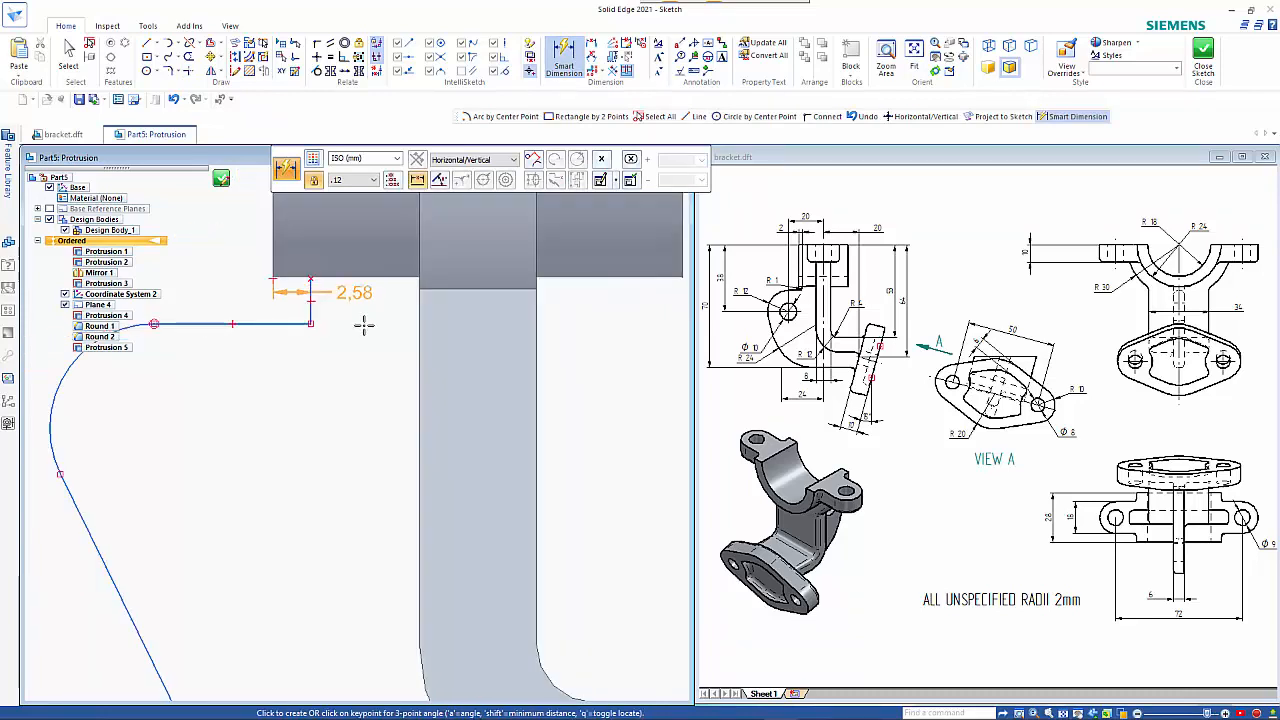
scroll(363, 323, "down", 2)
left_click(268, 249)
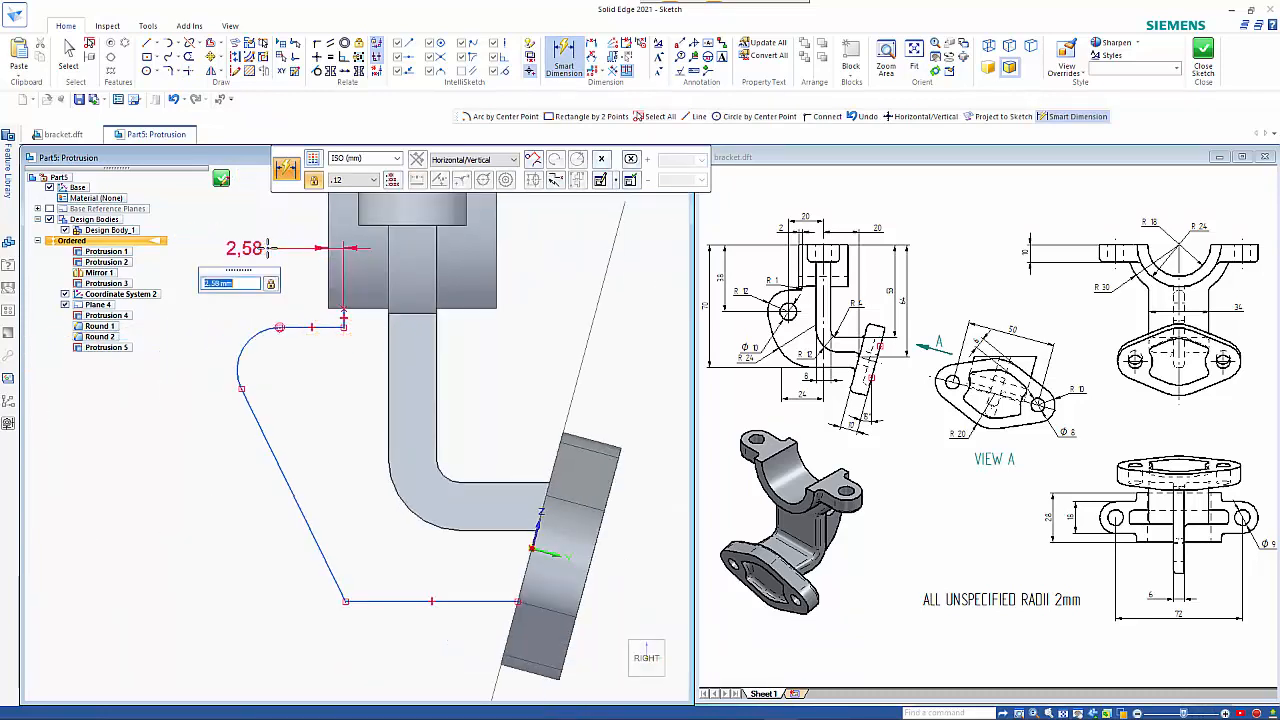
type("2")
key("Return")
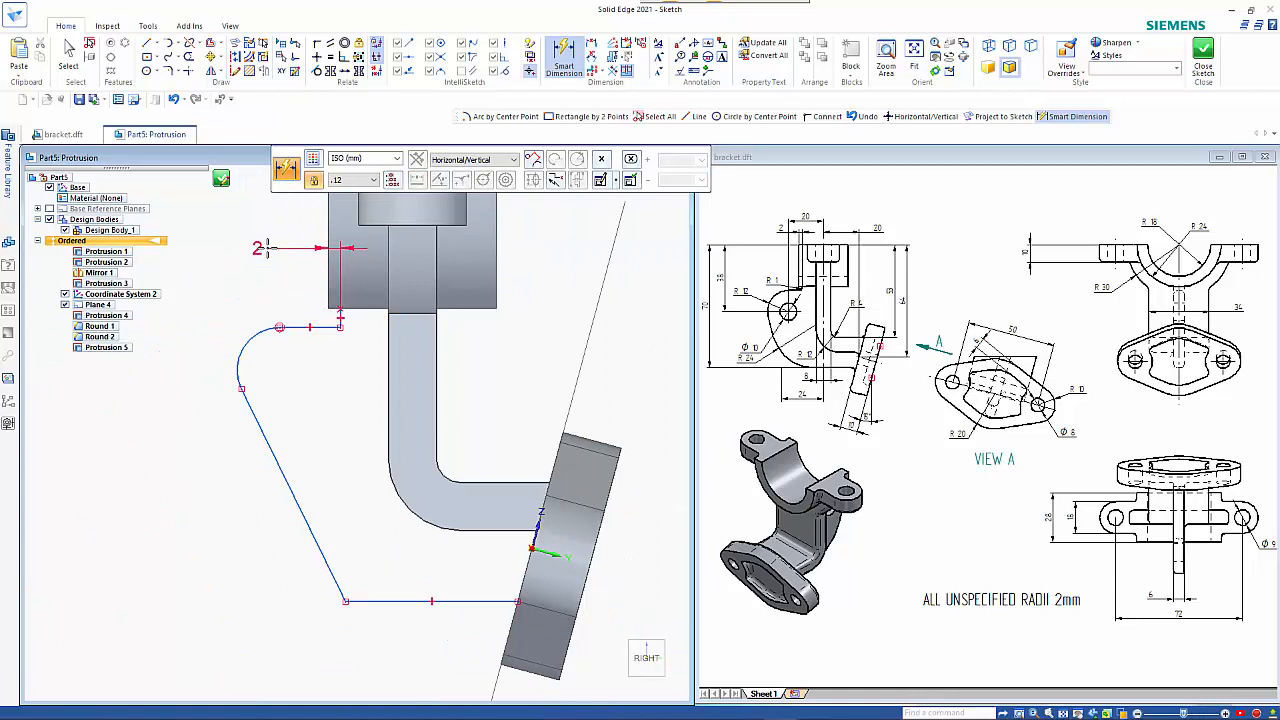
- Set the horizontal distance from the rib arc's center to the vertical Z axis to 20 mm
scroll(365, 400, "down", 3)
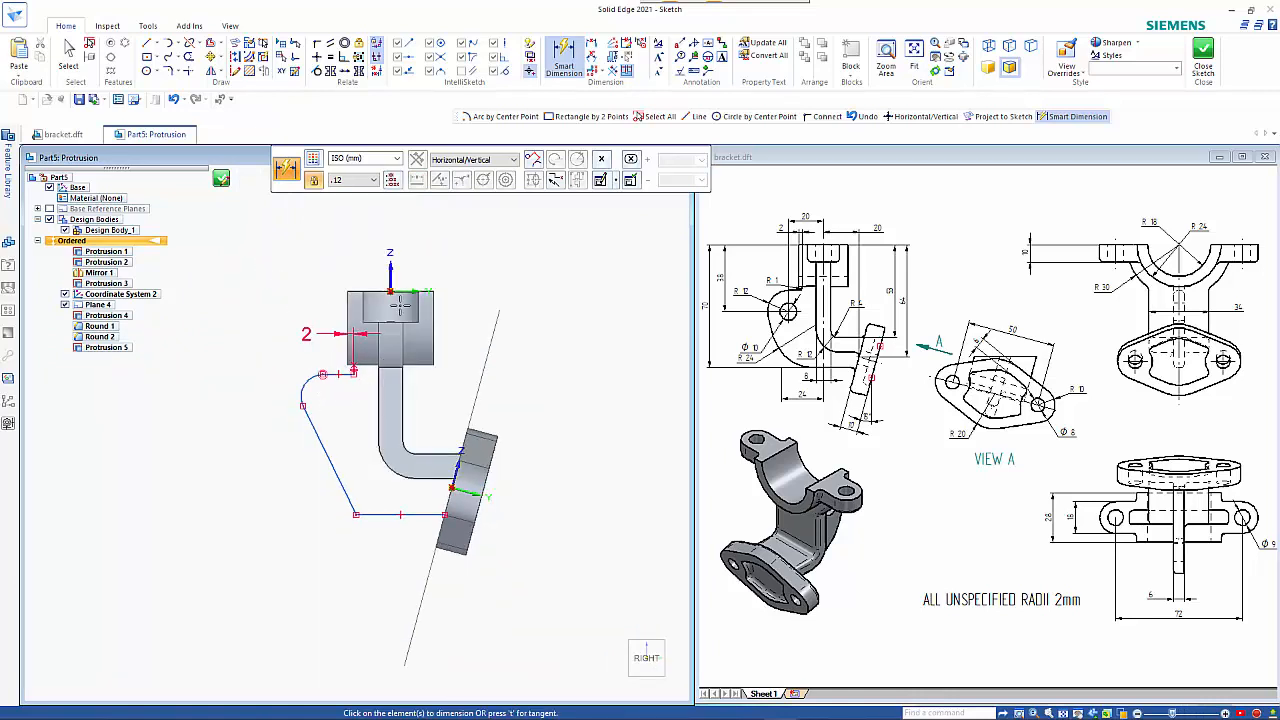
left_click(389, 270)
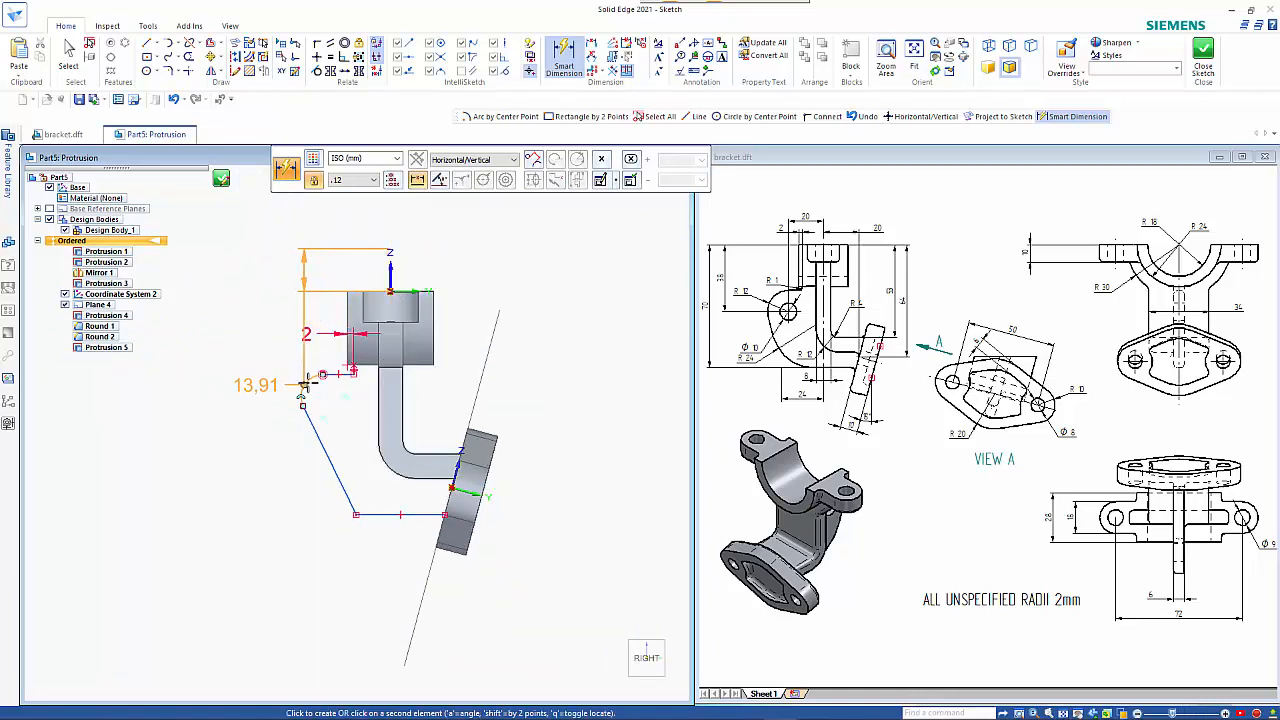
right_click(334, 394)
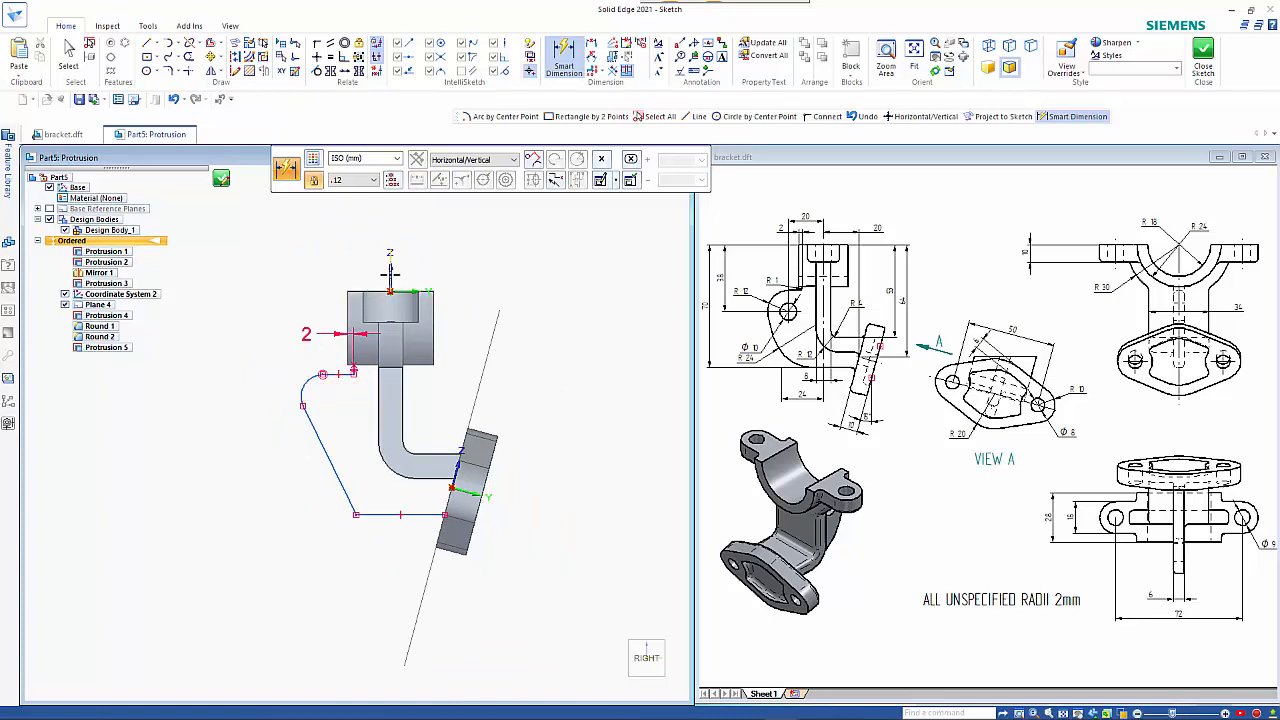
left_click(390, 274)
left_click(309, 379)
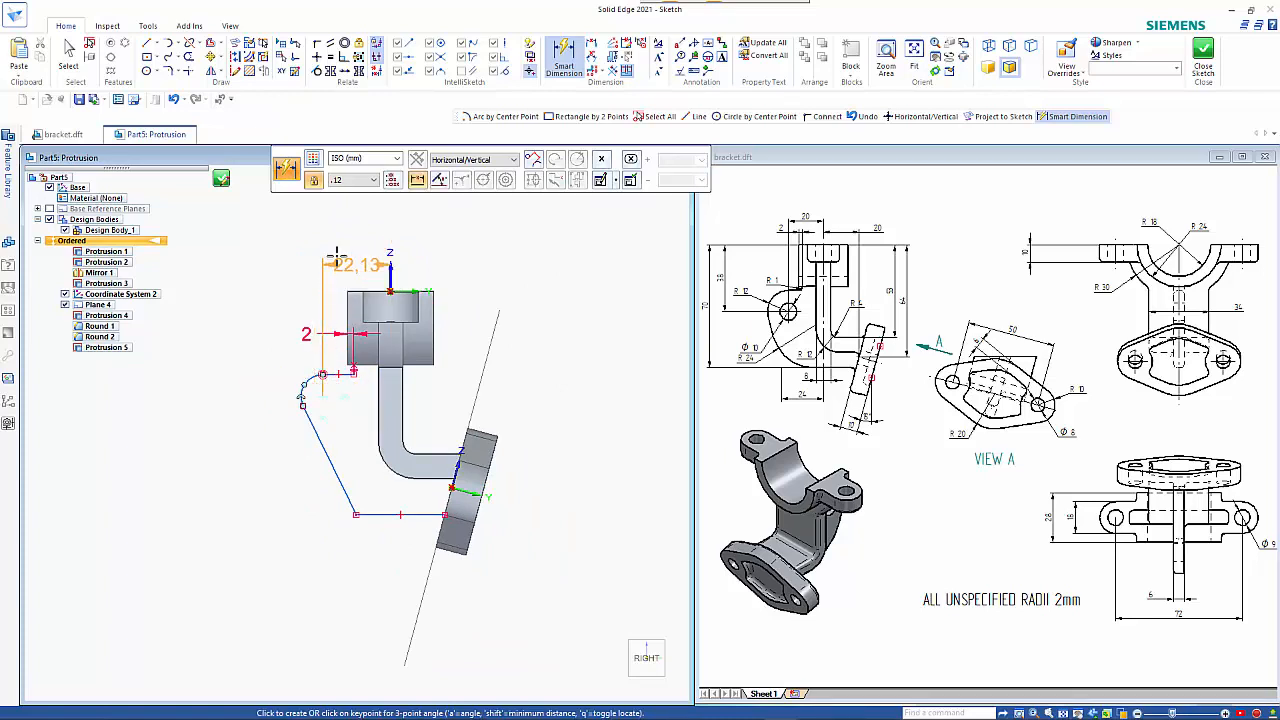
left_click(338, 214)
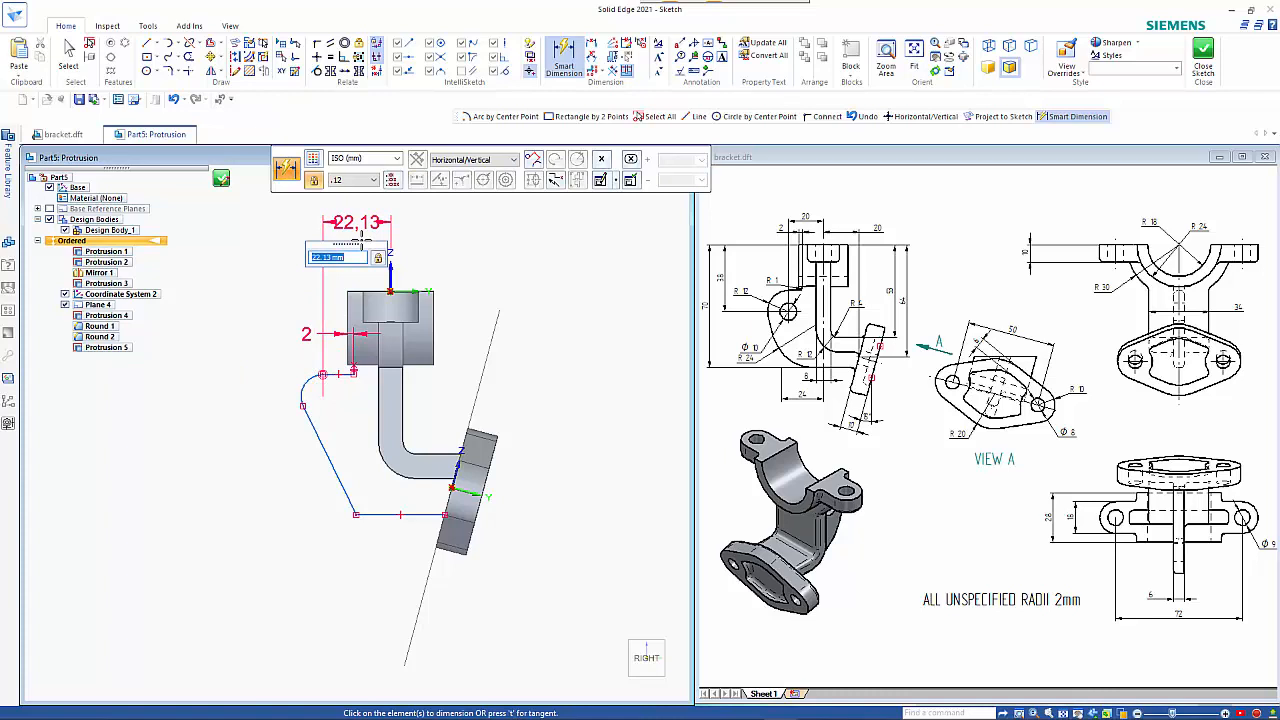
key("Return")
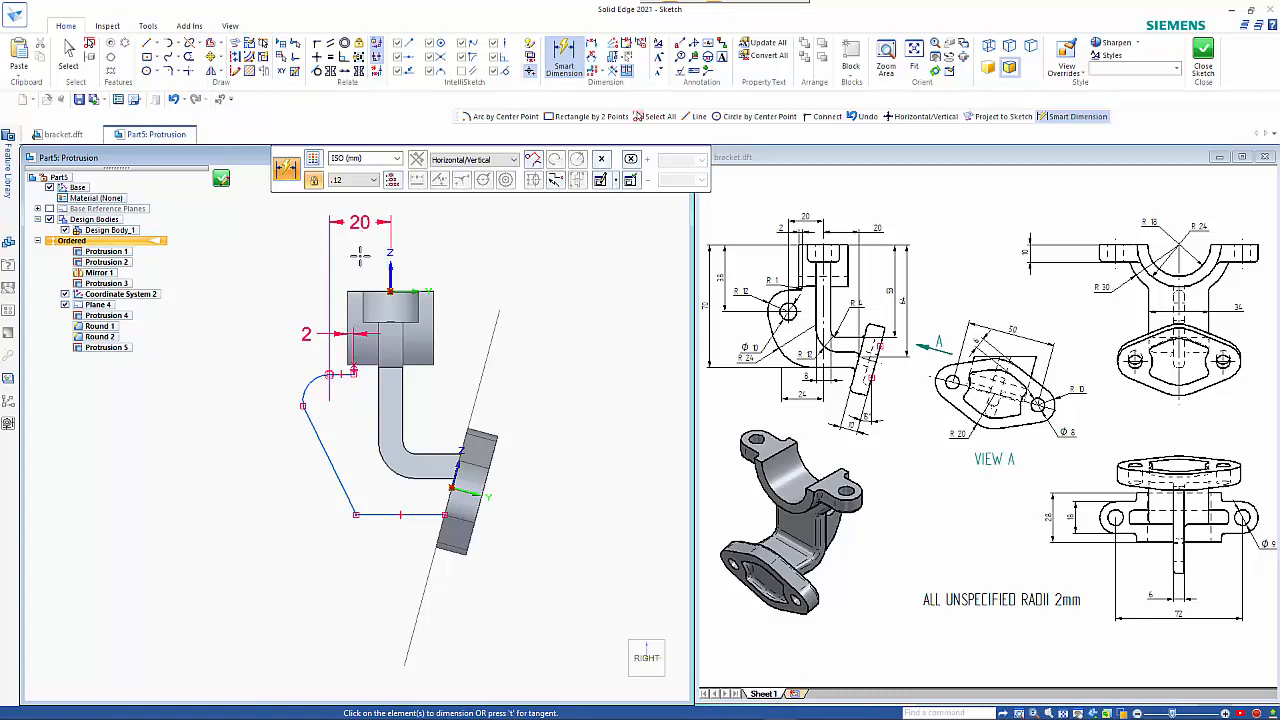
- Dimension the vertical distance between the rib outline's bottom line and the hub's top edge
left_click(383, 514)
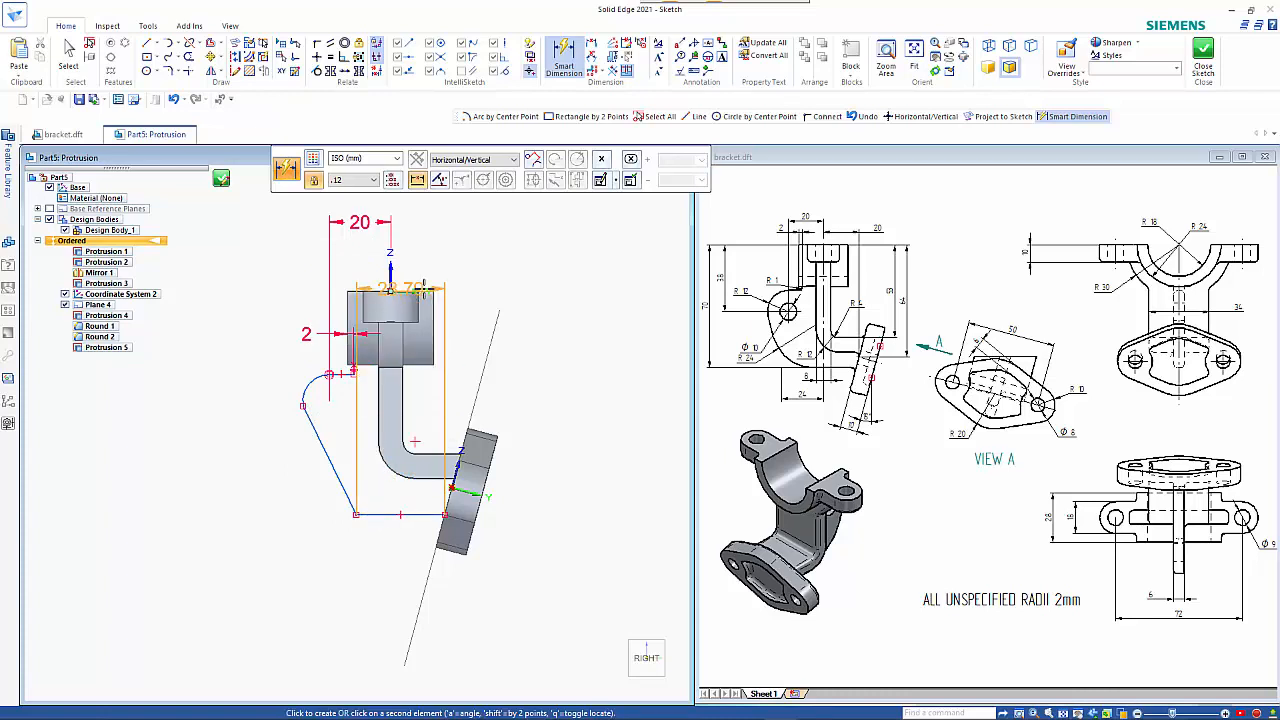
left_click(415, 290)
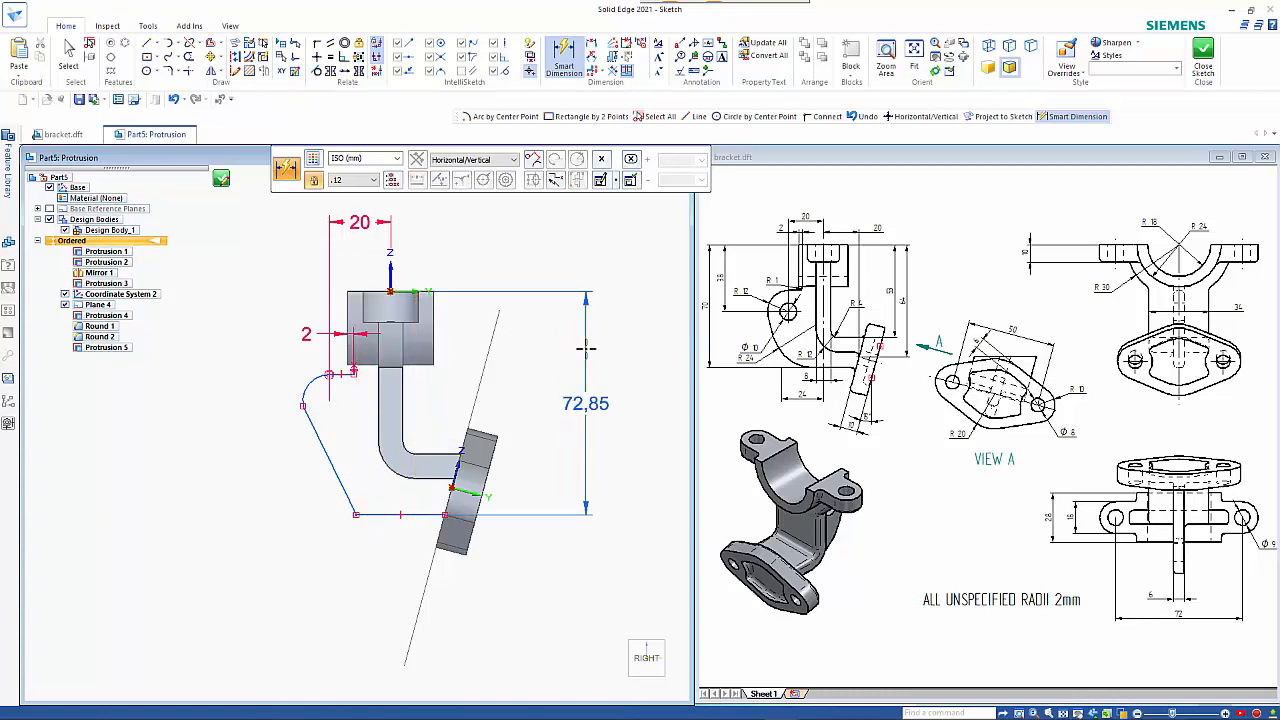
left_click(585, 349)
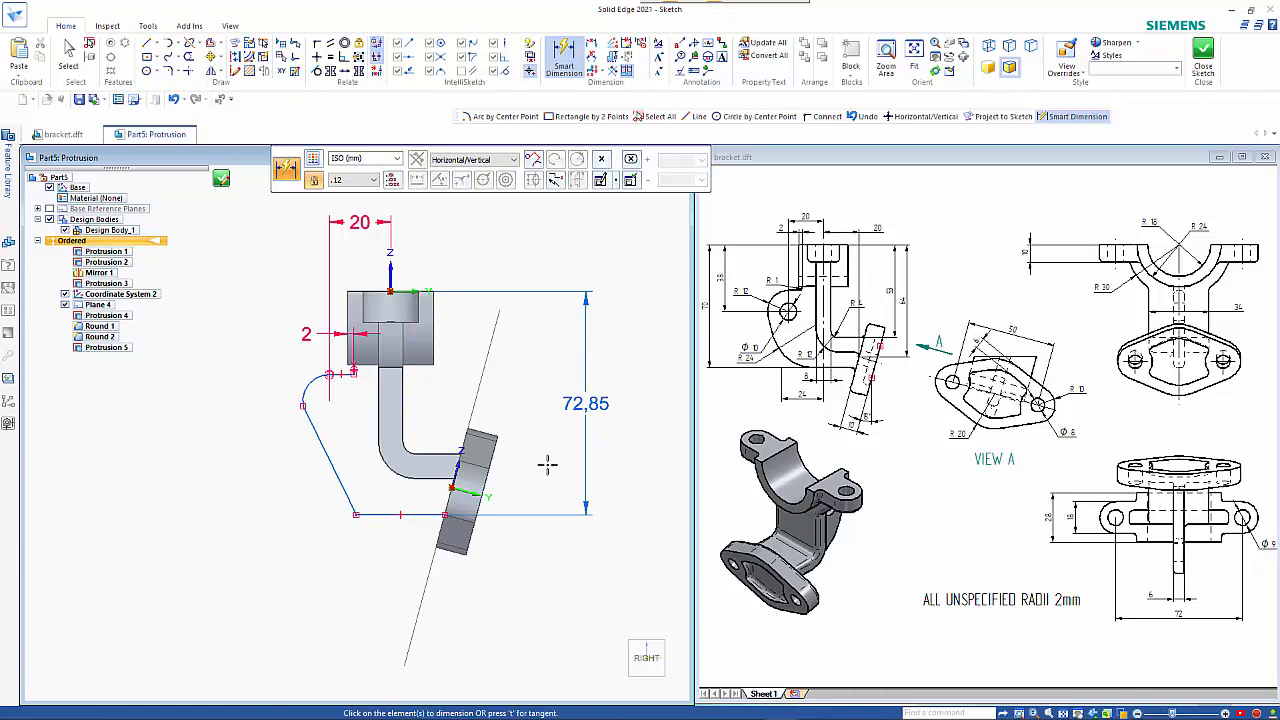
key("Escape")
left_click(603, 405)
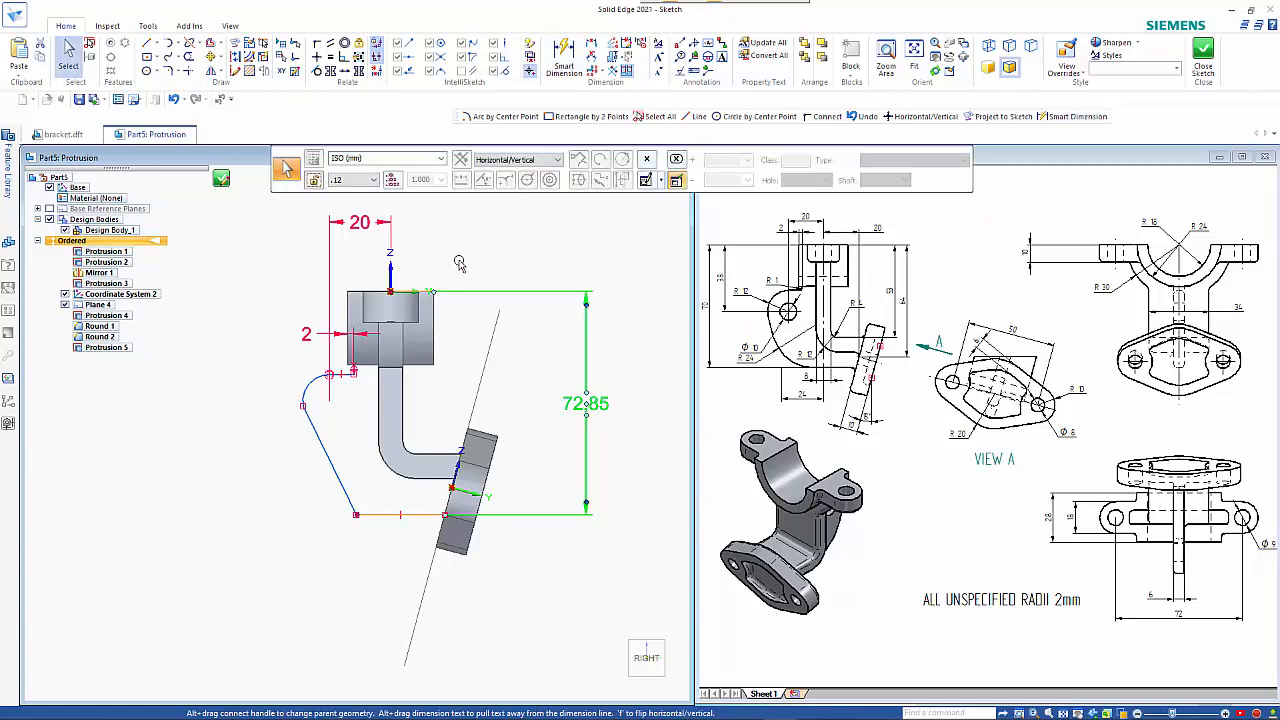
key("Escape")
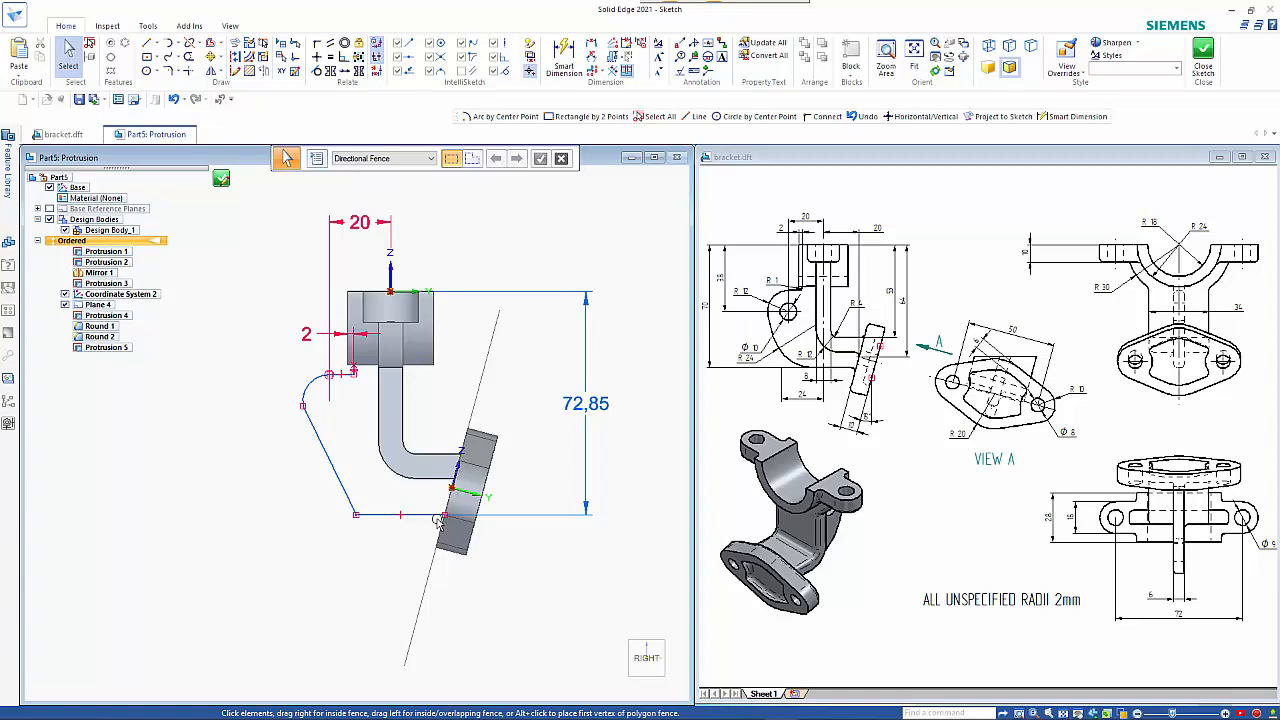
- Remove the bottom line's endpoint relation at the flange corner and connect that endpoint to the flange's slanted back edge instead
scroll(437, 521, "up", 6)
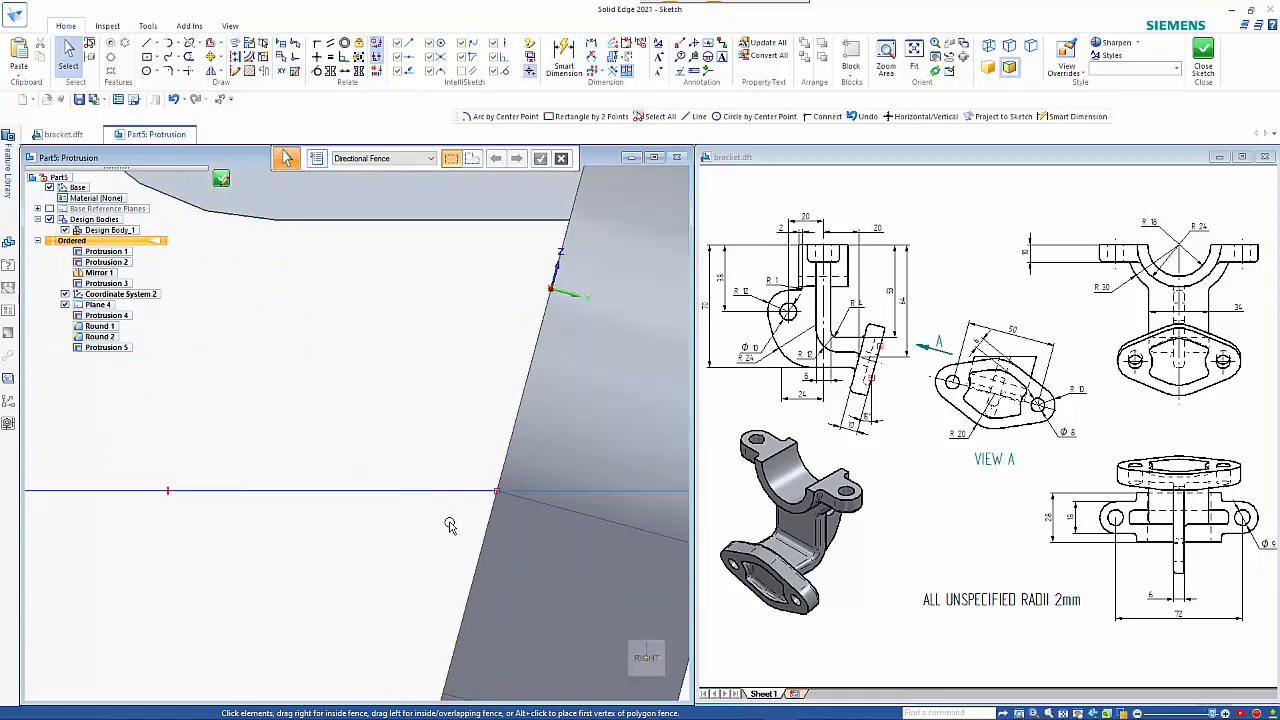
left_click_drag(462, 463, 519, 522)
key("Escape")
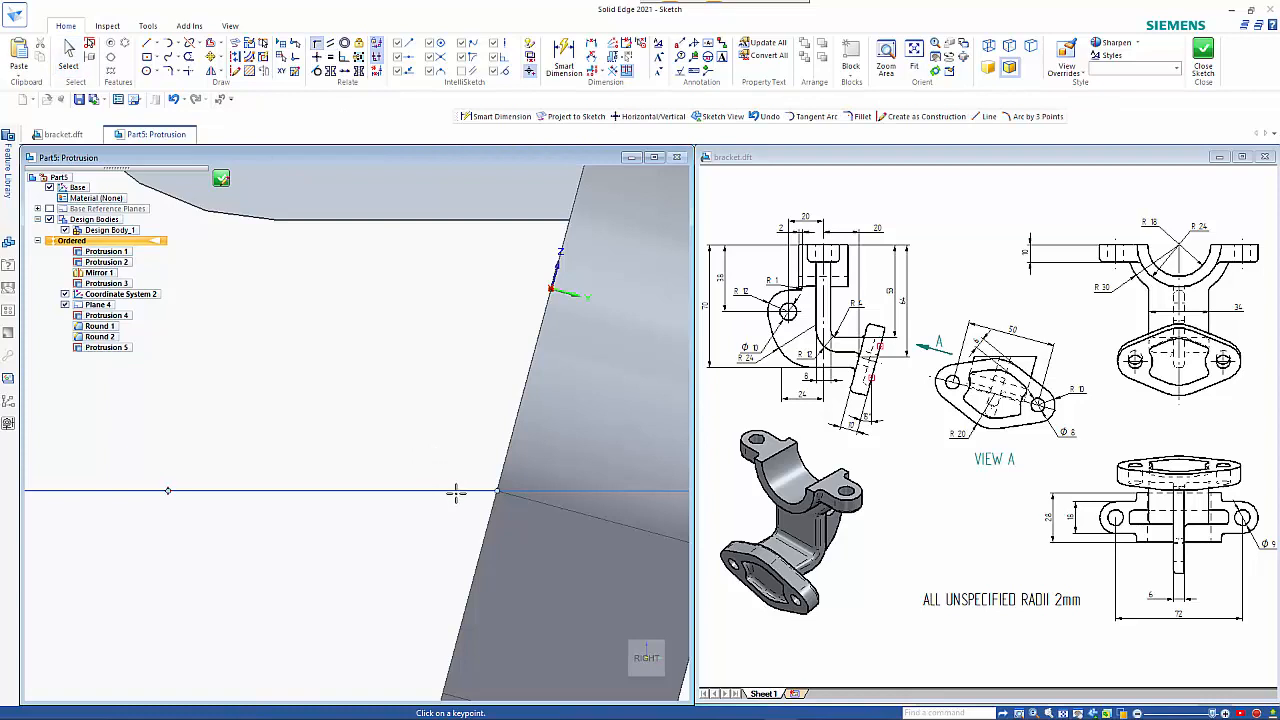
left_click(491, 490)
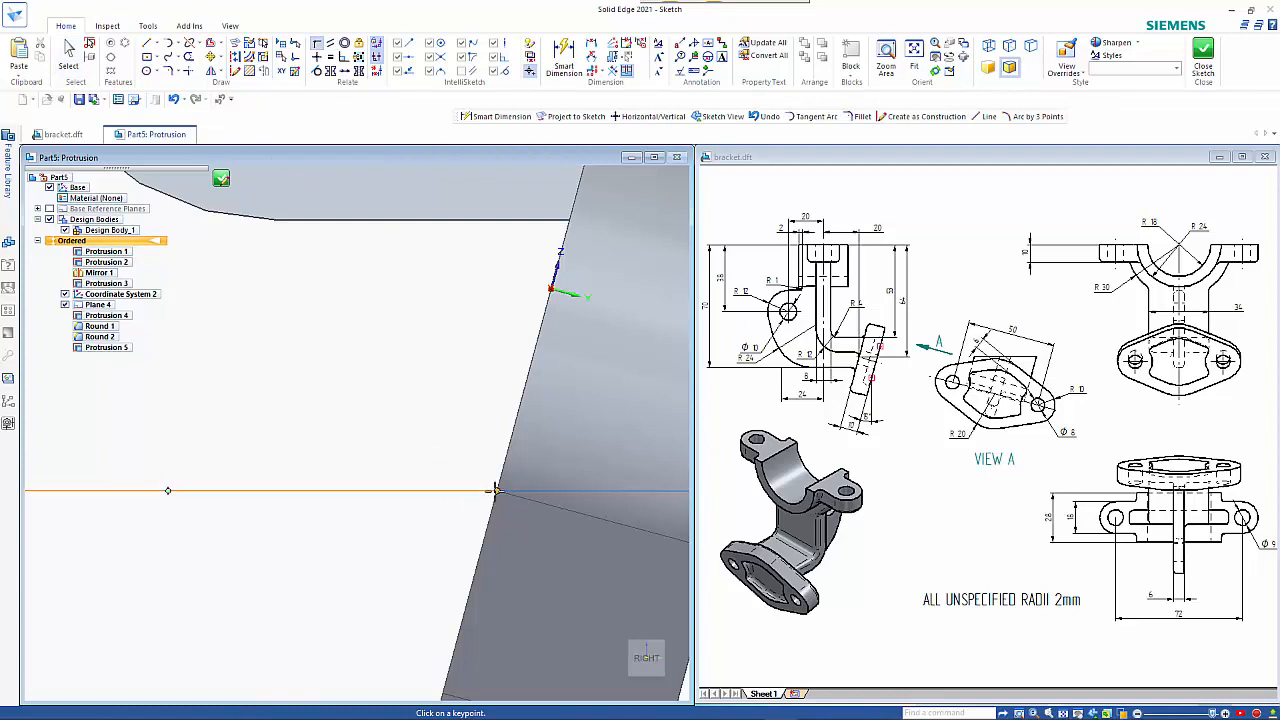
left_click(519, 419)
scroll(443, 511, "down", 5)
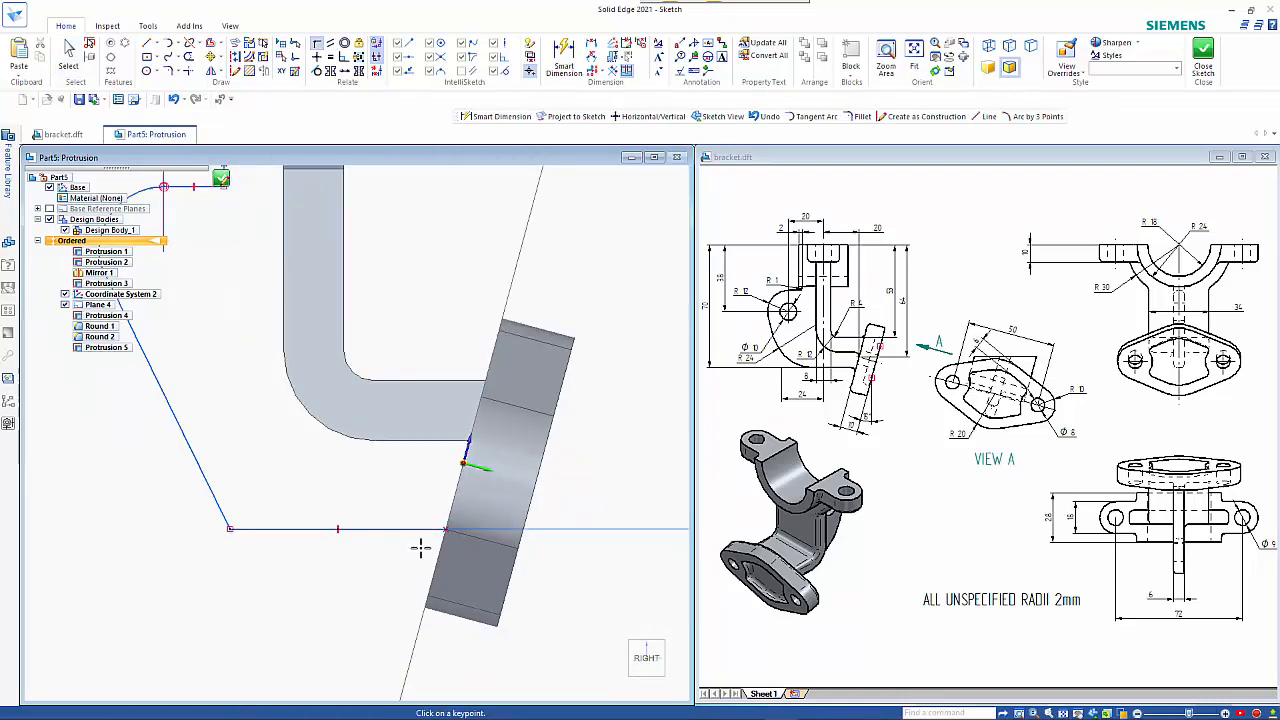
key("Escape")
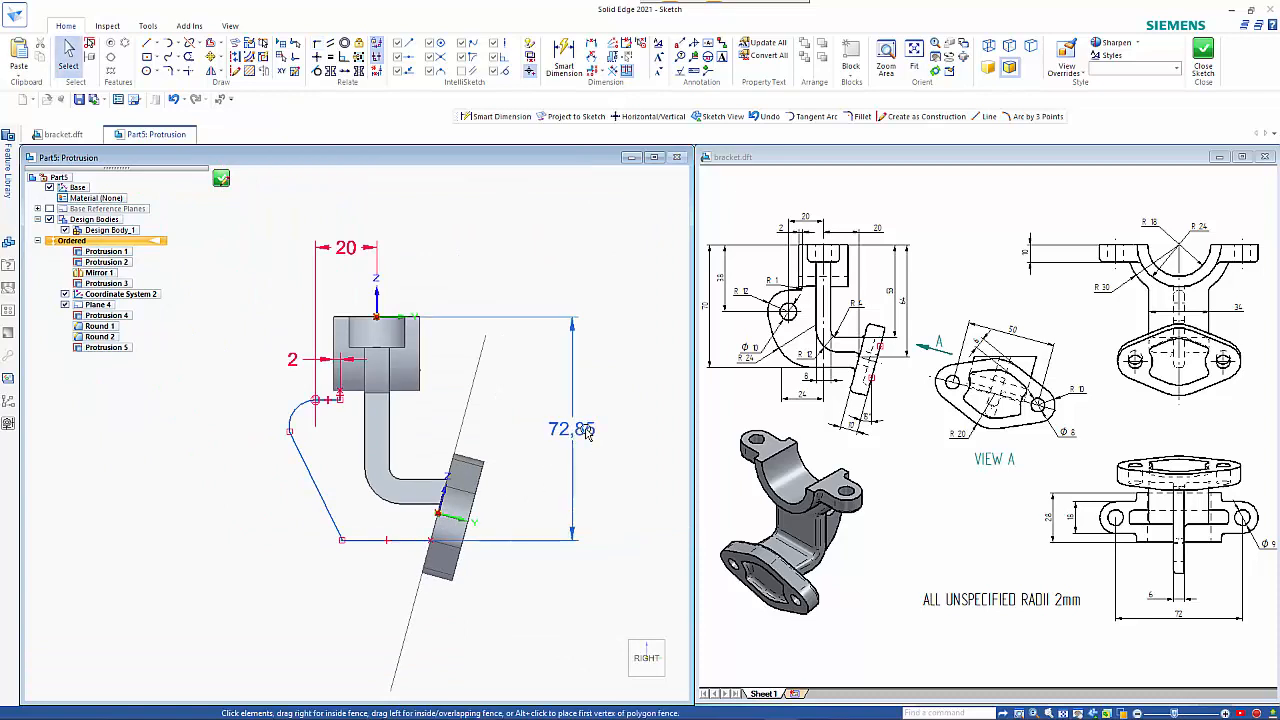
- Make the vertical dimension between the hub's top edge and the rib outline's bottom line driving and set it to 70 mm
left_click(586, 431)
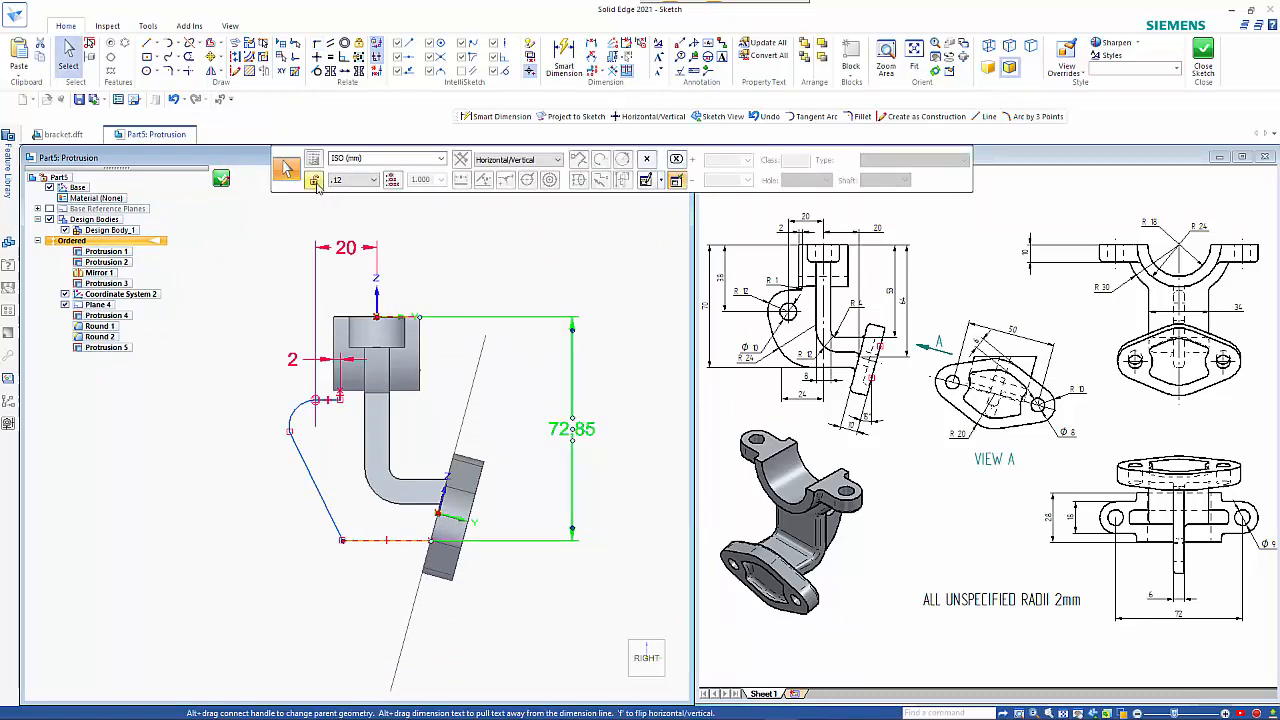
left_click(314, 180)
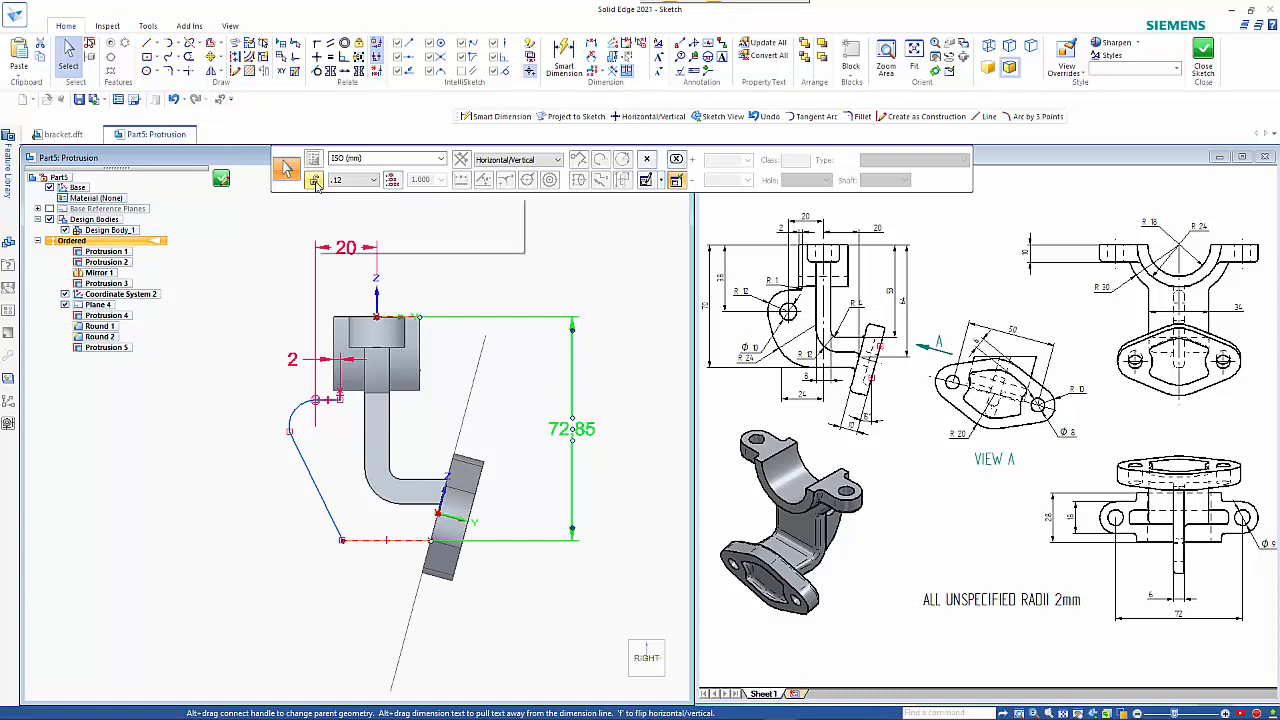
left_click(515, 380)
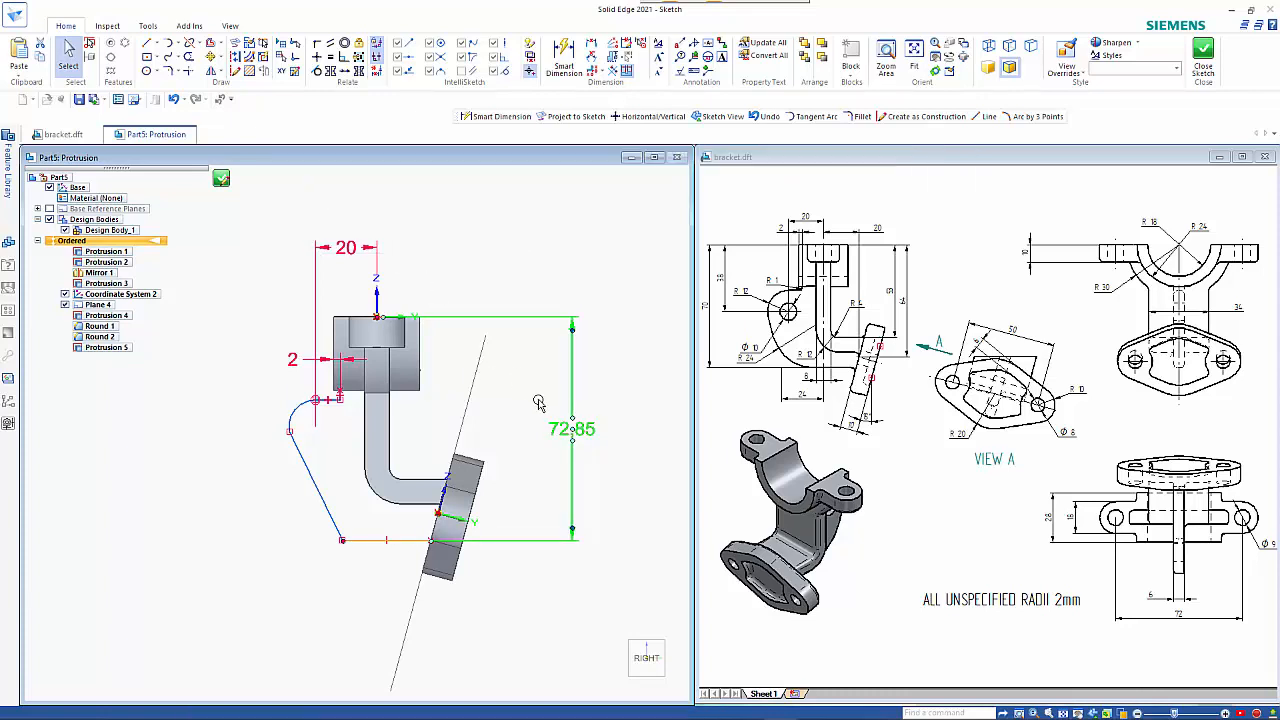
left_click(591, 432)
left_click(591, 432)
type("70")
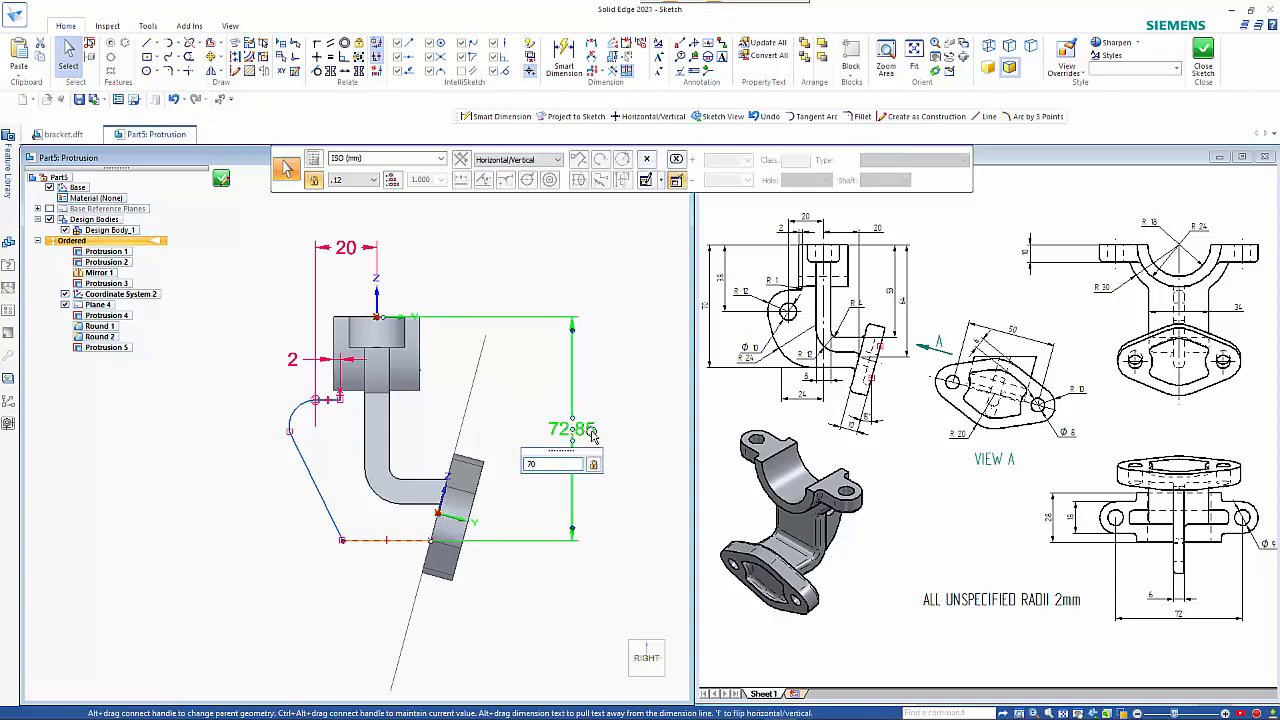
key("Return")
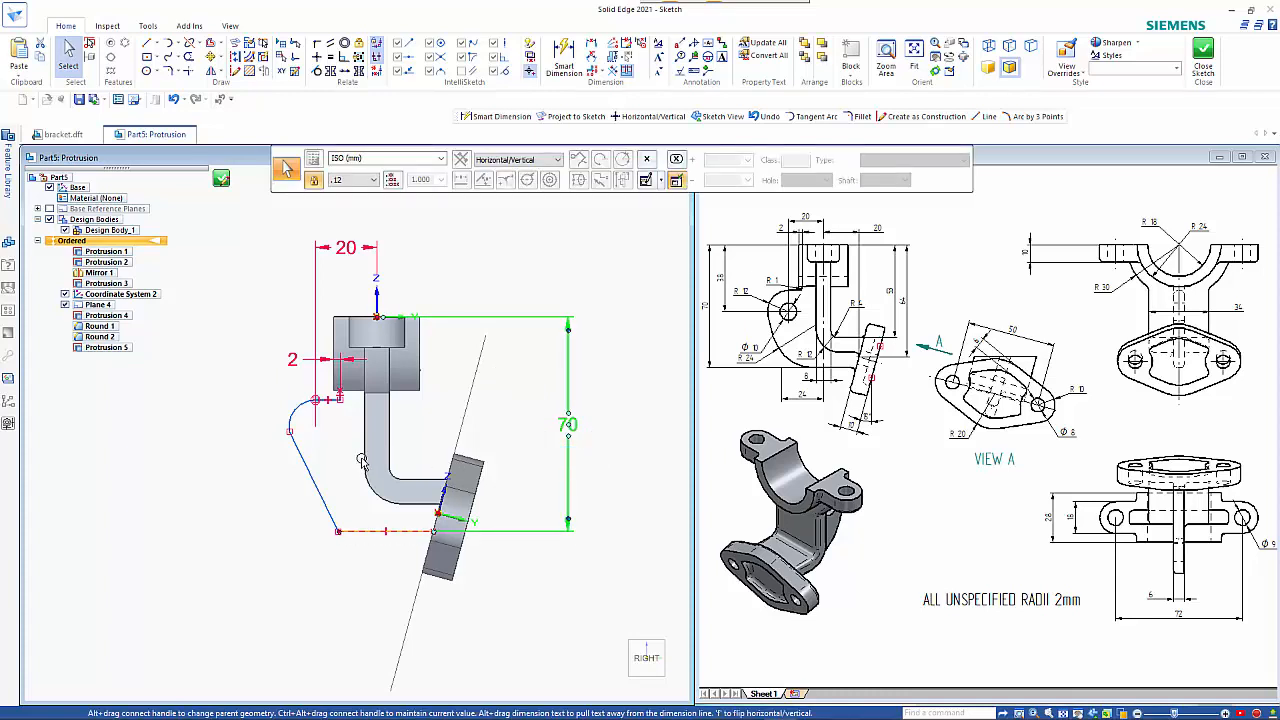
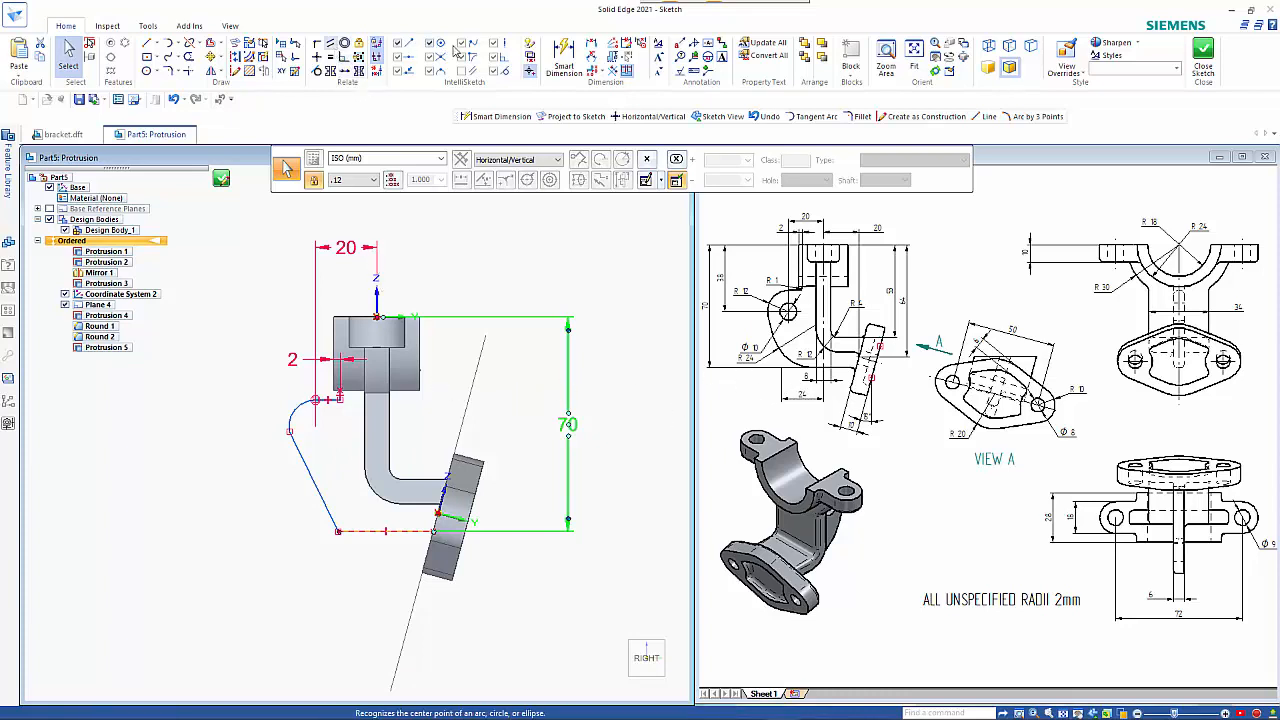
- Dimension the bottom line's outer endpoint 24 mm horizontally from the vertical Z axis
left_click(564, 58)
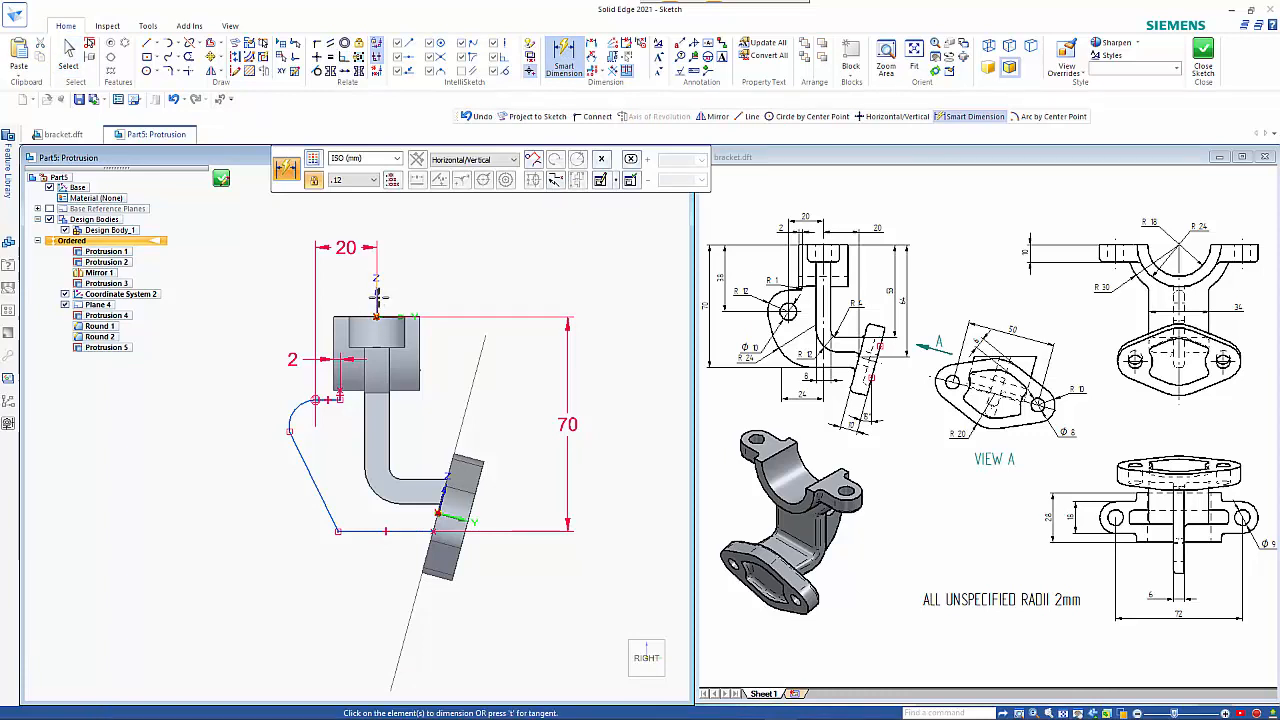
left_click(377, 298)
left_click(339, 531)
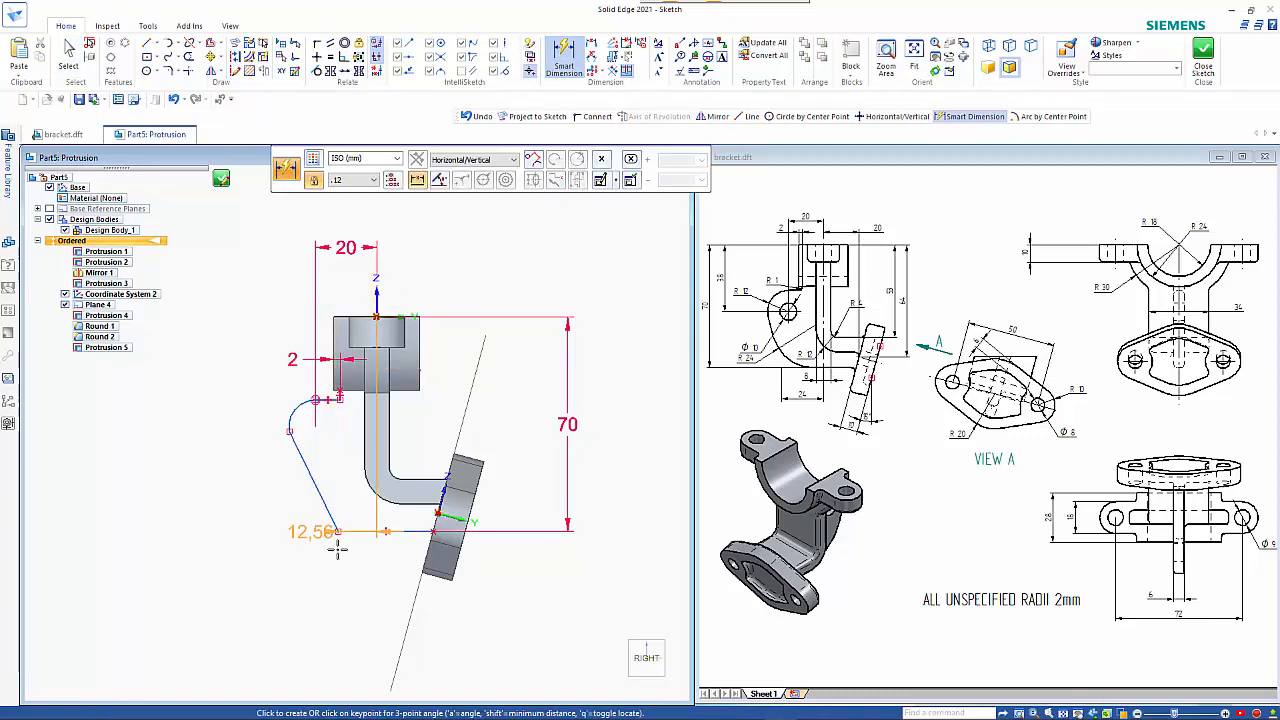
left_click(293, 602)
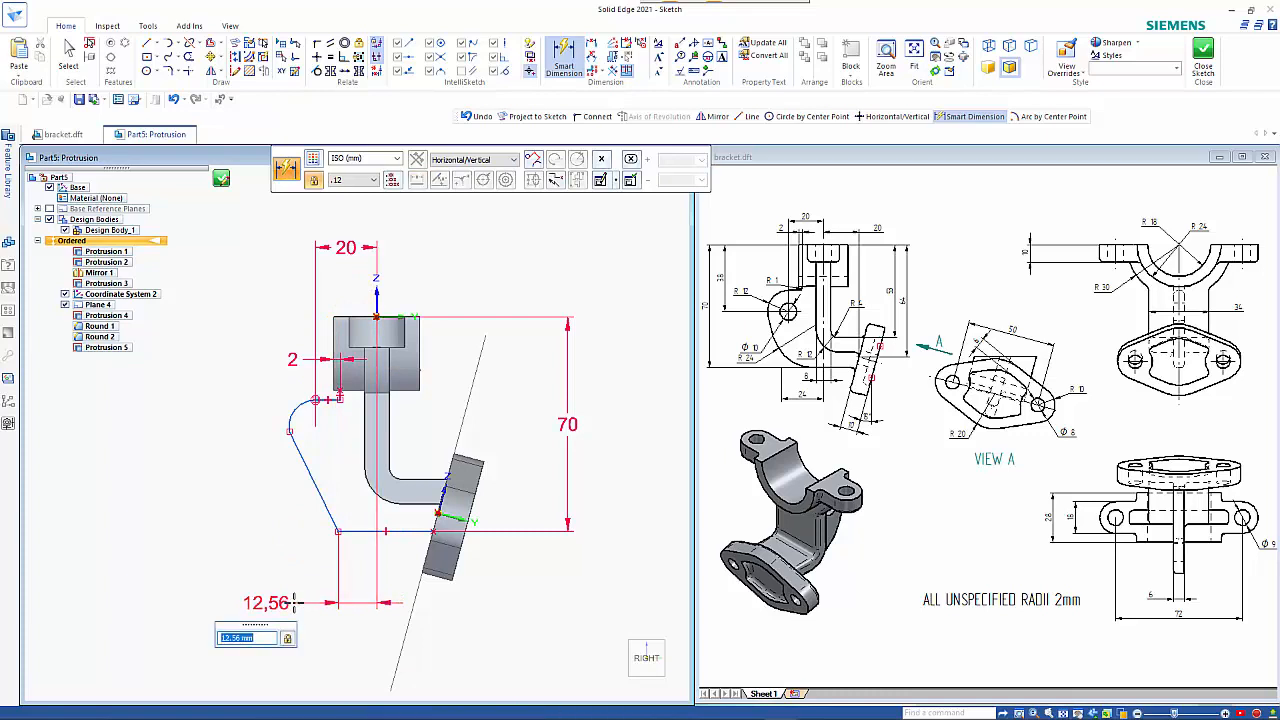
type("24")
key("Return")
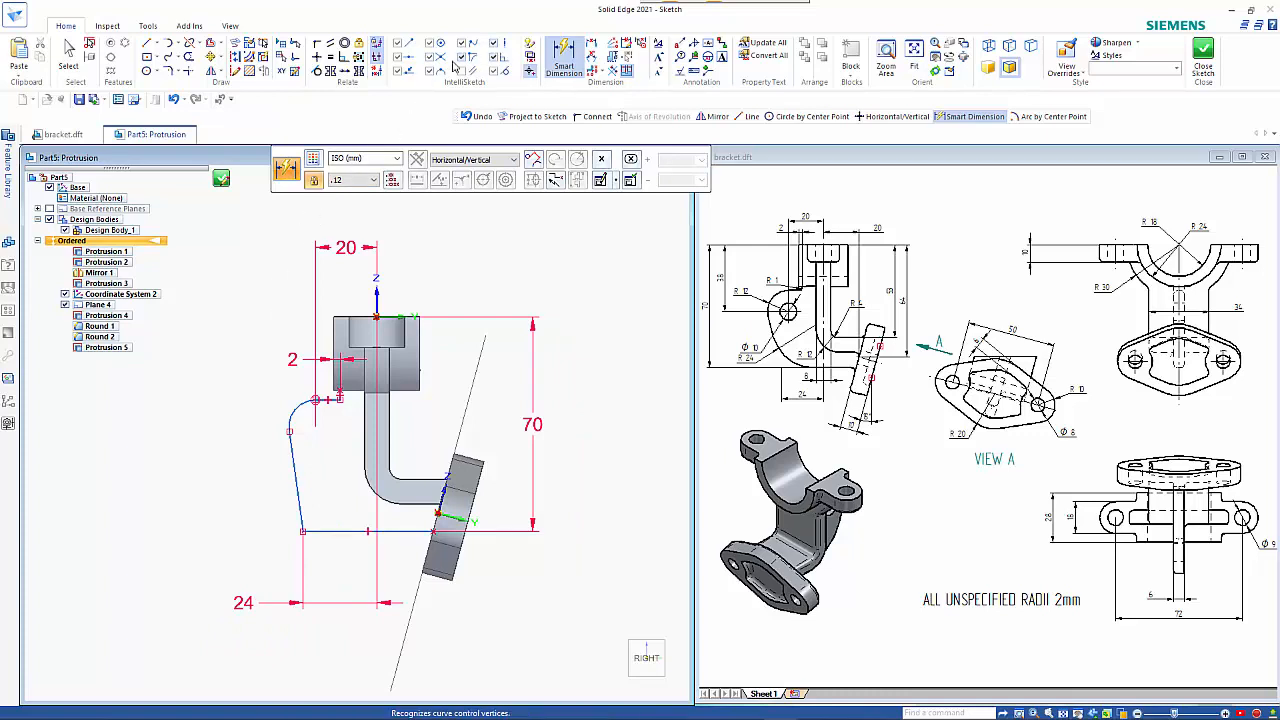
- Make the rib outline's slanted side line tangent to the arc
left_click(318, 73)
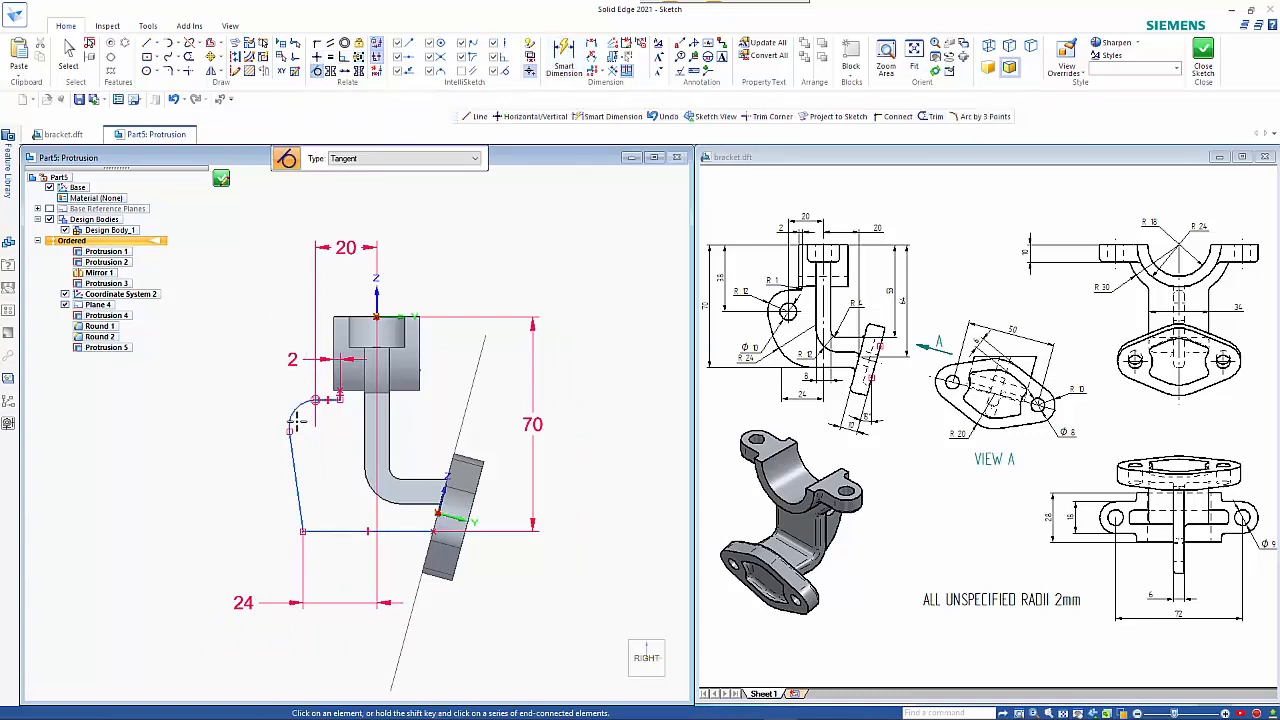
left_click(293, 420)
left_click(293, 472)
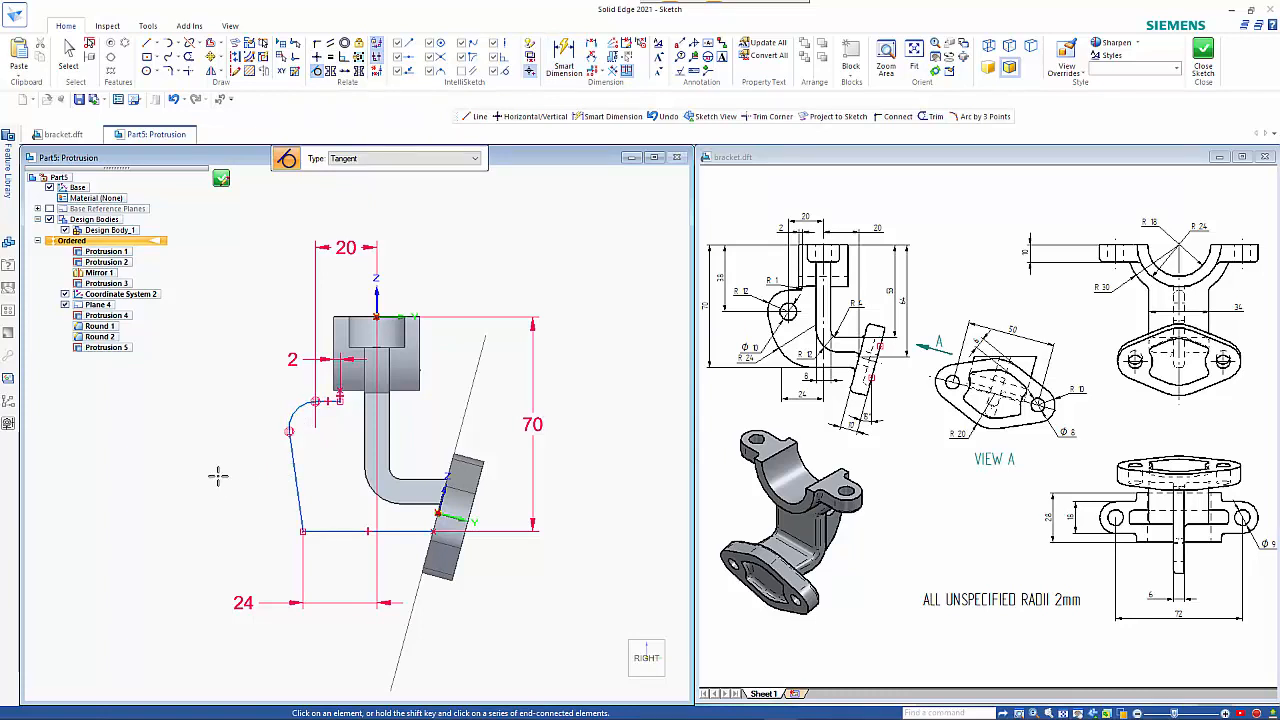
- Dimension the rib arc's center 38 mm vertically below the hub's top edge
left_click(564, 55)
left_click(393, 317)
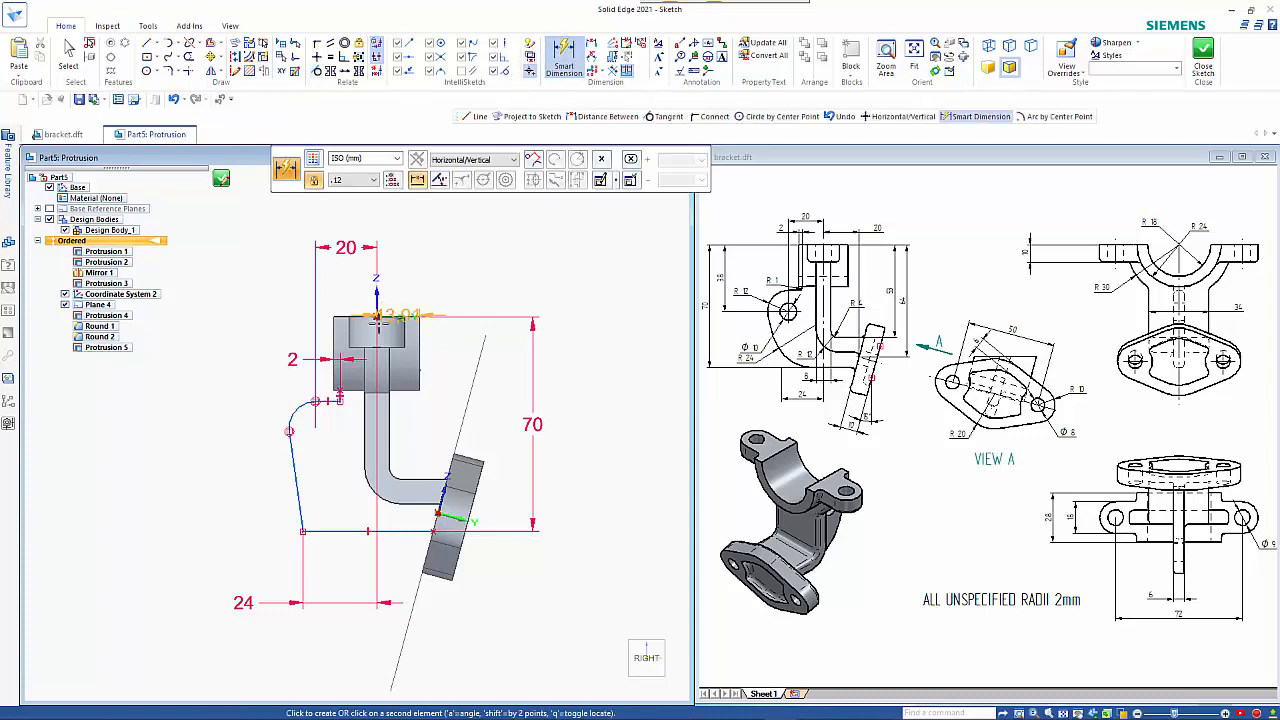
left_click(289, 428)
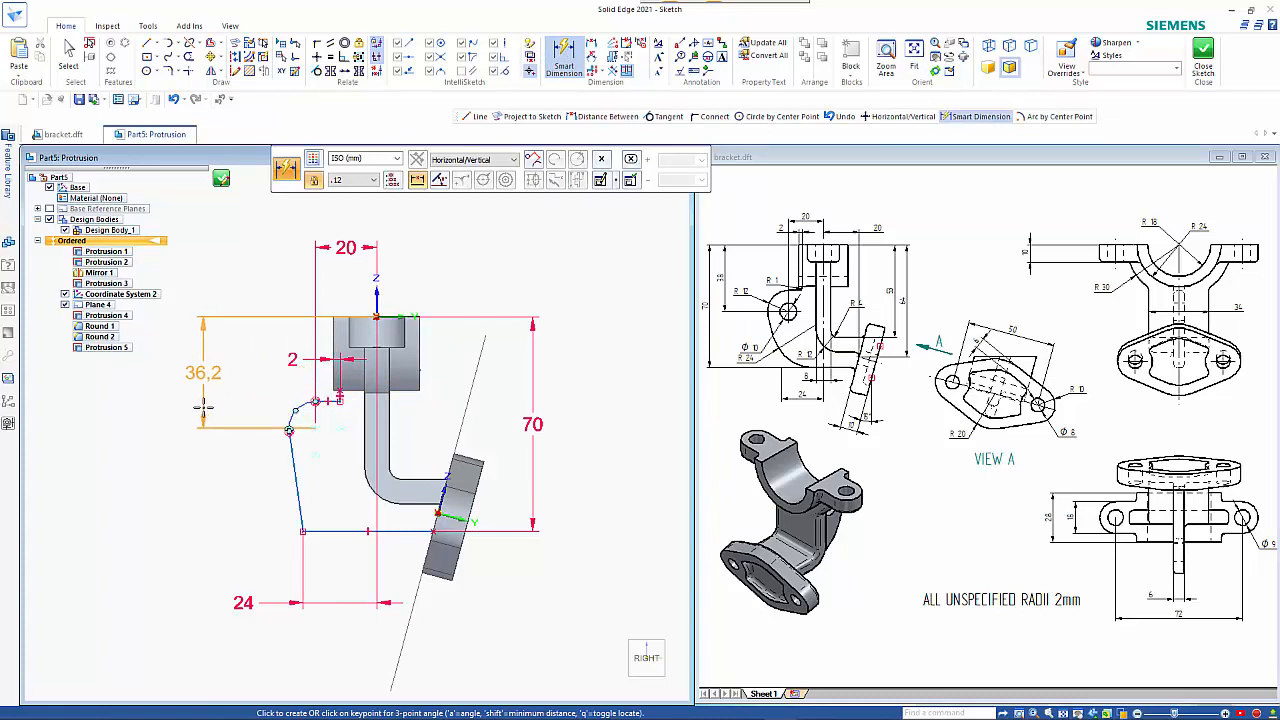
left_click(203, 407)
type("3")
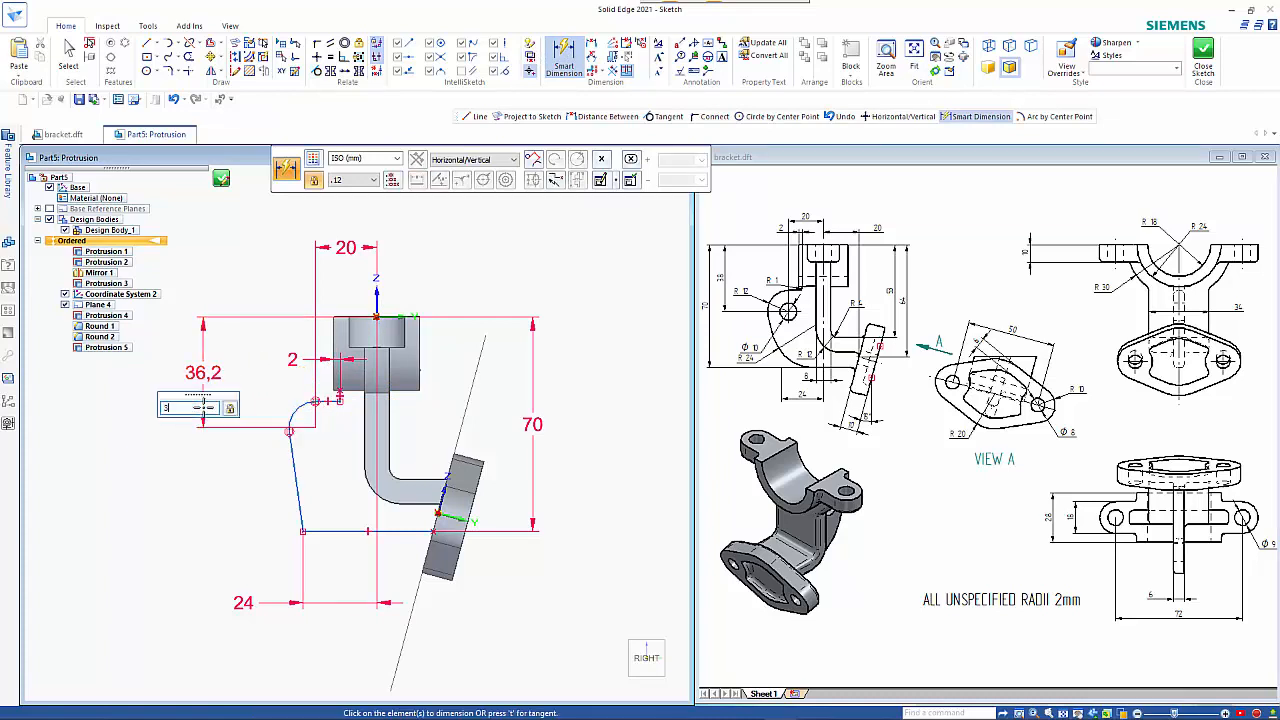
type("8")
key("Return")
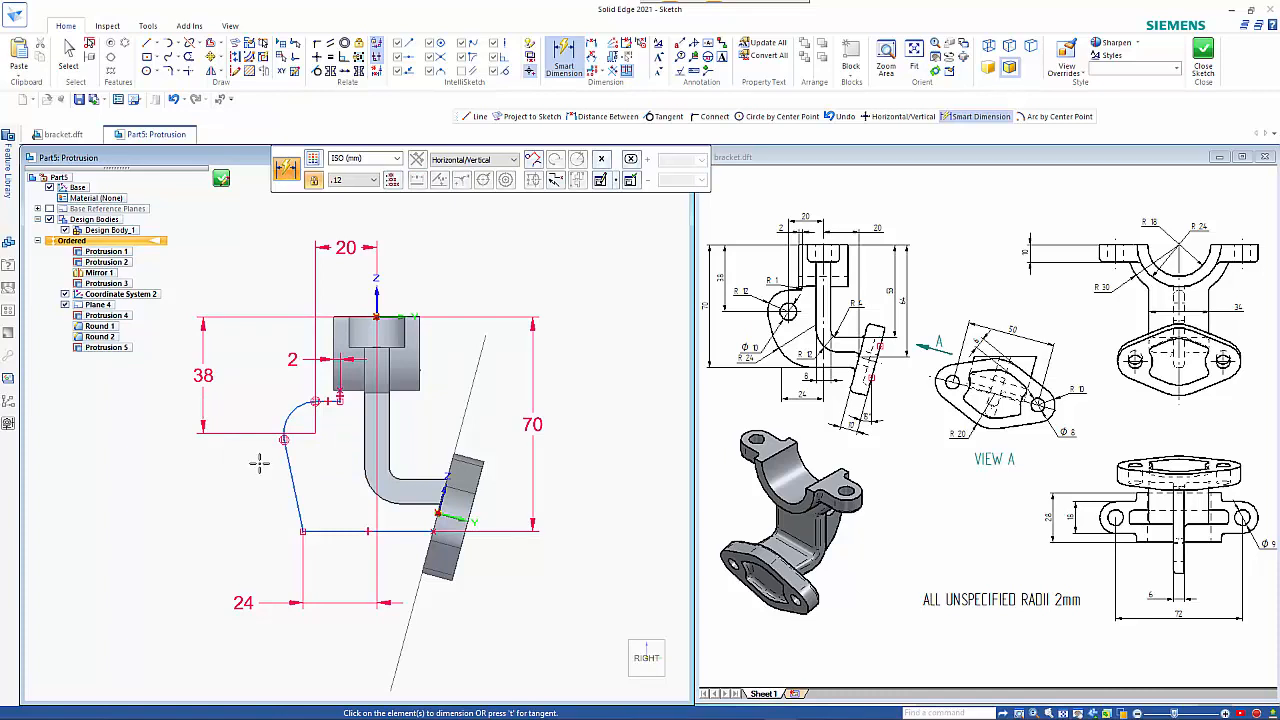
- Finish the rib sketch and extrude it symmetrically about its plane toward the web and flange
left_click(222, 179)
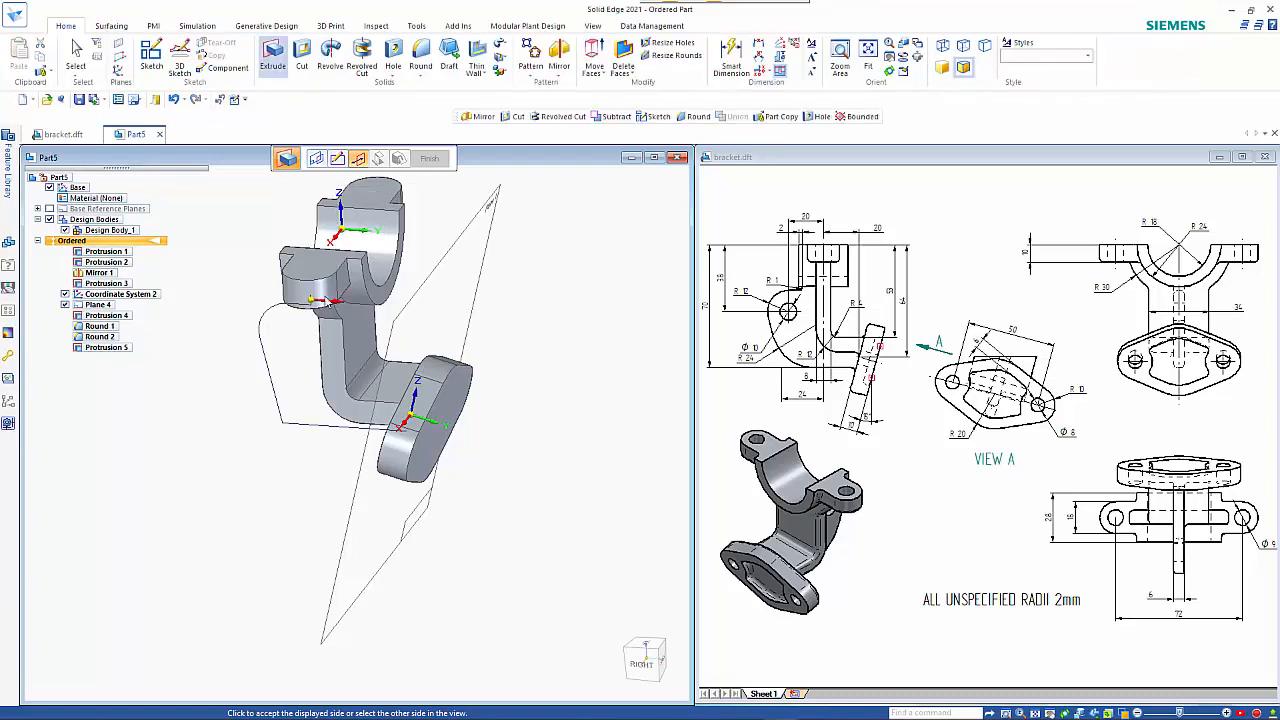
left_click(378, 327)
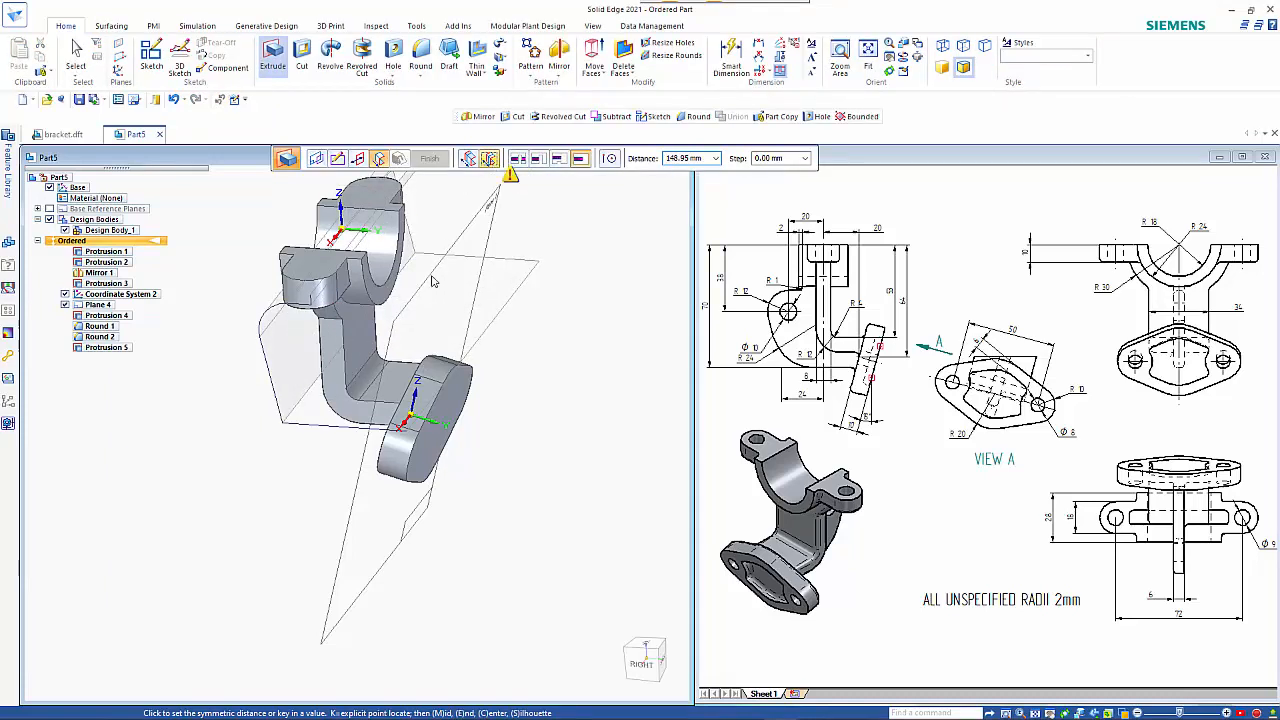
left_click(489, 158)
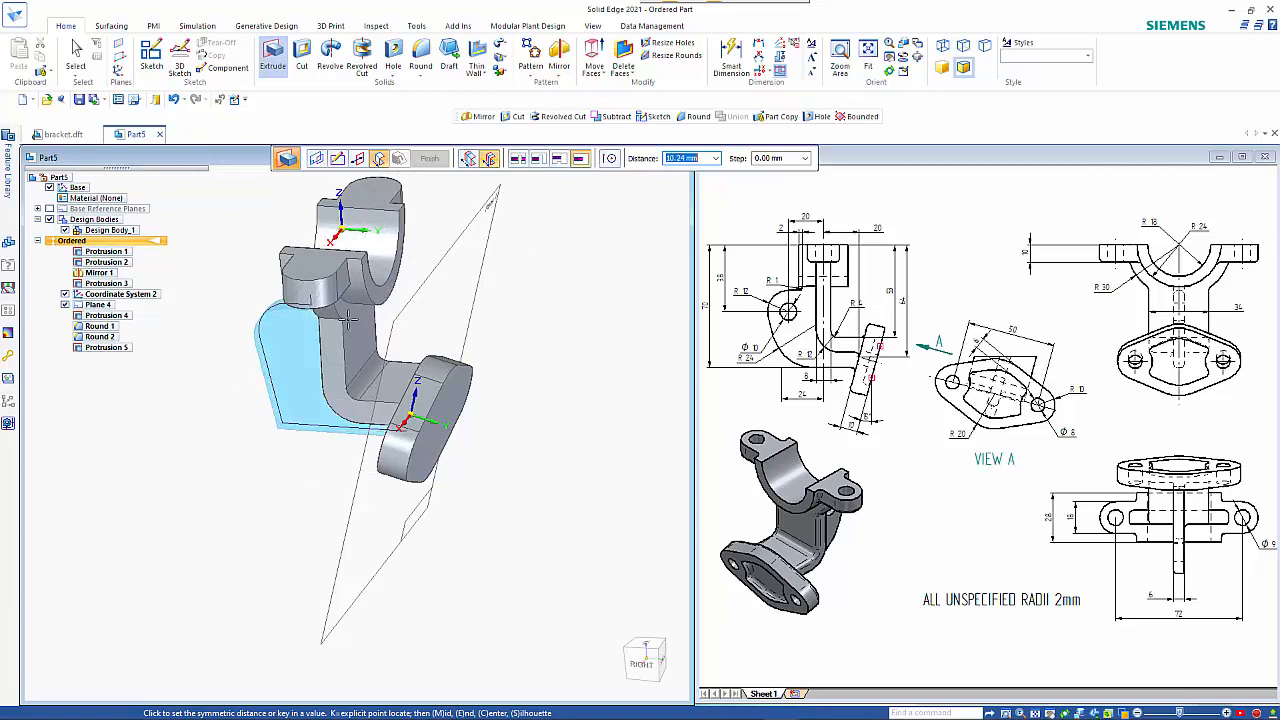
left_click(348, 318)
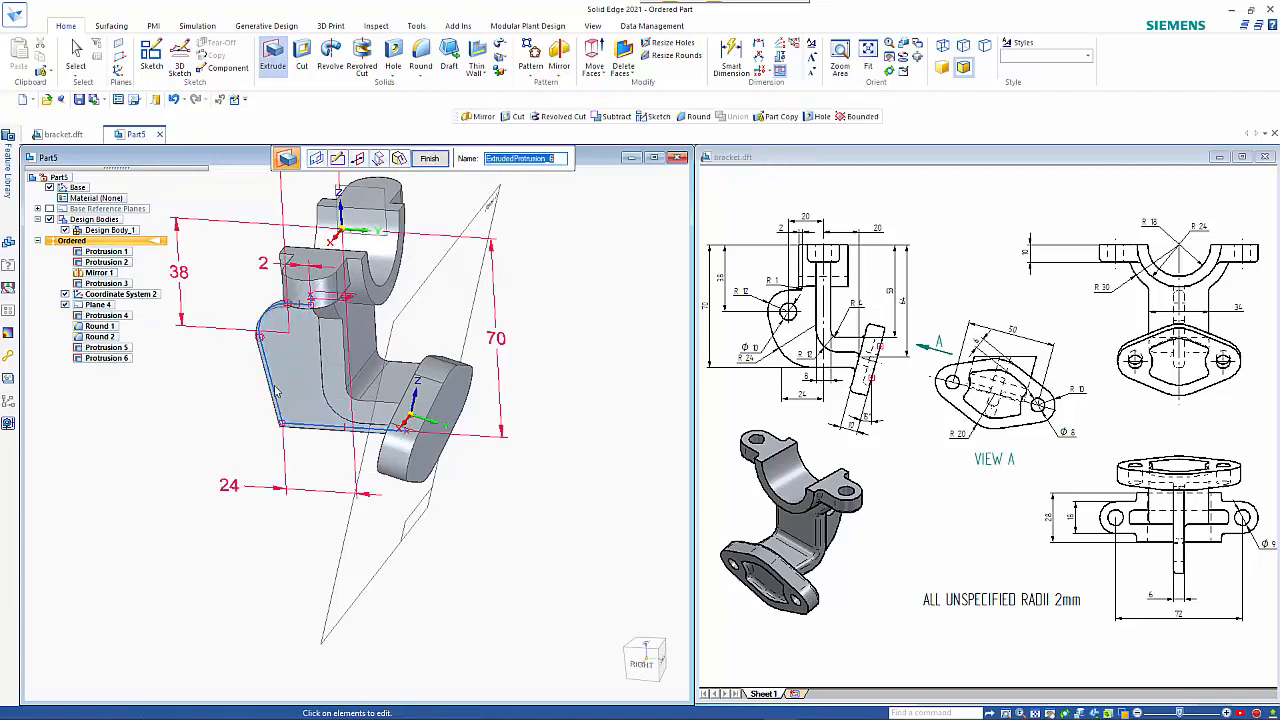
right_click(187, 426)
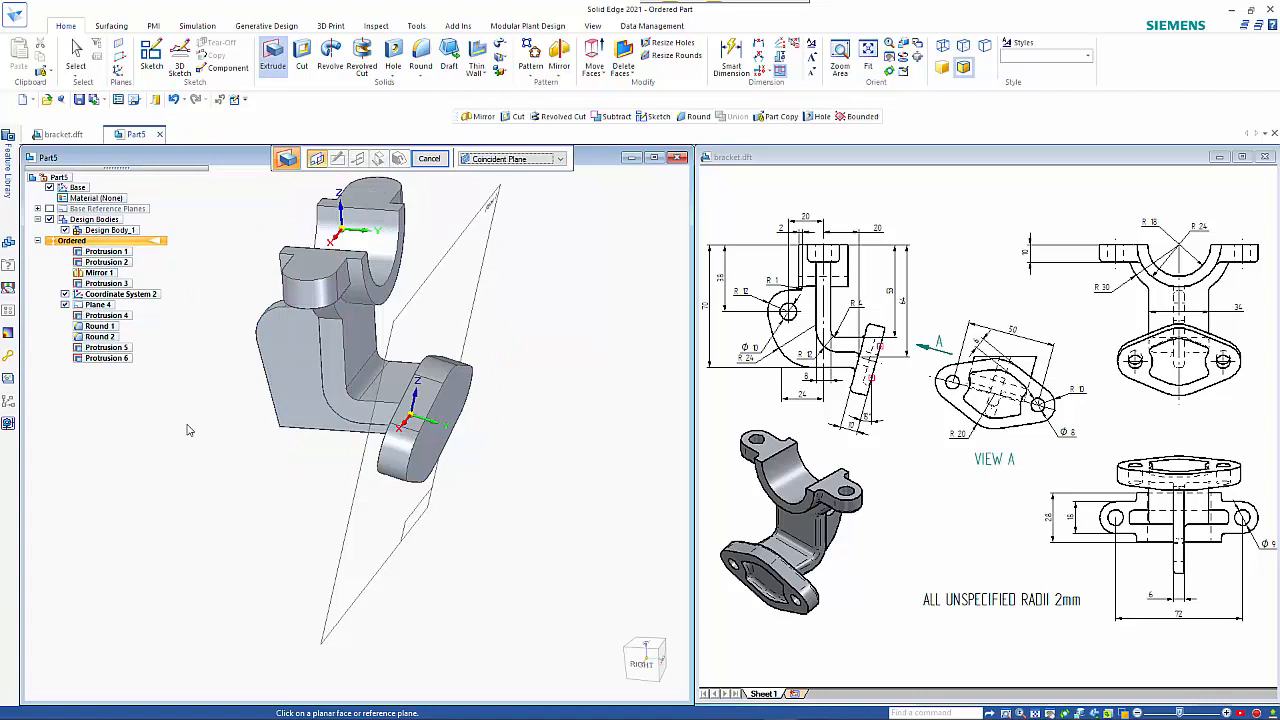
- Round the rib's lower outer corner edge with a 24 mm radius
middle_click_drag(187, 430, 183, 376)
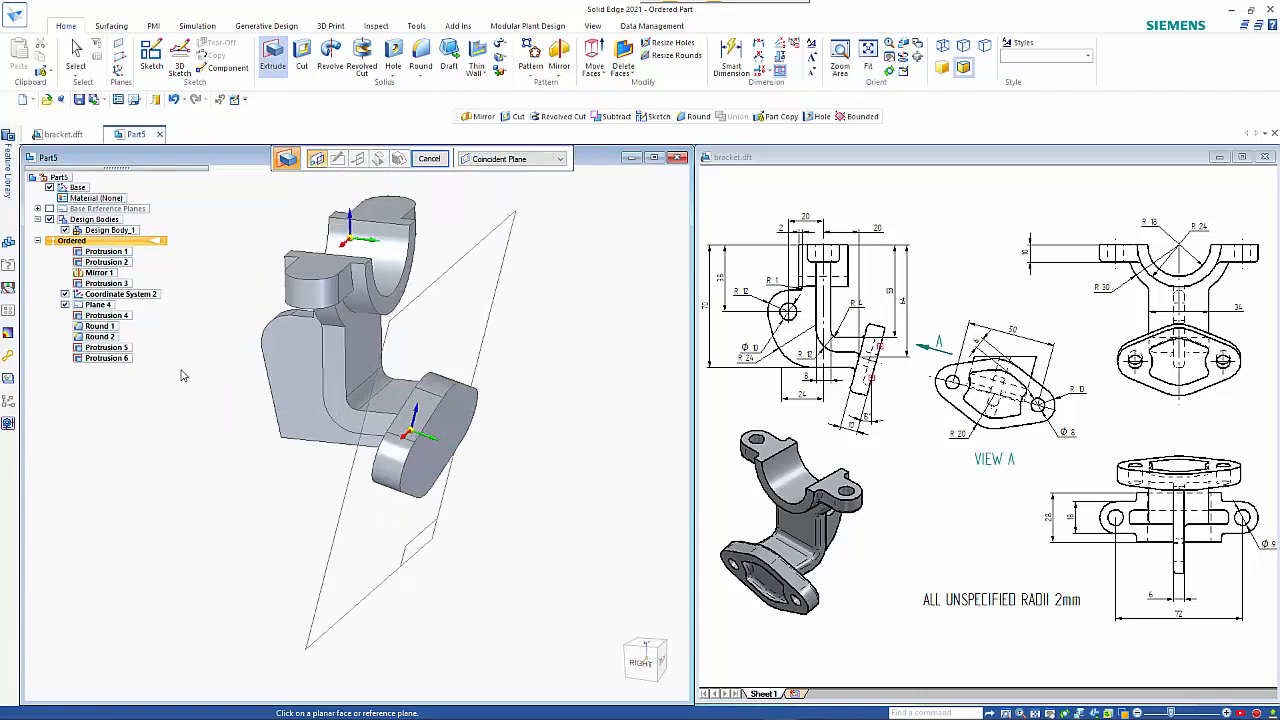
scroll(183, 376, "up", 2)
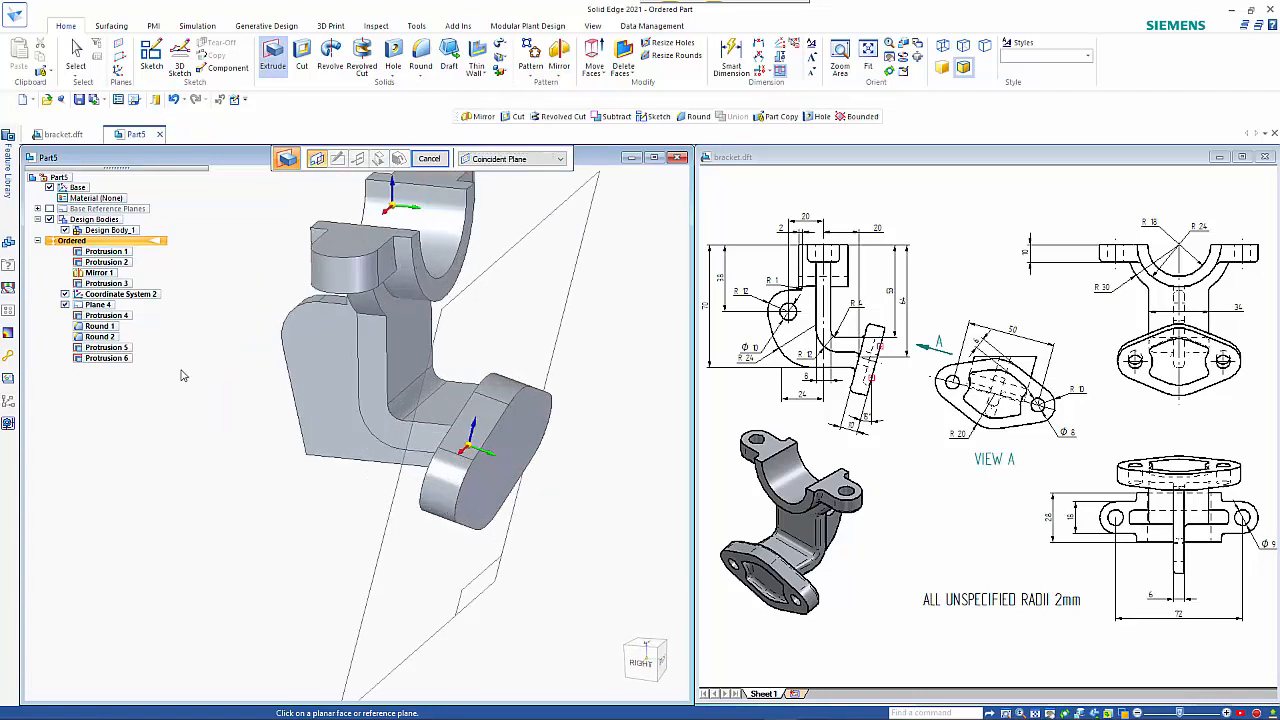
left_click(421, 55)
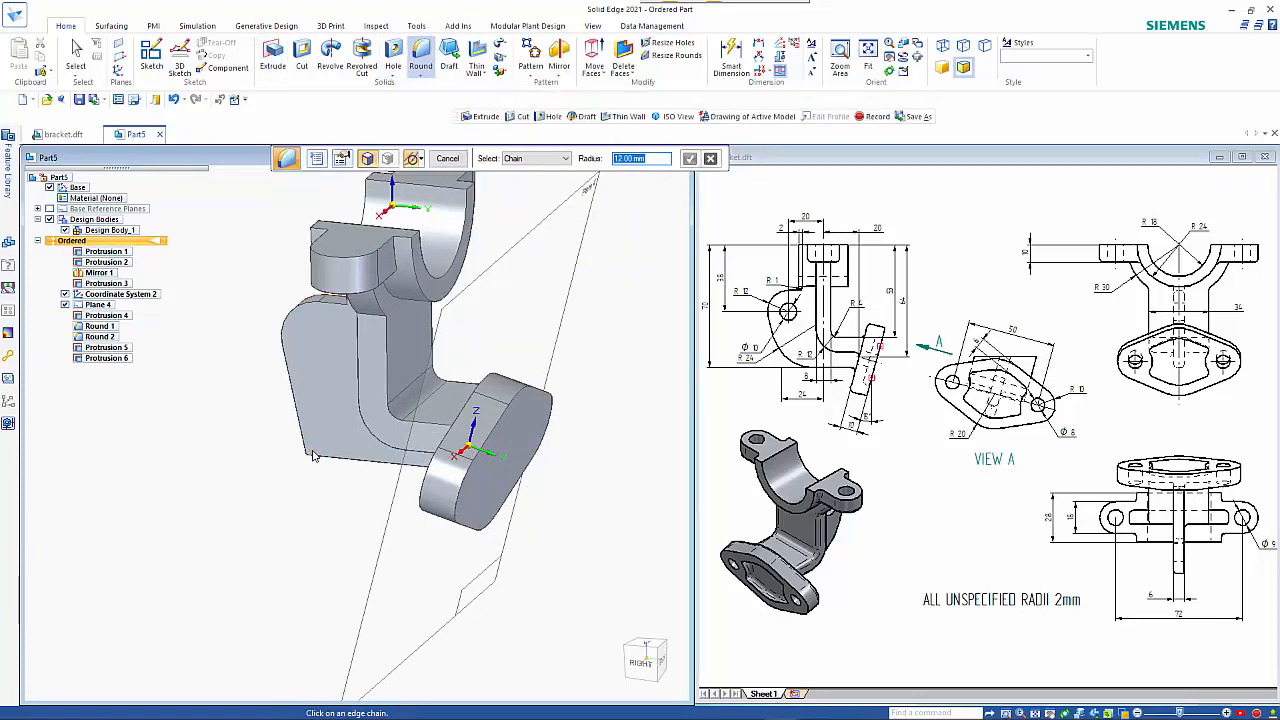
left_click(312, 454)
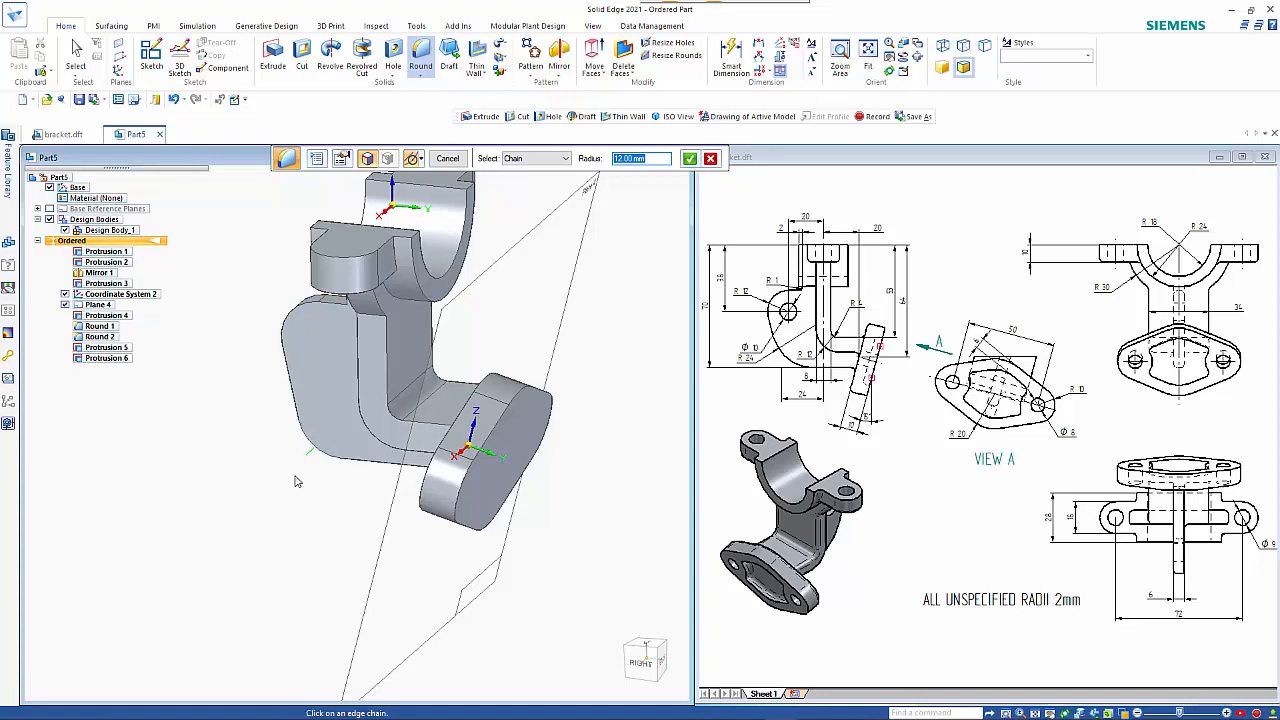
key("Return")
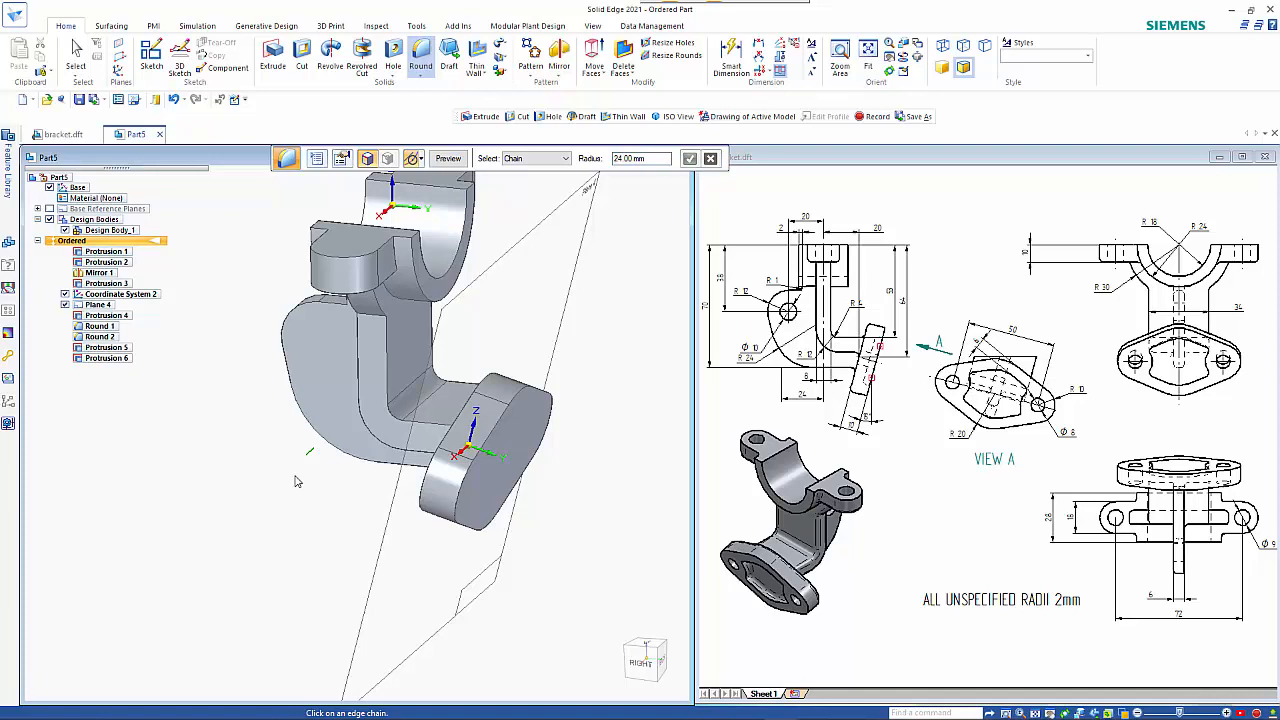
right_click(295, 476)
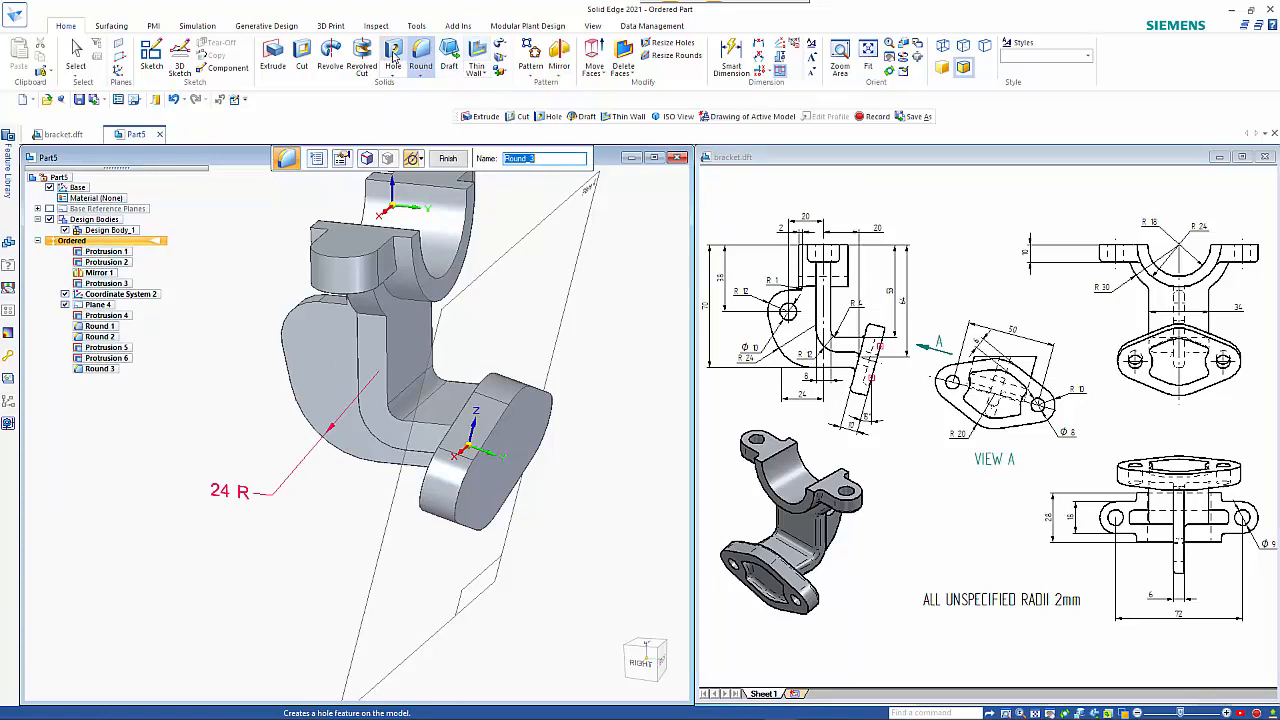
- Cut a 10 mm hole in the rib's side face, concentric with its upper rounded corner
left_click(393, 55)
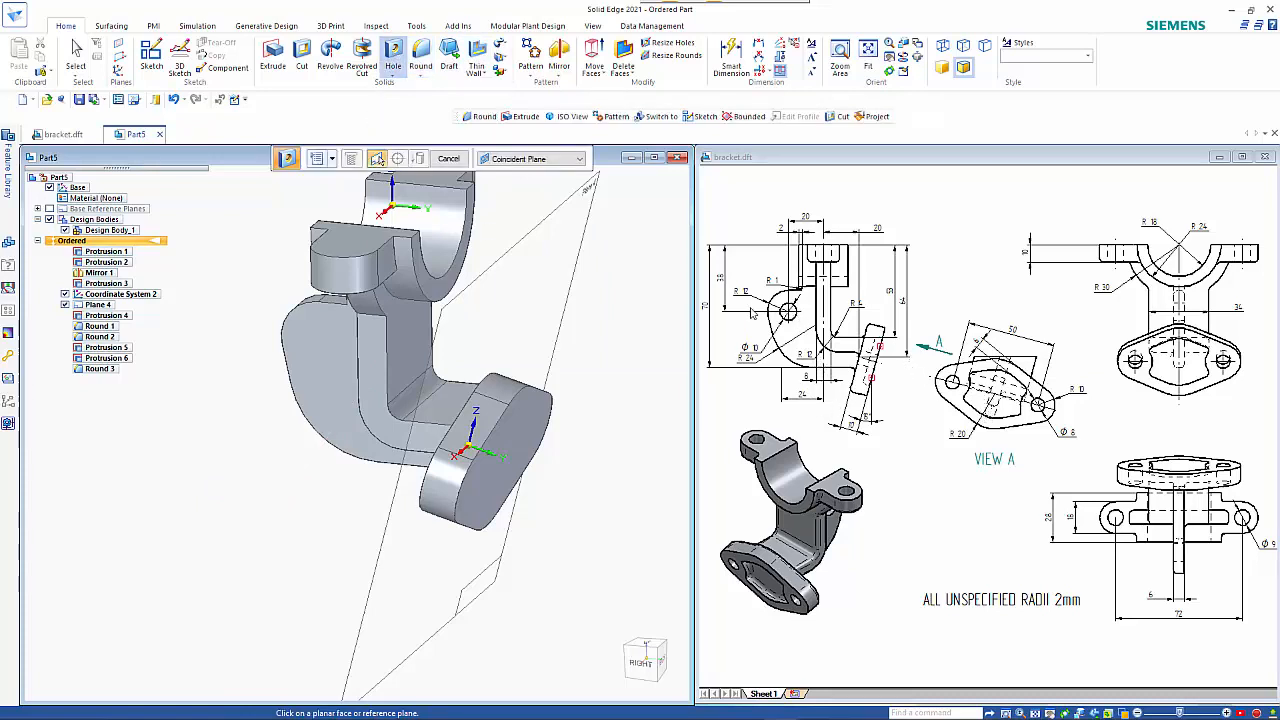
left_click(322, 346)
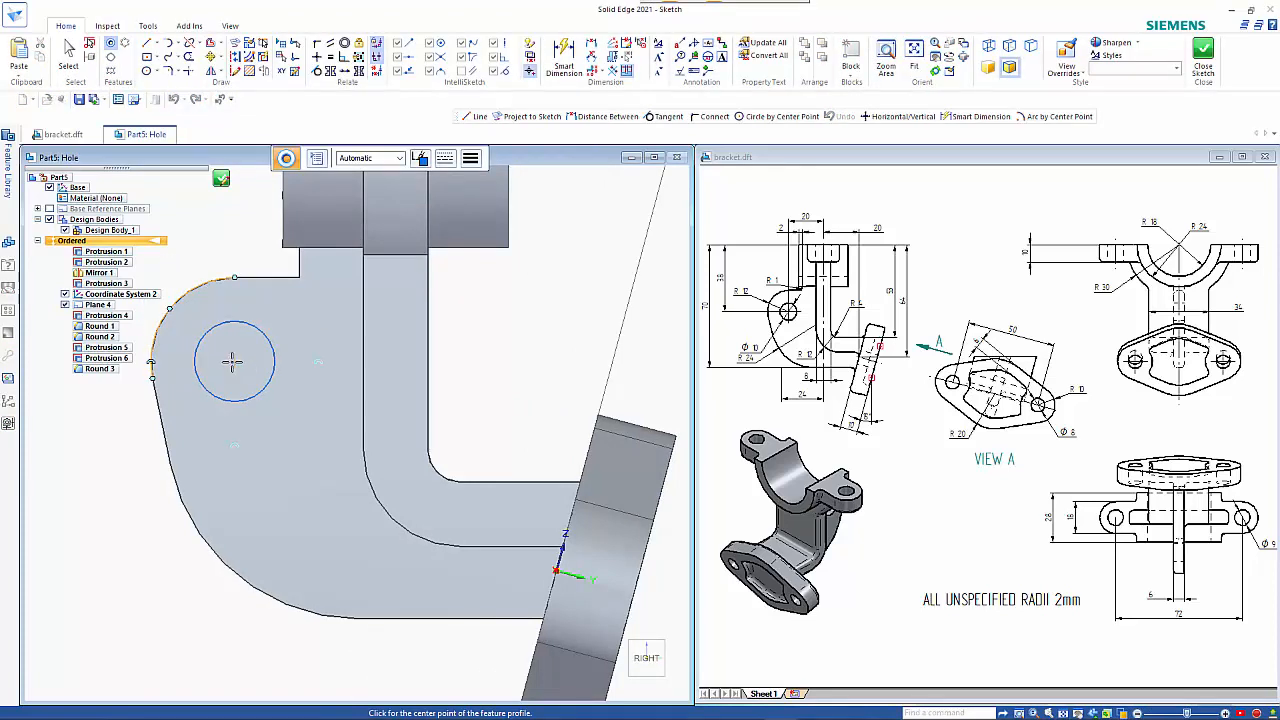
left_click(233, 361)
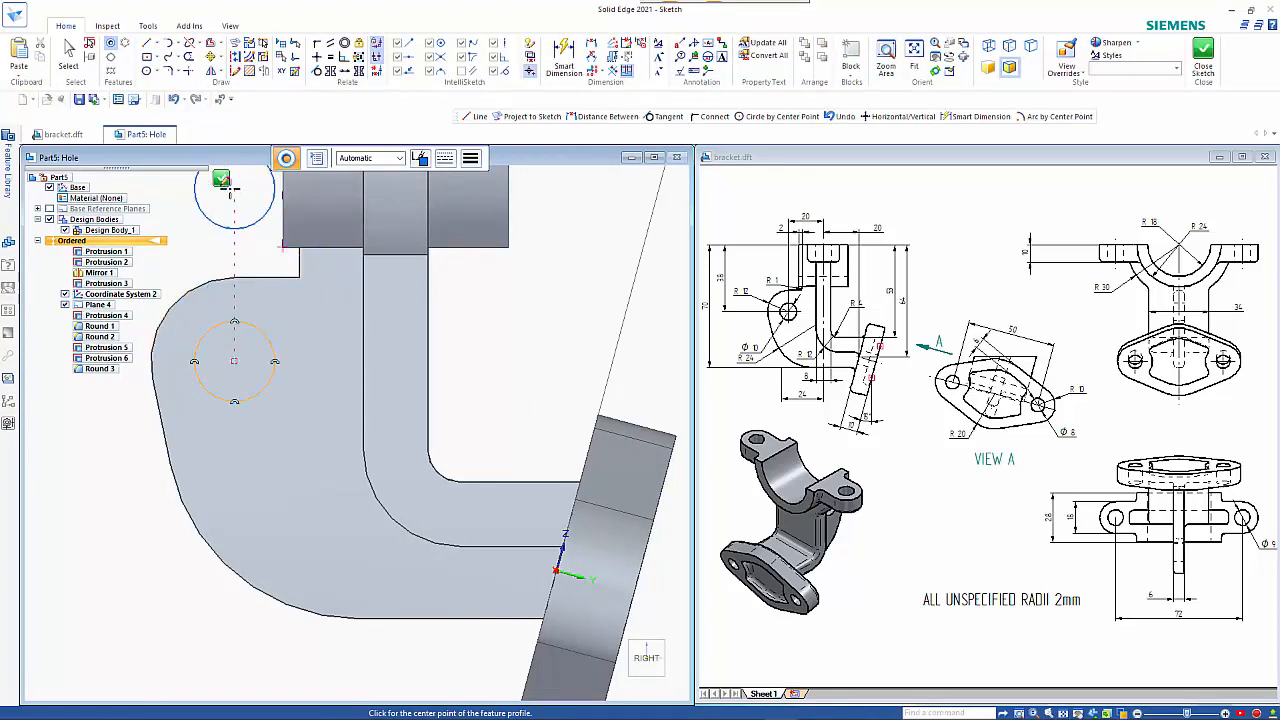
left_click(223, 181)
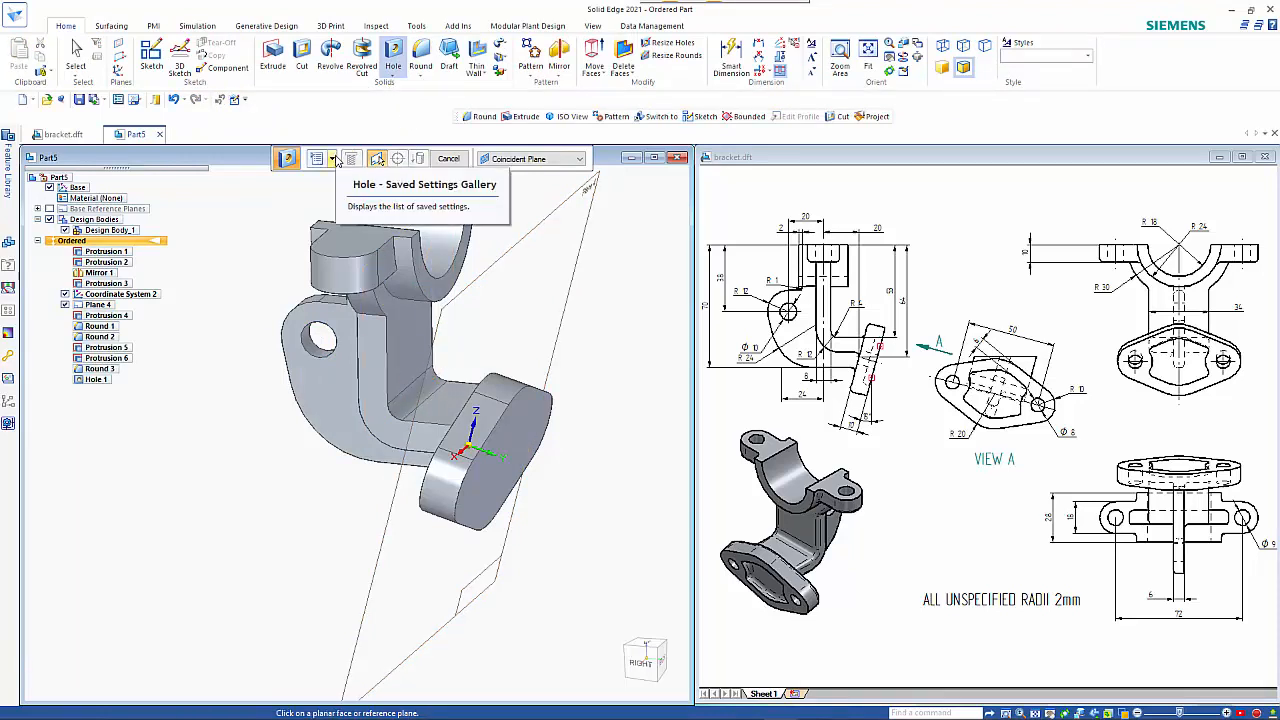
- Cut two 8 mm holes in the angled flange, each concentric with one of its rounded ends
left_click(335, 160)
left_click(314, 162)
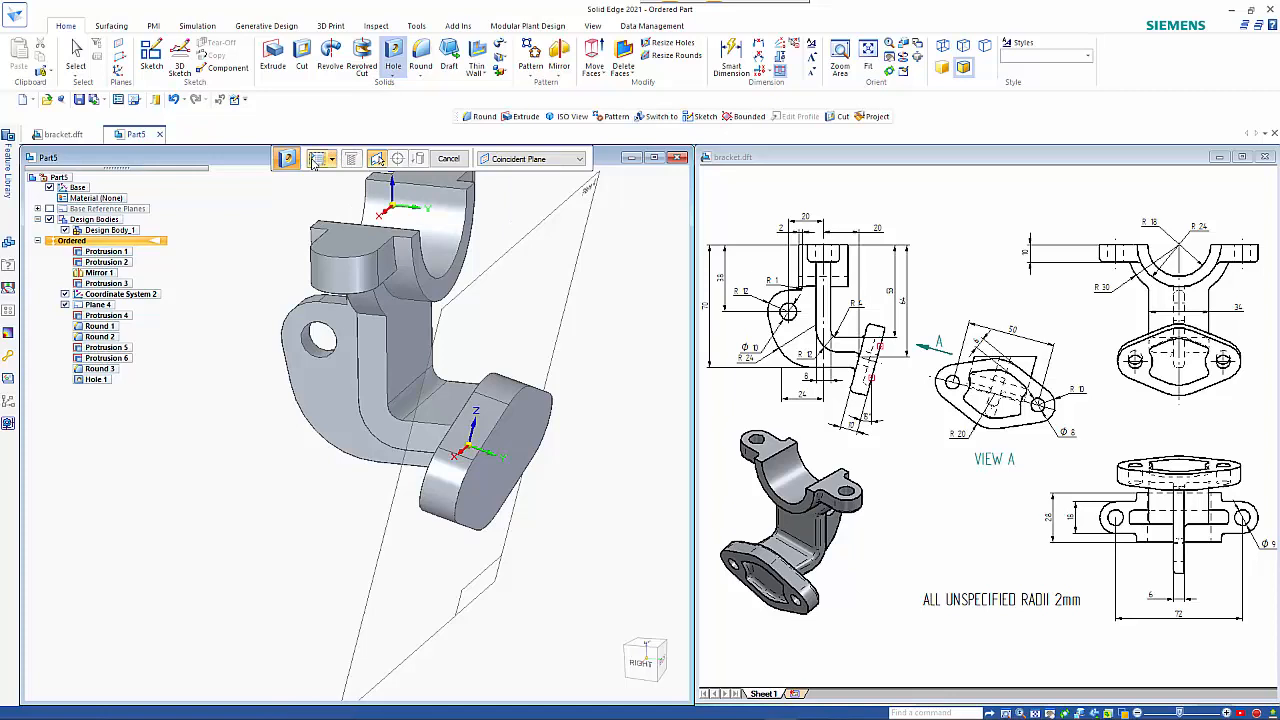
left_click(314, 162)
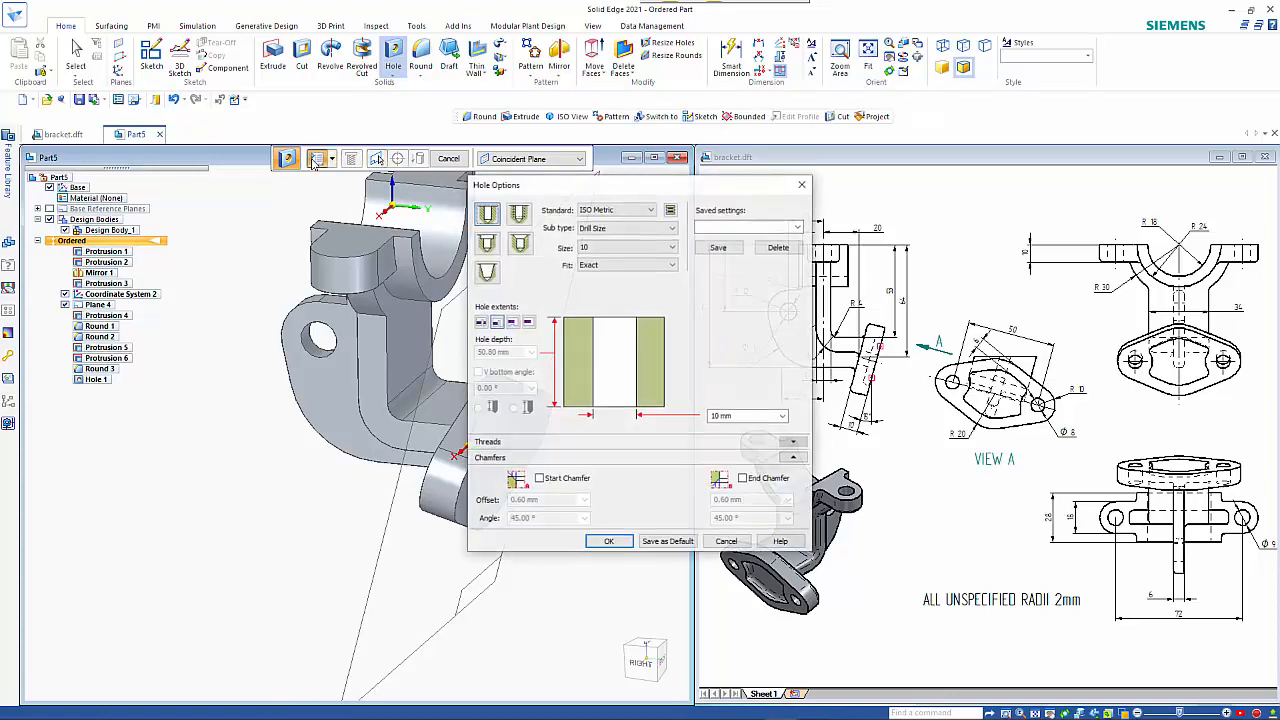
left_click(588, 248)
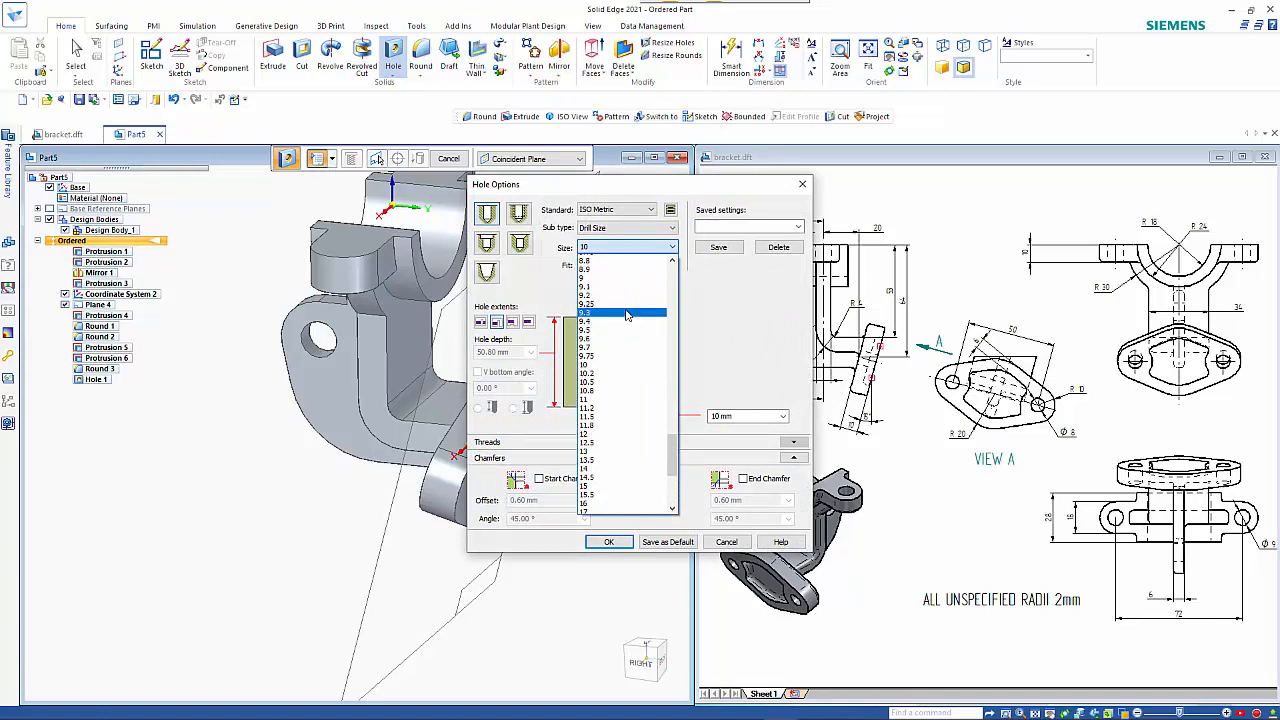
scroll(627, 315, "up", 3)
left_click(620, 300)
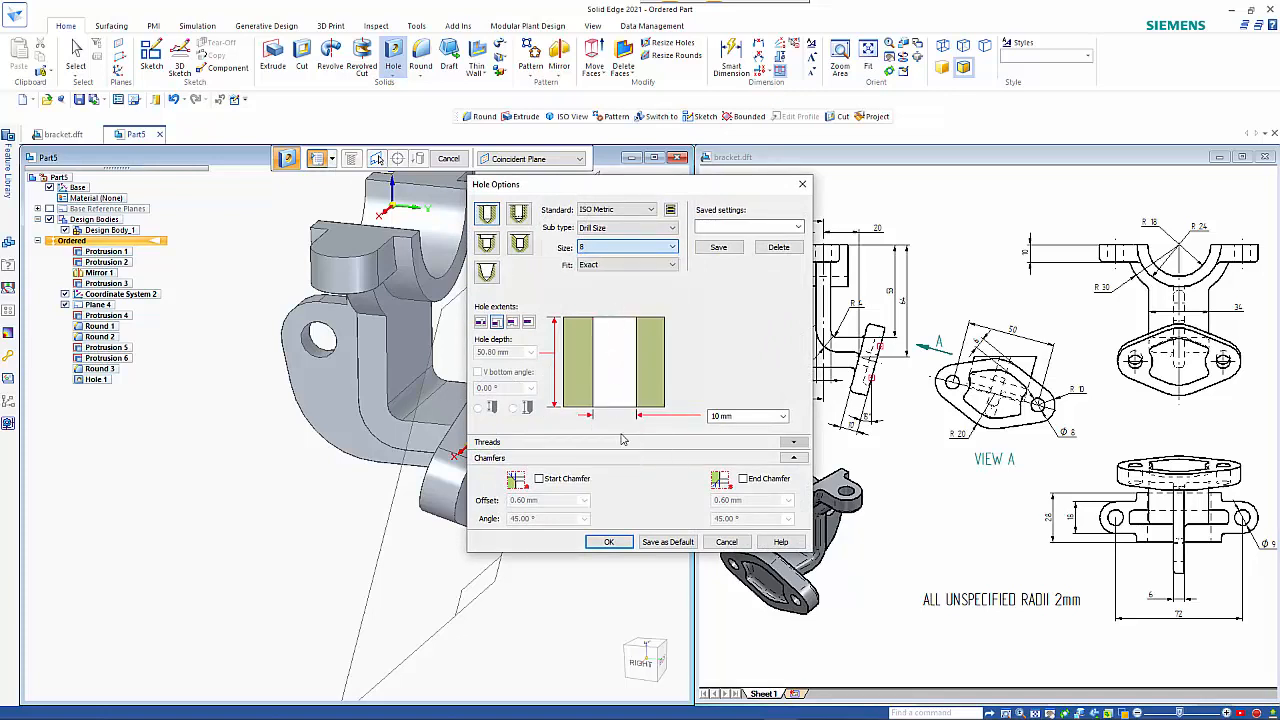
left_click(608, 541)
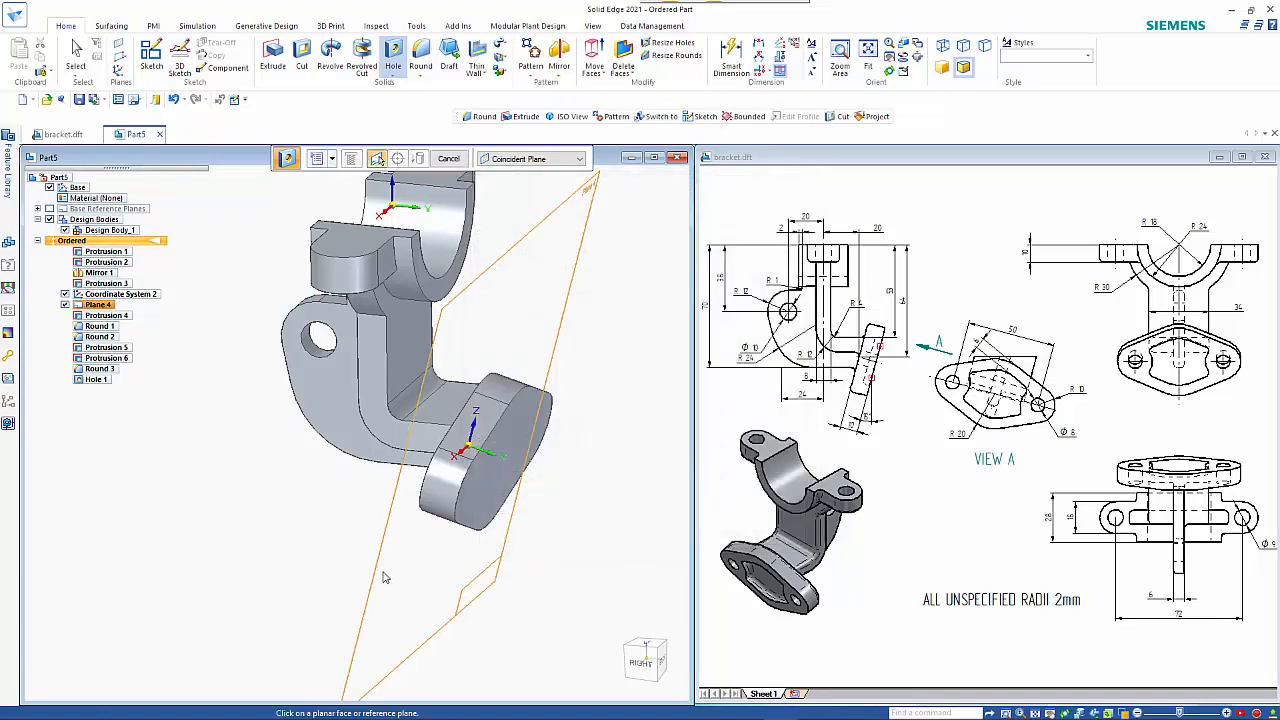
scroll(430, 547, "down", 1)
middle_click_drag(434, 538, 560, 526)
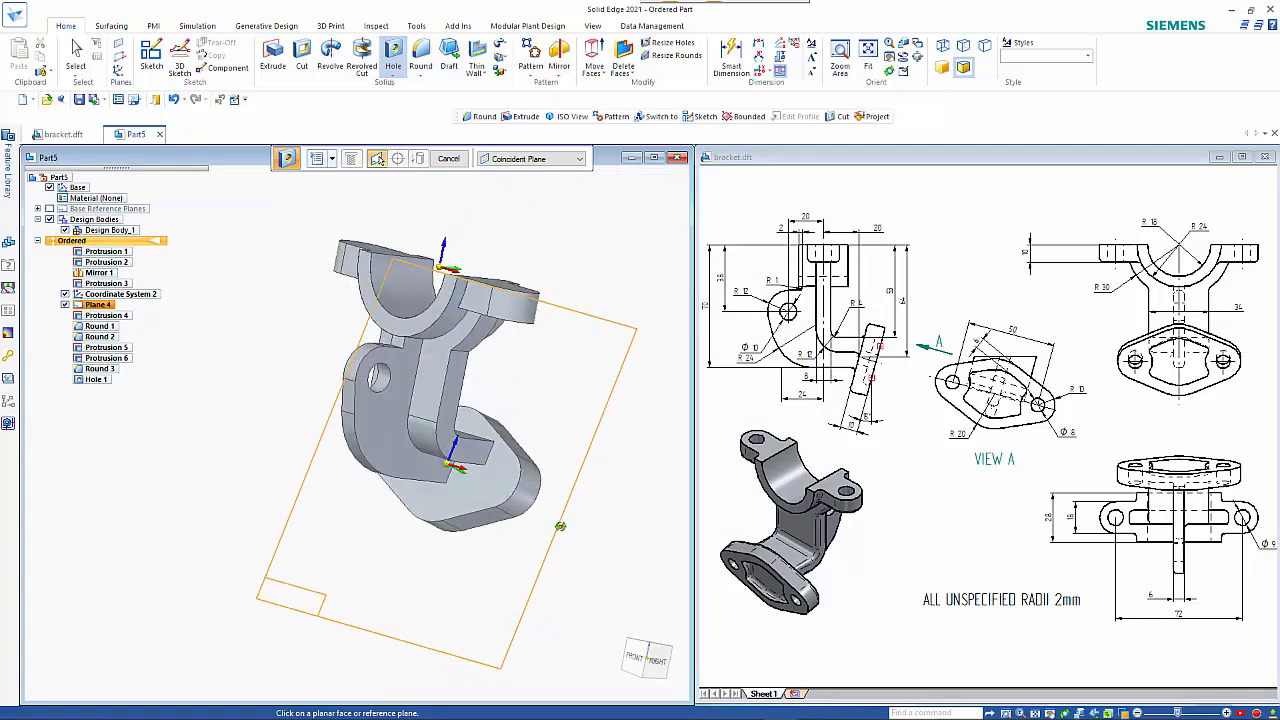
left_click(499, 487)
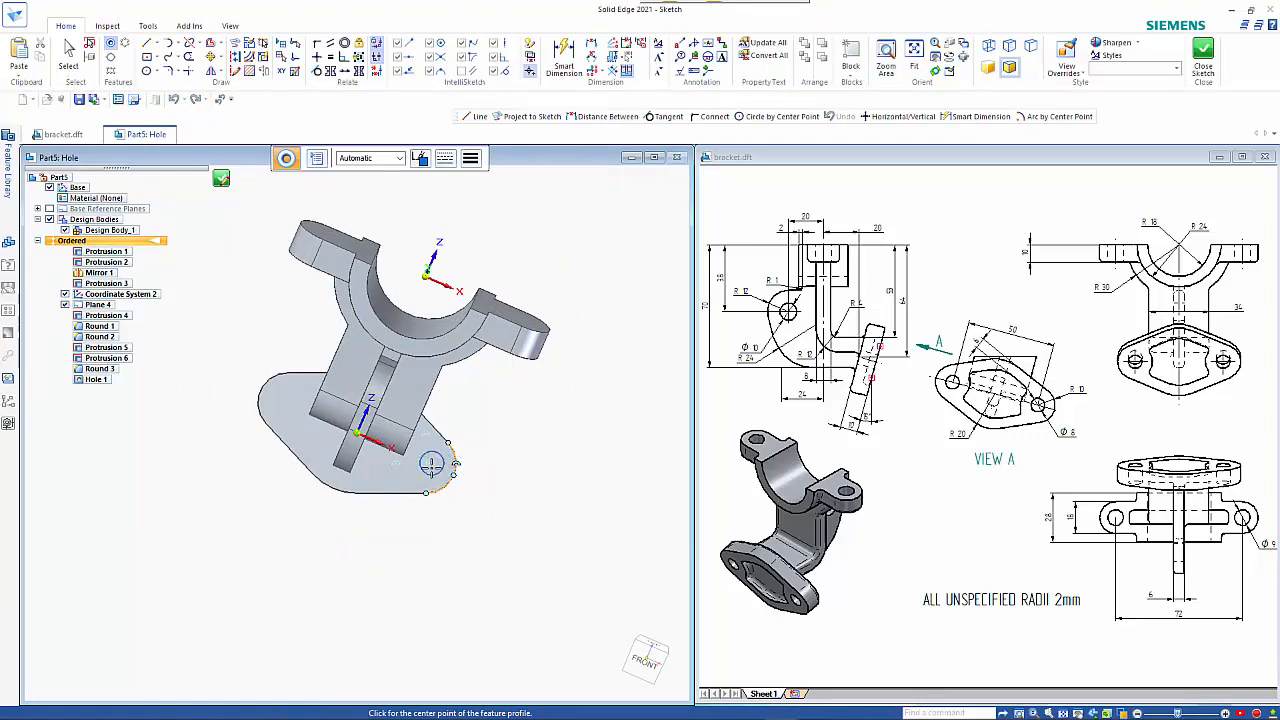
left_click(426, 463)
left_click(287, 402)
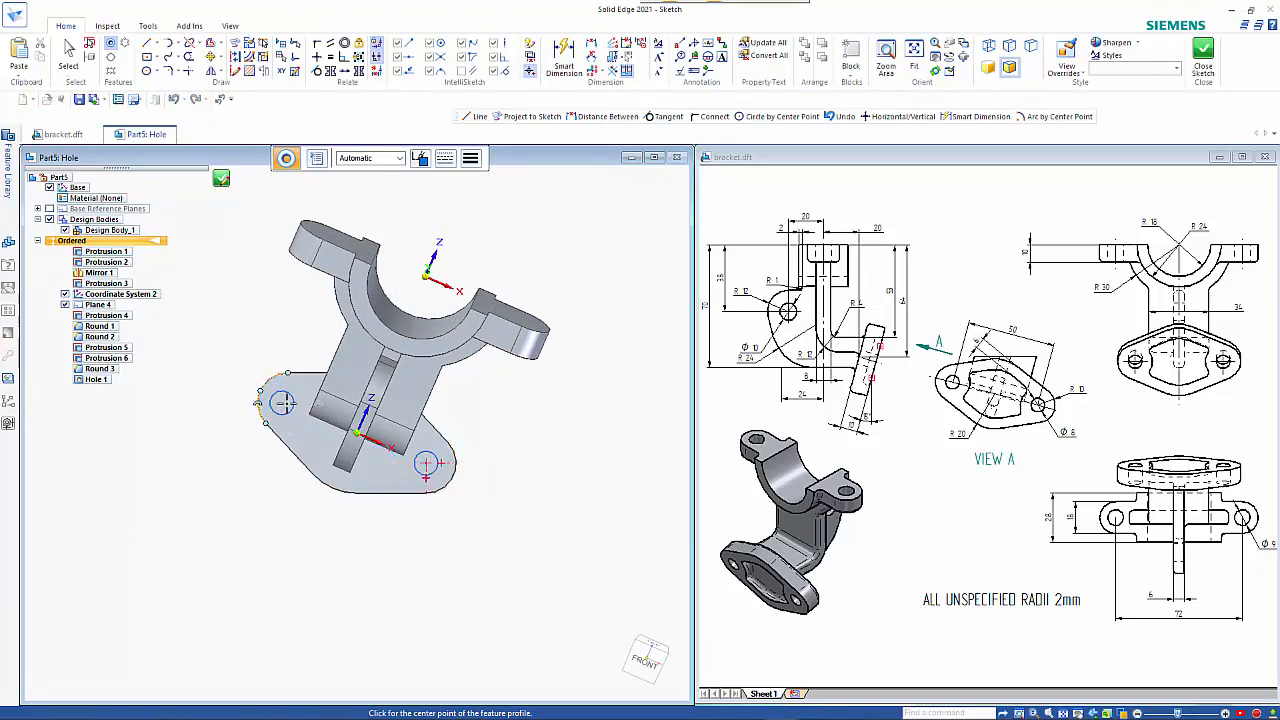
left_click(221, 178)
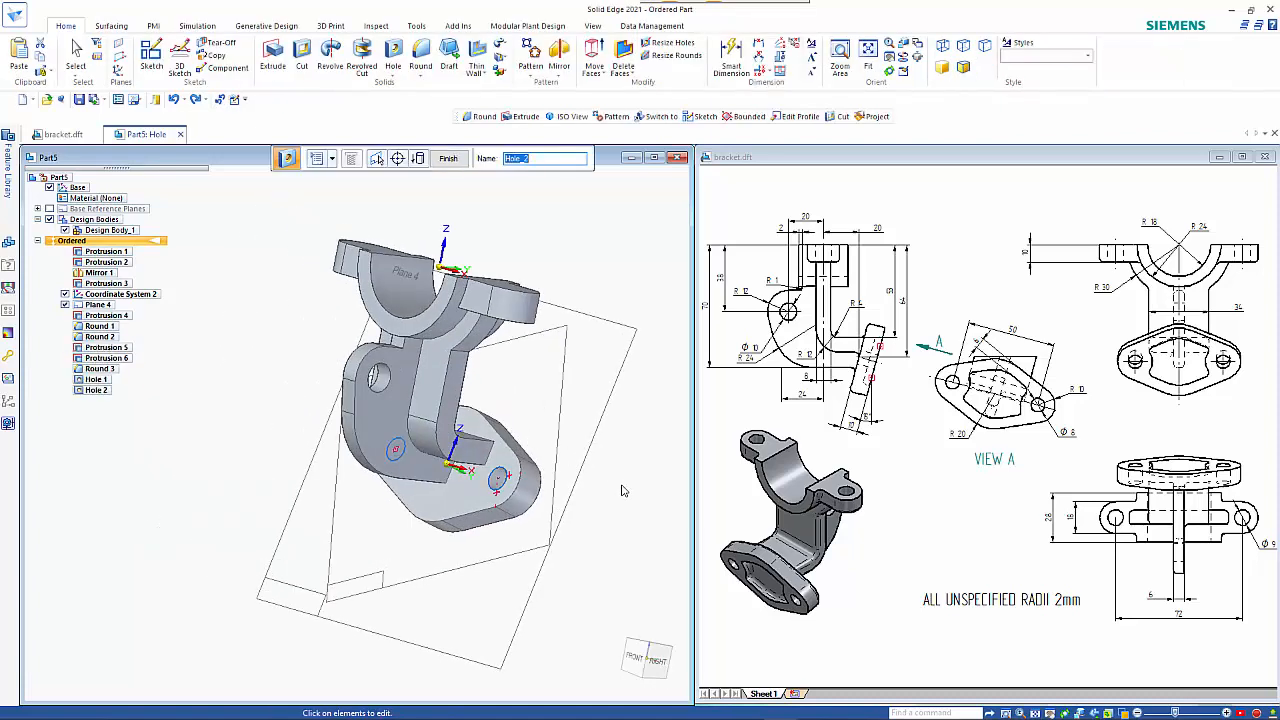
- Cut two 9 mm holes in the top faces of the hub's mounting ears, concentric with their rounded ends
middle_click_drag(621, 490, 638, 413)
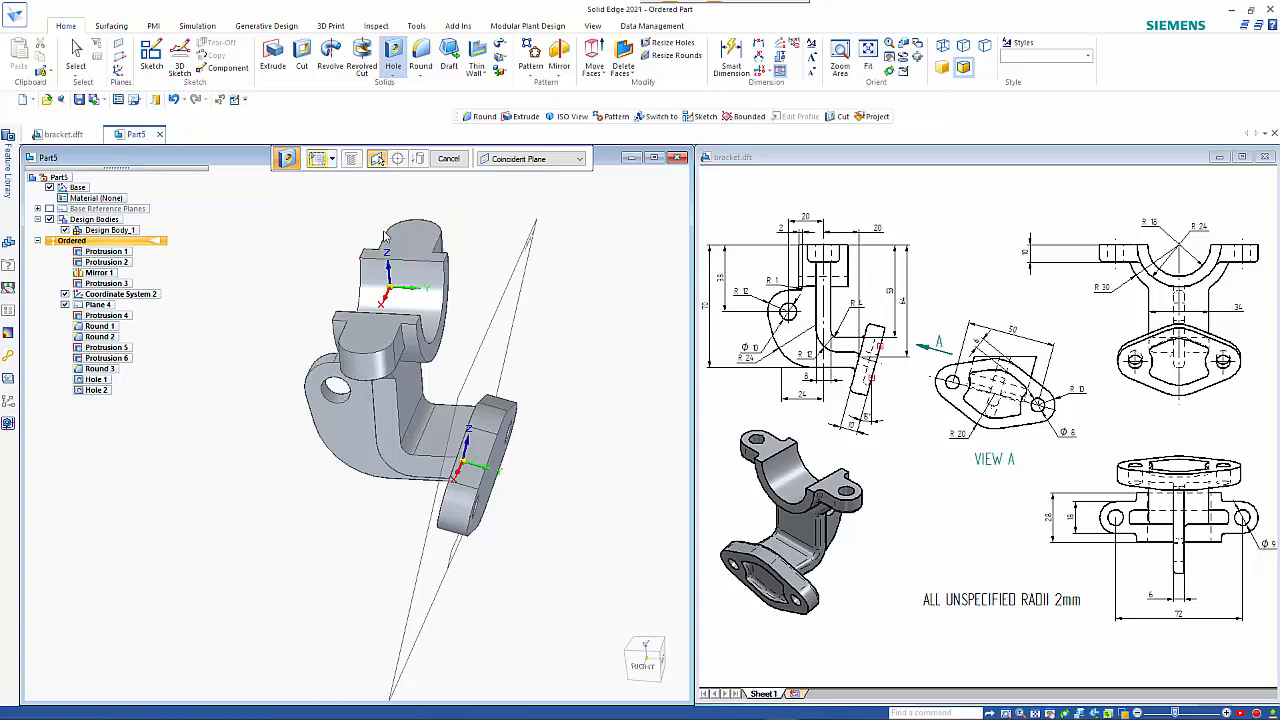
key("o")
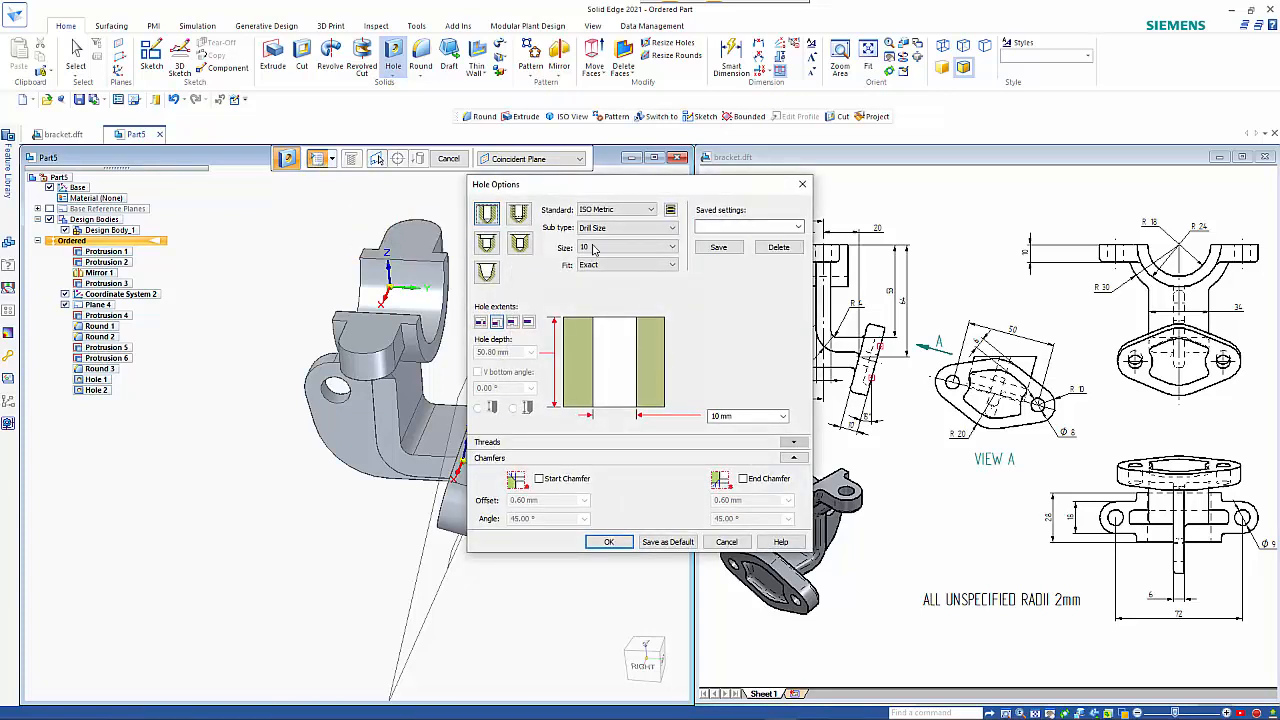
left_click(640, 248)
scroll(640, 262, "up", 6)
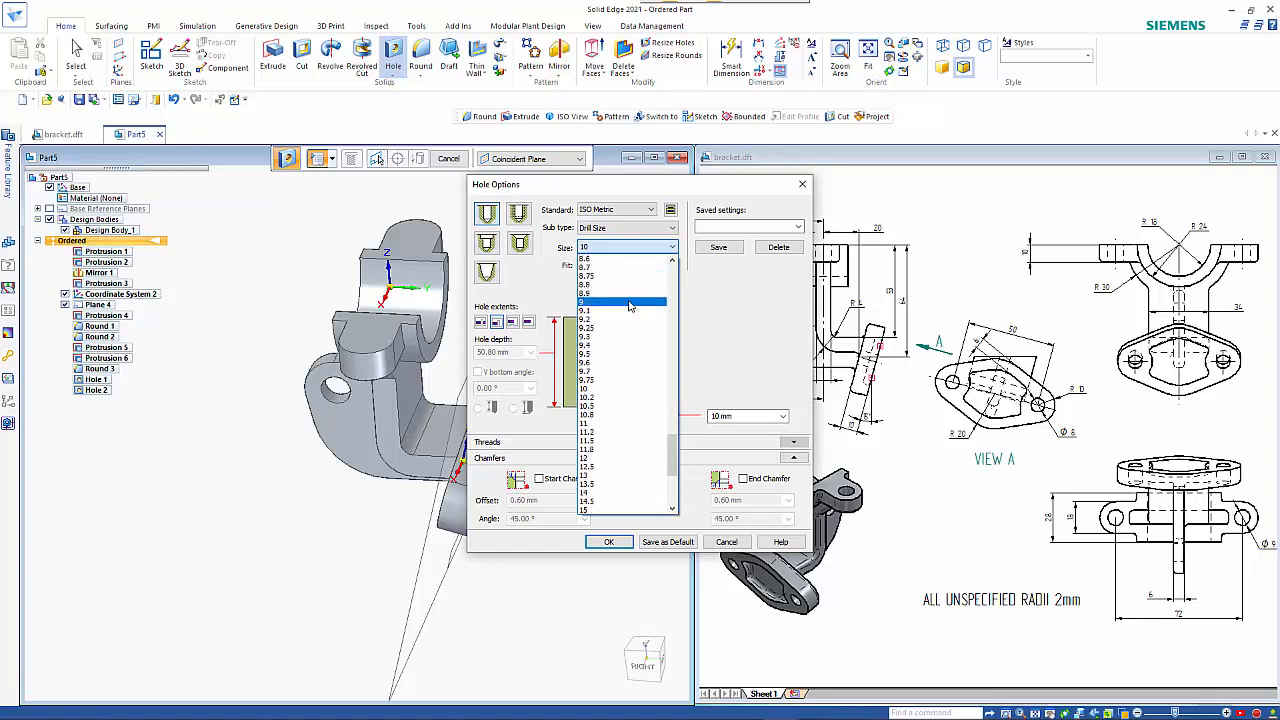
left_click(630, 304)
left_click(608, 541)
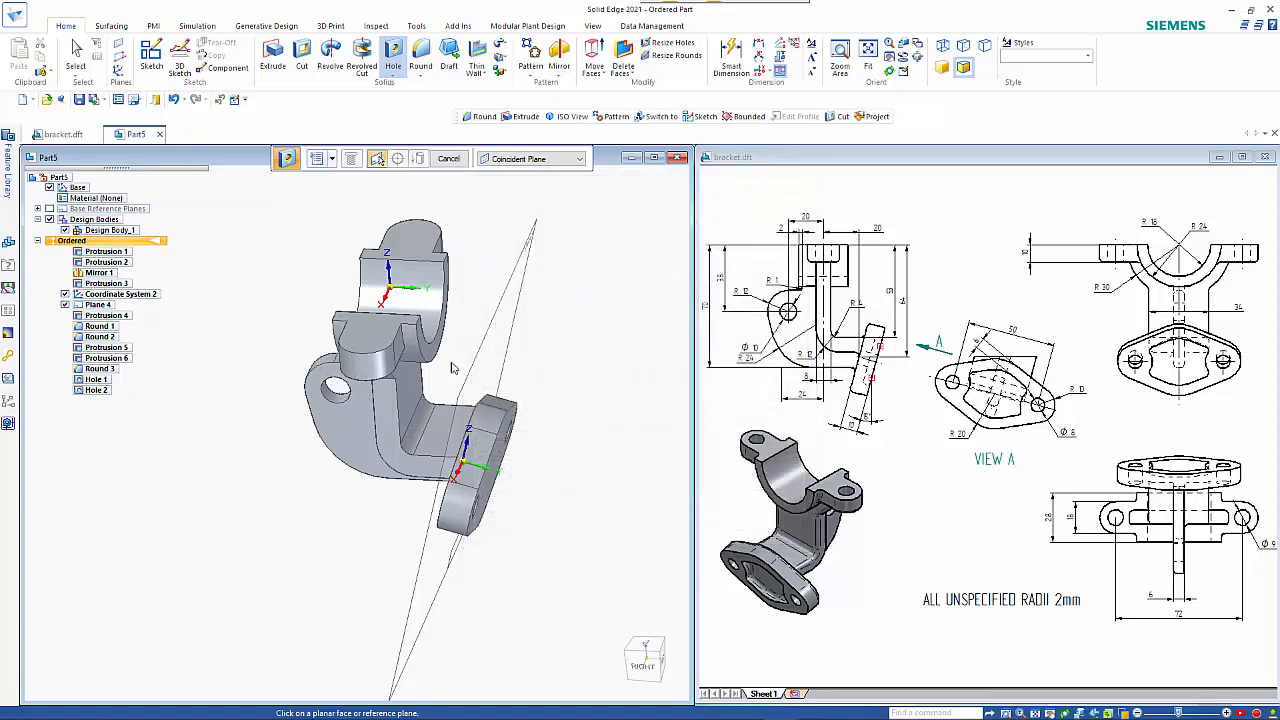
left_click(379, 352)
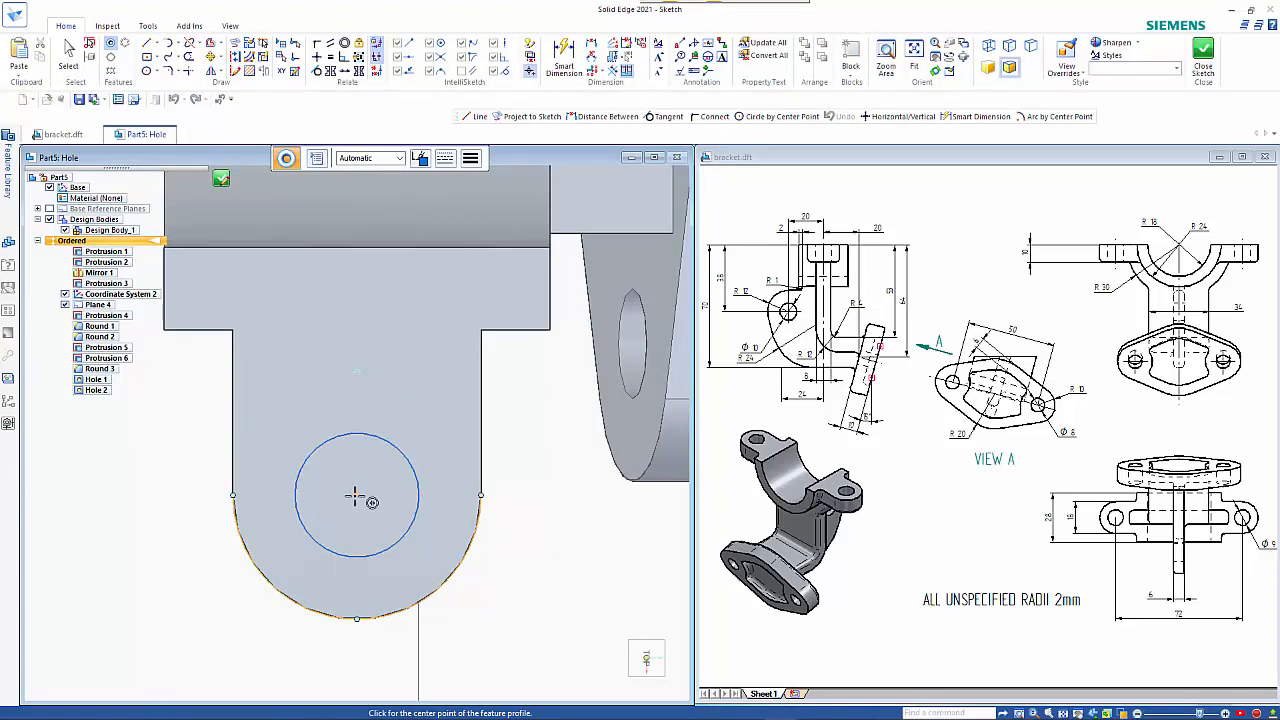
left_click(355, 494)
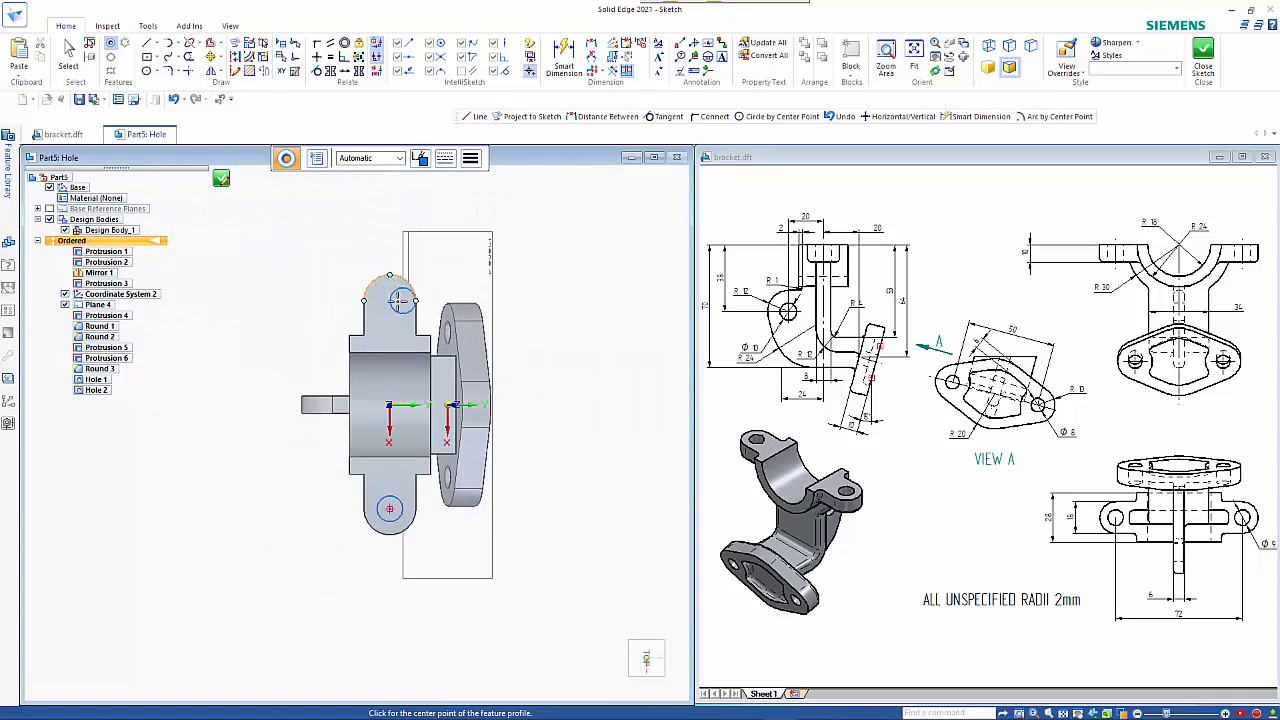
left_click(390, 300)
left_click(225, 180)
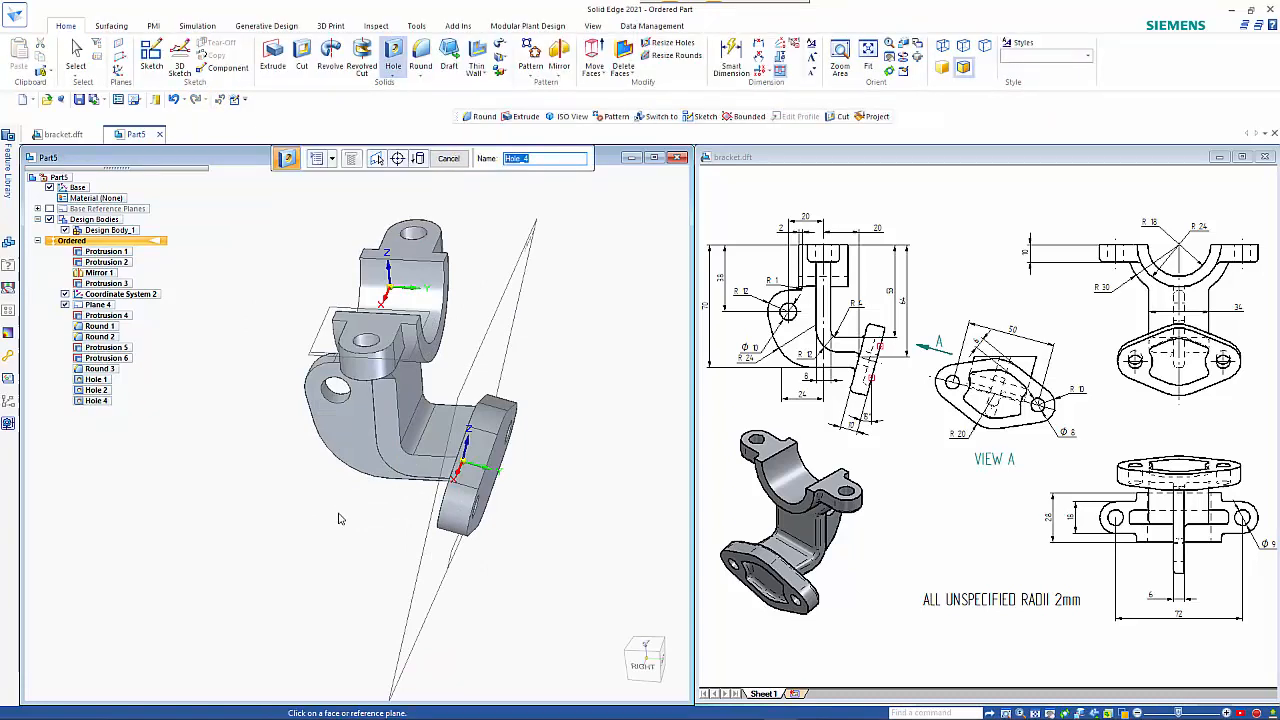
- Round the inner corner edge at the rib's top, just below the hub, with a 1 mm radius
middle_click_drag(335, 516, 284, 506)
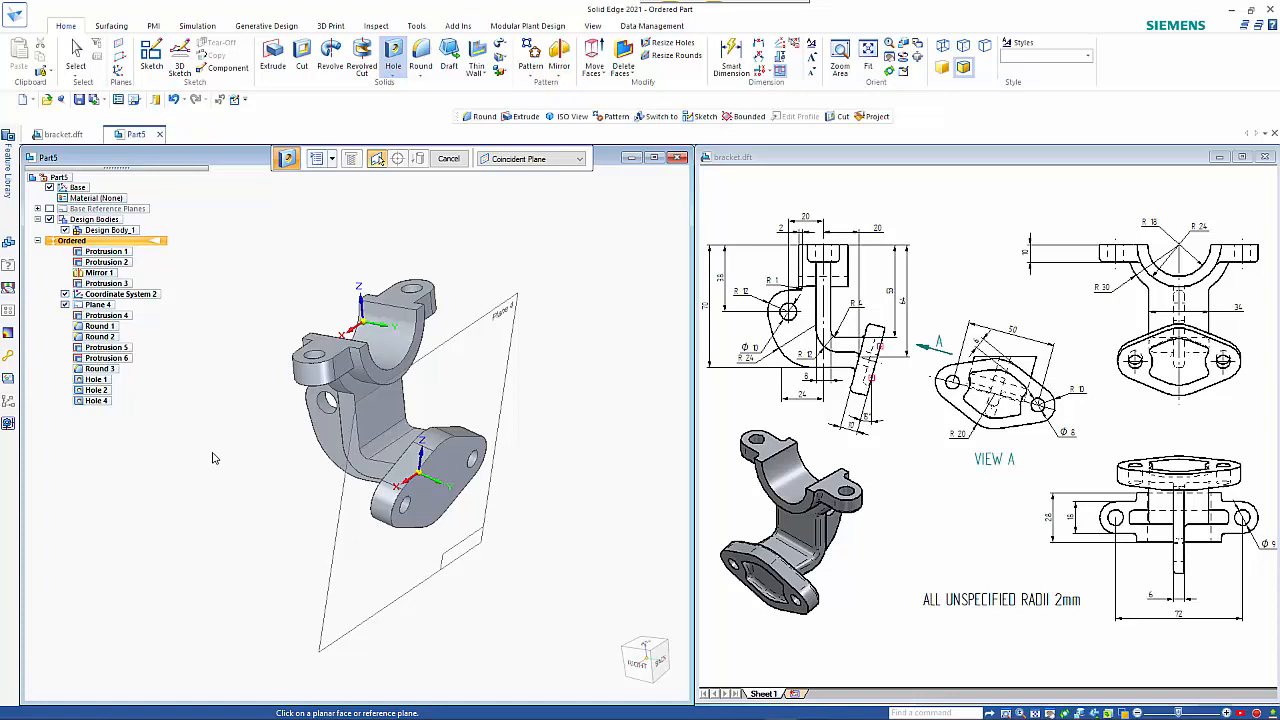
middle_click_drag(215, 458, 337, 408)
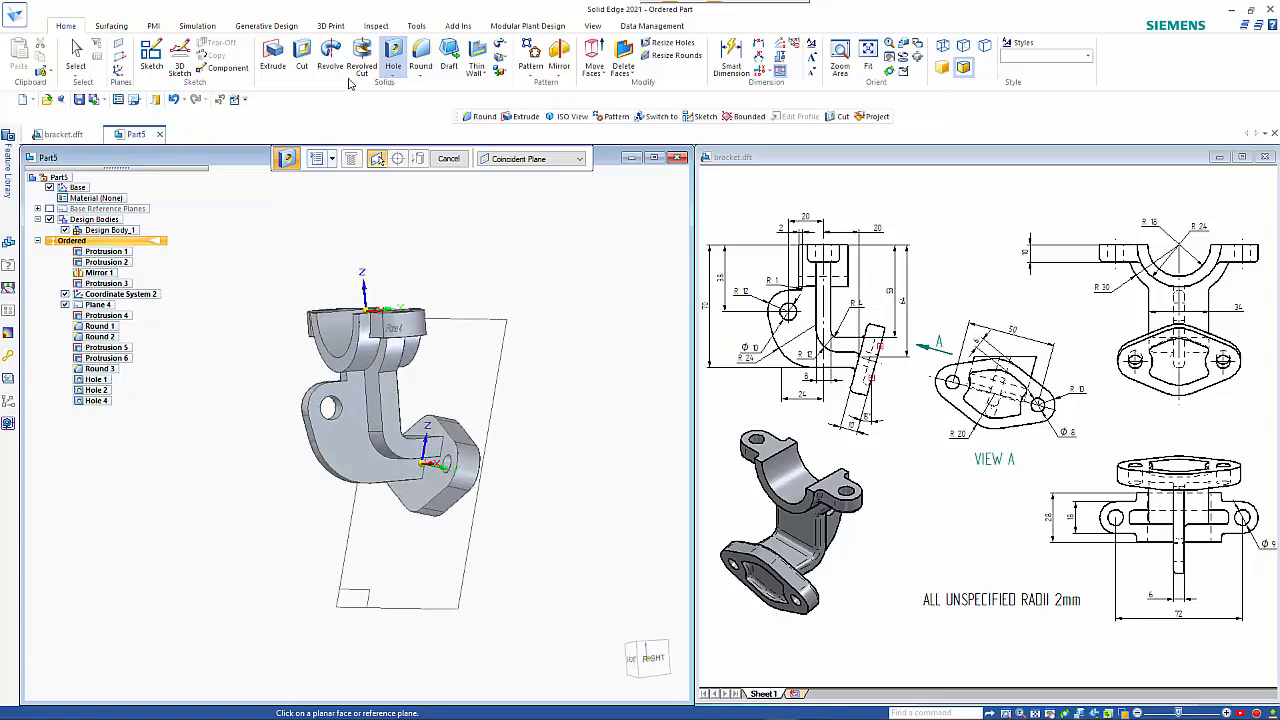
left_click(421, 57)
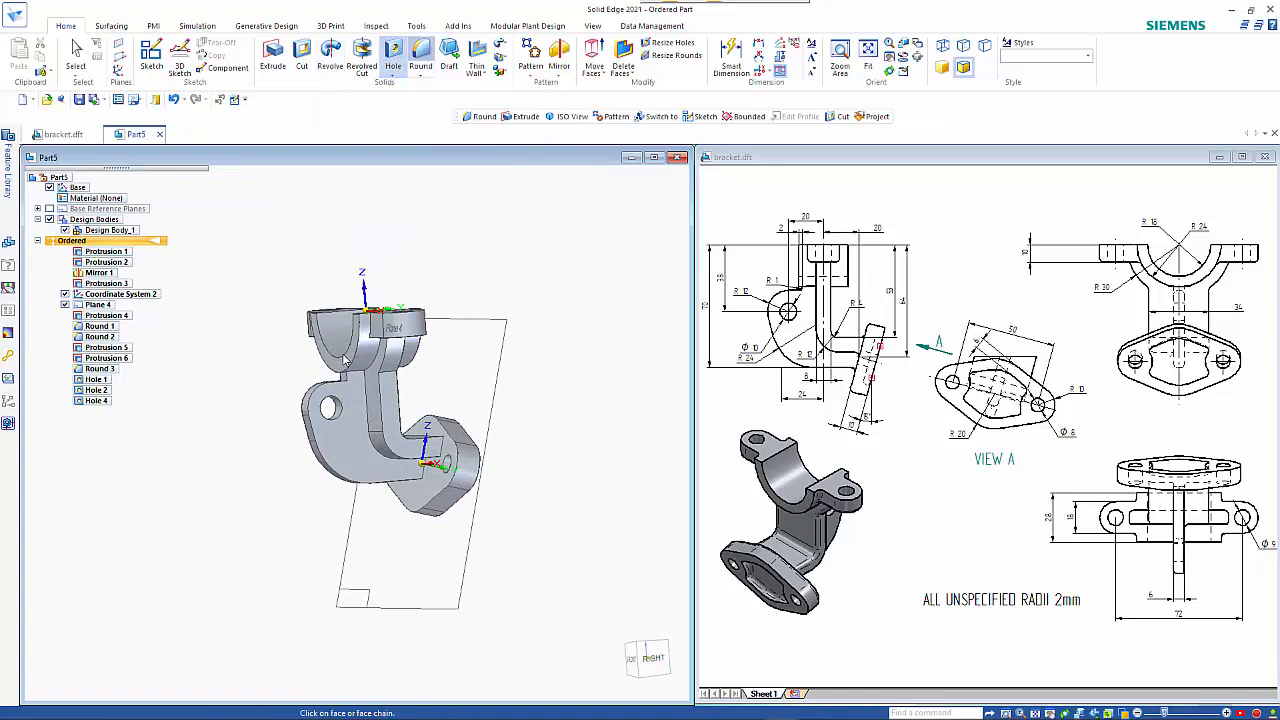
scroll(340, 375, "up", 3)
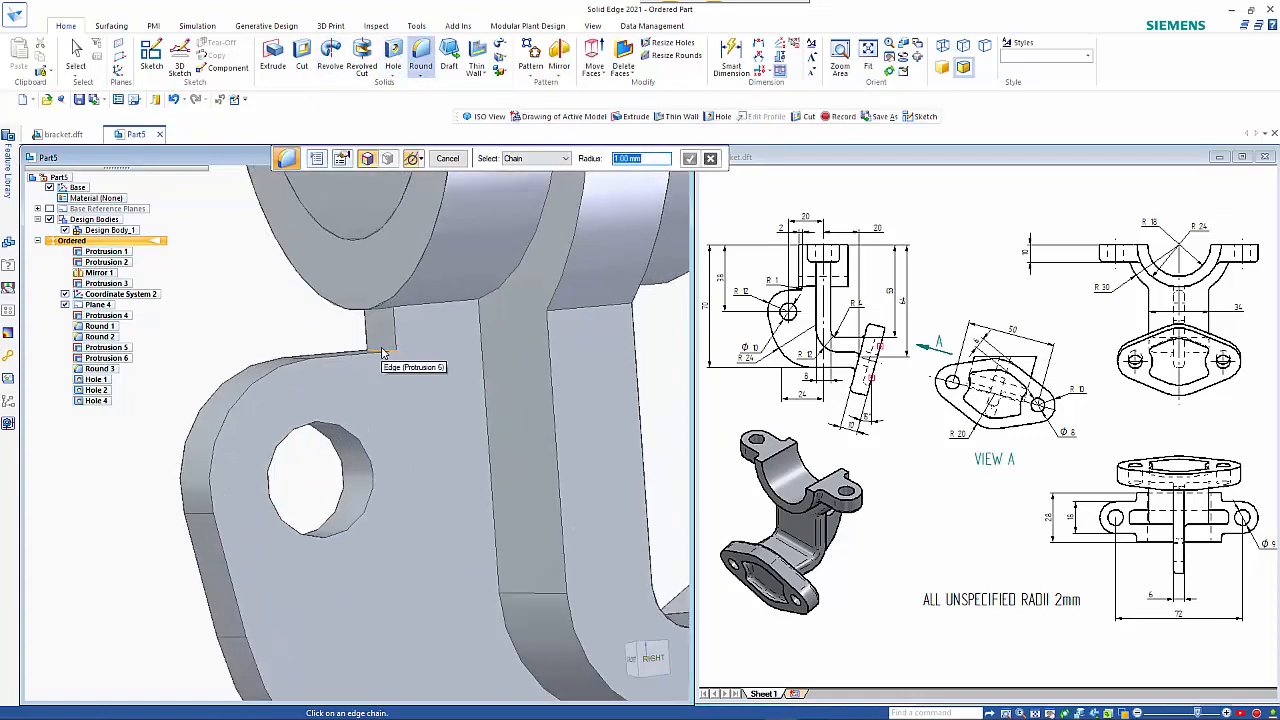
scroll(381, 352, "down", 1)
left_click(382, 349)
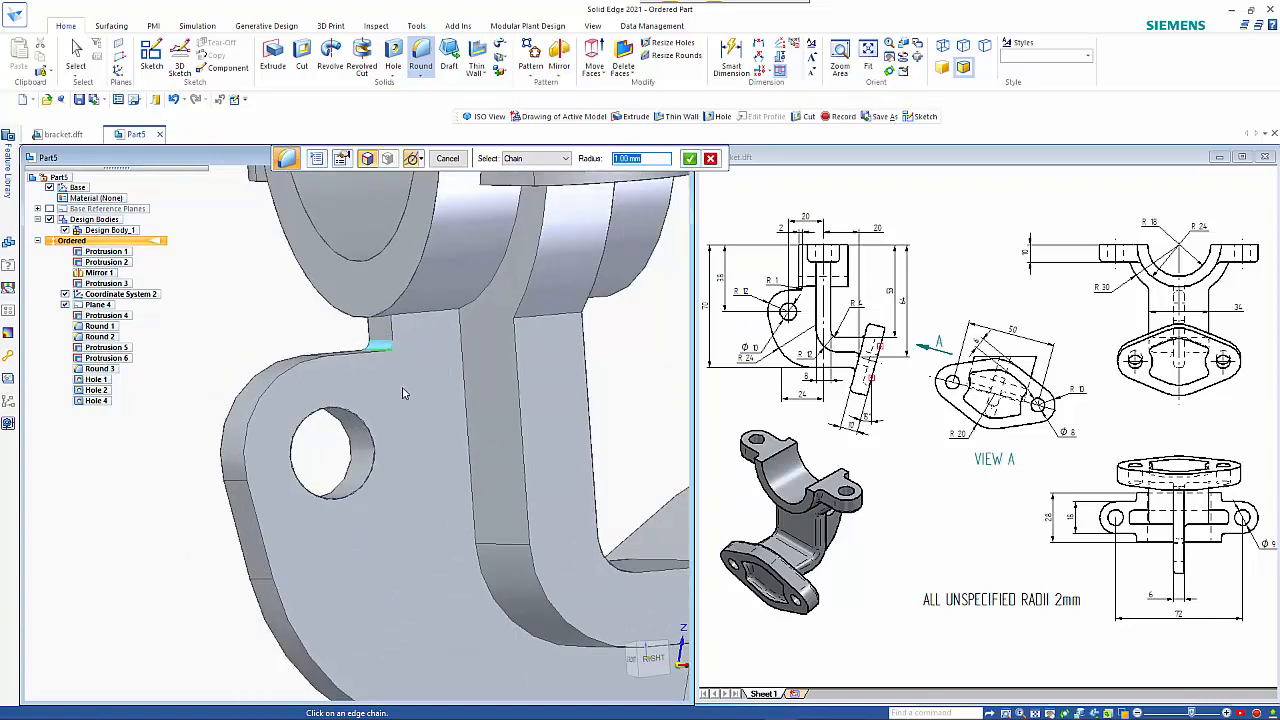
scroll(403, 393, "down", 5)
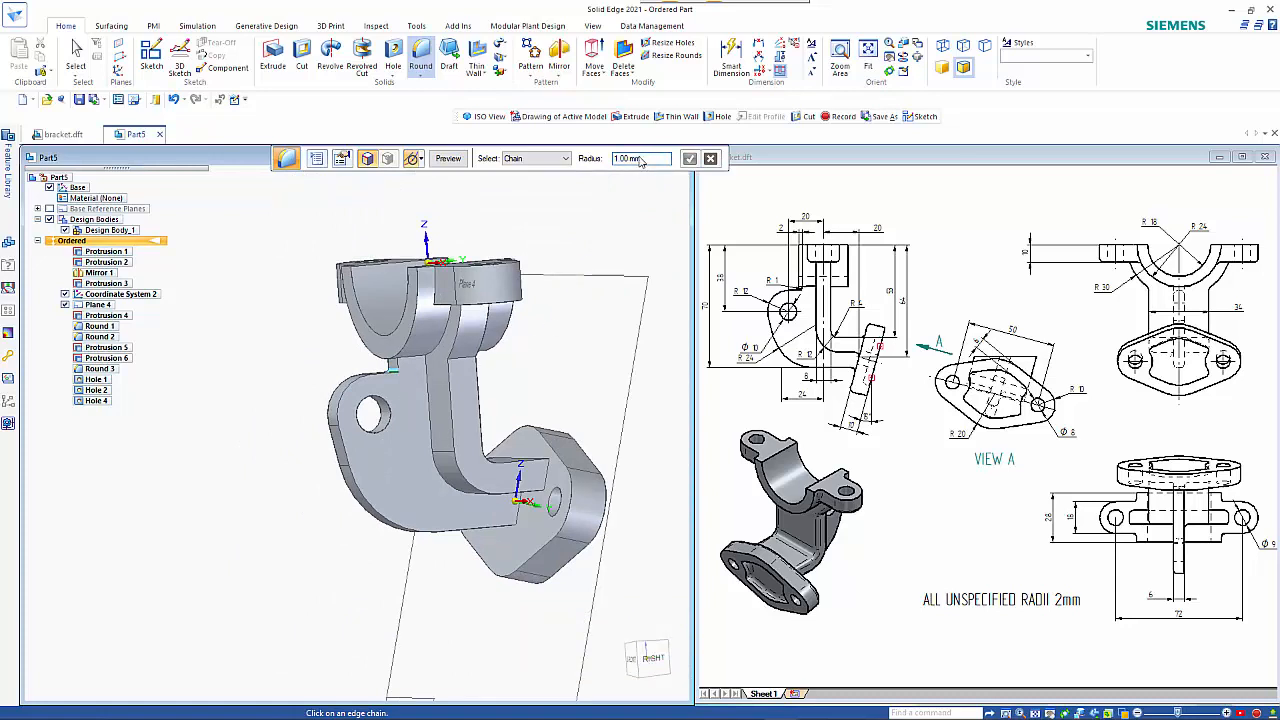
right_click(625, 228)
right_click(625, 228)
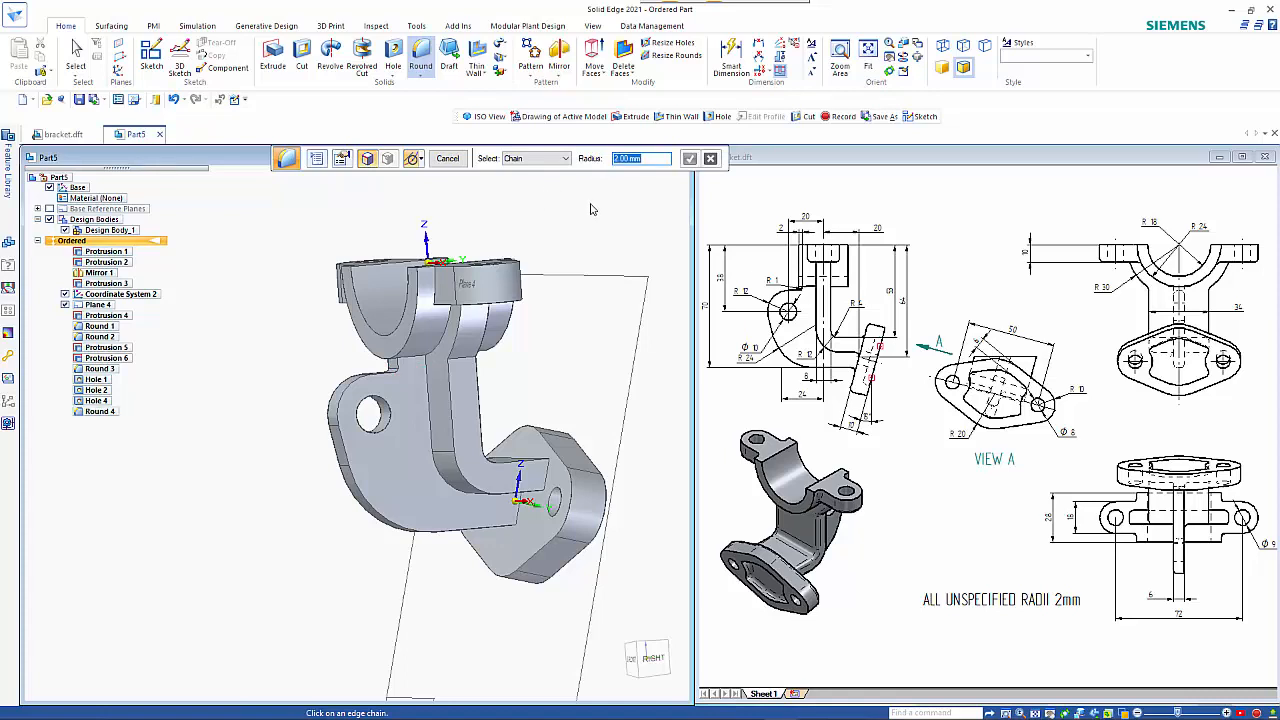
- Round the two corner edges where the web's sides meet the hub with a 2 mm radius
left_click(463, 363)
middle_click_drag(463, 363, 406, 360)
scroll(374, 363, "down", 1)
left_click(410, 362)
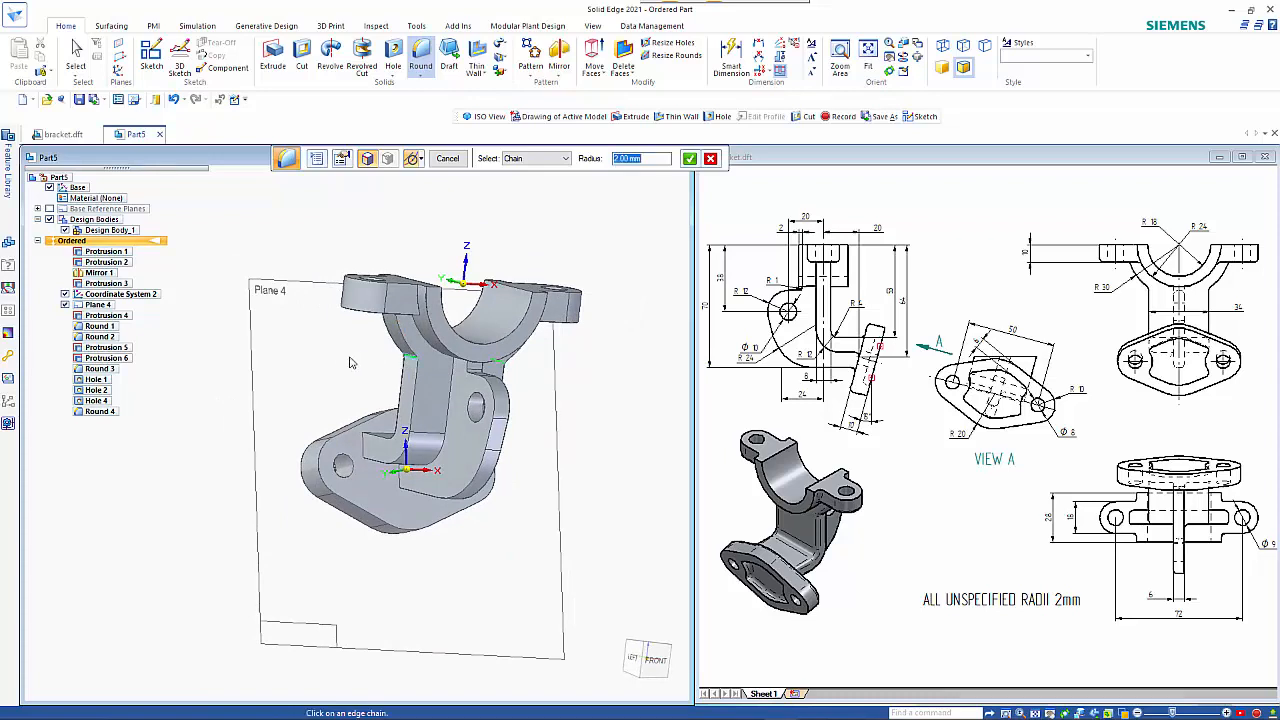
middle_click_drag(336, 365, 316, 345)
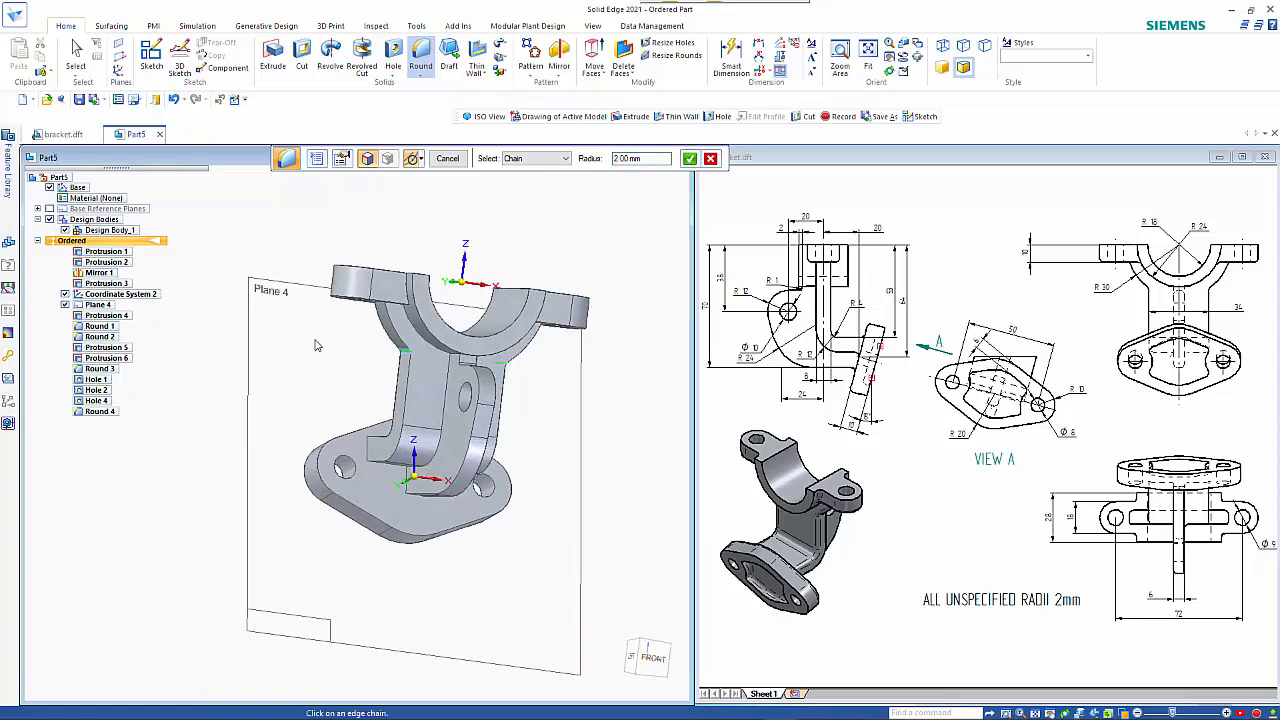
right_click(316, 345)
right_click(316, 345)
right_click(316, 345)
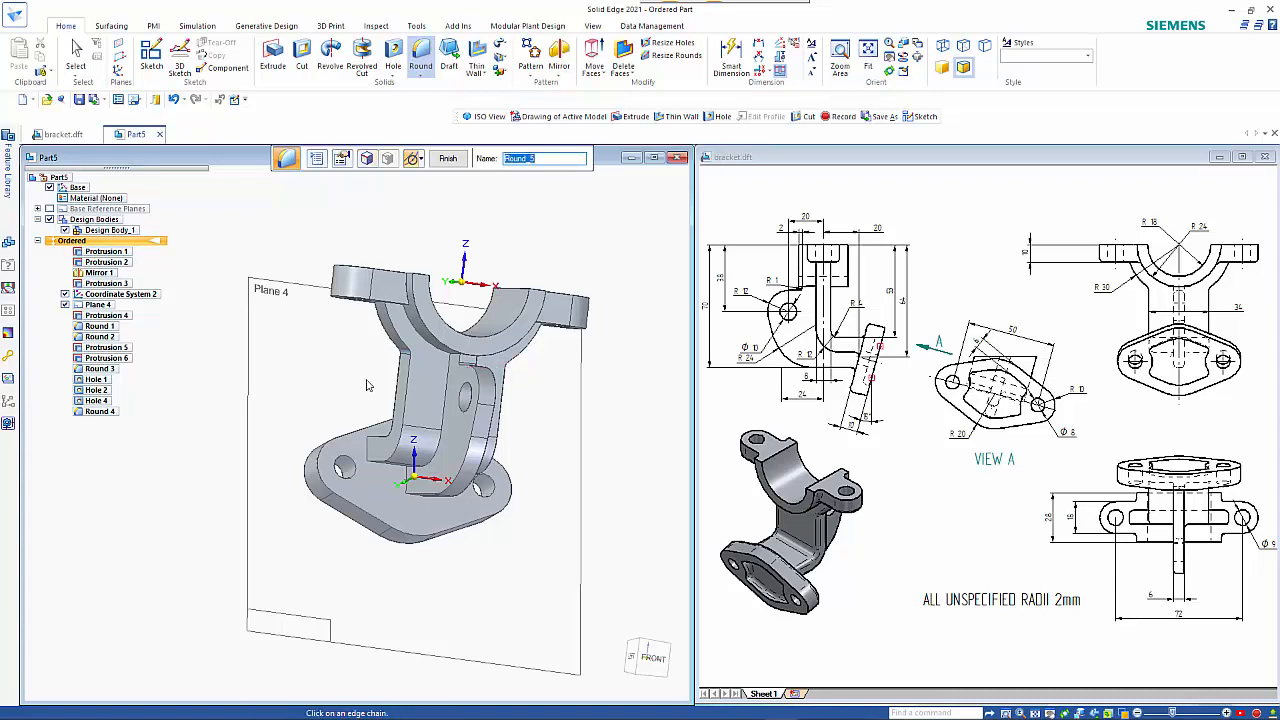
- Round the long edge chains on both sides of the web and the rib's outer edge chain with a 2 mm radius
left_click(409, 400)
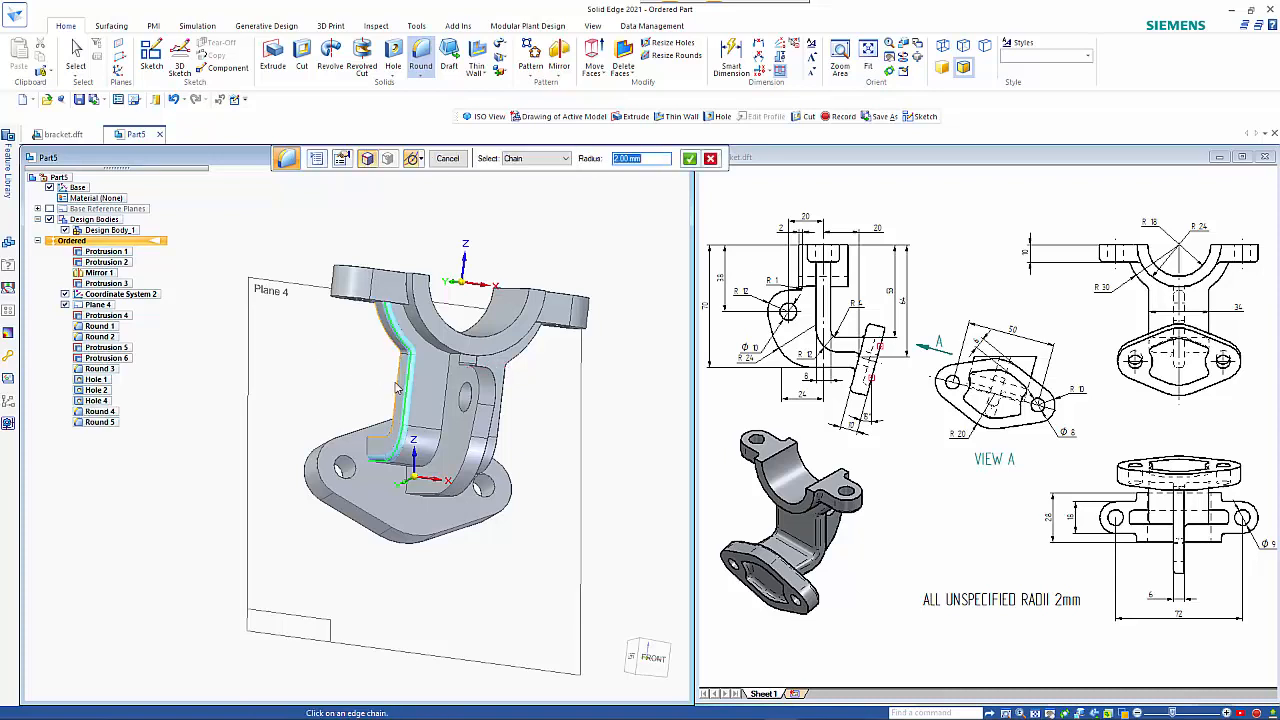
middle_click_drag(519, 410, 441, 408)
left_click(460, 400)
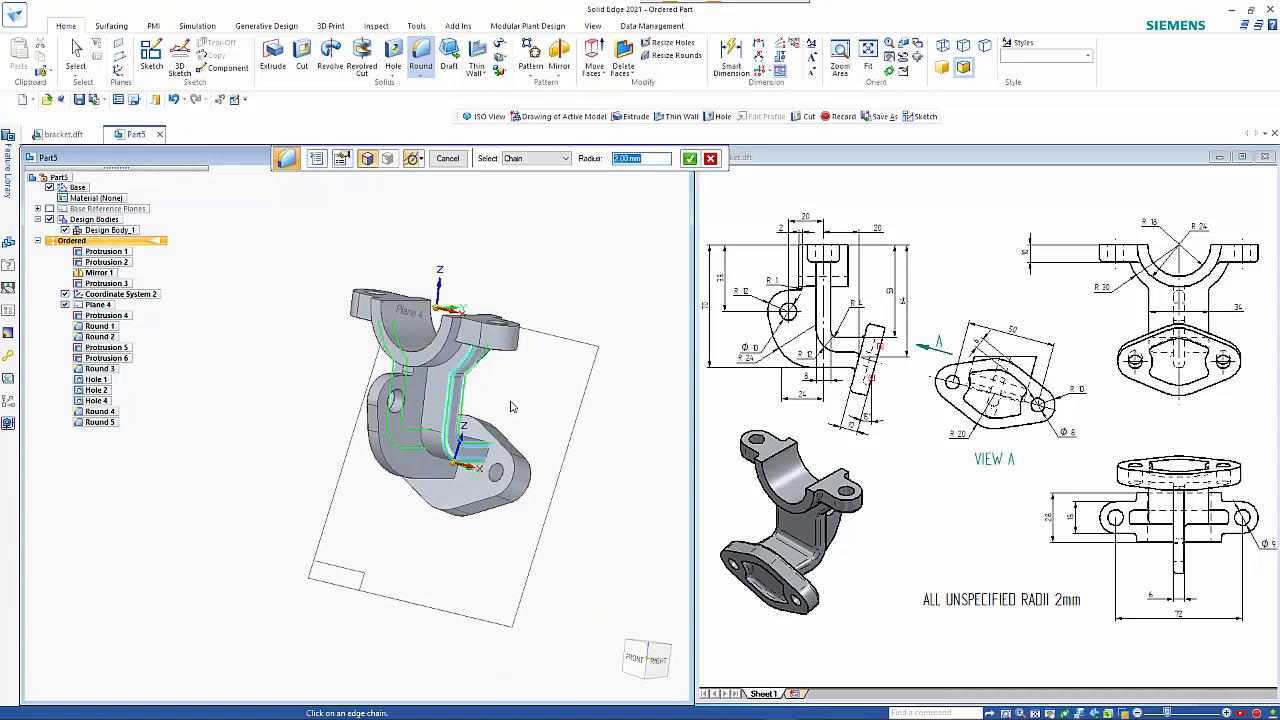
middle_click_drag(510, 407, 470, 378)
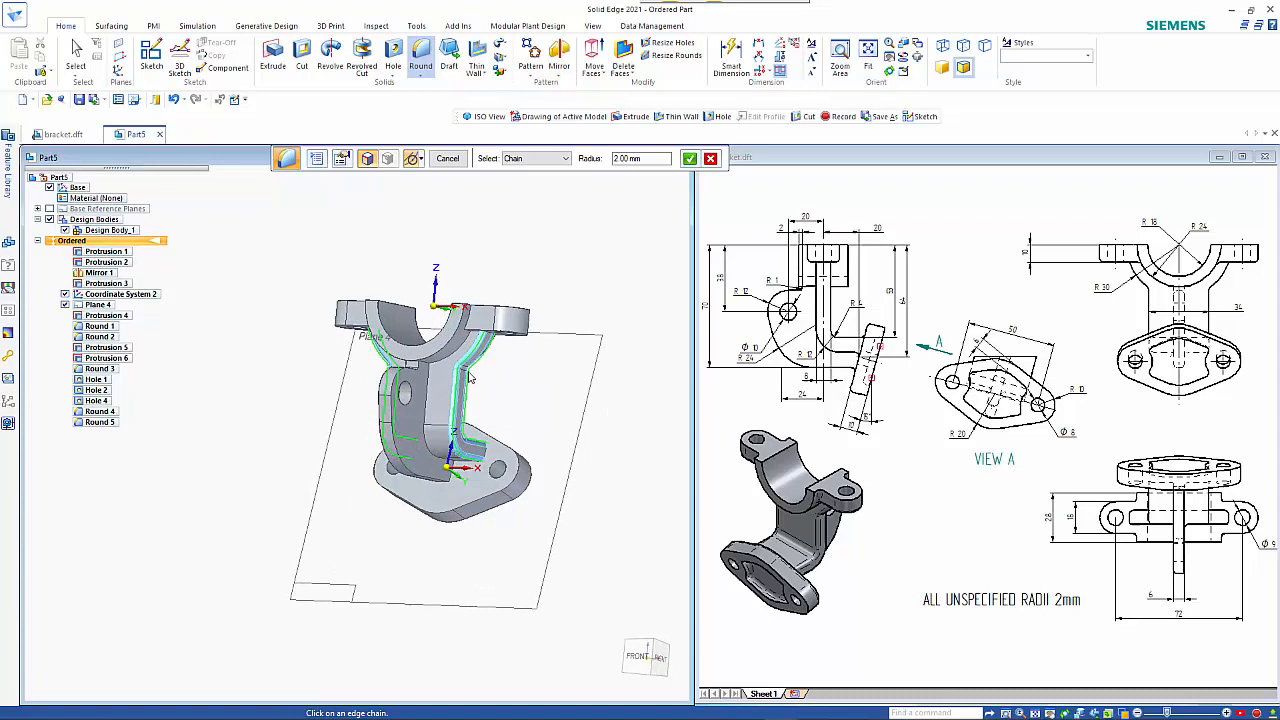
left_click(417, 375)
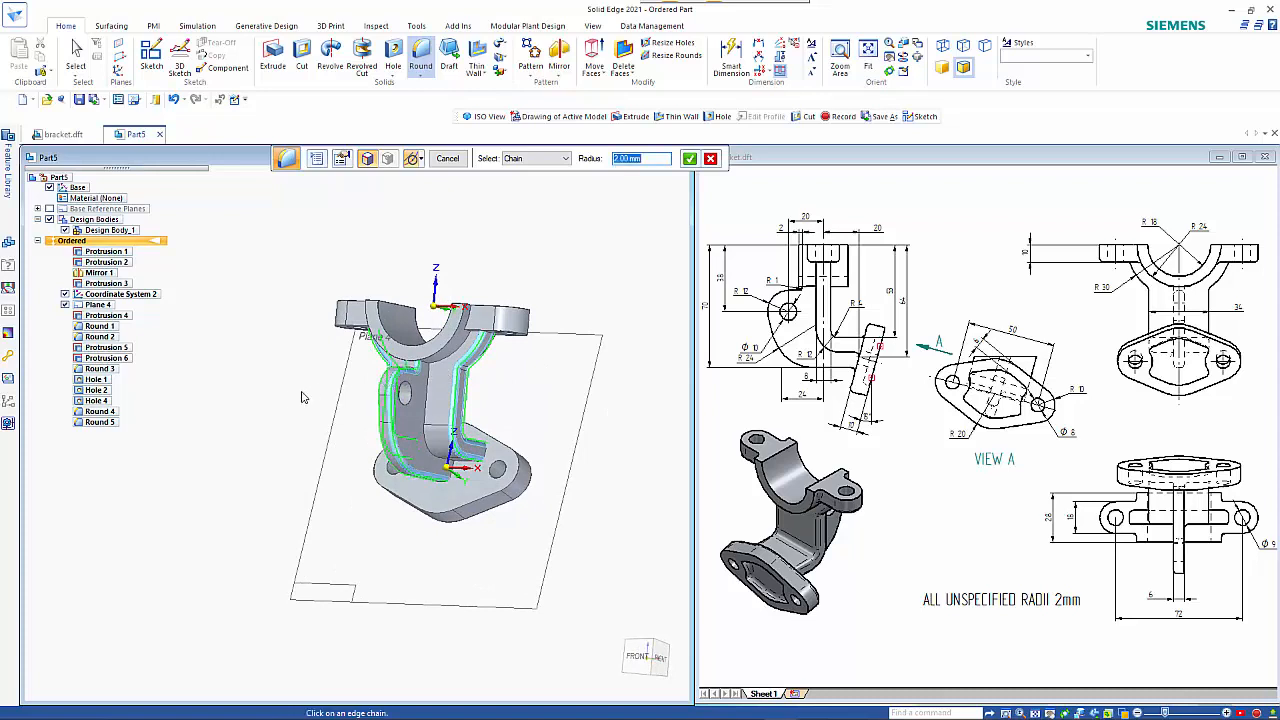
key("Return")
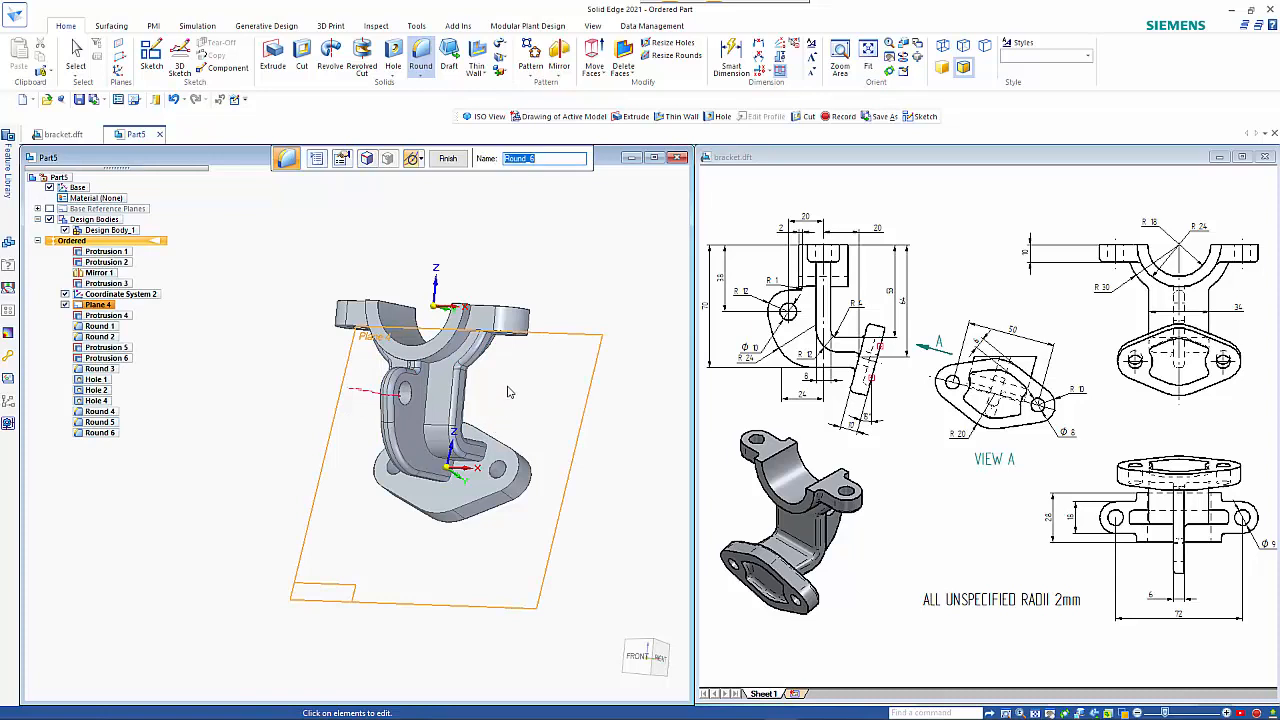
middle_click_drag(508, 391, 513, 358)
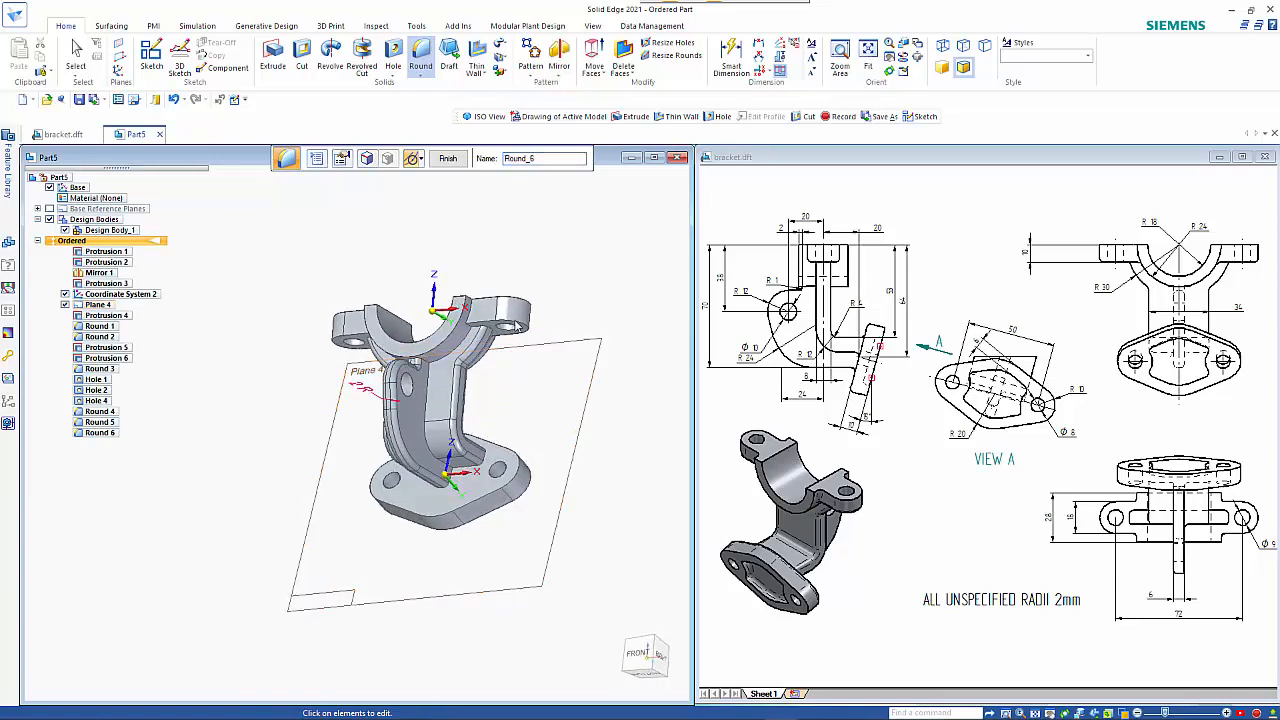
right_click(561, 313)
- Select the lower edge chains of both mounting ears and their vertical corner edges at the hub for a 2 mm round
left_click(483, 326)
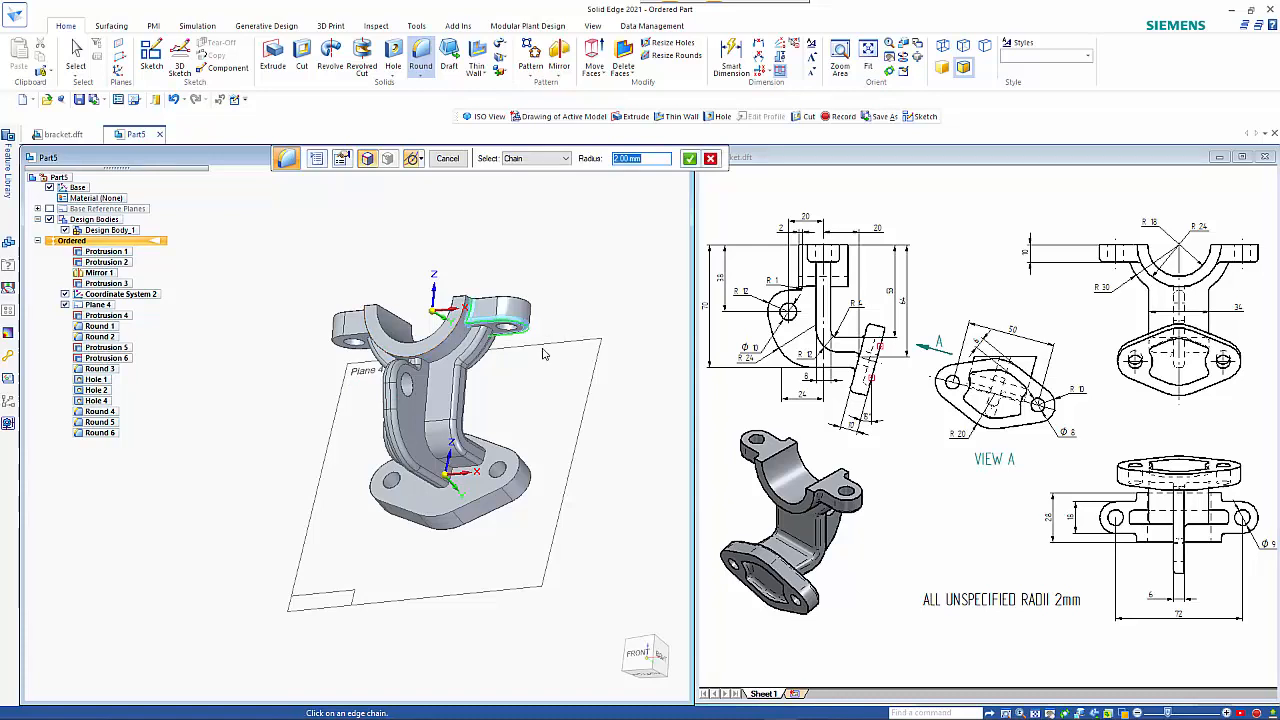
middle_click_drag(547, 355, 404, 335)
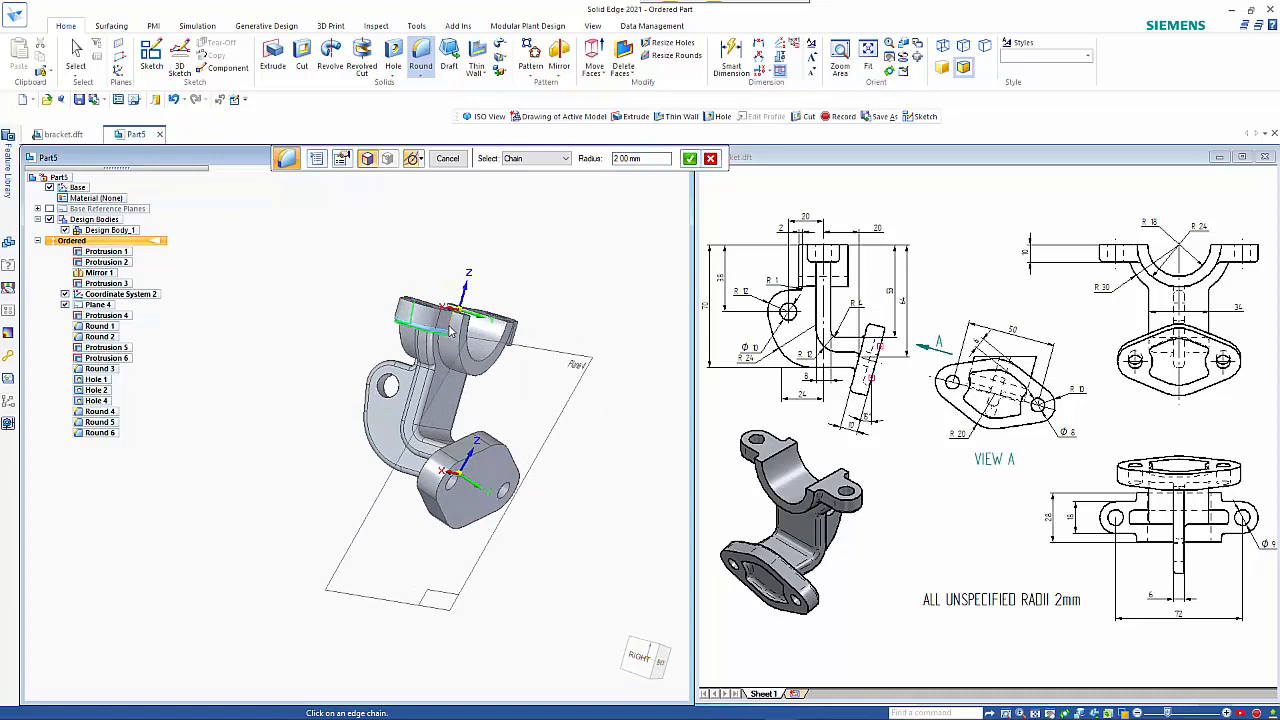
left_click(450, 330)
middle_click_drag(587, 343, 340, 328)
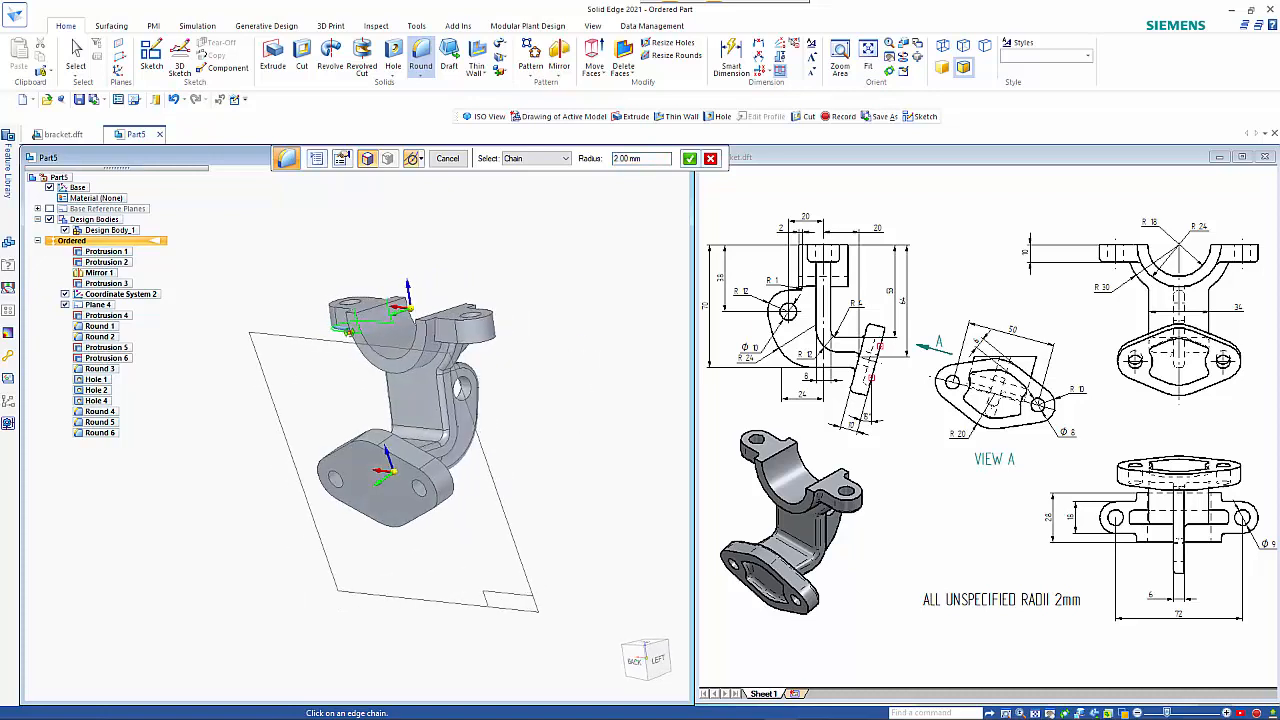
scroll(338, 327, "up", 4)
left_click(516, 334)
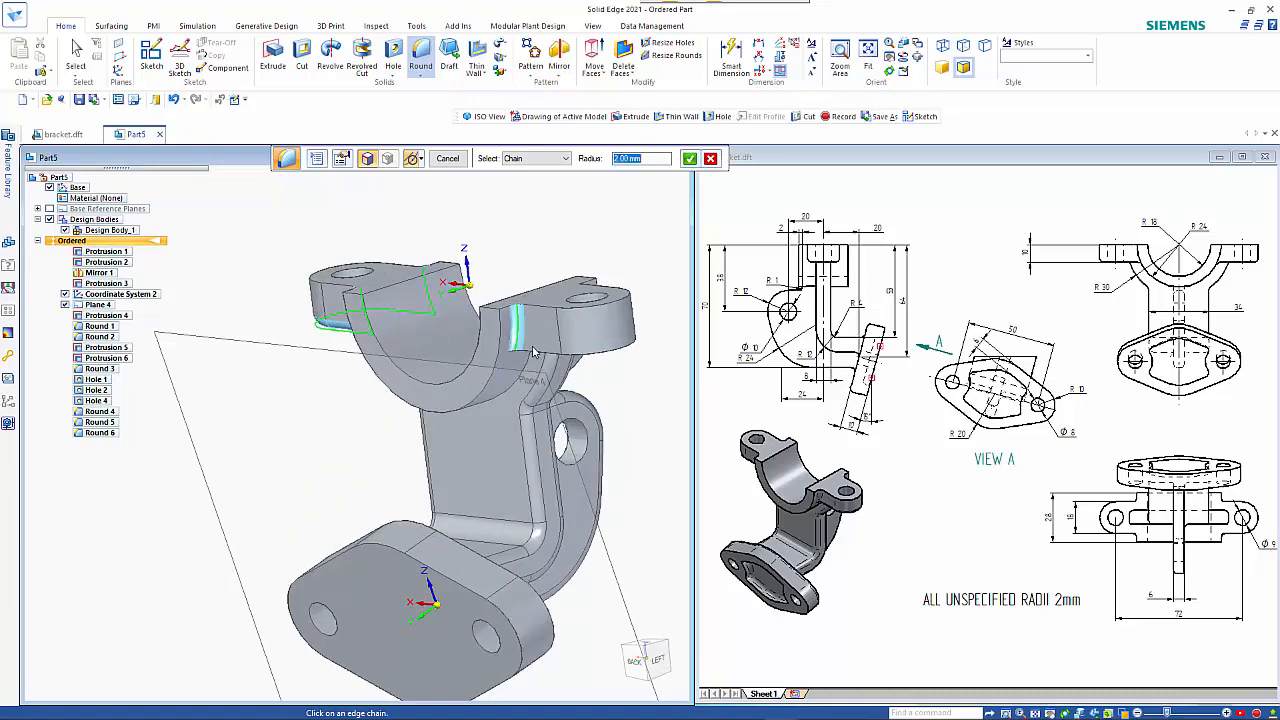
middle_click_drag(583, 358, 462, 335)
left_click(458, 320)
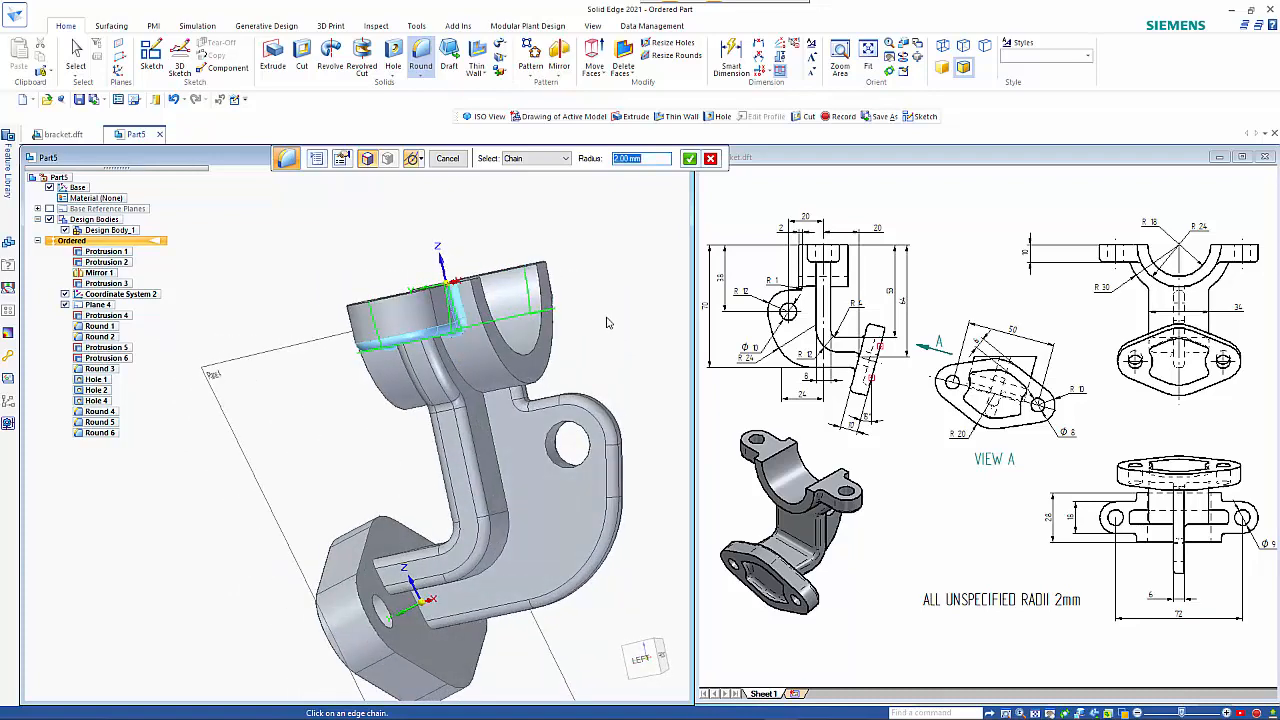
right_click(608, 322)
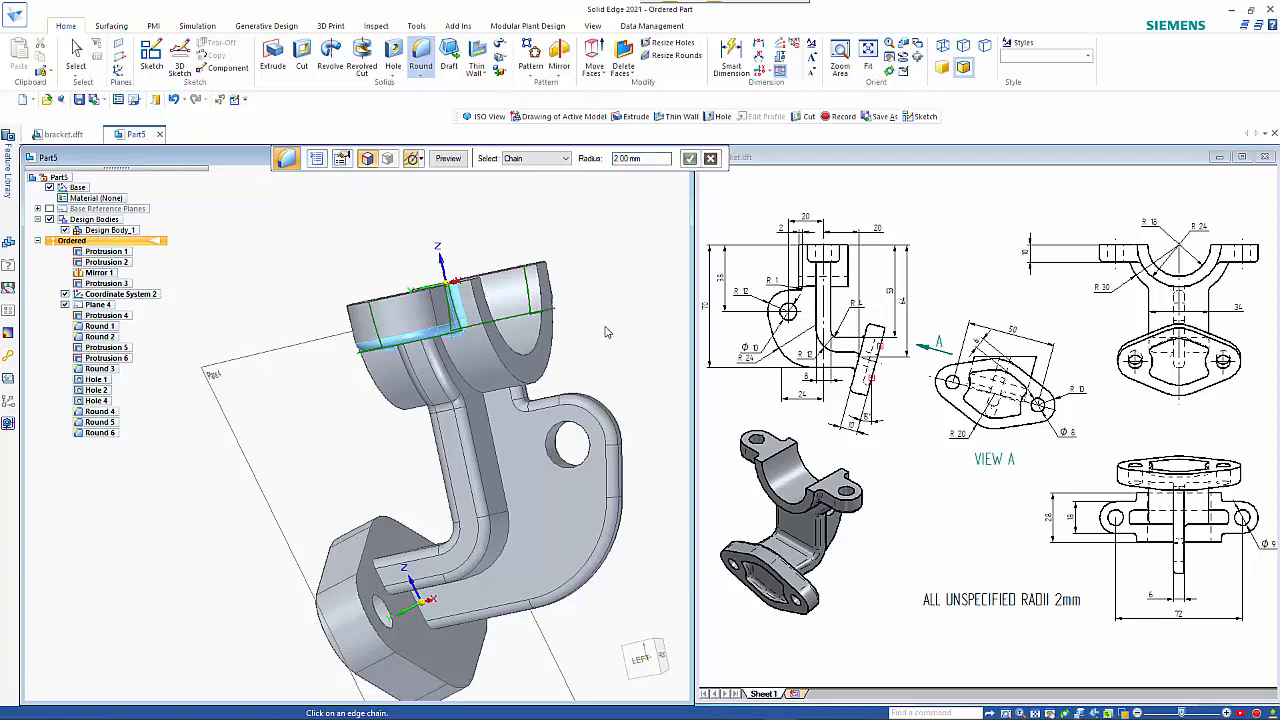
middle_click_drag(605, 325, 589, 297)
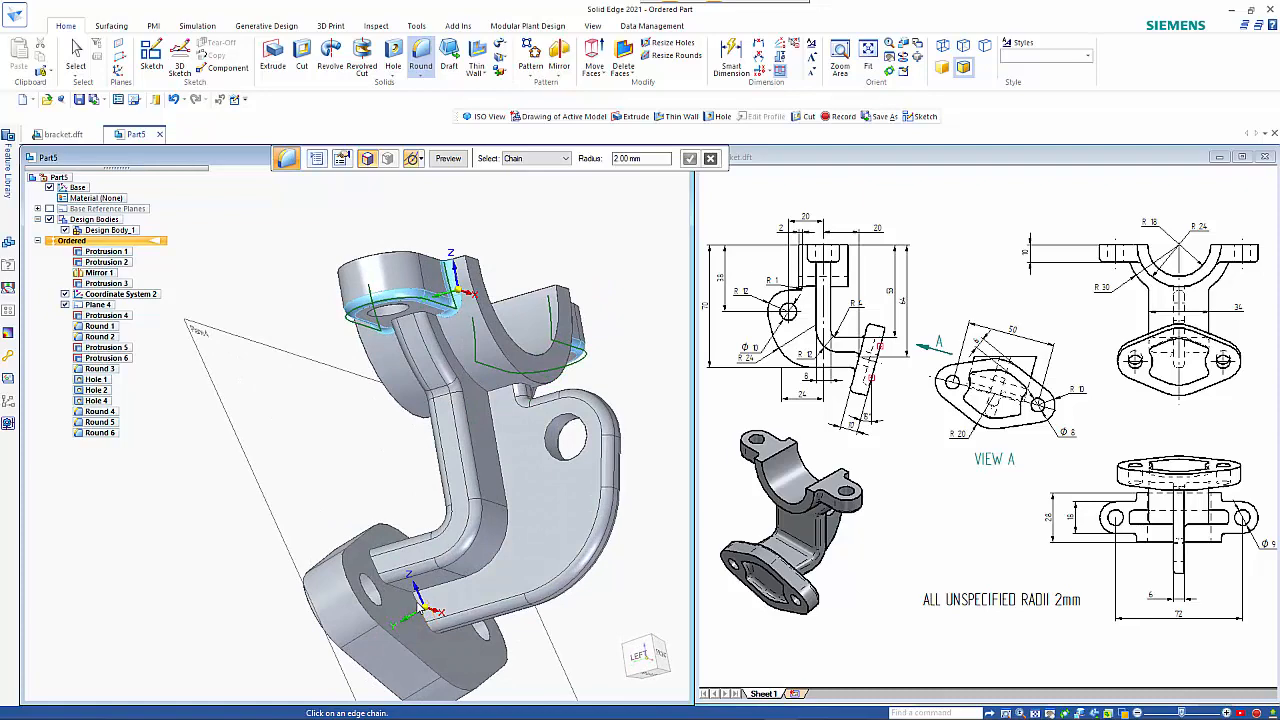
- Add the web and rib joints at the flange and the flange's web-side outline to the 2 mm round, and complete it
left_click(434, 625)
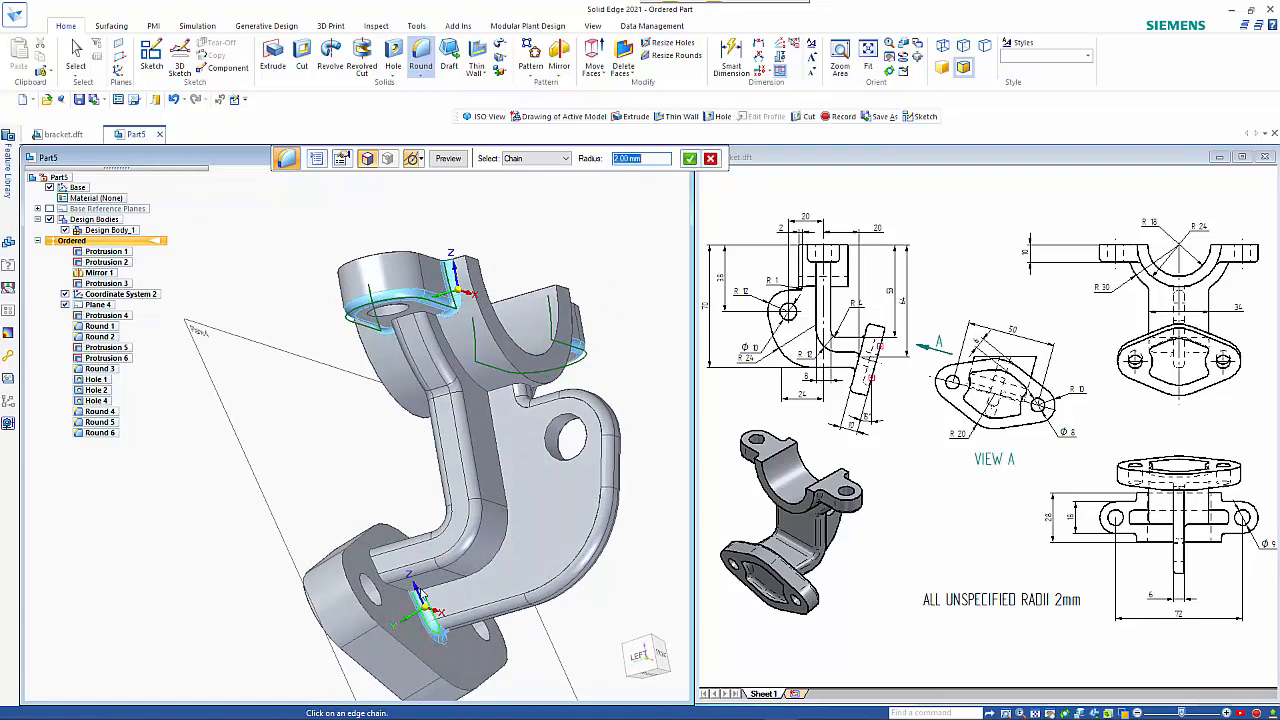
mouse_move(430, 570)
middle_mouse_down()
mouse_move(490, 604)
mouse_move(435, 557)
mouse_move(436, 591)
middle_mouse_up()
left_click(374, 560)
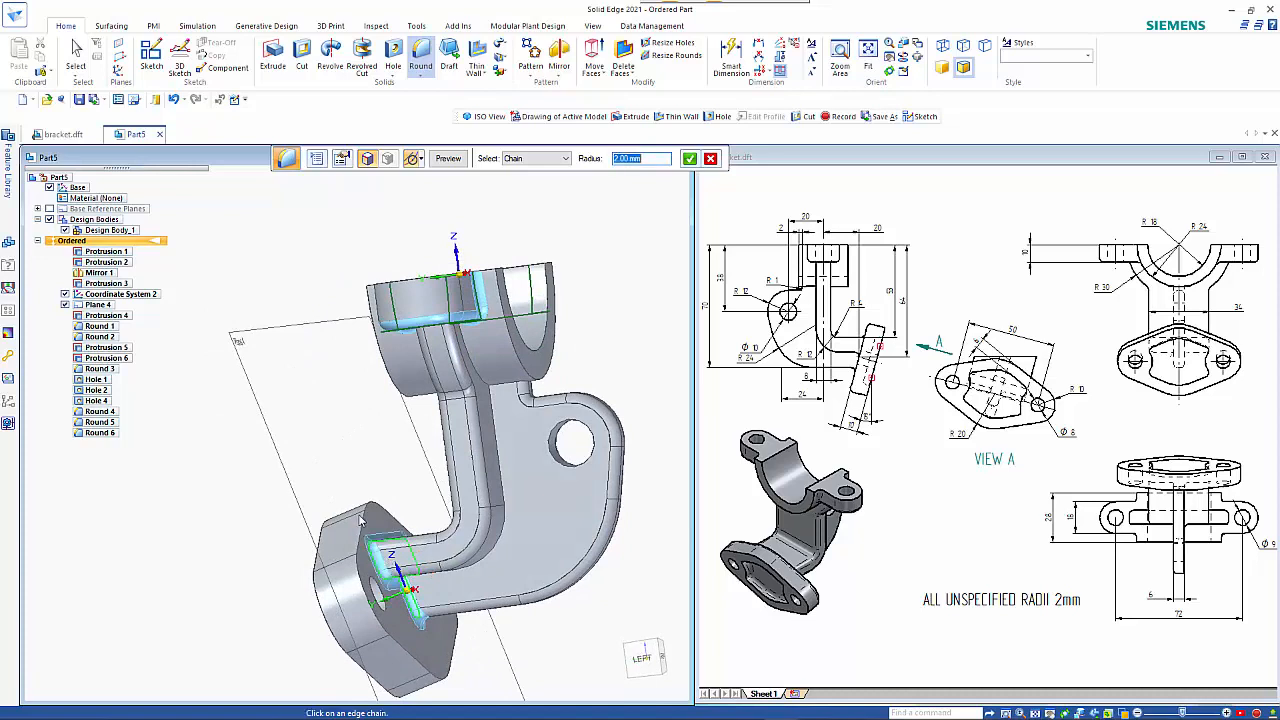
left_click(367, 514)
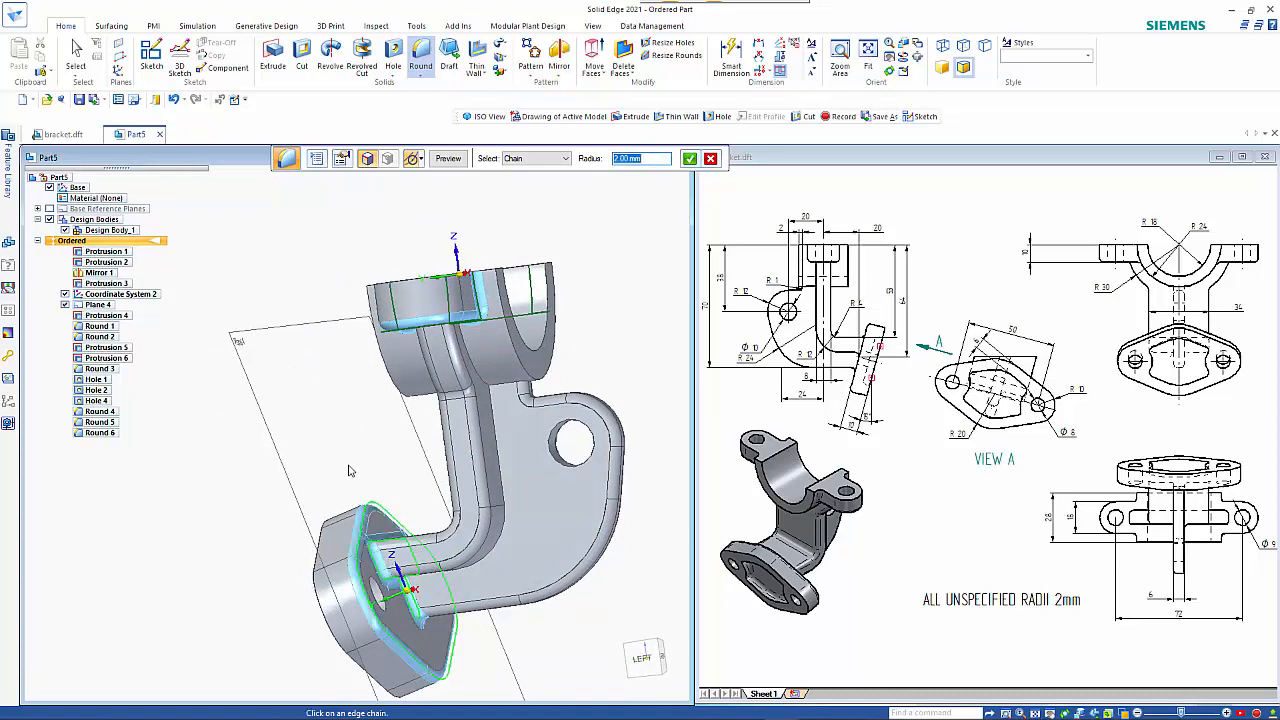
right_click(349, 466)
right_click(349, 466)
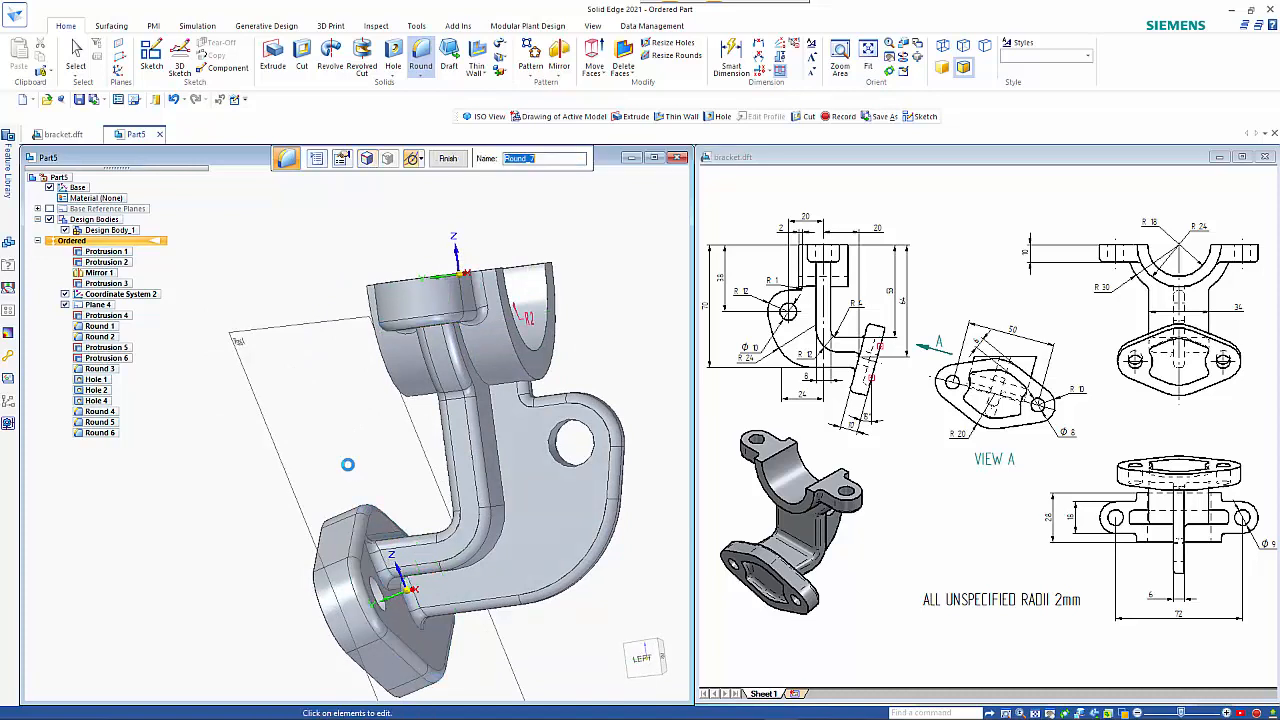
- Show the part in isometric view and hide Coordinate System 2 and Plane 4
middle_click_drag(334, 462, 521, 442)
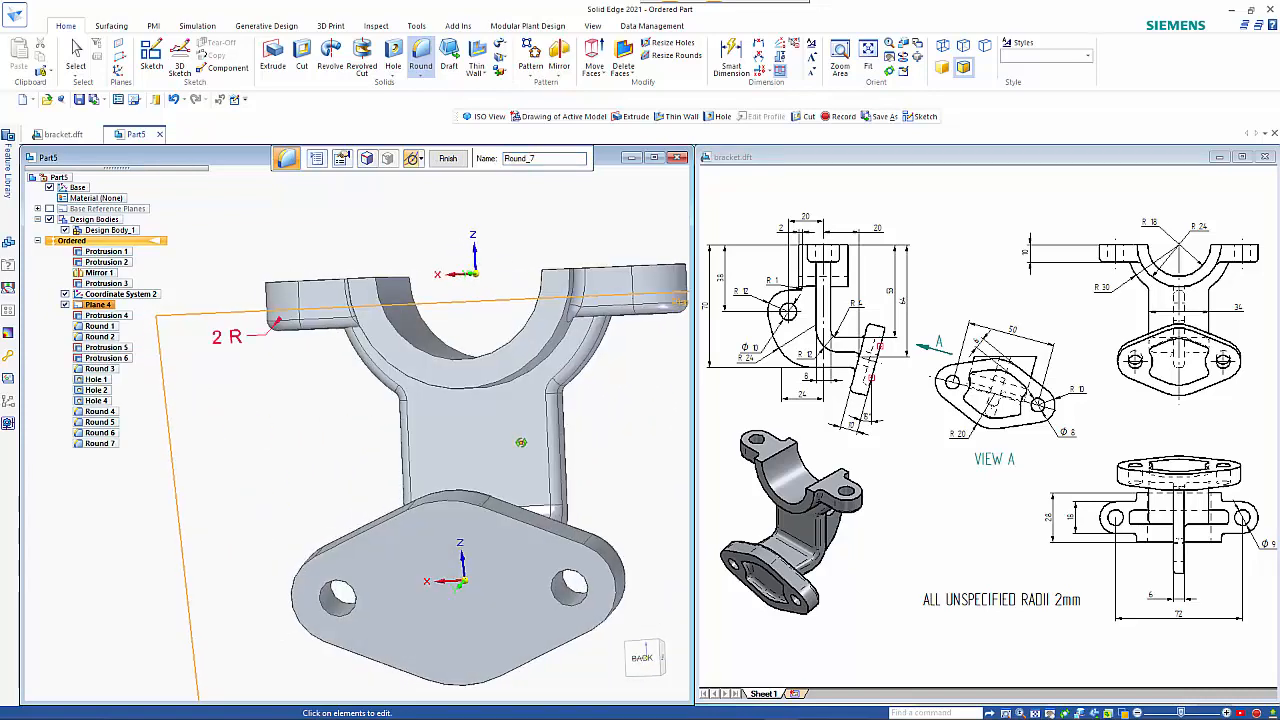
key("ctrl+i")
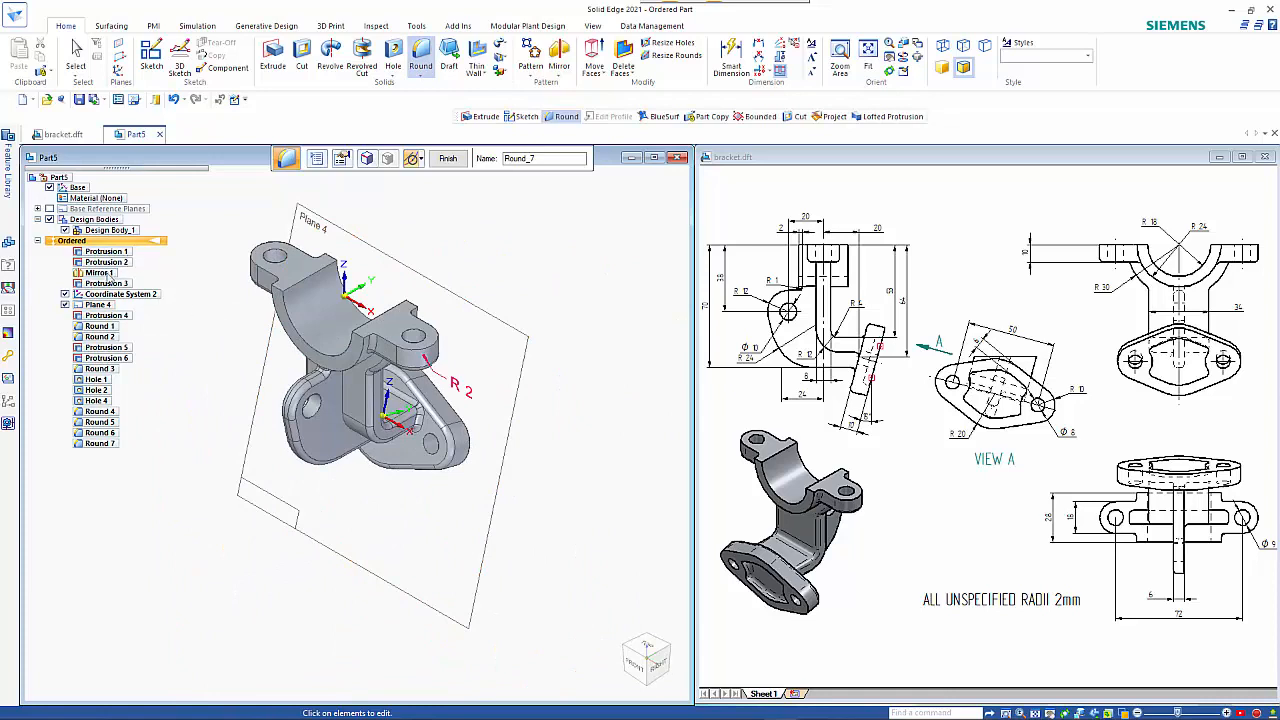
left_click(64, 304)
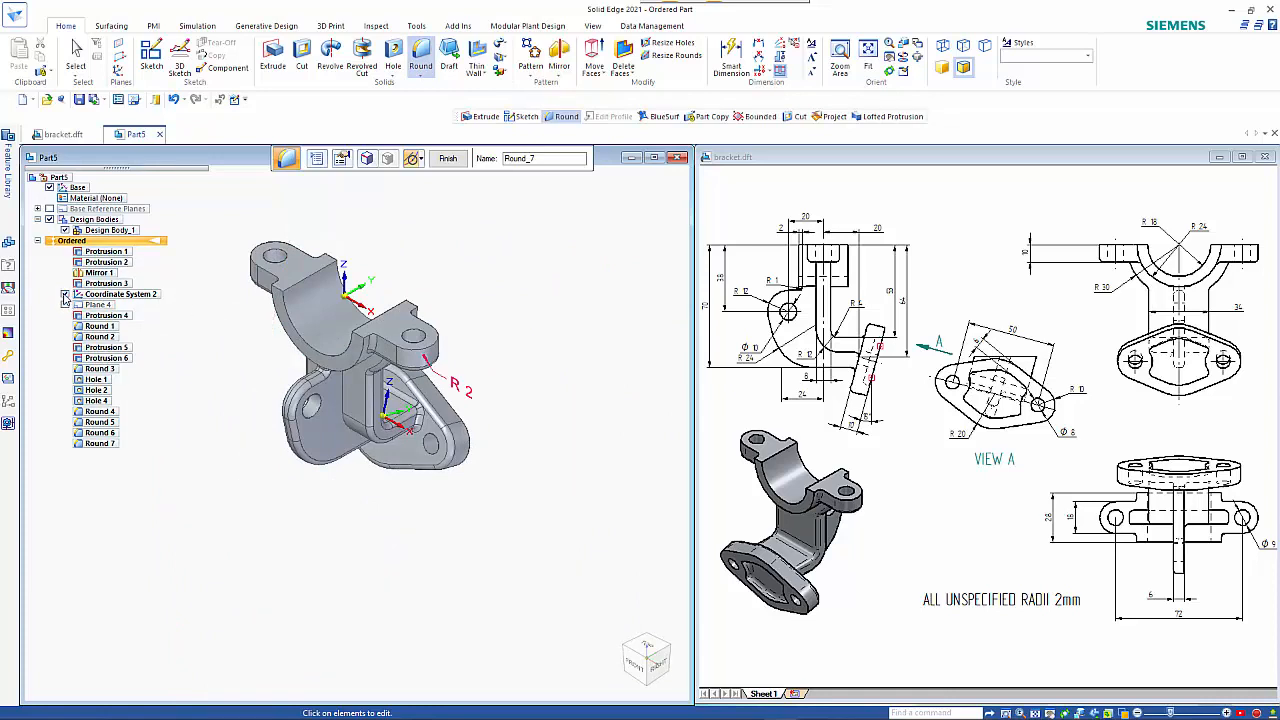
left_click(65, 295)
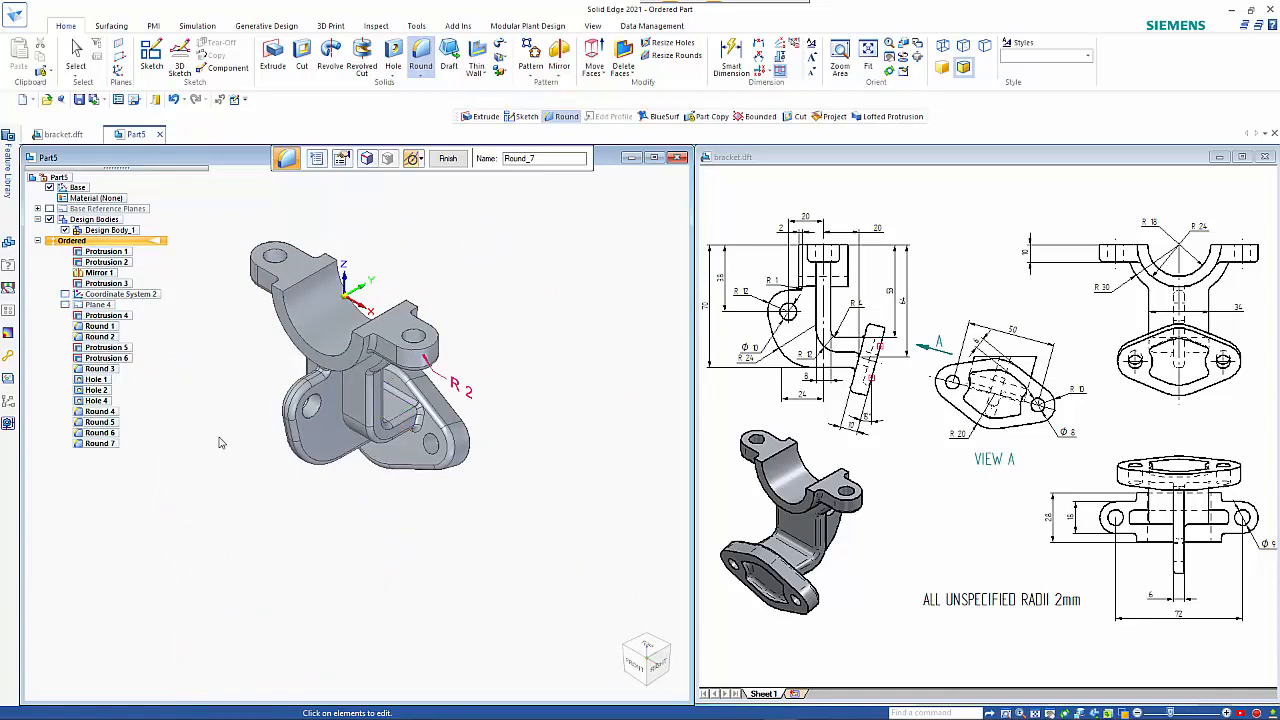
right_click(397, 562)
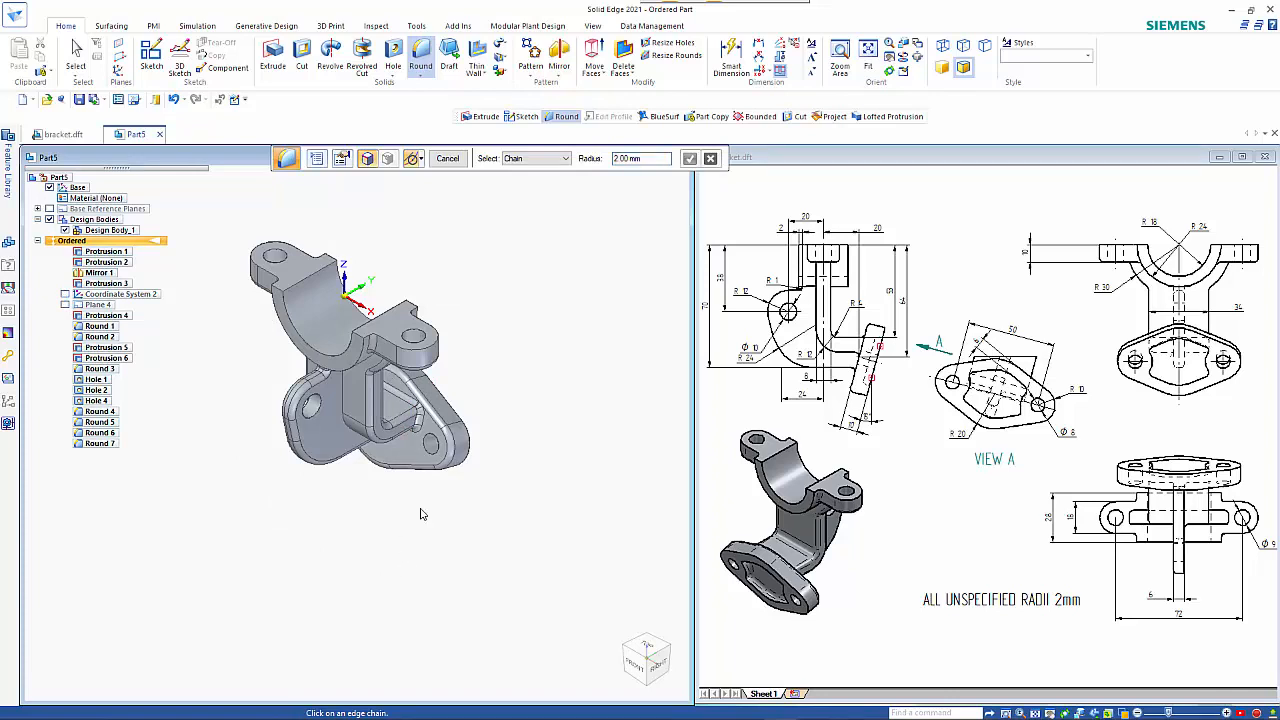
scroll(380, 210, "up", 3)
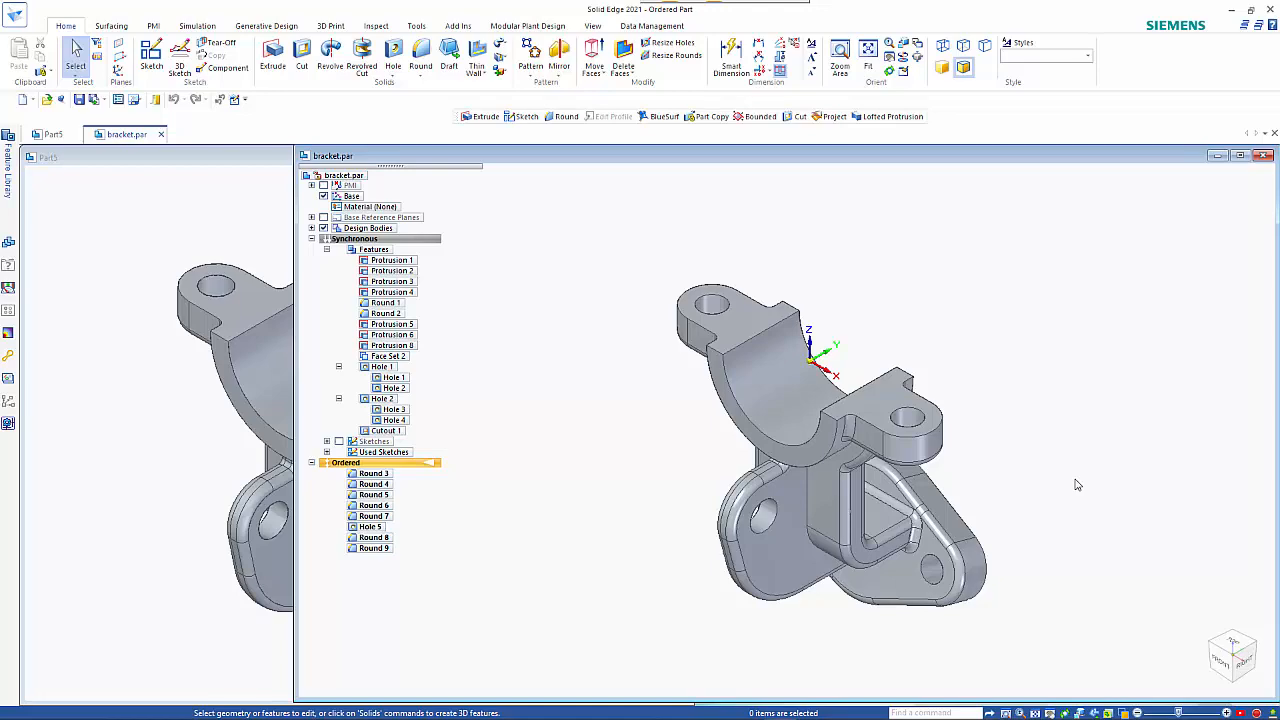
- Examine the synchronous bracket.par model from the back and side, ending in the right view
middle_click_drag(1067, 475, 782, 402)
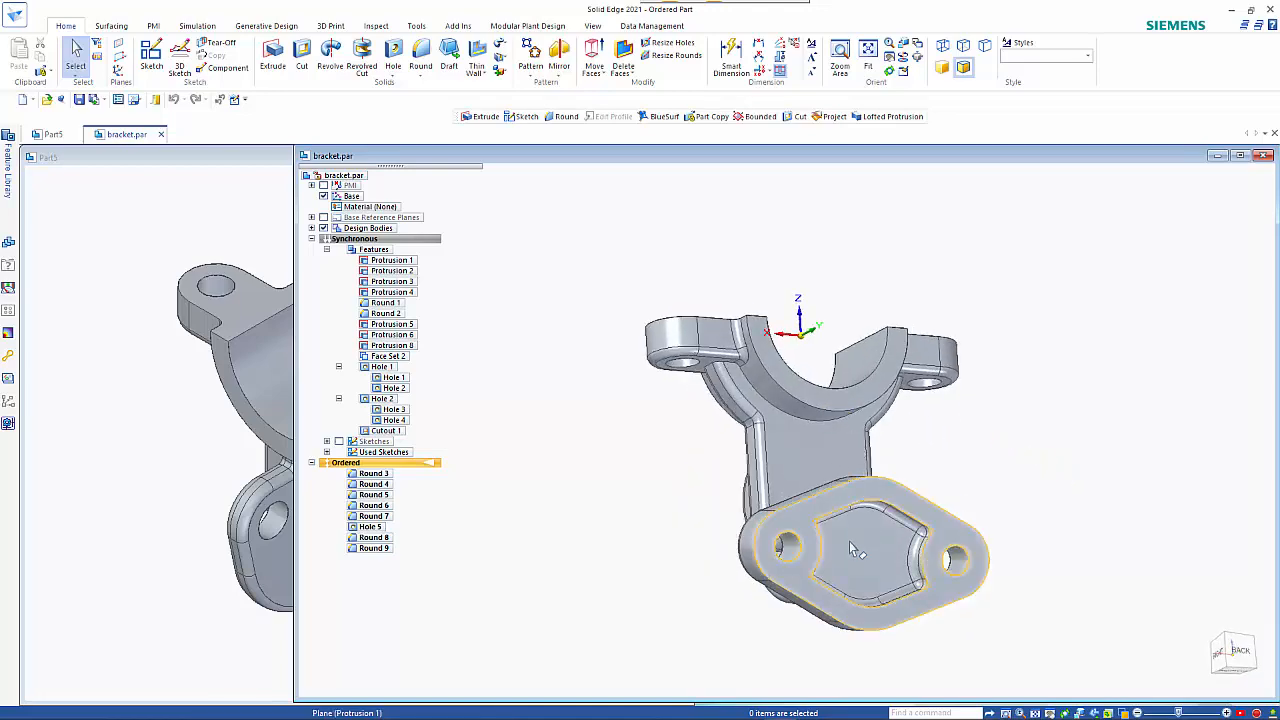
middle_click_drag(1045, 475, 1166, 491)
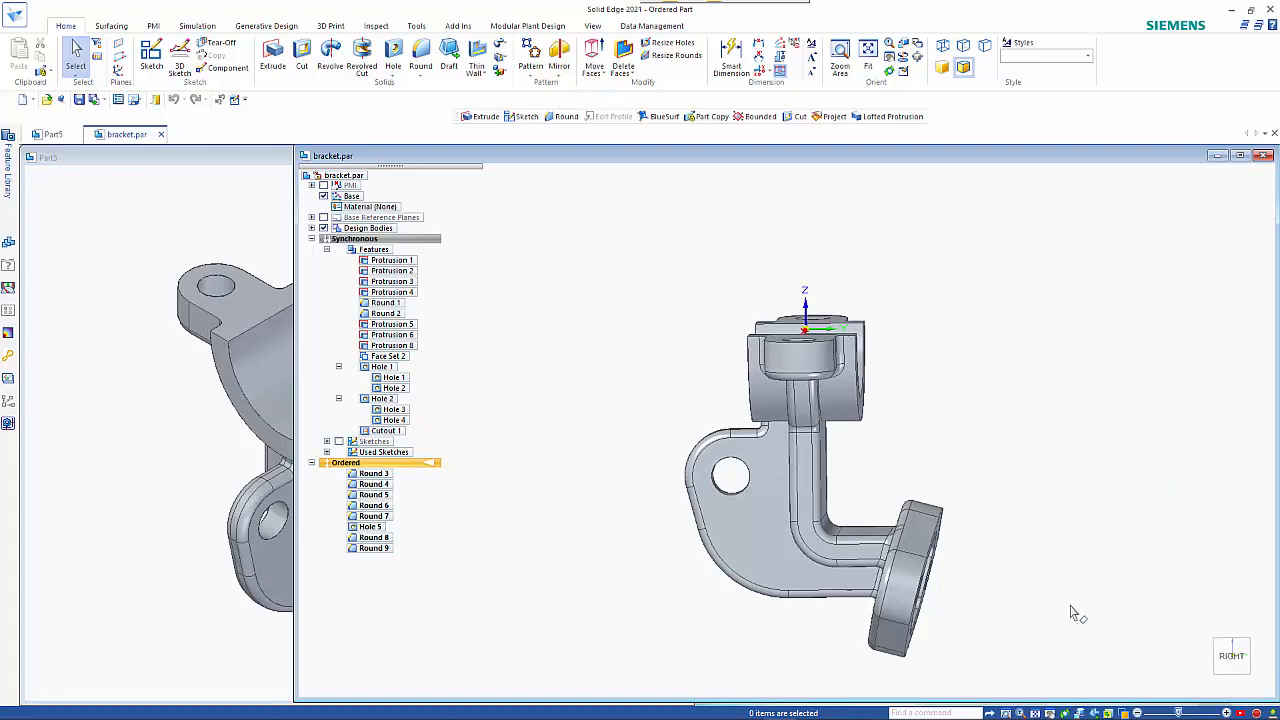
scroll(1048, 625, "up", 2)
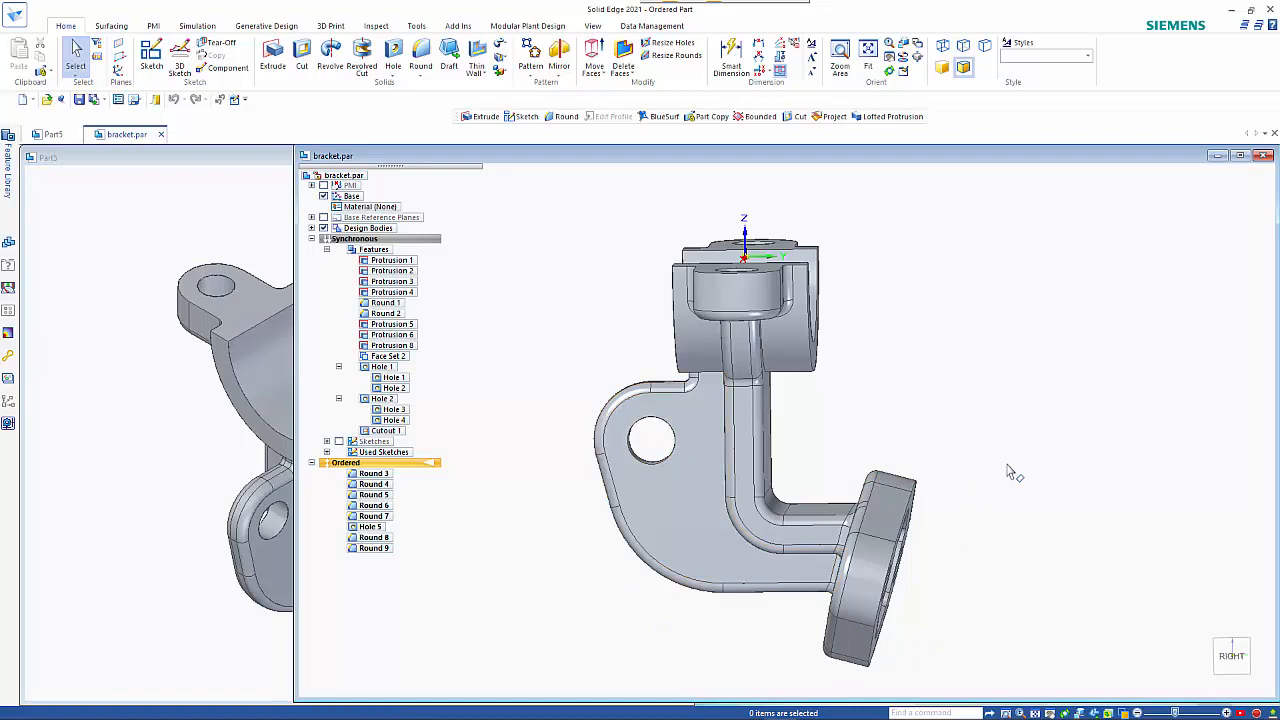
scroll(1020, 456, "down", 1)
middle_click_drag(1023, 472, 1040, 491)
left_click(1232, 652)
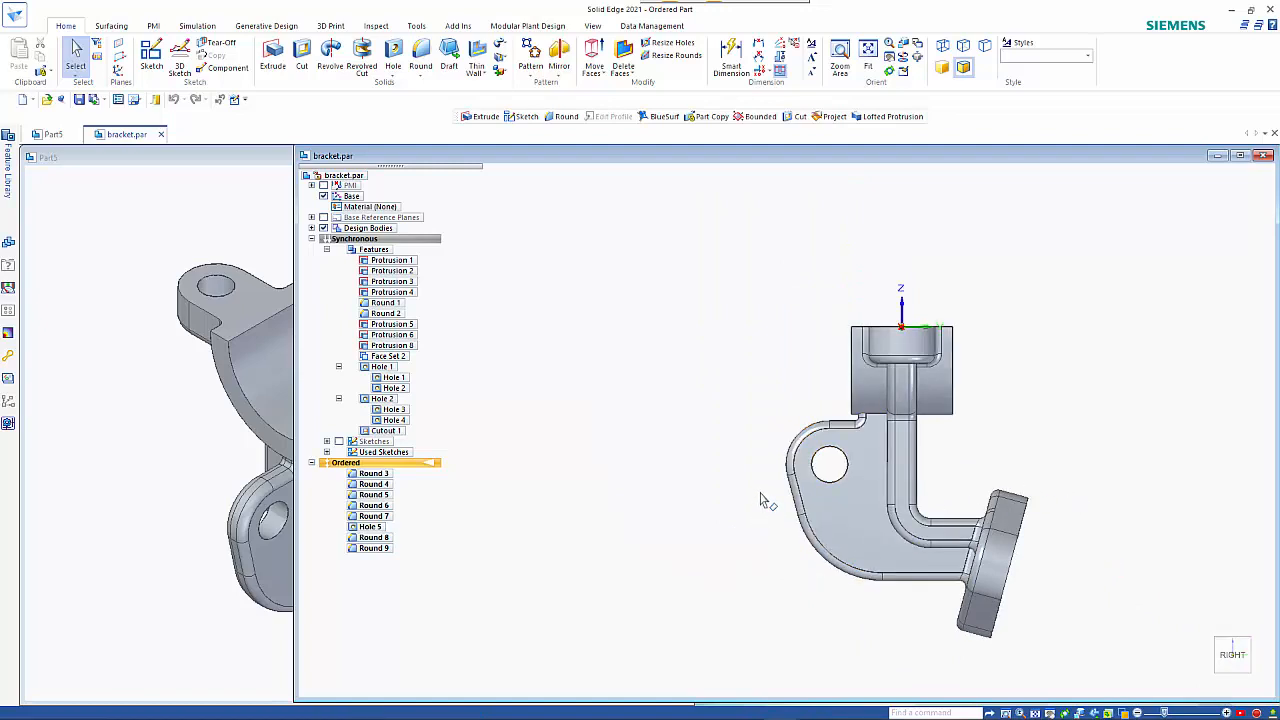
- Select the flange end of the synchronous bracket and move it 20 mm down along the web's vertical edge
mouse_move(760, 493)
left_mouse_down()
mouse_move(1070, 658)
mouse_move(760, 576)
mouse_move(758, 492)
left_mouse_up()
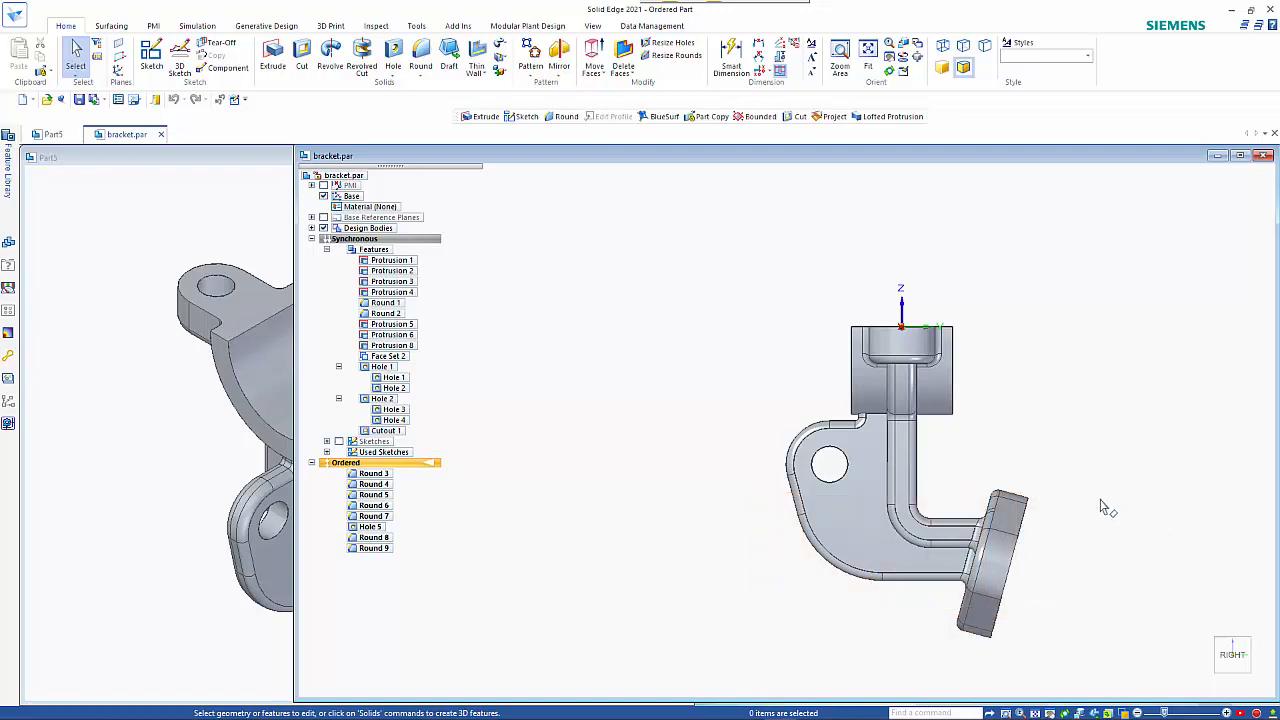
left_click_drag(1071, 485, 718, 651)
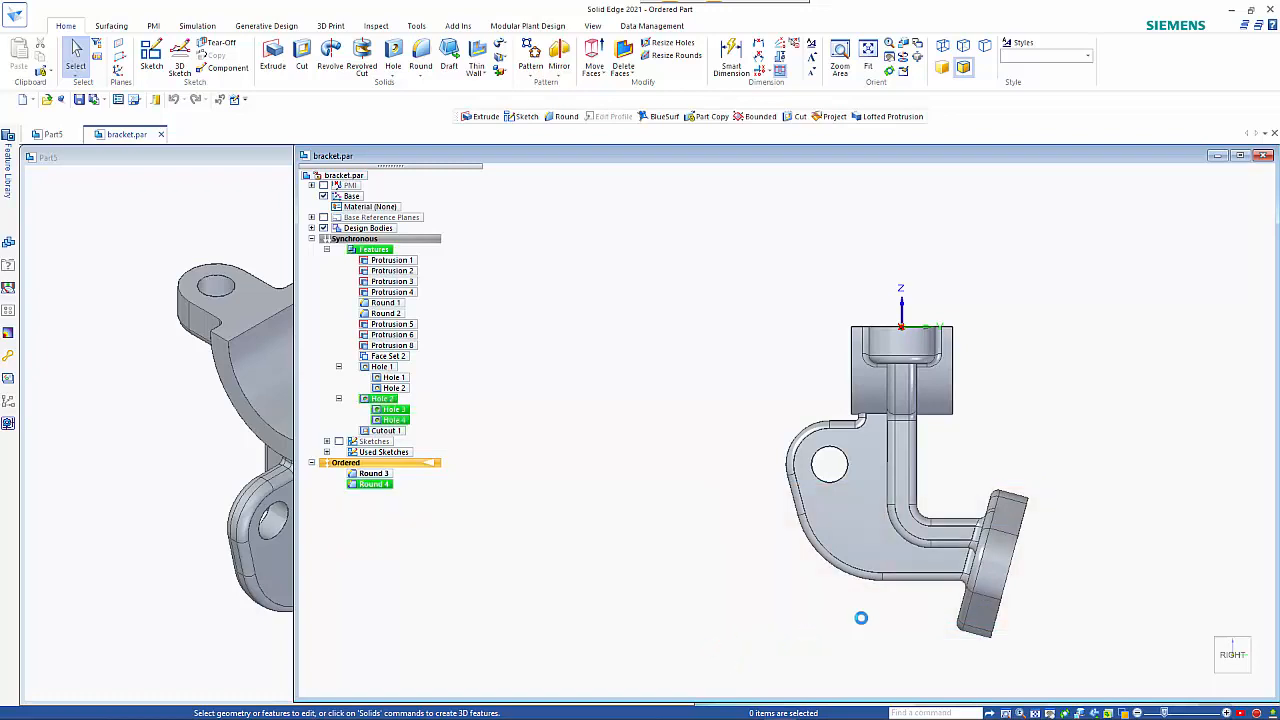
middle_click_drag(1123, 588, 1048, 616)
left_click(916, 576)
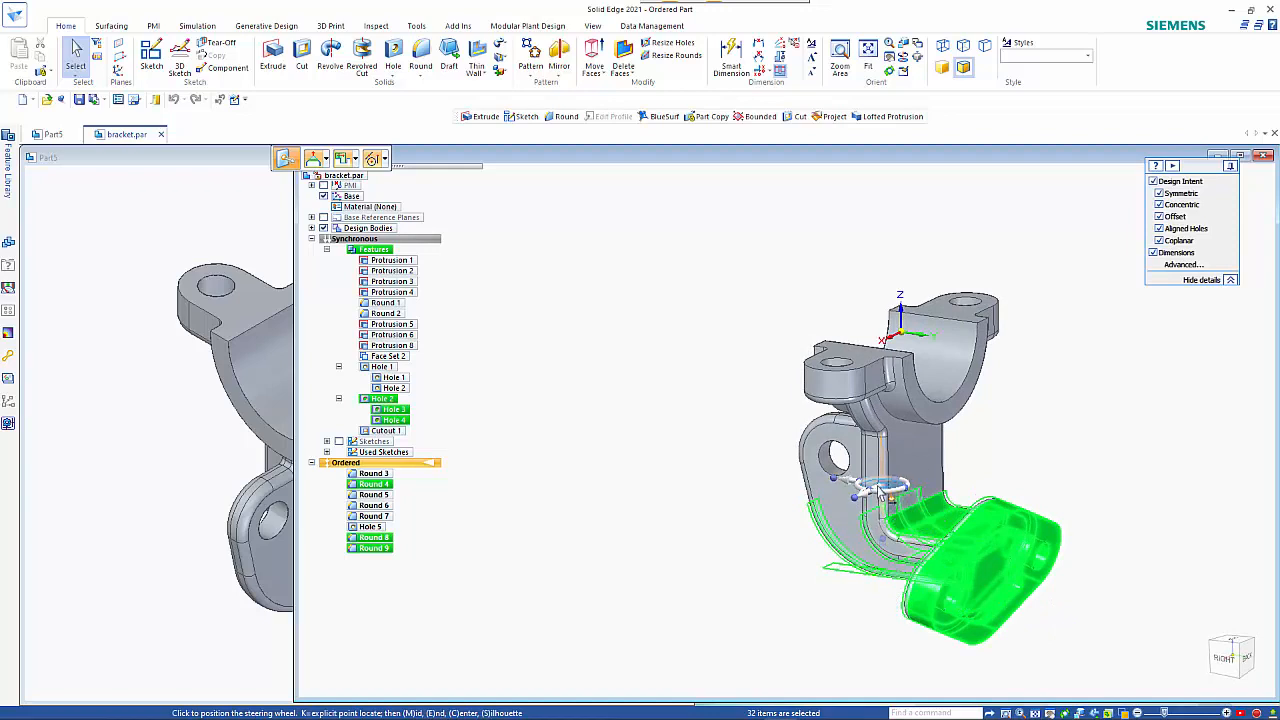
left_click(880, 490)
left_click(886, 516)
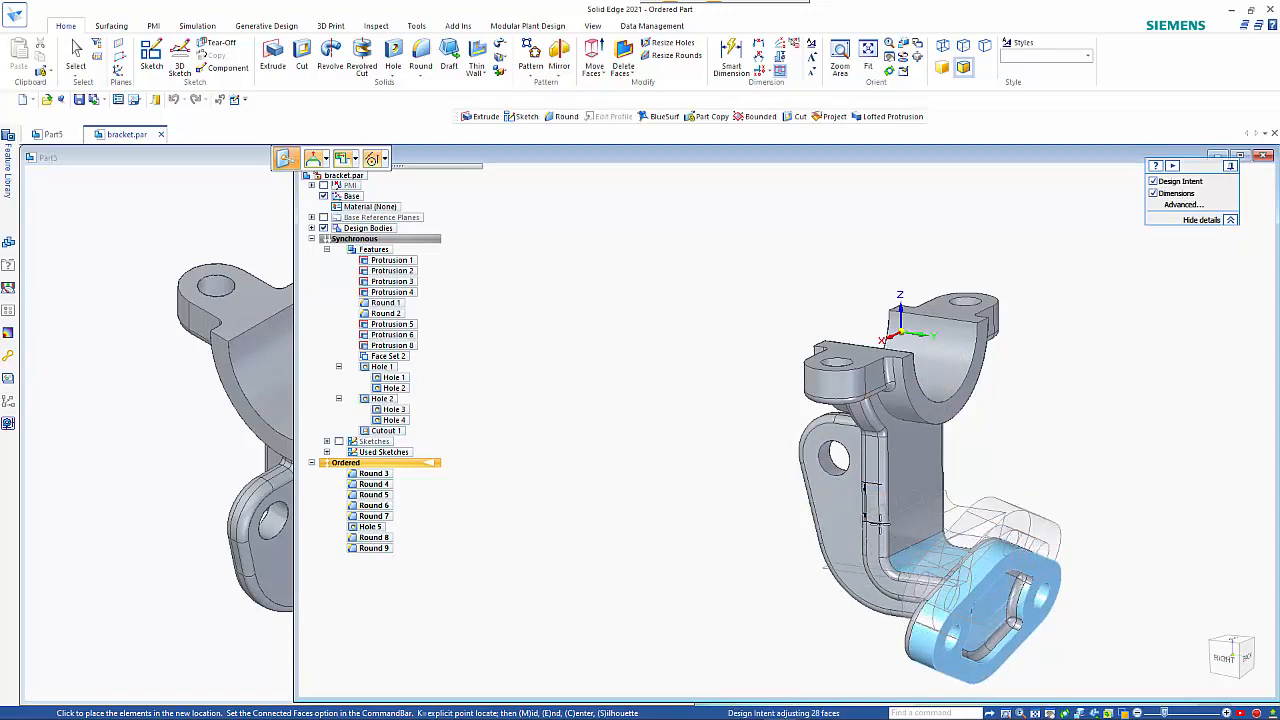
type("20")
key("Return")
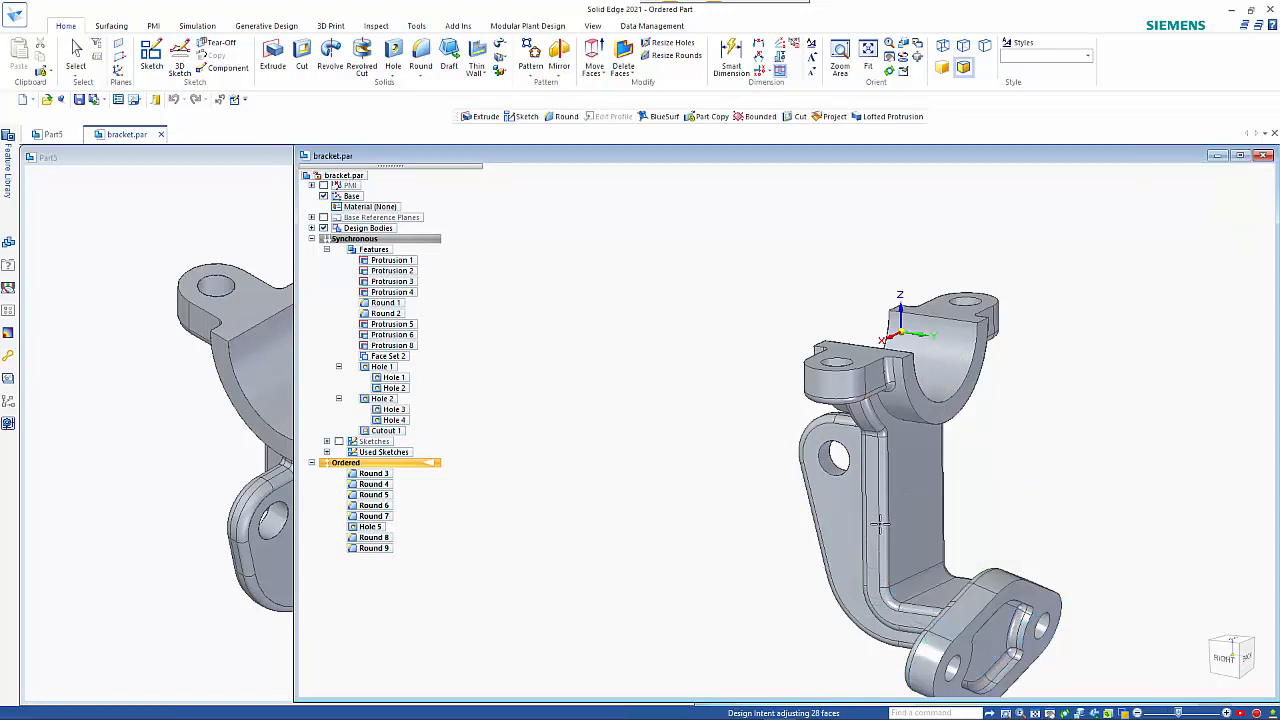
scroll(1036, 482, "down", 2)
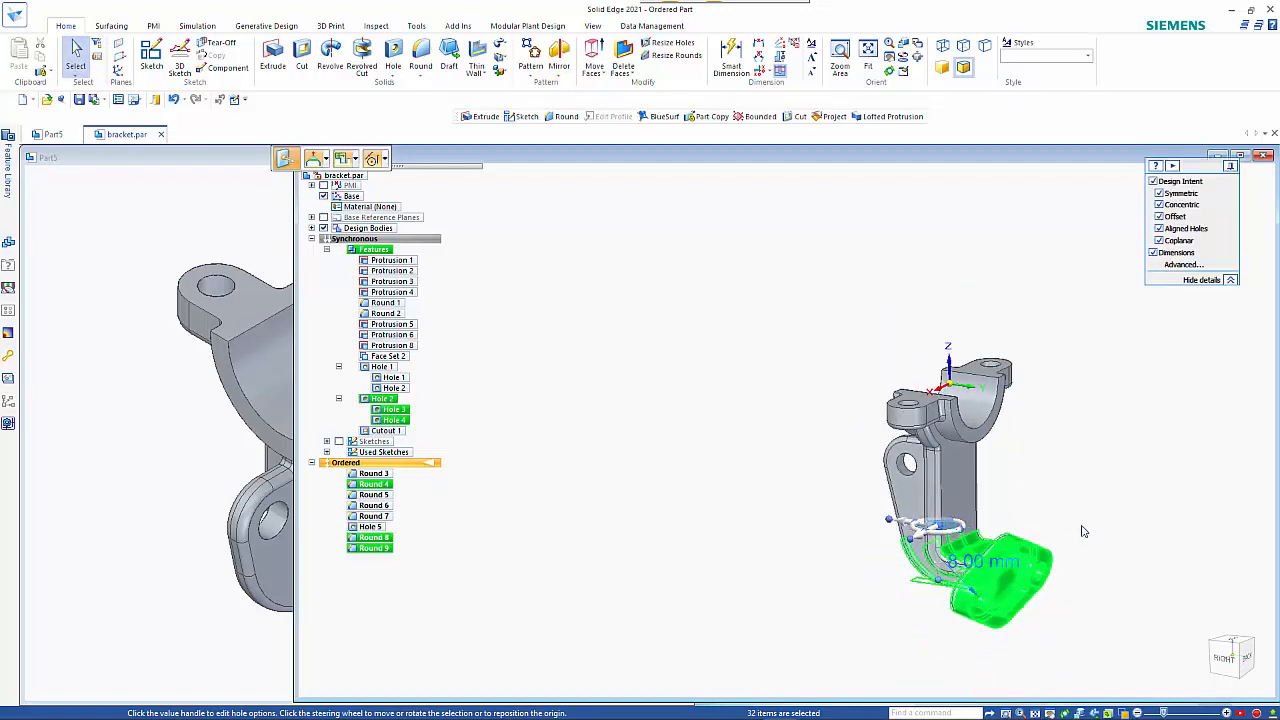
key("Escape")
scroll(1083, 531, "up", 2)
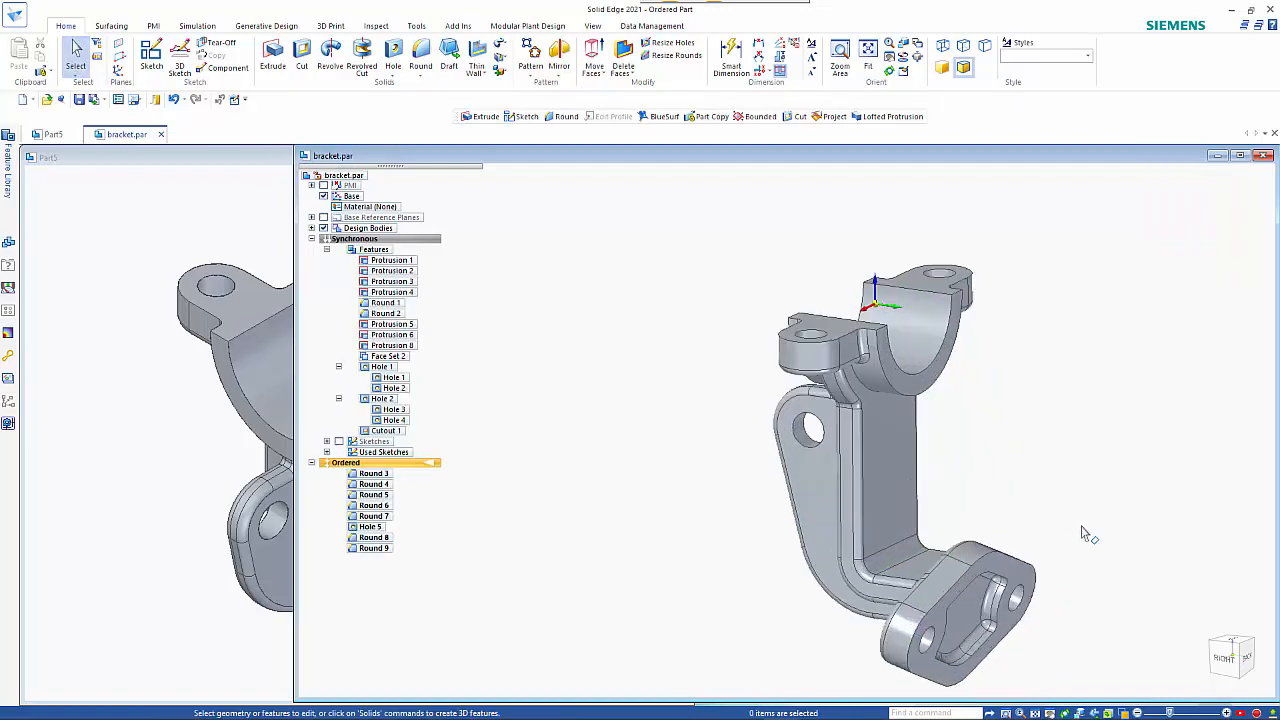
- Switch to the Part5 window, widen it, and arrange the bracket.par model so both parts show side by side
left_click(243, 163)
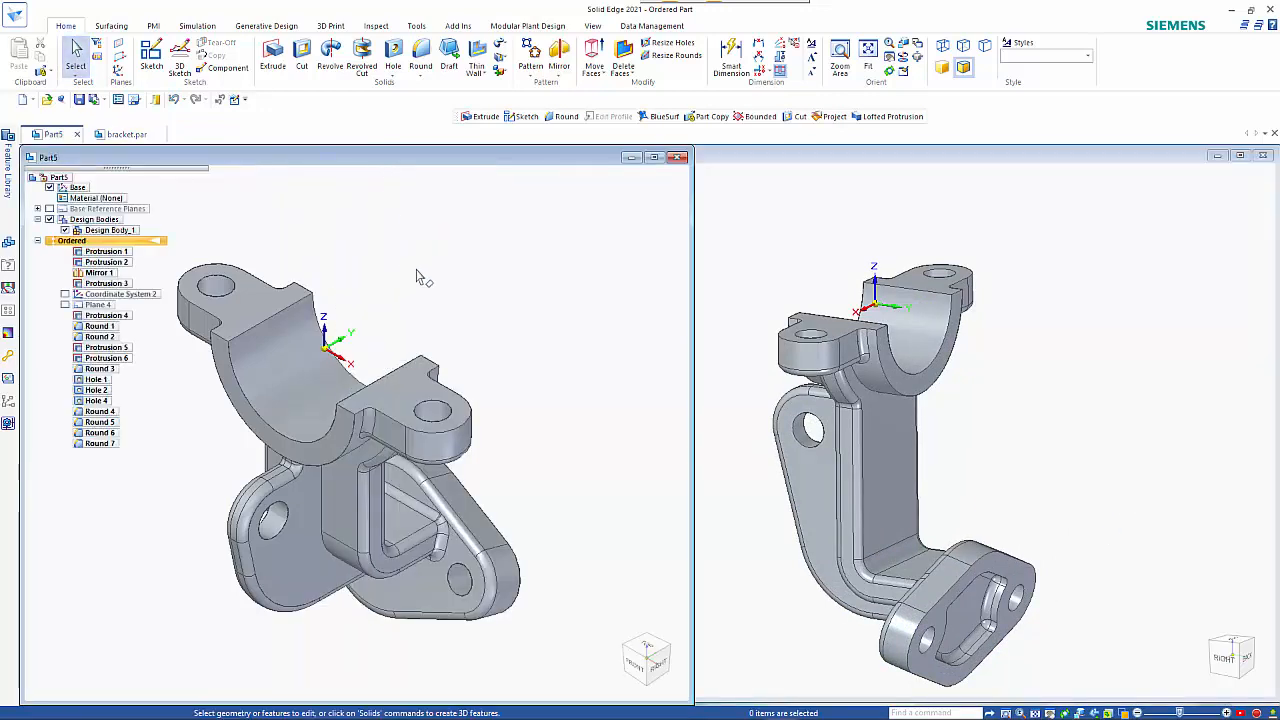
left_click_drag(686, 307, 880, 300)
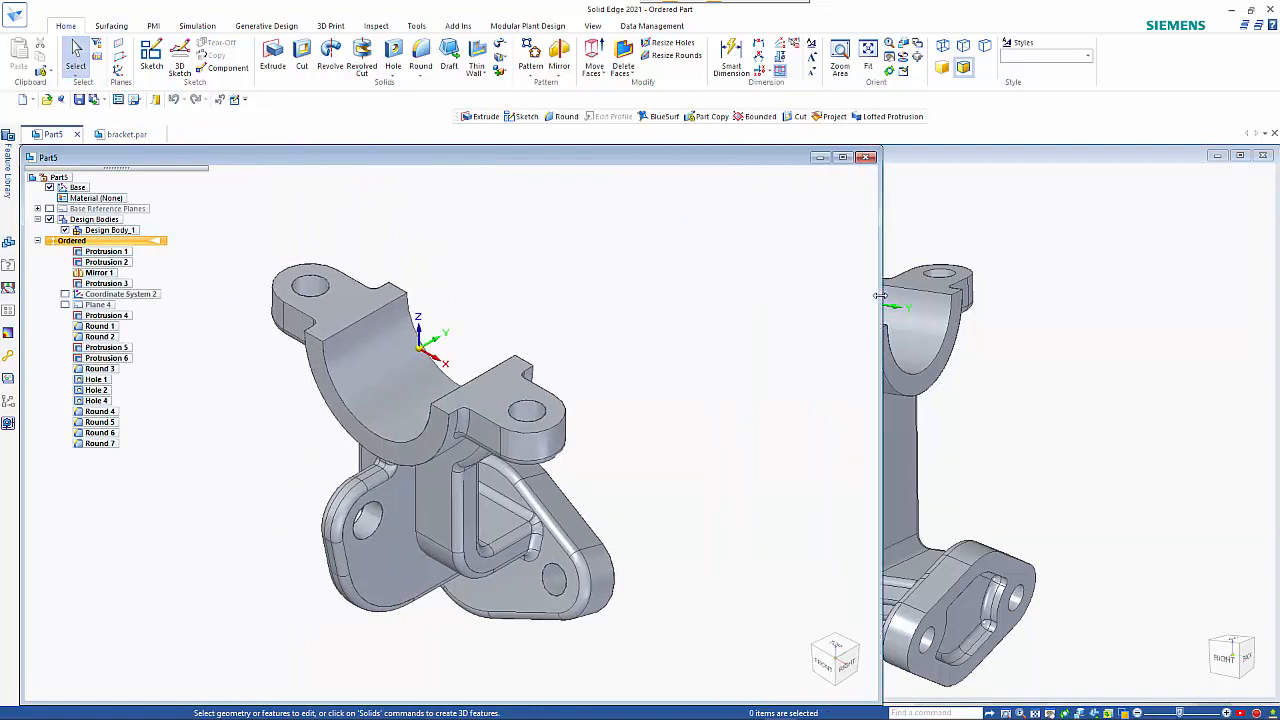
left_click(1085, 348)
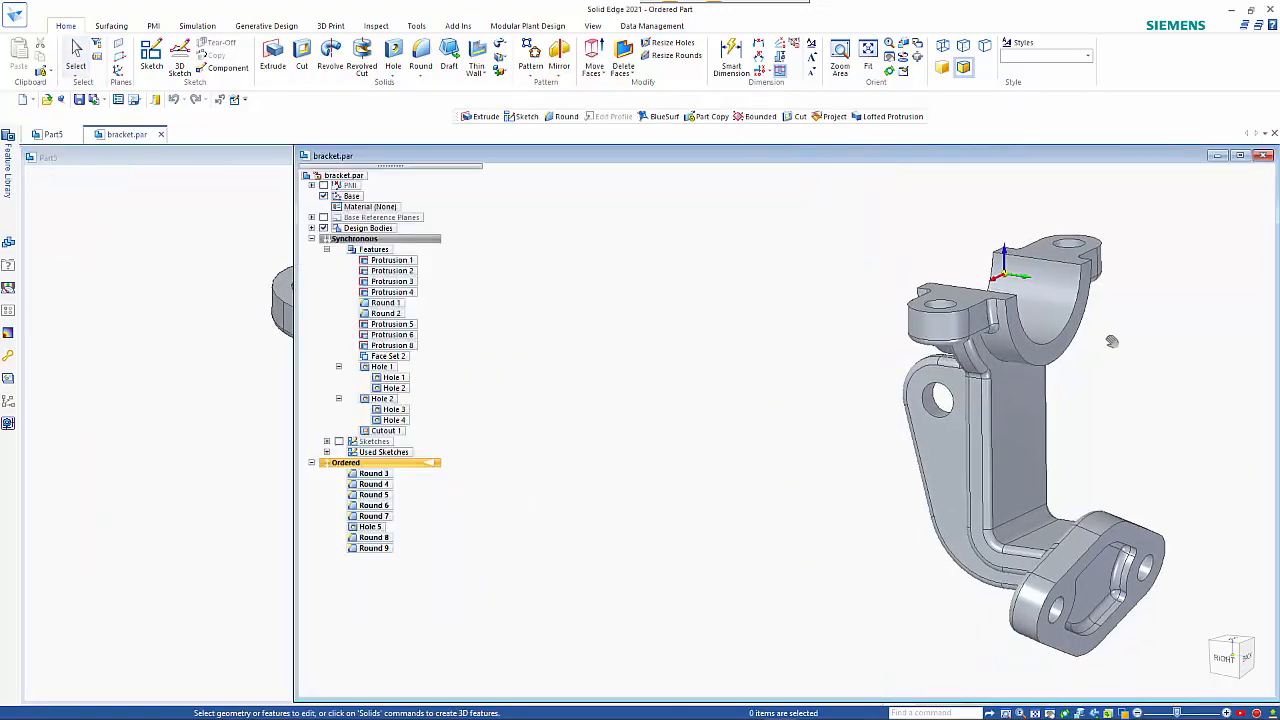
left_click(183, 371)
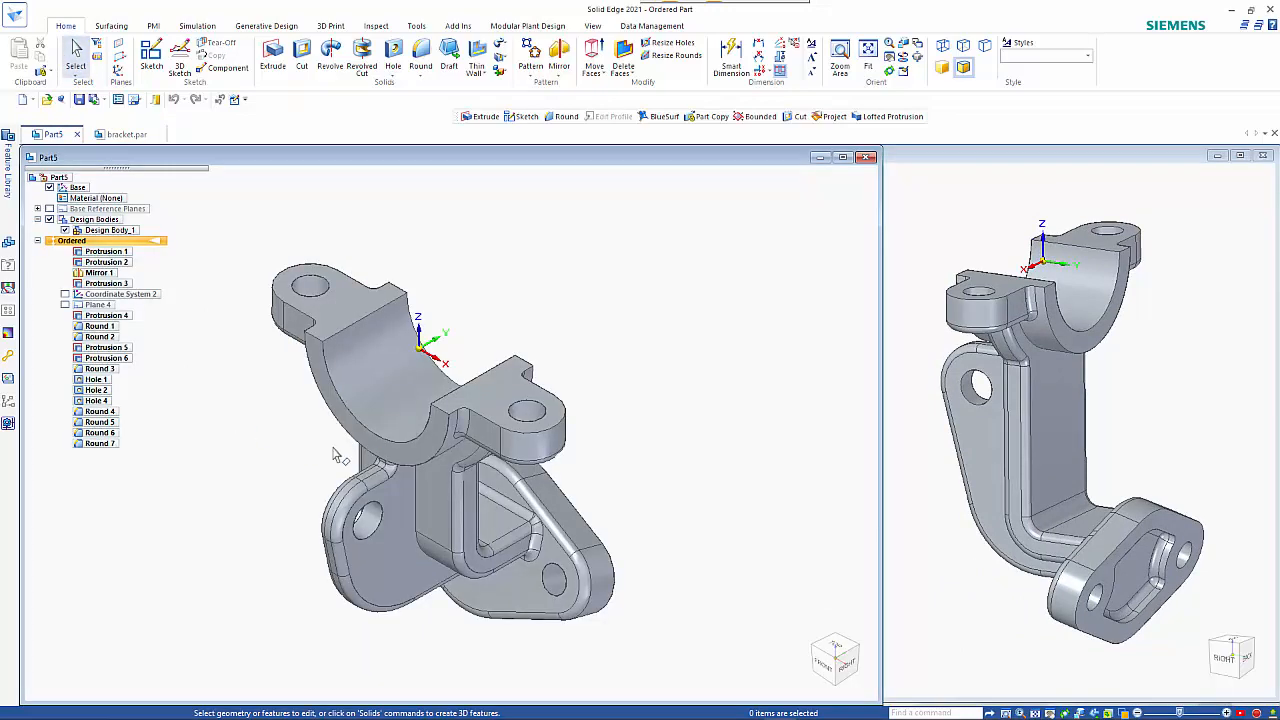
- Show Coordinate System 2 in Part5 and redefine its origin with a Z value of -84 mm
middle_click_drag(594, 503, 580, 429)
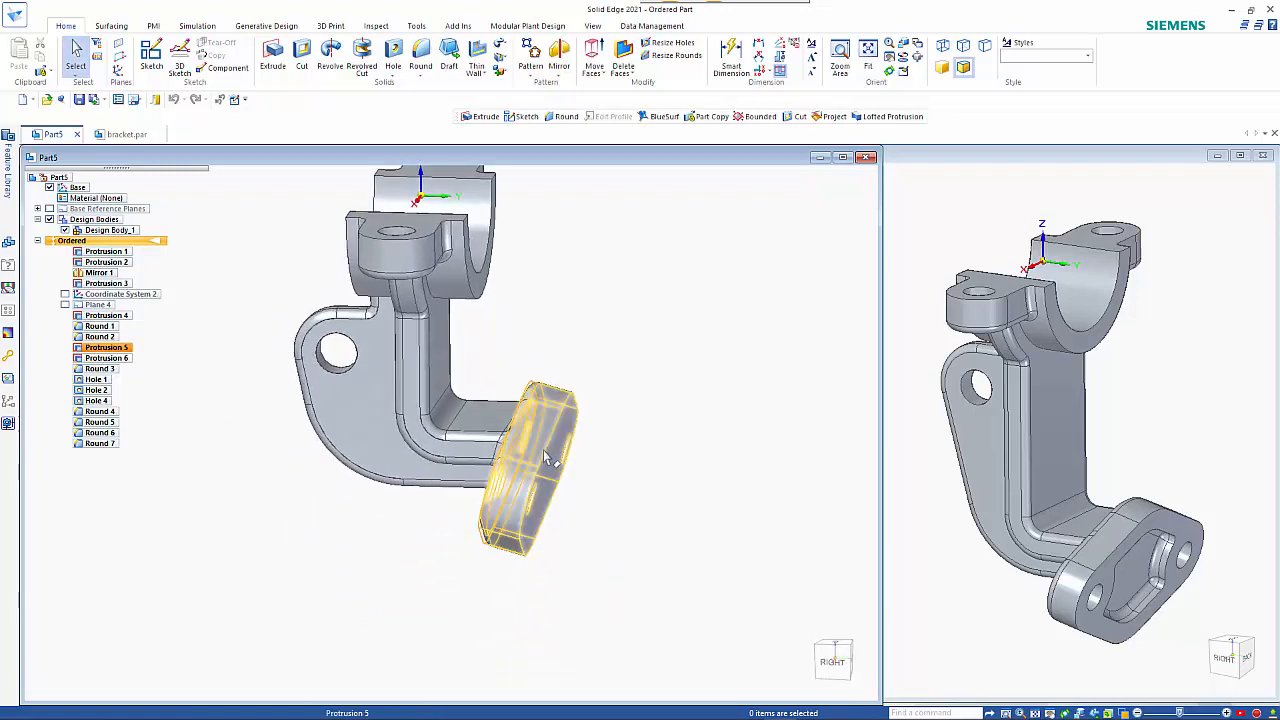
left_click(65, 294)
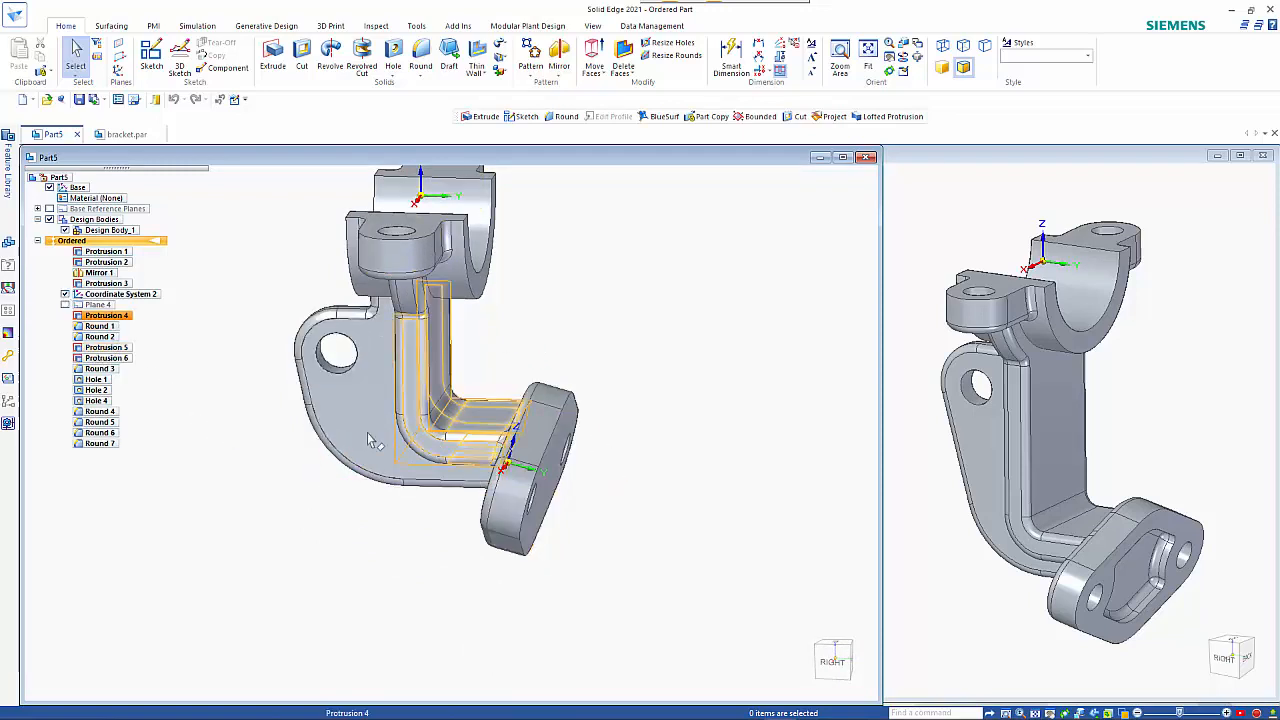
left_click(110, 297)
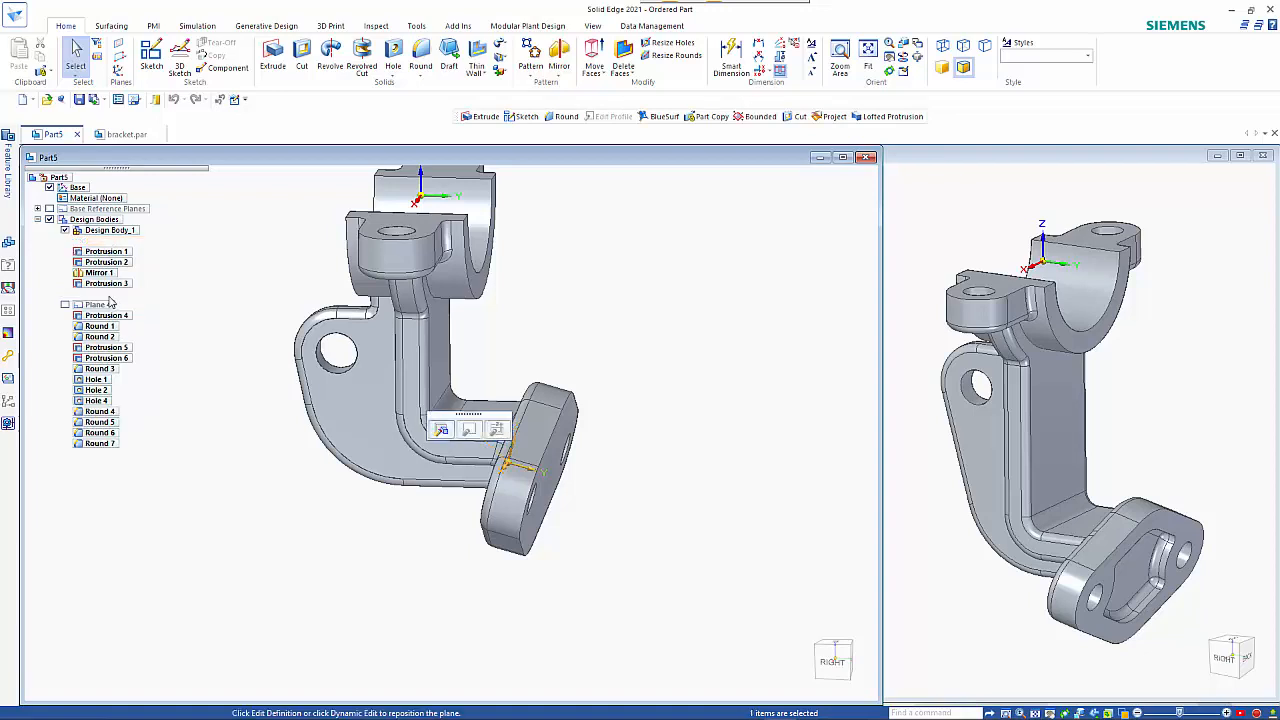
left_click(441, 431)
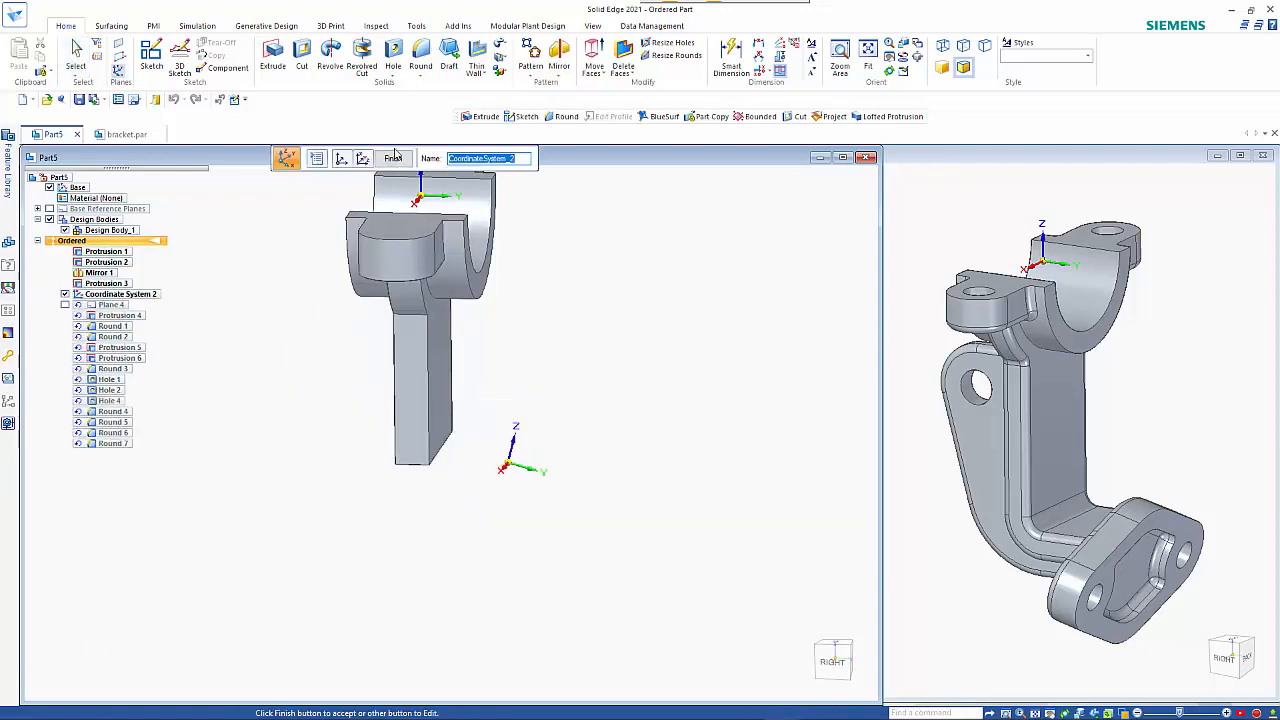
left_click(342, 160)
left_click(342, 158)
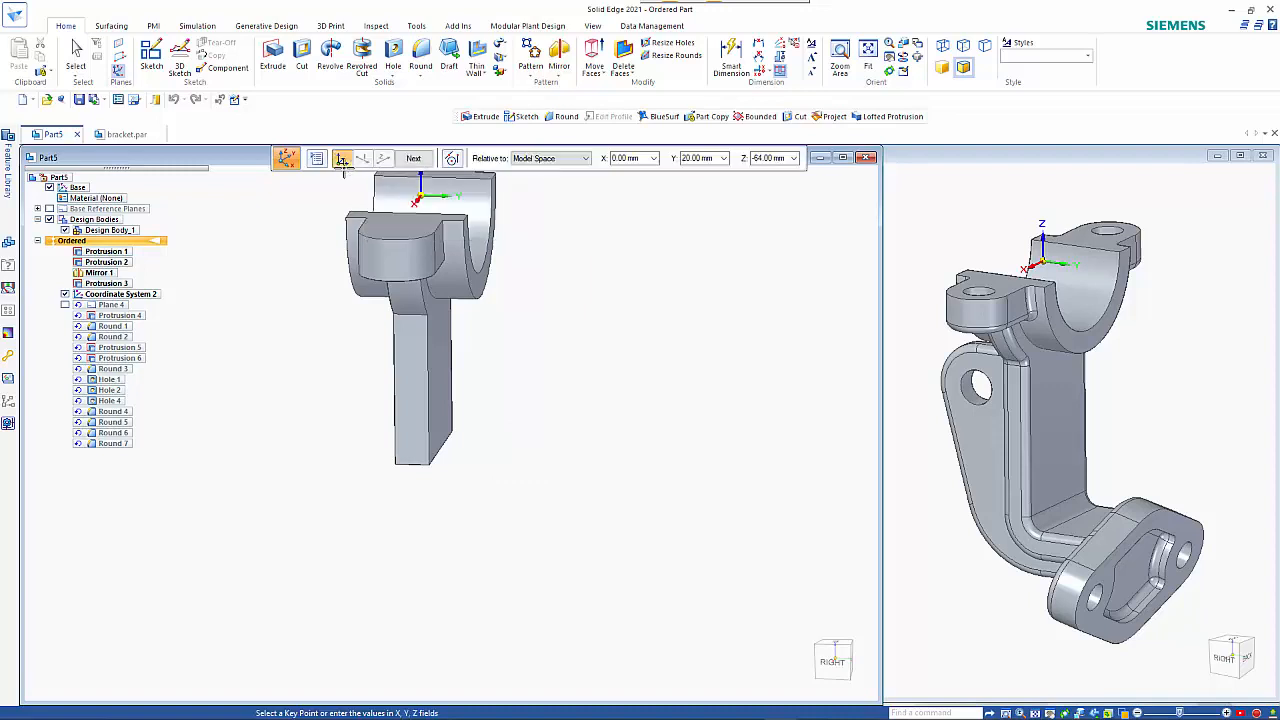
left_click(760, 159)
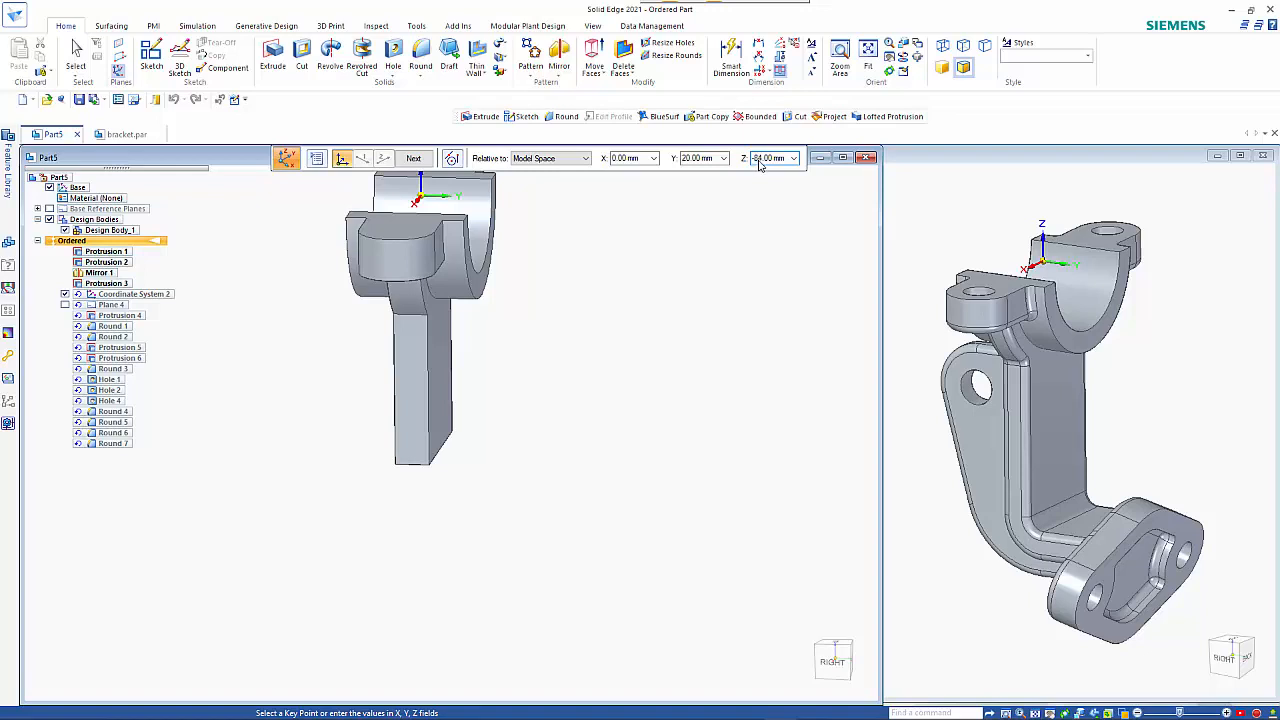
key("Return")
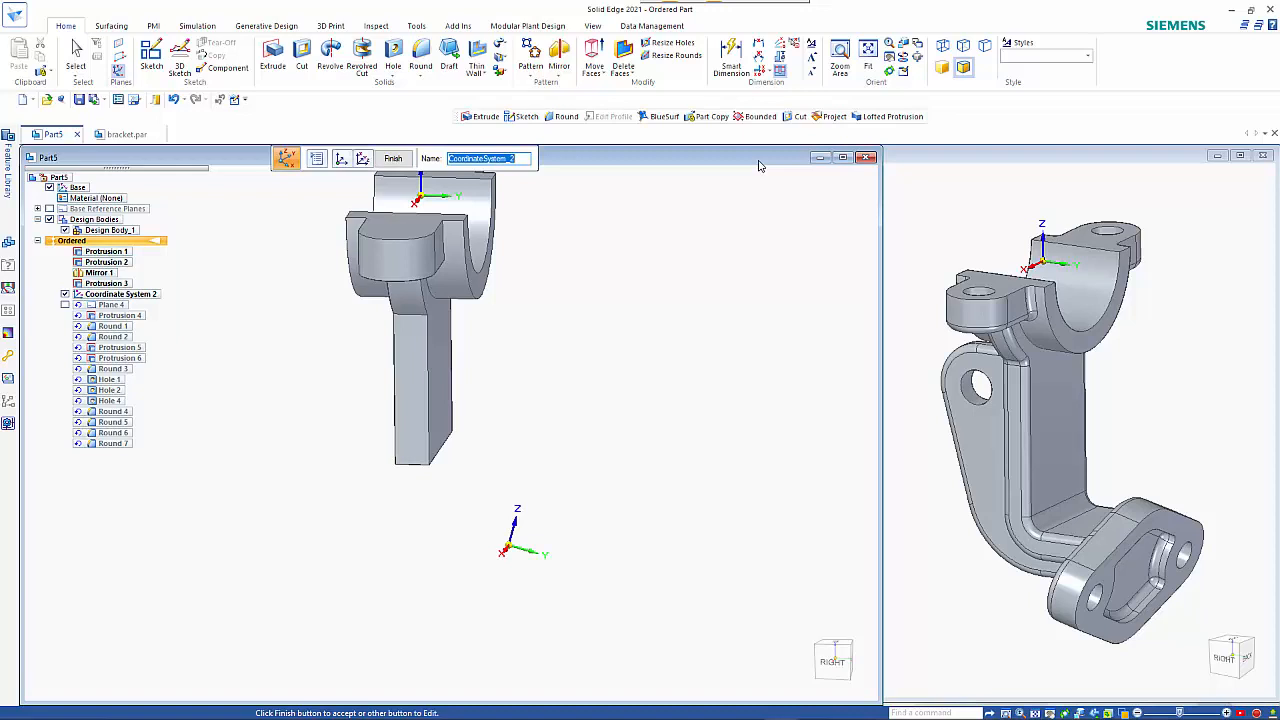
key("Return")
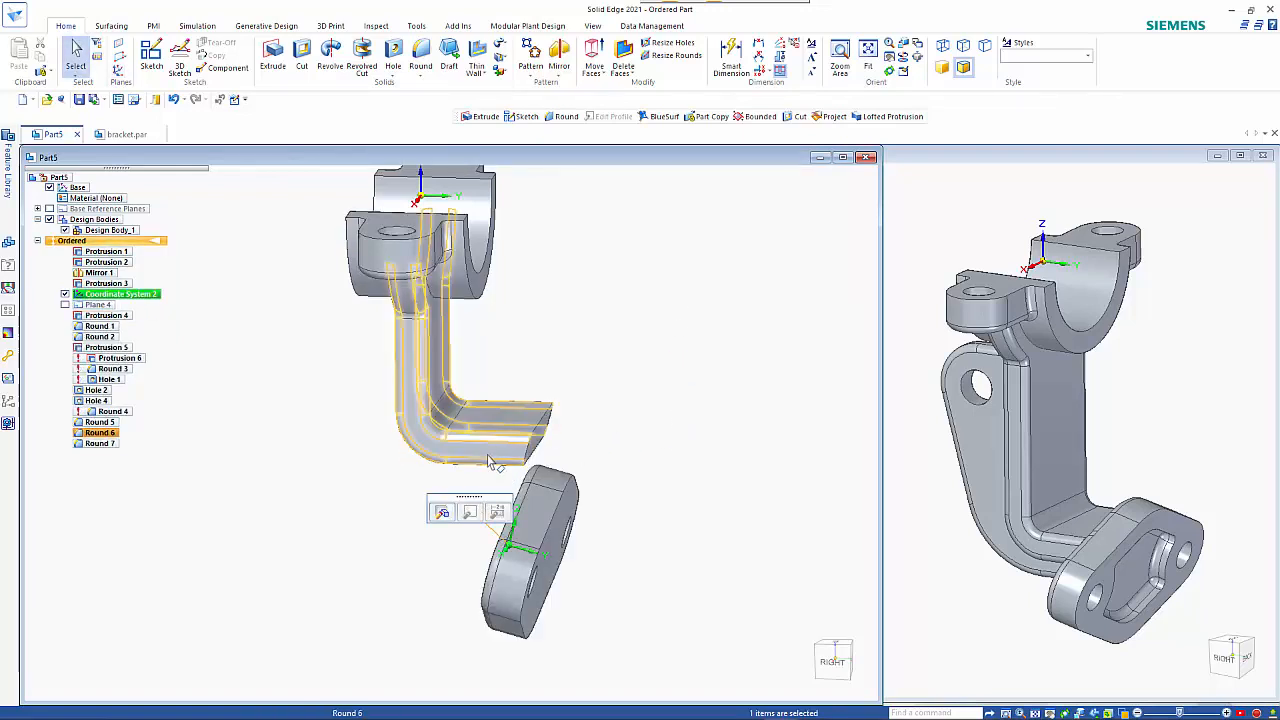
left_click(103, 316)
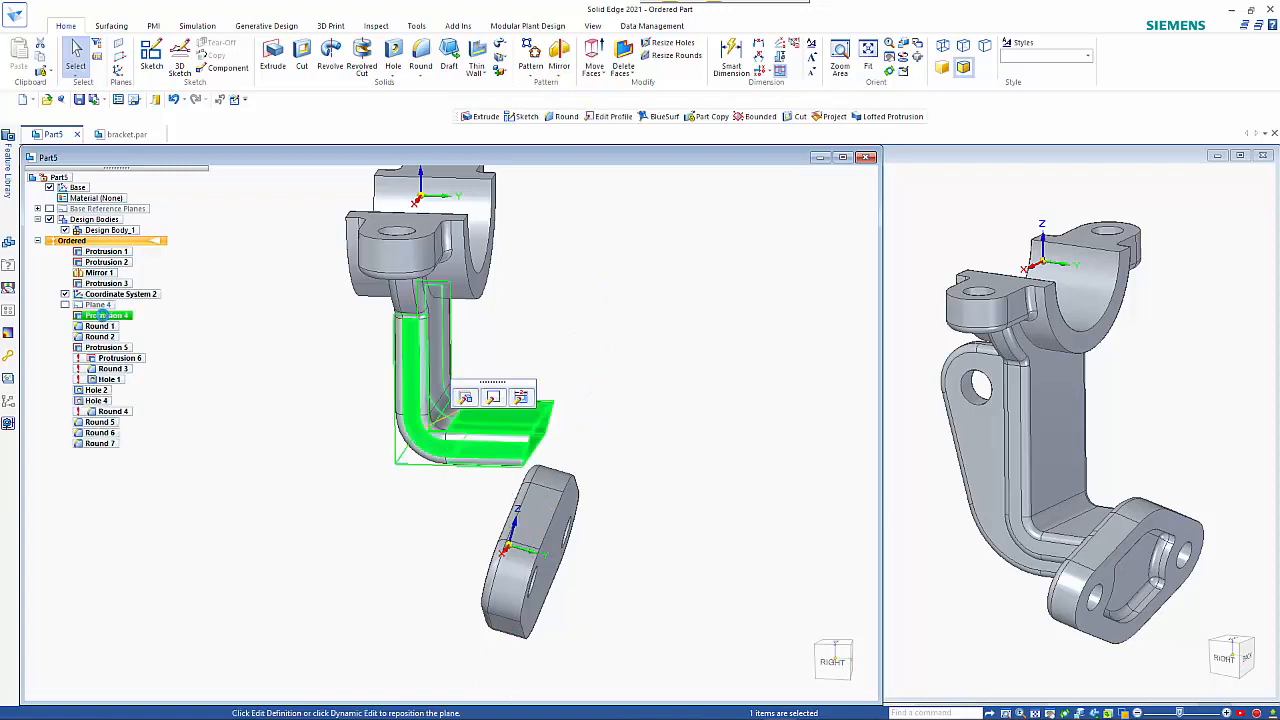
left_click(519, 398)
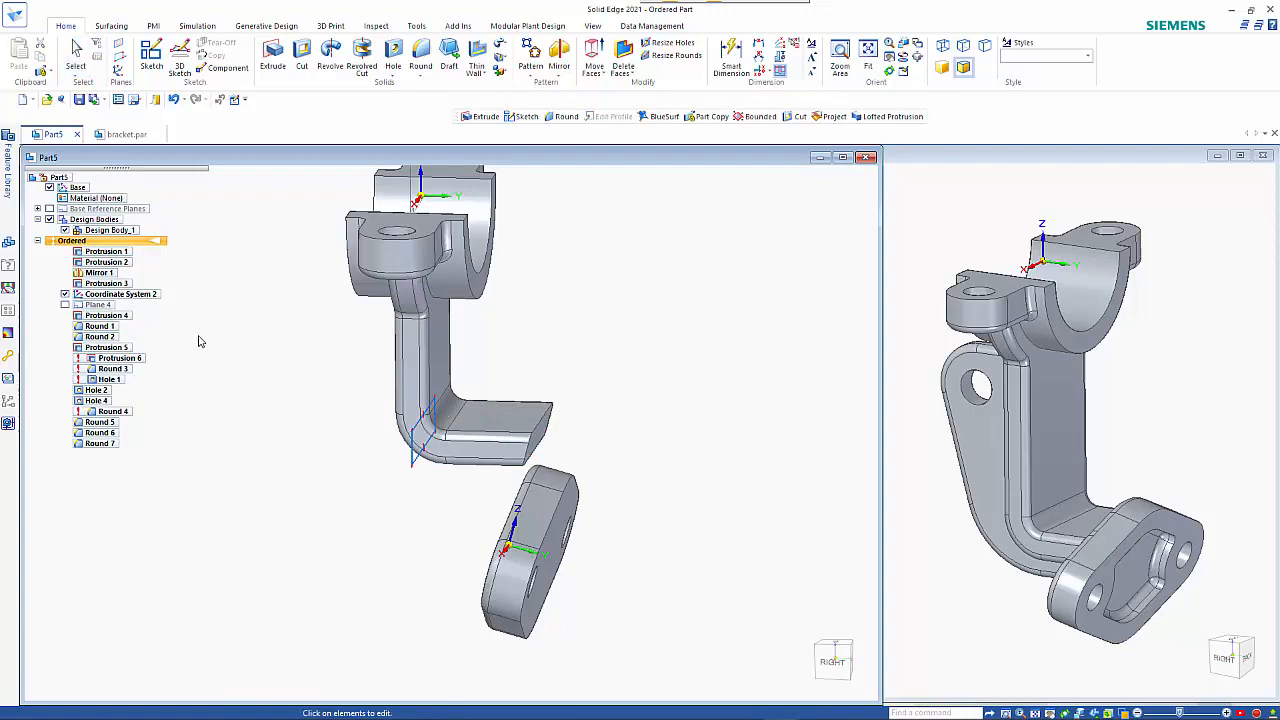
key("Escape")
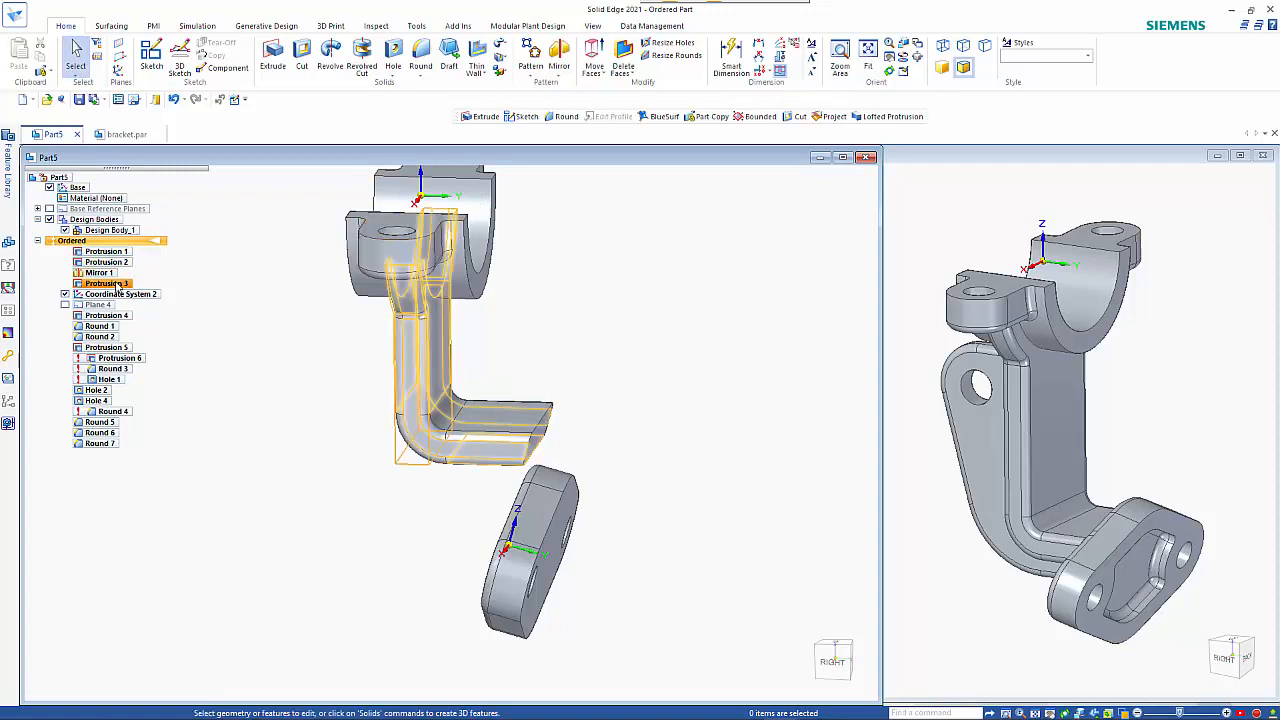
- Dynamically edit Protrusion 3 and set the web profile's vertical dimension to 81 mm
left_click(117, 286)
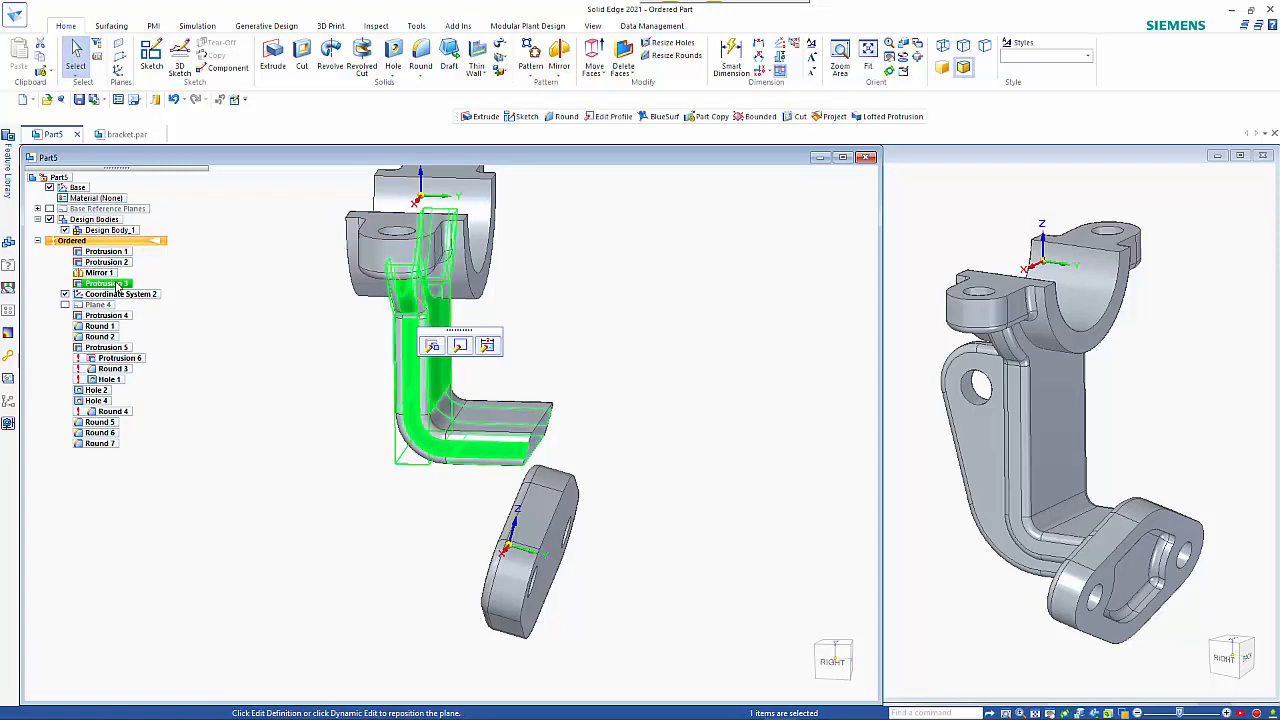
double_click(117, 287)
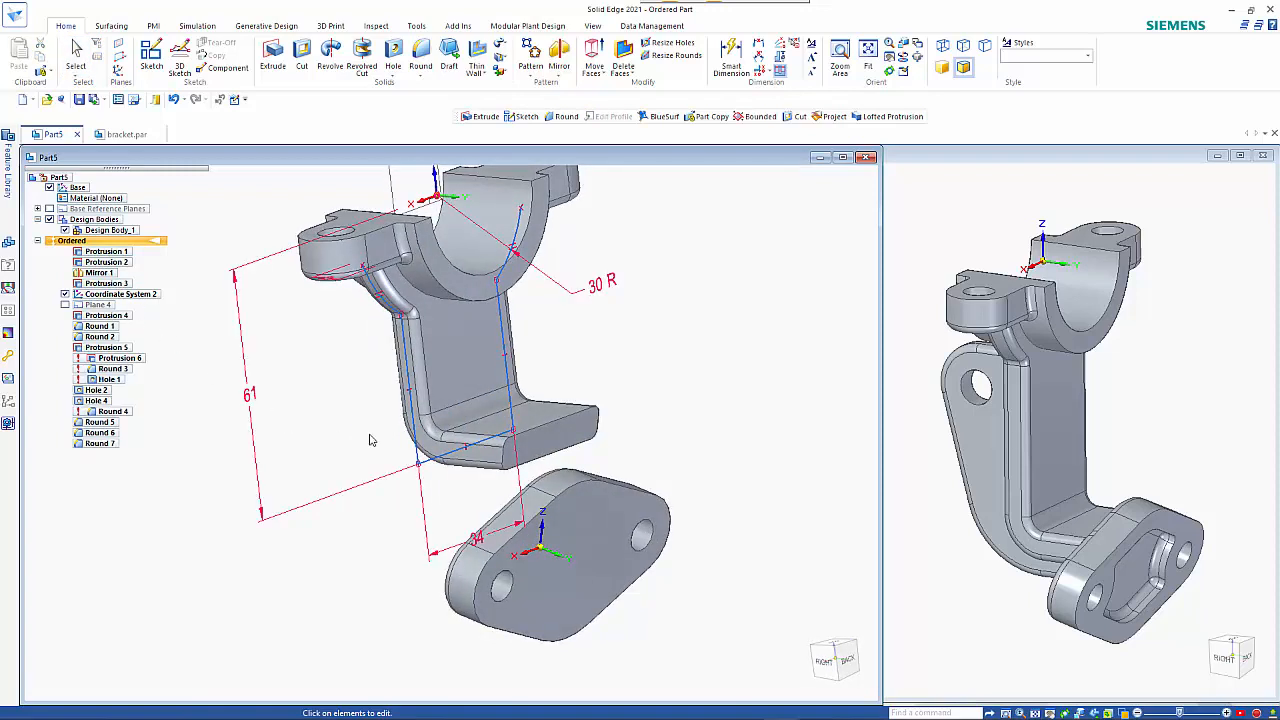
left_click(250, 396)
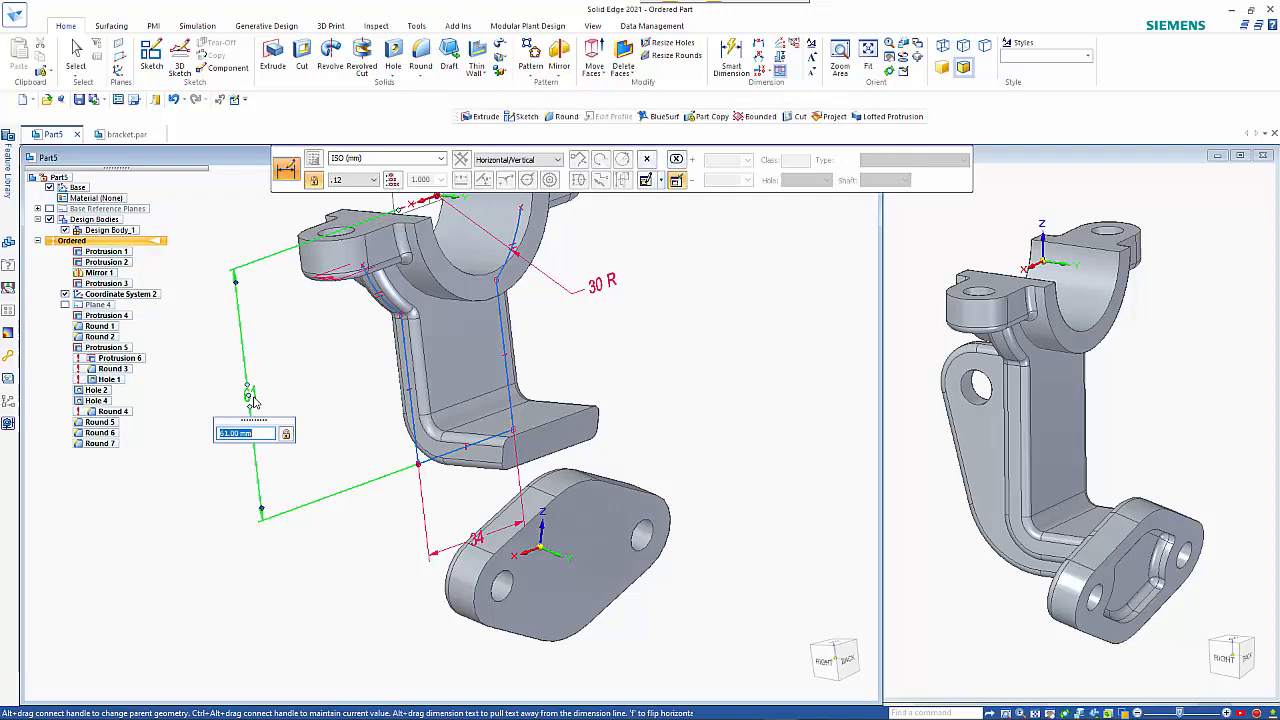
type("81")
key("Return")
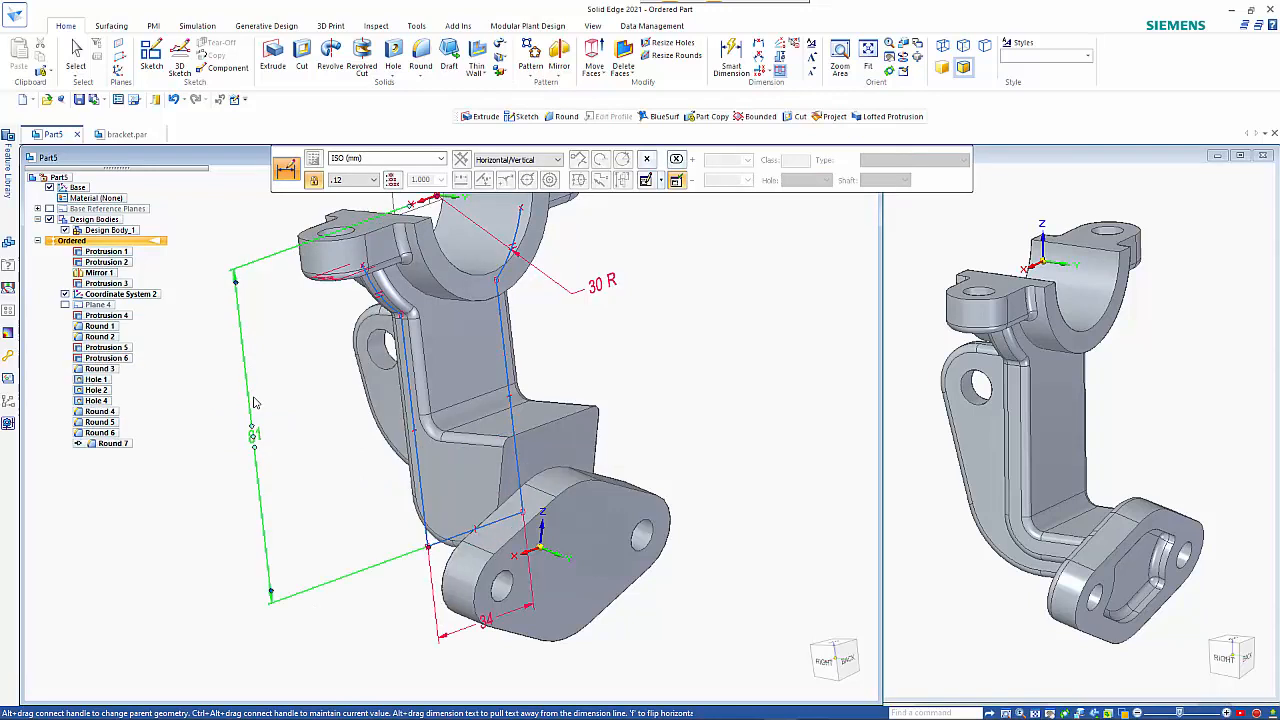
mouse_move(432, 330)
middle_mouse_down()
mouse_move(534, 331)
mouse_move(453, 325)
middle_mouse_up()
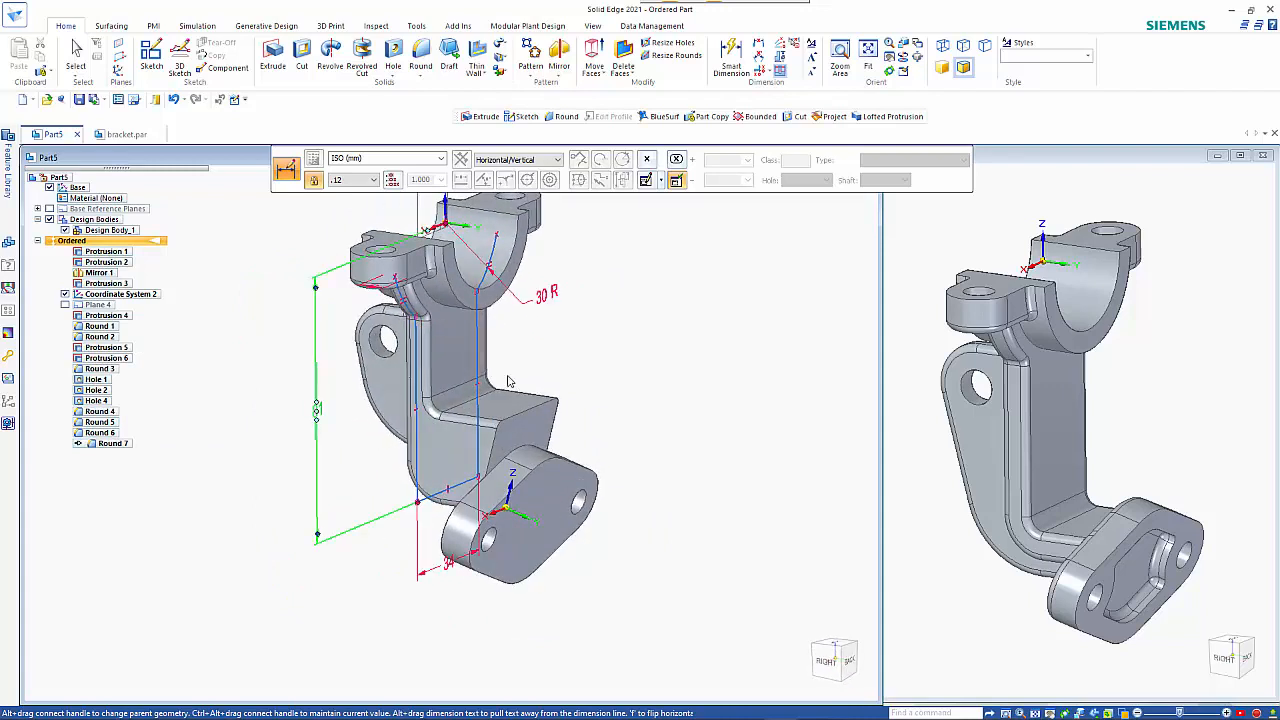
left_click(268, 315)
right_click(268, 315)
left_click(200, 321)
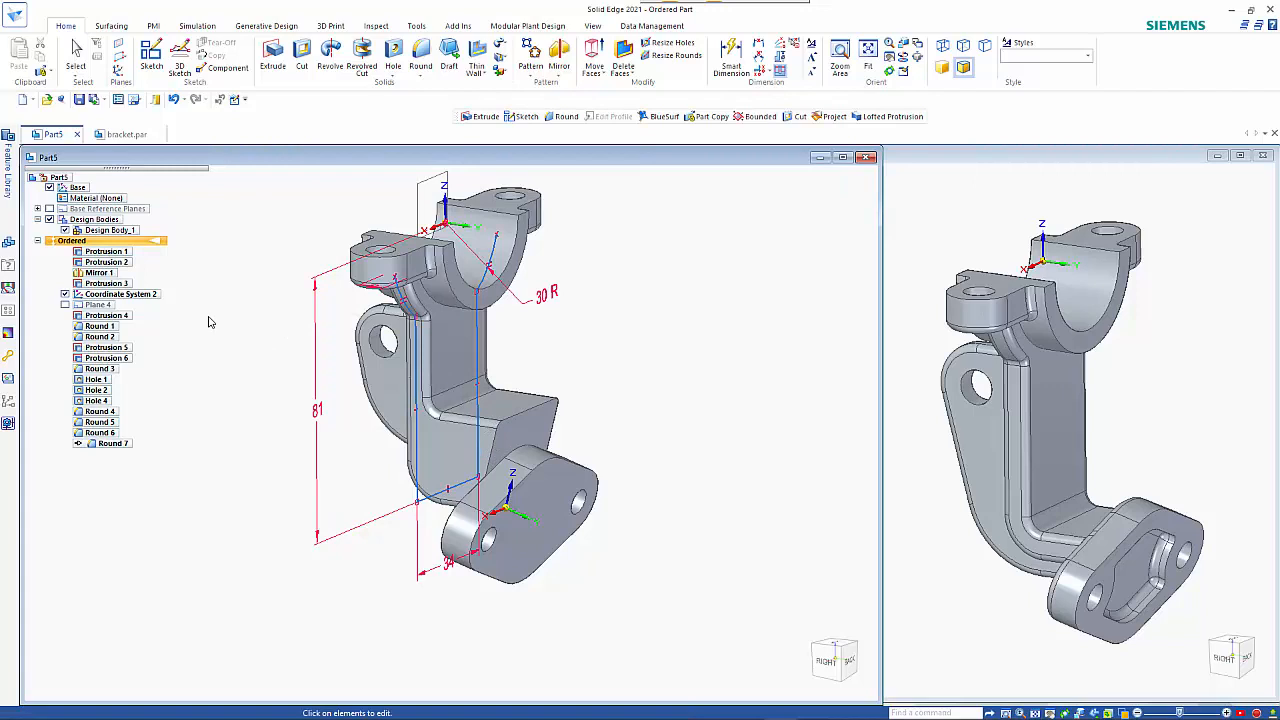
left_click(510, 425)
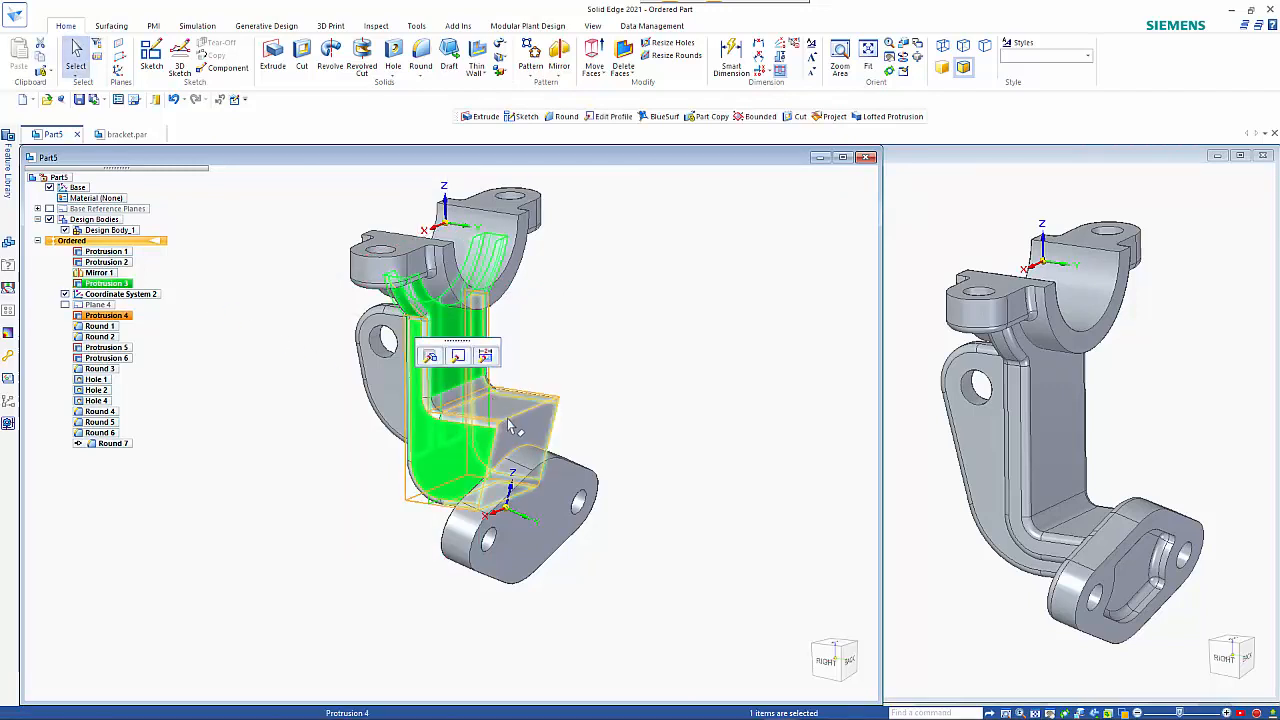
- Edit the profile of Protrusion 4, dimension the rectangle's height at 8 mm, and finish the feature
left_click(114, 317)
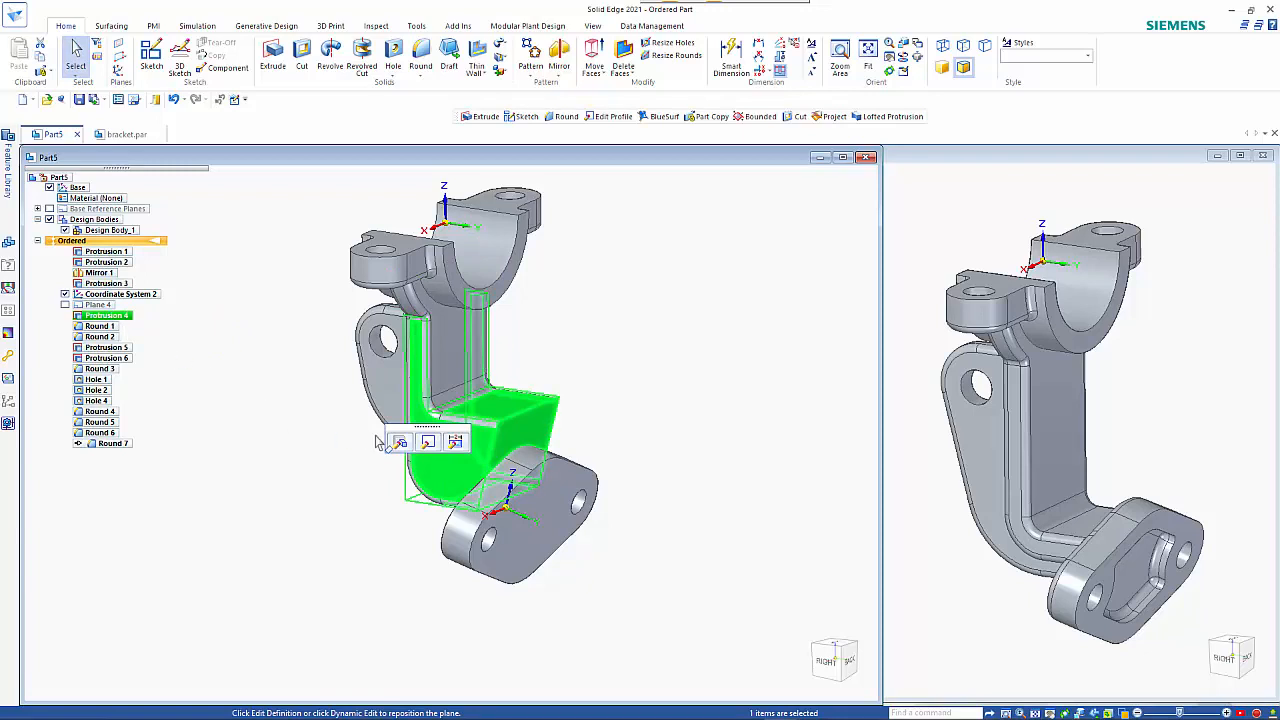
left_click(427, 443)
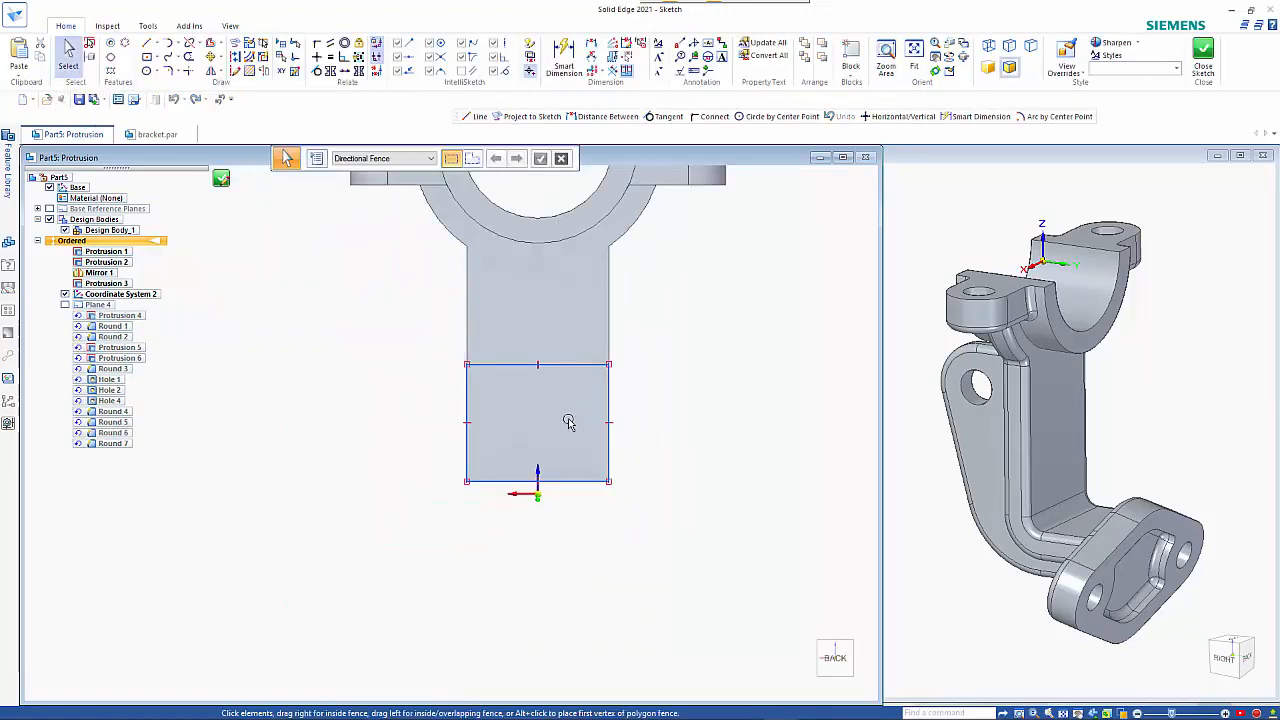
left_click(564, 58)
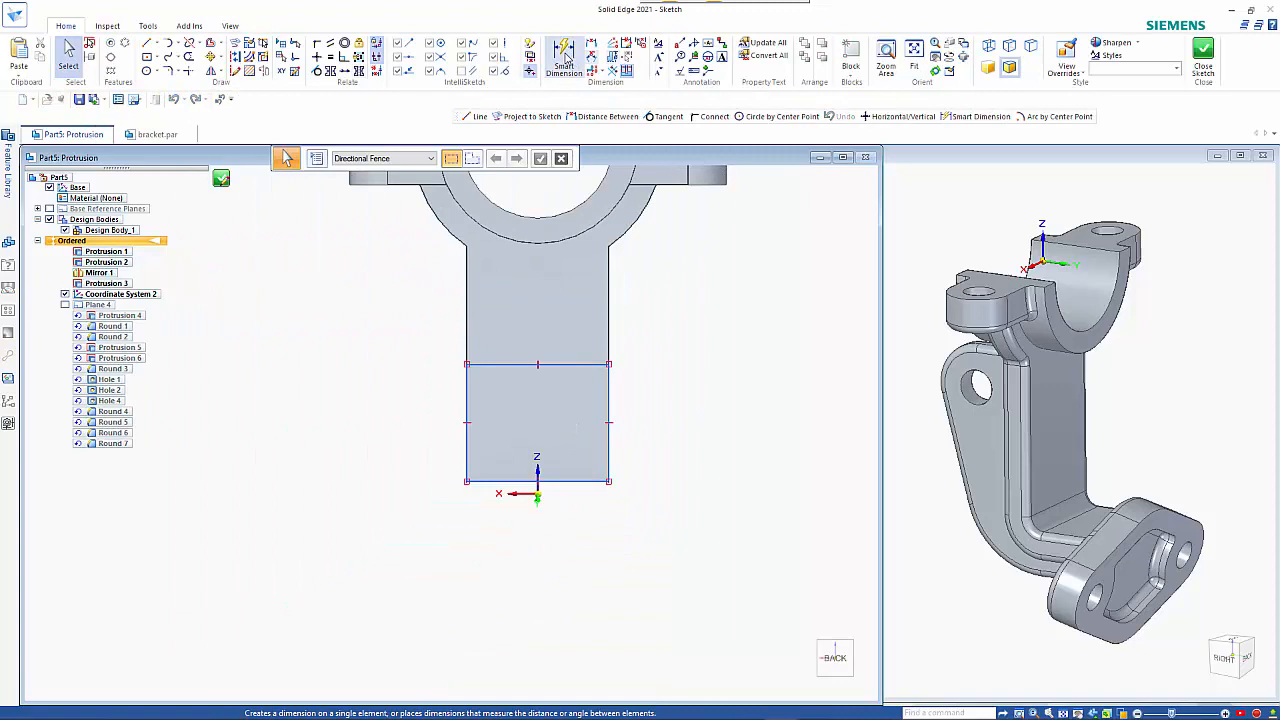
left_click(610, 392)
left_click(731, 397)
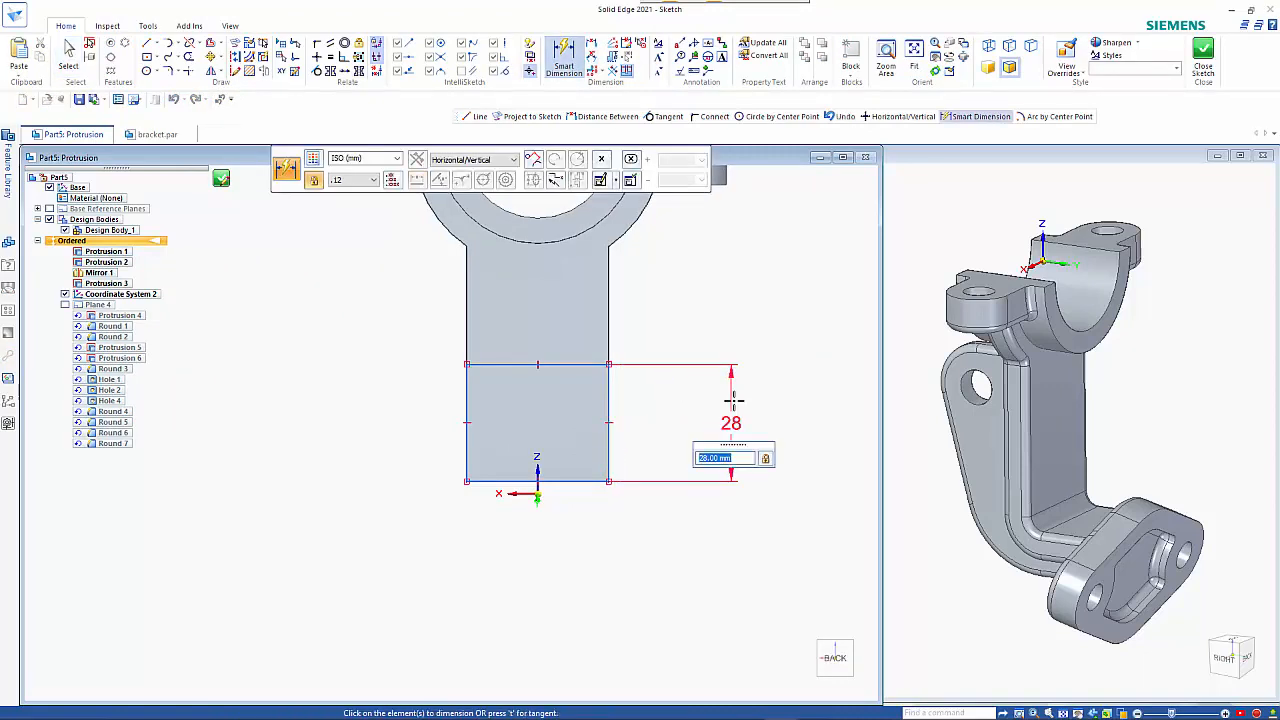
type("8")
key("Return")
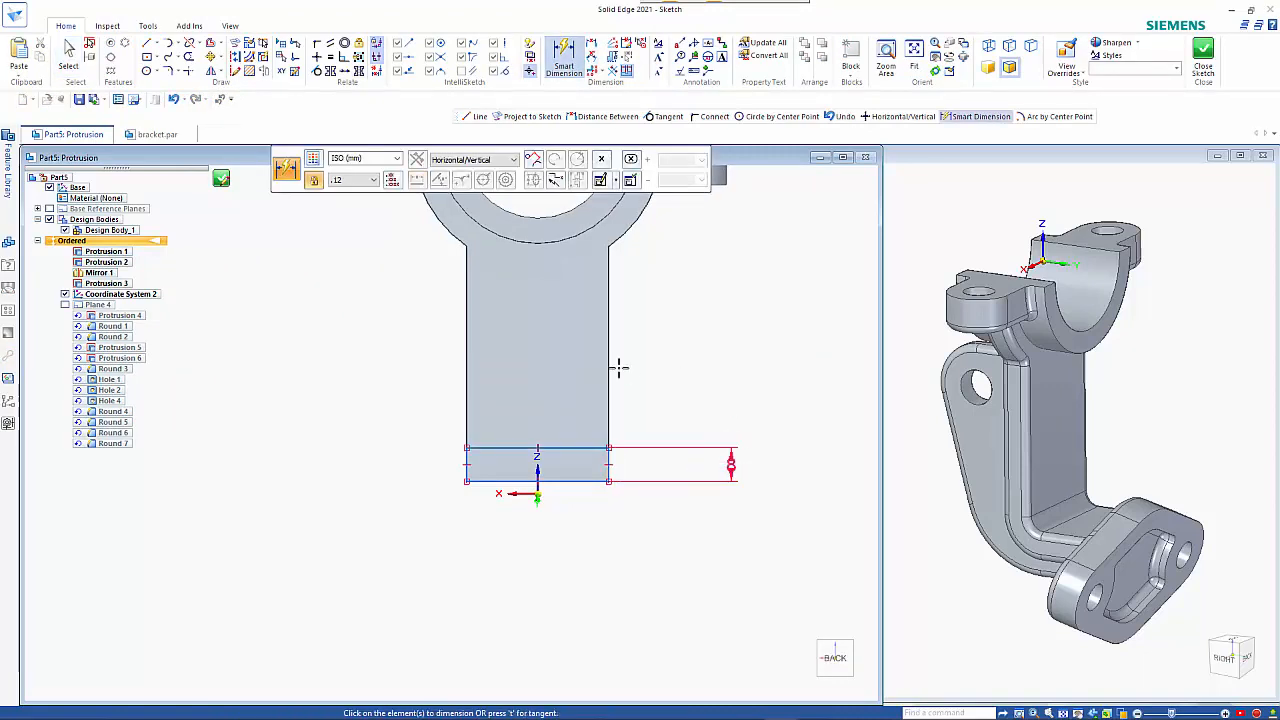
left_click(222, 181)
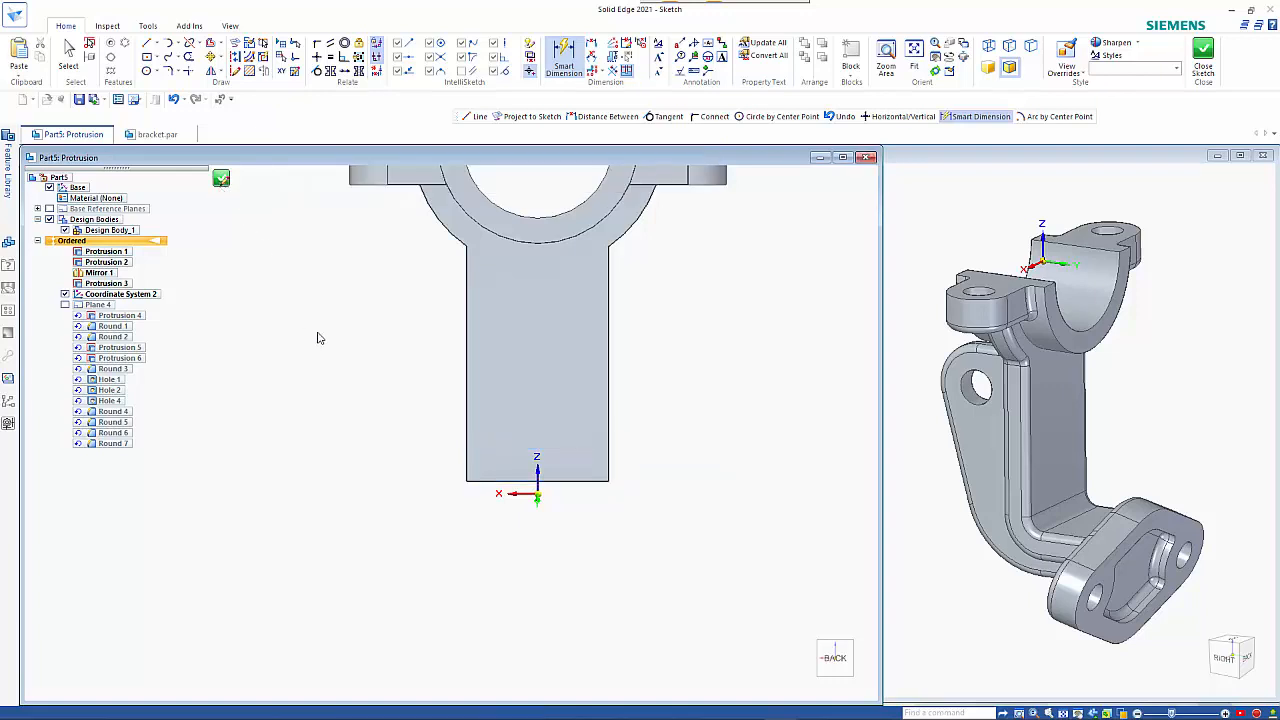
right_click(341, 390)
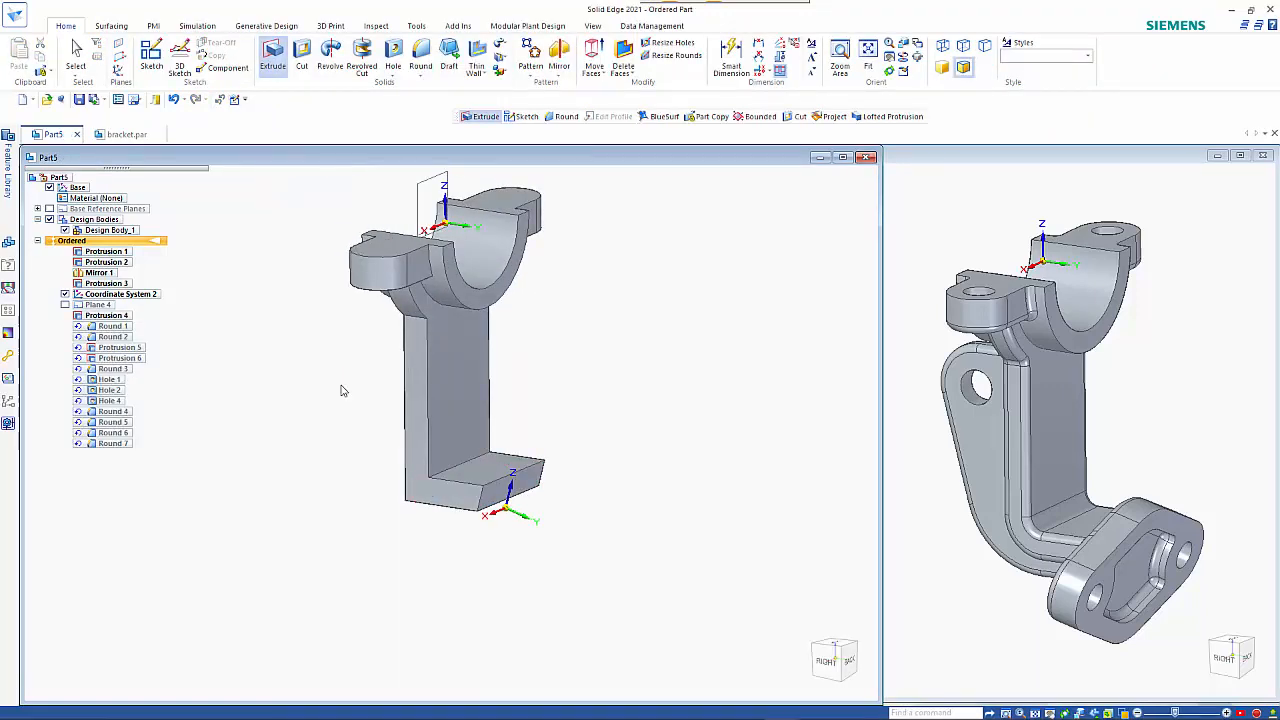
- Edit the profile of Protrusion 6, set the vertical dimension from the origin to its lower edge to 90 mm, and finish the feature
middle_click_drag(341, 390, 426, 367)
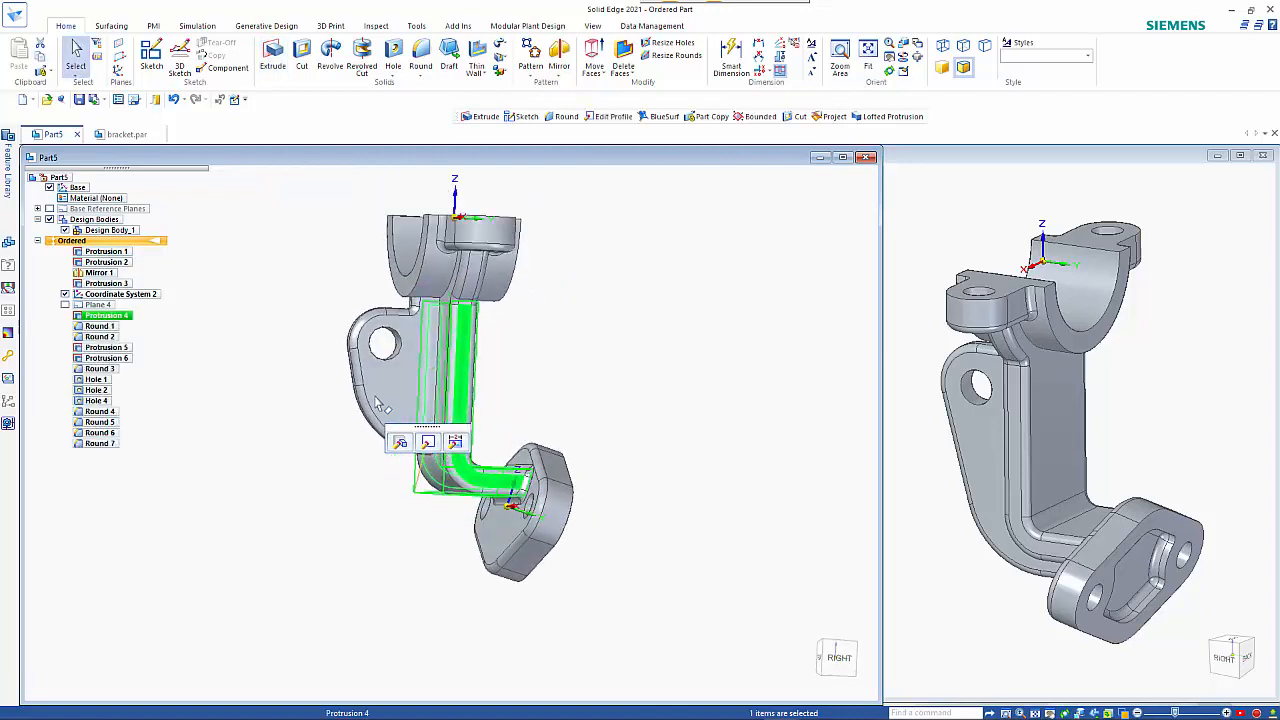
left_click(123, 359)
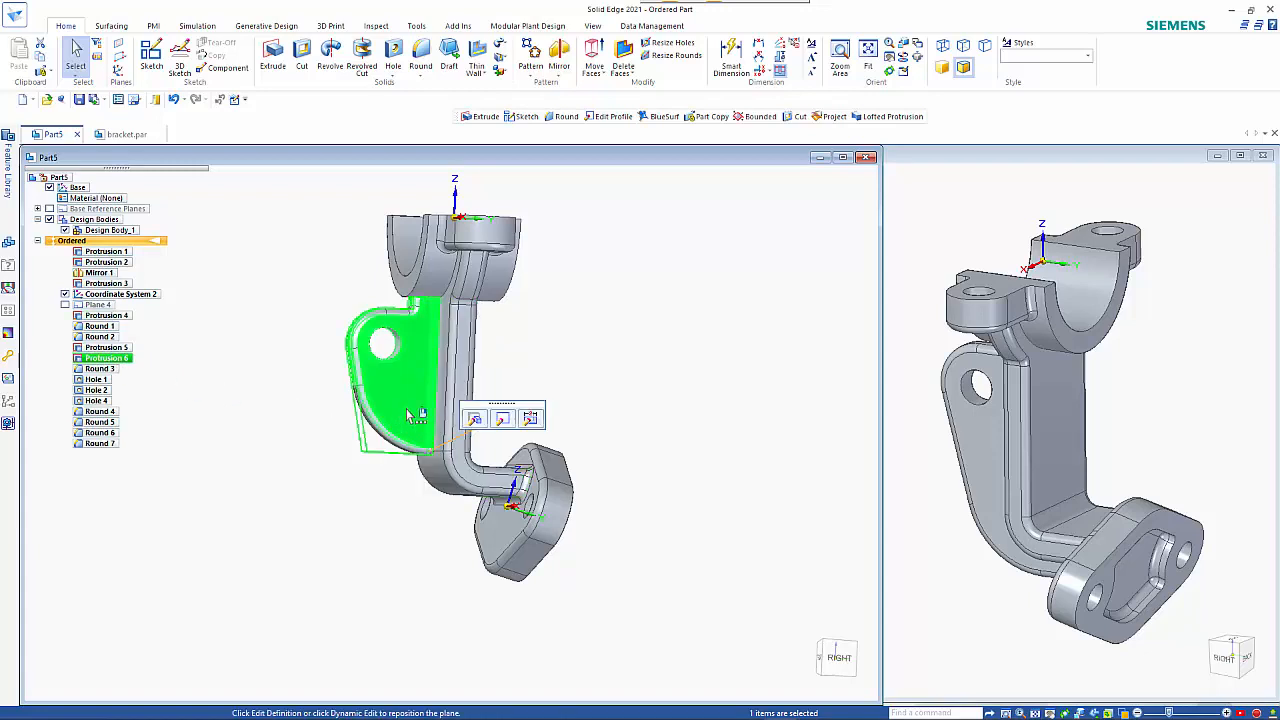
left_click(503, 421)
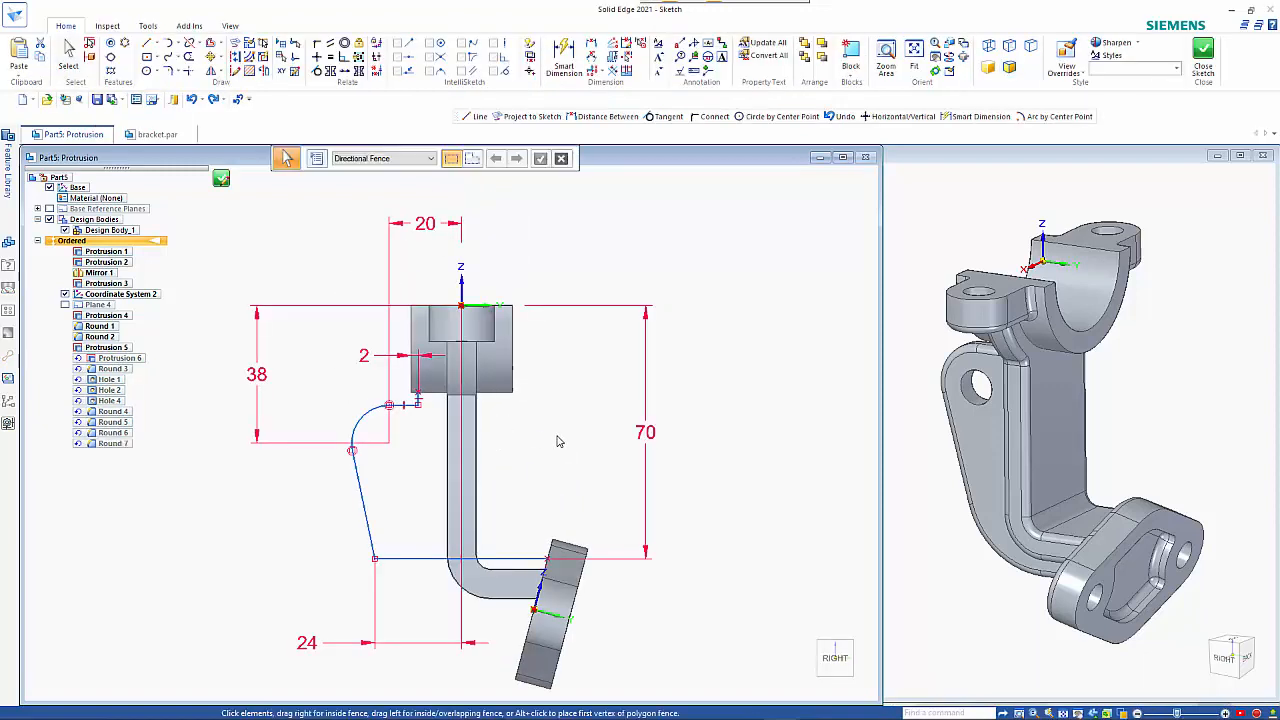
left_click(645, 433)
type("90")
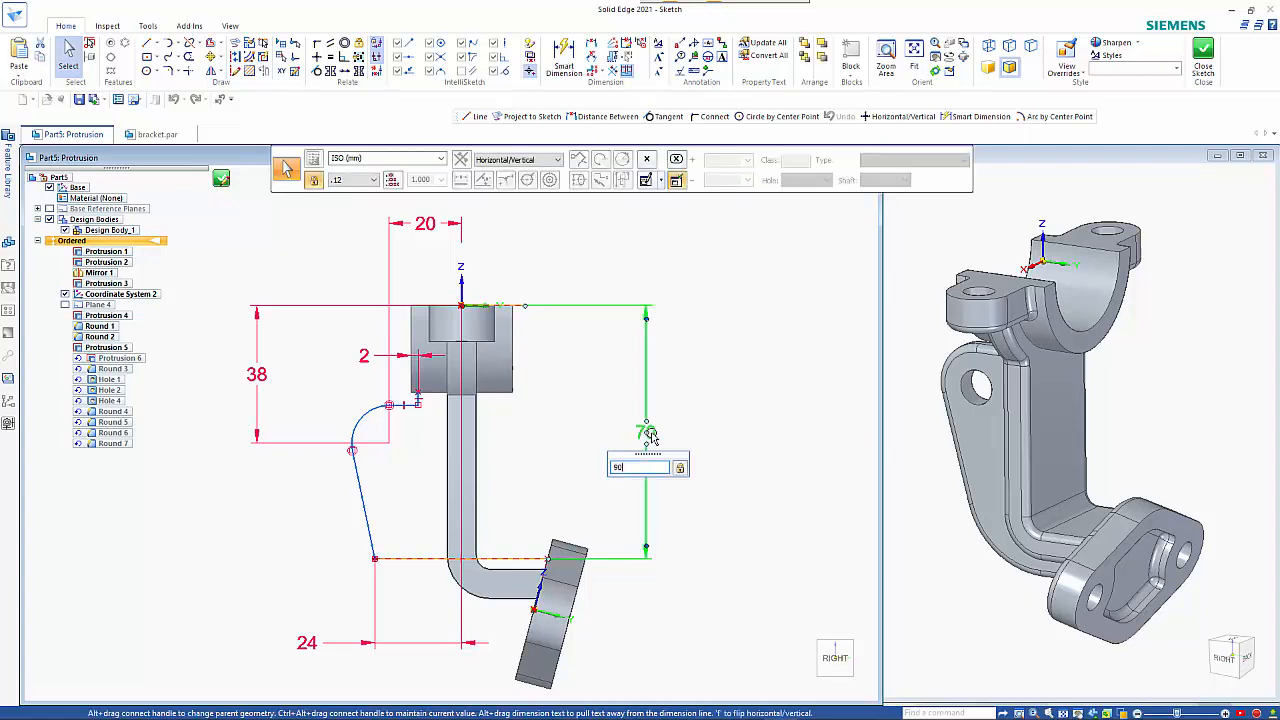
key("Return")
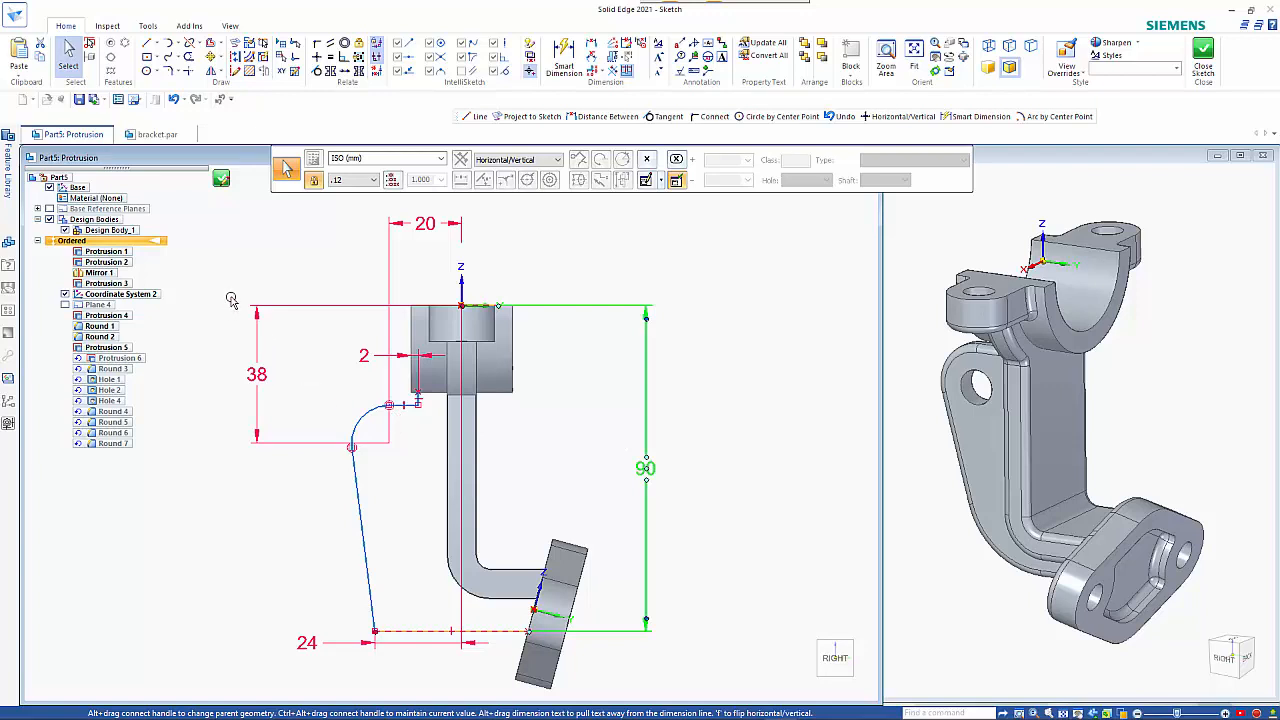
key("Escape")
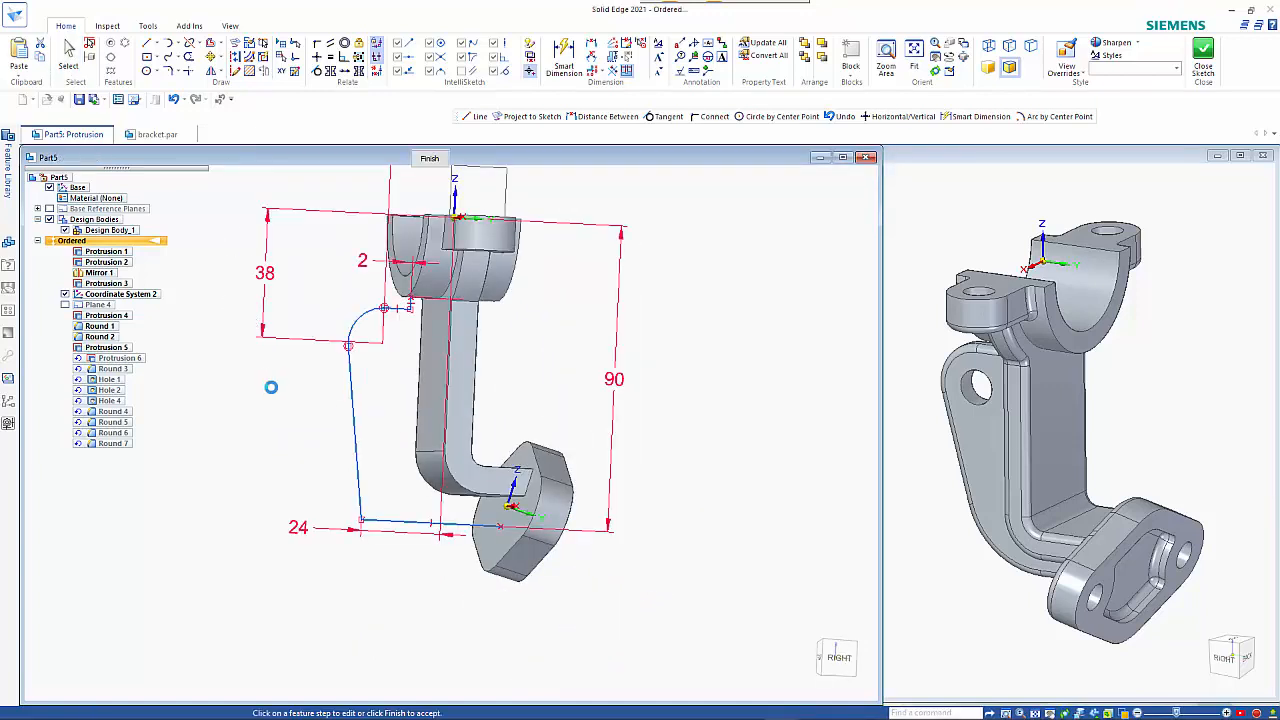
right_click(274, 394)
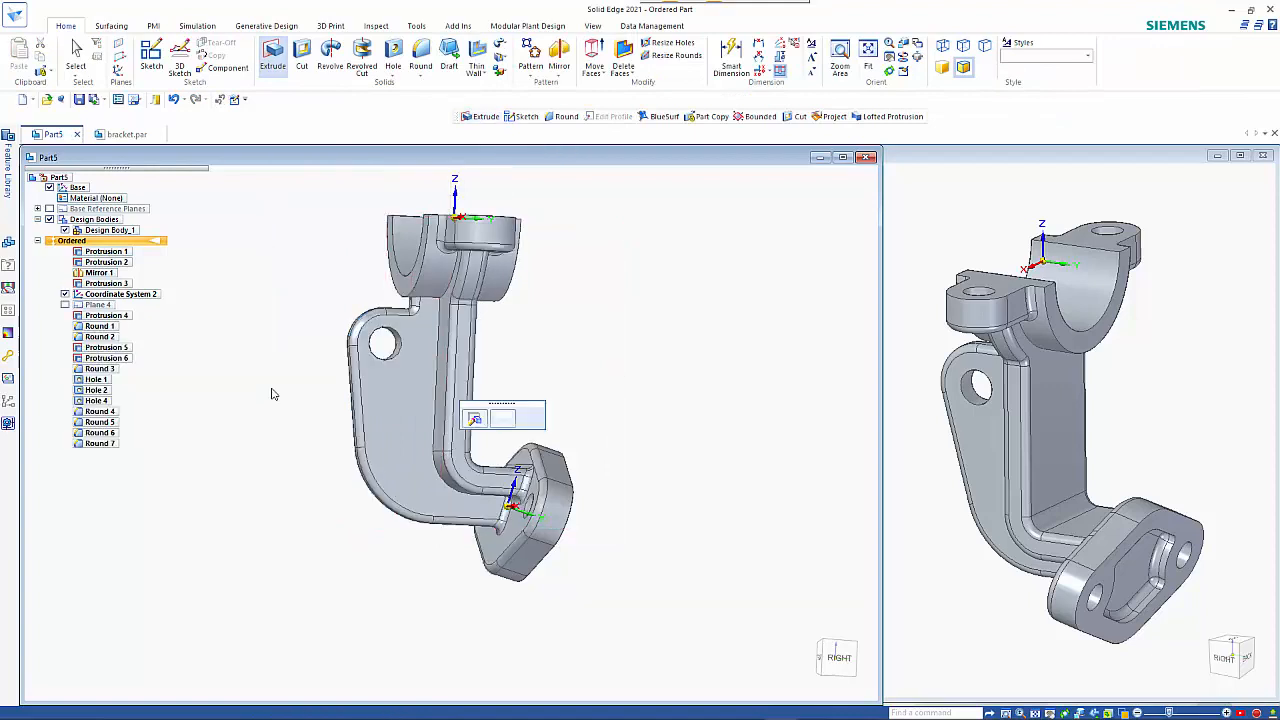
mouse_move(280, 405)
middle_mouse_down()
mouse_move(189, 409)
mouse_move(210, 441)
middle_mouse_up()
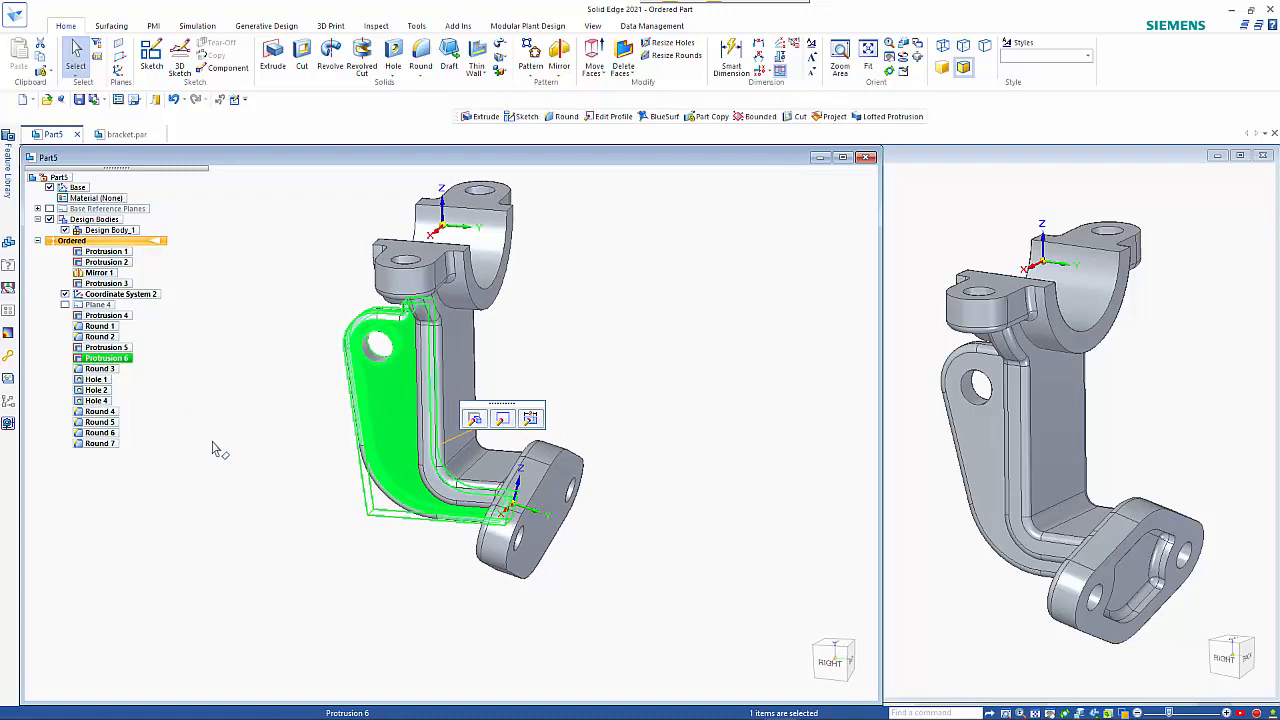